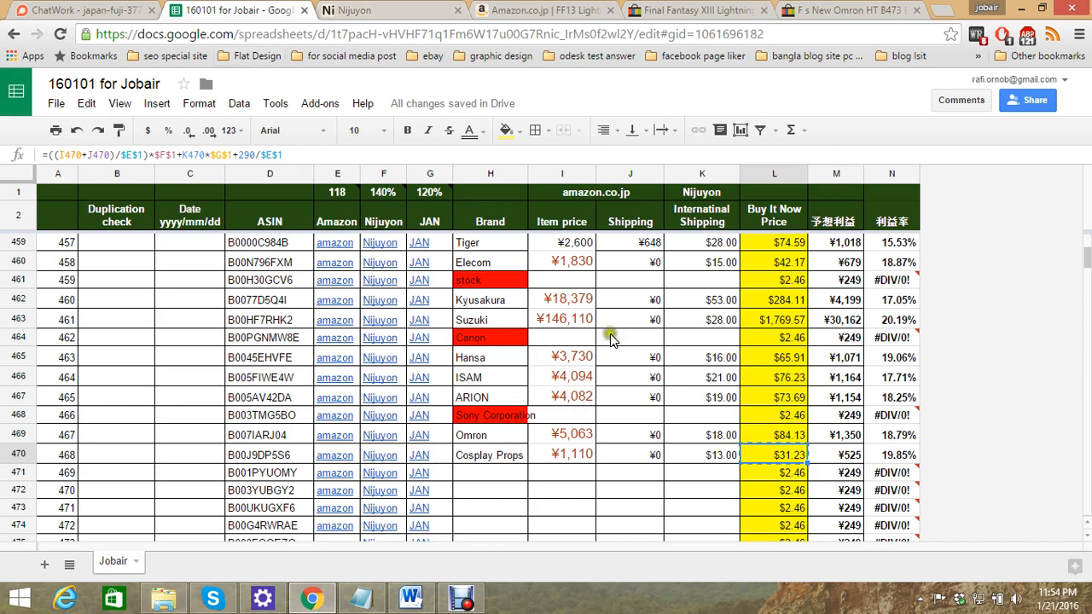
Open the Amazon offer listing and the Nijuyon add-item page for ASIN B001PYUOMY in row 471
{"action": "left_click", "coordinate": [499, 339]}
{"action": "left_click", "coordinate": [477, 472]}
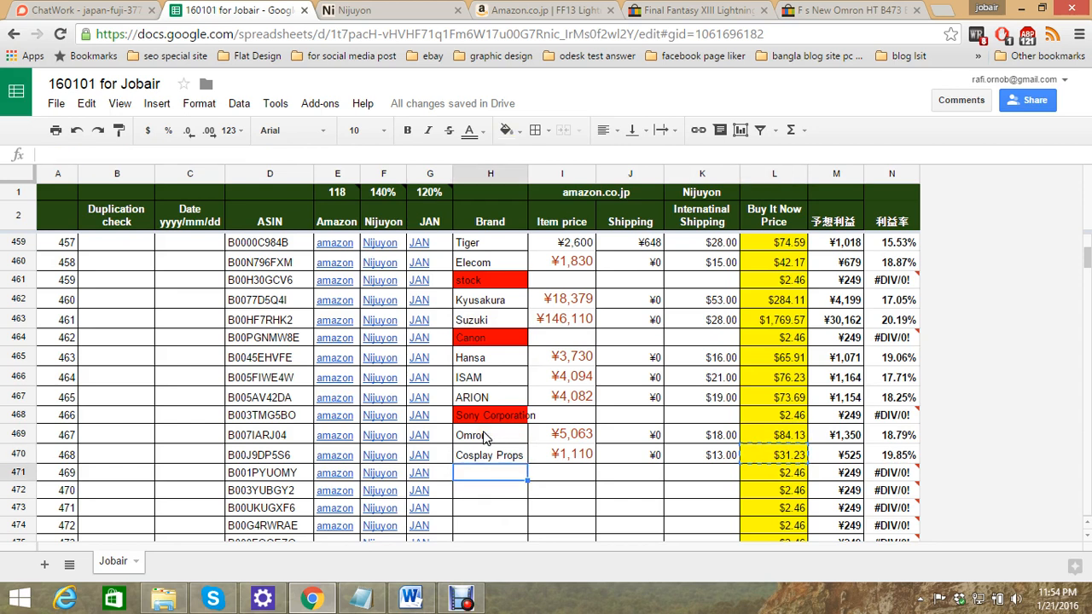
{"action": "scroll", "coordinate": [484, 435], "scroll_direction": "down", "scroll_amount": 1}
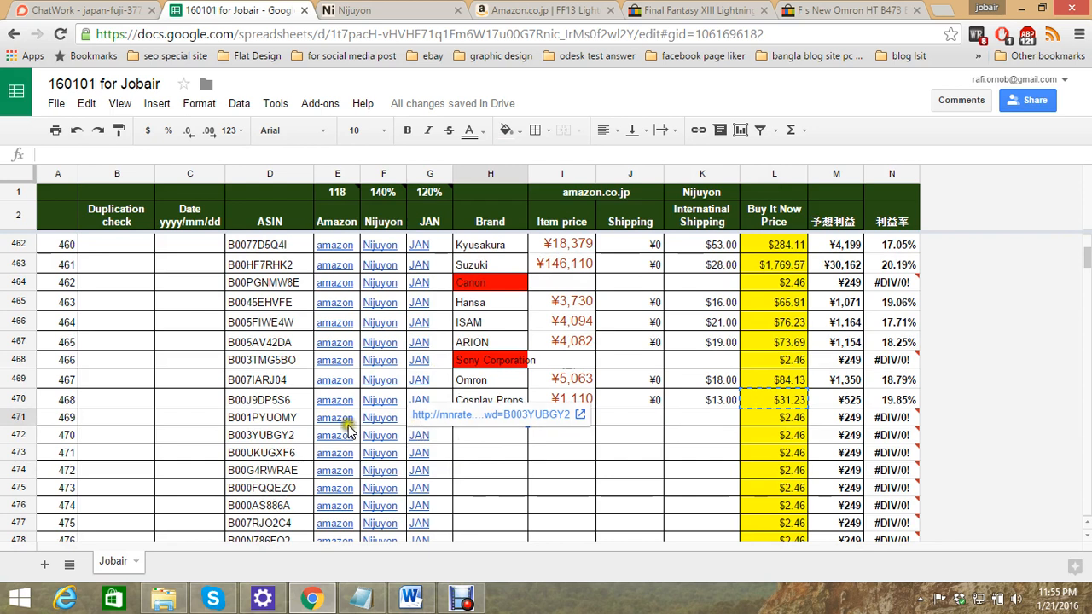
{"action": "left_click", "coordinate": [333, 418]}
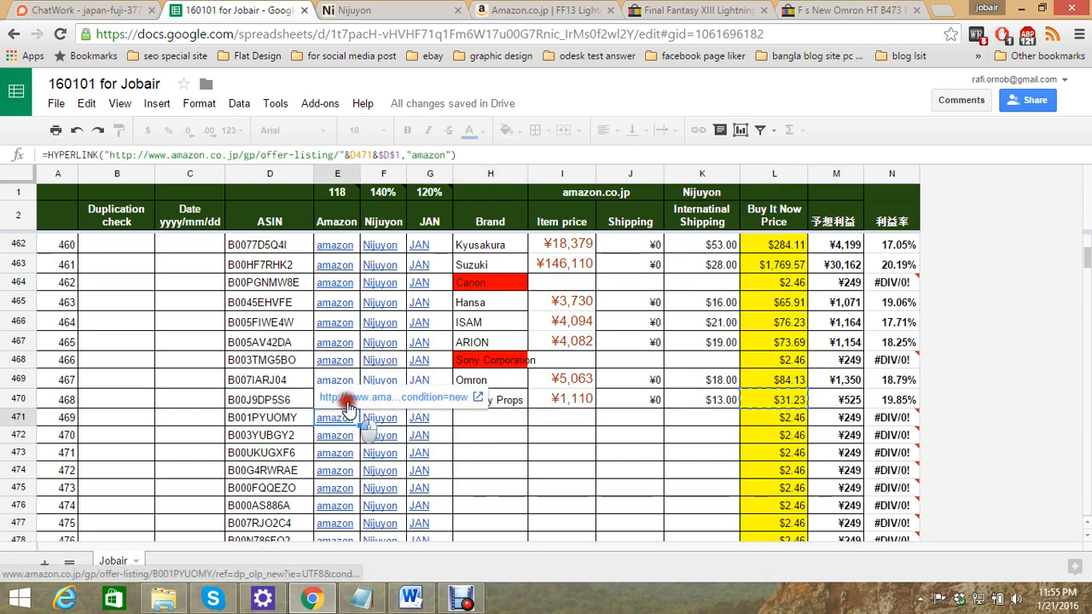
{"action": "left_click", "coordinate": [347, 399]}
{"action": "left_click", "coordinate": [246, 9]}
{"action": "left_click", "coordinate": [403, 10]}
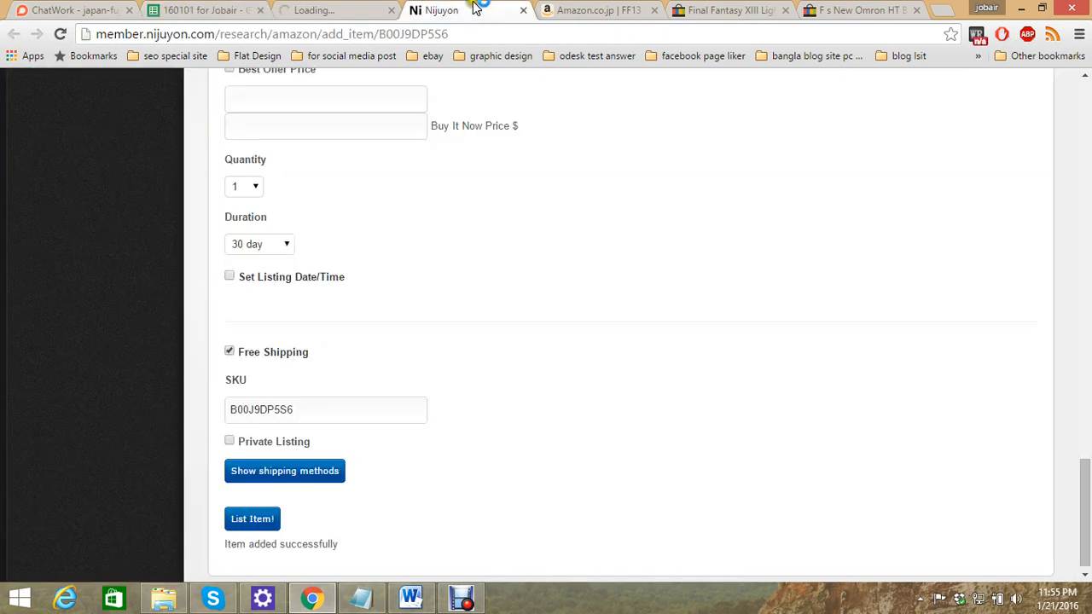
{"action": "left_click", "coordinate": [205, 10]}
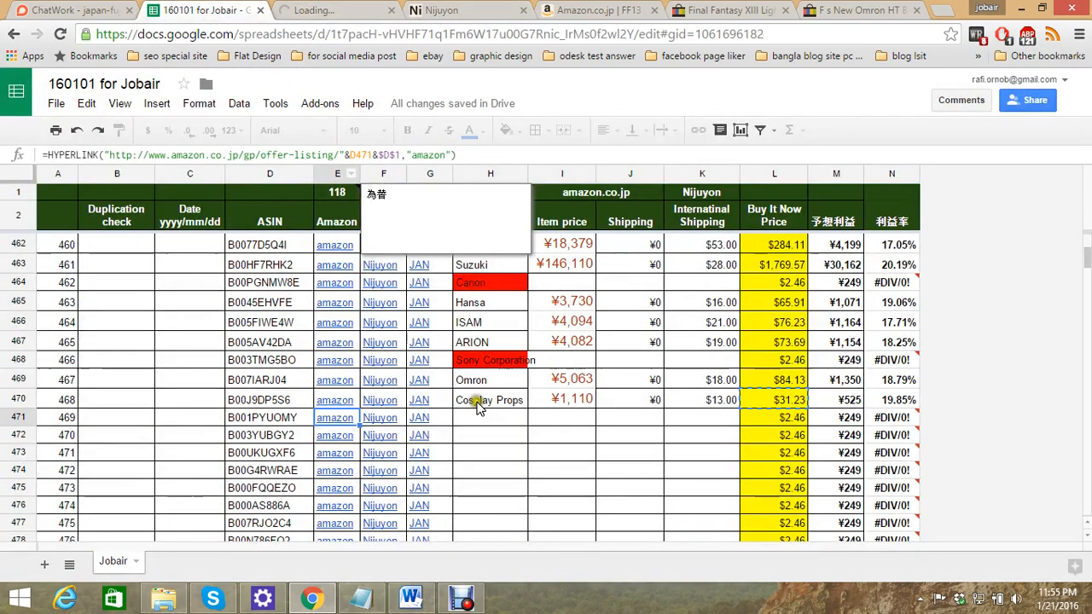
{"action": "left_click", "coordinate": [380, 418]}
{"action": "left_click", "coordinate": [401, 398]}
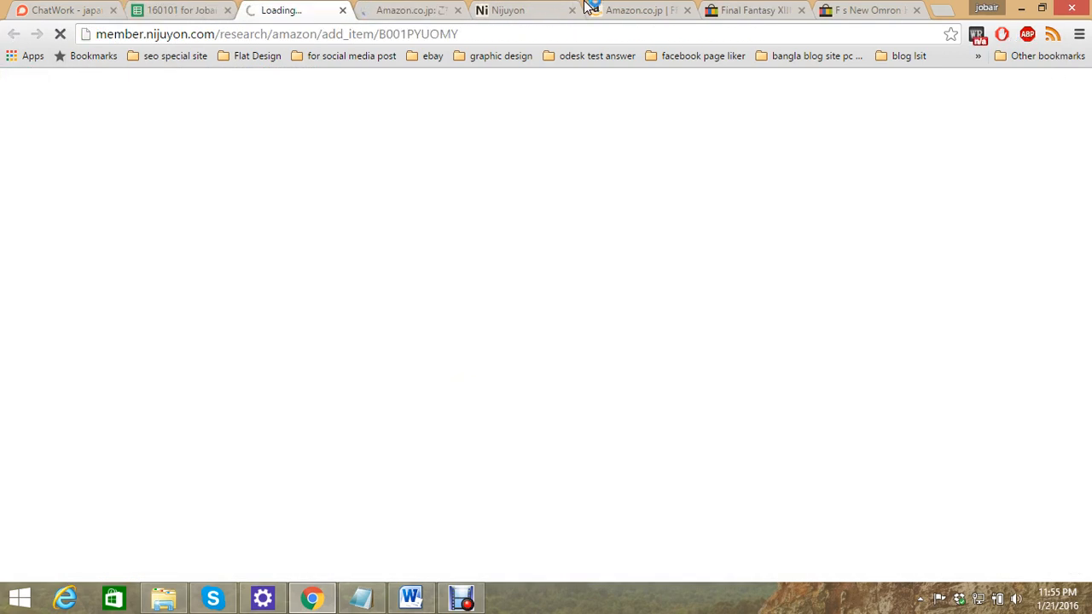
Close the old Amazon FF13 page and the Nijuyon page of the already listed item B00J9DP5S6
{"action": "left_click", "coordinate": [667, 17]}
{"action": "left_click", "coordinate": [687, 11]}
{"action": "left_click", "coordinate": [559, 12]}
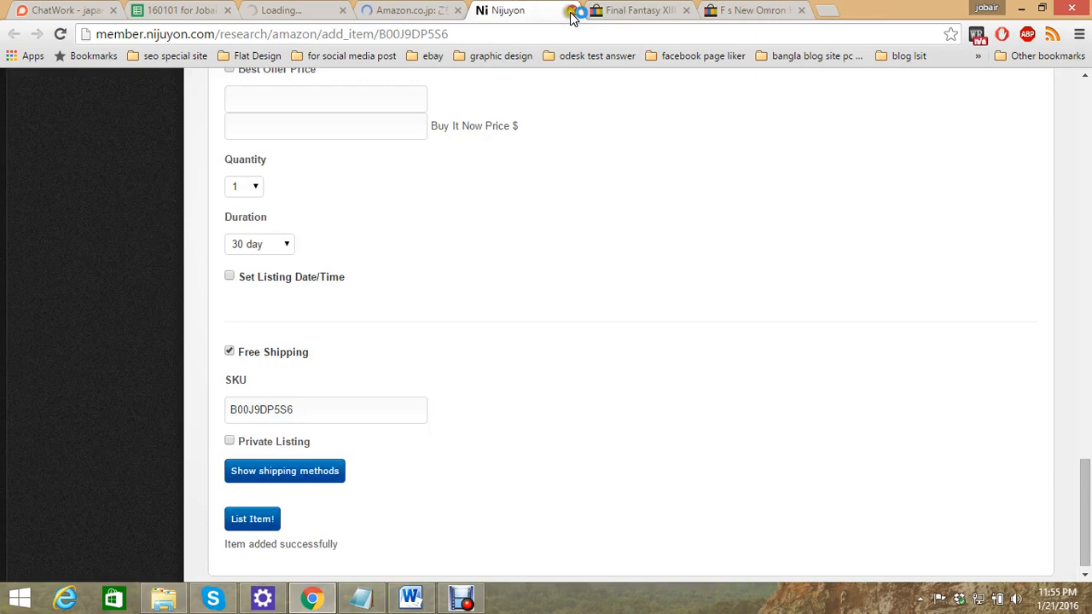
{"action": "left_click", "coordinate": [571, 10]}
Translate the Amazon offer page for B001PYUOMY into English and check whether brand-new offers are available
{"action": "left_click", "coordinate": [440, 12]}
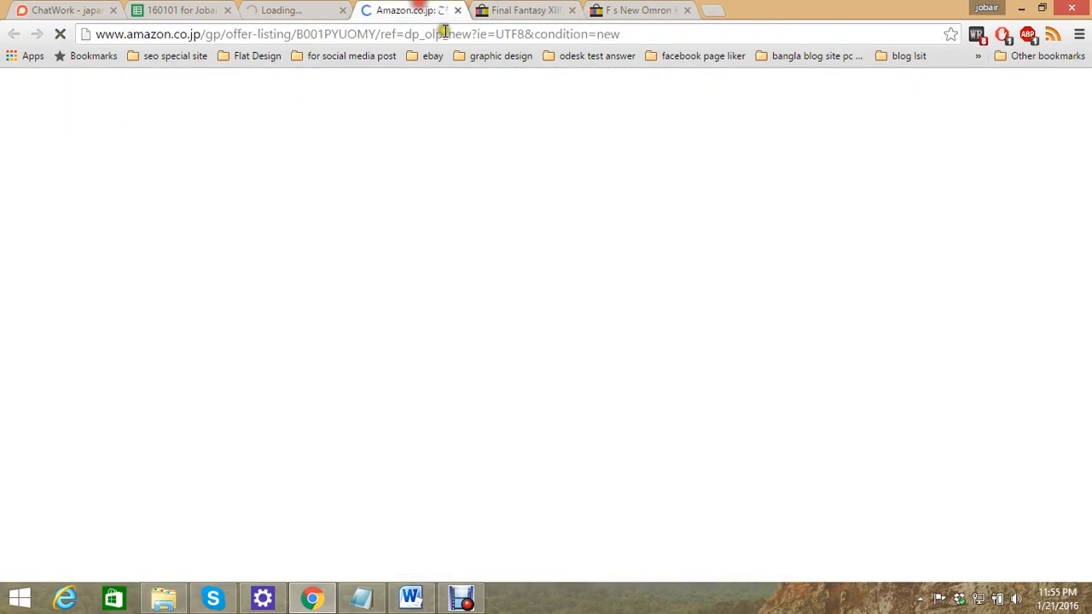
{"action": "left_click", "coordinate": [295, 7]}
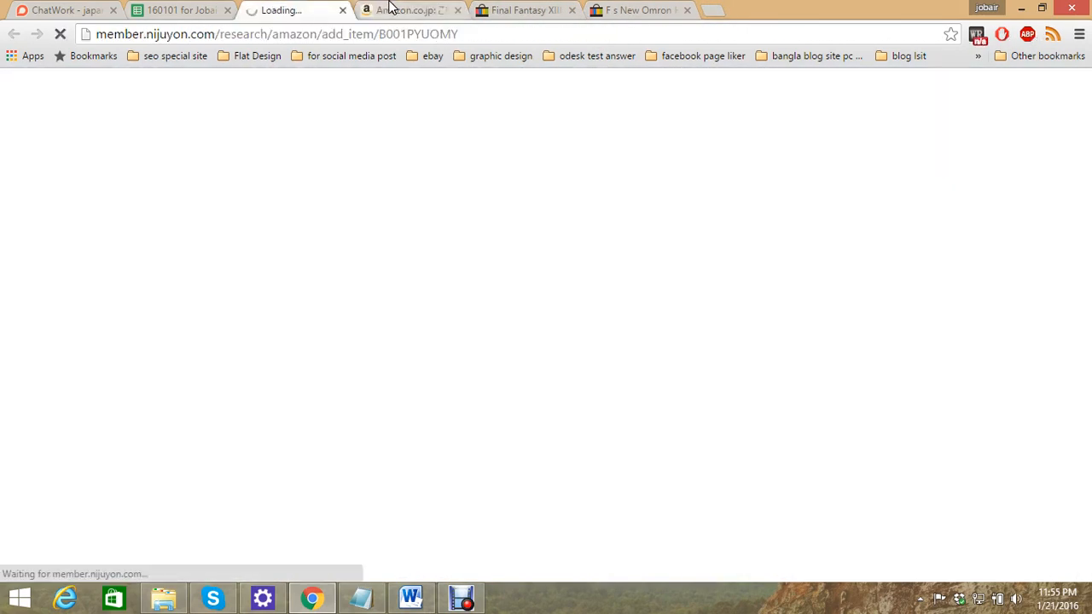
{"action": "left_click", "coordinate": [183, 7]}
{"action": "left_click", "coordinate": [406, 10]}
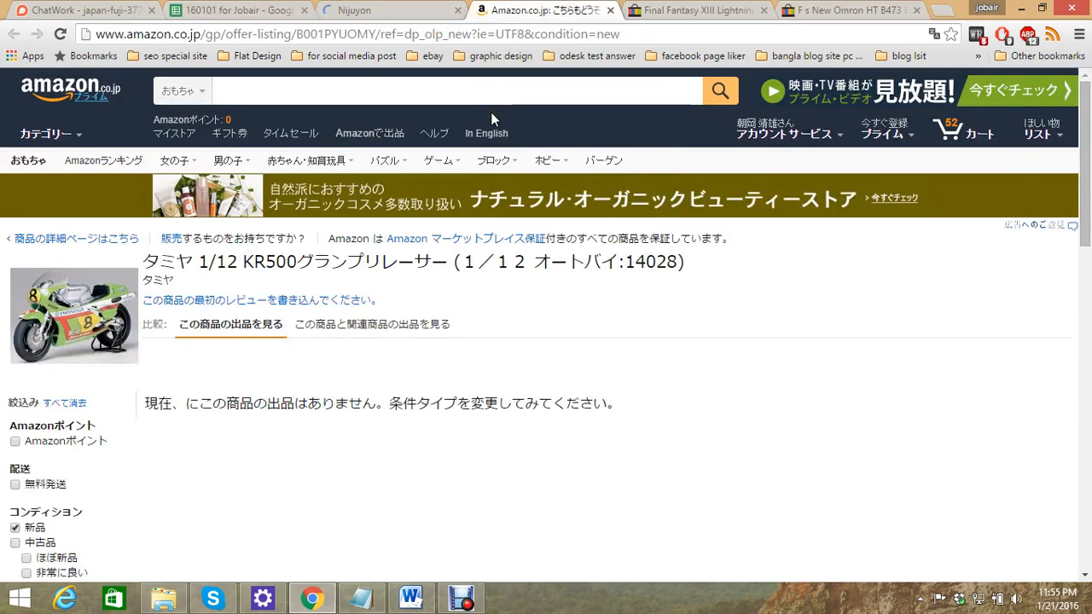
{"action": "left_click", "coordinate": [492, 341]}
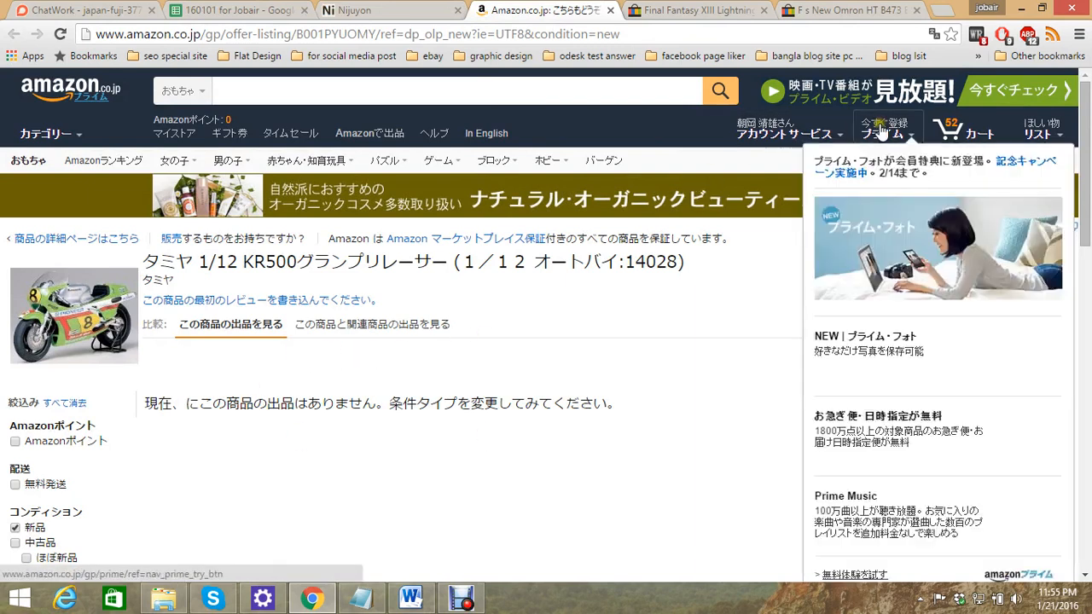
{"action": "left_click", "coordinate": [933, 35]}
{"action": "left_click", "coordinate": [817, 105]}
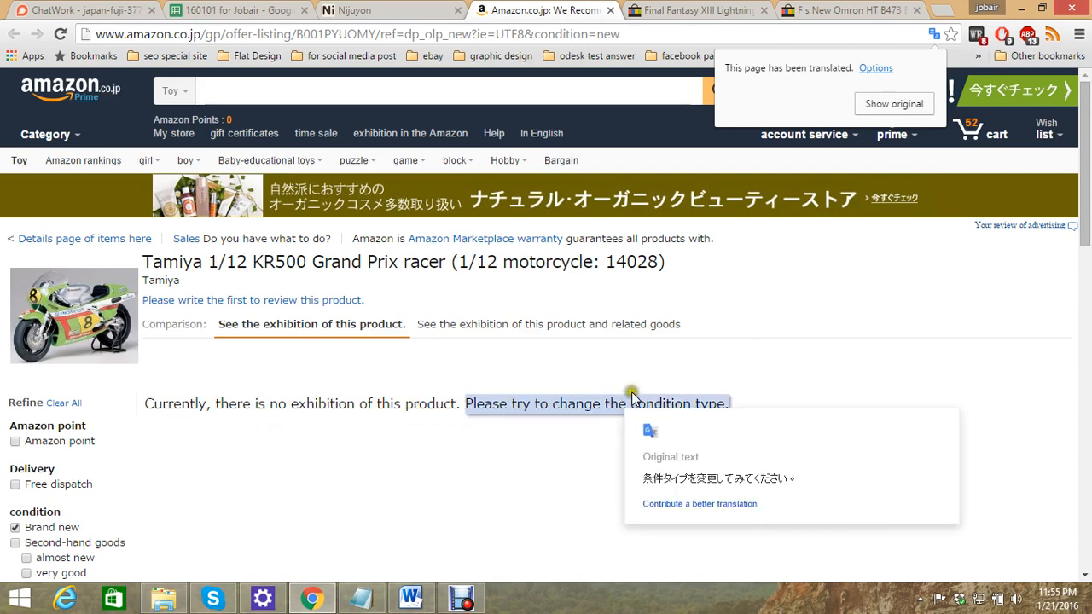
{"action": "scroll", "coordinate": [1025, 341], "scroll_direction": "down", "scroll_amount": 1}
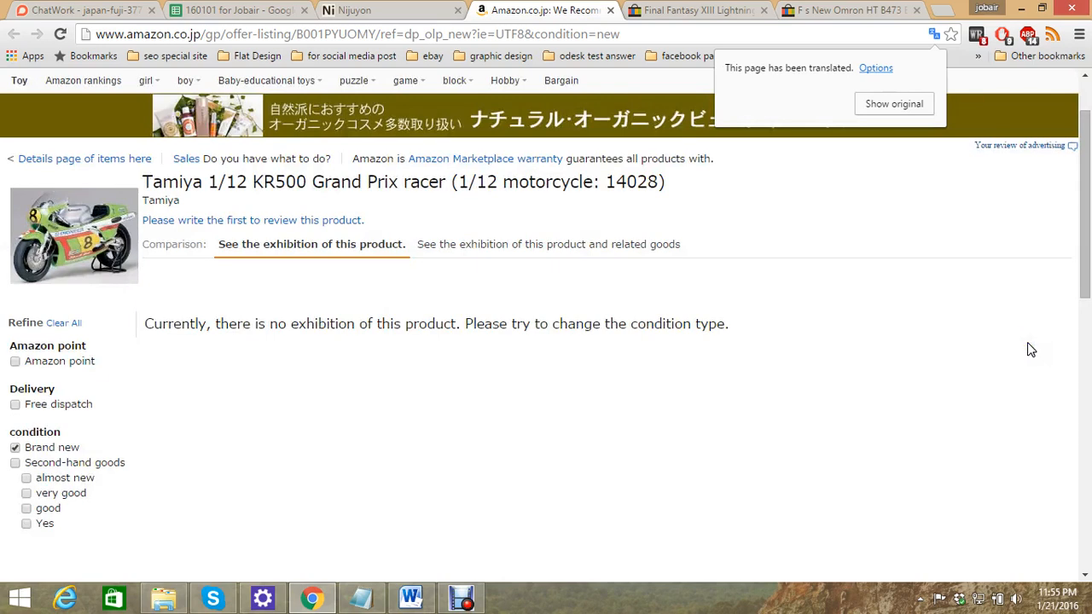
{"action": "scroll", "coordinate": [943, 343], "scroll_direction": "down", "scroll_amount": 1}
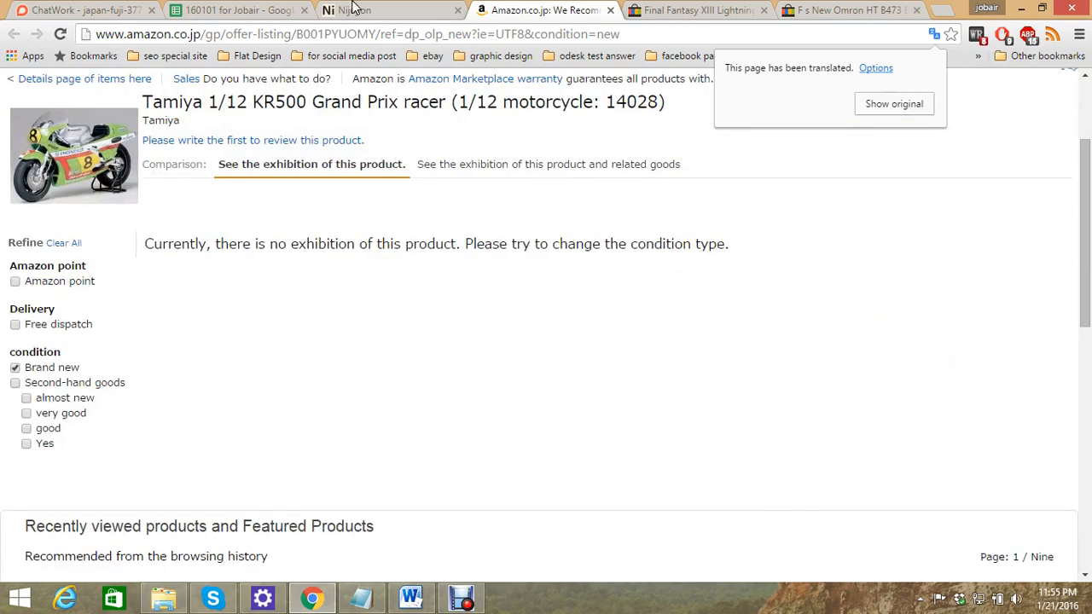
Return to the spreadsheet and open the Amazon offer listing for ASIN B003YUBGY2 in row 472
{"action": "left_click", "coordinate": [263, 7]}
{"action": "left_click", "coordinate": [392, 437]}
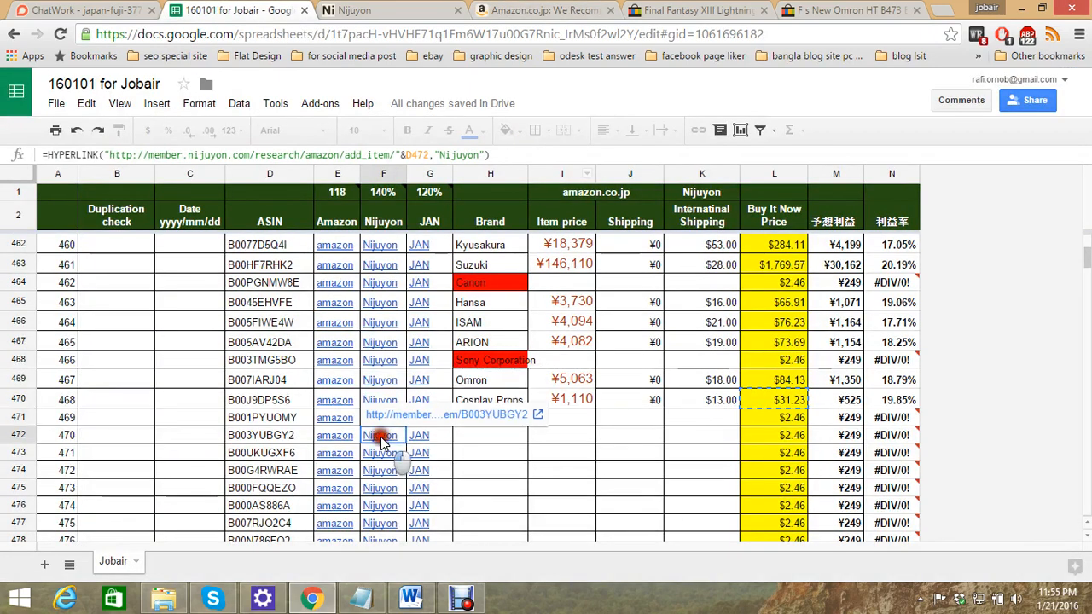
{"action": "left_click", "coordinate": [347, 437]}
{"action": "left_click", "coordinate": [346, 415]}
{"action": "left_click", "coordinate": [209, 8]}
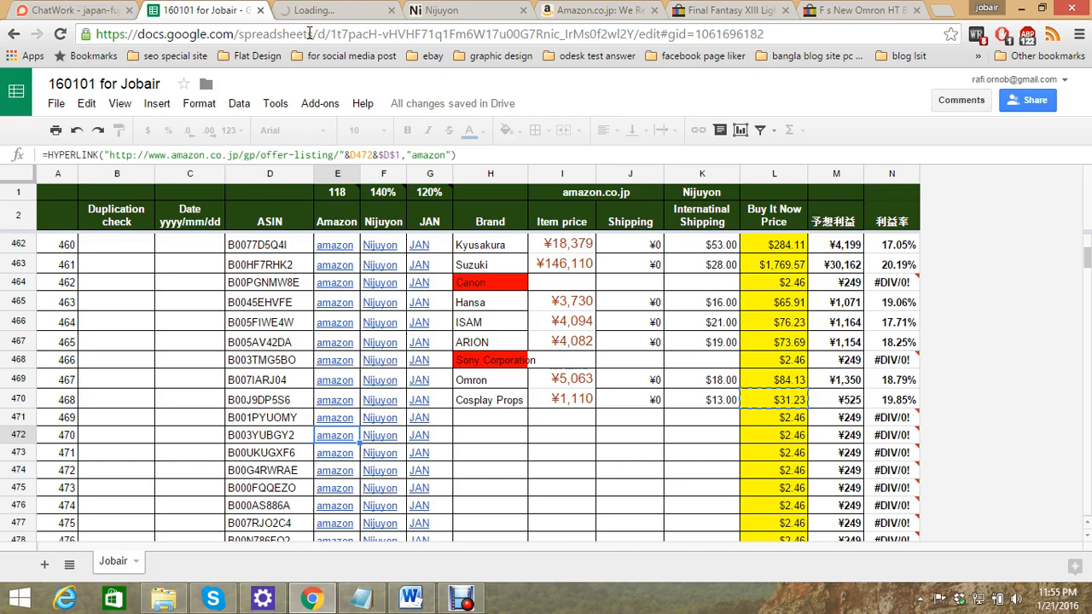
{"action": "left_click", "coordinate": [353, 8]}
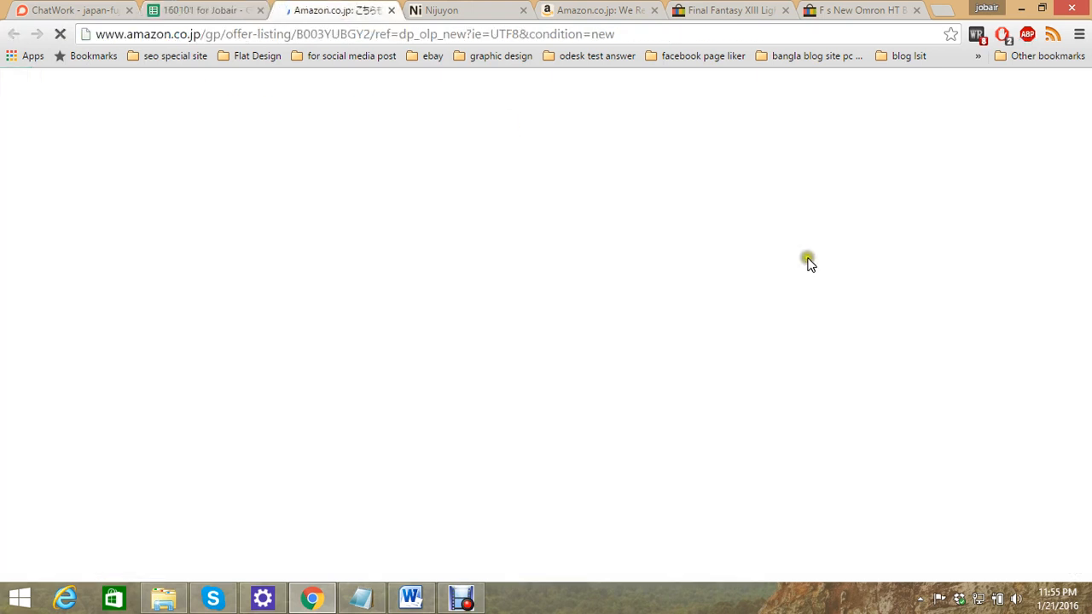
Examine the new offers for the THERMOS cooker, translating the page into English to read prices, seller ratings and delivery terms
{"action": "scroll", "coordinate": [839, 265], "scroll_direction": "down", "scroll_amount": 1}
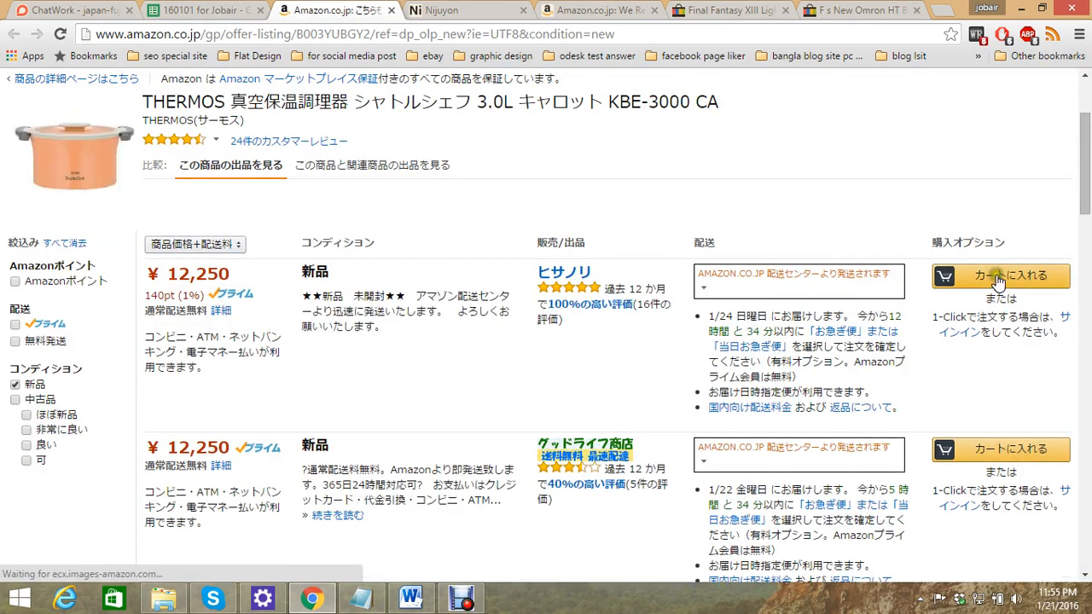
{"action": "scroll", "coordinate": [1042, 339], "scroll_direction": "down", "scroll_amount": 10}
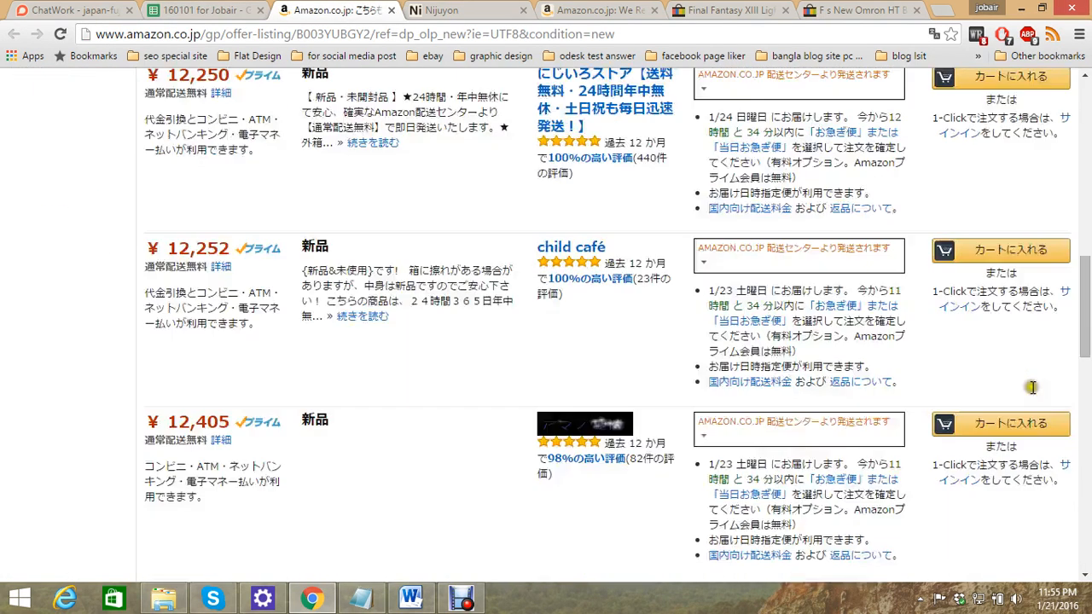
{"action": "scroll", "coordinate": [1035, 447], "scroll_direction": "up", "scroll_amount": 6}
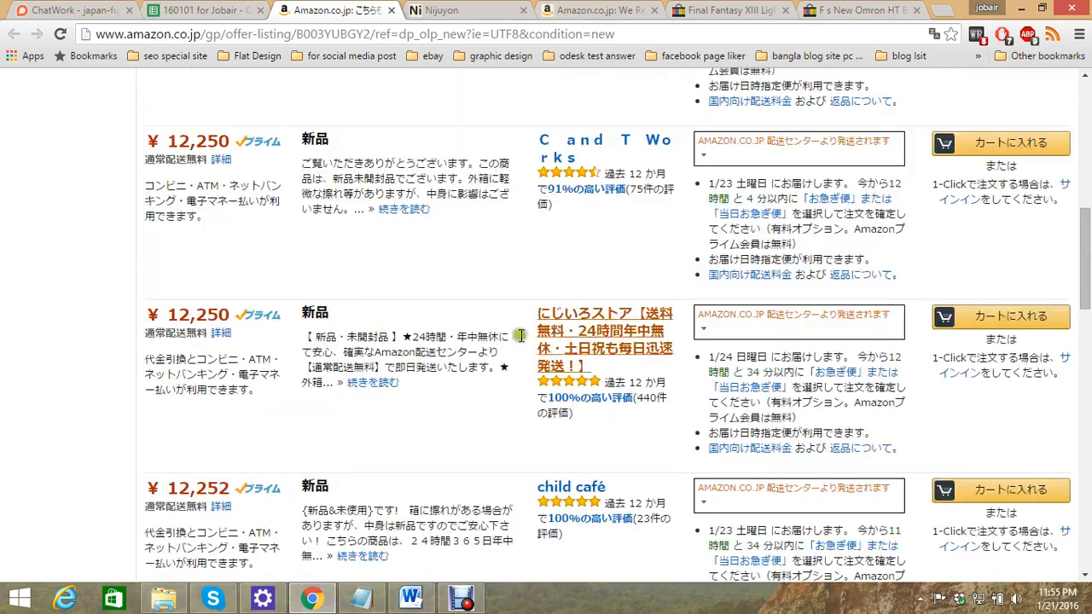
{"action": "scroll", "coordinate": [427, 215], "scroll_direction": "up", "scroll_amount": 3}
{"action": "scroll", "coordinate": [517, 383], "scroll_direction": "down", "scroll_amount": 6}
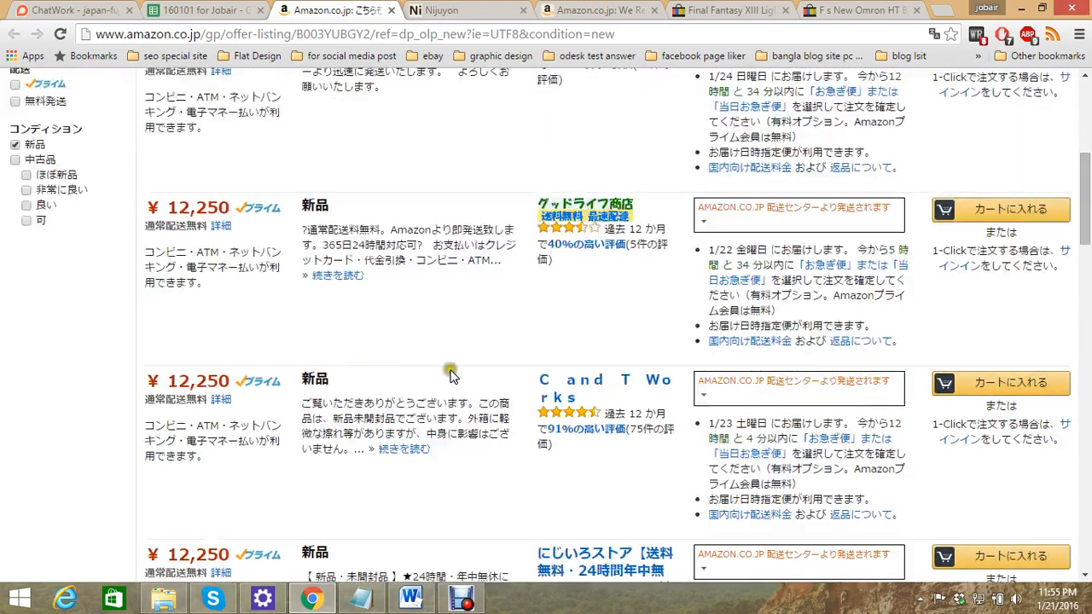
{"action": "scroll", "coordinate": [543, 398], "scroll_direction": "up", "scroll_amount": 6}
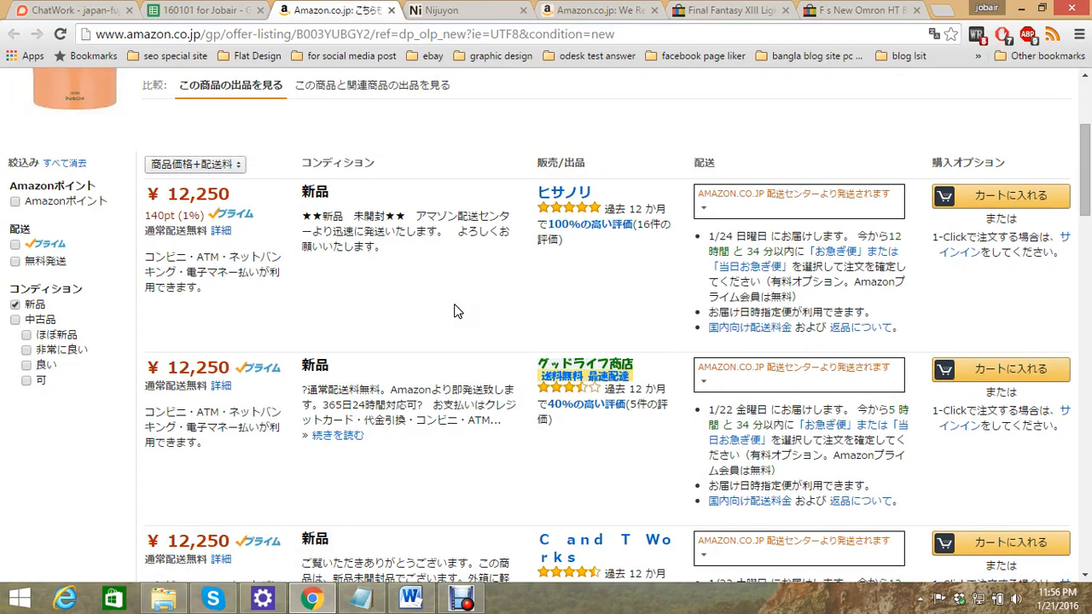
{"action": "left_click", "coordinate": [931, 34]}
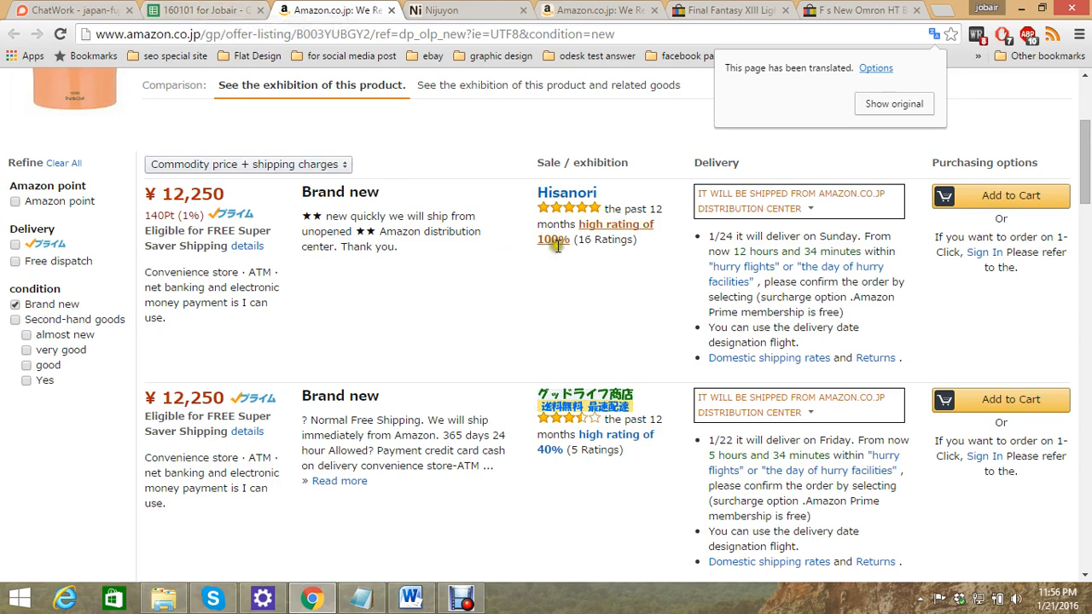
{"action": "mouse_move", "coordinate": [801, 246]}
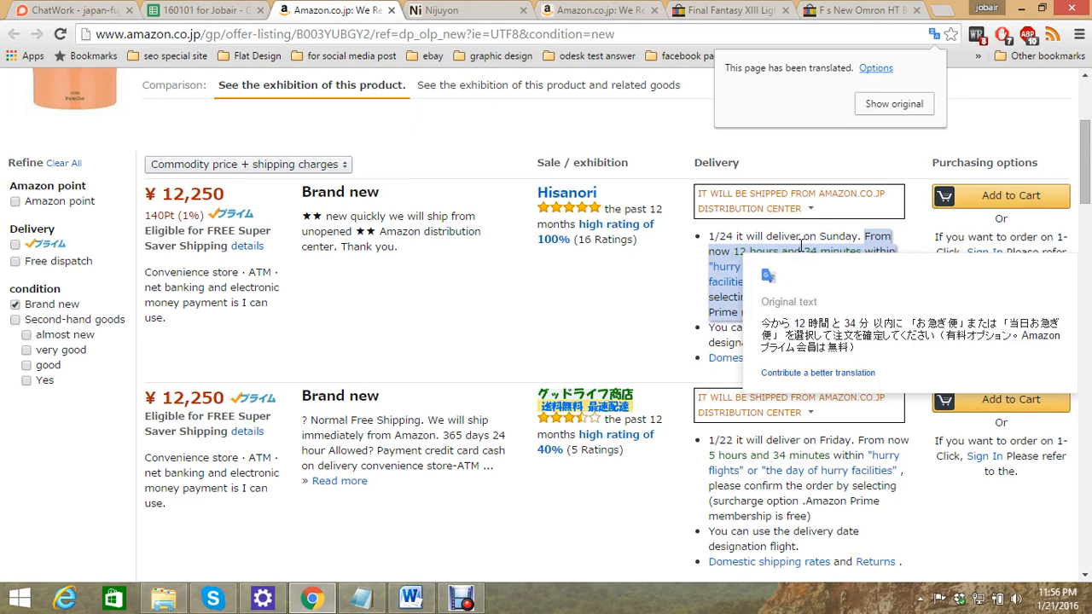
{"action": "scroll", "coordinate": [776, 401], "scroll_direction": "down", "scroll_amount": 12}
{"action": "scroll", "coordinate": [778, 394], "scroll_direction": "up", "scroll_amount": 15}
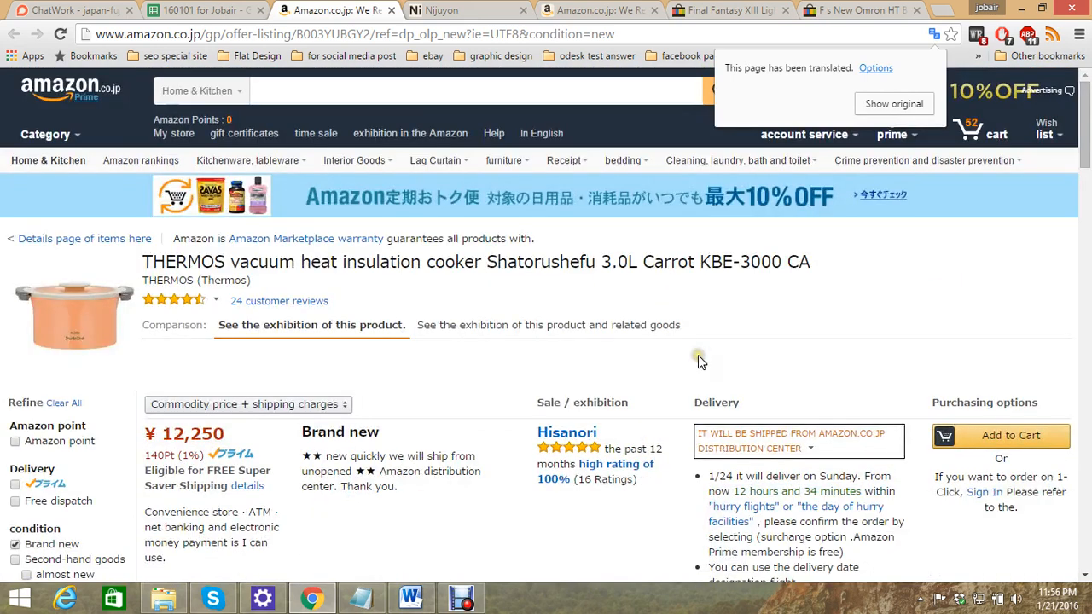
Close the THERMOS offer page and enter Stock in the Brand cell of row 471 in the spreadsheet
{"action": "left_click", "coordinate": [390, 10]}
{"action": "left_click", "coordinate": [495, 10]}
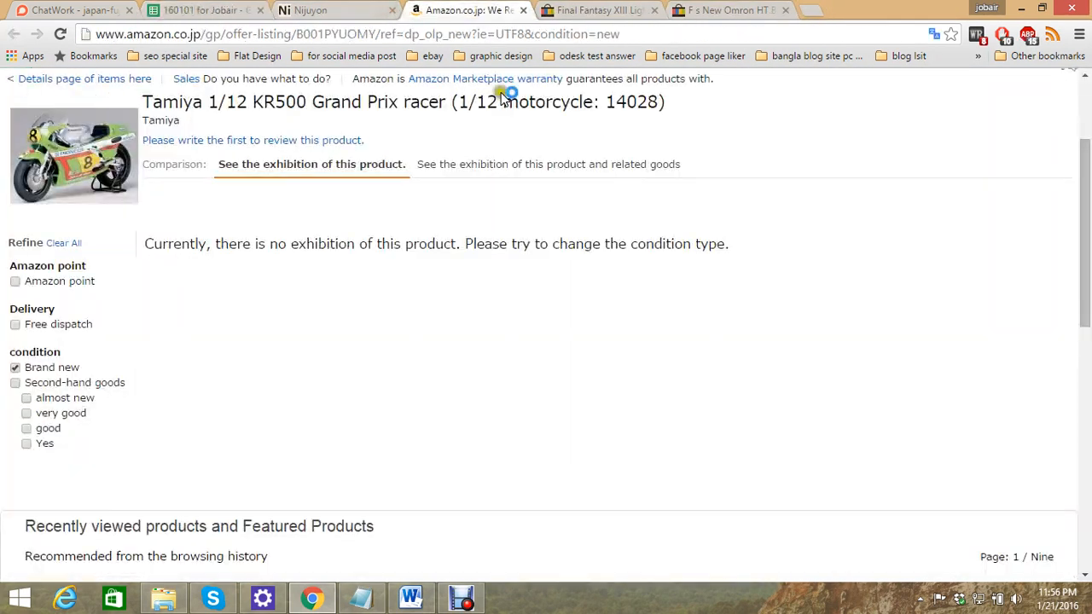
{"action": "left_click", "coordinate": [226, 11]}
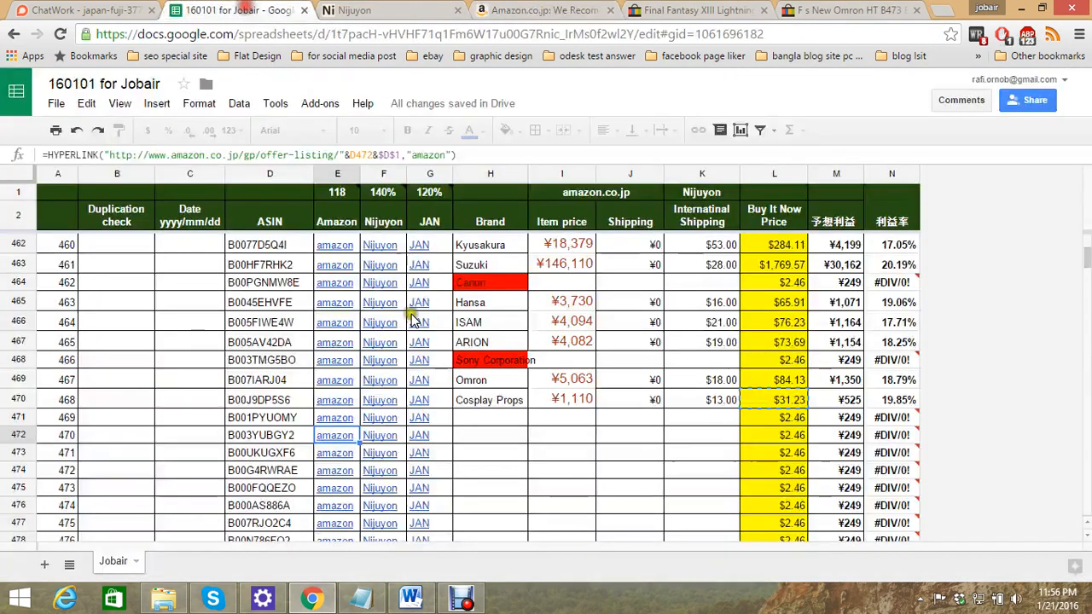
{"action": "left_click", "coordinate": [478, 420]}
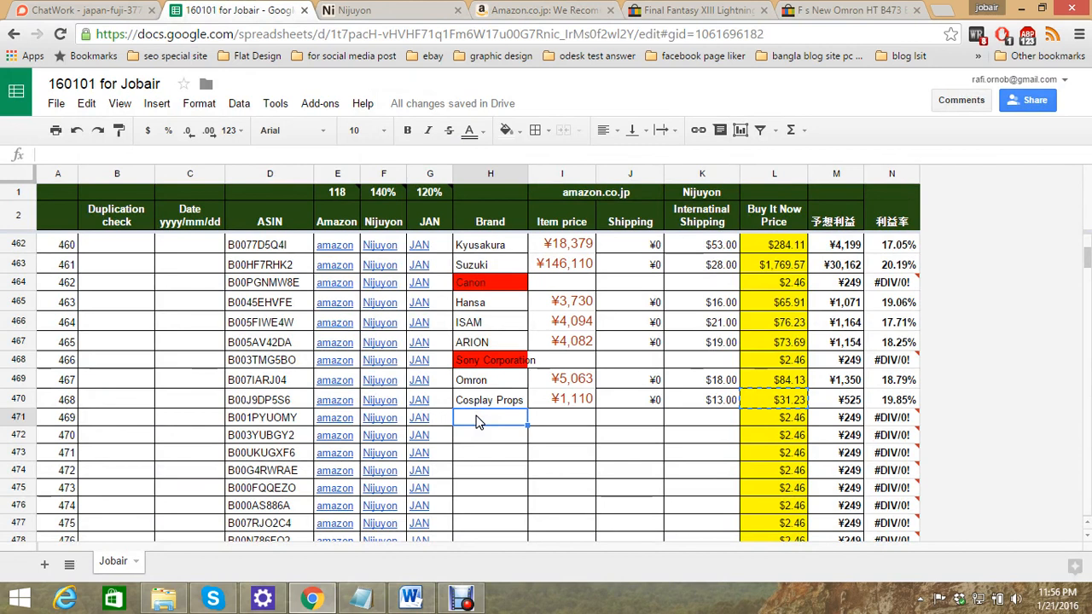
{"action": "type", "text": "Stock"}
{"action": "key", "text": "Return"}
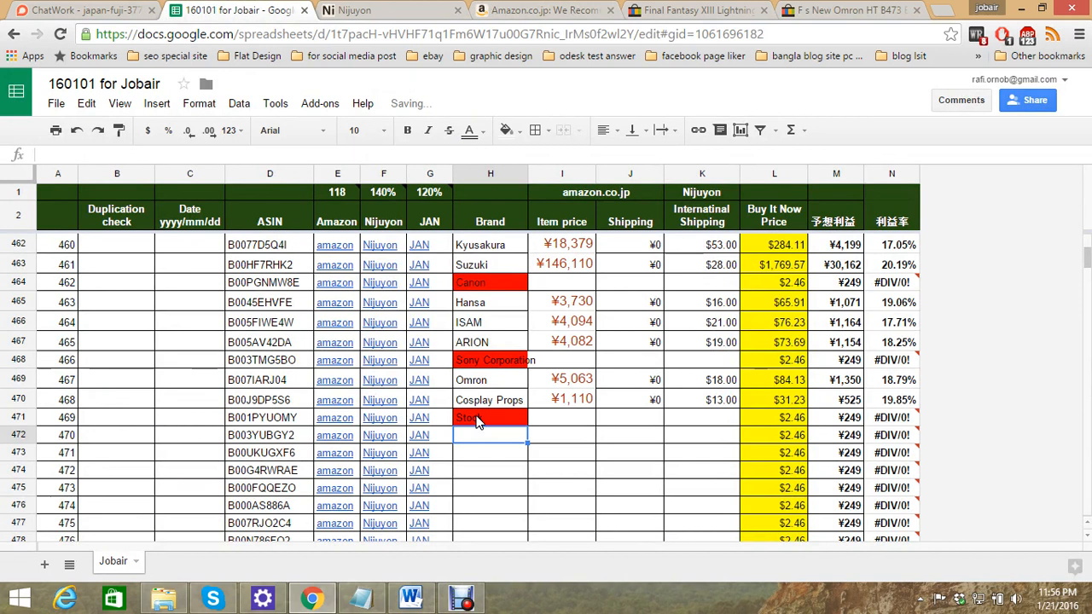
{"action": "left_click", "coordinate": [465, 418]}
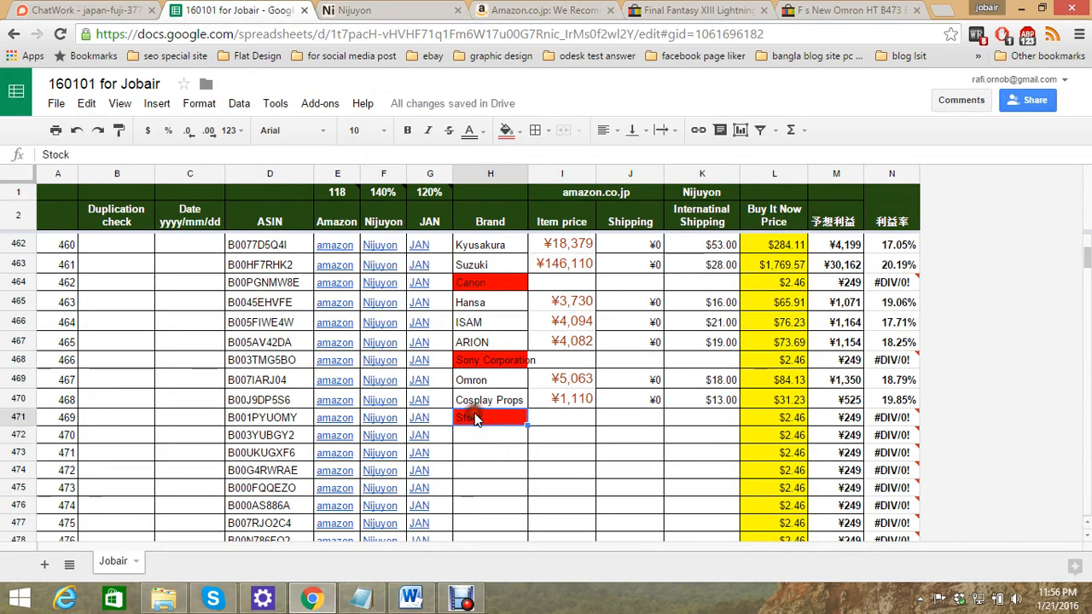
{"action": "left_click", "coordinate": [487, 437]}
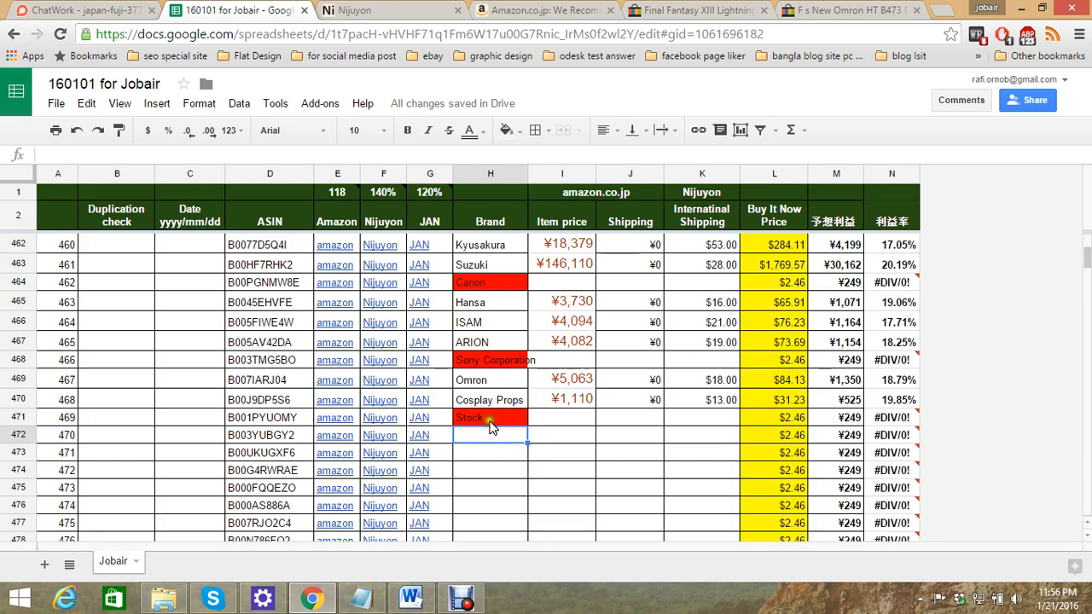
Reopen the Amazon offer listing for row 472 and close the Nijuyon and Amazon pages of B001PYUOMY
{"action": "left_click", "coordinate": [337, 435]}
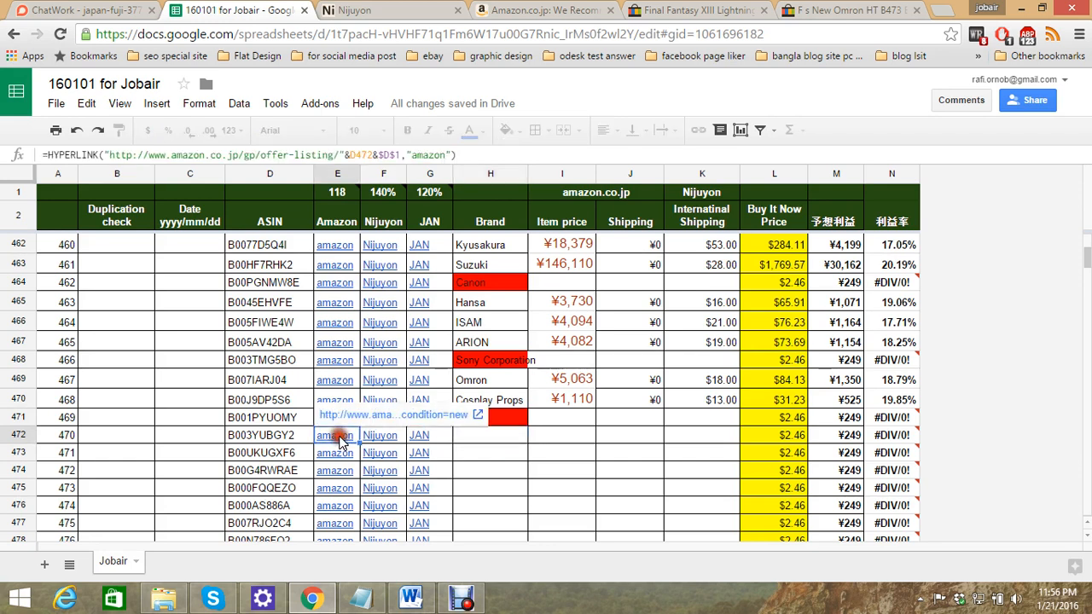
{"action": "left_click", "coordinate": [363, 416]}
{"action": "left_click", "coordinate": [512, 11]}
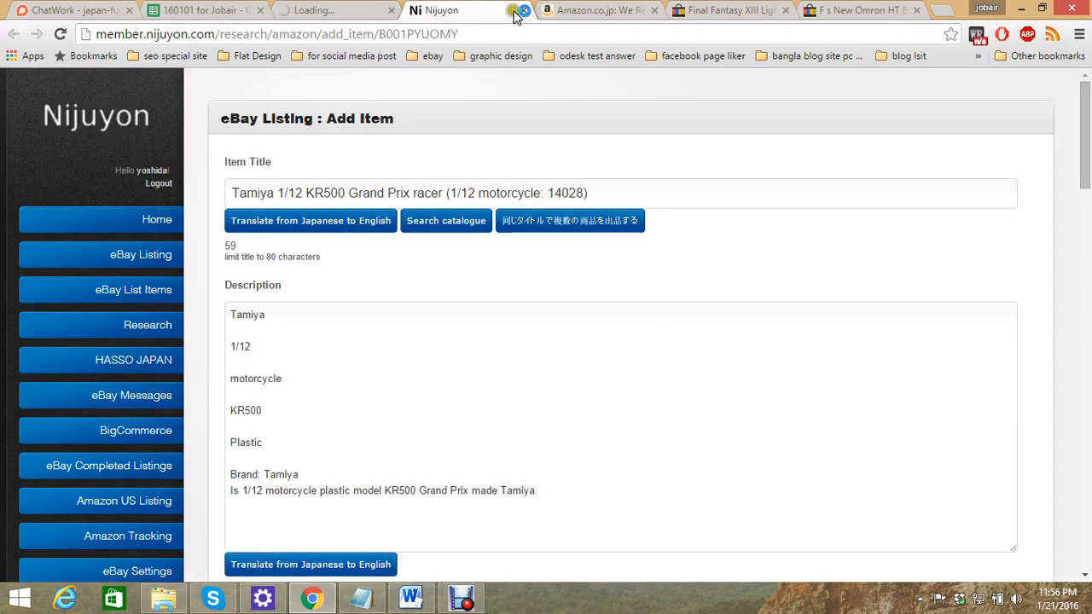
{"action": "left_click", "coordinate": [528, 11]}
{"action": "left_click", "coordinate": [527, 11]}
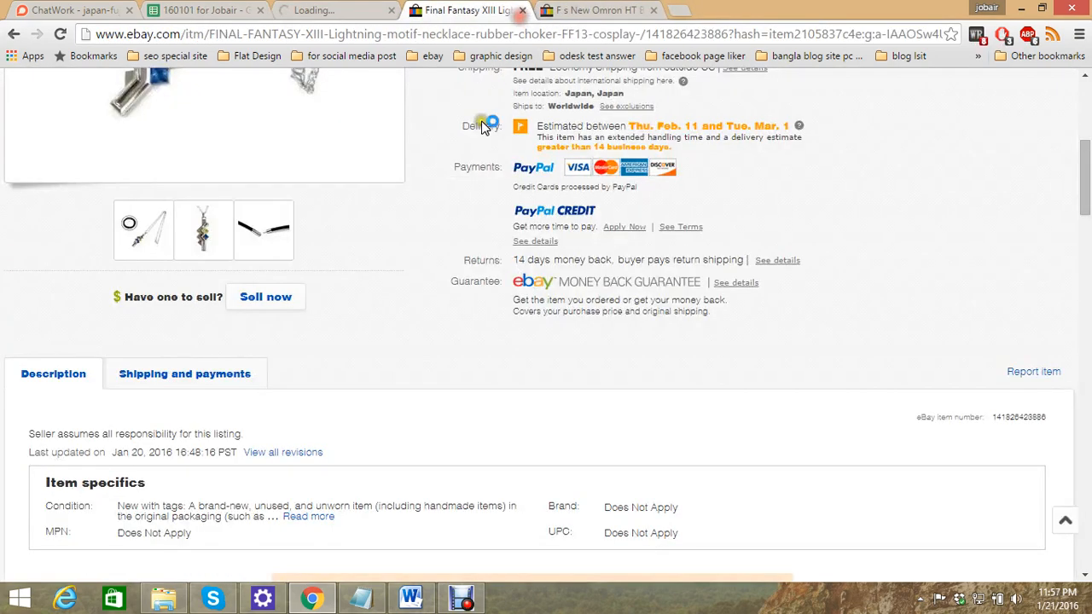
{"action": "scroll", "coordinate": [765, 139], "scroll_direction": "up", "scroll_amount": 4}
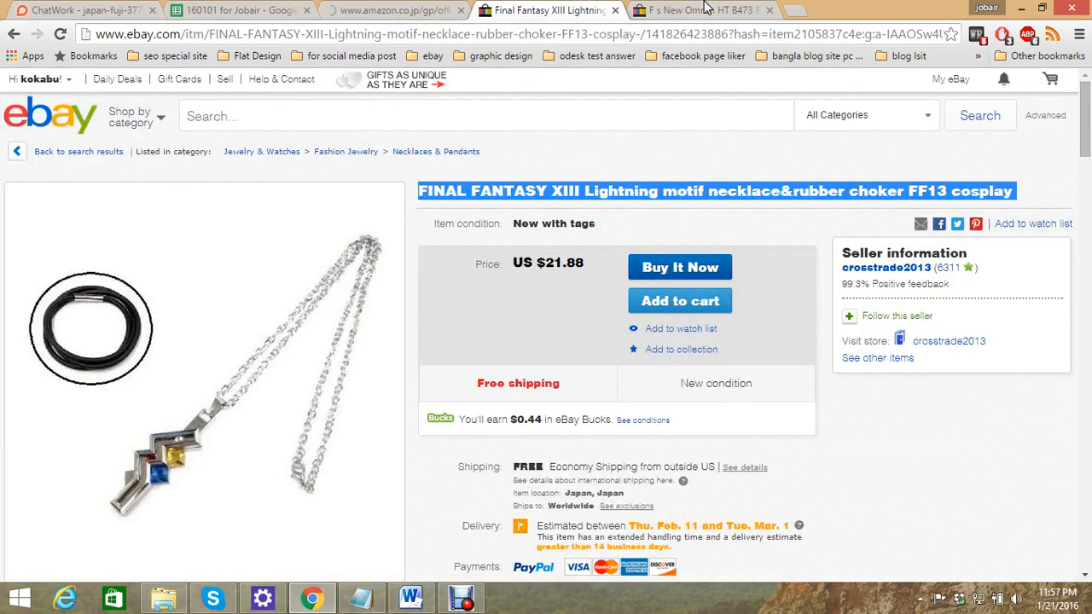
Close the Omron eBay listing and open the Nijuyon research page for ASIN B003YUBGY2 from row 472 of the spreadsheet
{"action": "left_click", "coordinate": [706, 10]}
{"action": "left_click", "coordinate": [770, 10]}
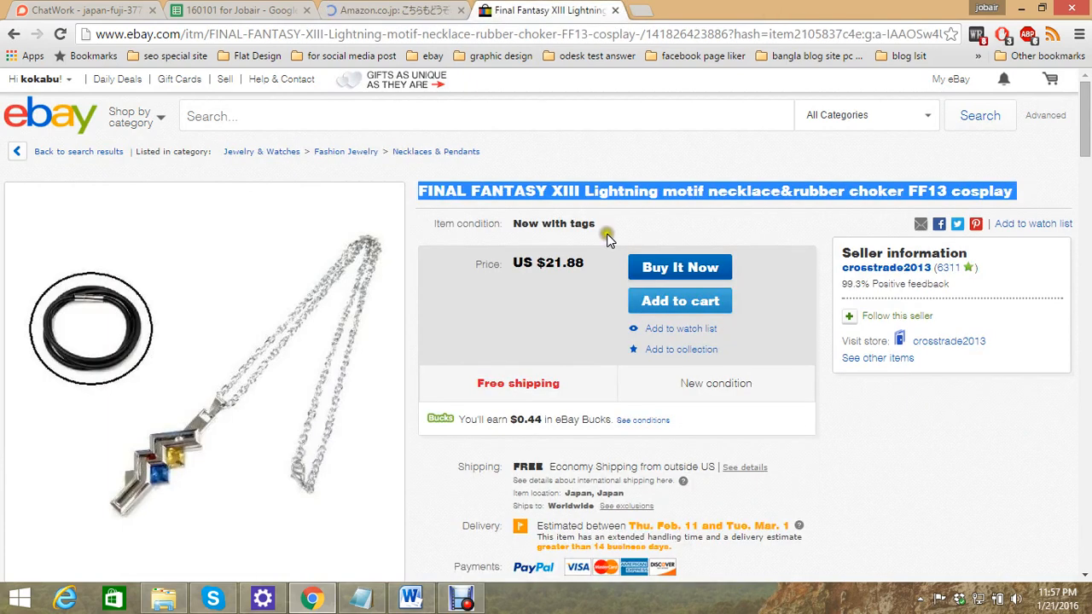
{"action": "left_click", "coordinate": [421, 11]}
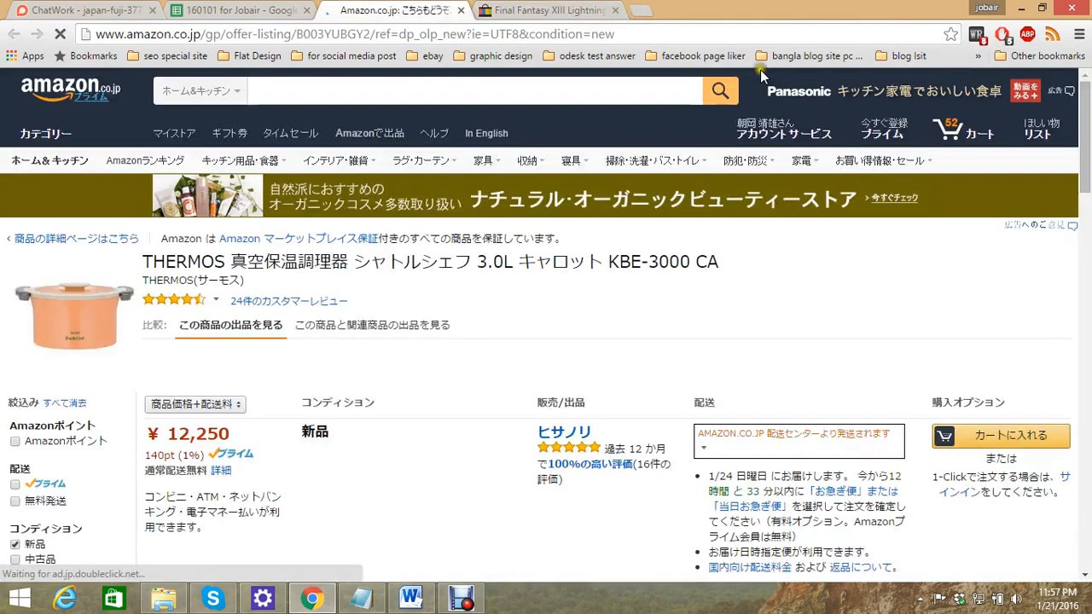
{"action": "left_click", "coordinate": [243, 10]}
{"action": "left_click", "coordinate": [390, 435]}
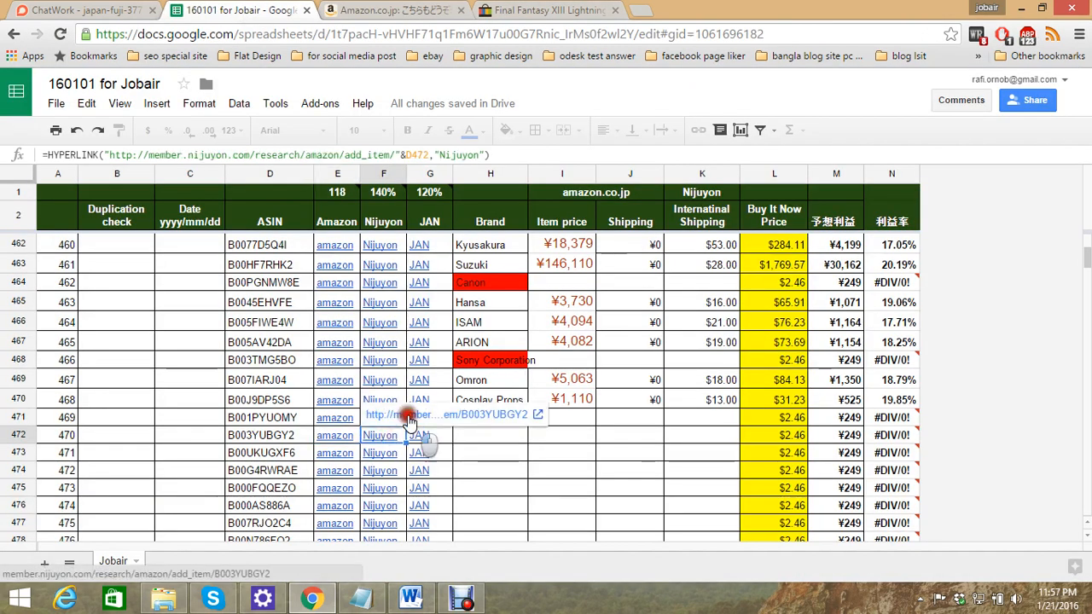
{"action": "left_click", "coordinate": [403, 412]}
Translate the Amazon offer page of the THERMOS cooker into English
{"action": "left_click", "coordinate": [676, 10]}
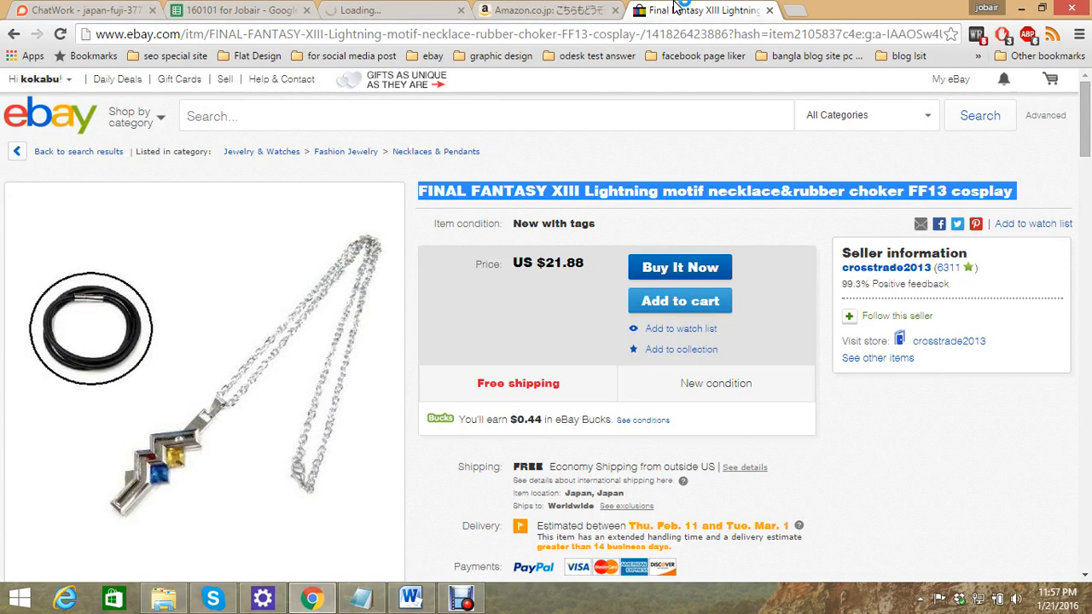
{"action": "left_click", "coordinate": [585, 10]}
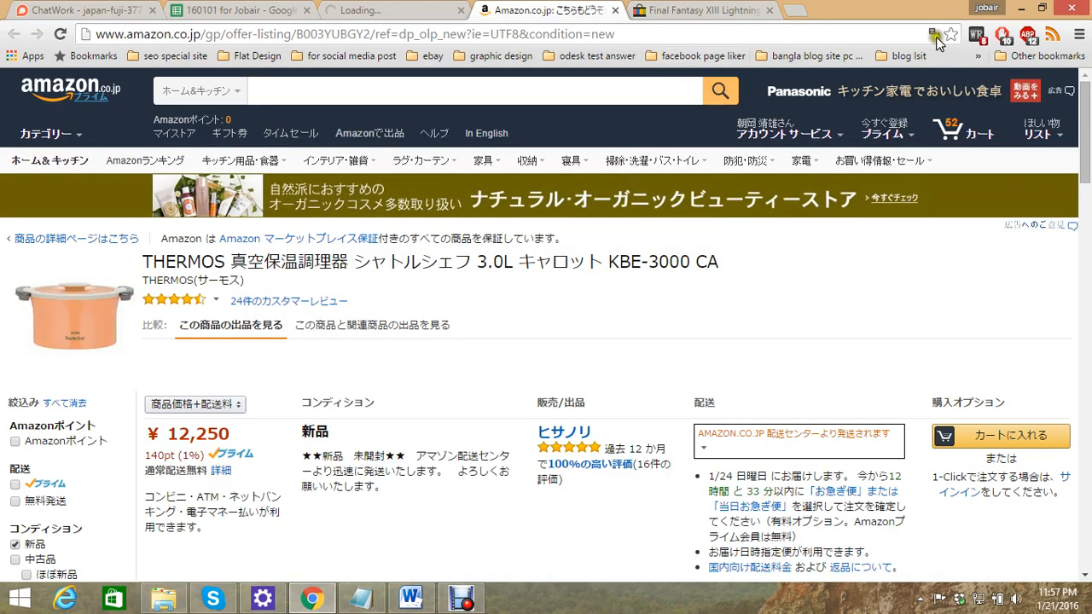
{"action": "left_click", "coordinate": [830, 104]}
{"action": "left_click", "coordinate": [392, 9]}
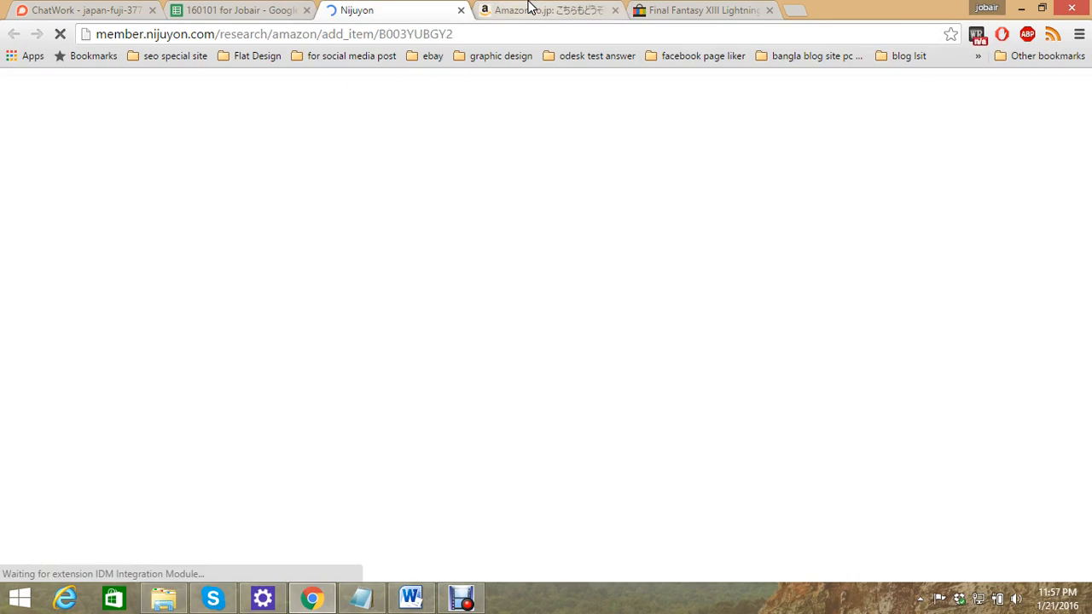
{"action": "left_click", "coordinate": [531, 9]}
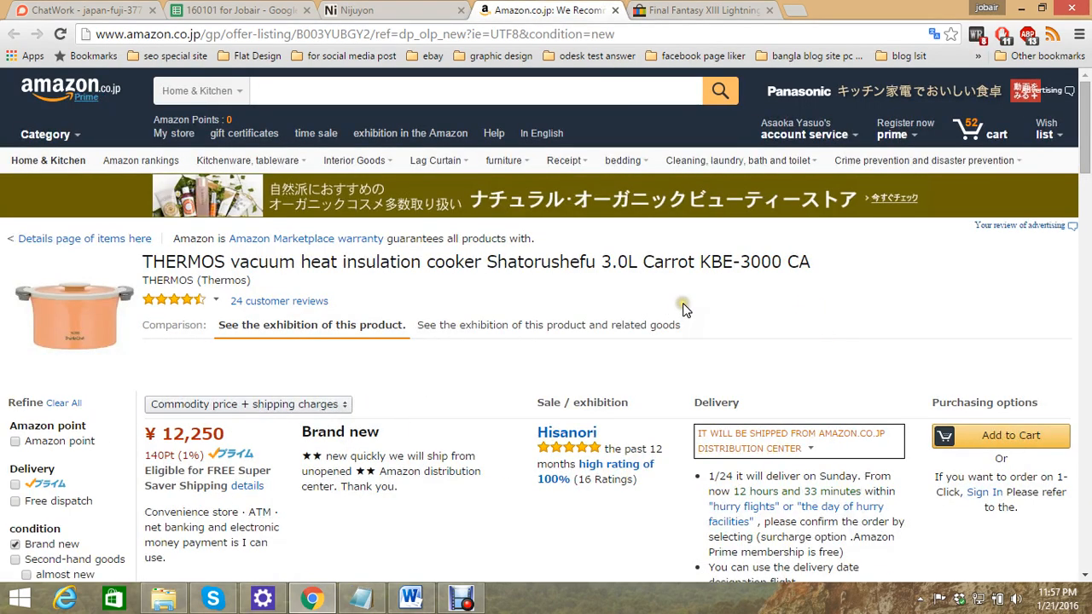
Select the Brand cell of row 472 and check the original text of the brand name on the Amazon page
{"action": "left_click", "coordinate": [247, 12]}
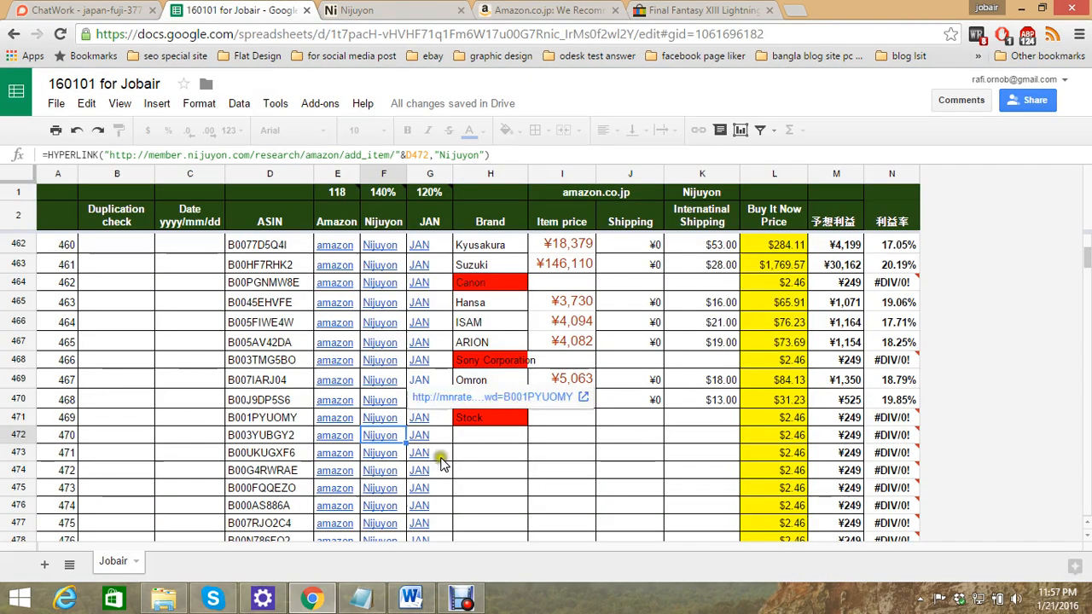
{"action": "left_click", "coordinate": [493, 437]}
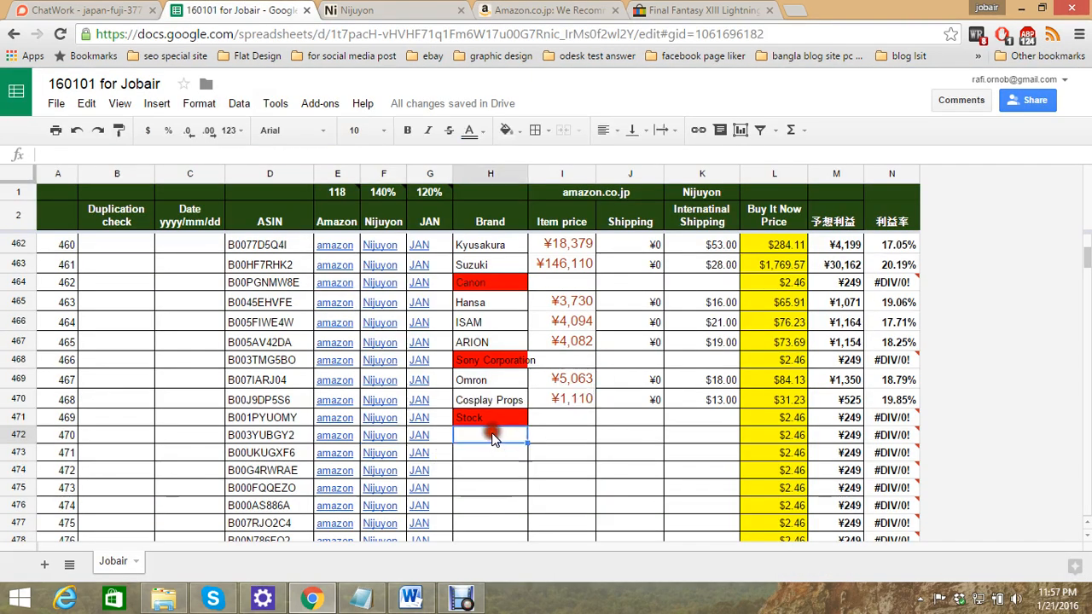
{"action": "left_click", "coordinate": [558, 11]}
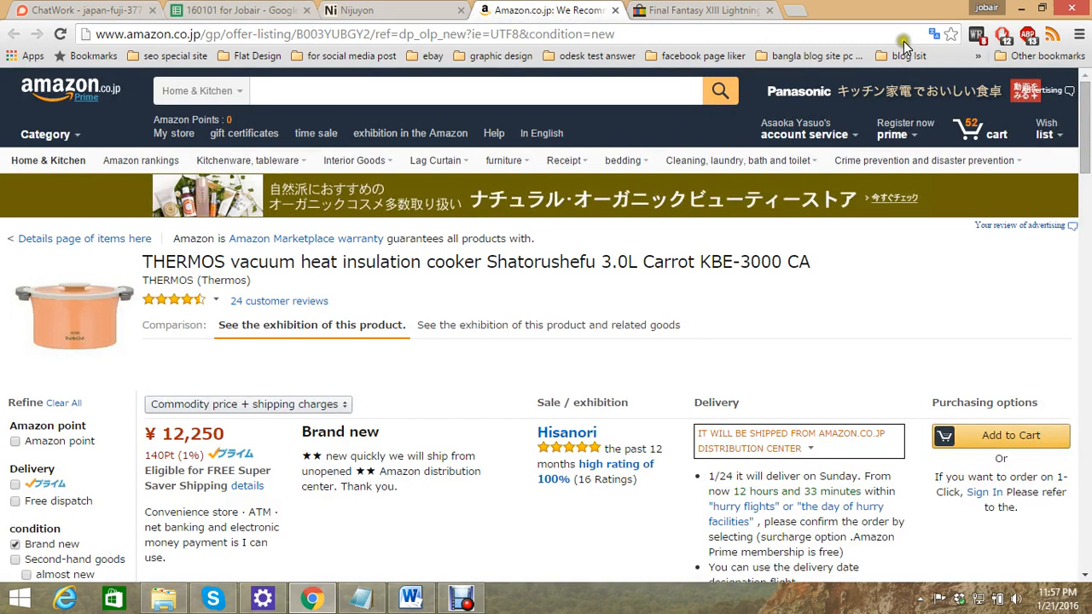
{"action": "triple_click", "coordinate": [175, 281]}
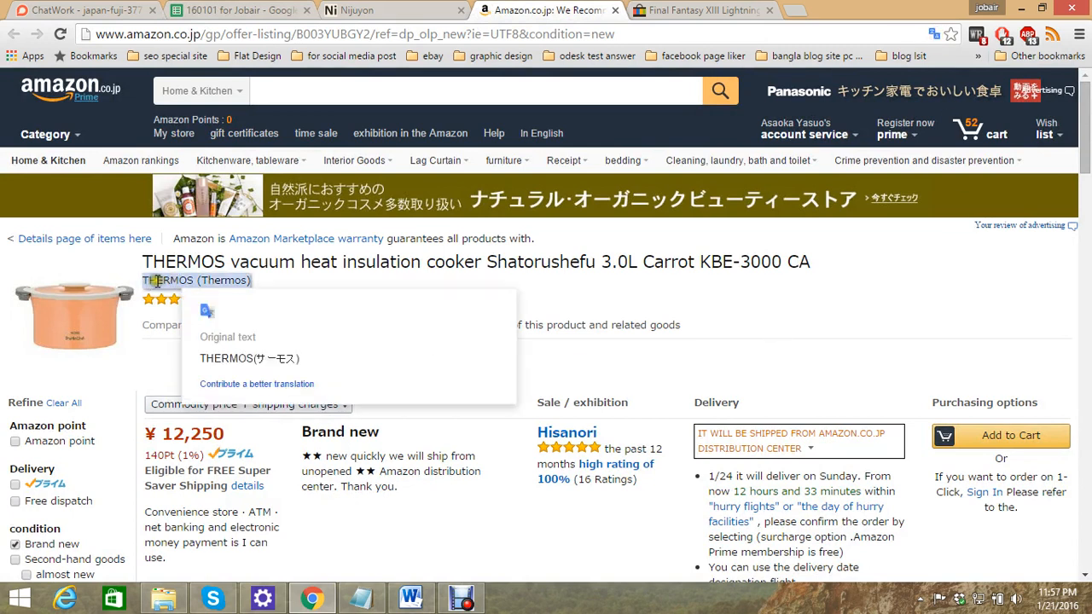
{"action": "left_click", "coordinate": [157, 281]}
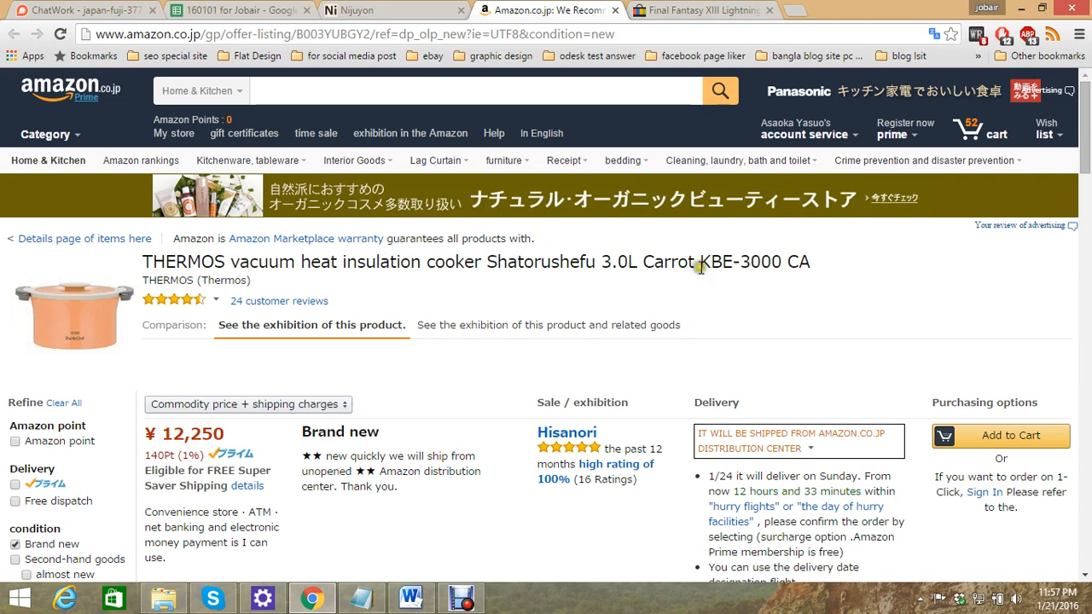
Copy the model number KBE-3000 CA from the Amazon product title and search eBay for it
{"action": "left_click_drag", "start_coordinate": [699, 264], "coordinate": [828, 268]}
{"action": "key", "text": "ctrl+c"}
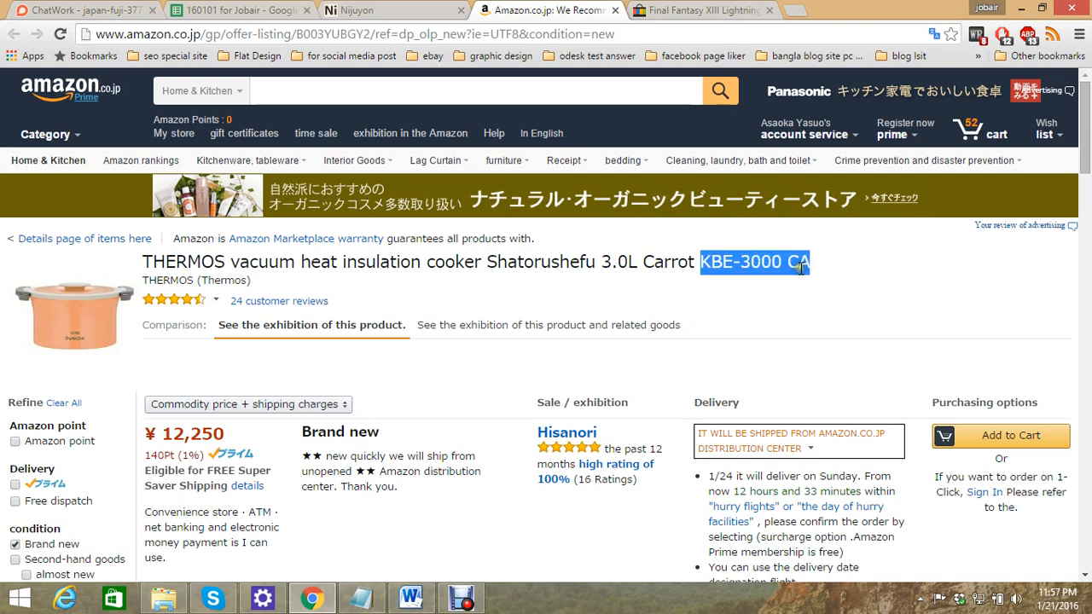
{"action": "triple_click", "coordinate": [802, 268]}
{"action": "left_click", "coordinate": [387, 119]}
{"action": "key", "text": "ctrl+v"}
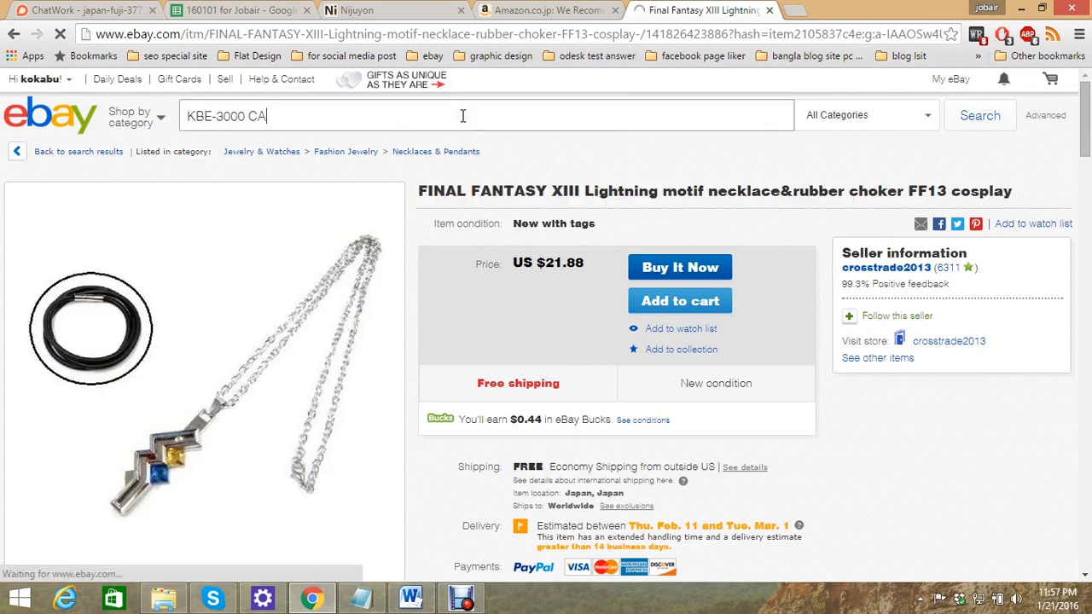
{"action": "key", "text": "Return"}
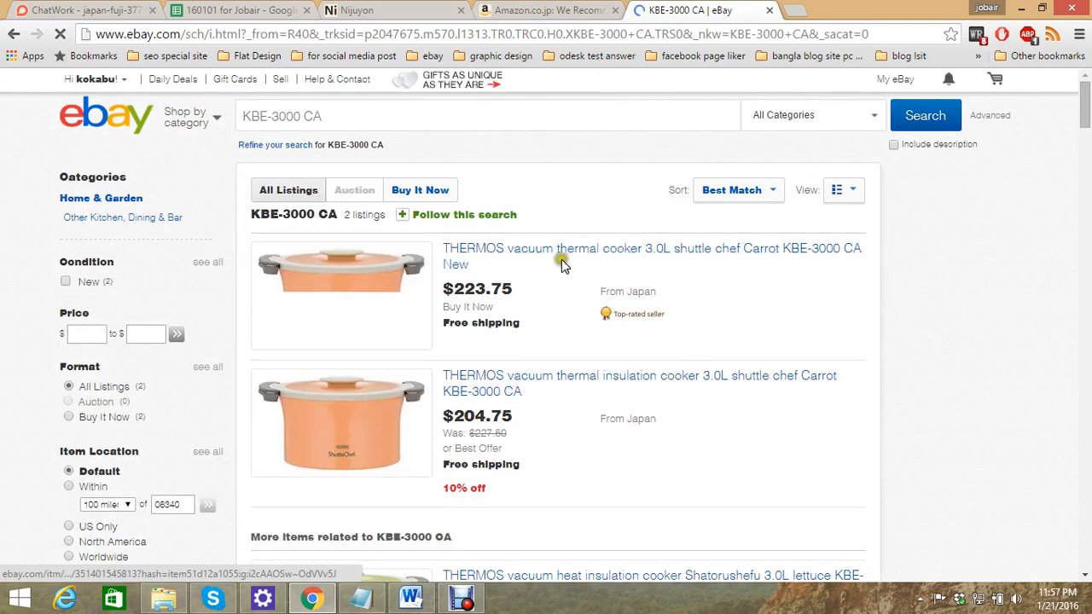
Open both orange THERMOS KBE-3000 CA listings from the eBay results in separate new tabs
{"action": "right_click", "coordinate": [511, 246]}
{"action": "left_click", "coordinate": [548, 261]}
{"action": "scroll", "coordinate": [586, 287], "scroll_direction": "down", "scroll_amount": 2}
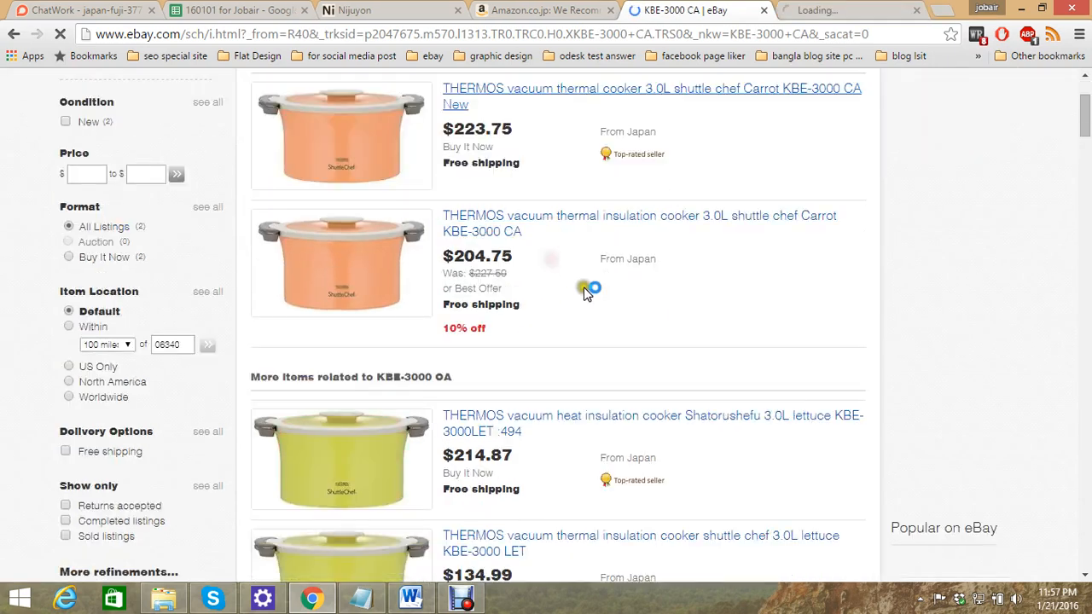
{"action": "right_click", "coordinate": [461, 230]}
{"action": "left_click", "coordinate": [477, 234]}
{"action": "scroll", "coordinate": [522, 265], "scroll_direction": "down", "scroll_amount": 2}
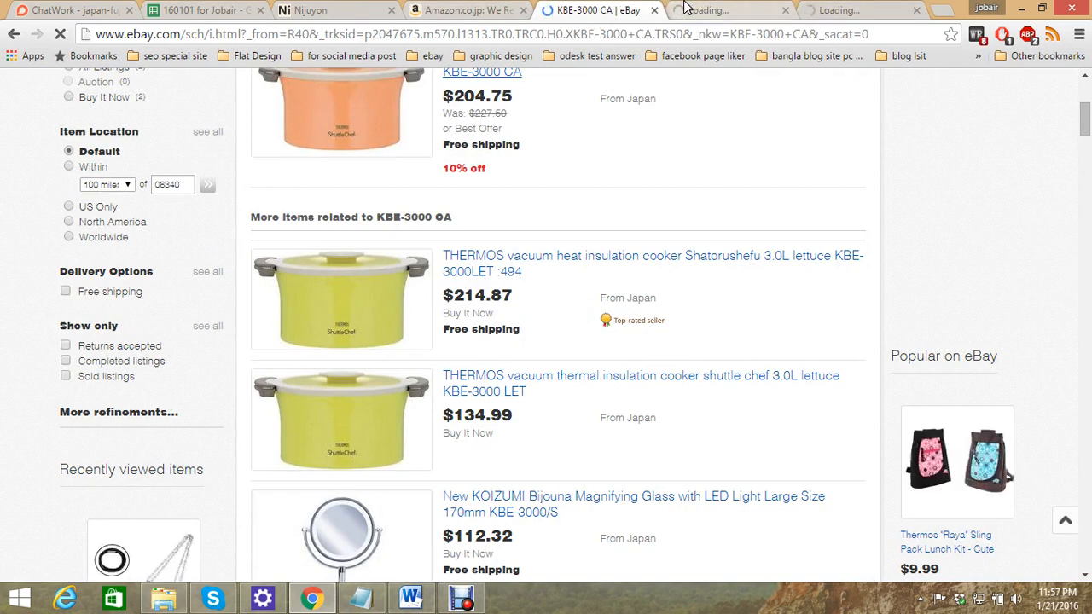
Examine the brand in the item specifics of the first THERMOS cooker listing on eBay
{"action": "left_click", "coordinate": [461, 10]}
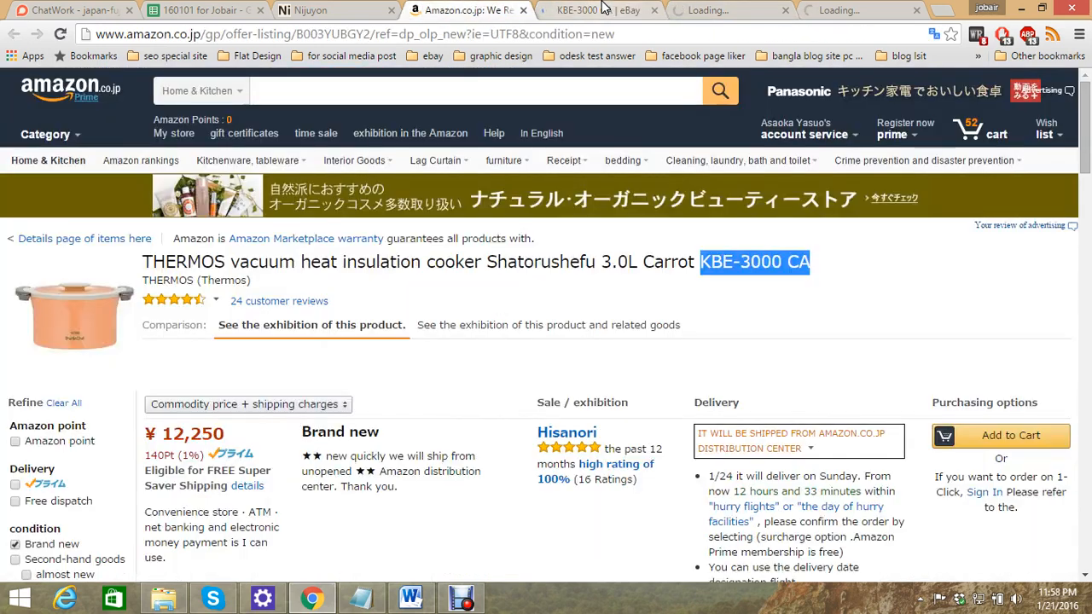
{"action": "left_click", "coordinate": [606, 10]}
{"action": "left_click", "coordinate": [721, 8]}
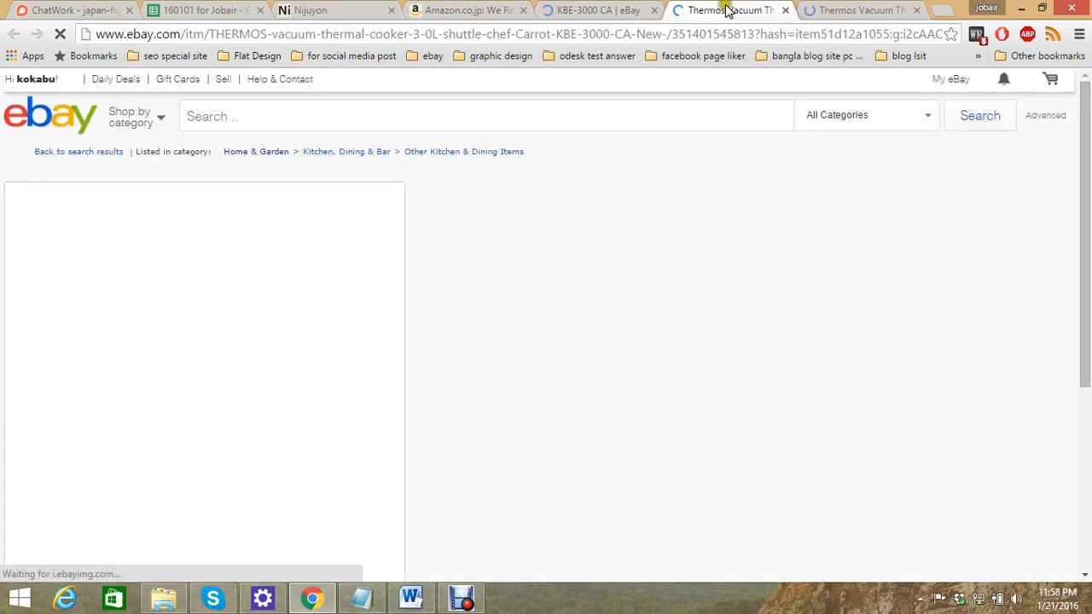
{"action": "scroll", "coordinate": [768, 248], "scroll_direction": "down", "scroll_amount": 3}
{"action": "scroll", "coordinate": [767, 259], "scroll_direction": "down", "scroll_amount": 5}
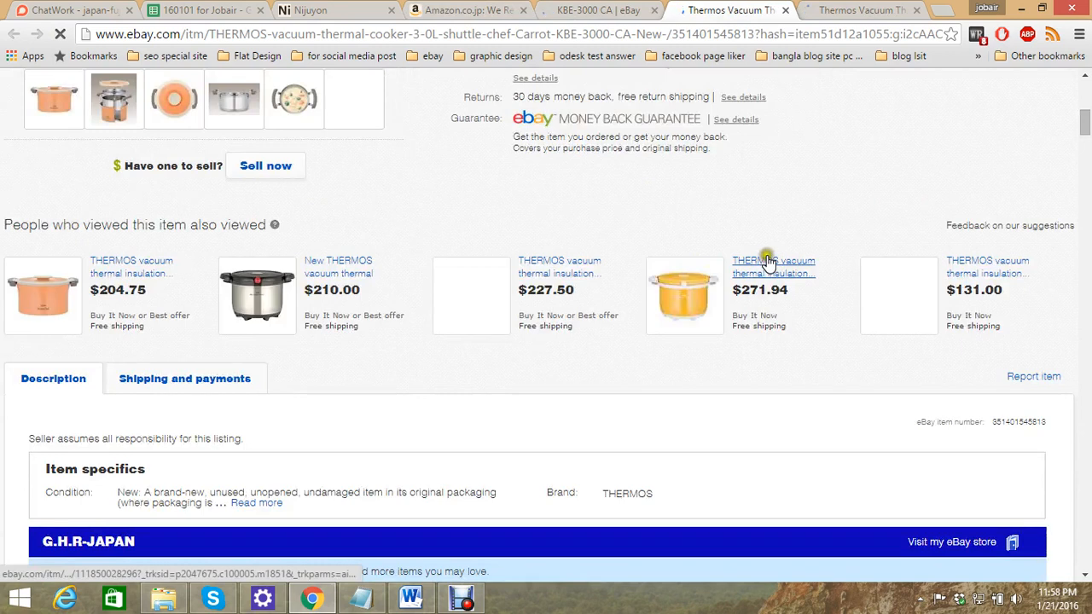
{"action": "scroll", "coordinate": [627, 414], "scroll_direction": "down", "scroll_amount": 1}
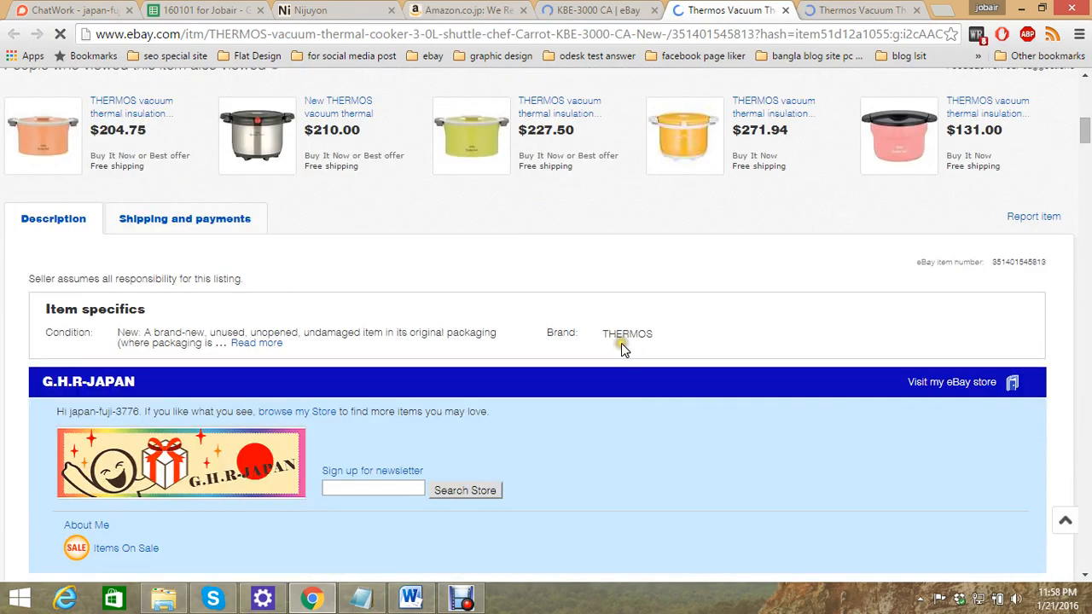
{"action": "left_click", "coordinate": [478, 10]}
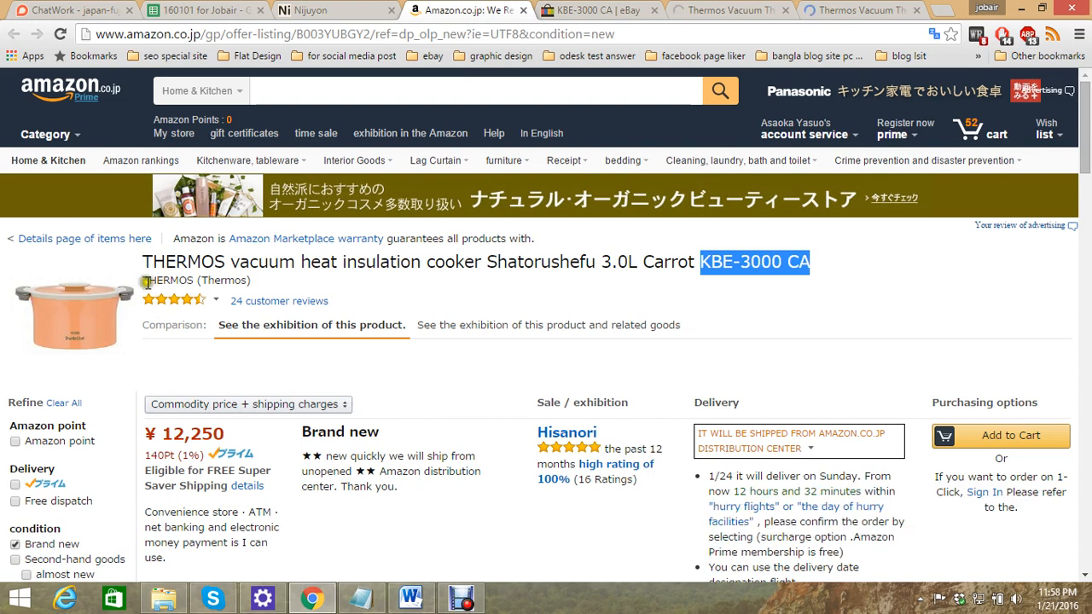
{"action": "mouse_move", "coordinate": [187, 284]}
{"action": "left_click_drag", "start_coordinate": [145, 283], "coordinate": [273, 281]}
{"action": "left_click_drag", "start_coordinate": [271, 284], "coordinate": [146, 279]}
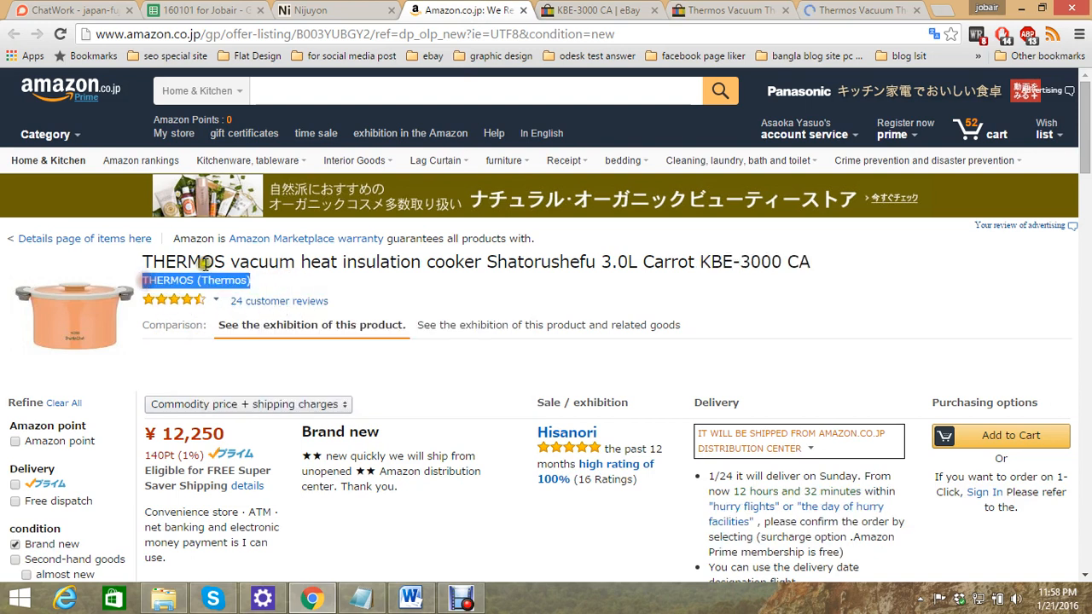
{"action": "double_click", "coordinate": [227, 278]}
{"action": "left_click_drag", "start_coordinate": [246, 279], "coordinate": [136, 294]}
{"action": "triple_click", "coordinate": [223, 277]}
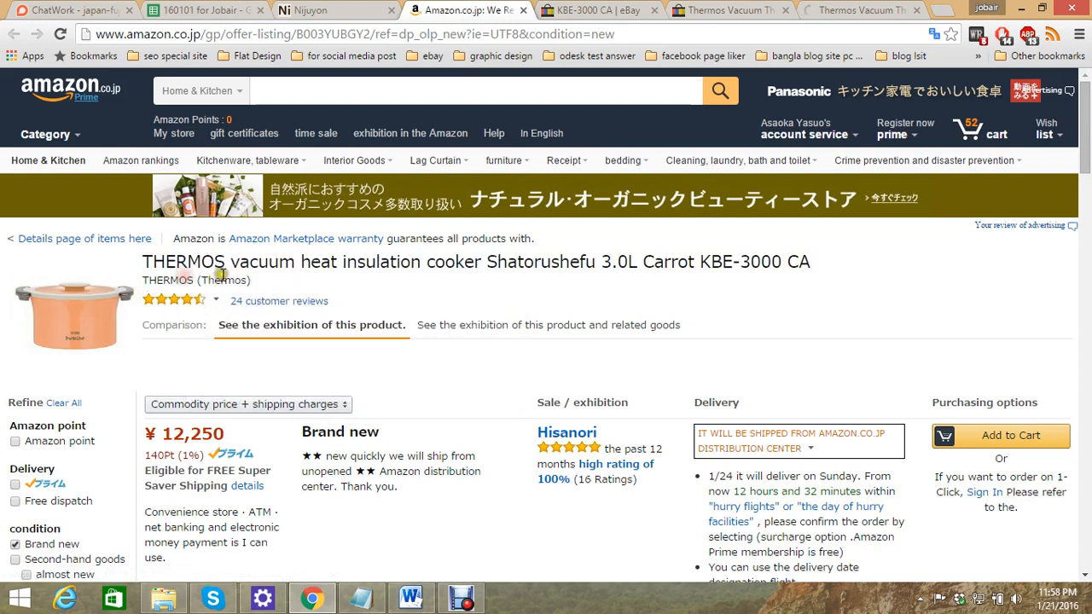
{"action": "double_click", "coordinate": [187, 264]}
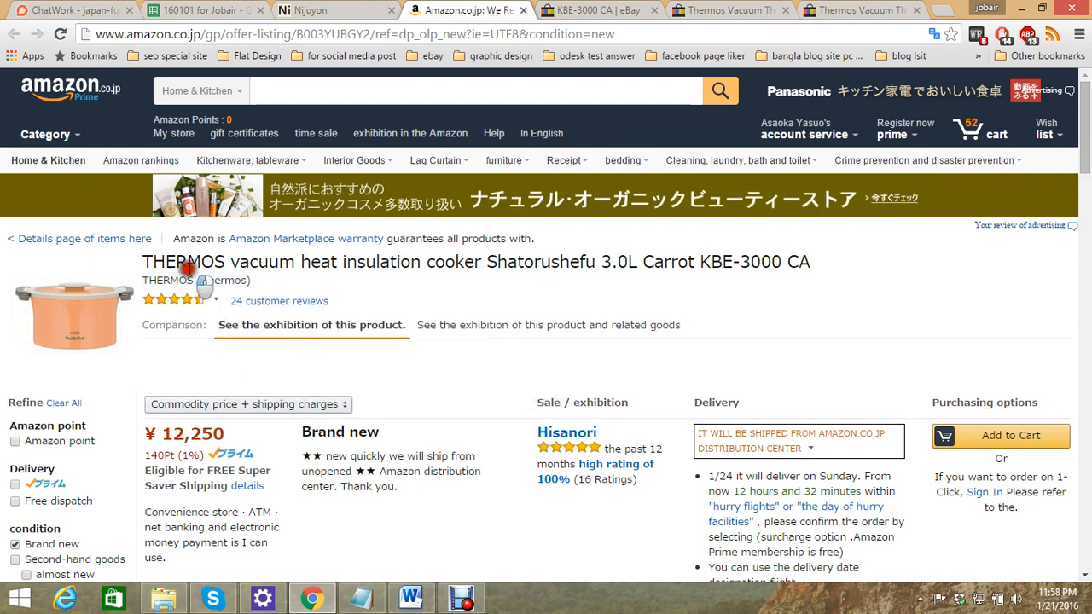
{"action": "left_click", "coordinate": [273, 286]}
{"action": "left_click", "coordinate": [202, 9]}
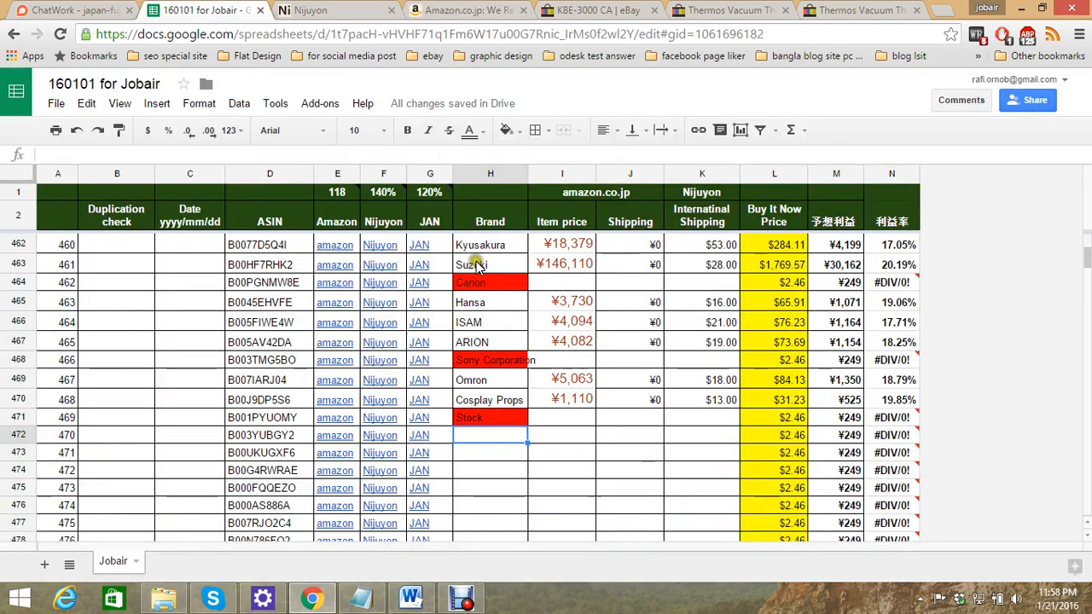
{"action": "left_click", "coordinate": [493, 10]}
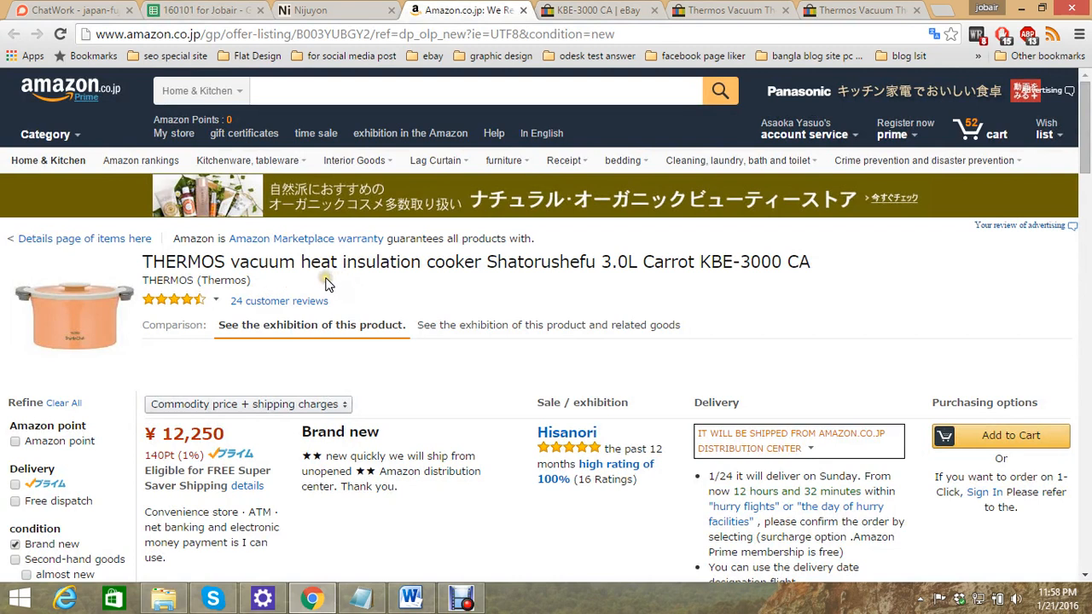
Copy the brand name Thermos from the Amazon page into the Brand cell of row 472 in the spreadsheet
{"action": "double_click", "coordinate": [148, 280]}
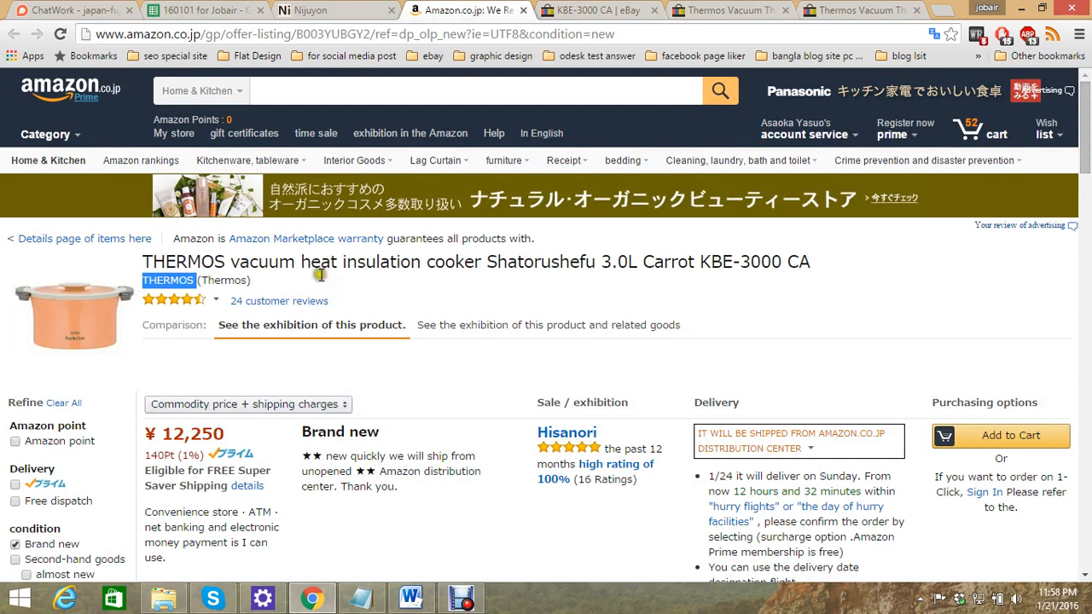
{"action": "left_click_drag", "start_coordinate": [202, 282], "coordinate": [194, 284]}
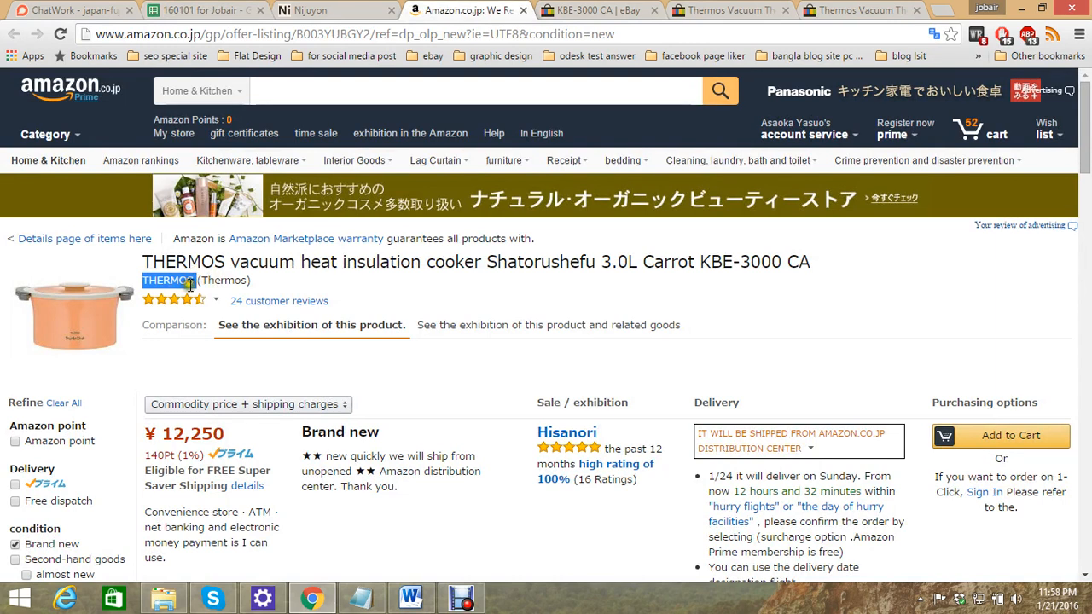
{"action": "double_click", "coordinate": [219, 281]}
{"action": "key", "text": "ctrl+c"}
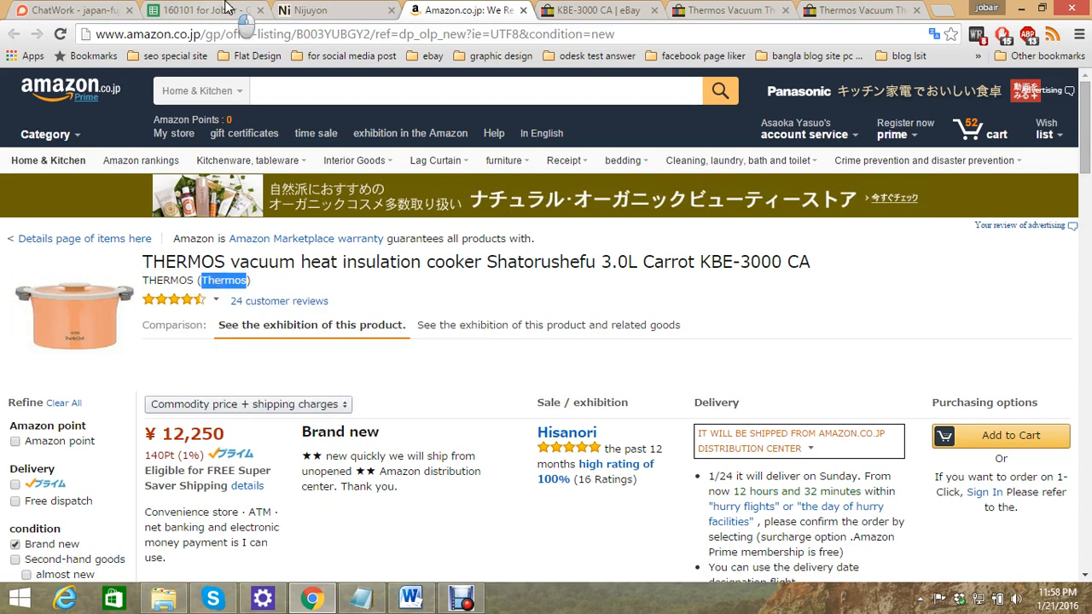
{"action": "left_click", "coordinate": [230, 12]}
{"action": "left_click", "coordinate": [500, 441]}
{"action": "key", "text": "ctrl+v"}
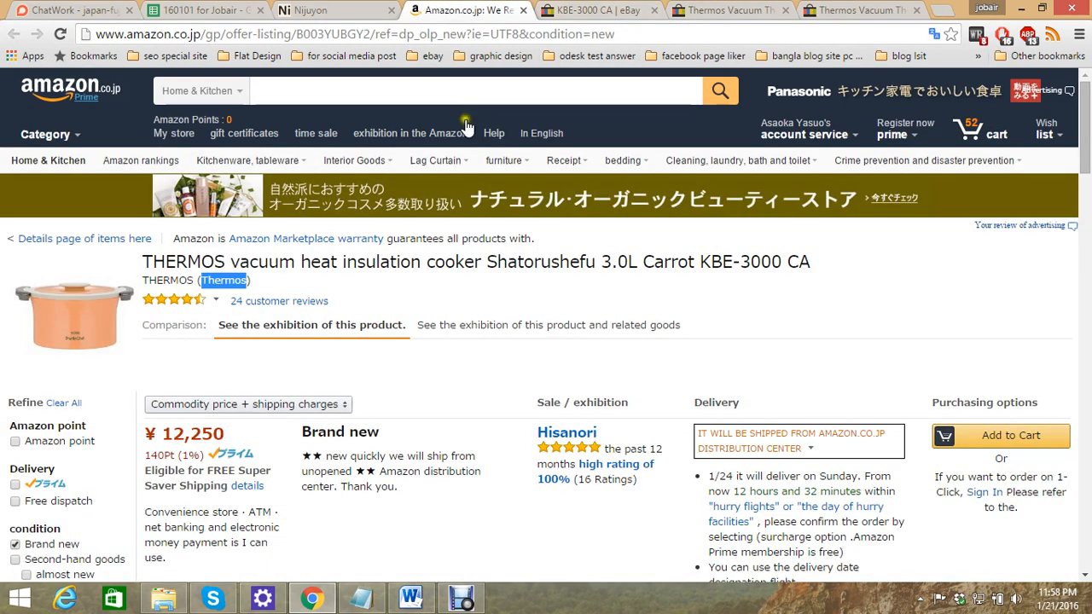
Recheck the original brand text on the Amazon page and compare it with the eBay results for KBE-3000 CA
{"action": "left_click", "coordinate": [468, 10]}
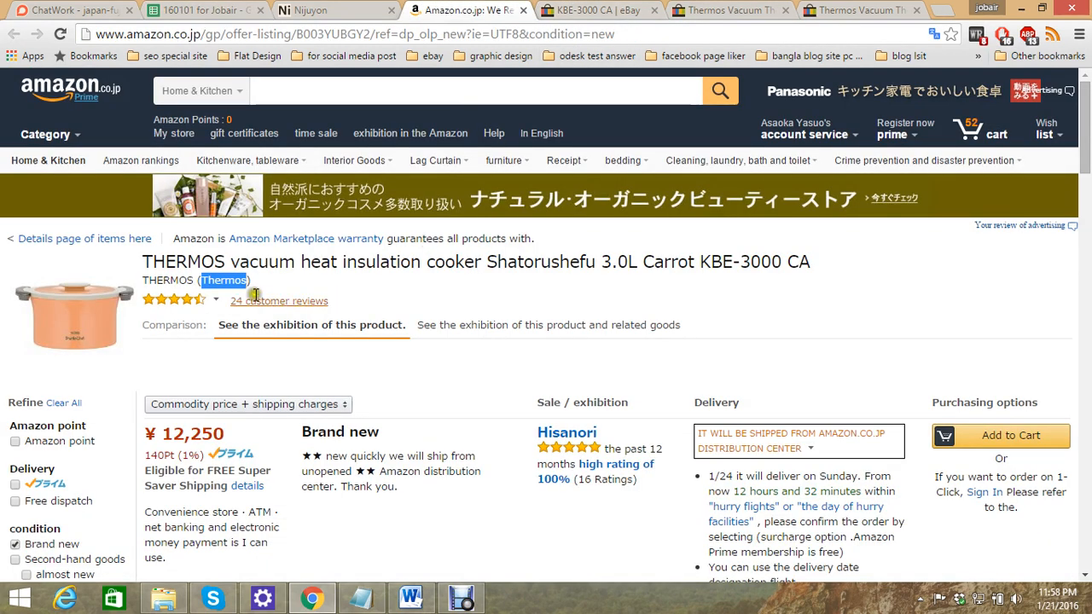
{"action": "triple_click", "coordinate": [194, 282]}
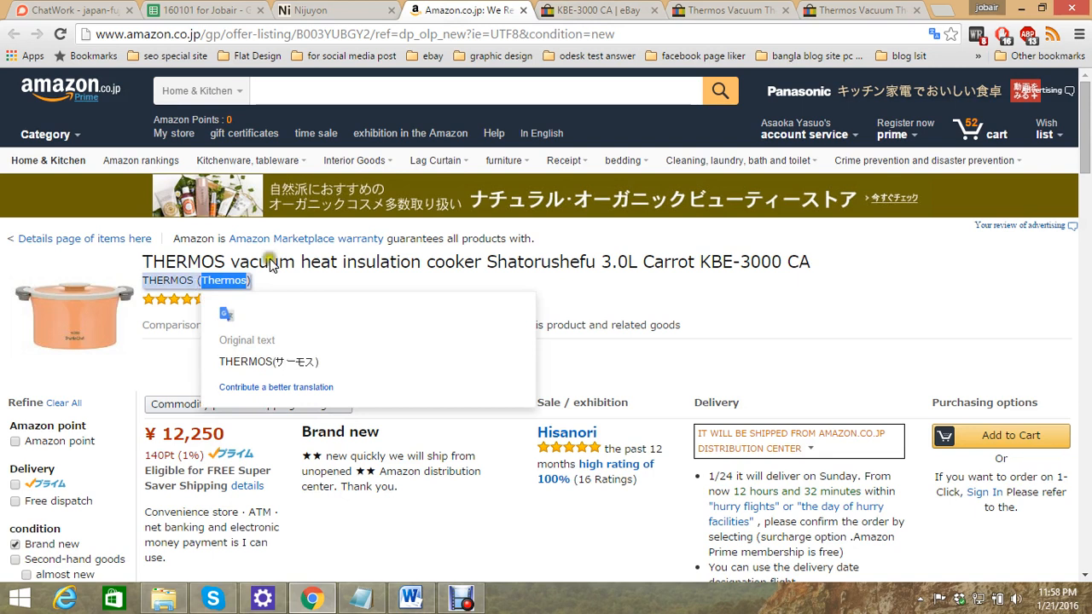
{"action": "key", "text": "ctrl+Tab"}
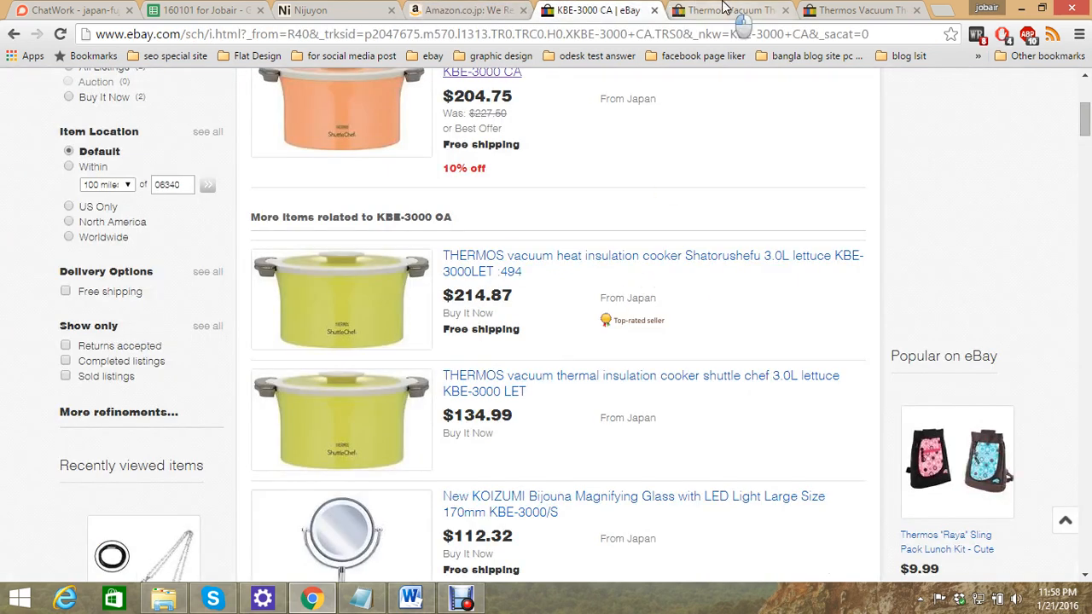
{"action": "key", "text": "ctrl+Tab"}
{"action": "left_click", "coordinate": [461, 10]}
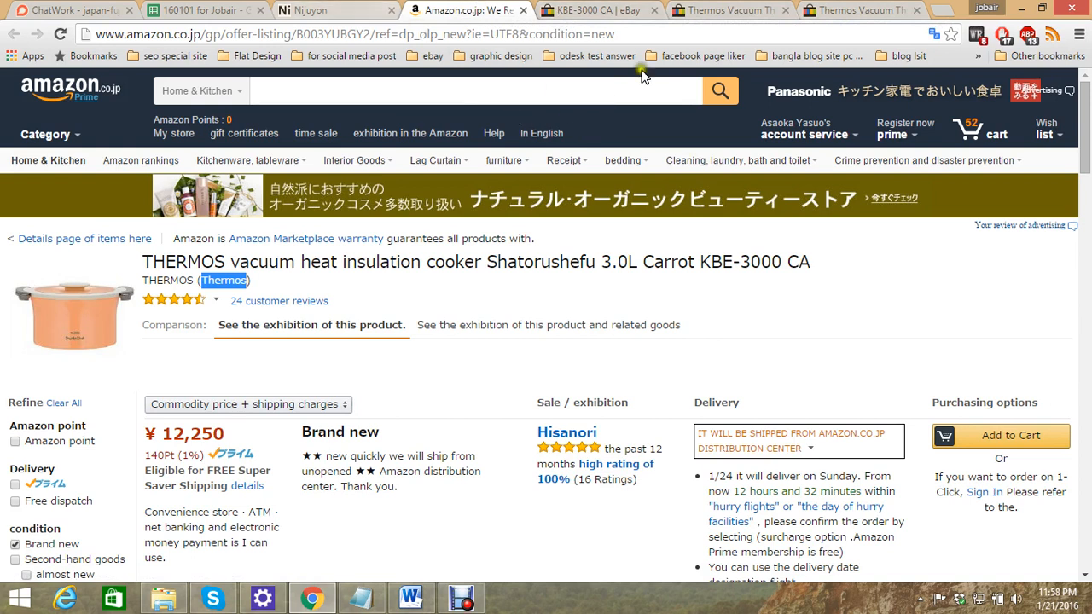
Open a blank browser tab and return to the THERMOS KBE-3000 CA offer page on Amazon
{"action": "left_click", "coordinate": [941, 10]}
{"action": "left_click", "coordinate": [443, 17]}
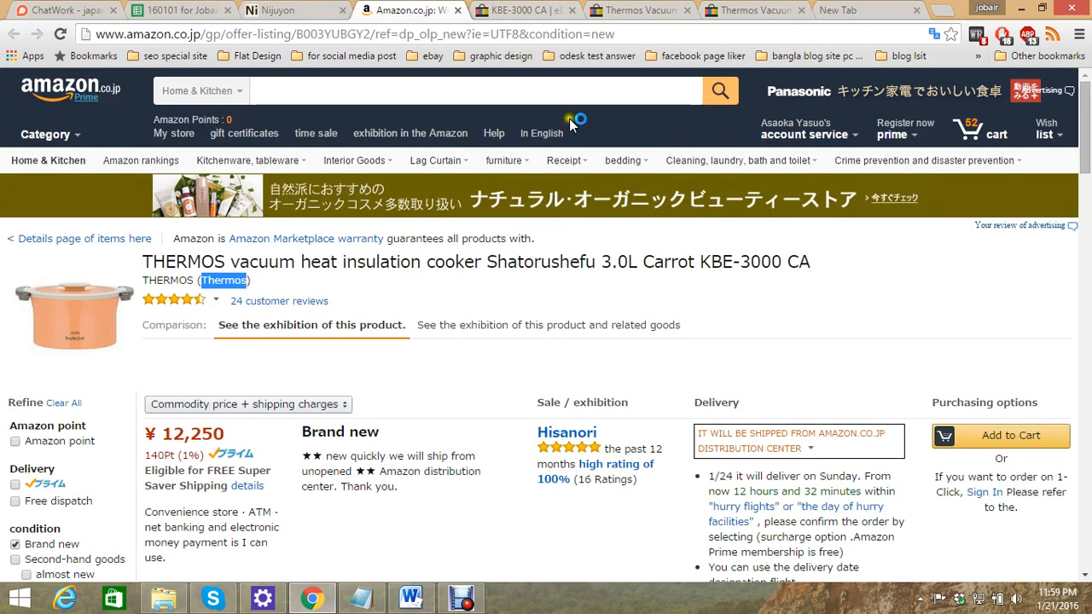
{"action": "scroll", "coordinate": [705, 360], "scroll_direction": "down", "scroll_amount": 2}
{"action": "scroll", "coordinate": [666, 349], "scroll_direction": "up", "scroll_amount": 2}
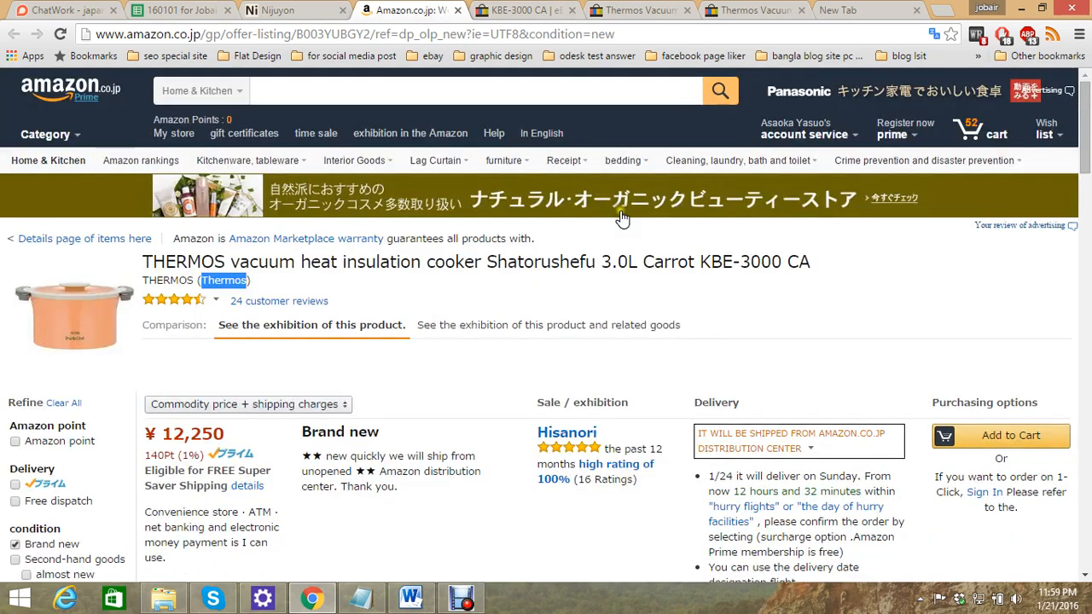
Open the Amazon offer page for ASIN B00IDRVMJA from spreadsheet row 457 and translate it into English
{"action": "left_click", "coordinate": [173, 10]}
{"action": "scroll", "coordinate": [528, 388], "scroll_direction": "up", "scroll_amount": 2}
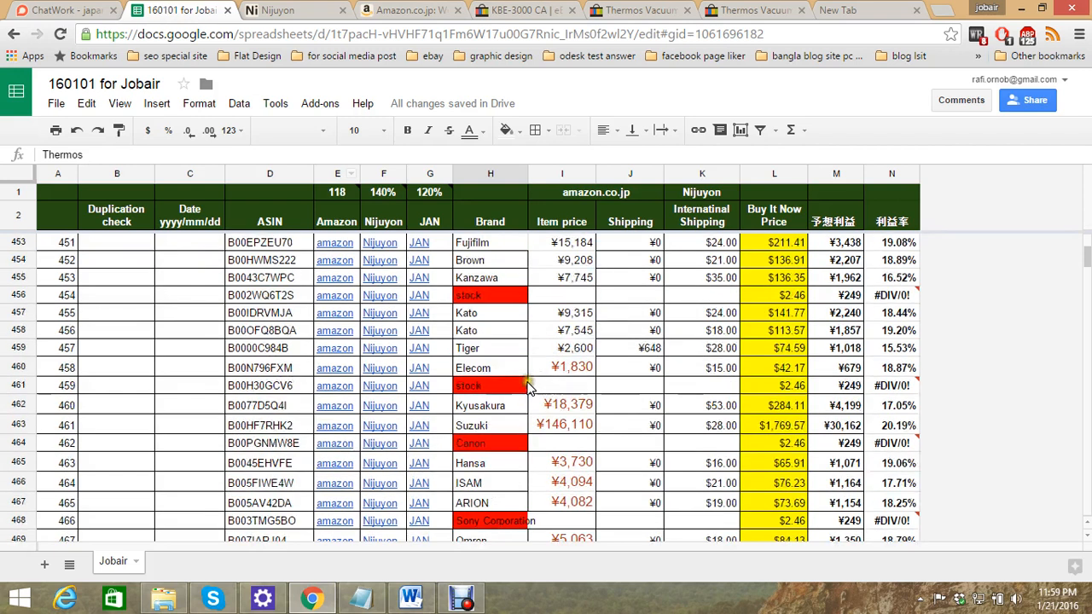
{"action": "left_click", "coordinate": [378, 312]}
{"action": "left_click", "coordinate": [323, 312]}
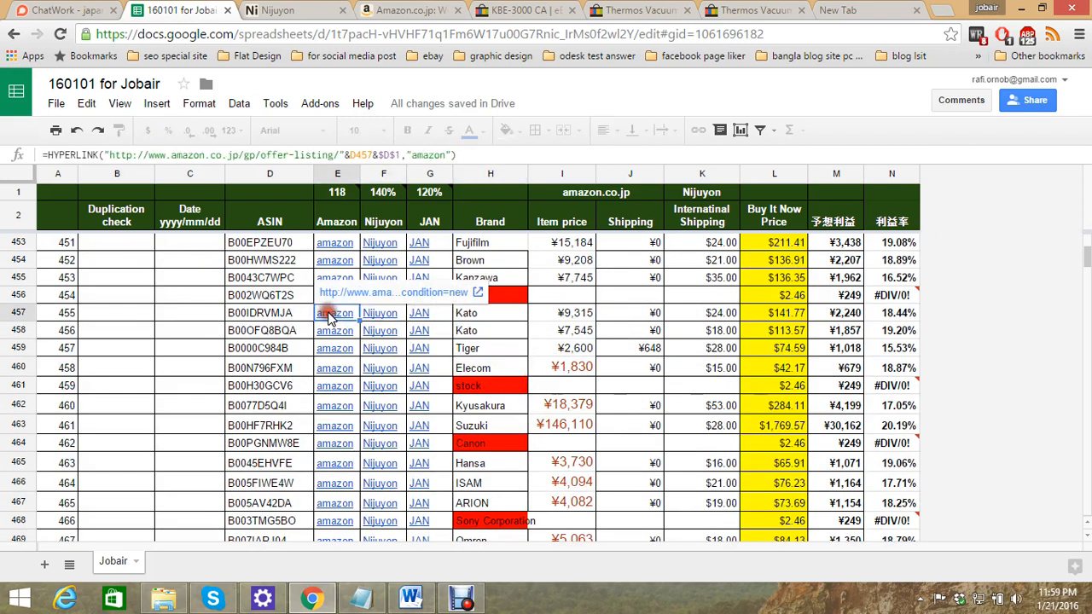
{"action": "left_click", "coordinate": [344, 291]}
{"action": "left_click_drag", "start_coordinate": [250, 6], "coordinate": [486, 15]}
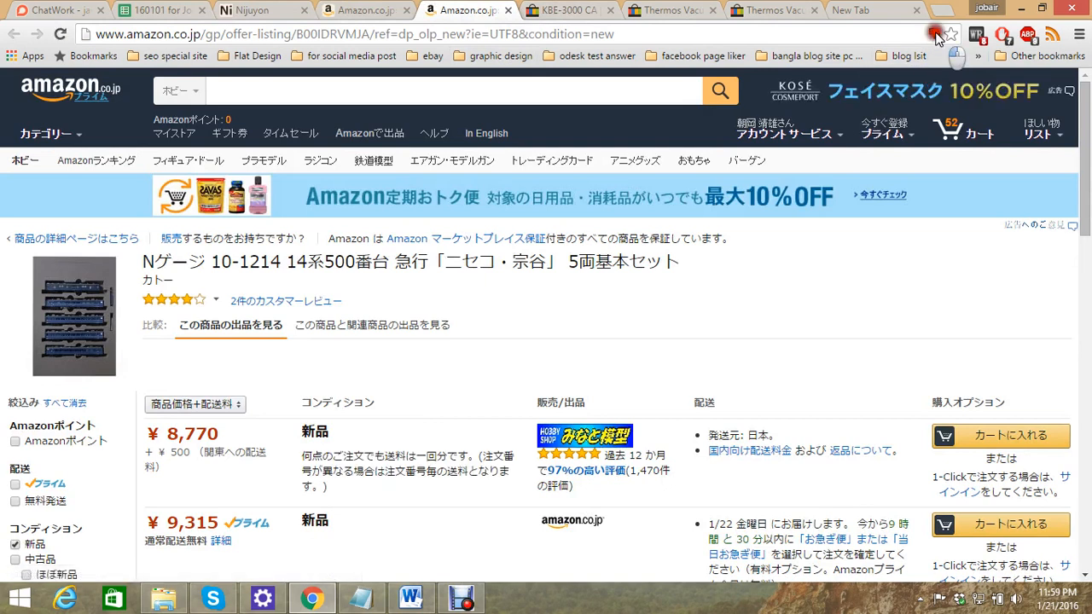
{"action": "left_click", "coordinate": [826, 106]}
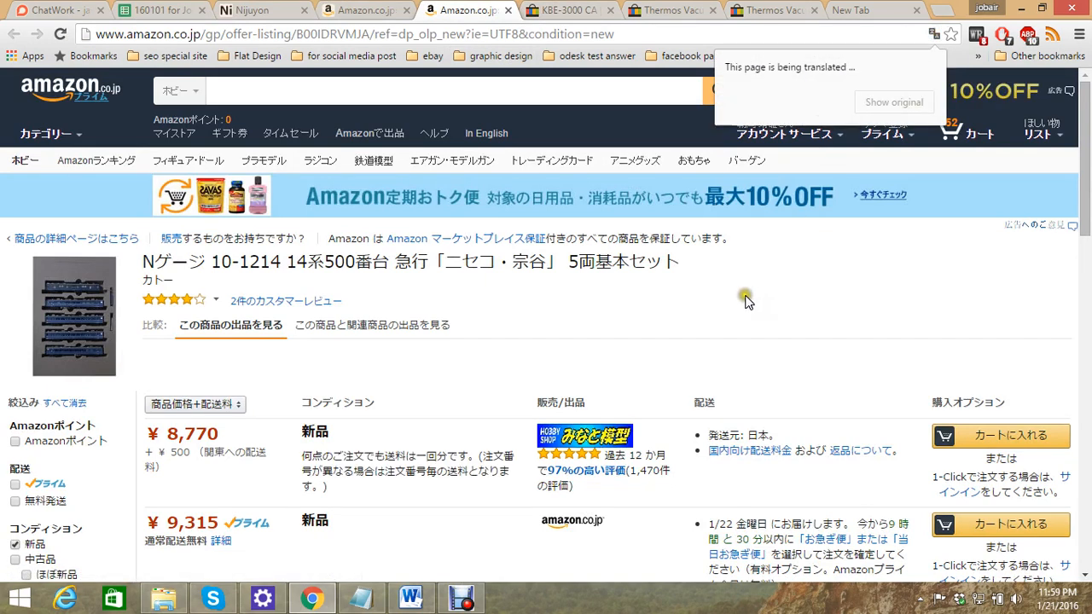
Copy the translated brand name Cato from the Amazon page and search Google for it in the blank tab
{"action": "double_click", "coordinate": [150, 282]}
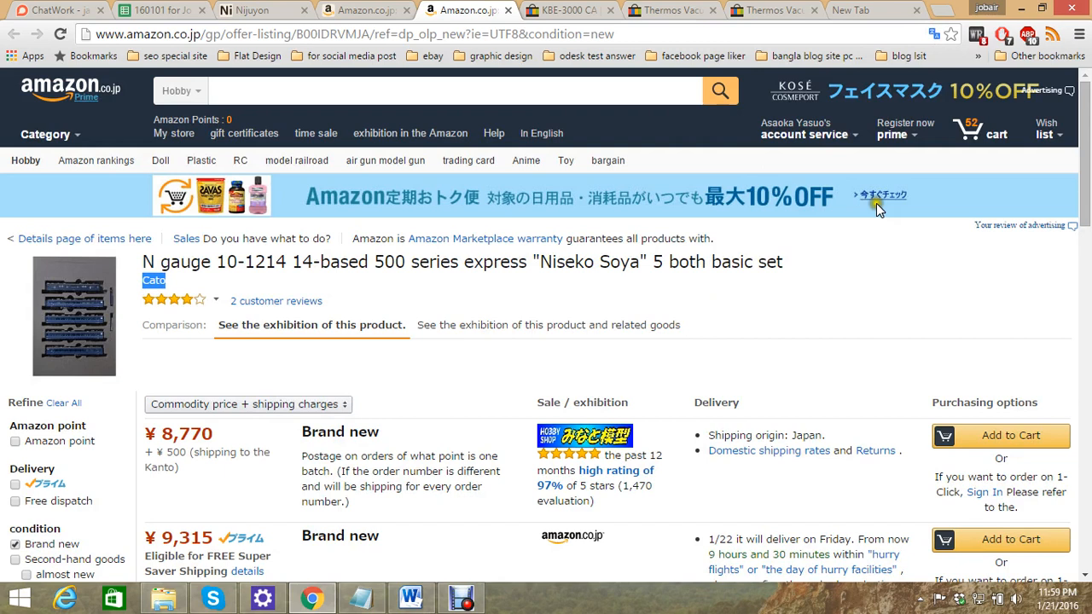
{"action": "left_click", "coordinate": [853, 9]}
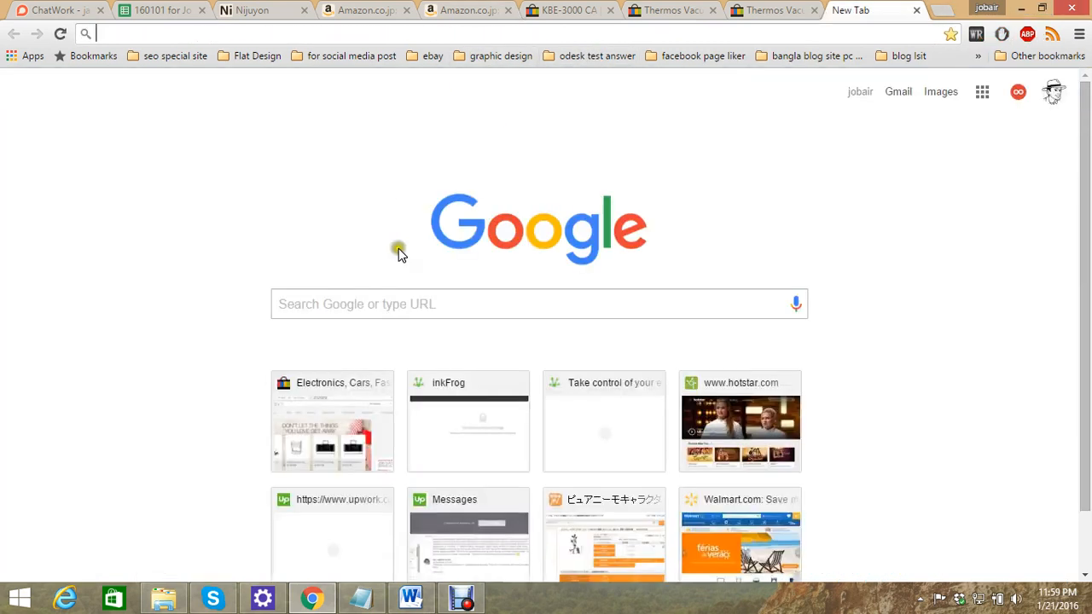
{"action": "left_click", "coordinate": [393, 305]}
{"action": "key", "text": "ctrl+v"}
{"action": "key", "text": "Return"}
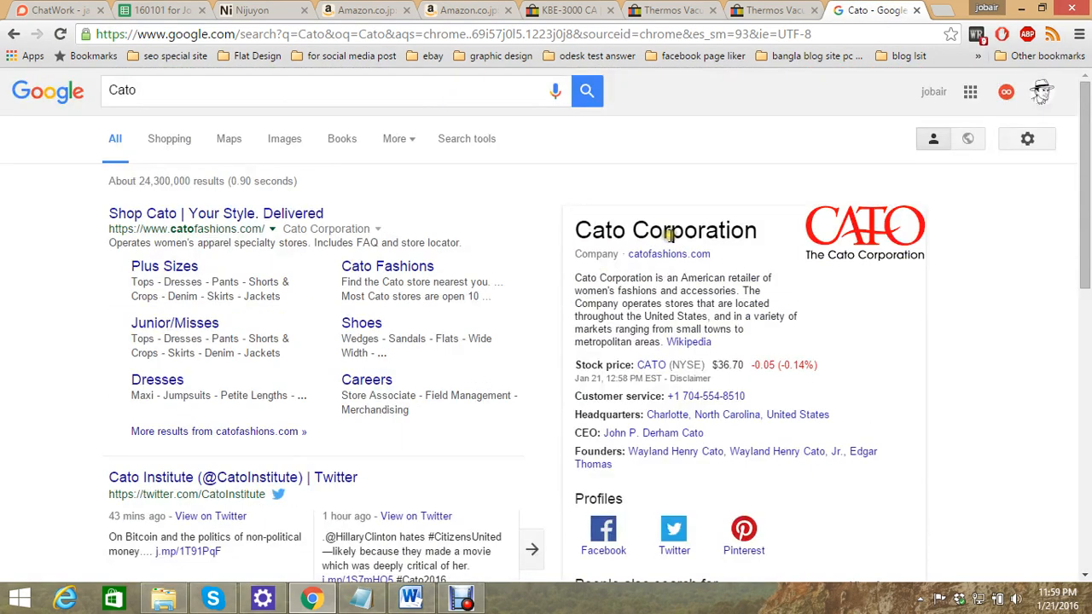
Search Google for the Amazon title text "N gauge 10-1214 14-based 500" and examine how the results spell the brand
{"action": "left_click", "coordinate": [772, 10]}
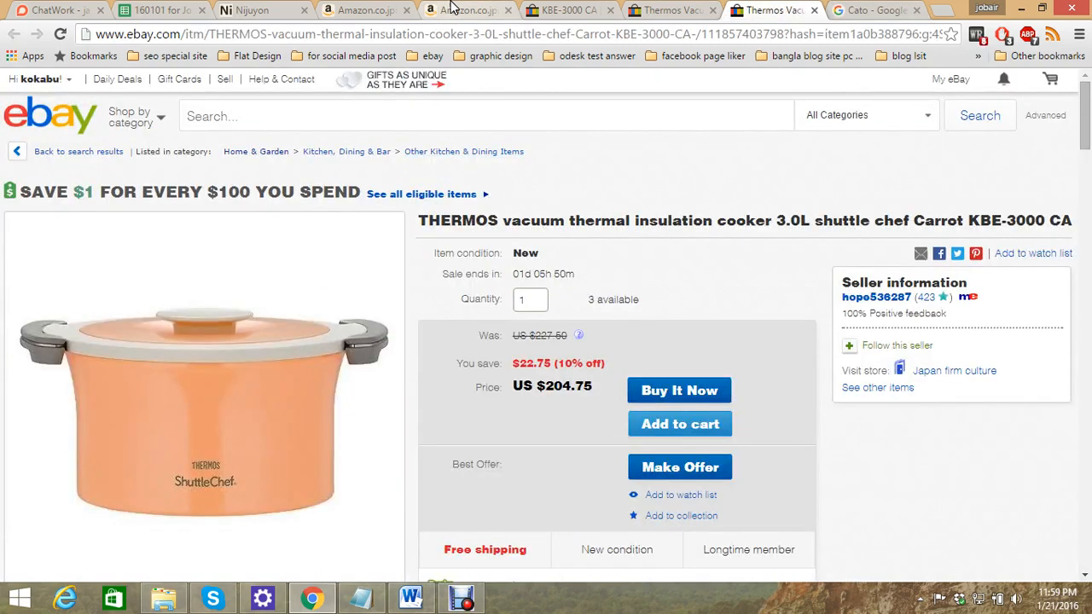
{"action": "left_click", "coordinate": [476, 9]}
{"action": "left_click_drag", "start_coordinate": [156, 275], "coordinate": [403, 261]}
{"action": "key", "text": "ctrl+c"}
{"action": "left_click", "coordinate": [877, 10]}
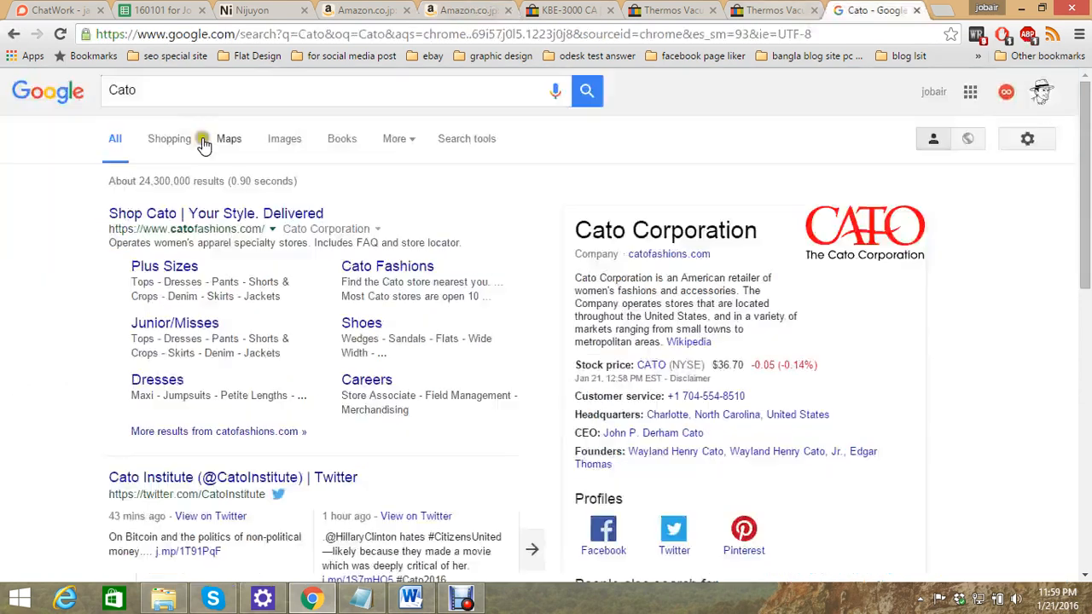
{"action": "double_click", "coordinate": [124, 90]}
{"action": "key", "text": "ctrl+v"}
{"action": "key", "text": "Return"}
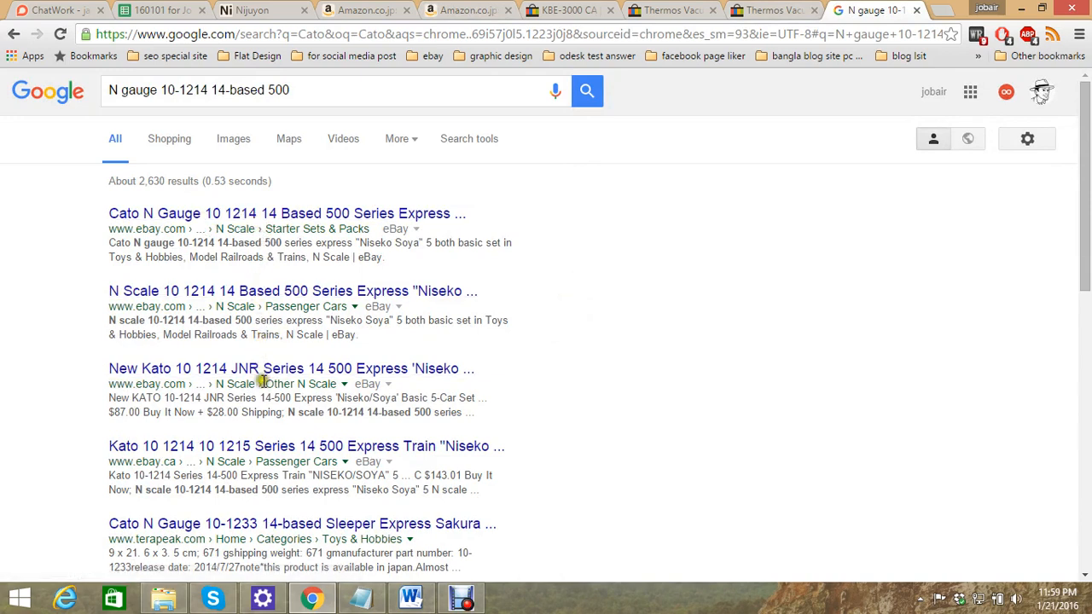
{"action": "scroll", "coordinate": [295, 397], "scroll_direction": "down", "scroll_amount": 3}
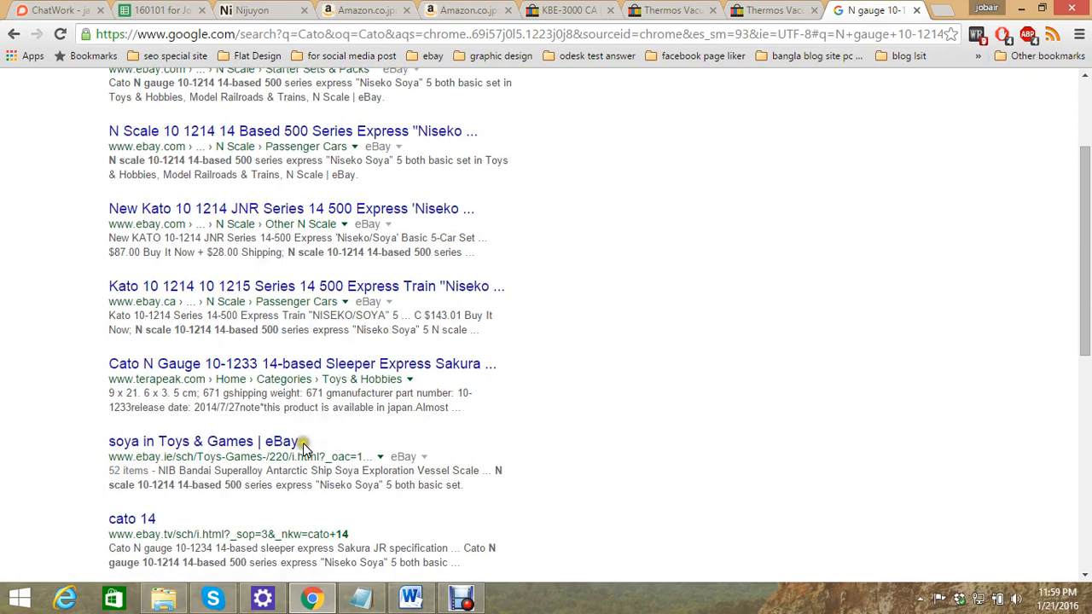
{"action": "scroll", "coordinate": [305, 449], "scroll_direction": "down", "scroll_amount": 1}
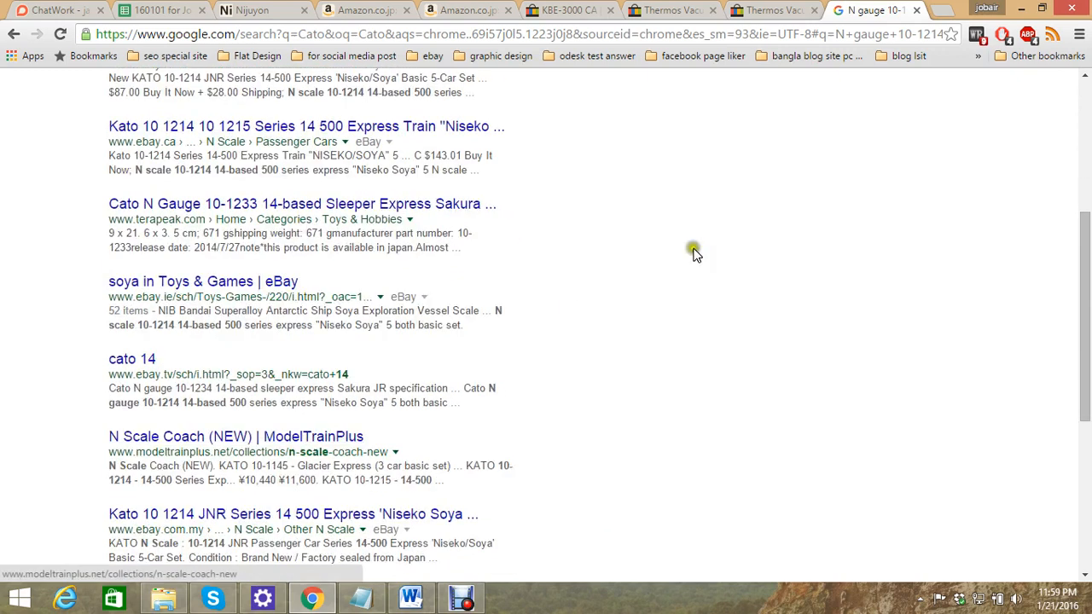
{"action": "scroll", "coordinate": [691, 248], "scroll_direction": "up", "scroll_amount": 3}
Search eBay for "N gauge 10-1214 14-based 500" from the first THERMOS cooker listing's tab
{"action": "left_click", "coordinate": [467, 10]}
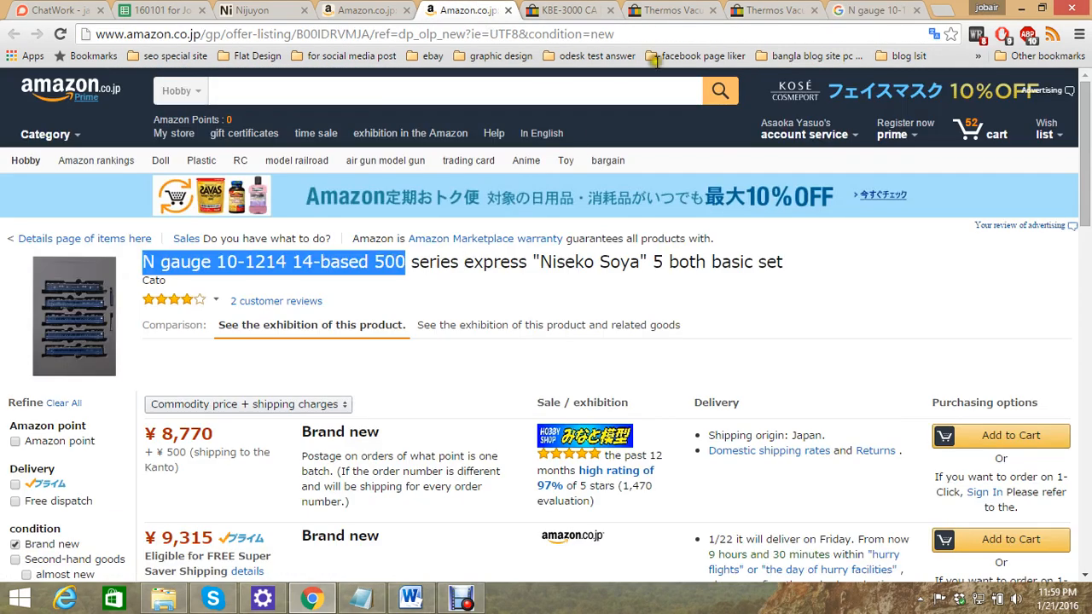
{"action": "left_click", "coordinate": [664, 11]}
{"action": "scroll", "coordinate": [590, 177], "scroll_direction": "up", "scroll_amount": 15}
{"action": "left_click", "coordinate": [453, 123]}
{"action": "key", "text": "ctrl+v"}
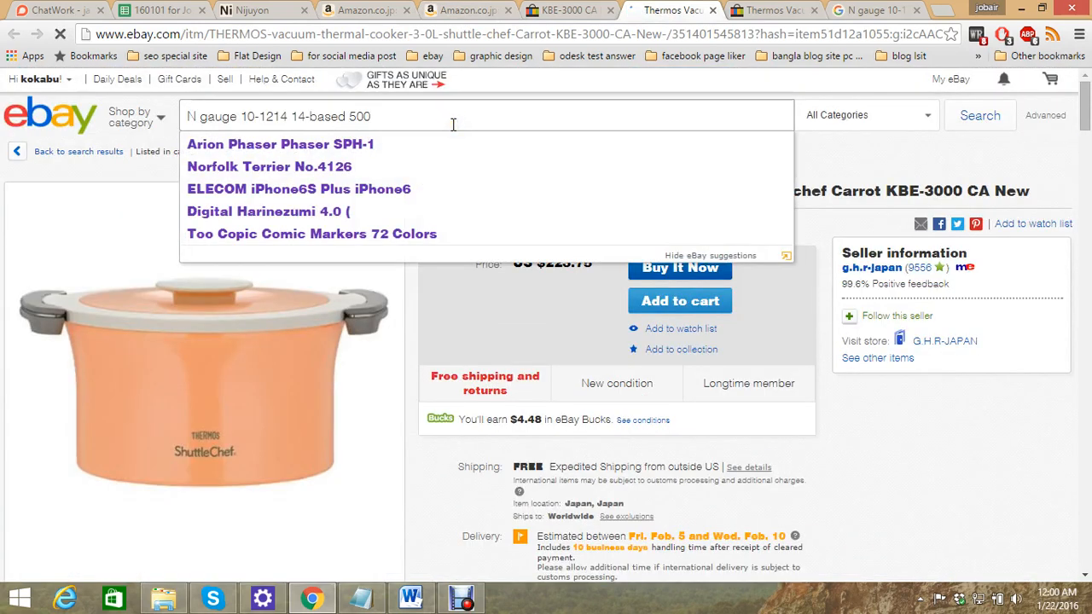
{"action": "key", "text": "Return"}
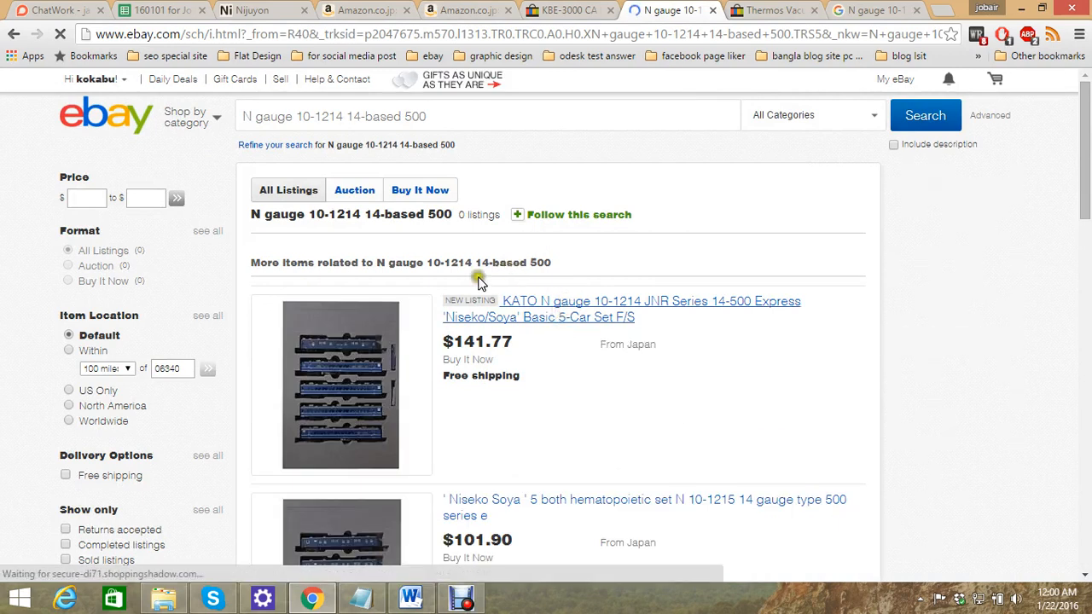
Open the KATO N gauge 10-1214 Niseko/Soya listing on eBay and examine the brand in its title and item specifics
{"action": "left_click", "coordinate": [507, 301]}
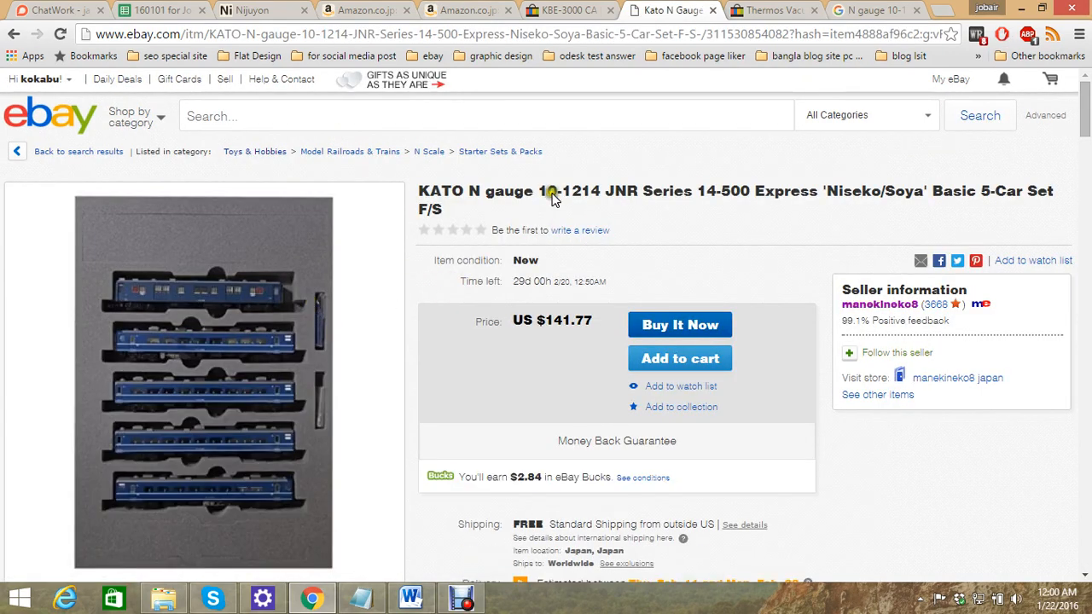
{"action": "left_click_drag", "start_coordinate": [423, 193], "coordinate": [479, 193]}
{"action": "left_click", "coordinate": [473, 193]}
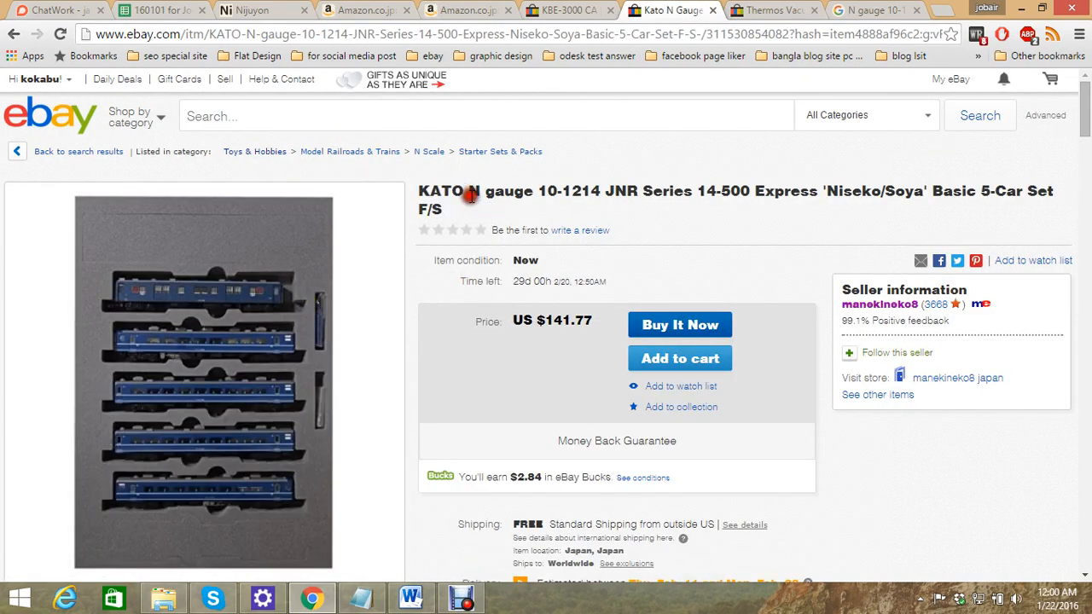
{"action": "scroll", "coordinate": [489, 196], "scroll_direction": "down", "scroll_amount": 8}
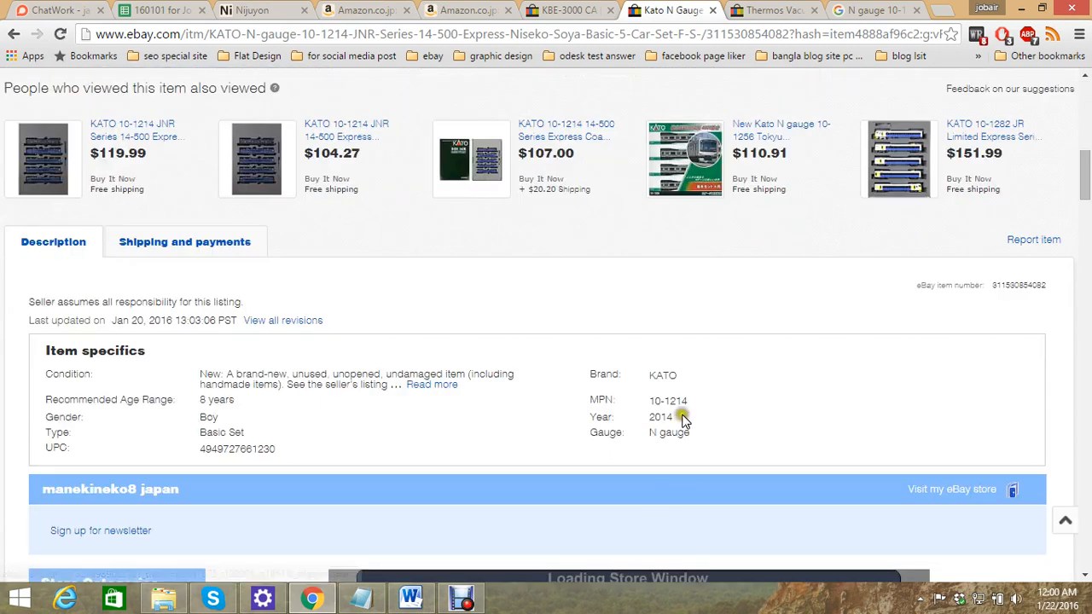
{"action": "double_click", "coordinate": [663, 374]}
{"action": "scroll", "coordinate": [775, 325], "scroll_direction": "up", "scroll_amount": 3}
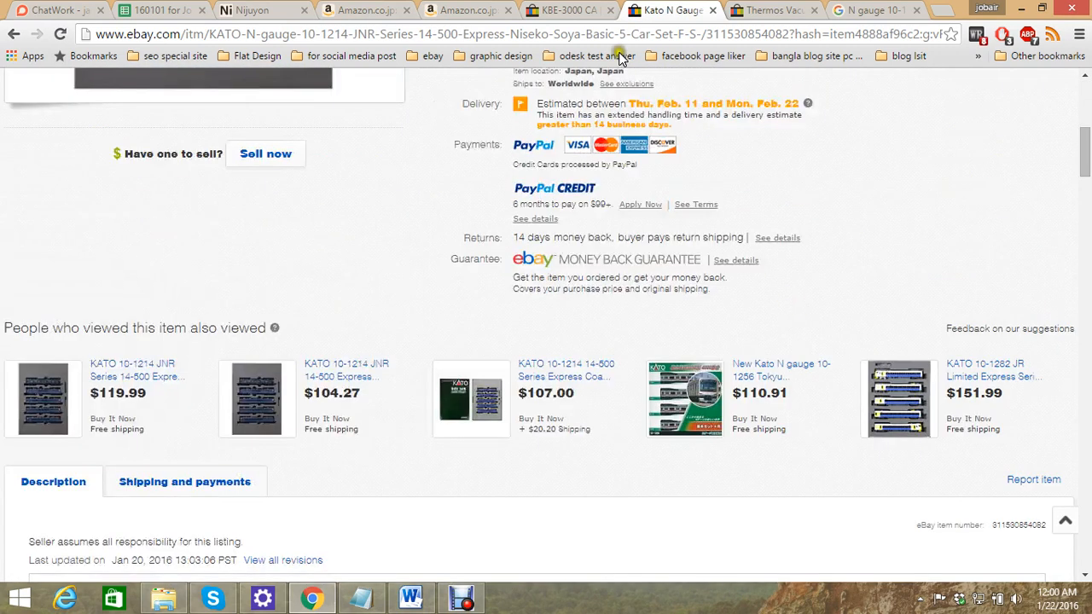
Add the Amazon.co.jp offer for the N gauge 10-1214 set to the cart and open its product page from the added-item preview
{"action": "left_click", "coordinate": [463, 9]}
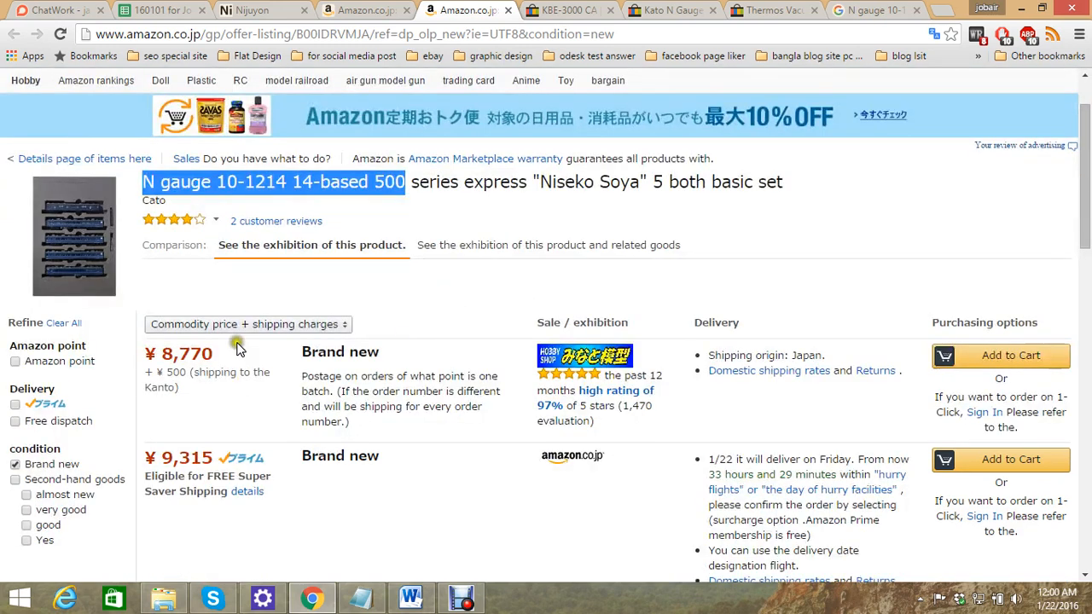
{"action": "scroll", "coordinate": [238, 347], "scroll_direction": "down", "scroll_amount": 1}
{"action": "left_click", "coordinate": [981, 379]}
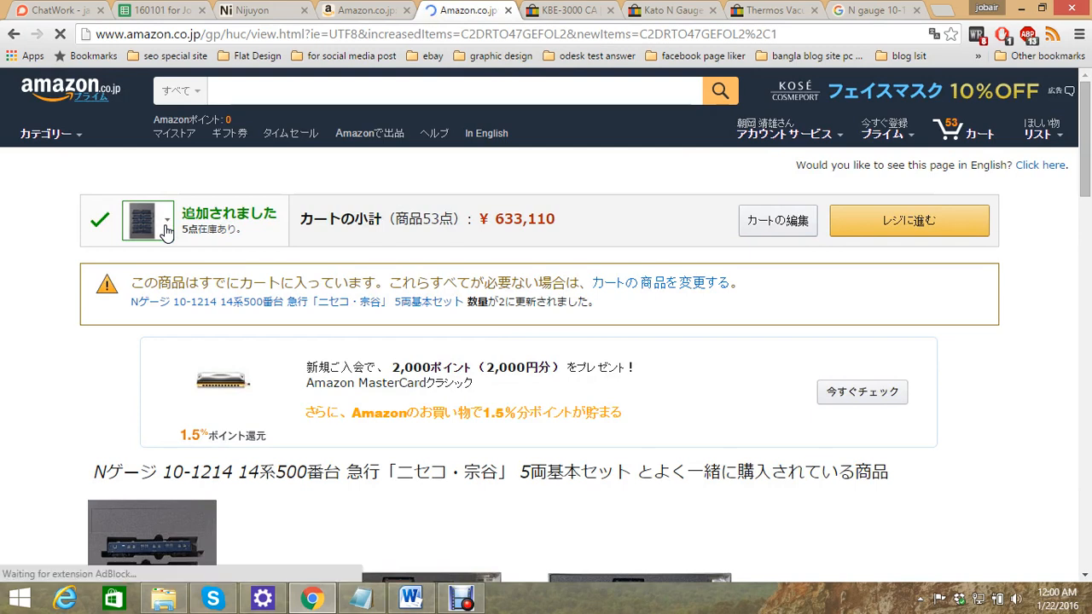
{"action": "left_click", "coordinate": [149, 223]}
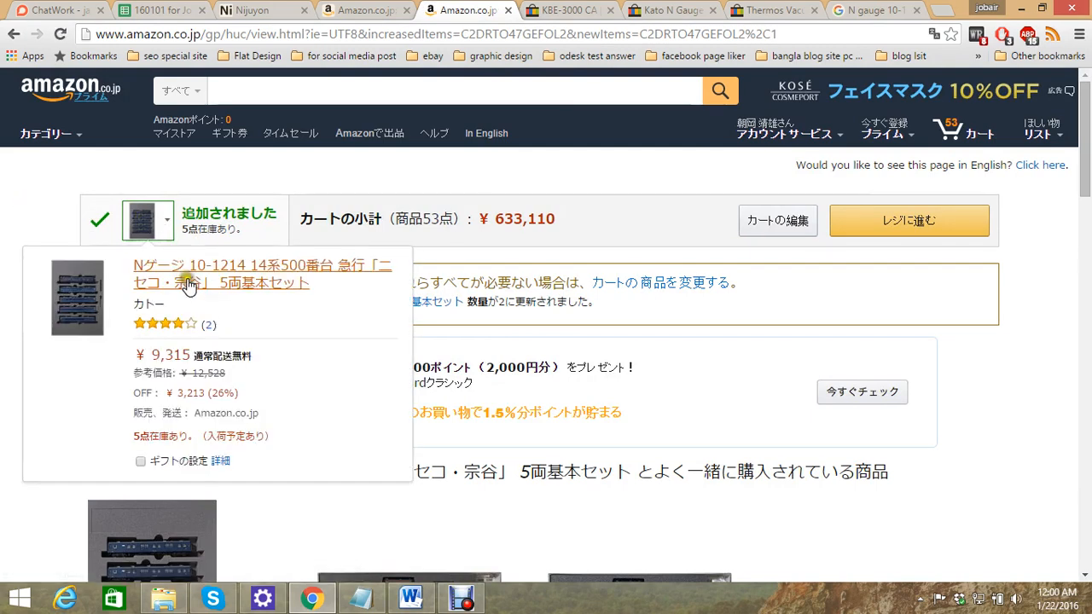
{"action": "left_click", "coordinate": [295, 279]}
{"action": "left_click", "coordinate": [563, 10]}
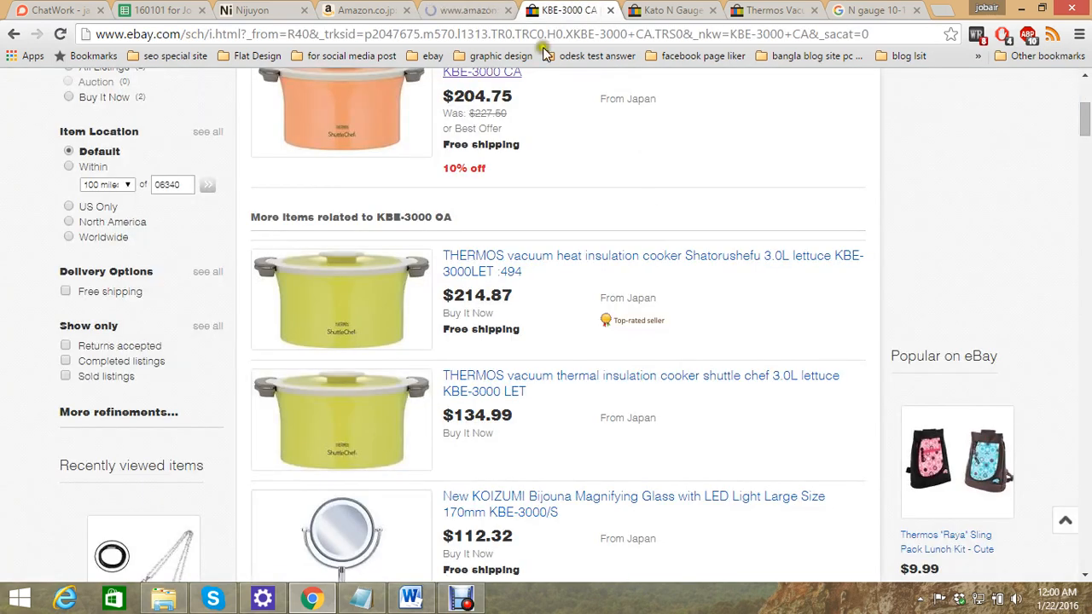
{"action": "left_click", "coordinate": [469, 11]}
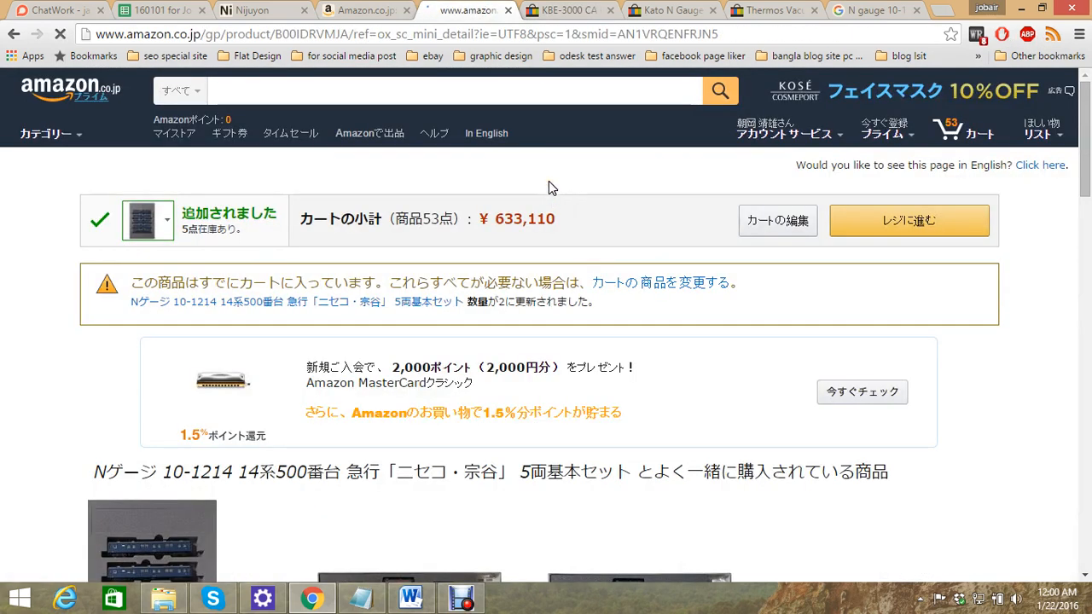
{"action": "left_click", "coordinate": [362, 10]}
{"action": "left_click", "coordinate": [477, 9]}
{"action": "scroll", "coordinate": [338, 332], "scroll_direction": "down", "scroll_amount": 2}
{"action": "scroll", "coordinate": [206, 282], "scroll_direction": "up", "scroll_amount": 2}
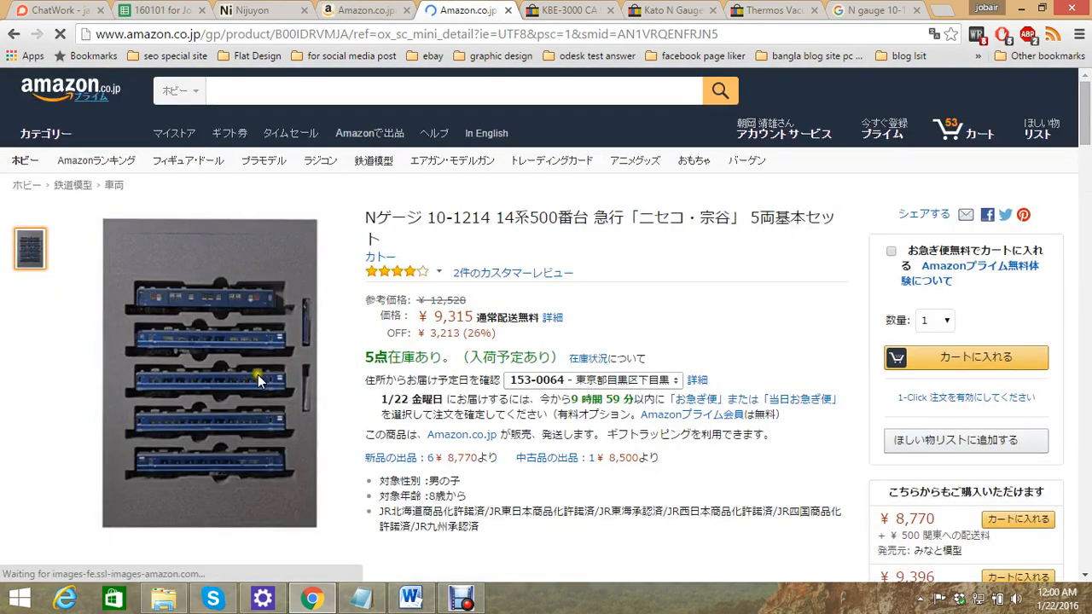
Open the New Kato N gauge 10-1256 Tokyu listing from the also-viewed items of the eBay Niseko/Soya listing
{"action": "left_click", "coordinate": [580, 11]}
{"action": "left_click", "coordinate": [658, 9]}
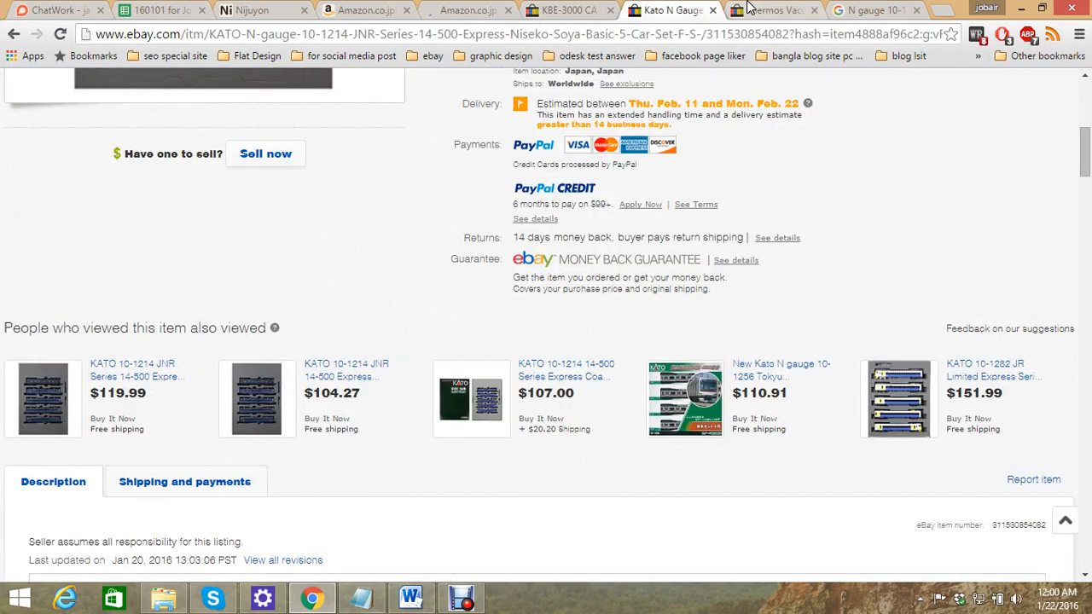
{"action": "left_click", "coordinate": [758, 376]}
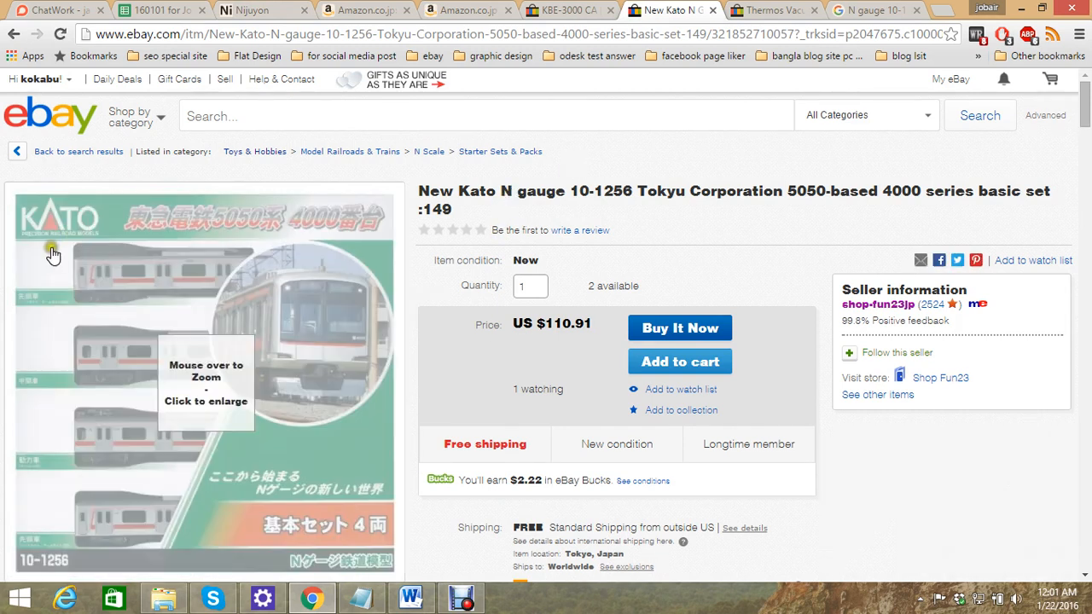
Translate the Amazon product page of the N gauge 10-1214 set into English
{"action": "left_click", "coordinate": [465, 10]}
{"action": "left_click", "coordinate": [365, 7]}
{"action": "left_click", "coordinate": [465, 10]}
{"action": "left_click", "coordinate": [936, 34]}
{"action": "left_click", "coordinate": [828, 102]}
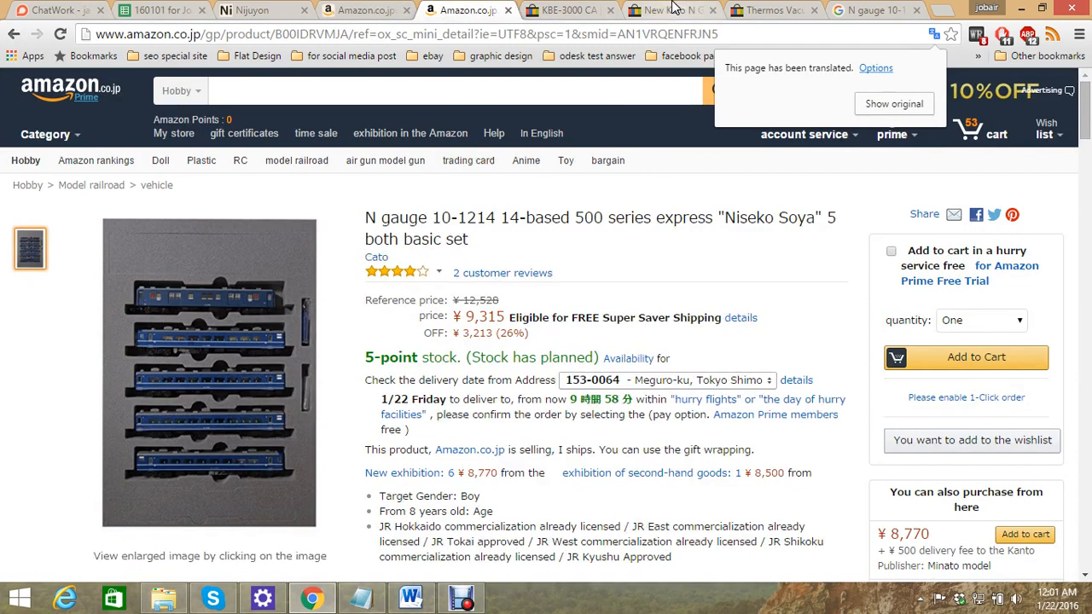
Compare the Kato and THERMOS pages on eBay with the brand names on the two Amazon product pages
{"action": "left_click", "coordinate": [768, 10]}
{"action": "left_click", "coordinate": [674, 10]}
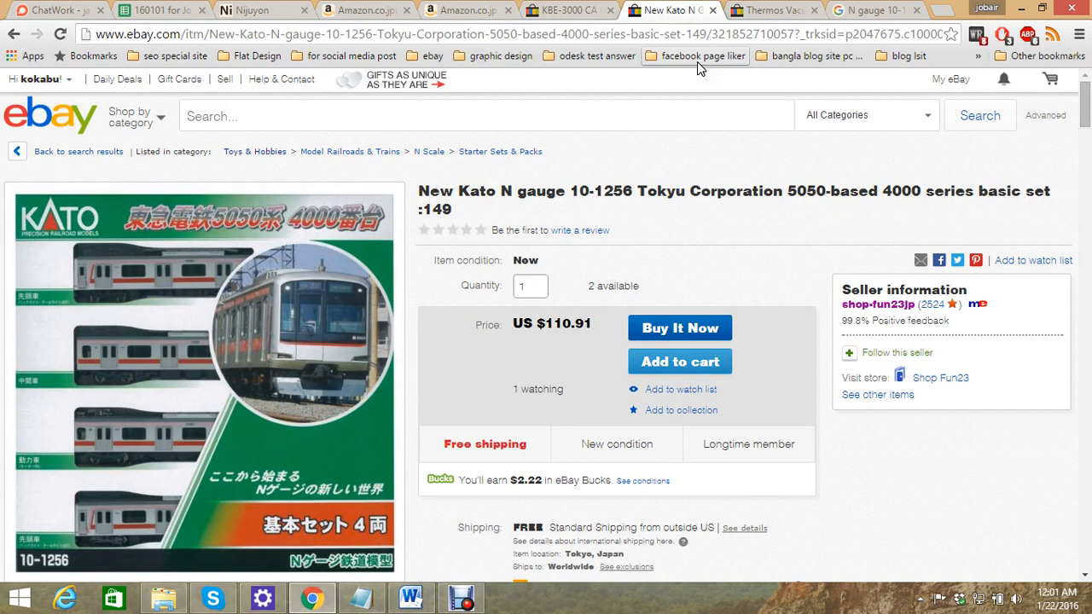
{"action": "left_click", "coordinate": [563, 7]}
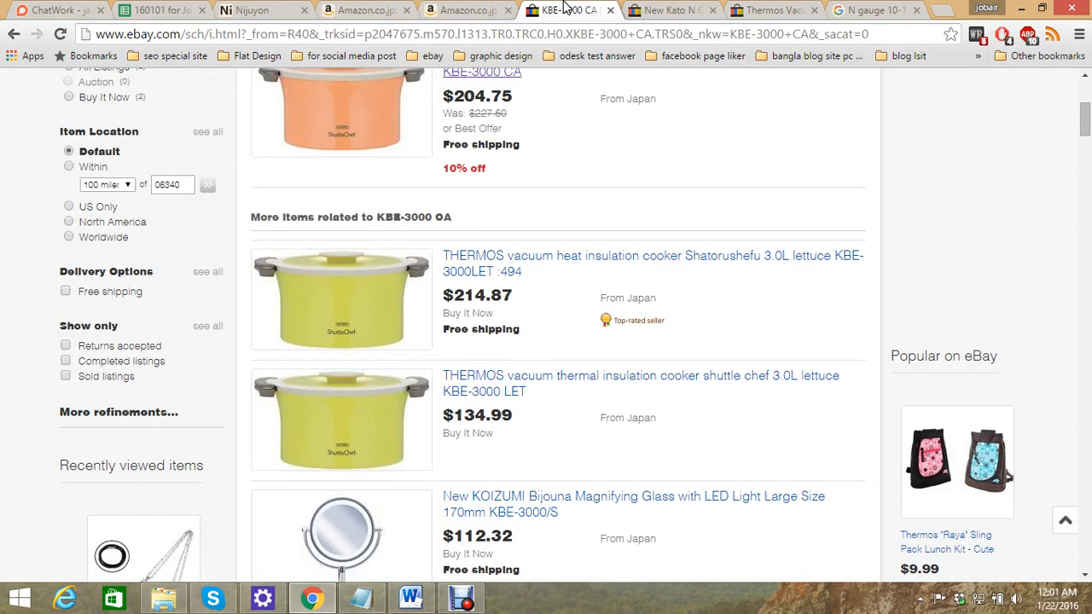
{"action": "scroll", "coordinate": [759, 200], "scroll_direction": "up", "scroll_amount": 3}
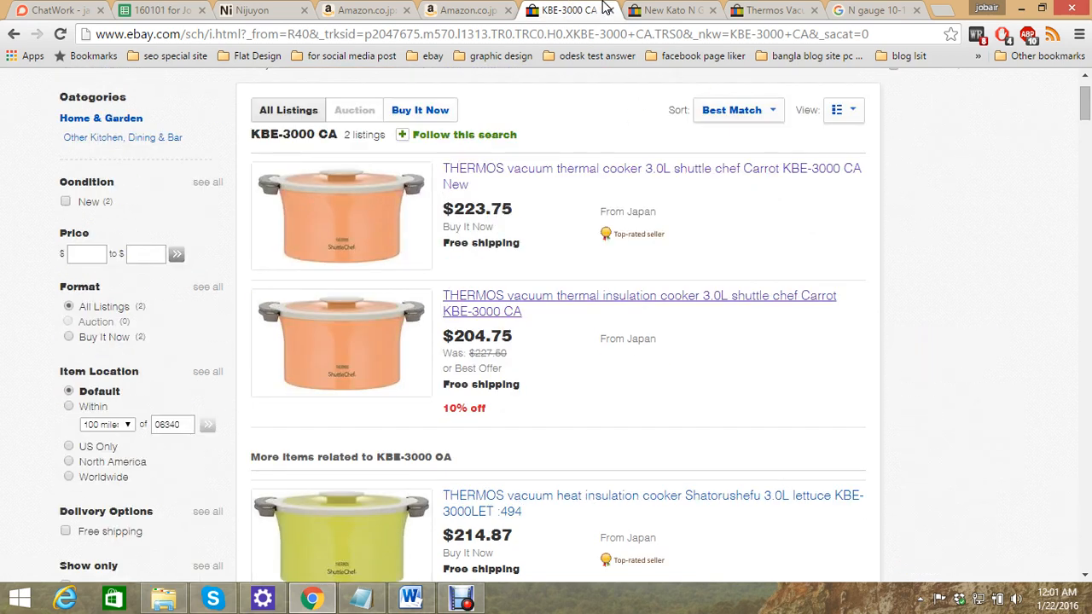
{"action": "left_click", "coordinate": [463, 11]}
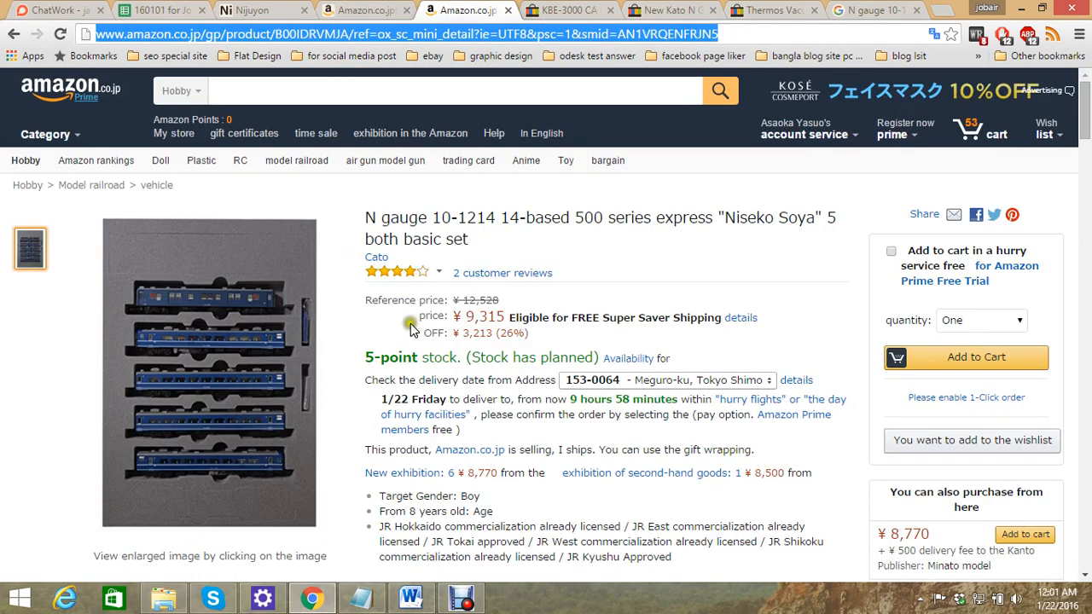
{"action": "left_click", "coordinate": [367, 10]}
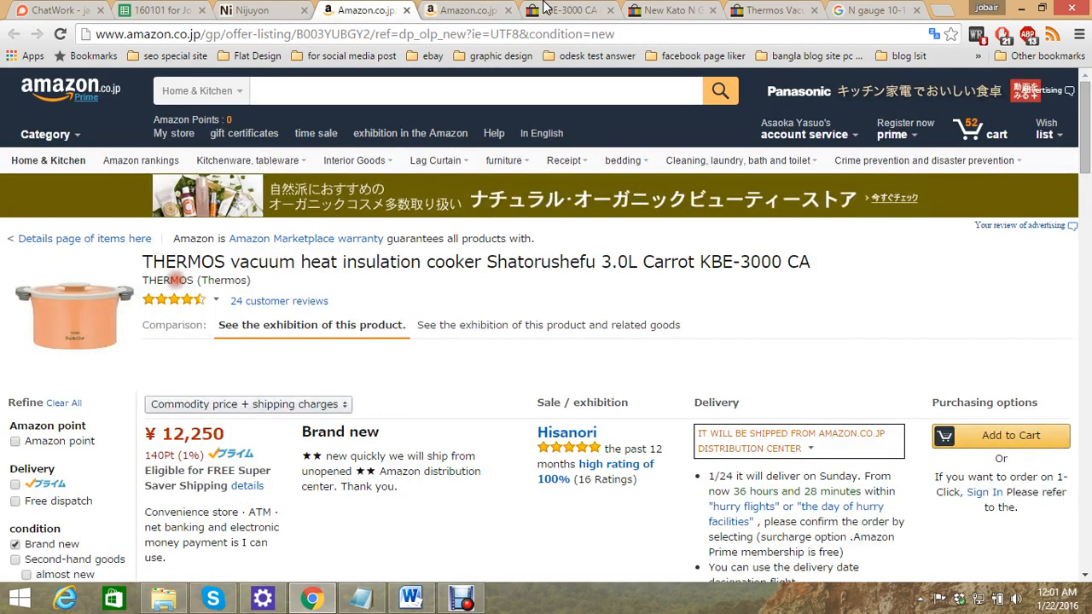
Look over the KBE-3000 CA eBay results and the Amazon offers, and close the Amazon product page of the N gauge 10-1214 set
{"action": "left_click", "coordinate": [544, 7]}
{"action": "scroll", "coordinate": [637, 178], "scroll_direction": "up", "scroll_amount": 1}
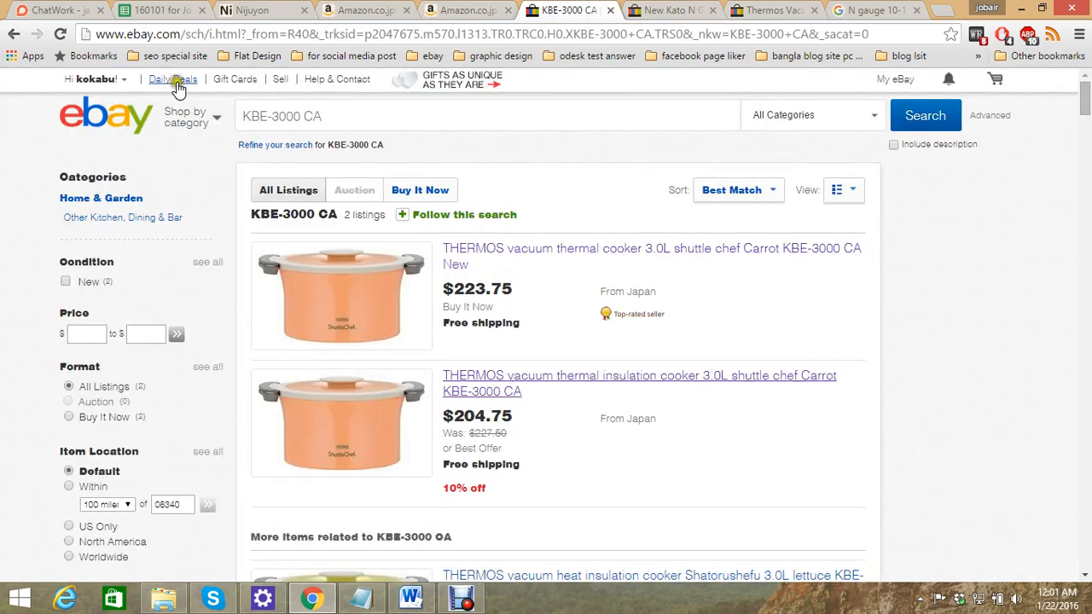
{"action": "left_click", "coordinate": [346, 7]}
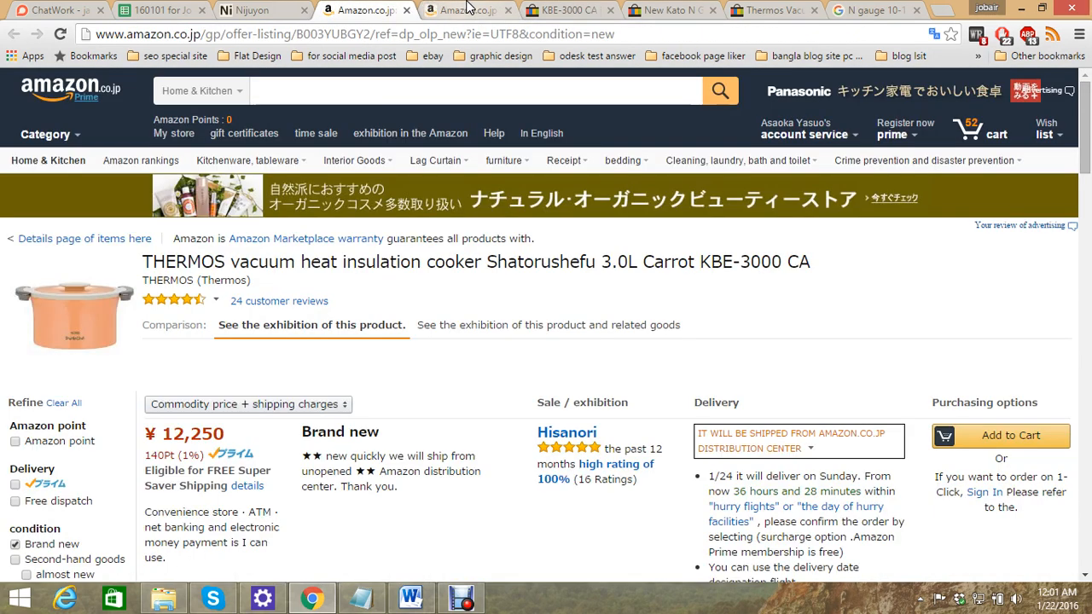
{"action": "left_click", "coordinate": [593, 11]}
{"action": "left_click", "coordinate": [475, 10]}
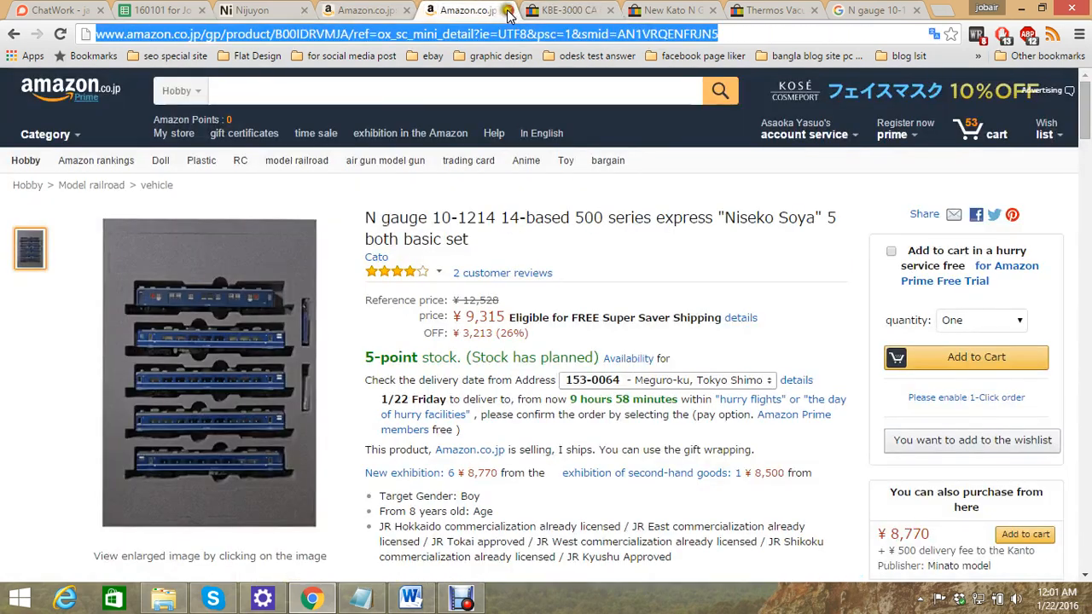
{"action": "left_click", "coordinate": [507, 11]}
Review the Brand entries in rows 468 and 472 of the product spreadsheet
{"action": "left_click", "coordinate": [384, 10]}
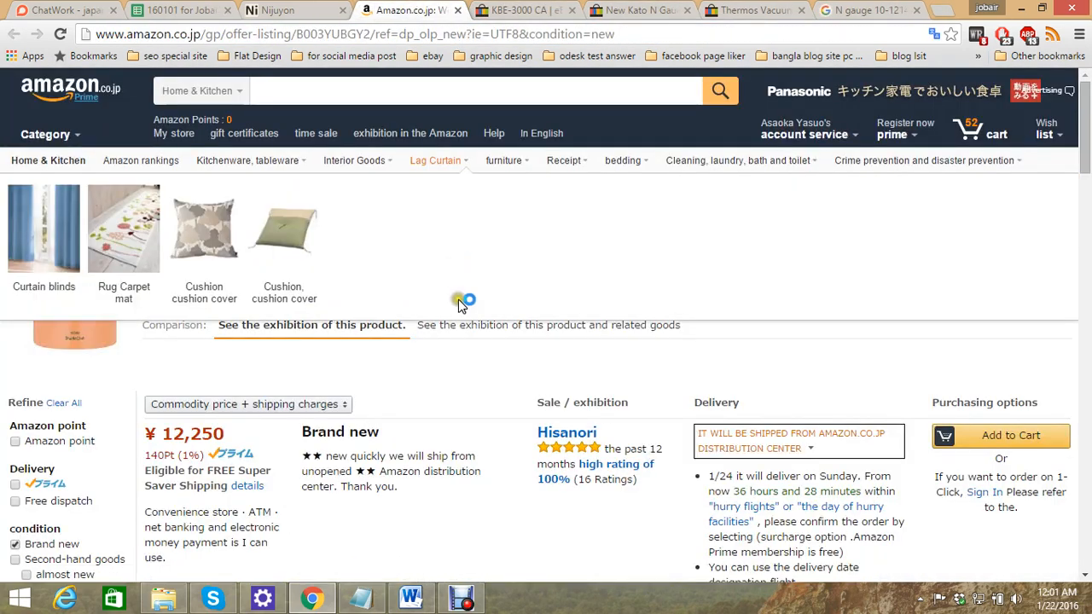
{"action": "scroll", "coordinate": [455, 342], "scroll_direction": "down", "scroll_amount": 1}
{"action": "left_click", "coordinate": [179, 10]}
{"action": "scroll", "coordinate": [528, 469], "scroll_direction": "down", "scroll_amount": 3}
{"action": "left_click", "coordinate": [491, 441]}
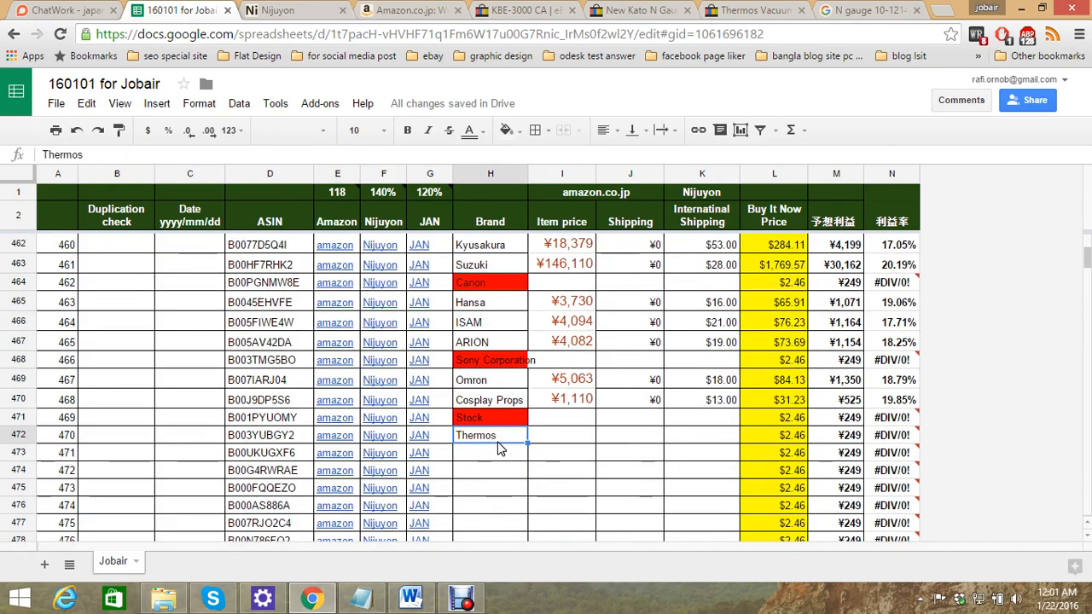
{"action": "left_click", "coordinate": [496, 370]}
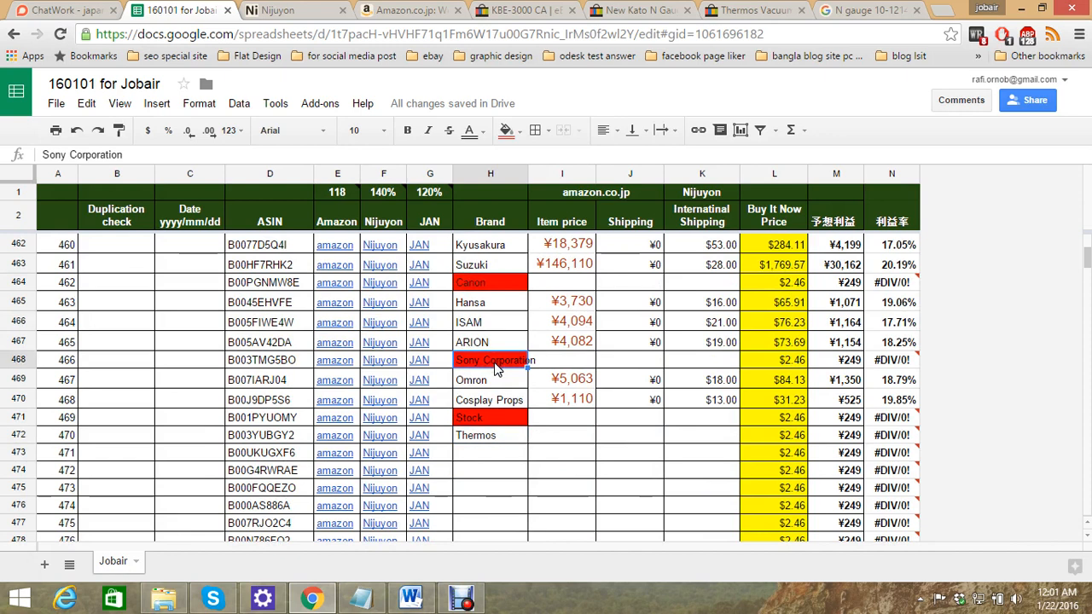
{"action": "left_click", "coordinate": [486, 437]}
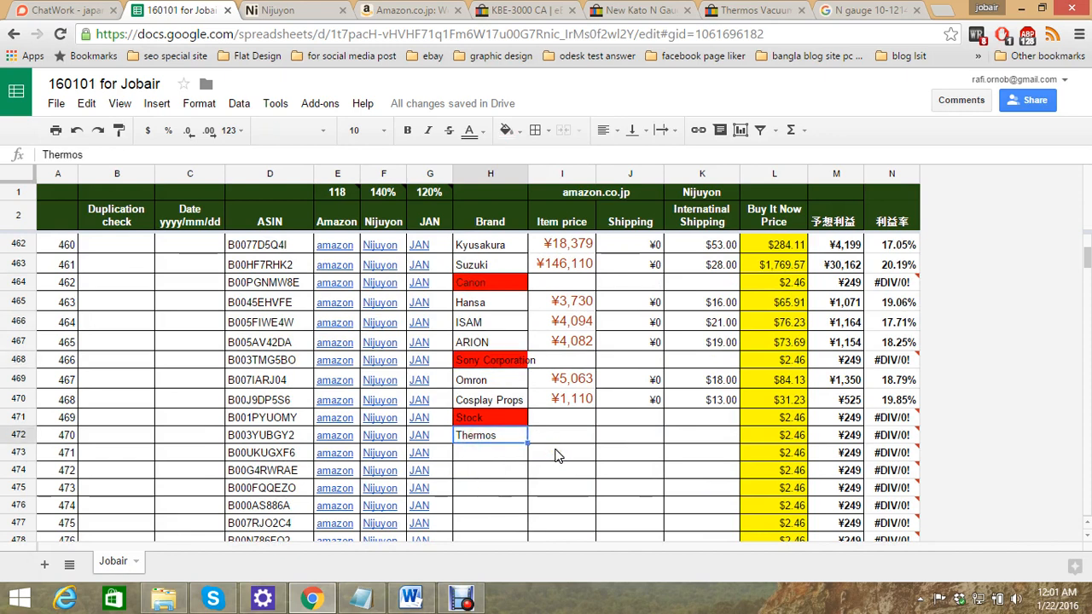
Examine the brand-new Amazon offers for the THERMOS KBE-3000 CA cooker, including their prices, sellers and delivery terms
{"action": "left_click", "coordinate": [418, 10]}
{"action": "scroll", "coordinate": [723, 313], "scroll_direction": "down", "scroll_amount": 3}
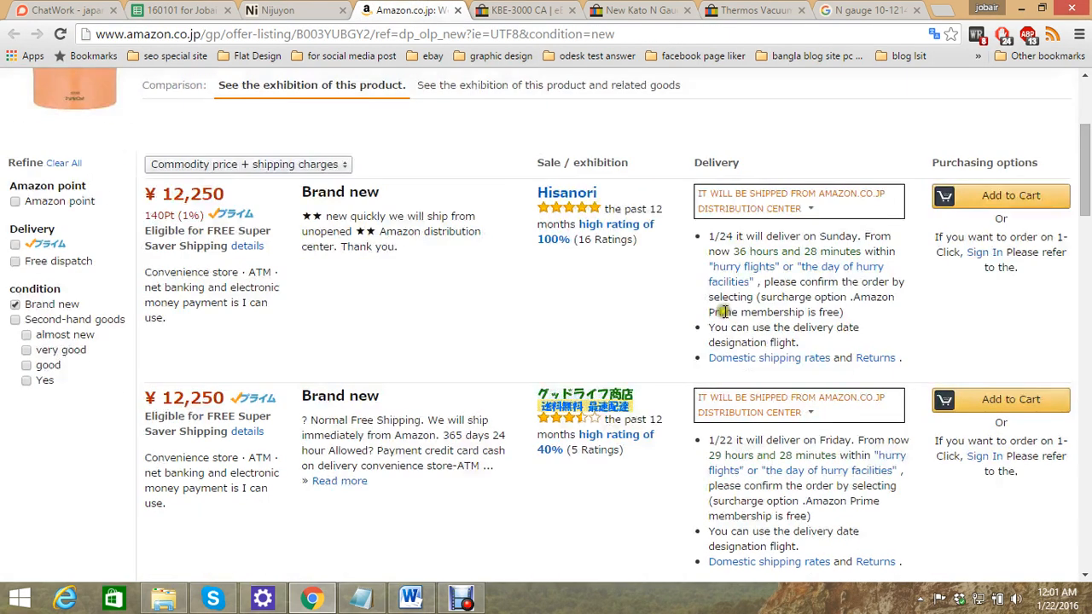
{"action": "scroll", "coordinate": [401, 247], "scroll_direction": "up", "scroll_amount": 1}
{"action": "scroll", "coordinate": [546, 293], "scroll_direction": "up", "scroll_amount": 2}
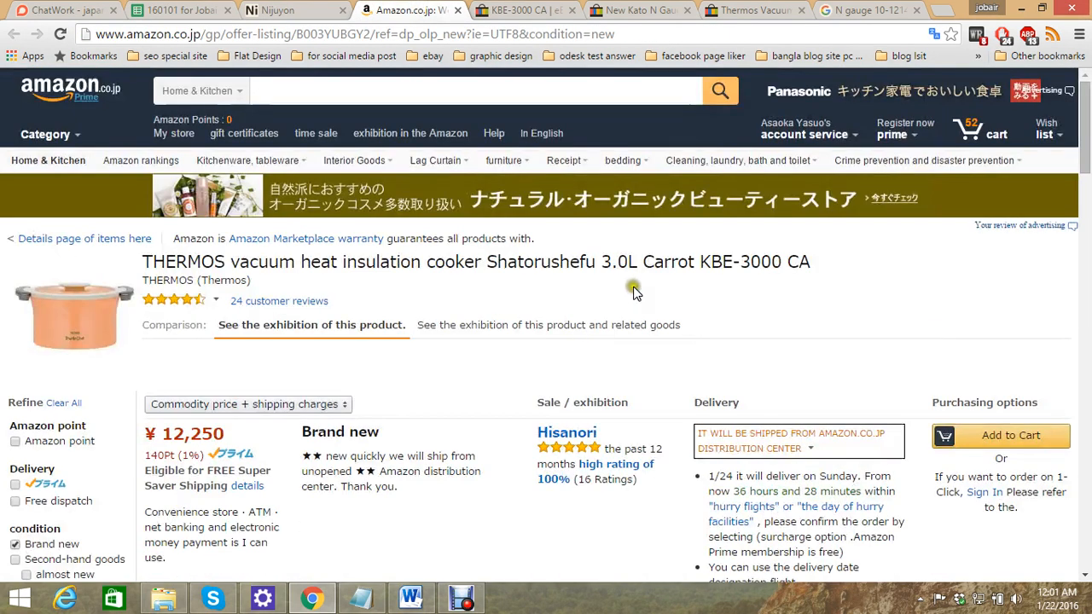
{"action": "scroll", "coordinate": [487, 378], "scroll_direction": "down", "scroll_amount": 7}
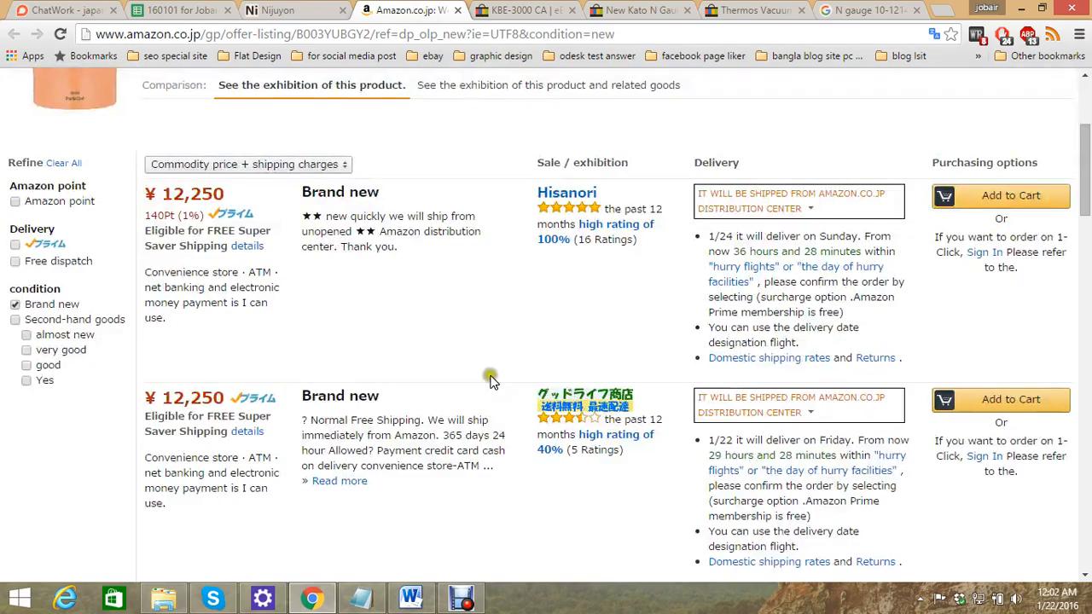
{"action": "scroll", "coordinate": [835, 344], "scroll_direction": "down", "scroll_amount": 8}
{"action": "scroll", "coordinate": [890, 385], "scroll_direction": "up", "scroll_amount": 13}
{"action": "scroll", "coordinate": [987, 222], "scroll_direction": "down", "scroll_amount": 6}
{"action": "scroll", "coordinate": [989, 277], "scroll_direction": "down", "scroll_amount": 4}
{"action": "scroll", "coordinate": [1000, 350], "scroll_direction": "up", "scroll_amount": 9}
{"action": "scroll", "coordinate": [1007, 349], "scroll_direction": "down", "scroll_amount": 1}
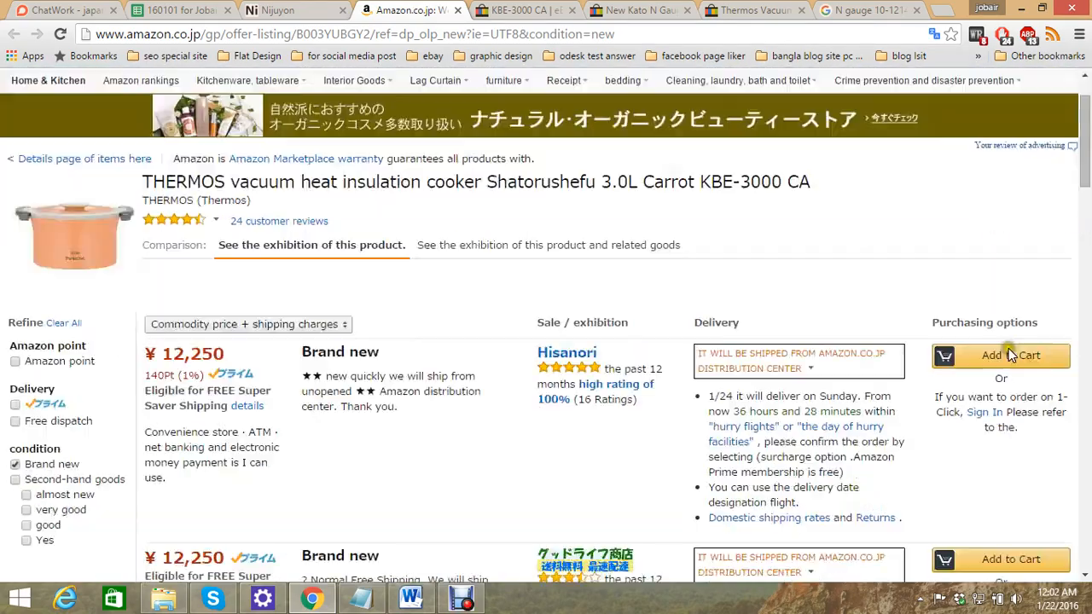
{"action": "scroll", "coordinate": [988, 409], "scroll_direction": "down", "scroll_amount": 1}
Add a brand-new THERMOS KBE-3000 CA offer to the cart and open its product page from the added-item preview
{"action": "left_click", "coordinate": [1002, 479]}
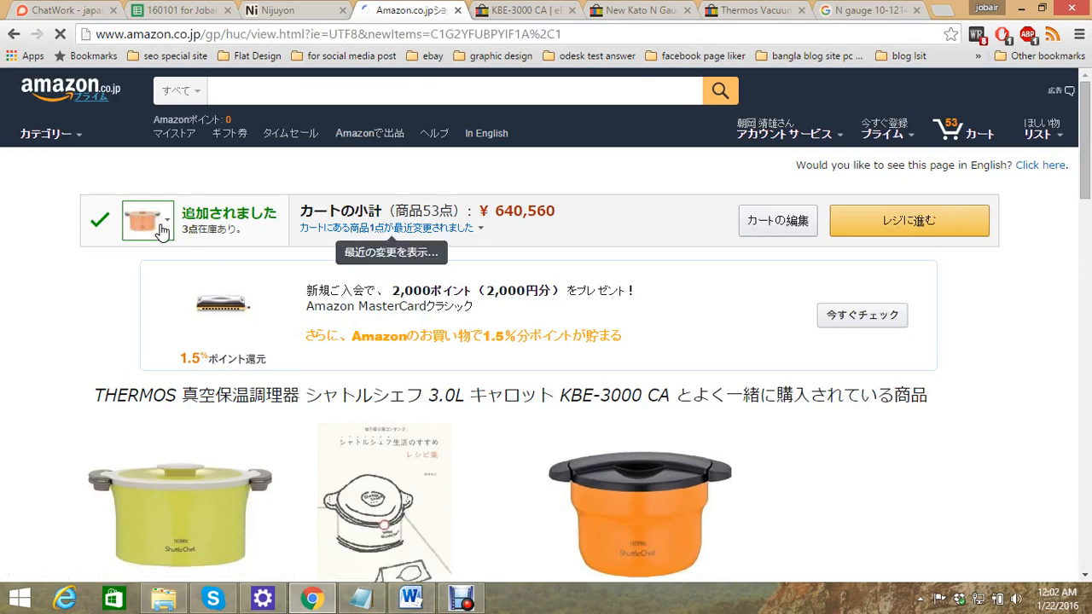
{"action": "left_click", "coordinate": [166, 230]}
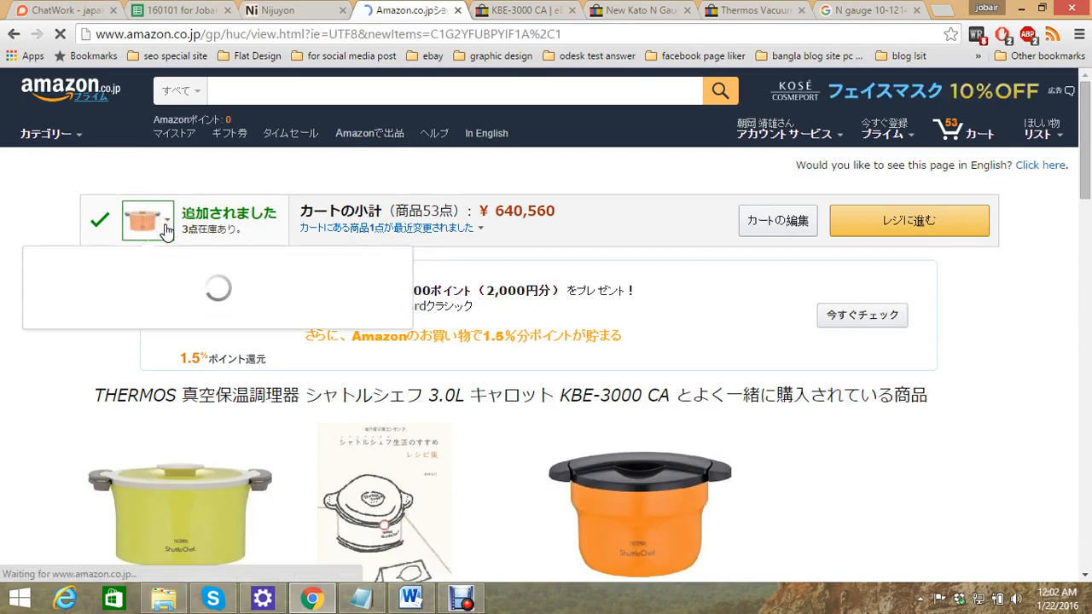
{"action": "left_click", "coordinate": [175, 278]}
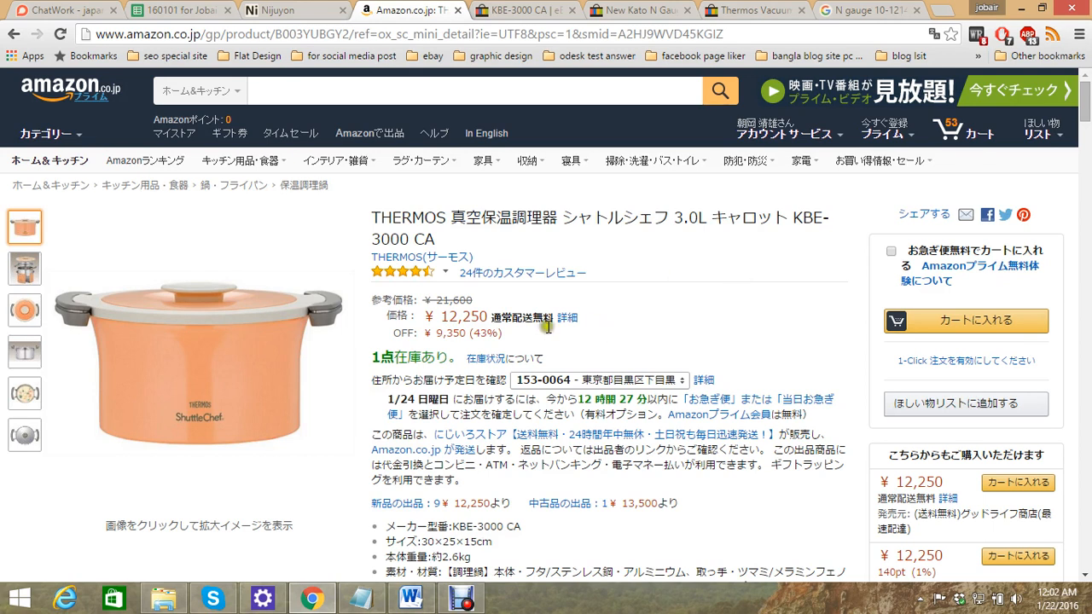
Translate the Amazon product page of the THERMOS KBE-3000 CA cooker into English
{"action": "scroll", "coordinate": [605, 298], "scroll_direction": "down", "scroll_amount": 3}
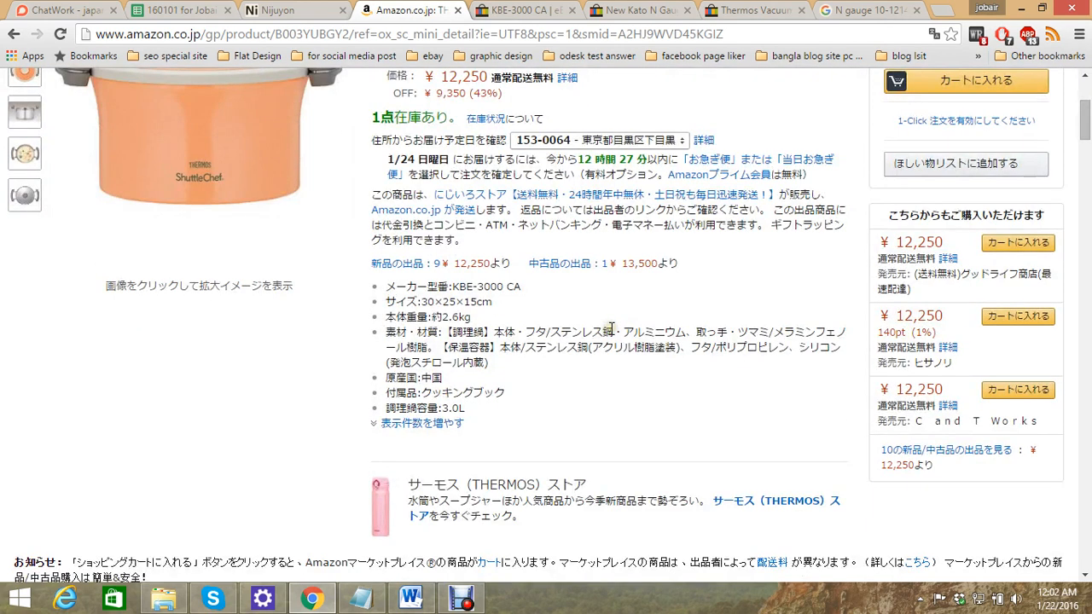
{"action": "scroll", "coordinate": [611, 328], "scroll_direction": "up", "scroll_amount": 3}
{"action": "left_click", "coordinate": [934, 37]}
{"action": "left_click", "coordinate": [831, 103]}
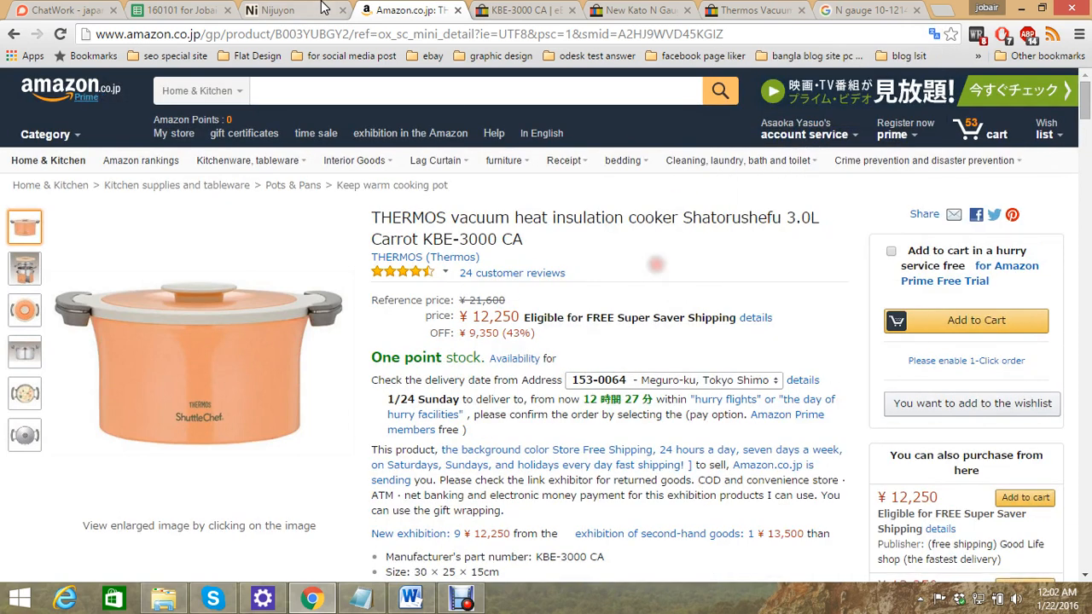
{"action": "left_click", "coordinate": [290, 10]}
{"action": "left_click", "coordinate": [386, 11]}
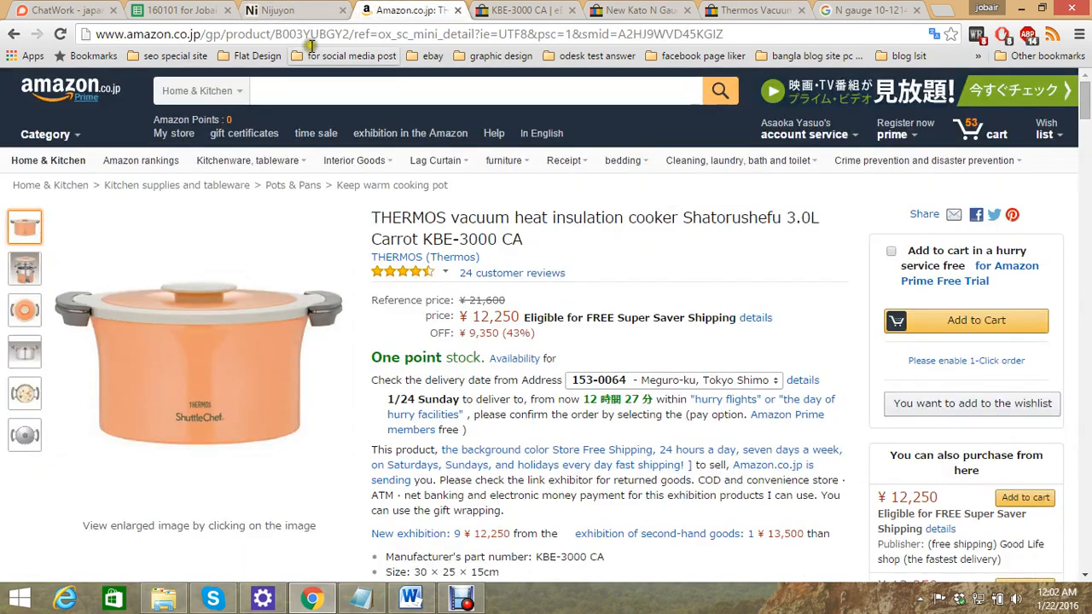
{"action": "left_click", "coordinate": [183, 9]}
{"action": "left_click", "coordinate": [401, 10]}
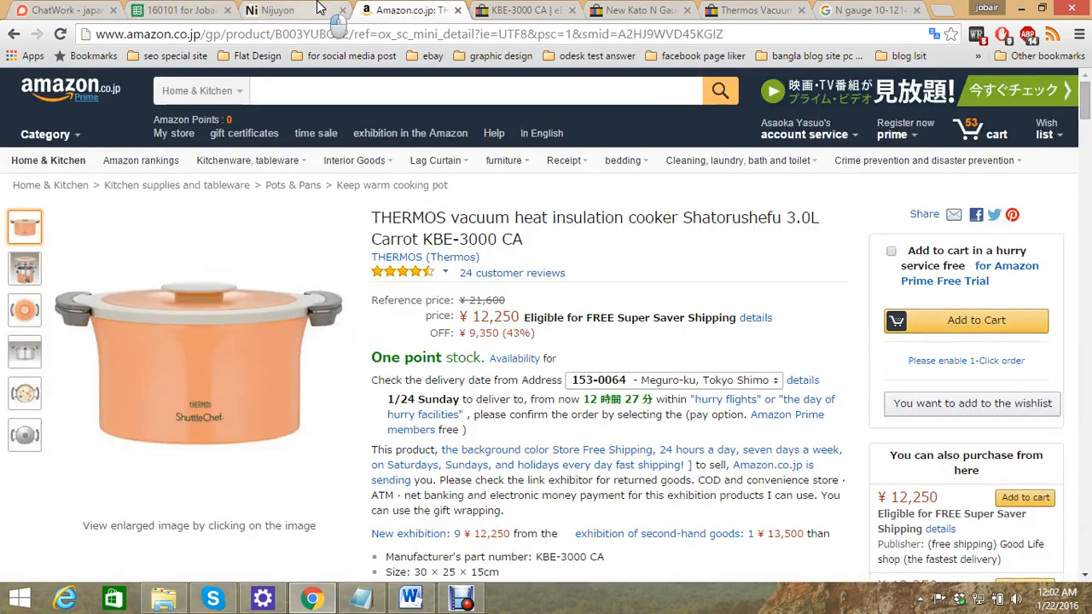
{"action": "left_click", "coordinate": [316, 10]}
{"action": "left_click", "coordinate": [409, 10]}
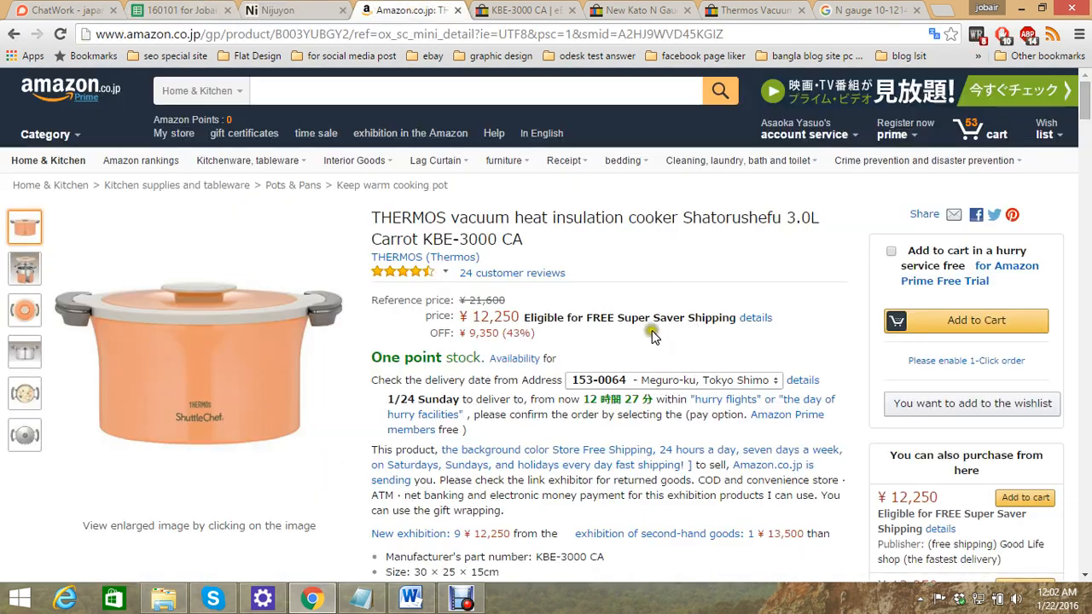
{"action": "mouse_move", "coordinate": [539, 278]}
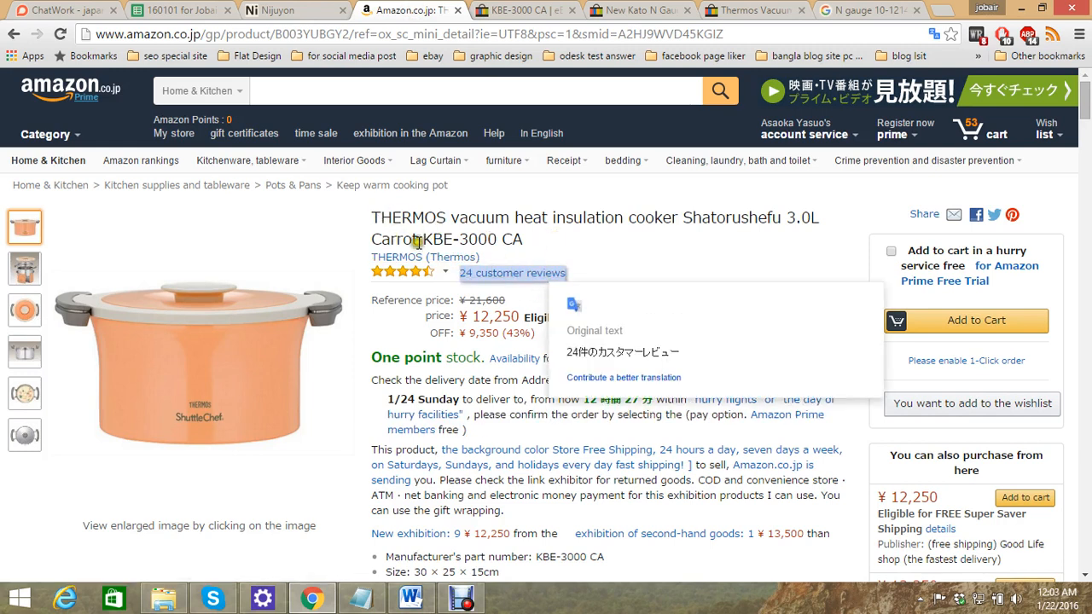
Close the eBay Kato listing and open the $204.75 THERMOS cooker from the KBE-3000 CA results in a new tab
{"action": "left_click", "coordinate": [631, 9]}
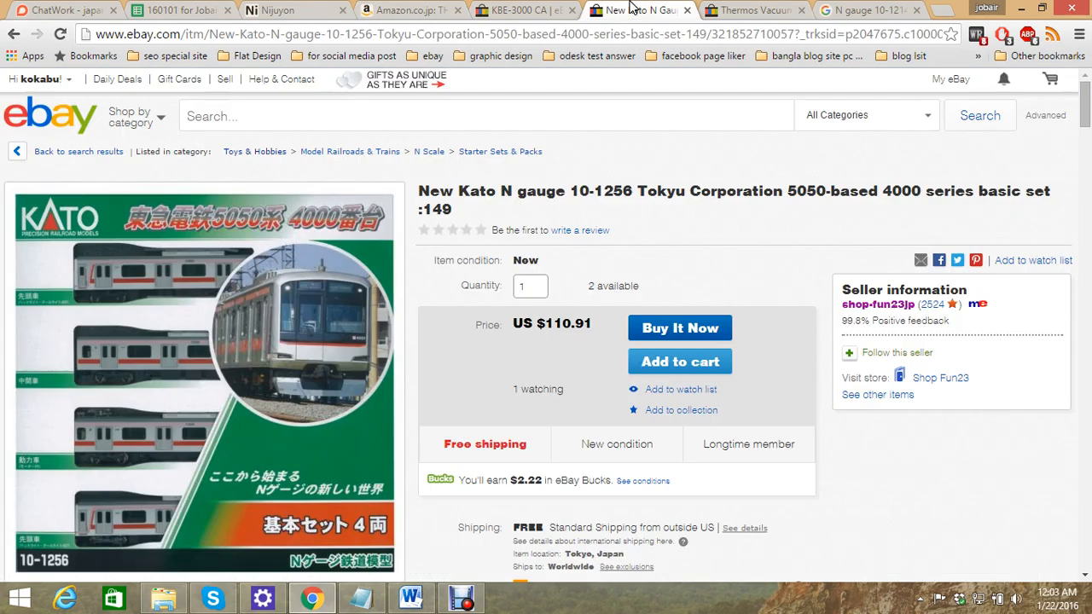
{"action": "left_click", "coordinate": [539, 8]}
{"action": "left_click", "coordinate": [687, 9]}
{"action": "right_click", "coordinate": [503, 311]}
{"action": "left_click", "coordinate": [546, 317]}
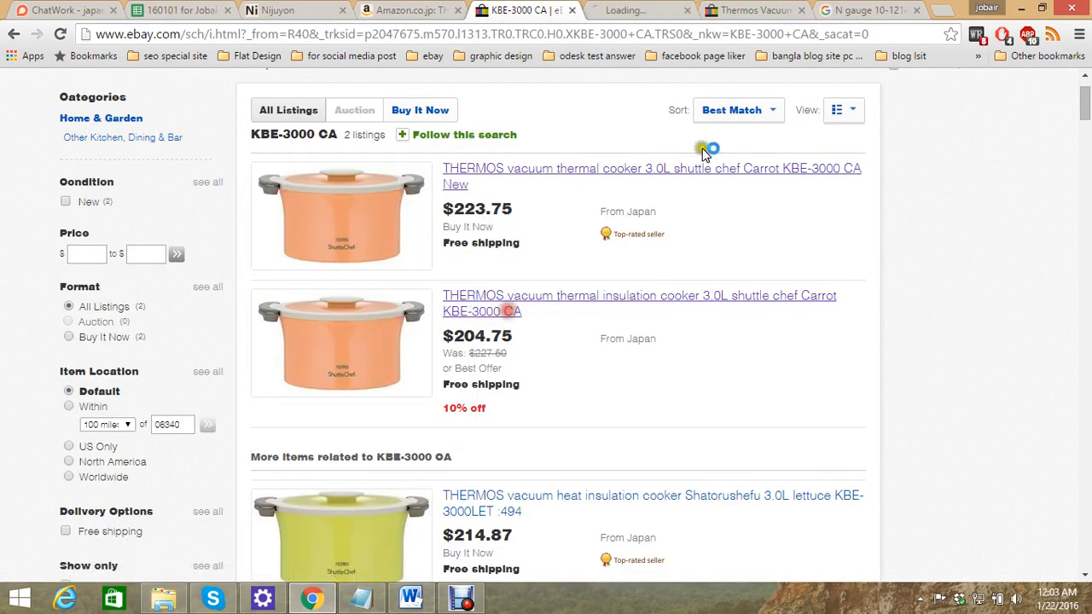
Check the sold listings for KBE-3000 CA on eBay and return to the unfiltered results
{"action": "scroll", "coordinate": [379, 366], "scroll_direction": "up", "scroll_amount": 1}
{"action": "scroll", "coordinate": [64, 426], "scroll_direction": "down", "scroll_amount": 4}
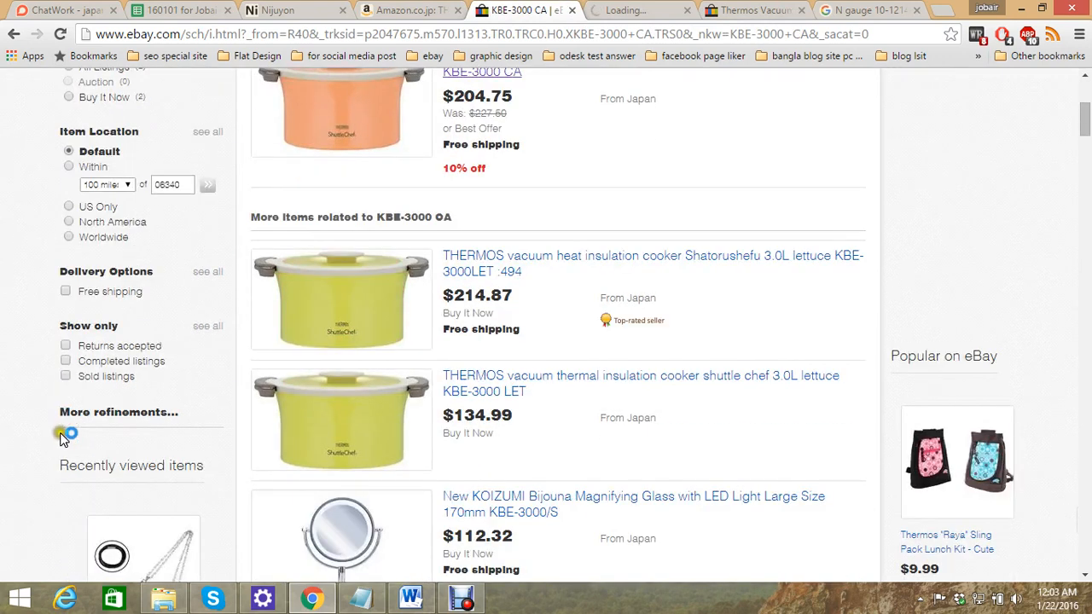
{"action": "left_click", "coordinate": [65, 376]}
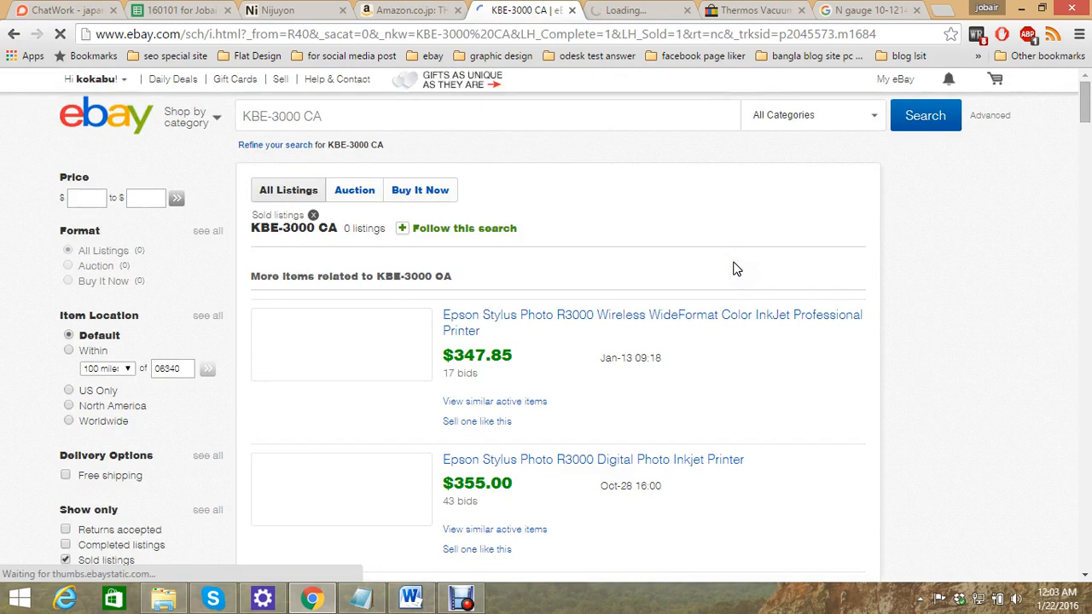
{"action": "scroll", "coordinate": [736, 269], "scroll_direction": "down", "scroll_amount": 6}
{"action": "scroll", "coordinate": [64, 88], "scroll_direction": "up", "scroll_amount": 1}
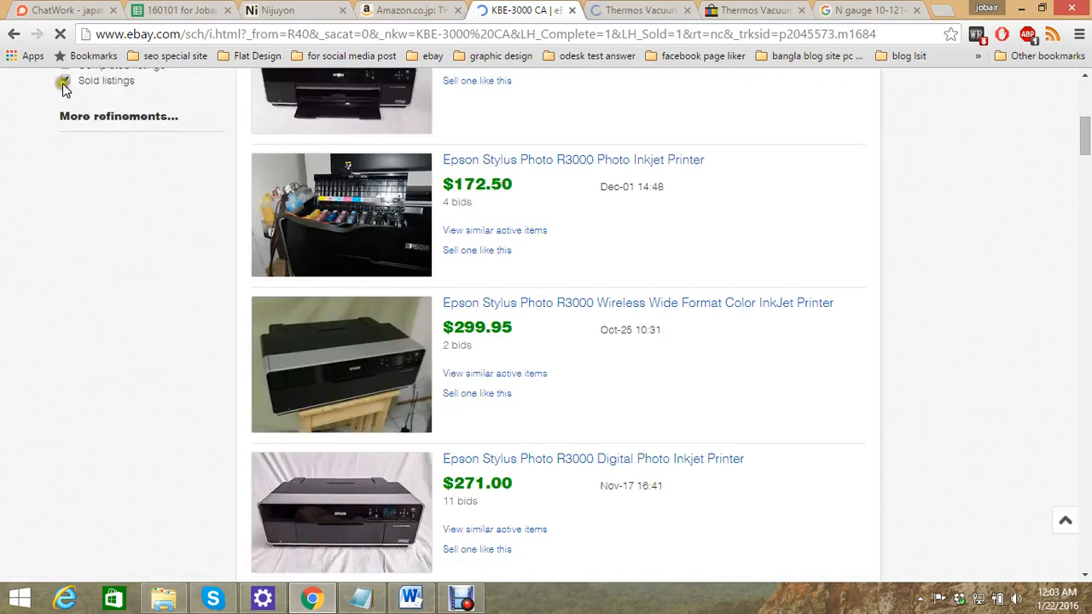
{"action": "left_click", "coordinate": [13, 36]}
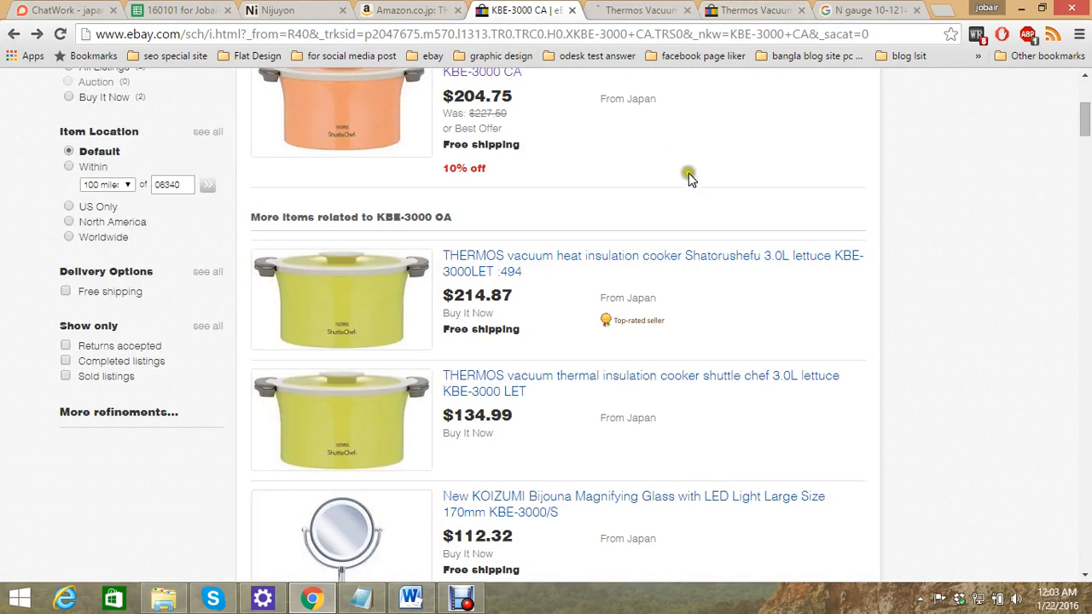
Reorder the browser tabs so both THERMOS listings sit ahead of the KBE-3000 CA search results, and show the first listing
{"action": "scroll", "coordinate": [708, 205], "scroll_direction": "down", "scroll_amount": 2}
{"action": "left_click_drag", "start_coordinate": [645, 8], "coordinate": [554, 5]}
{"action": "left_click_drag", "start_coordinate": [753, 9], "coordinate": [601, 4]}
{"action": "left_click", "coordinate": [521, 10]}
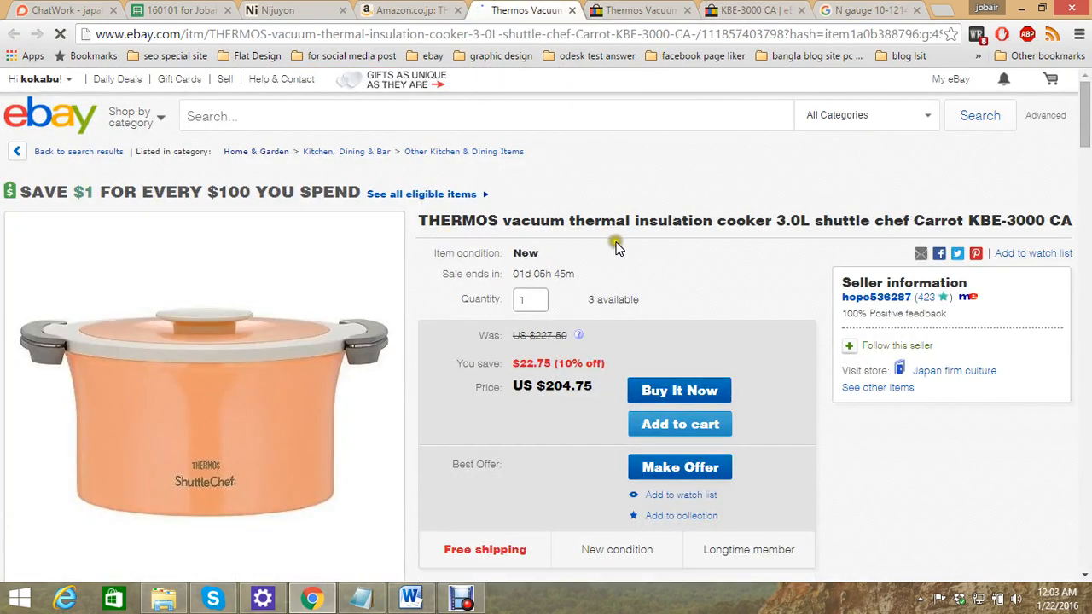
Copy the eBay listing title from "THERMOS" through "KBE-3000" and paste it into the blank Notepad note
{"action": "left_click_drag", "start_coordinate": [420, 220], "coordinate": [1045, 220]}
{"action": "key", "text": "ctrl+c"}
{"action": "left_click", "coordinate": [362, 597]}
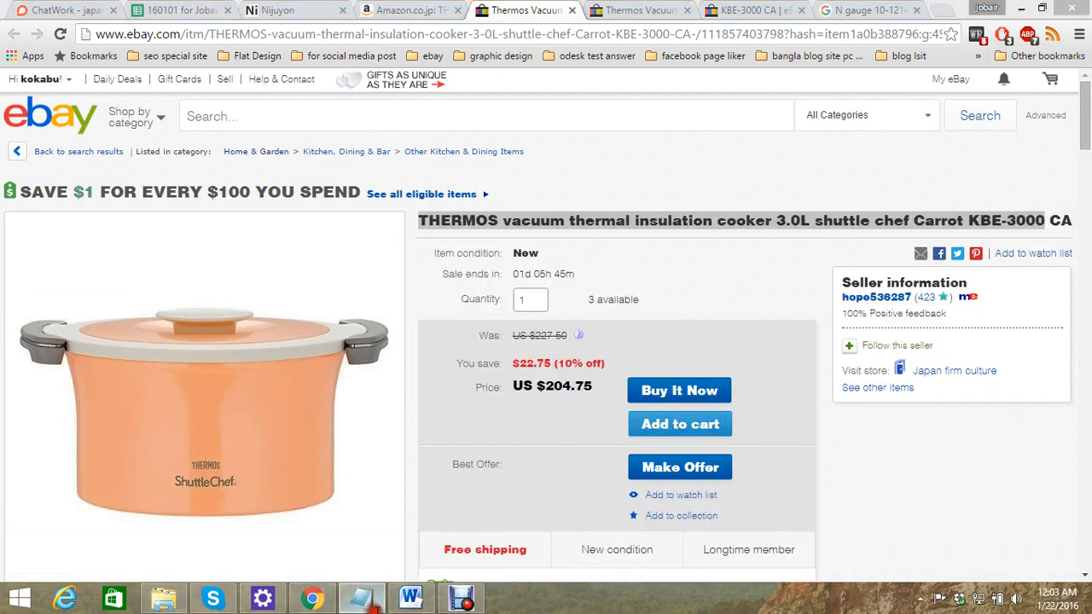
{"action": "key", "text": "ctrl+v"}
Compare the title in the Notepad note with the Amazon product title, its original text and the eBay listing title
{"action": "left_click", "coordinate": [442, 10]}
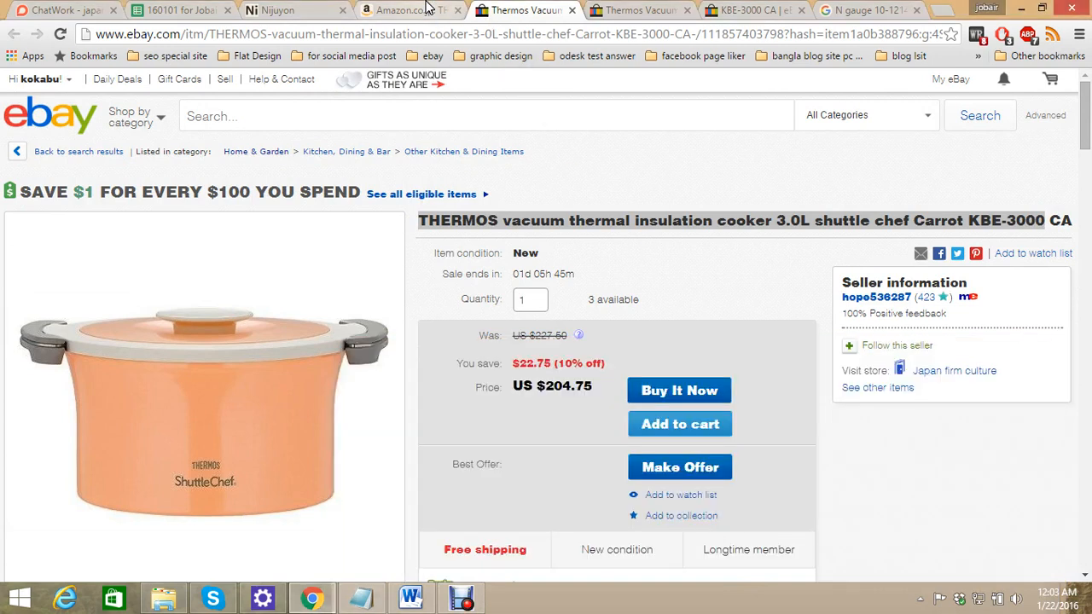
{"action": "left_click", "coordinate": [362, 597]}
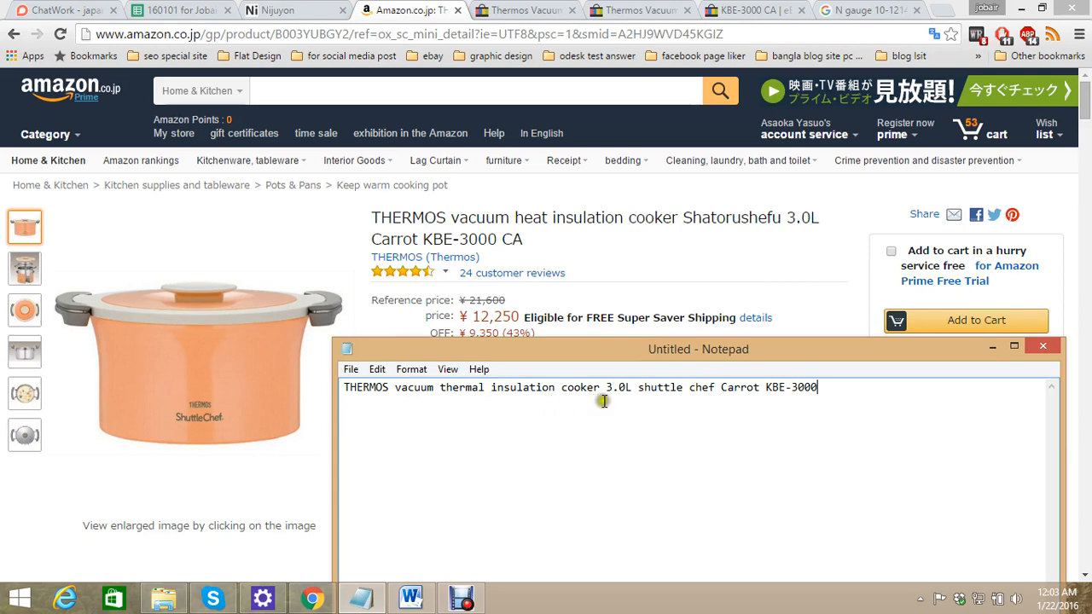
{"action": "triple_click", "coordinate": [757, 216]}
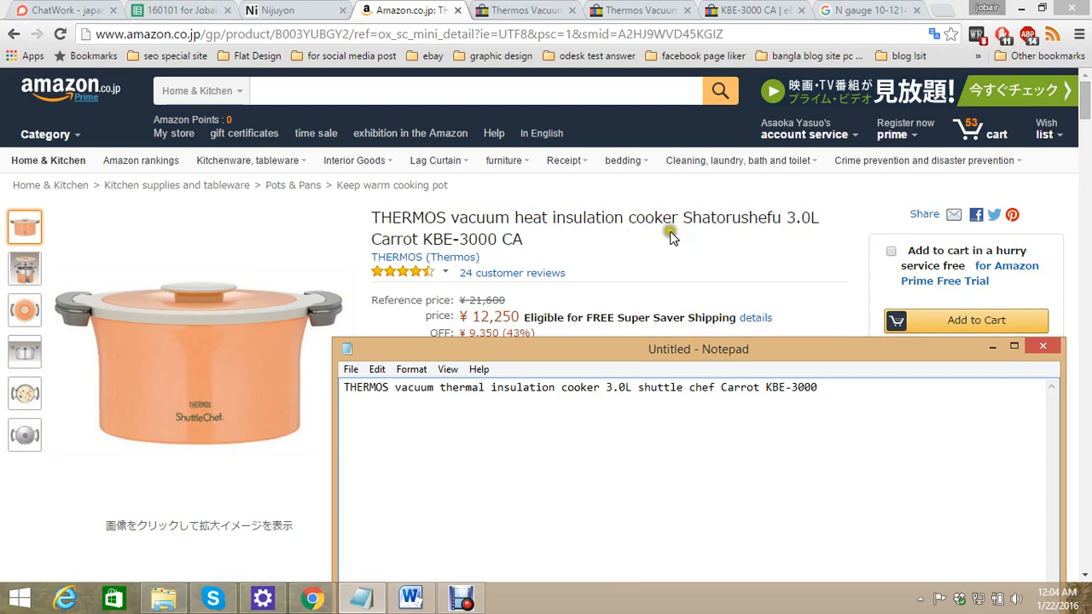
{"action": "triple_click", "coordinate": [717, 223]}
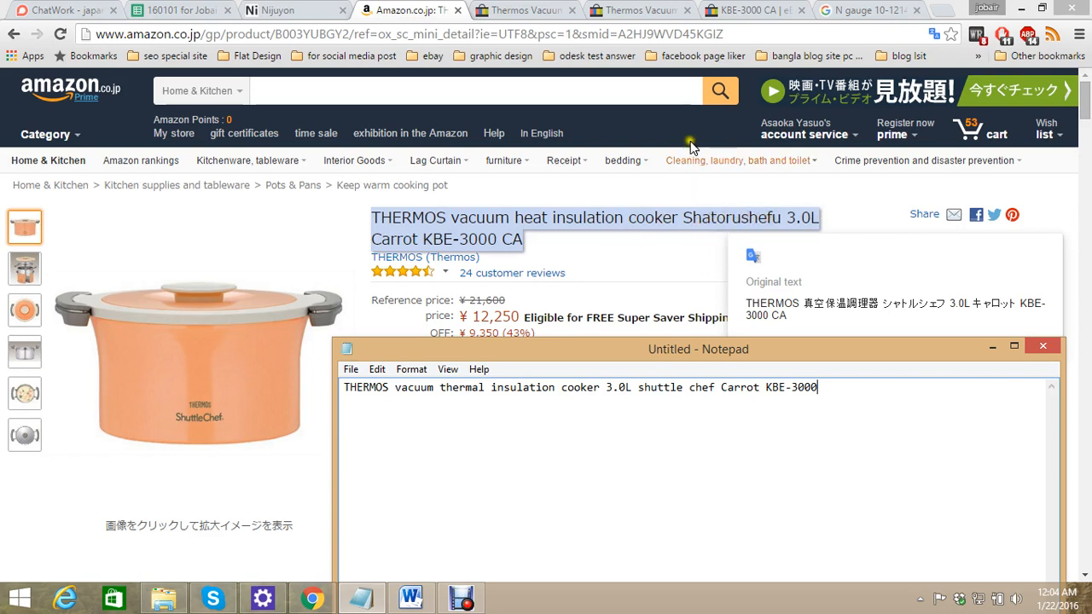
{"action": "left_click", "coordinate": [661, 11]}
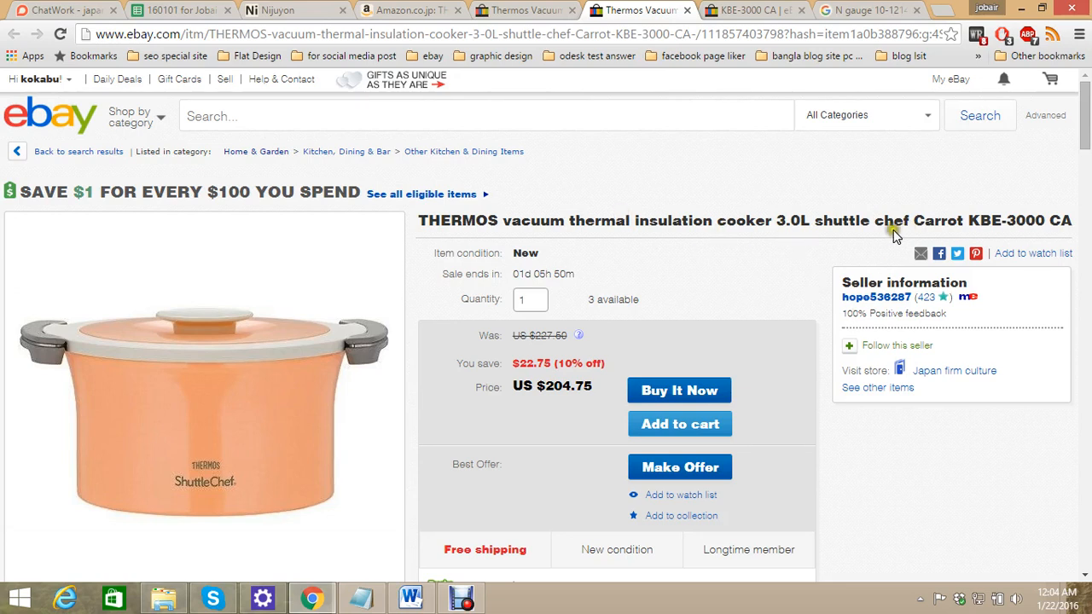
{"action": "left_click", "coordinate": [405, 10]}
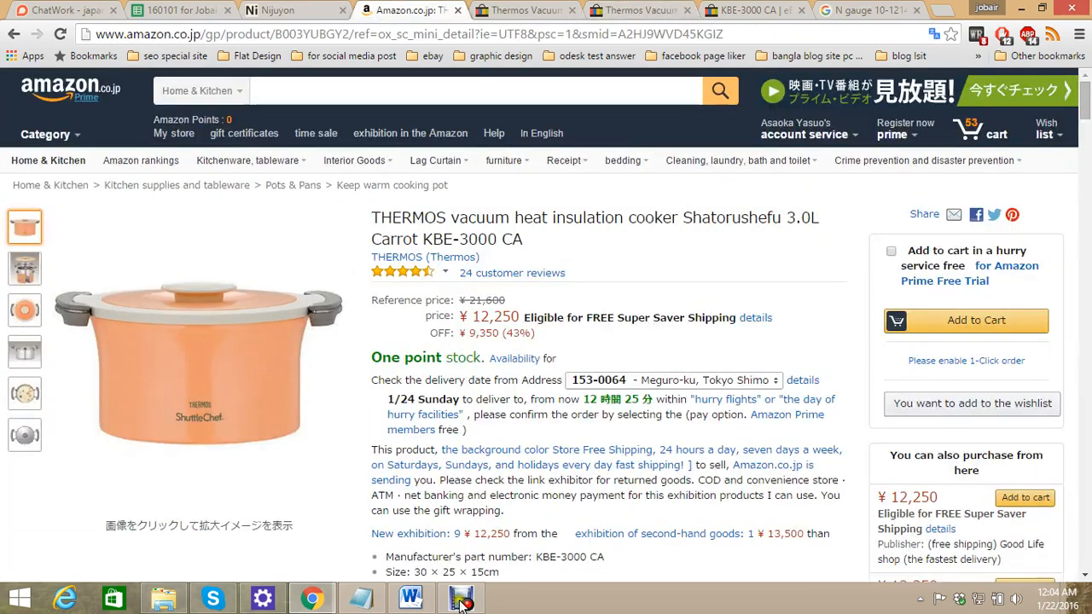
{"action": "left_click", "coordinate": [384, 601]}
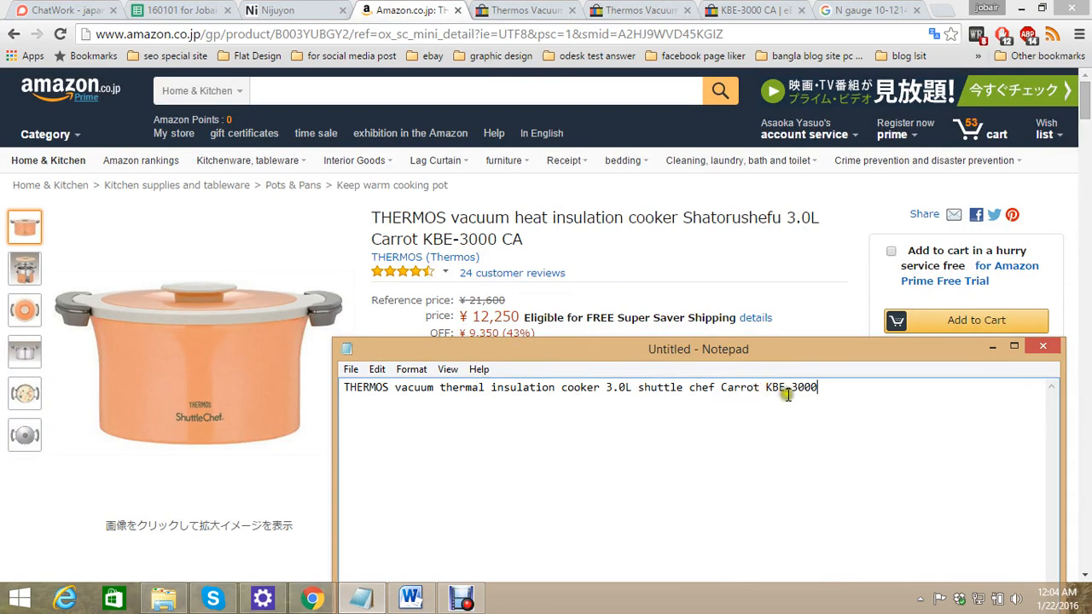
Add "CA" from the Amazon title to the end of the Notepad title and copy the complete title
{"action": "double_click", "coordinate": [512, 239]}
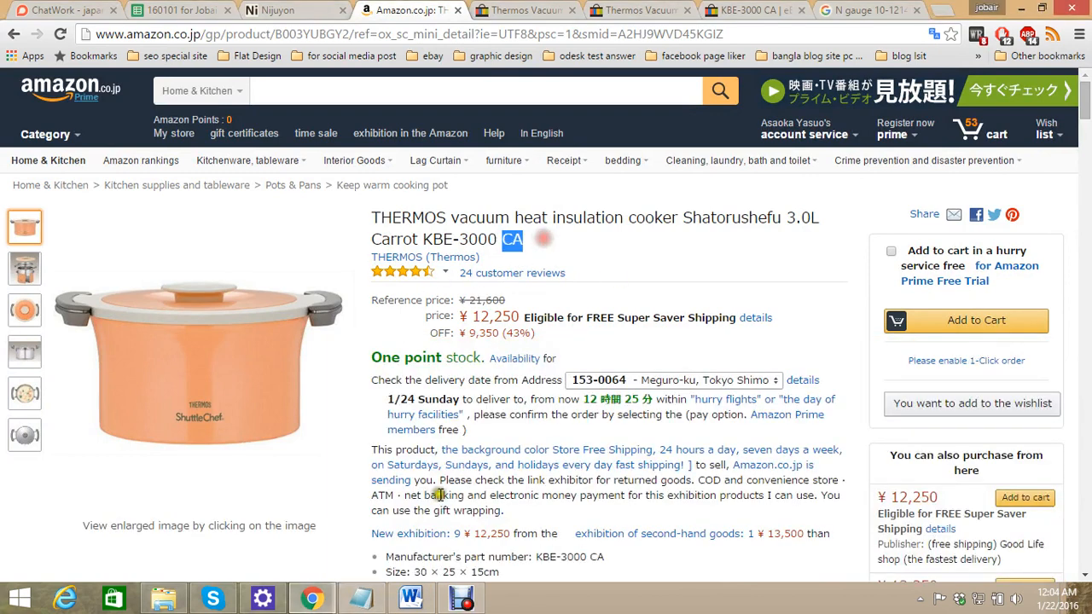
{"action": "left_click", "coordinate": [361, 598]}
{"action": "left_click_drag", "start_coordinate": [853, 389], "coordinate": [326, 394]}
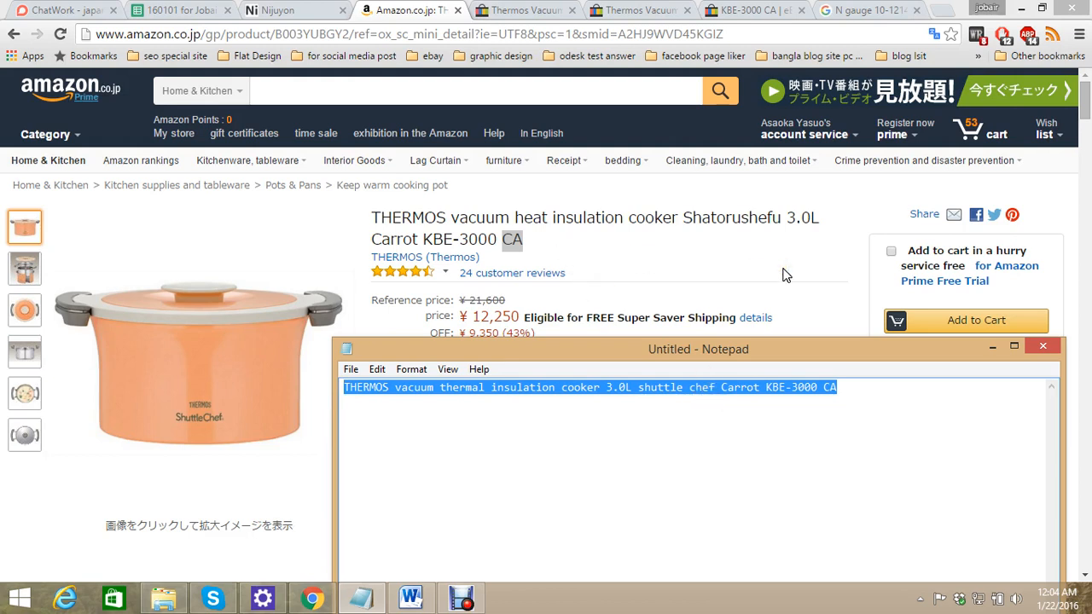
Replace the item title in the Nijuyon eBay listing form with "THERMOS vacuum thermal insulation cooker 3.0L shuttle chef Carrot KBE-3000 CA"
{"action": "left_click", "coordinate": [328, 8]}
{"action": "left_click", "coordinate": [494, 192]}
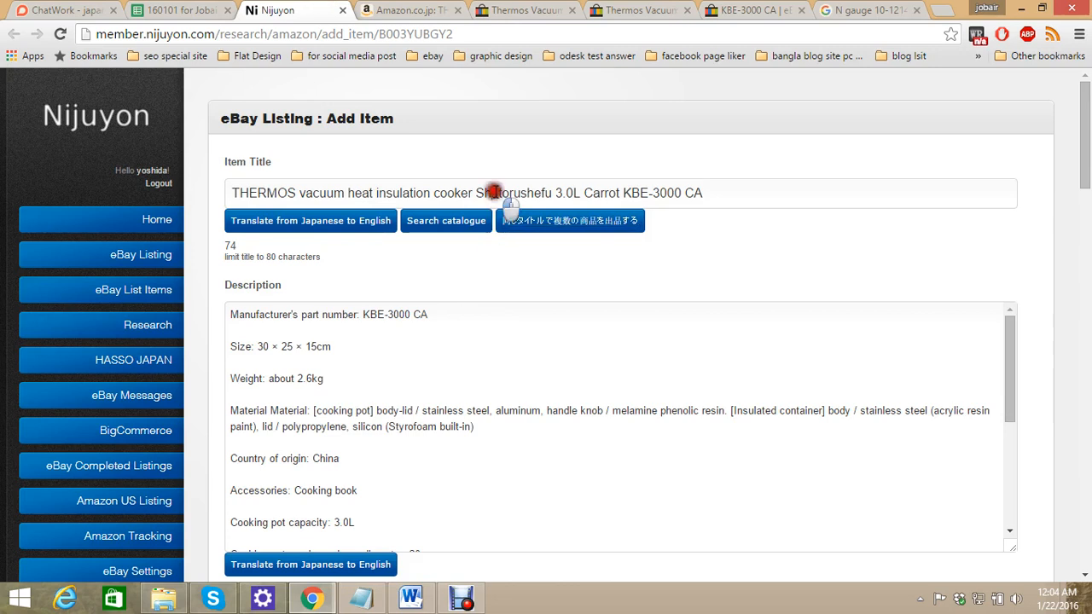
{"action": "key", "text": "ctrl+v"}
{"action": "key", "text": "ctrl+a"}
{"action": "key", "text": "ctrl+v"}
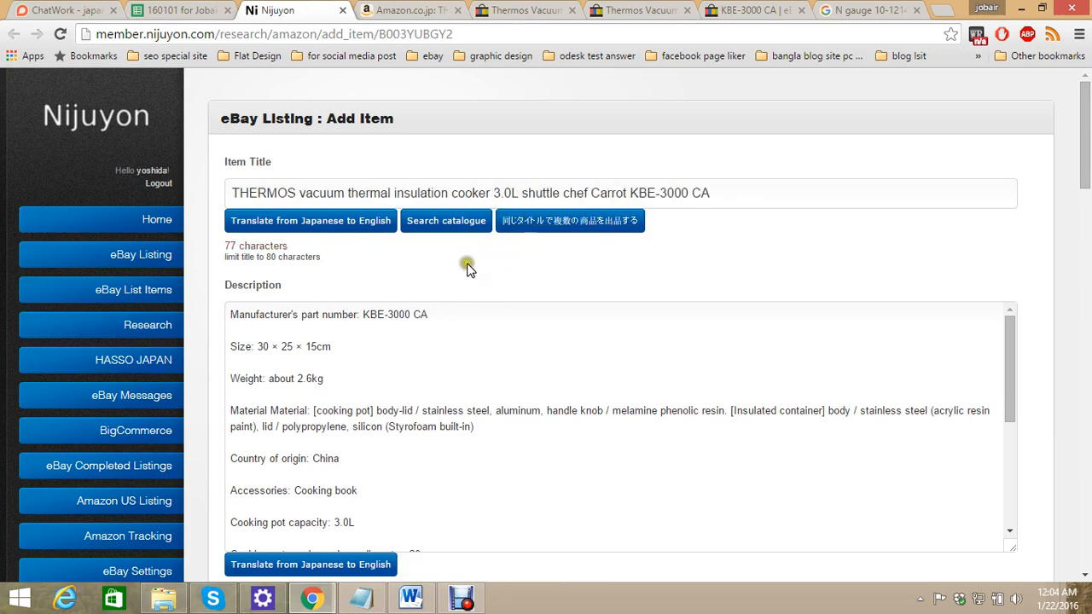
Capitalize the words "Vacuum", "Thermal" and "Insulation" in the item title
{"action": "left_click", "coordinate": [396, 192]}
{"action": "key", "text": "BackSpace"}
{"action": "type", "text": "I"}
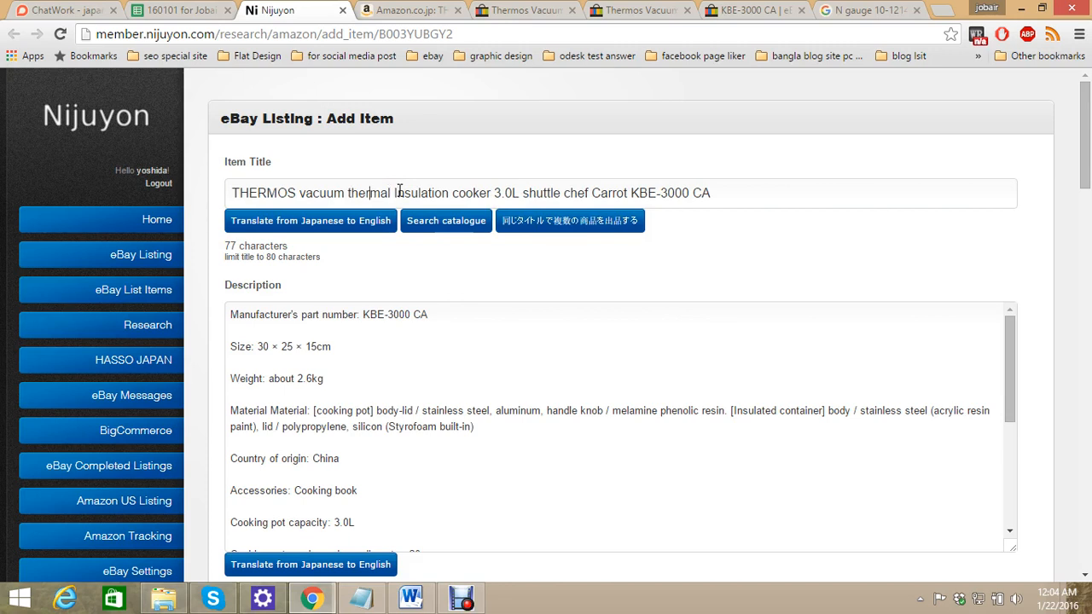
{"action": "key", "text": "BackSpace"}
{"action": "type", "text": "T"}
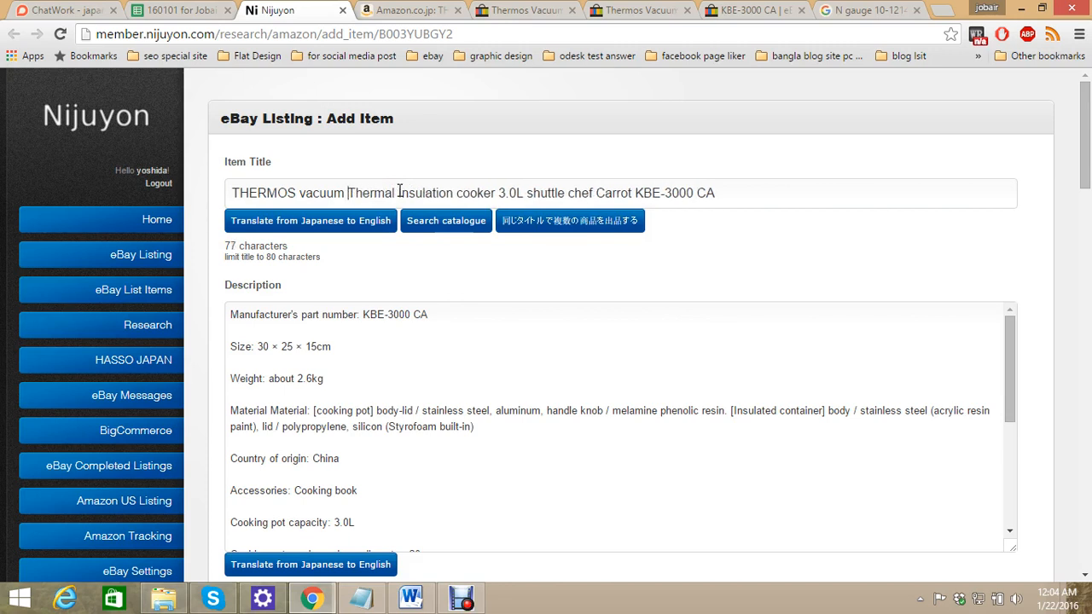
{"action": "key", "text": "BackSpace"}
{"action": "type", "text": "V"}
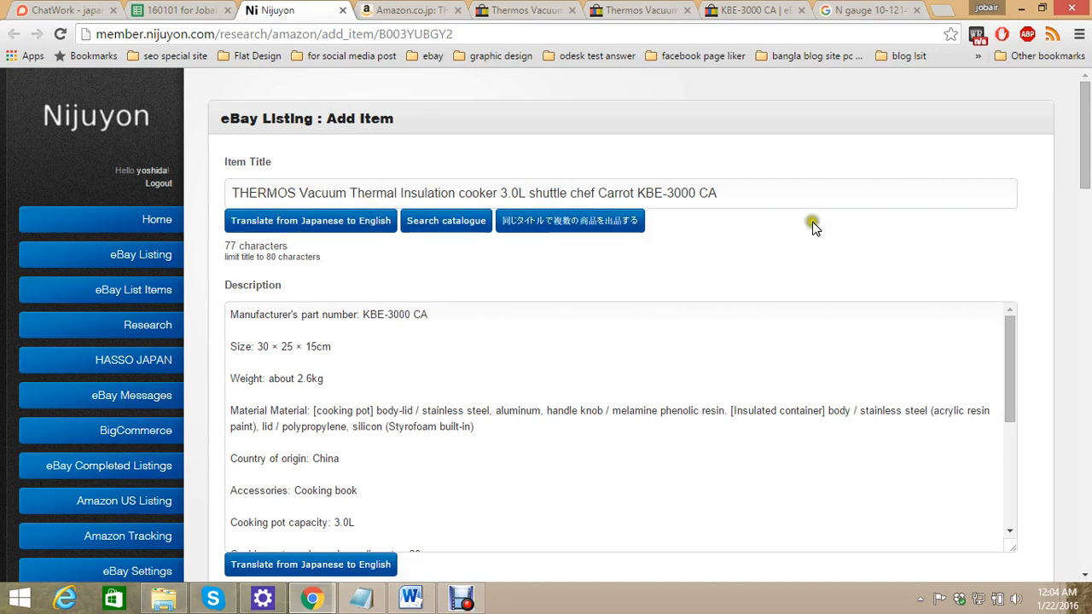
Compare the item title with the eBay search results, the Amazon product title and the competing THERMOS eBay listing
{"action": "left_click", "coordinate": [713, 7]}
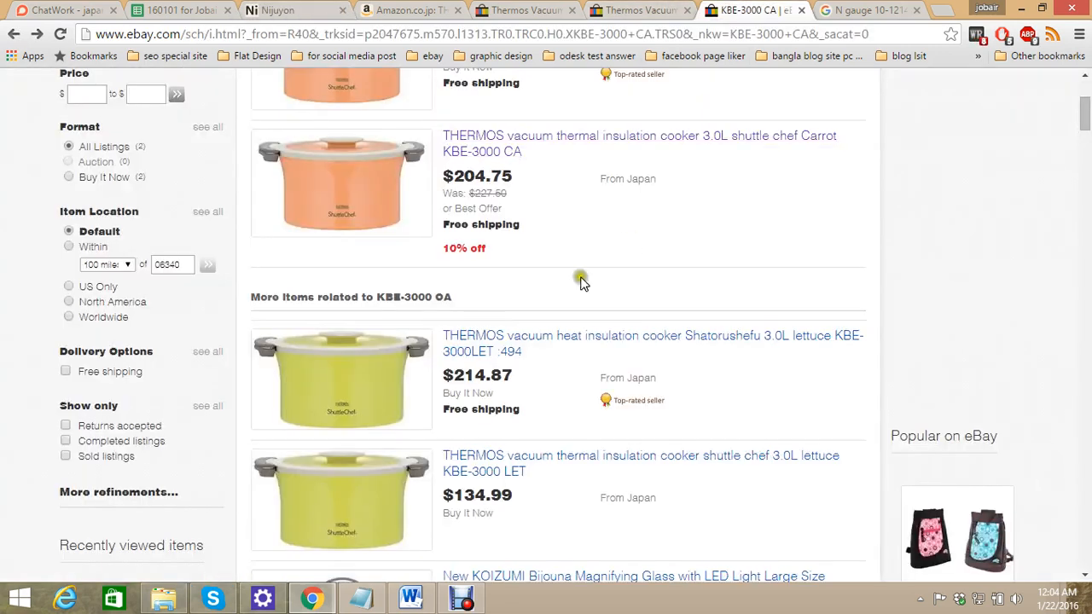
{"action": "scroll", "coordinate": [585, 282], "scroll_direction": "down", "scroll_amount": 3}
{"action": "scroll", "coordinate": [547, 348], "scroll_direction": "down", "scroll_amount": 3}
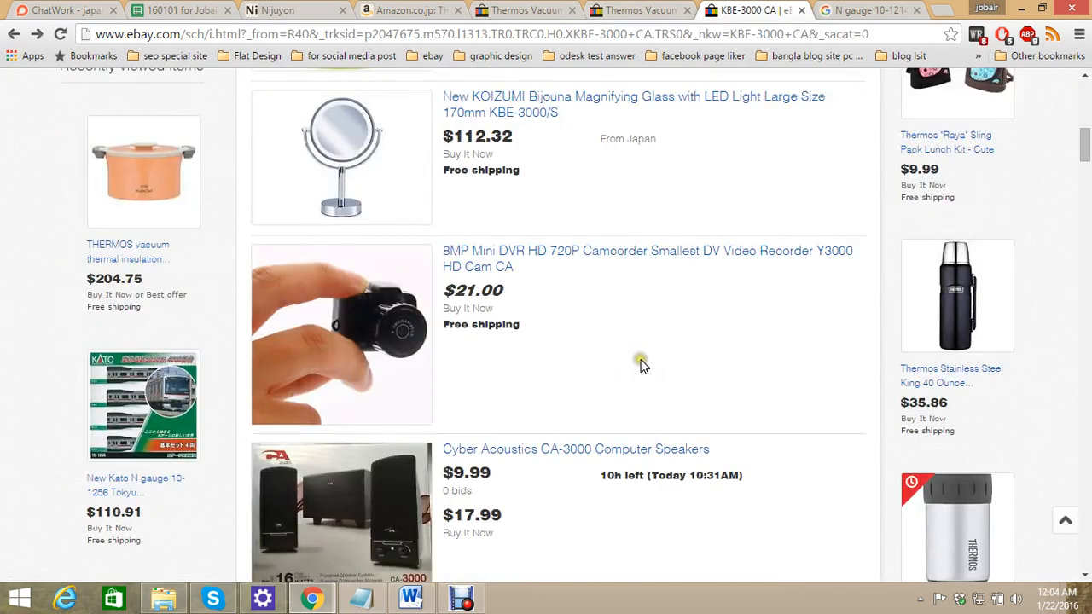
{"action": "scroll", "coordinate": [641, 361], "scroll_direction": "up", "scroll_amount": 4}
{"action": "left_click", "coordinate": [299, 10]}
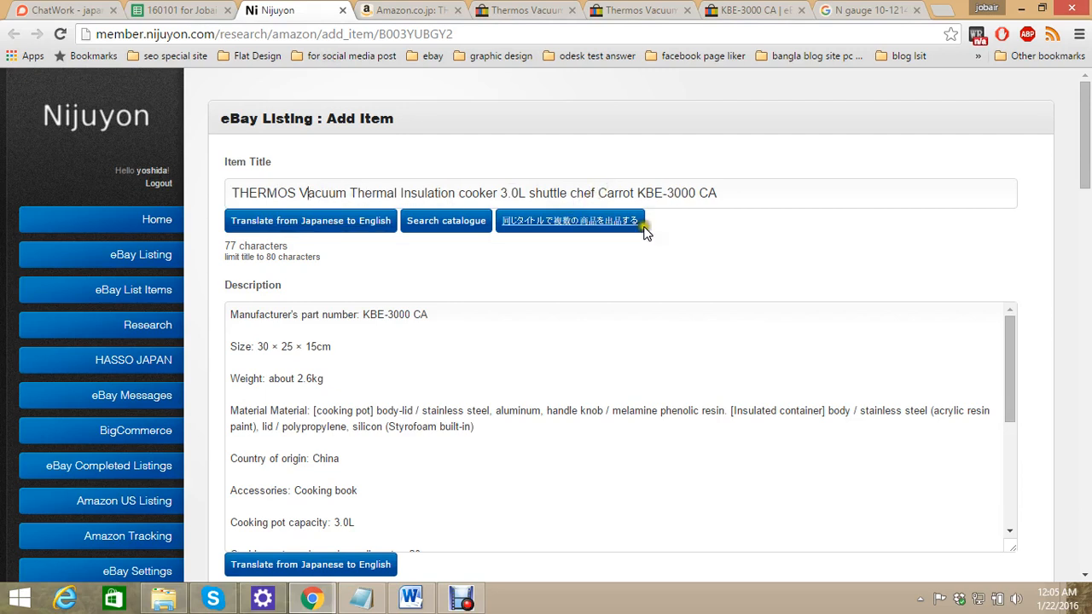
{"action": "left_click", "coordinate": [754, 195]}
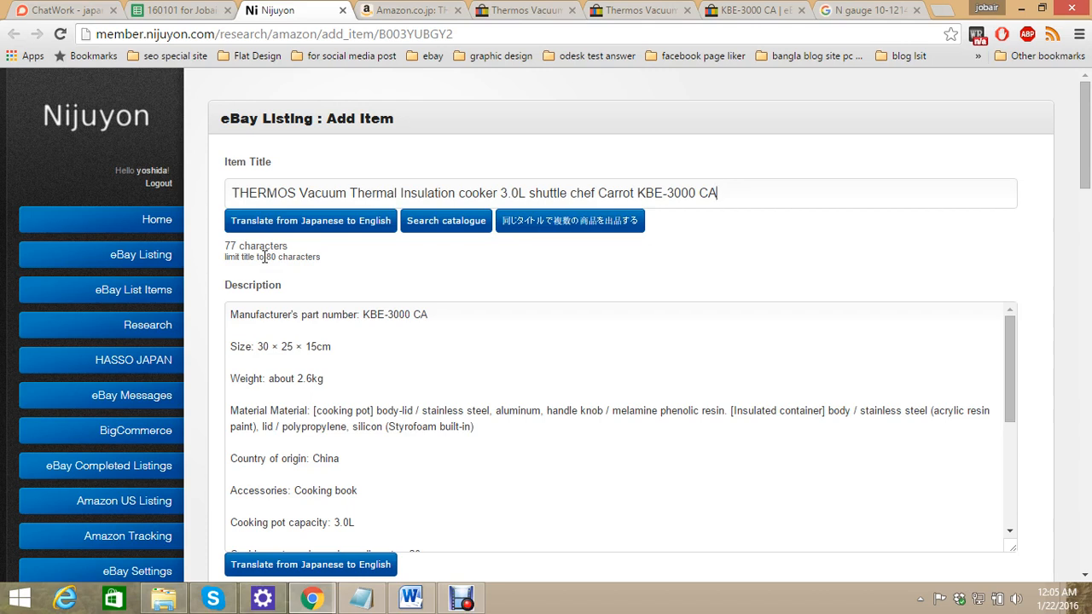
{"action": "left_click", "coordinate": [418, 9]}
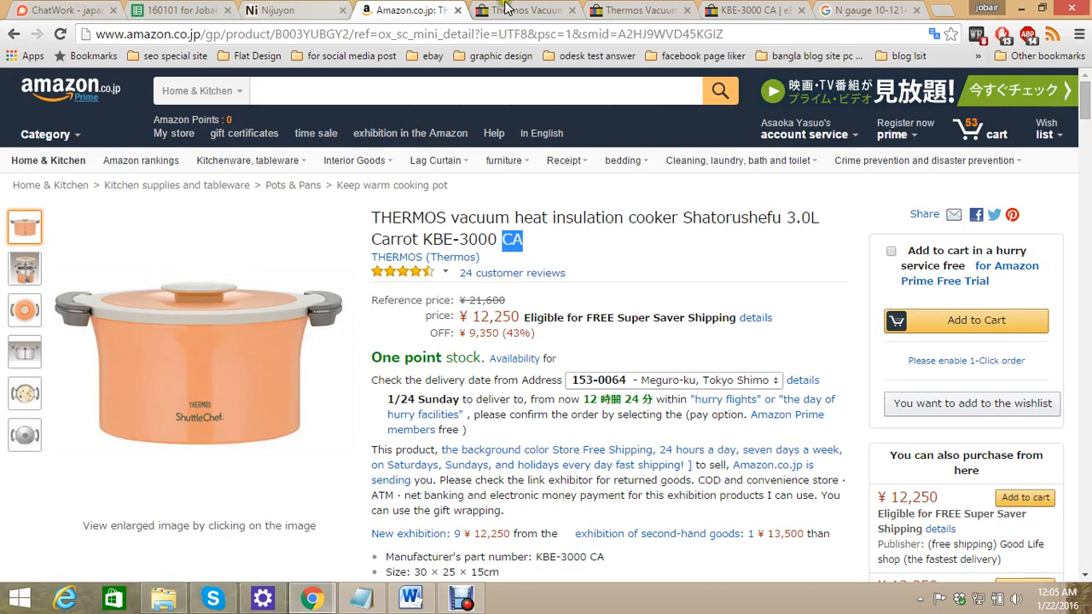
{"action": "left_click", "coordinate": [554, 12]}
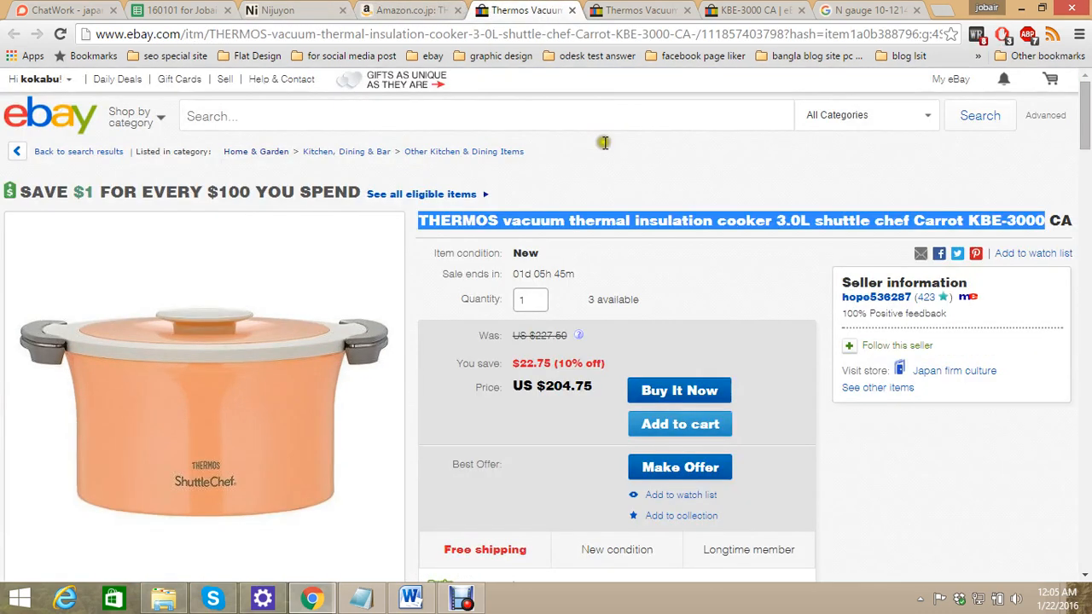
{"action": "left_click", "coordinate": [264, 9]}
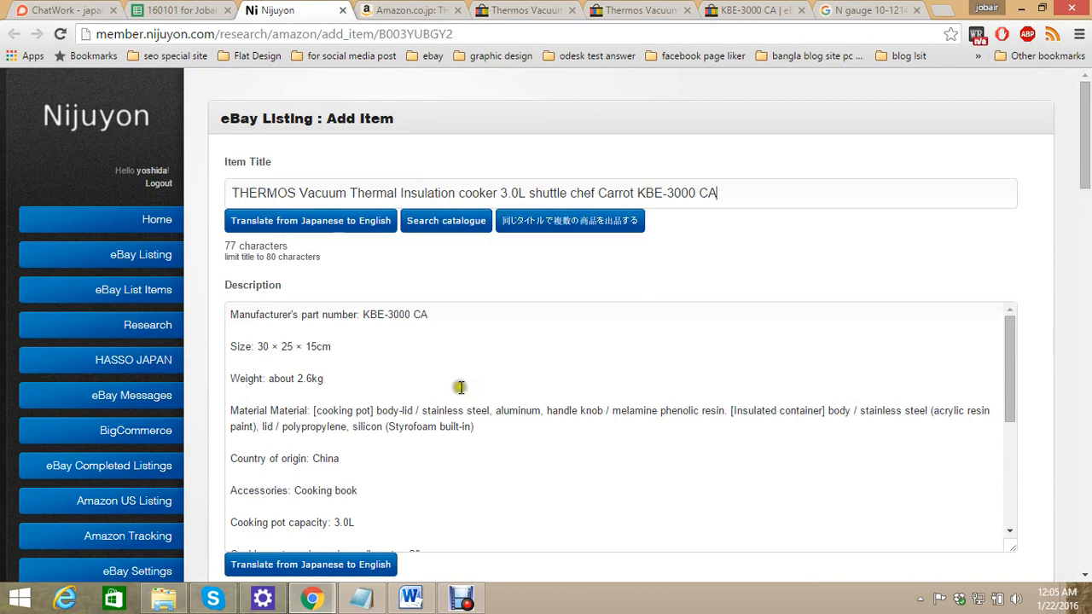
Clear the existing description text, keeping only the line "Brand: THERMOS"
{"action": "left_click", "coordinate": [419, 399]}
{"action": "left_click", "coordinate": [417, 392]}
{"action": "left_click", "coordinate": [236, 311]}
{"action": "left_click_drag", "start_coordinate": [236, 311], "coordinate": [460, 353]}
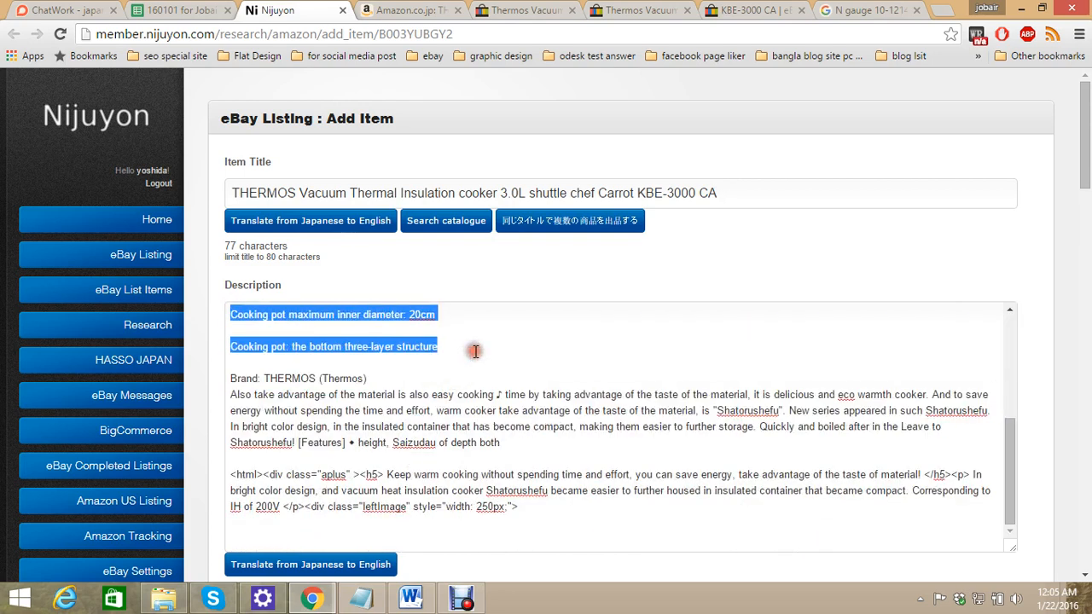
{"action": "key", "text": "BackSpace"}
{"action": "left_click_drag", "start_coordinate": [315, 345], "coordinate": [691, 563]}
{"action": "key", "text": "BackSpace"}
{"action": "key", "text": "BackSpace"}
{"action": "left_click", "coordinate": [610, 493]}
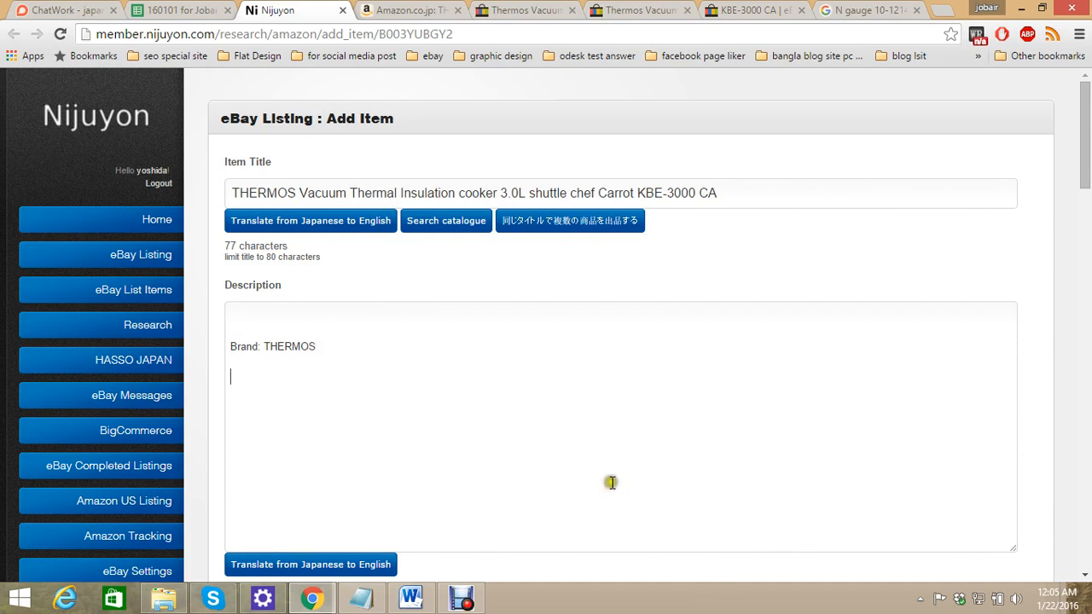
Copy the full specification list, from part number to pot bottom structure, from the Amazon page into the description below the brand line
{"action": "left_click", "coordinate": [426, 11]}
{"action": "scroll", "coordinate": [612, 375], "scroll_direction": "down", "scroll_amount": 2}
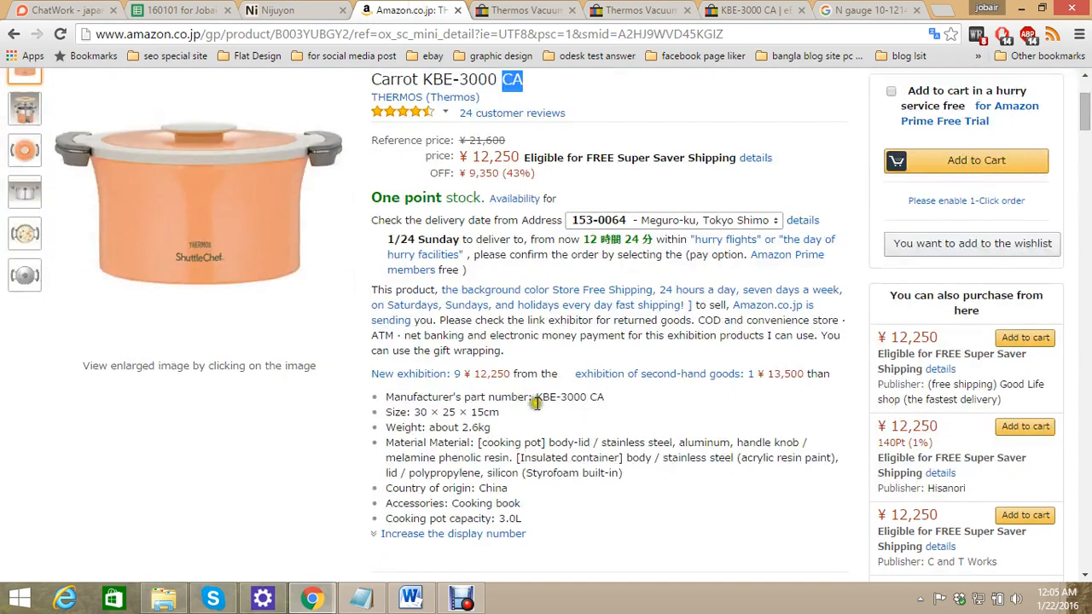
{"action": "left_click", "coordinate": [431, 534]}
{"action": "scroll", "coordinate": [429, 527], "scroll_direction": "down", "scroll_amount": 2}
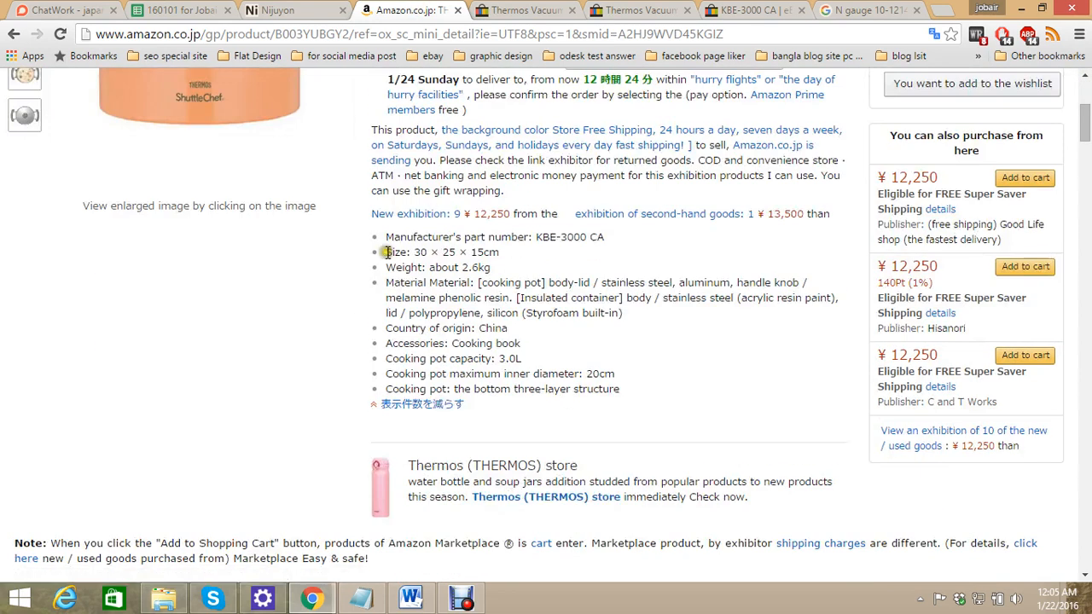
{"action": "left_click_drag", "start_coordinate": [387, 238], "coordinate": [646, 390]}
{"action": "key", "text": "ctrl+c"}
{"action": "left_click", "coordinate": [316, 8]}
{"action": "key", "text": "ctrl+v"}
Find the shipping weight in Amazon's product registration information and add "Shipping Weight 3.4 Kg" on a new line ending the description
{"action": "left_click", "coordinate": [420, 10]}
{"action": "scroll", "coordinate": [316, 341], "scroll_direction": "down", "scroll_amount": 12}
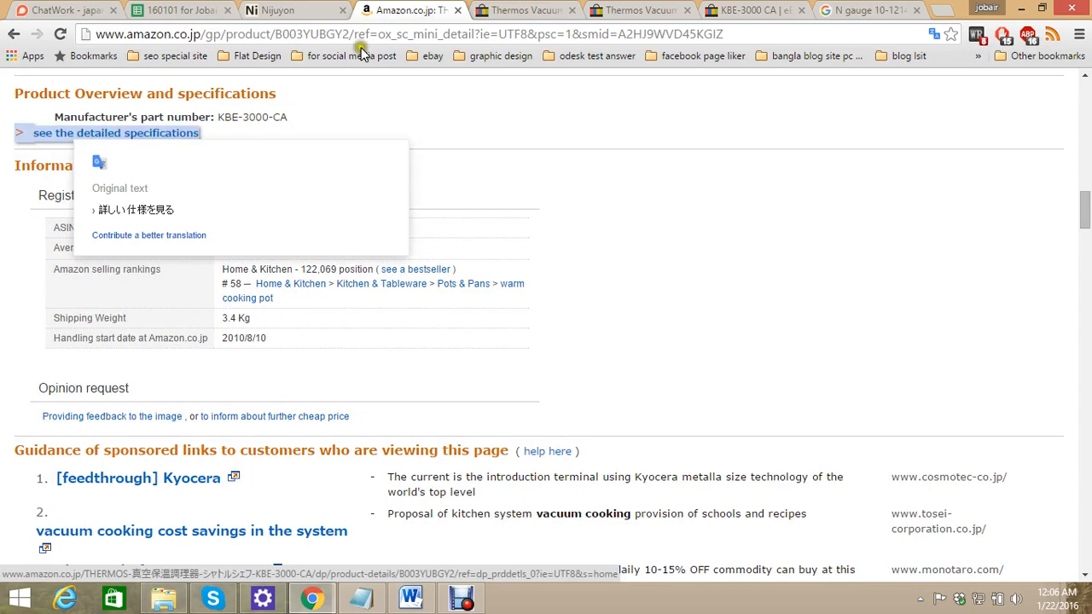
{"action": "scroll", "coordinate": [614, 271], "scroll_direction": "up", "scroll_amount": 15}
{"action": "scroll", "coordinate": [134, 495], "scroll_direction": "down", "scroll_amount": 6}
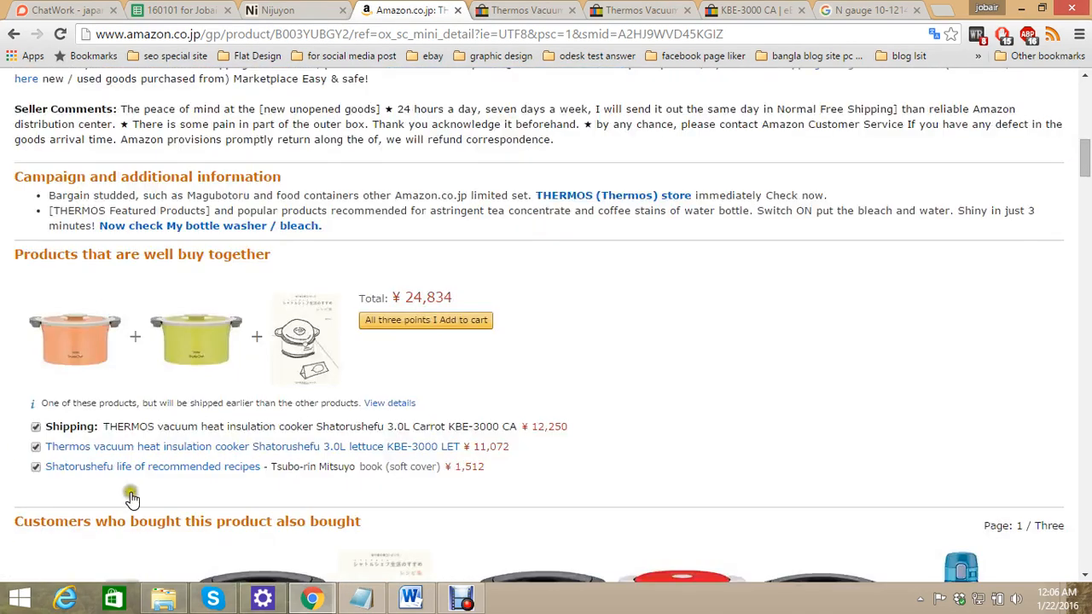
{"action": "scroll", "coordinate": [149, 476], "scroll_direction": "down", "scroll_amount": 5}
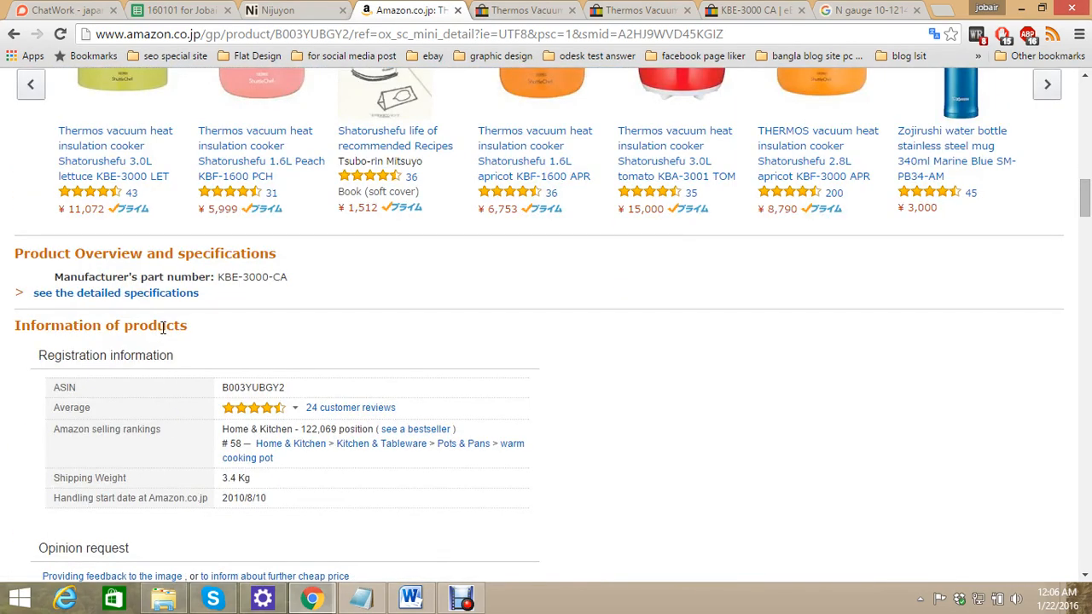
{"action": "mouse_move", "coordinate": [163, 327]}
{"action": "scroll", "coordinate": [212, 321], "scroll_direction": "up", "scroll_amount": 2}
{"action": "scroll", "coordinate": [211, 321], "scroll_direction": "up", "scroll_amount": 10}
{"action": "scroll", "coordinate": [463, 341], "scroll_direction": "down", "scroll_amount": 10}
{"action": "scroll", "coordinate": [433, 414], "scroll_direction": "down", "scroll_amount": 5}
{"action": "scroll", "coordinate": [383, 366], "scroll_direction": "up", "scroll_amount": 3}
{"action": "left_click_drag", "start_coordinate": [53, 317], "coordinate": [276, 316]}
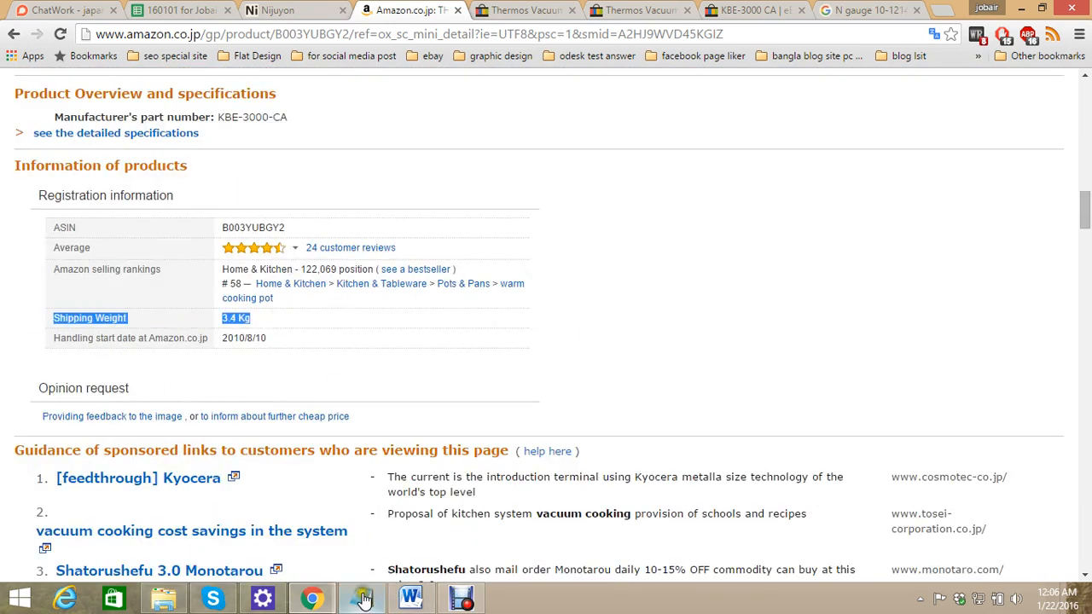
{"action": "key", "text": "ctrl+shift+Tab"}
{"action": "left_click", "coordinate": [484, 522]}
{"action": "key", "text": "Return"}
{"action": "key", "text": "ctrl+v"}
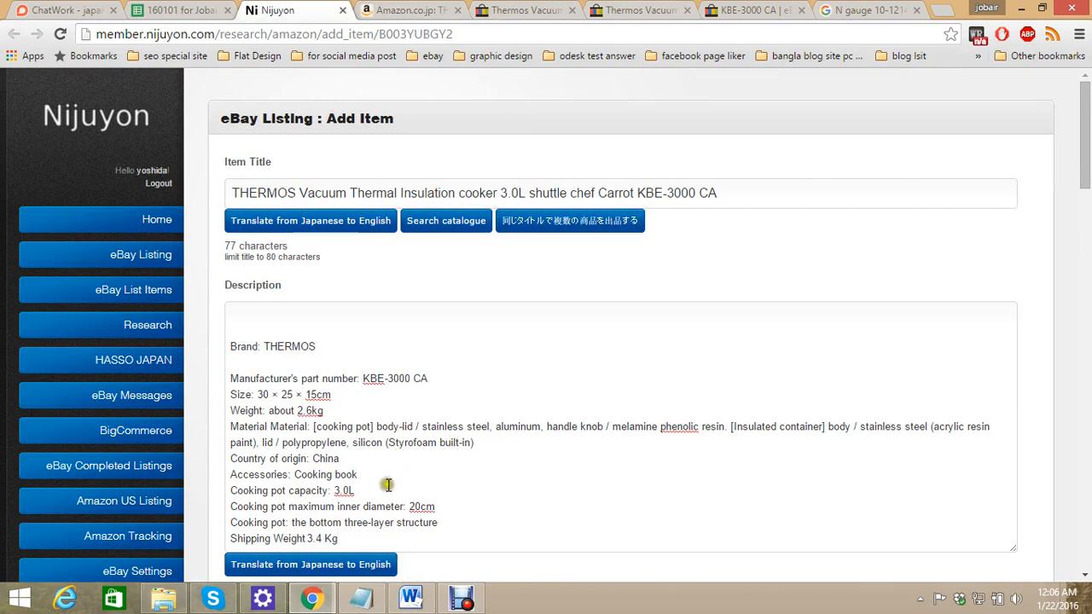
Close the wide gap before "3.4 Kg" in the shipping weight line and delete the "Country of origin: China" line
{"action": "left_click", "coordinate": [311, 535]}
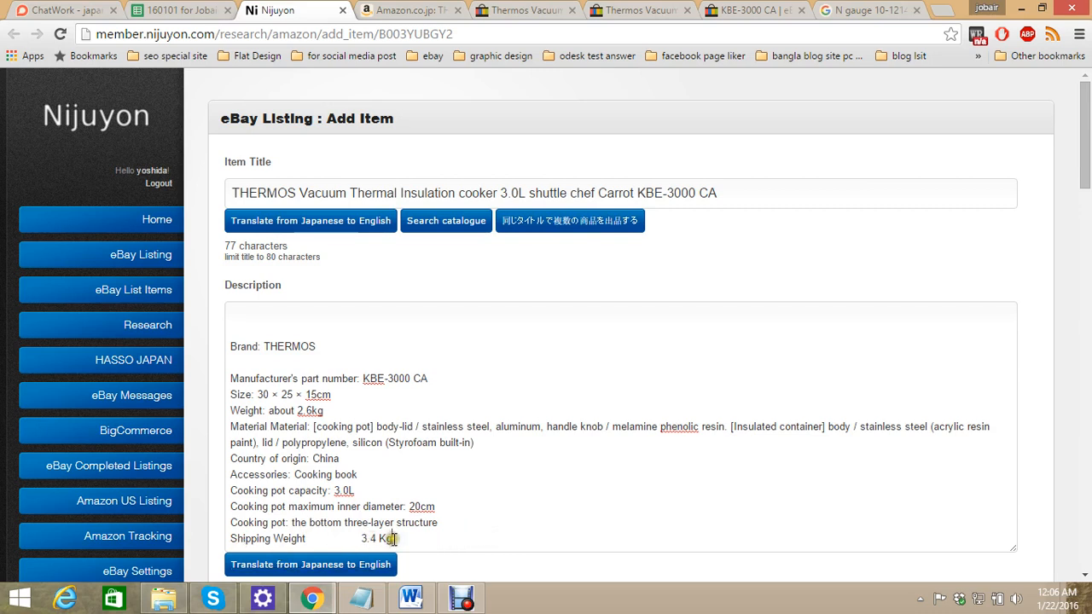
{"action": "left_click_drag", "start_coordinate": [359, 539], "coordinate": [306, 539]}
{"action": "key", "text": "BackSpace"}
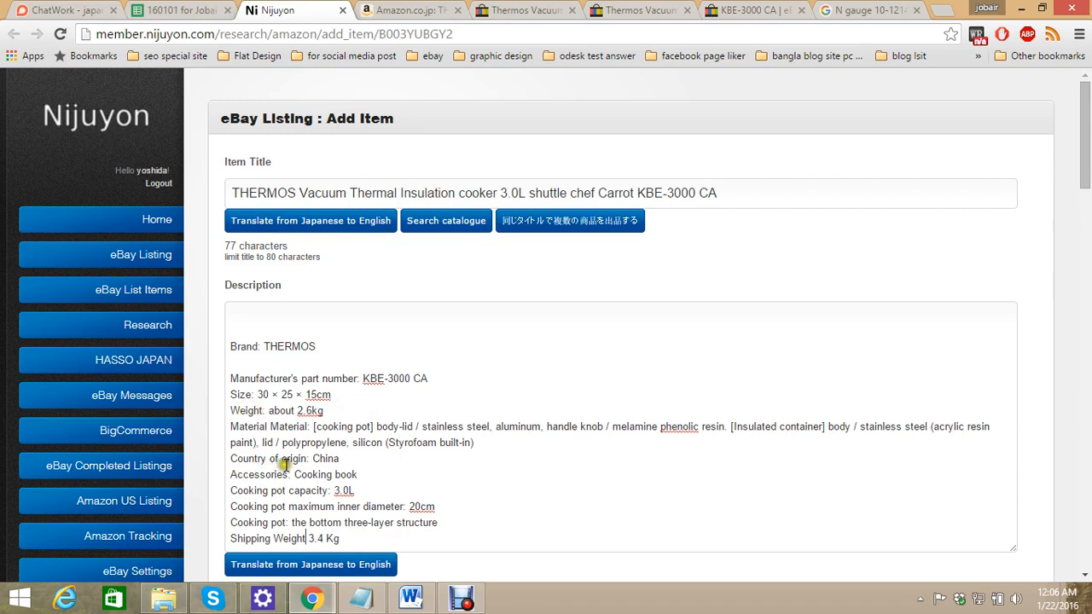
{"action": "mouse_move", "coordinate": [340, 460]}
{"action": "left_mouse_down"}
{"action": "mouse_move", "coordinate": [246, 441]}
{"action": "mouse_move", "coordinate": [229, 459]}
{"action": "left_mouse_up"}
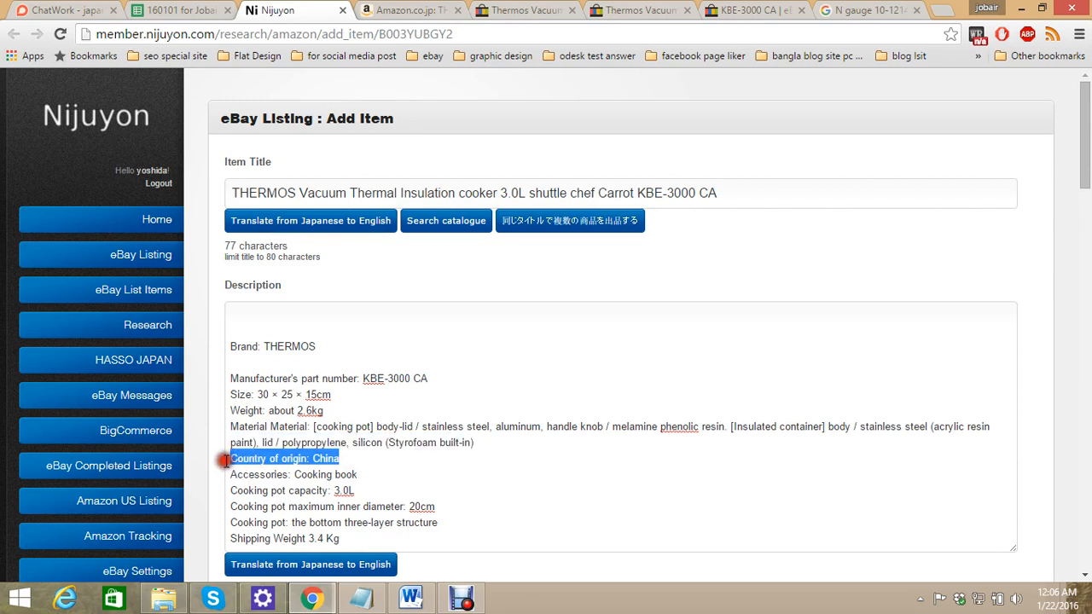
{"action": "key", "text": "BackSpace"}
{"action": "key", "text": "BackSpace"}
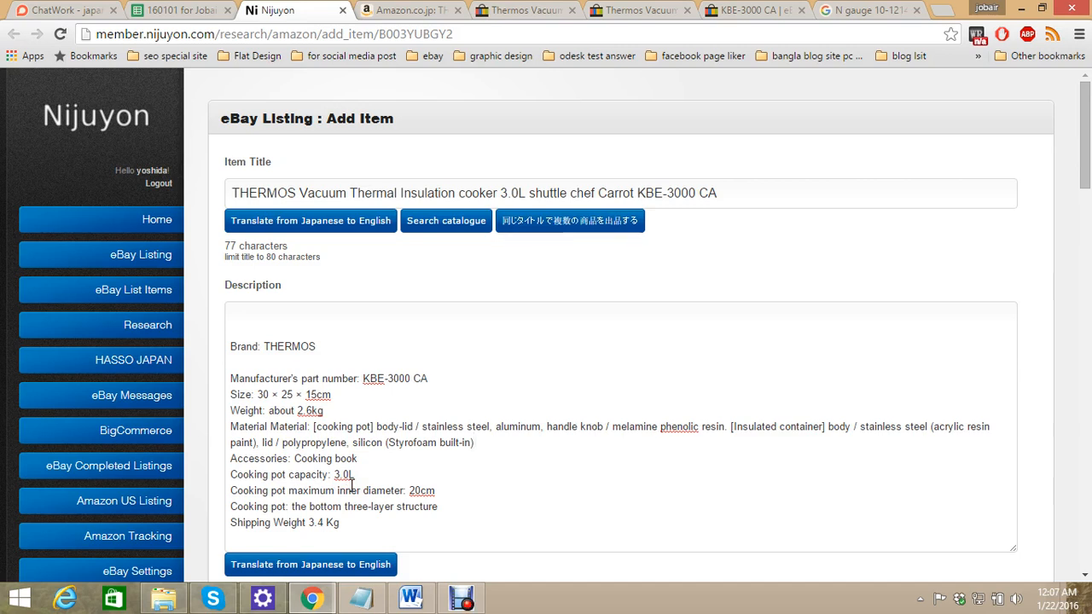
Check the Amazon product page and shorten "Manufacturer's part number" to "Manufacturer part number" in the description
{"action": "left_click", "coordinate": [409, 10]}
{"action": "scroll", "coordinate": [499, 376], "scroll_direction": "up", "scroll_amount": 20}
{"action": "left_click", "coordinate": [282, 11]}
{"action": "left_click", "coordinate": [298, 378]}
{"action": "key", "text": "BackSpace"}
{"action": "key", "text": "BackSpace"}
{"action": "key", "text": "BackSpace"}
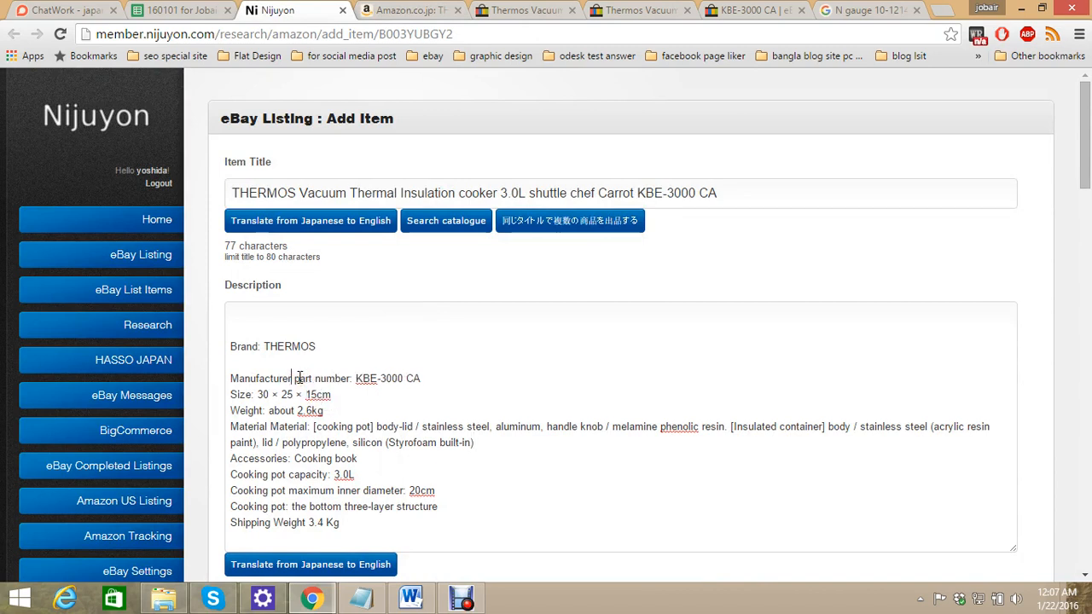
Place the part number line directly under the brand line and insert a blank line before the size
{"action": "left_click", "coordinate": [231, 361]}
{"action": "key", "text": "BackSpace"}
{"action": "left_click", "coordinate": [435, 362]}
{"action": "key", "text": "Return"}
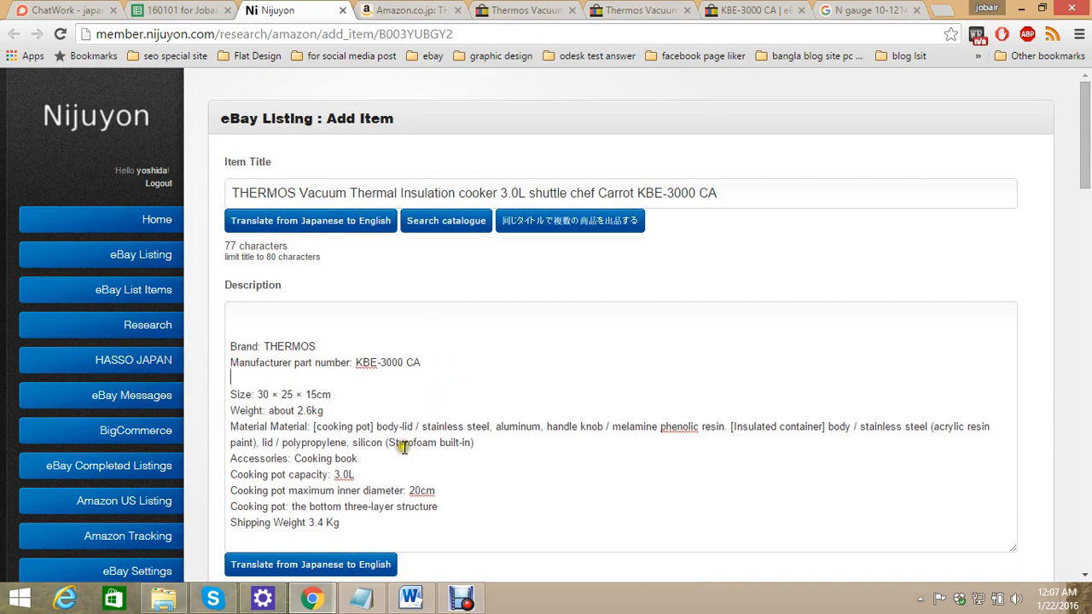
Copy the template text from "Note*" through "[JO]" in the Word document and paste it at the end of the listing description
{"action": "scroll", "coordinate": [403, 447], "scroll_direction": "down", "scroll_amount": 1}
{"action": "left_click", "coordinate": [412, 601]}
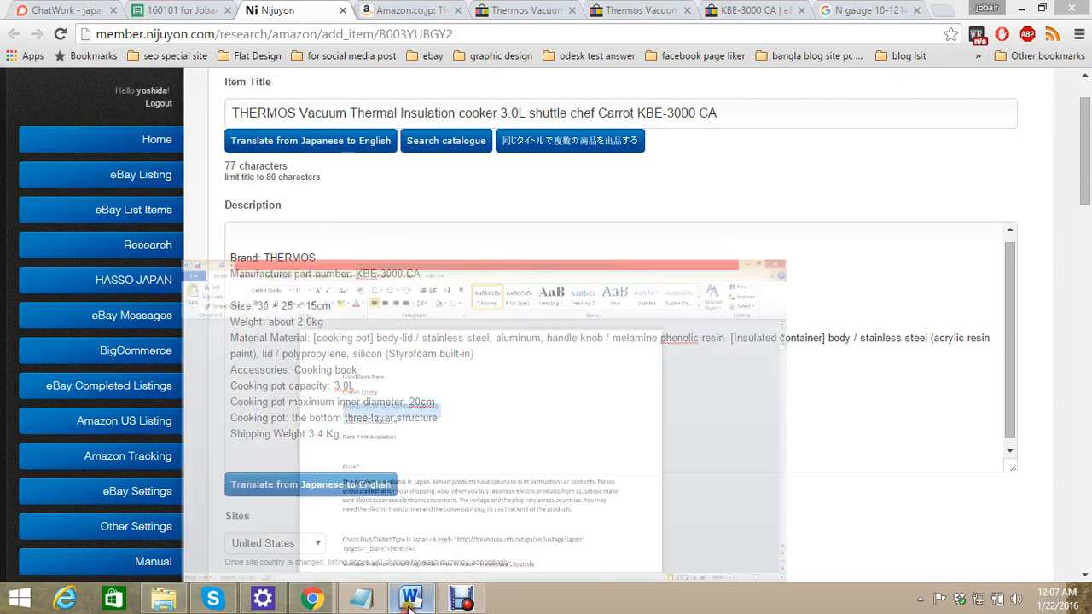
{"action": "scroll", "coordinate": [413, 471], "scroll_direction": "down", "scroll_amount": 1}
{"action": "left_click_drag", "start_coordinate": [288, 336], "coordinate": [382, 496]}
{"action": "scroll", "coordinate": [407, 373], "scroll_direction": "down", "scroll_amount": 3}
{"action": "key", "text": "ctrl+c"}
{"action": "left_click", "coordinate": [312, 600]}
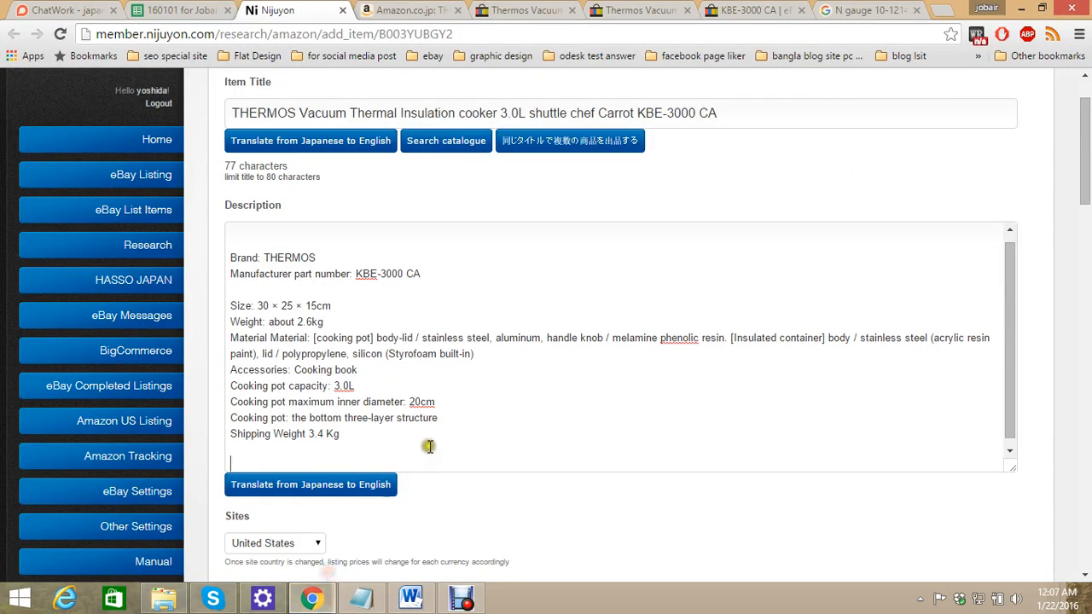
{"action": "key", "text": "ctrl+v"}
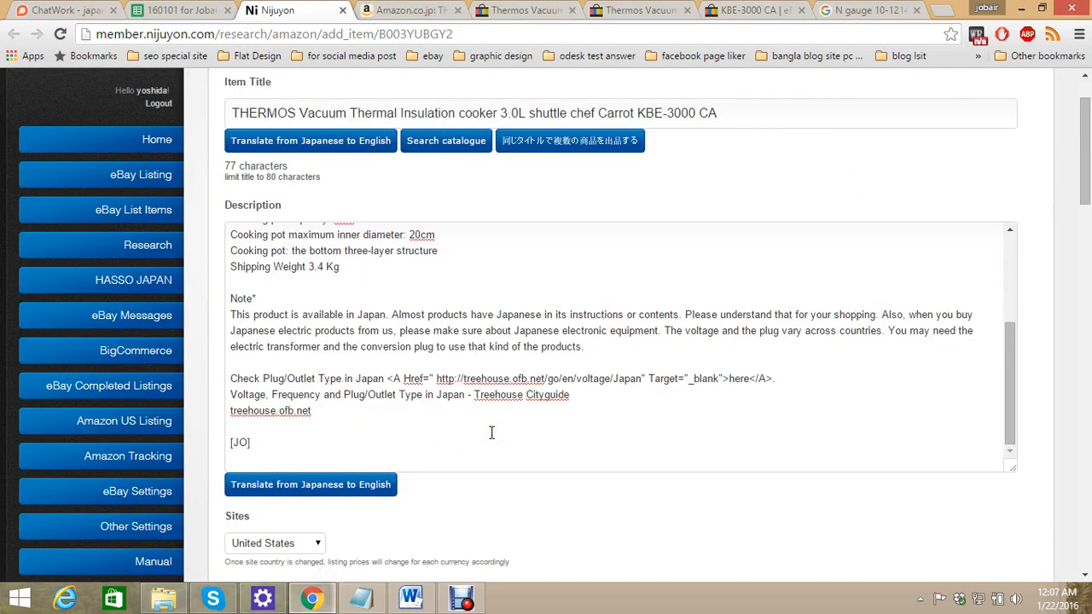
Copy "Condition: New" from the Word template and paste it as the first line of the listing description
{"action": "scroll", "coordinate": [482, 432], "scroll_direction": "up", "scroll_amount": 2}
{"action": "scroll", "coordinate": [402, 371], "scroll_direction": "down", "scroll_amount": 2}
{"action": "scroll", "coordinate": [316, 382], "scroll_direction": "up", "scroll_amount": 6}
{"action": "left_click", "coordinate": [237, 311]}
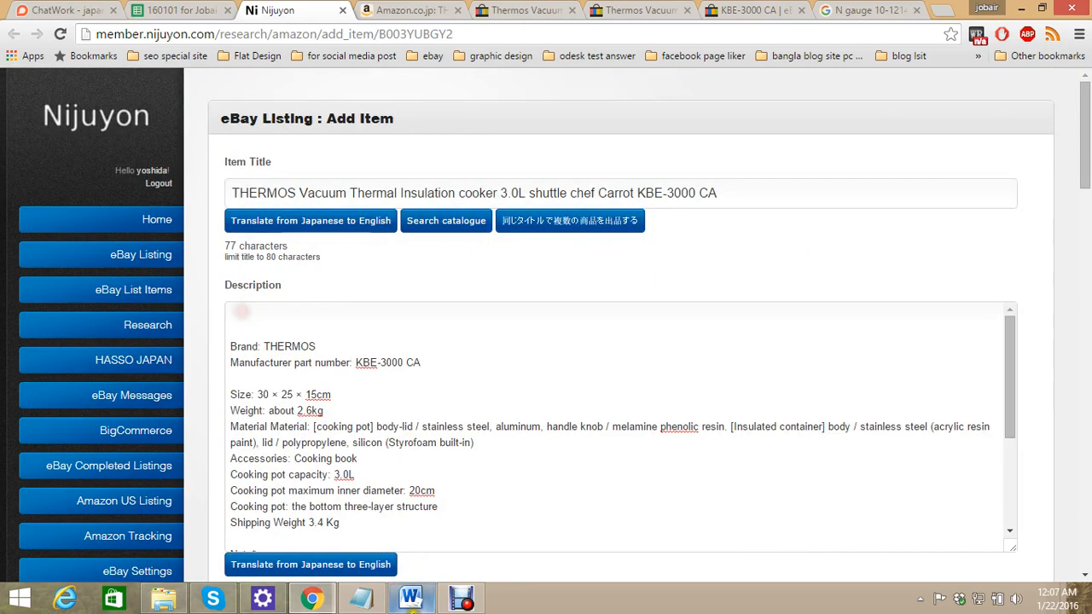
{"action": "left_click", "coordinate": [412, 600]}
{"action": "left_click_drag", "start_coordinate": [390, 182], "coordinate": [286, 179]}
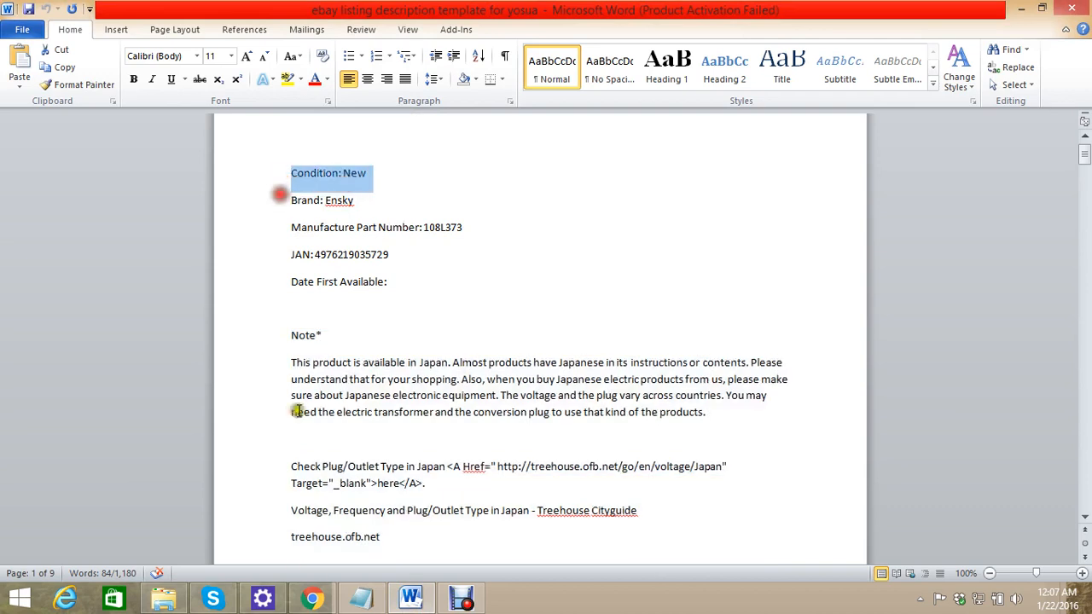
{"action": "key", "text": "ctrl+c"}
{"action": "left_click", "coordinate": [313, 599]}
{"action": "key", "text": "ctrl+v"}
{"action": "double_click", "coordinate": [282, 350]}
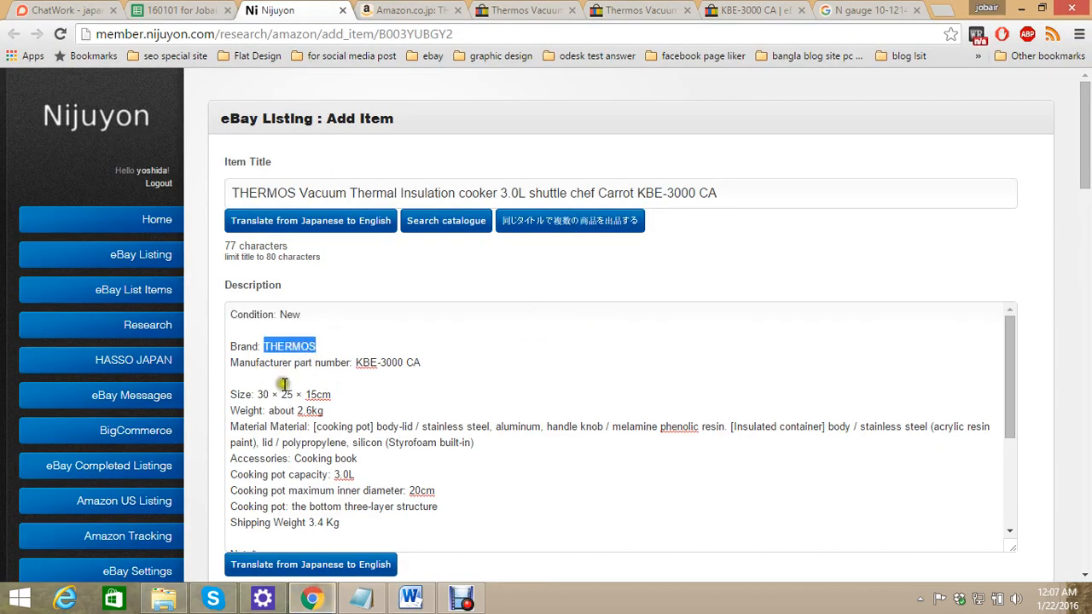
Copy the item price from the THERMOS KBE-3000 CA Amazon product page and switch to the research spreadsheet
{"action": "left_click", "coordinate": [186, 10]}
{"action": "left_click", "coordinate": [403, 10]}
{"action": "scroll", "coordinate": [539, 316], "scroll_direction": "up", "scroll_amount": 3}
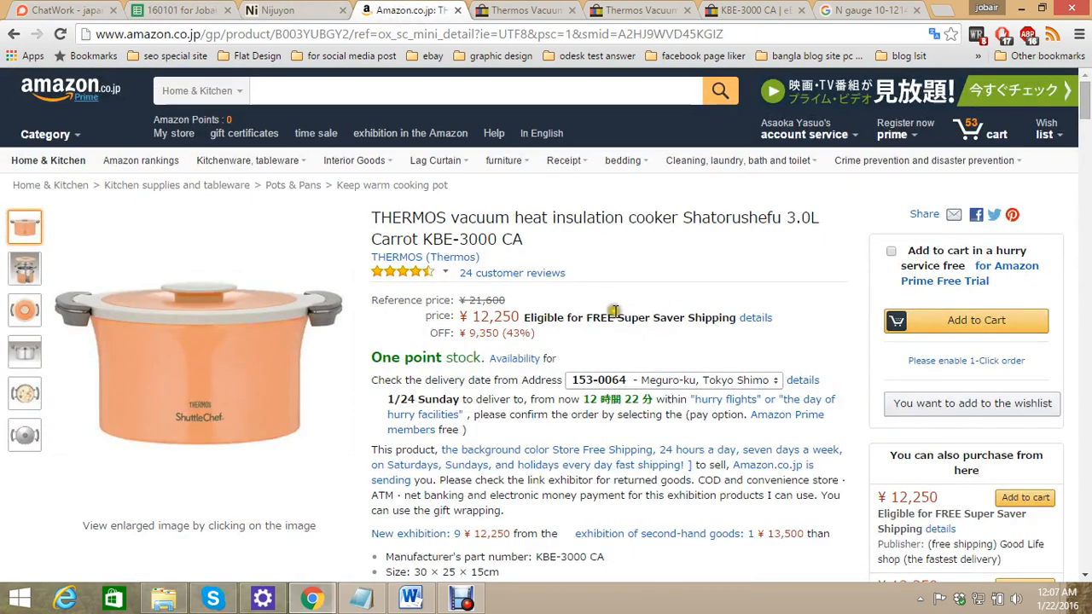
{"action": "double_click", "coordinate": [495, 316]}
{"action": "left_click", "coordinate": [174, 17]}
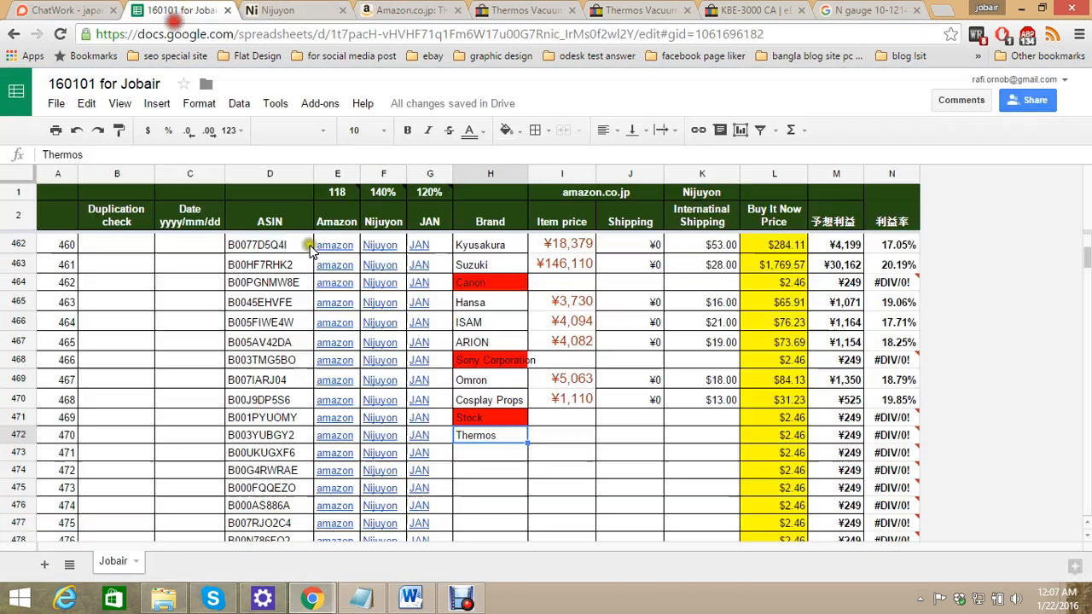
Open the JAN lookup page for the Thermos row B003YUBGY2 and return to the spreadsheet
{"action": "left_click", "coordinate": [418, 438]}
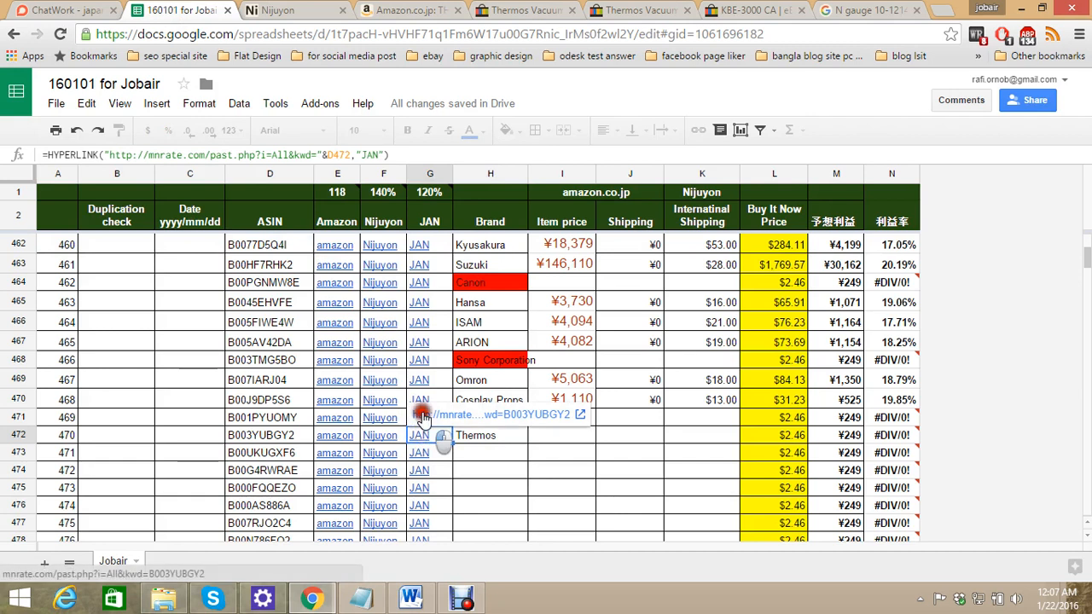
{"action": "left_click", "coordinate": [424, 416]}
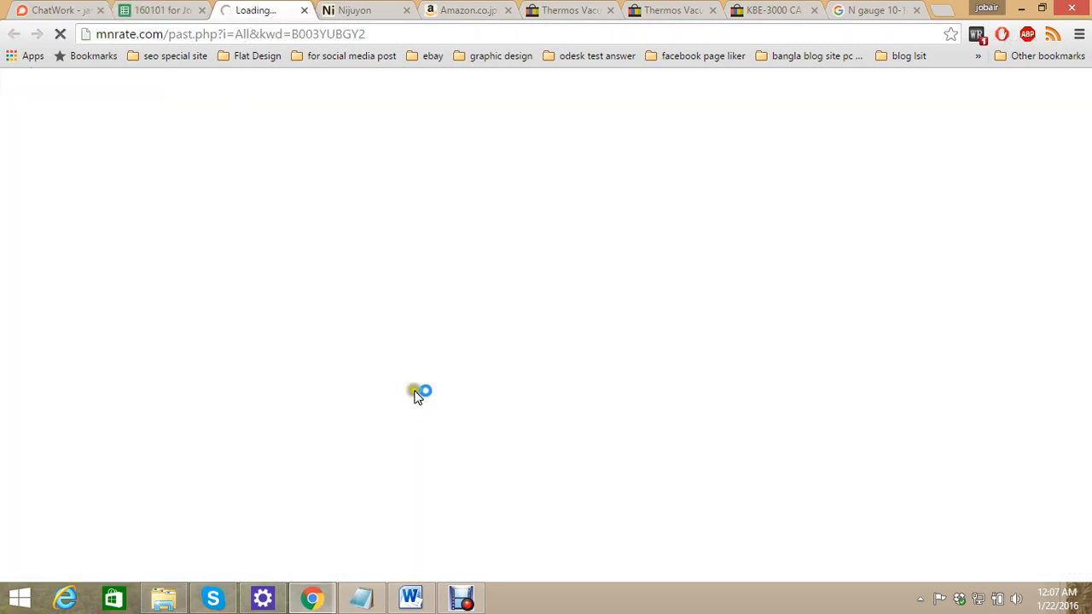
{"action": "left_click", "coordinate": [345, 11]}
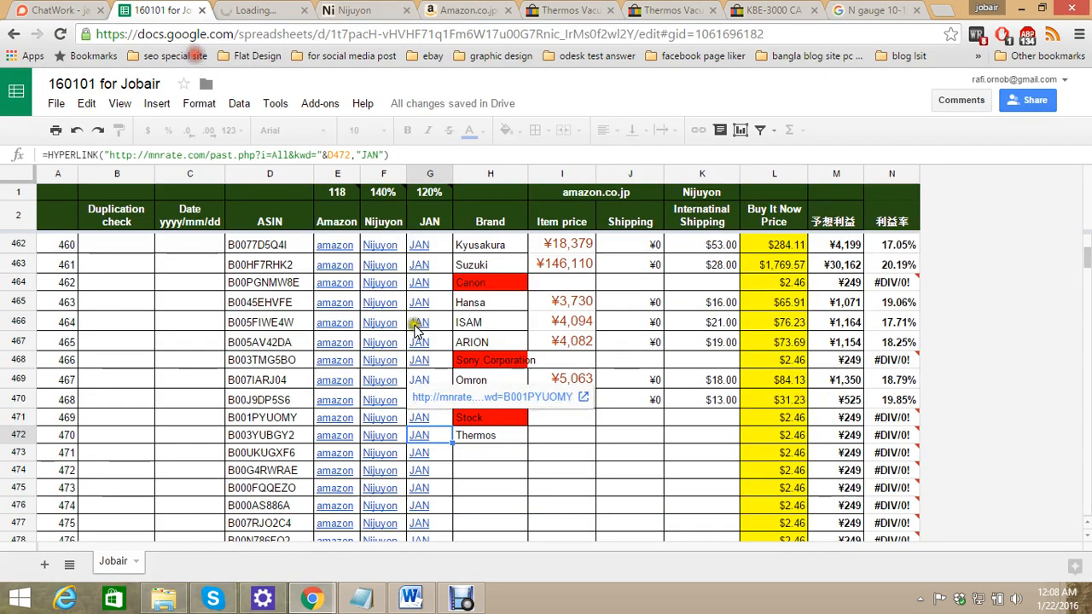
{"action": "left_click", "coordinate": [168, 10]}
{"action": "left_click", "coordinate": [553, 435]}
{"action": "key", "text": "ctrl+v"}
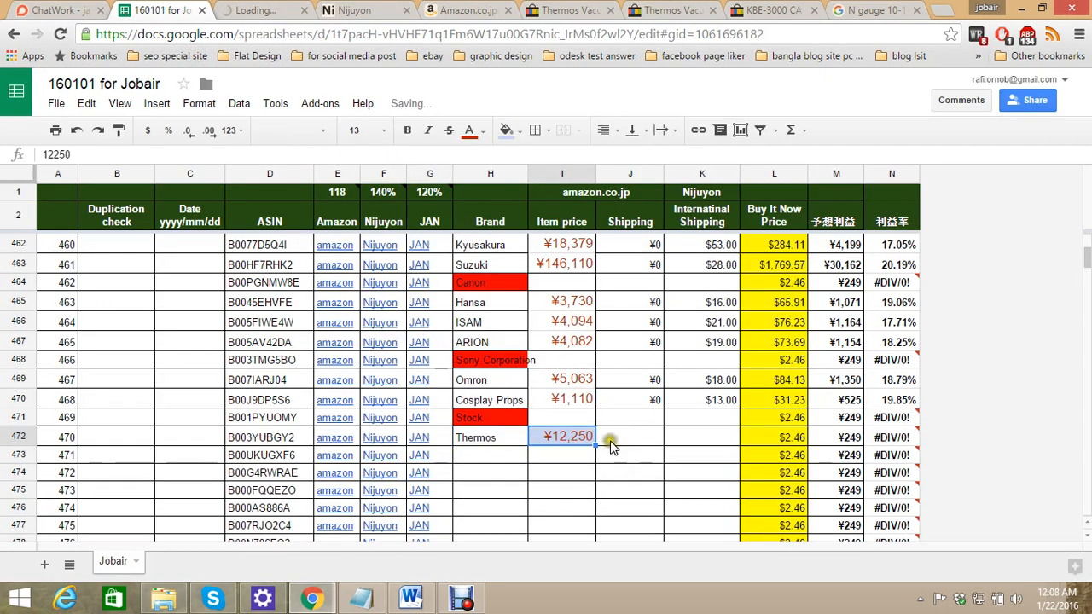
{"action": "left_click", "coordinate": [612, 437]}
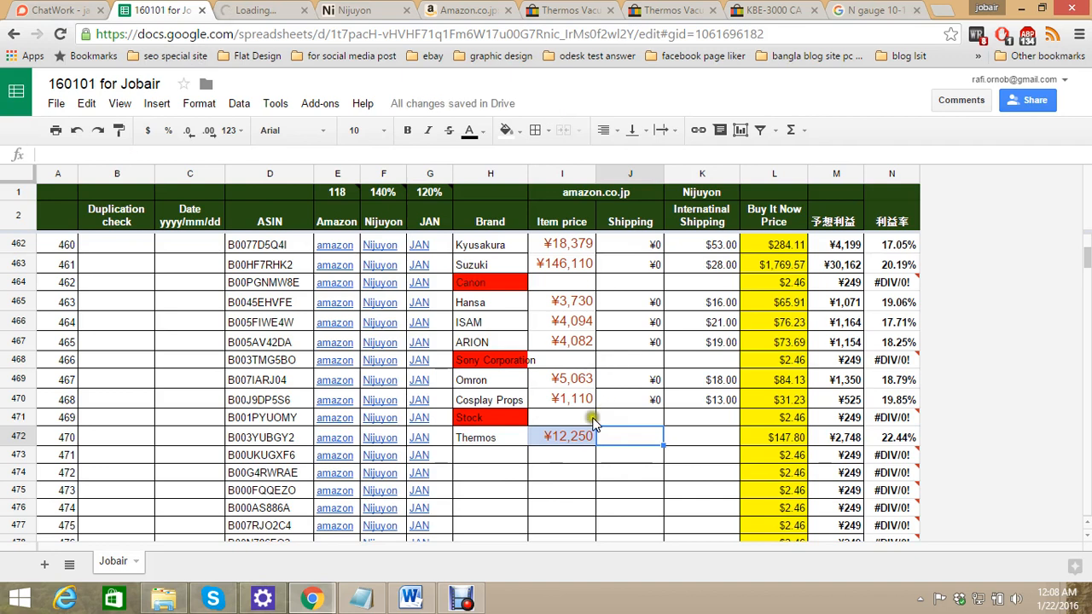
{"action": "left_click", "coordinate": [570, 439]}
{"action": "key", "text": "Delete"}
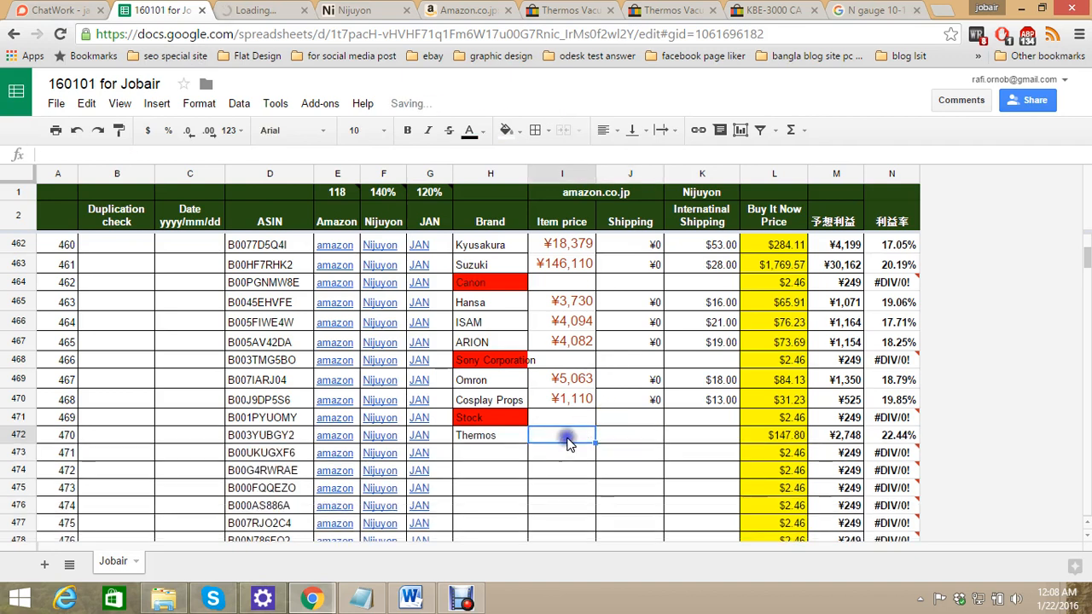
Paste the copied 12,250 price as values only into the Thermos row's item price cell
{"action": "right_click", "coordinate": [570, 438]}
{"action": "left_click", "coordinate": [709, 209]}
{"action": "left_click", "coordinate": [739, 219]}
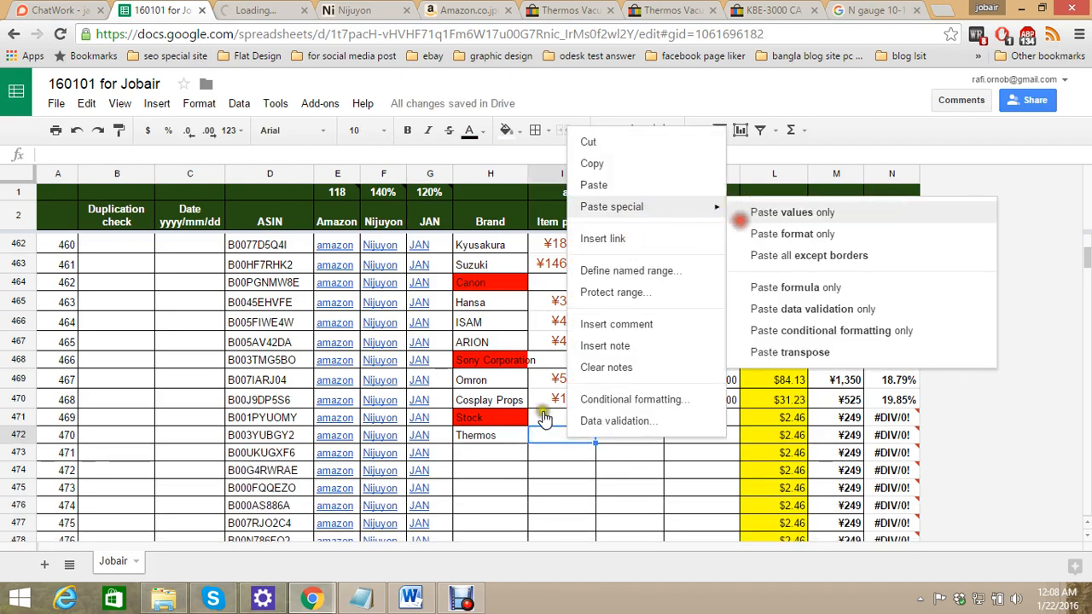
Check the shipping terms on the Amazon page and set the Thermos row's shipping to 0
{"action": "left_click", "coordinate": [619, 436]}
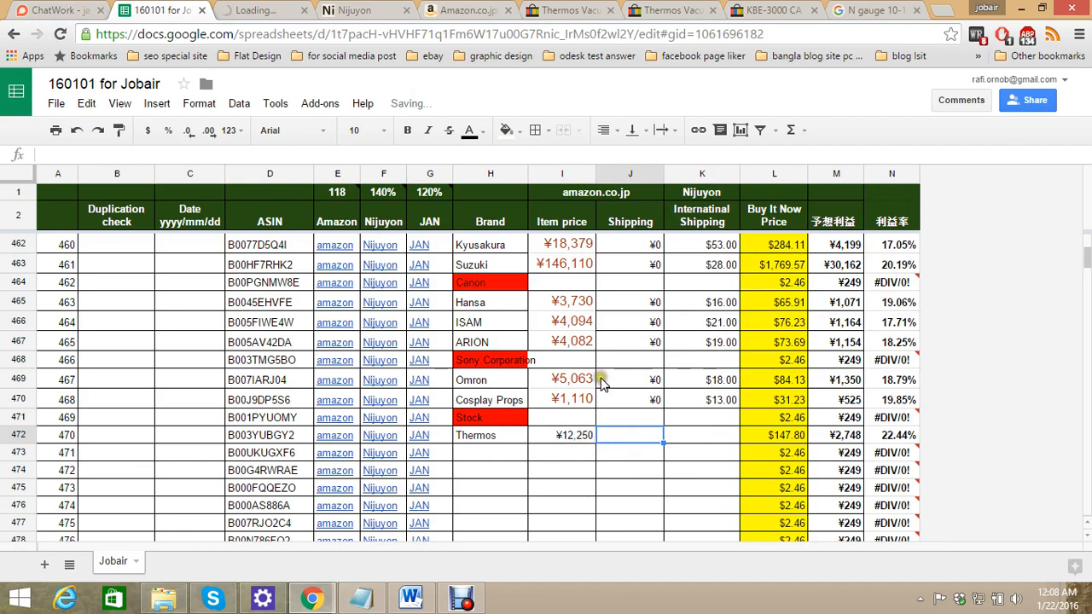
{"action": "left_click", "coordinate": [467, 10]}
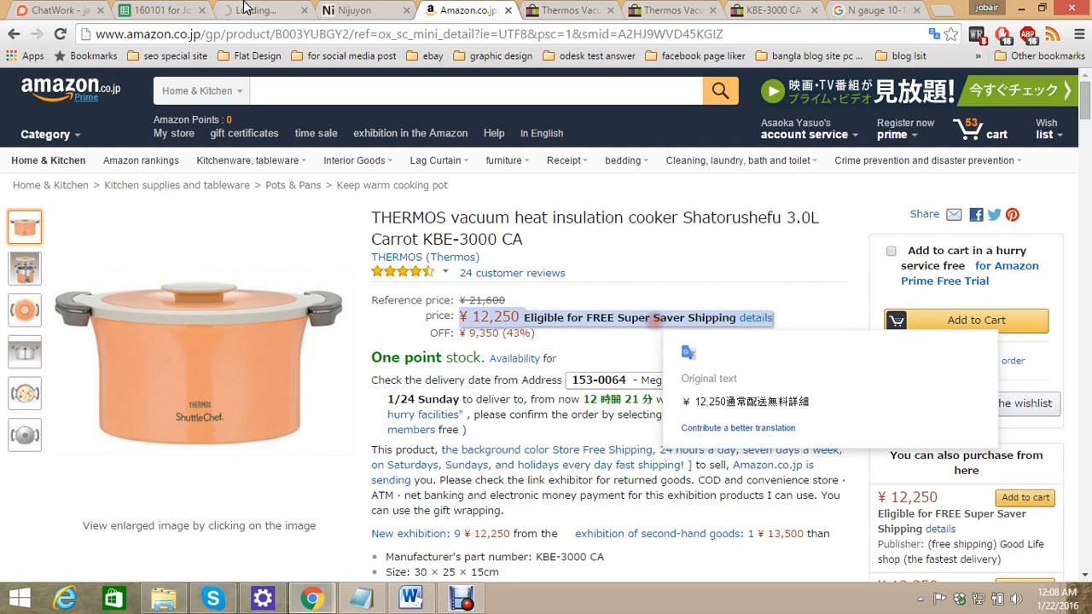
{"action": "left_click", "coordinate": [158, 9]}
{"action": "type", "text": "0"}
{"action": "key", "text": "Tab"}
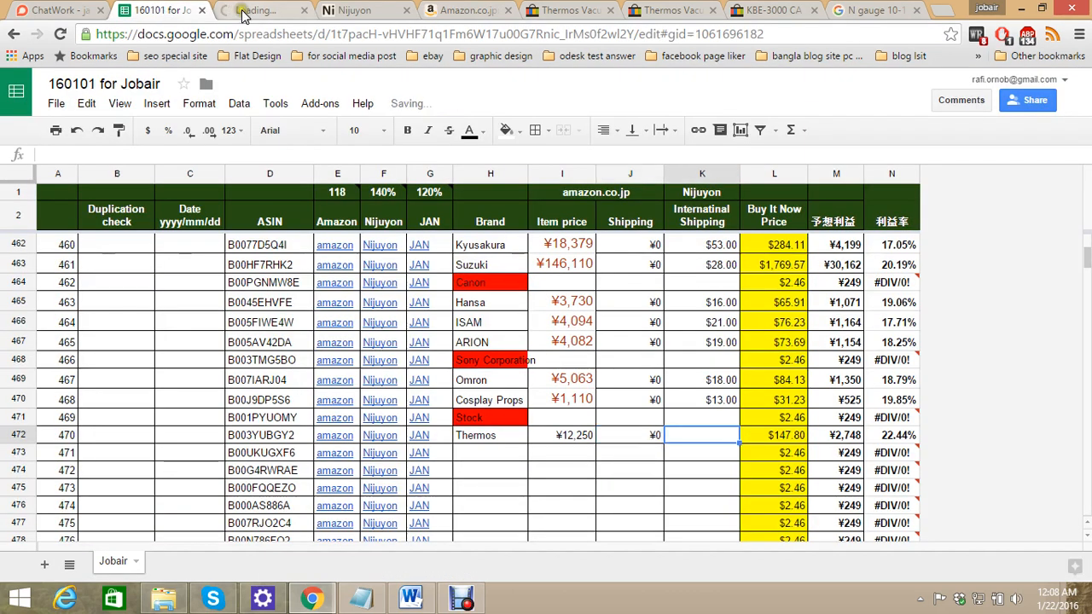
{"action": "left_click", "coordinate": [256, 9]}
{"action": "left_click", "coordinate": [154, 9]}
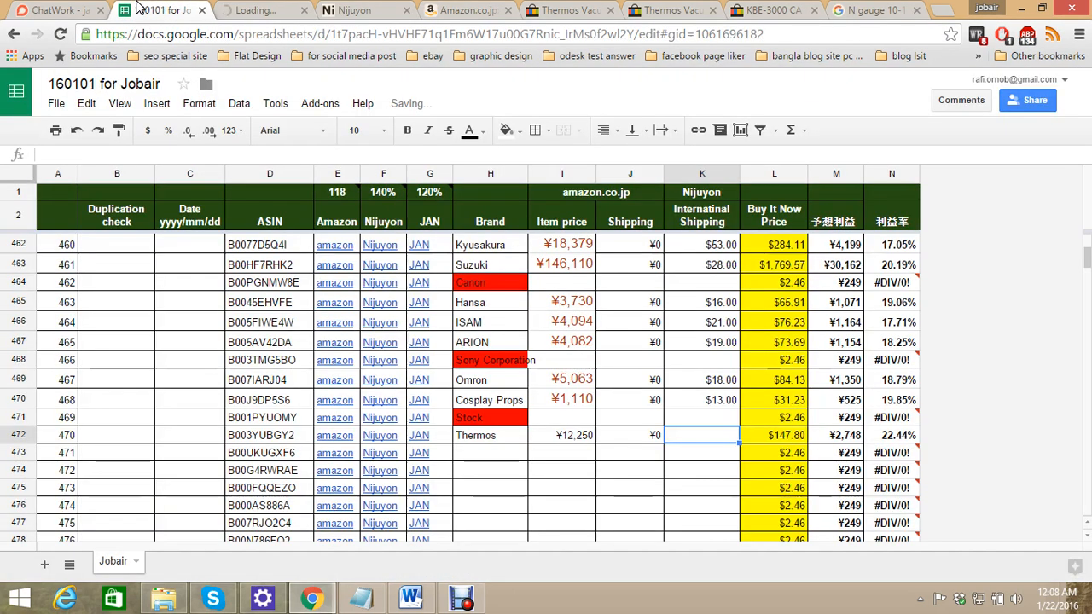
{"action": "left_click", "coordinate": [565, 10]}
{"action": "scroll", "coordinate": [569, 241], "scroll_direction": "down", "scroll_amount": 2}
{"action": "scroll", "coordinate": [567, 245], "scroll_direction": "down", "scroll_amount": 10}
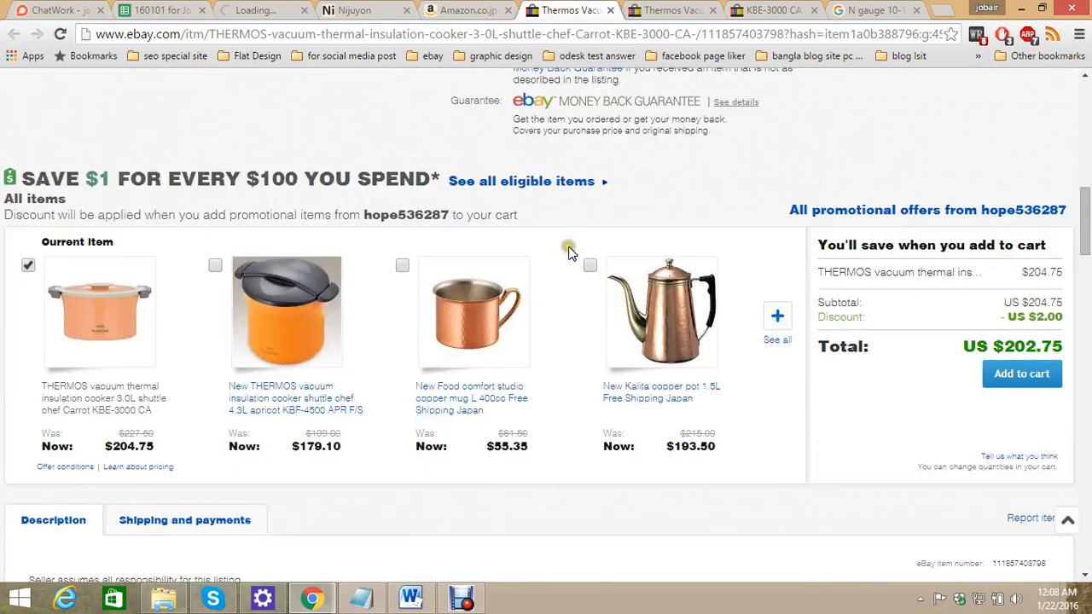
{"action": "scroll", "coordinate": [531, 278], "scroll_direction": "up", "scroll_amount": 4}
{"action": "left_click", "coordinate": [253, 9]}
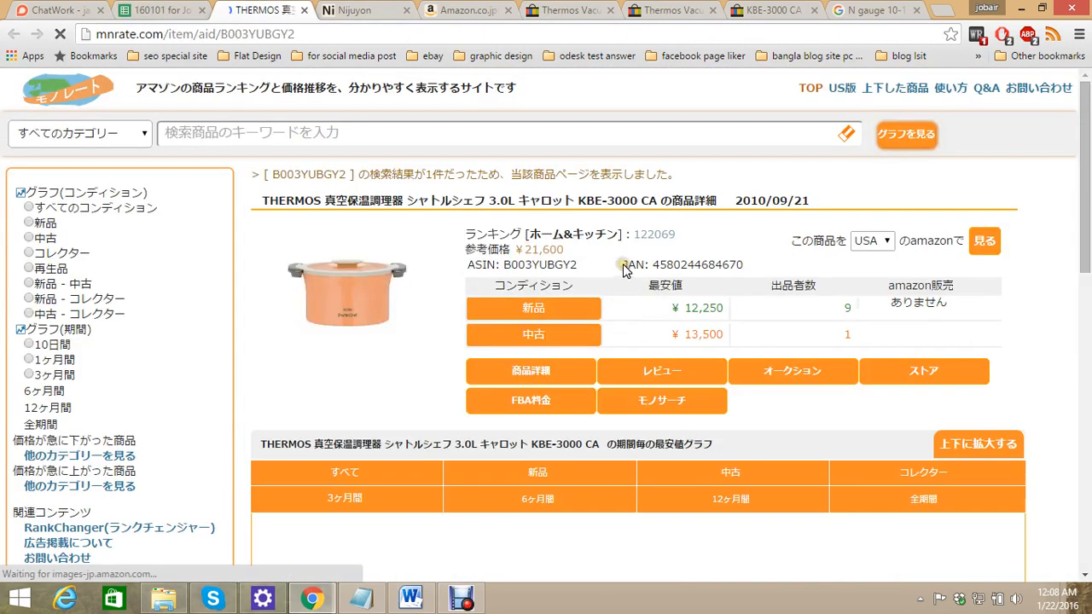
{"action": "left_click_drag", "start_coordinate": [623, 269], "coordinate": [753, 267]}
{"action": "key", "text": "ctrl+c"}
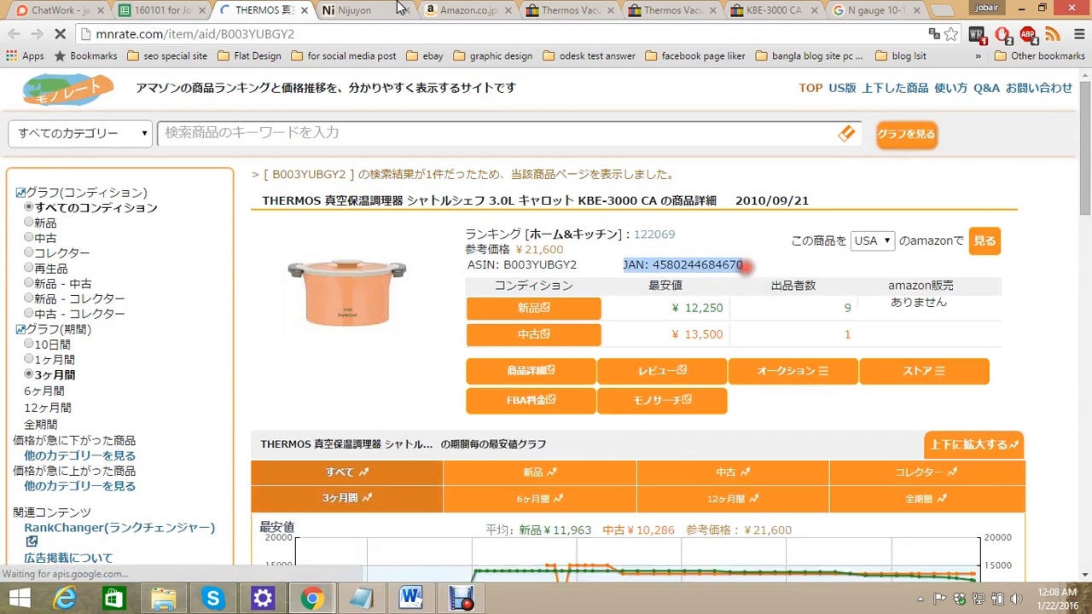
{"action": "left_click", "coordinate": [399, 8]}
{"action": "left_click", "coordinate": [248, 375]}
{"action": "key", "text": "Return"}
{"action": "key", "text": "ctrl+v"}
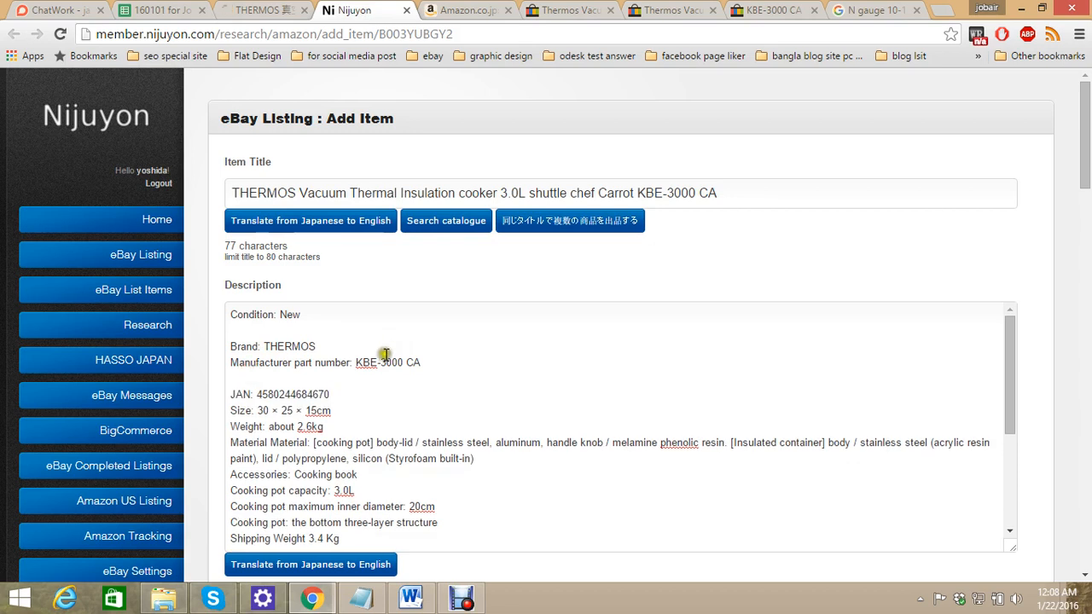
{"action": "key", "text": "Return"}
{"action": "left_click", "coordinate": [239, 378]}
{"action": "key", "text": "BackSpace"}
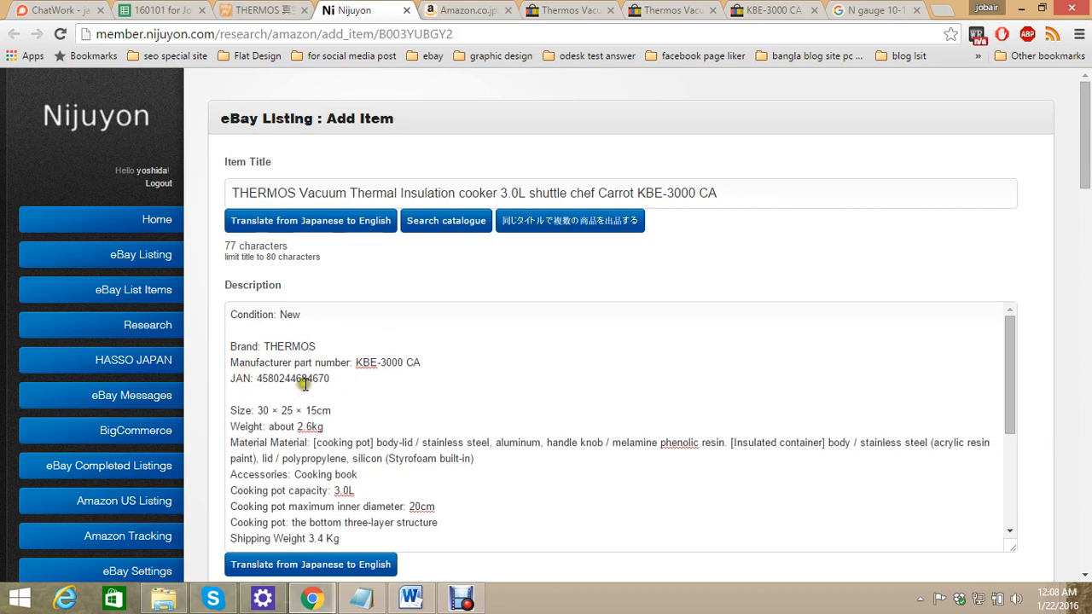
Review the whole listing description through the closing "[JO]" and the site, category and condition fields below it
{"action": "scroll", "coordinate": [557, 407], "scroll_direction": "down", "scroll_amount": 2}
{"action": "scroll", "coordinate": [558, 383], "scroll_direction": "up", "scroll_amount": 2}
{"action": "scroll", "coordinate": [563, 435], "scroll_direction": "down", "scroll_amount": 2}
{"action": "scroll", "coordinate": [565, 424], "scroll_direction": "up", "scroll_amount": 2}
{"action": "scroll", "coordinate": [515, 378], "scroll_direction": "down", "scroll_amount": 4}
{"action": "scroll", "coordinate": [517, 401], "scroll_direction": "down", "scroll_amount": 1}
{"action": "scroll", "coordinate": [503, 368], "scroll_direction": "up", "scroll_amount": 2}
{"action": "scroll", "coordinate": [288, 258], "scroll_direction": "up", "scroll_amount": 2}
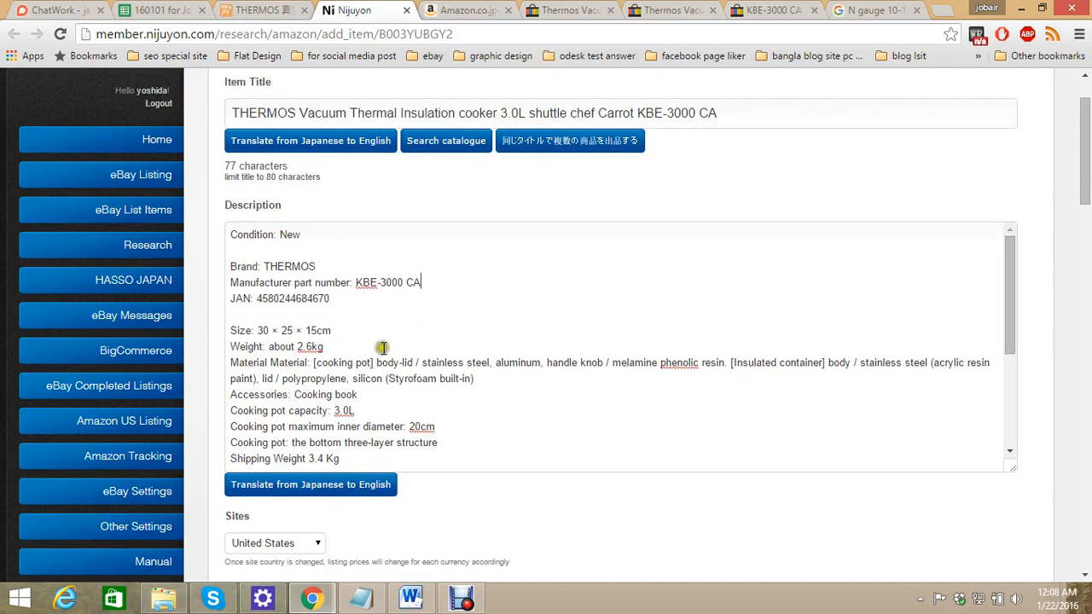
{"action": "scroll", "coordinate": [386, 353], "scroll_direction": "down", "scroll_amount": 1}
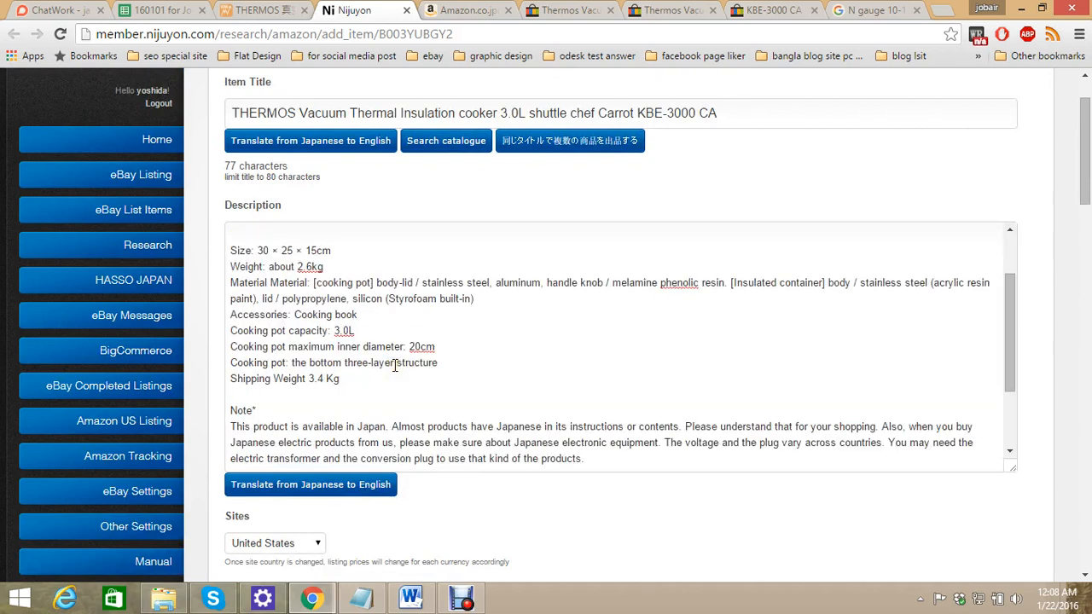
{"action": "scroll", "coordinate": [426, 410], "scroll_direction": "down", "scroll_amount": 1}
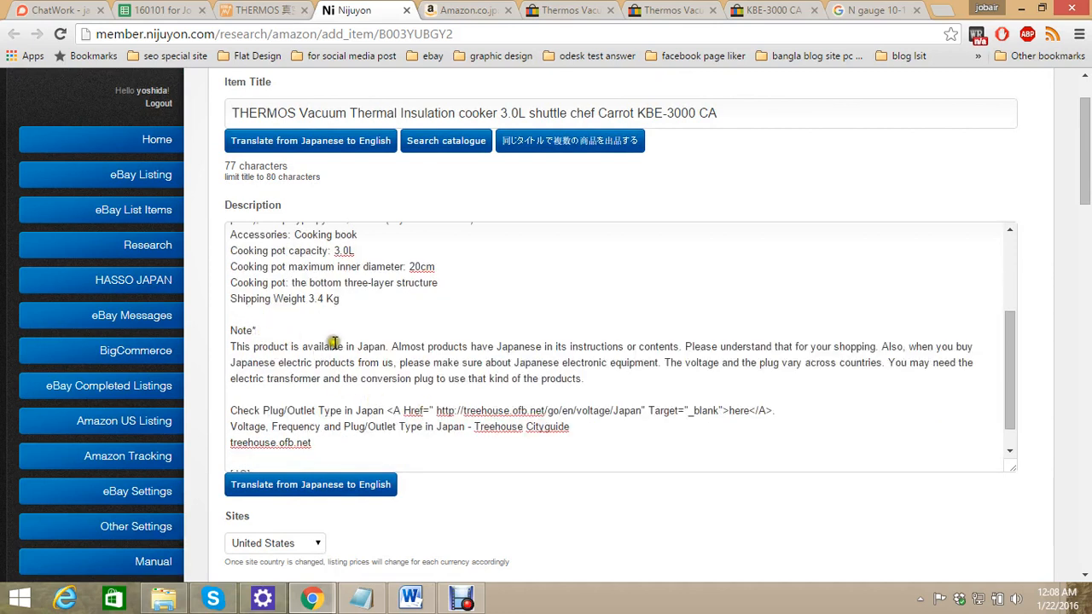
{"action": "scroll", "coordinate": [334, 343], "scroll_direction": "down", "scroll_amount": 3}
{"action": "scroll", "coordinate": [536, 372], "scroll_direction": "up", "scroll_amount": 7}
{"action": "scroll", "coordinate": [1016, 381], "scroll_direction": "down", "scroll_amount": 8}
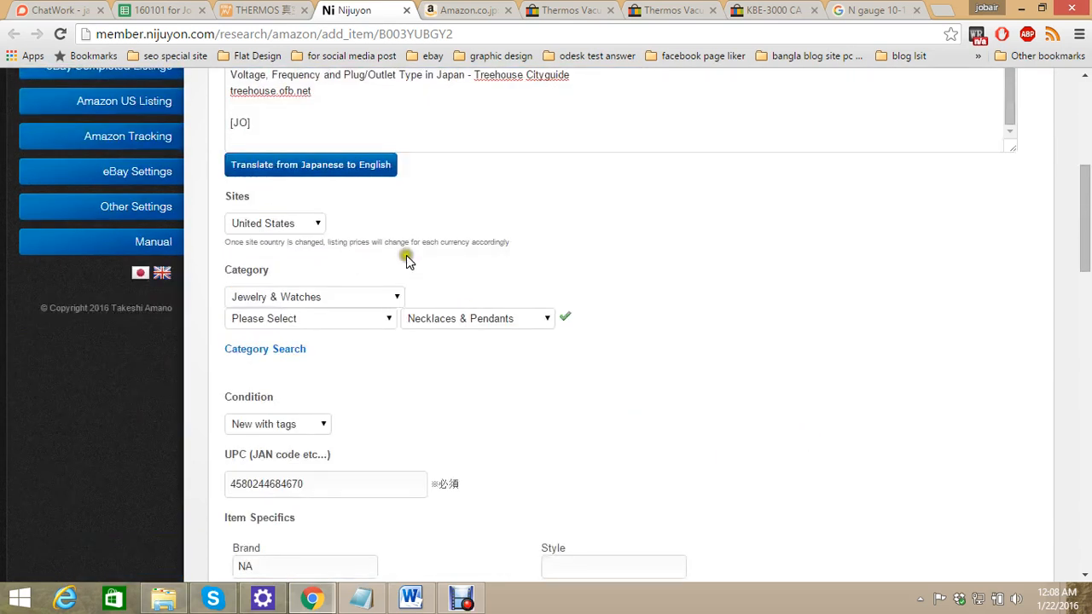
Look up the eBay category path of the THERMOS Carrot KBE-3000 CA listings as a reference for the category field
{"action": "left_click", "coordinate": [324, 299]}
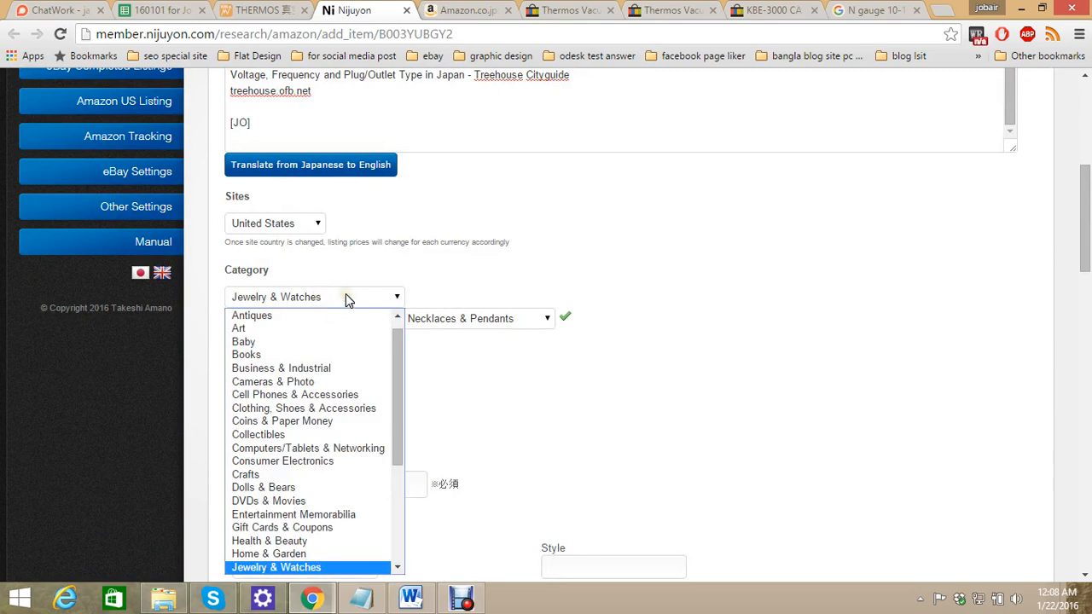
{"action": "left_click", "coordinate": [569, 10]}
{"action": "scroll", "coordinate": [622, 282], "scroll_direction": "up", "scroll_amount": 9}
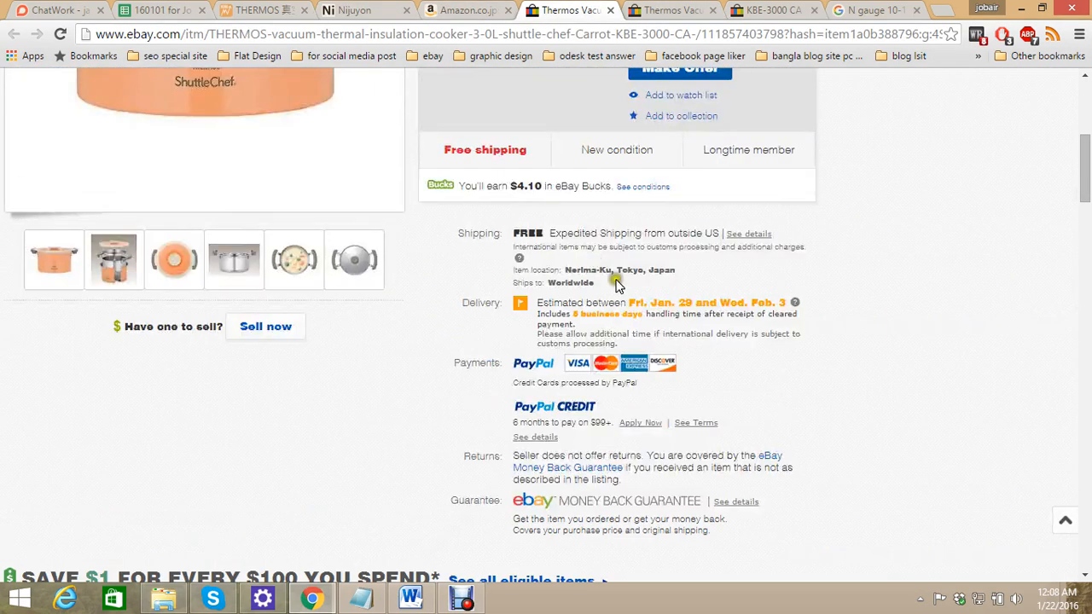
{"action": "scroll", "coordinate": [651, 283], "scroll_direction": "up", "scroll_amount": 1}
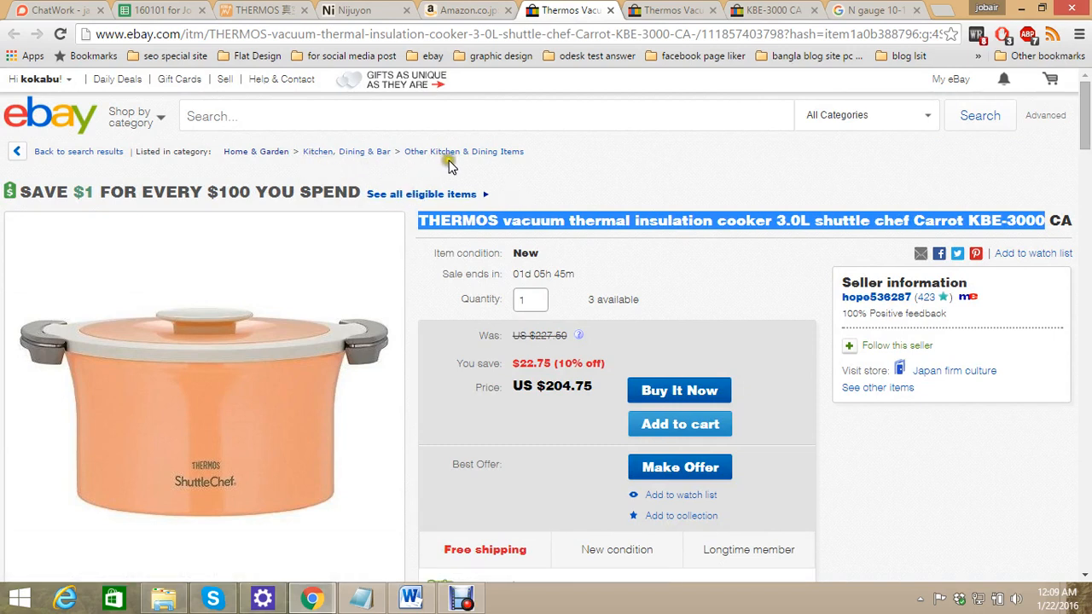
{"action": "left_click", "coordinate": [678, 9]}
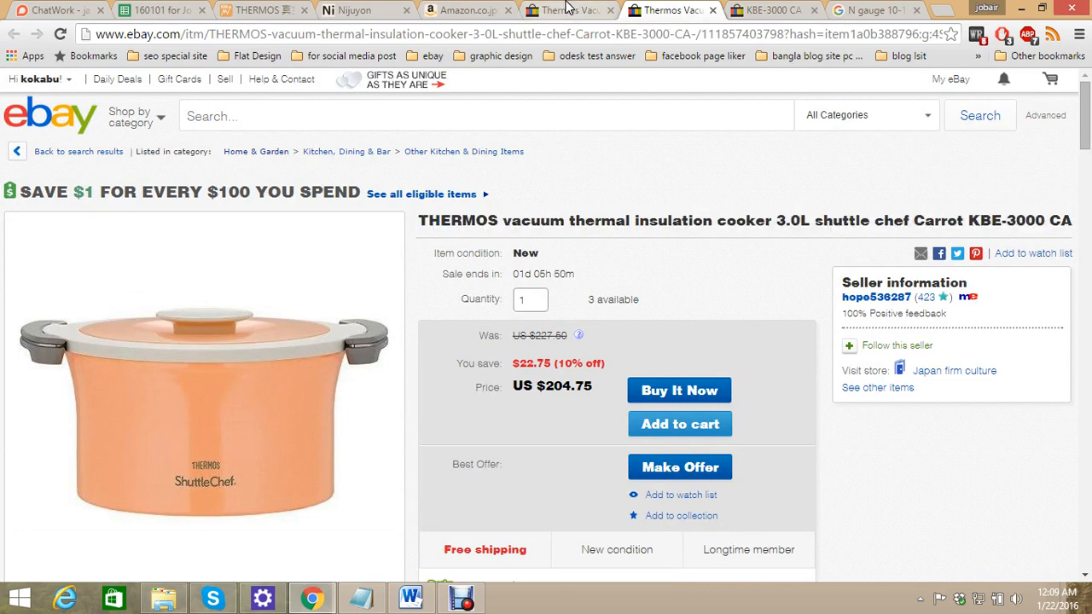
{"action": "left_click", "coordinate": [567, 8]}
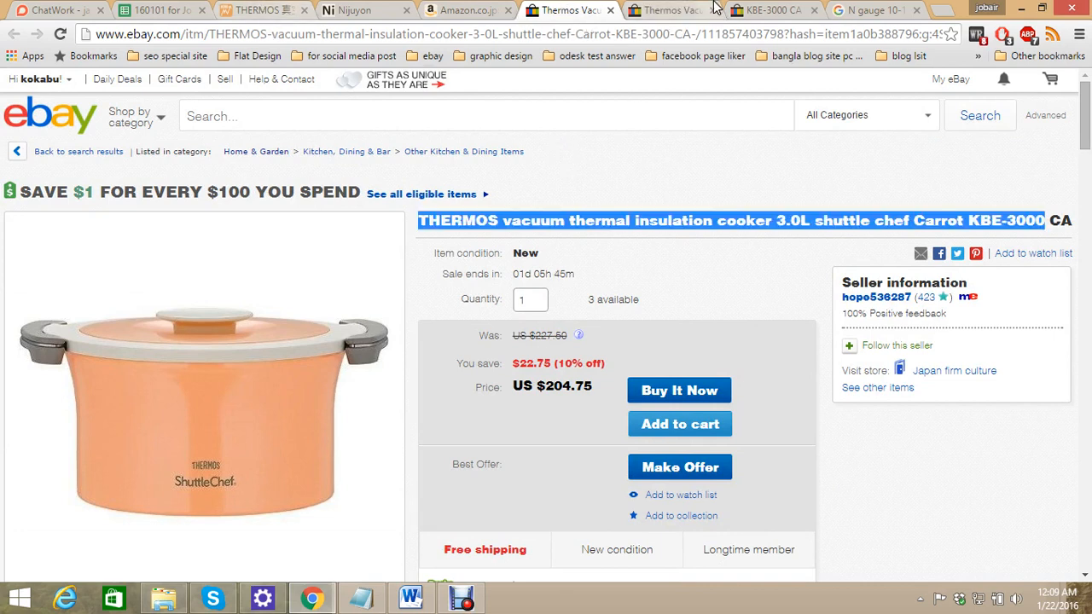
{"action": "left_click", "coordinate": [678, 9]}
Find the related THERMOS lettuce KBE-3000 LET cooker in the eBay search results and open its listing
{"action": "left_click", "coordinate": [772, 9]}
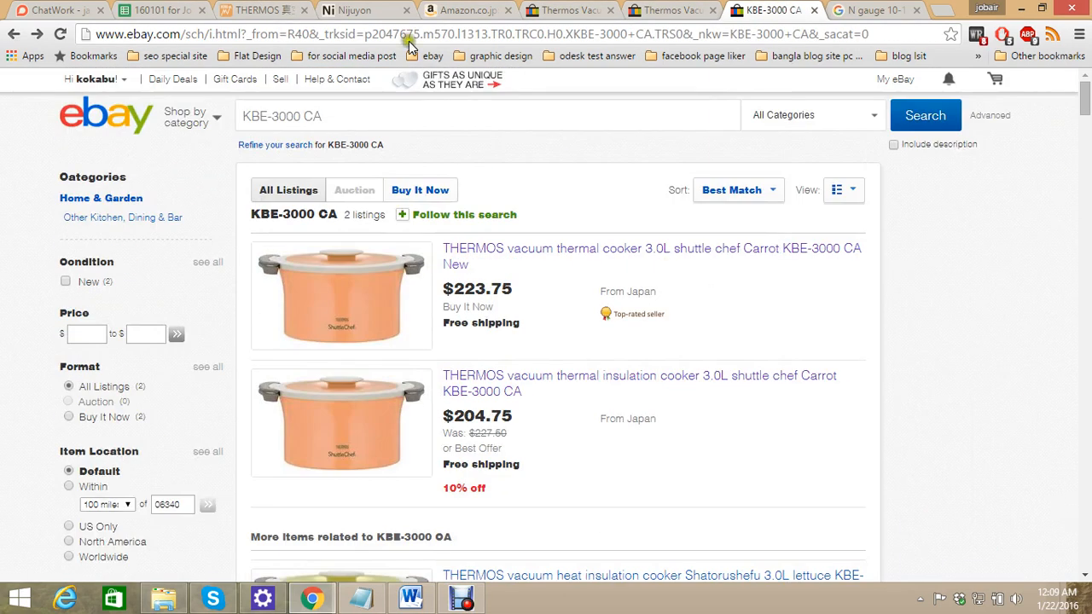
{"action": "left_click", "coordinate": [580, 9]}
{"action": "left_click", "coordinate": [767, 10]}
{"action": "scroll", "coordinate": [526, 294], "scroll_direction": "down", "scroll_amount": 3}
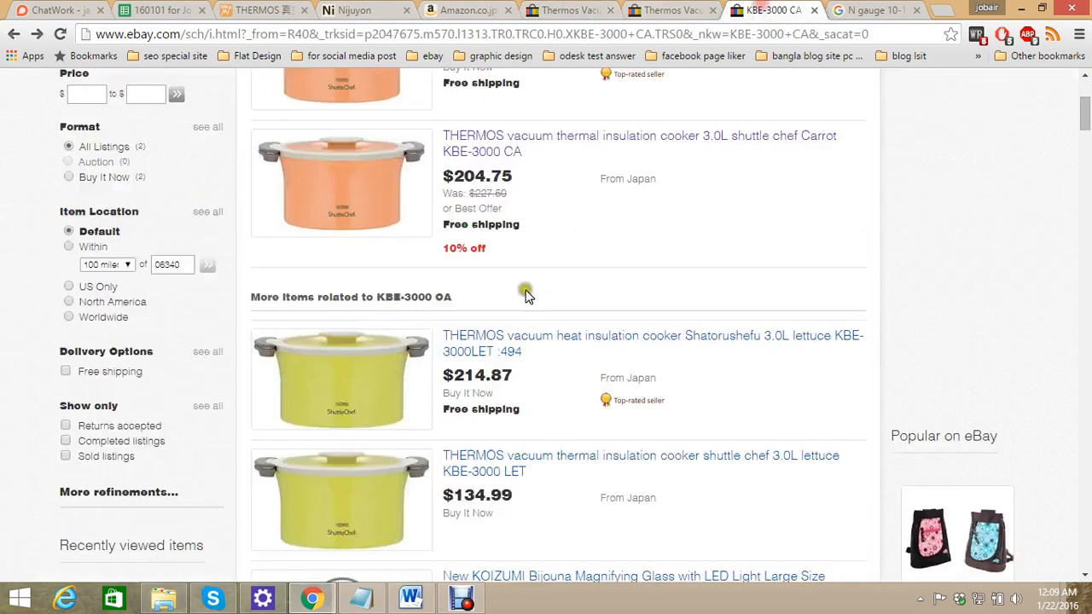
{"action": "scroll", "coordinate": [526, 295], "scroll_direction": "down", "scroll_amount": 1}
{"action": "left_click", "coordinate": [482, 378]}
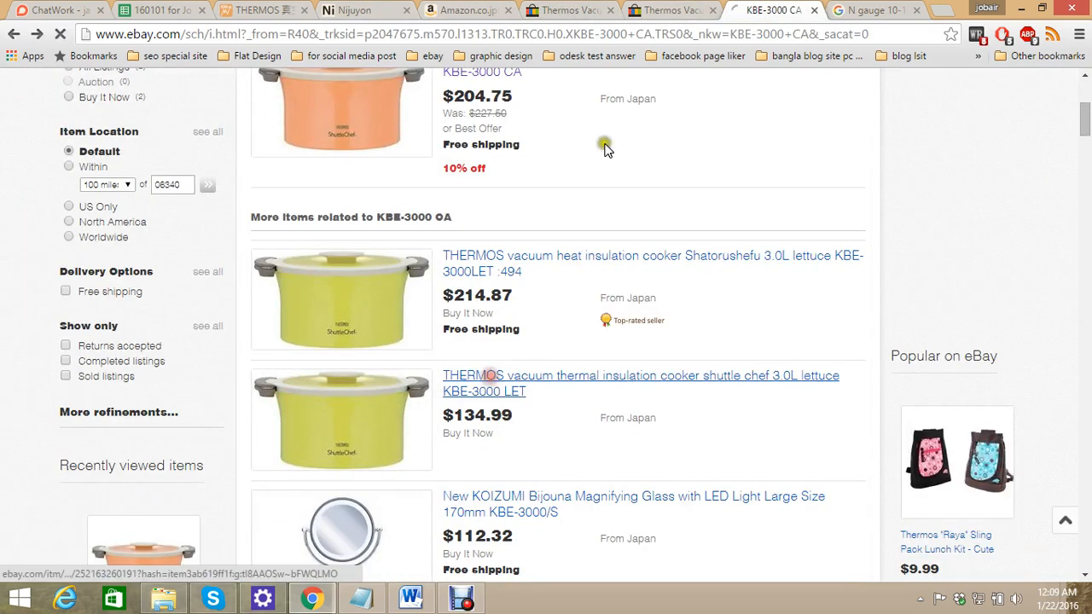
Compare the category paths of the Carrot and lettuce cooker listings and return to the Nijuyon listing form
{"action": "left_click", "coordinate": [559, 9]}
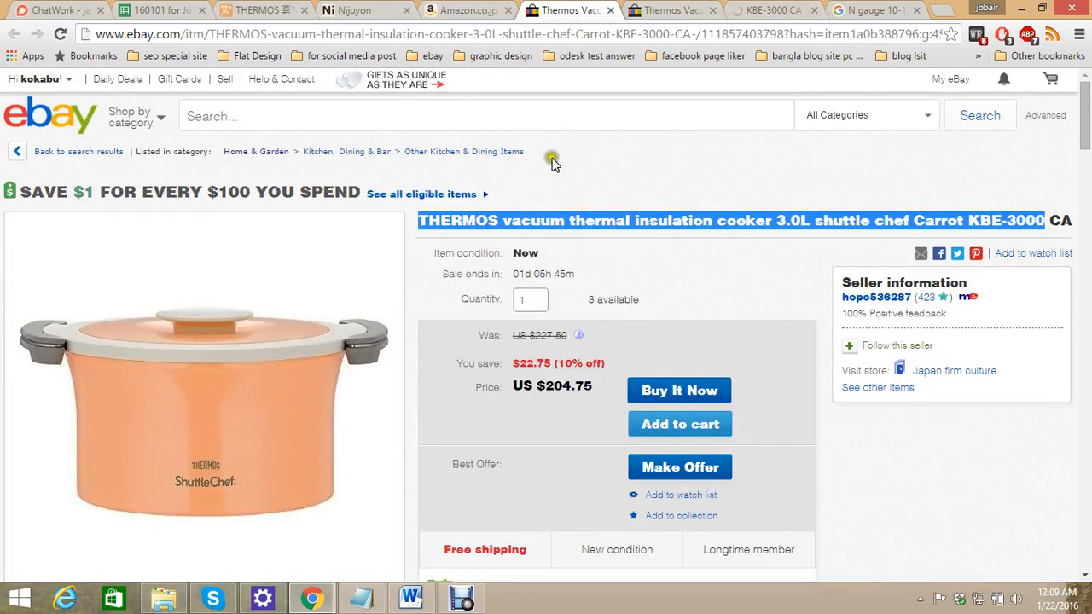
{"action": "left_click", "coordinate": [768, 9]}
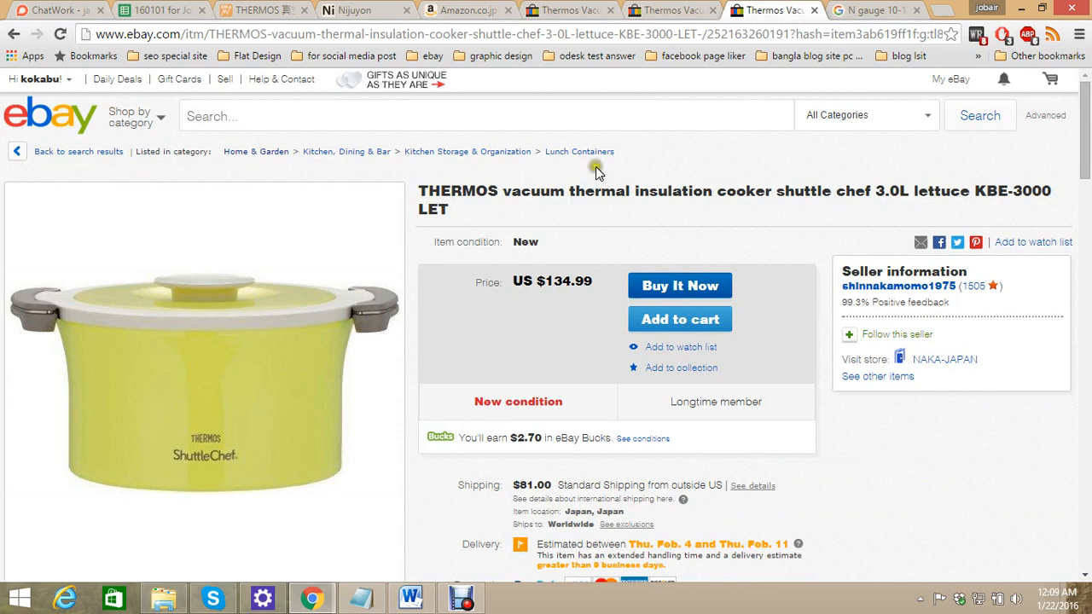
{"action": "left_click", "coordinate": [657, 9]}
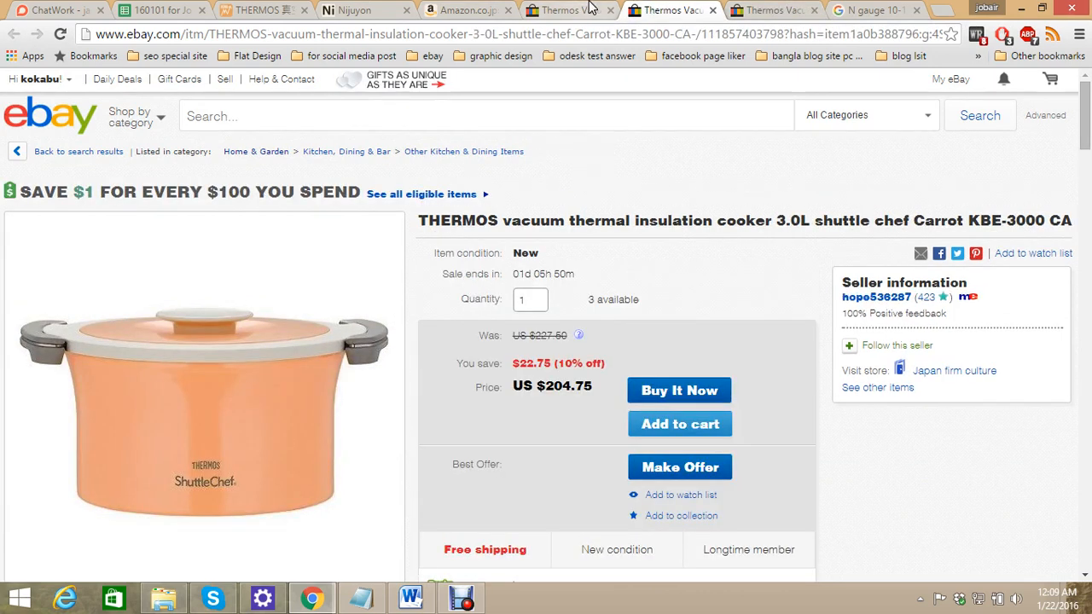
{"action": "left_click", "coordinate": [754, 9]}
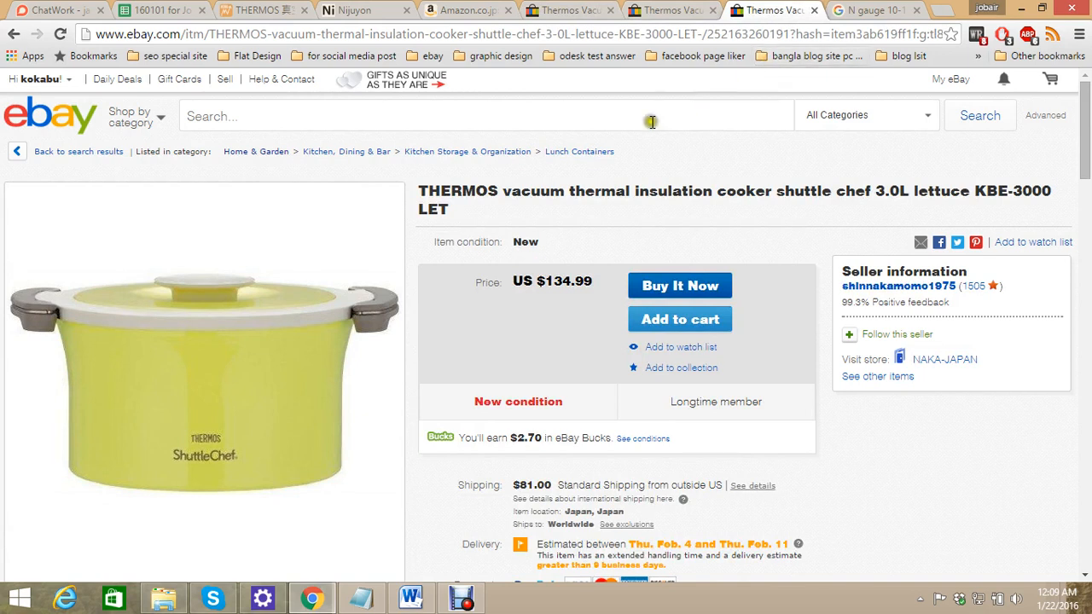
{"action": "left_click", "coordinate": [349, 10]}
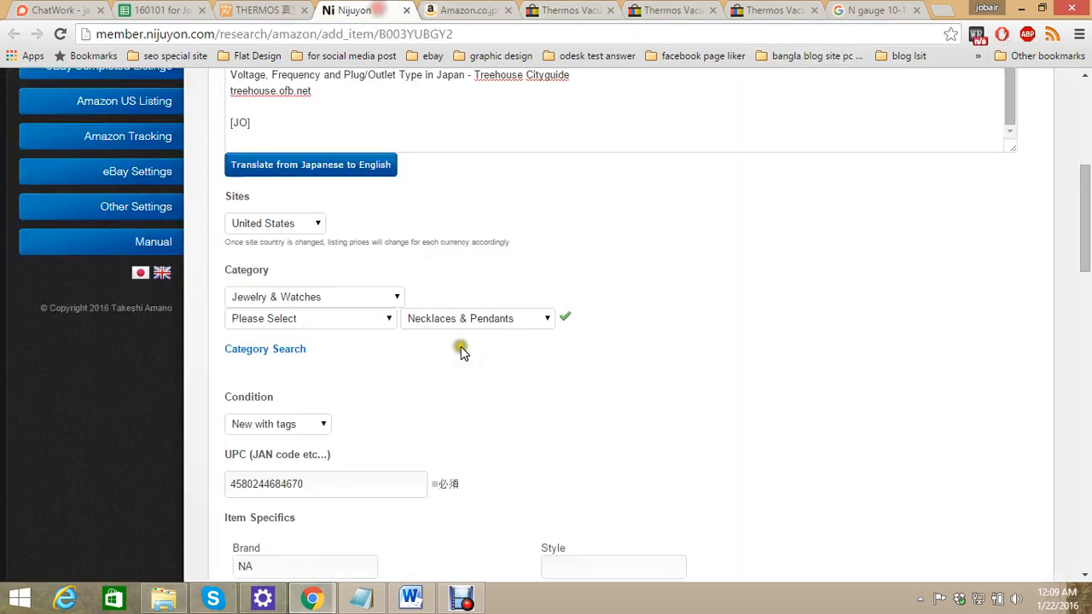
Set the listing category to Home & Garden with the subcategory Kitchen, Dining & Bar, following the Carrot cooker's eBay category path
{"action": "left_click", "coordinate": [311, 296]}
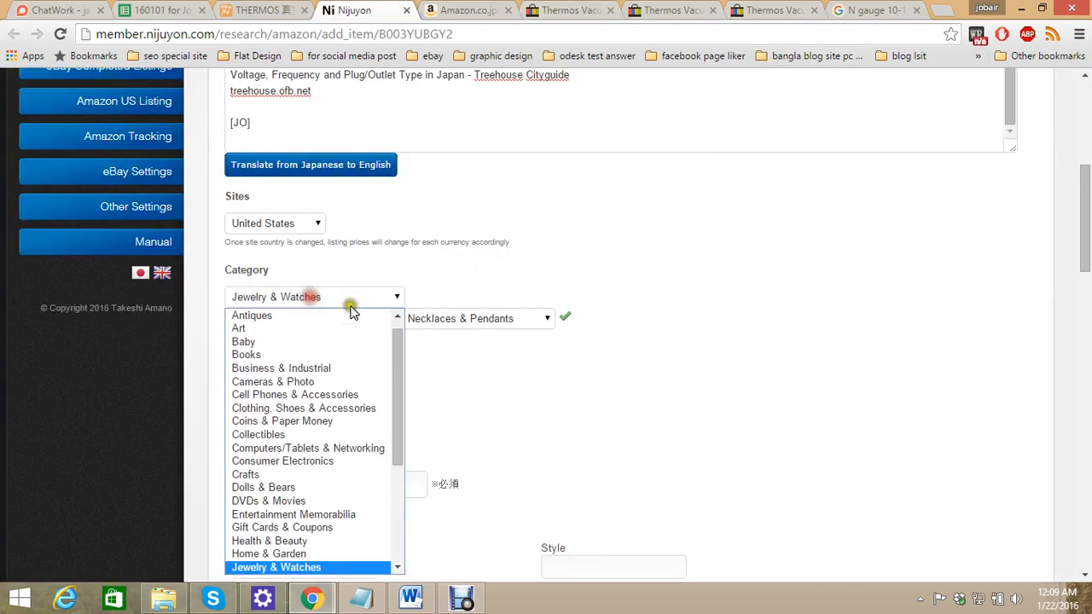
{"action": "left_click", "coordinate": [291, 555]}
{"action": "left_click", "coordinate": [587, 9]}
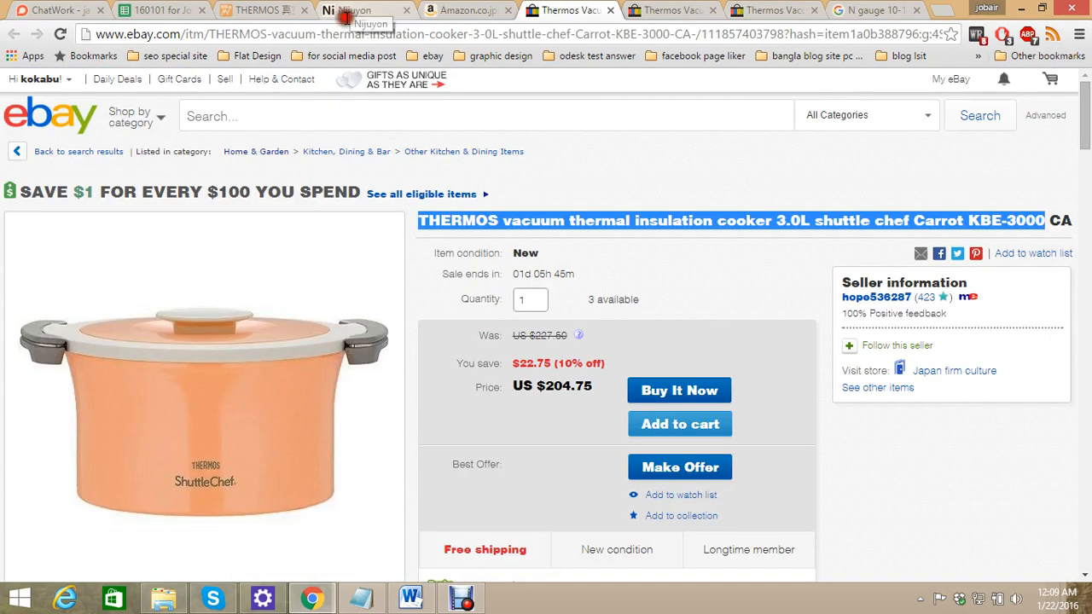
{"action": "left_click", "coordinate": [346, 11]}
{"action": "left_click", "coordinate": [348, 321]}
{"action": "left_click", "coordinate": [345, 351]}
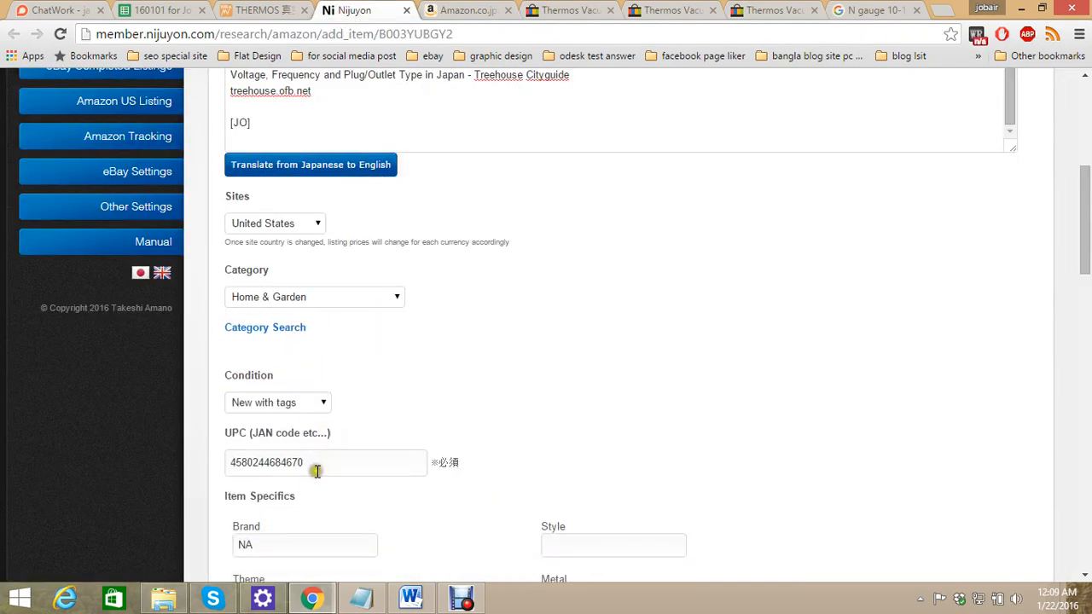
{"action": "left_click", "coordinate": [334, 321]}
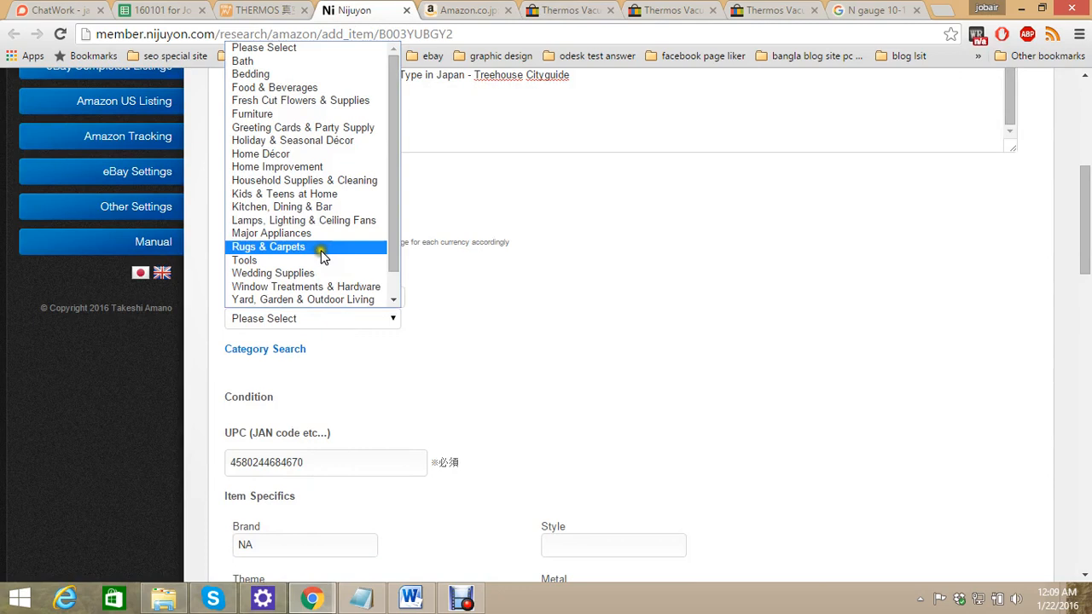
{"action": "left_click", "coordinate": [310, 210]}
Recheck the Carrot cooker's eBay category path and reselect Kitchen, Dining & Bar to load its third-level categories
{"action": "left_click", "coordinate": [563, 12]}
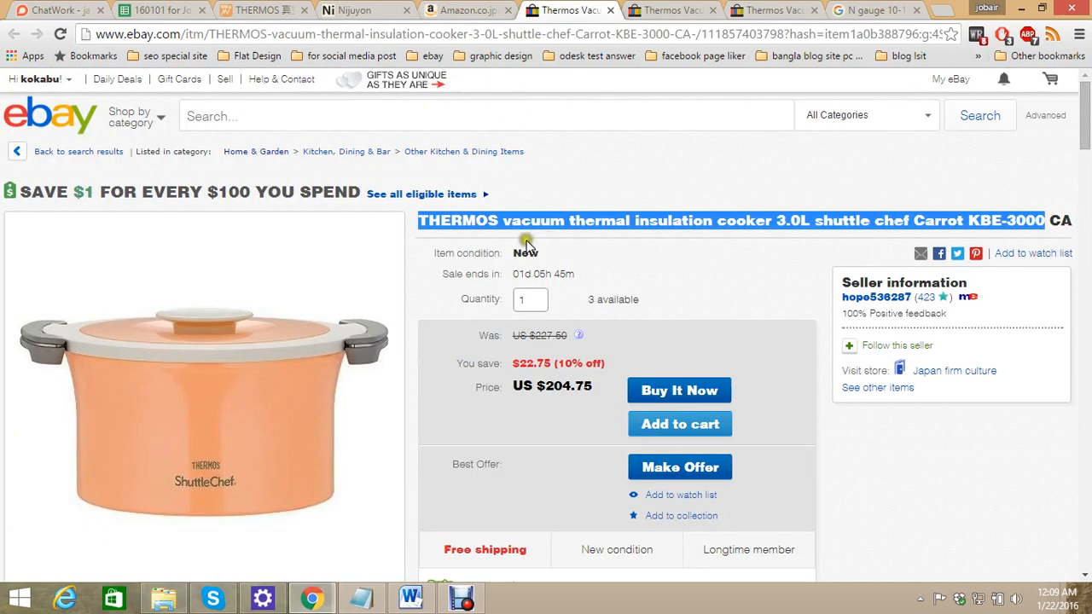
{"action": "left_click", "coordinate": [363, 9]}
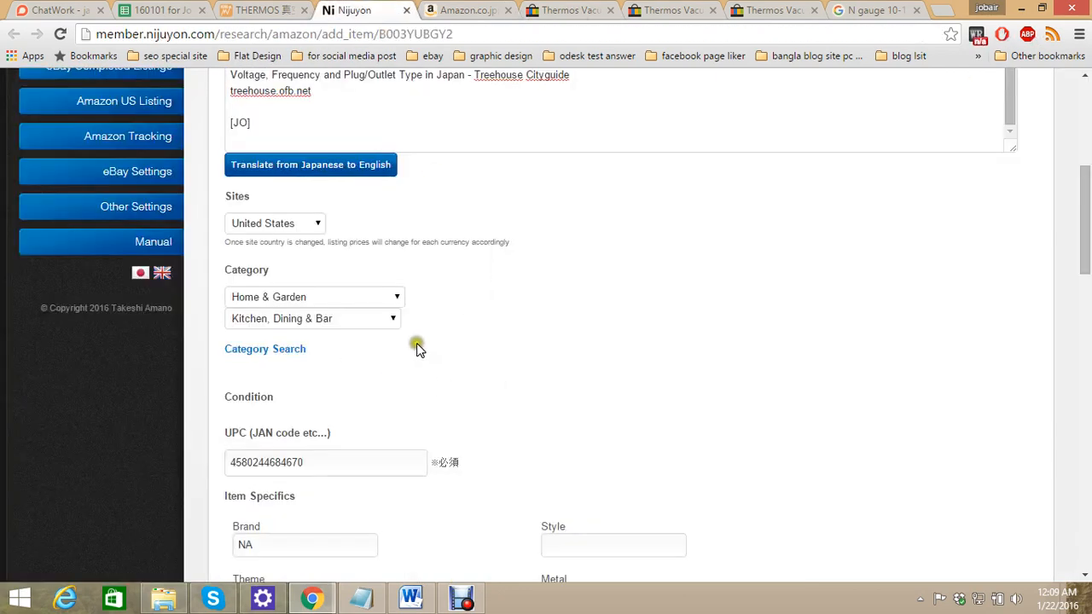
{"action": "left_click", "coordinate": [382, 318]}
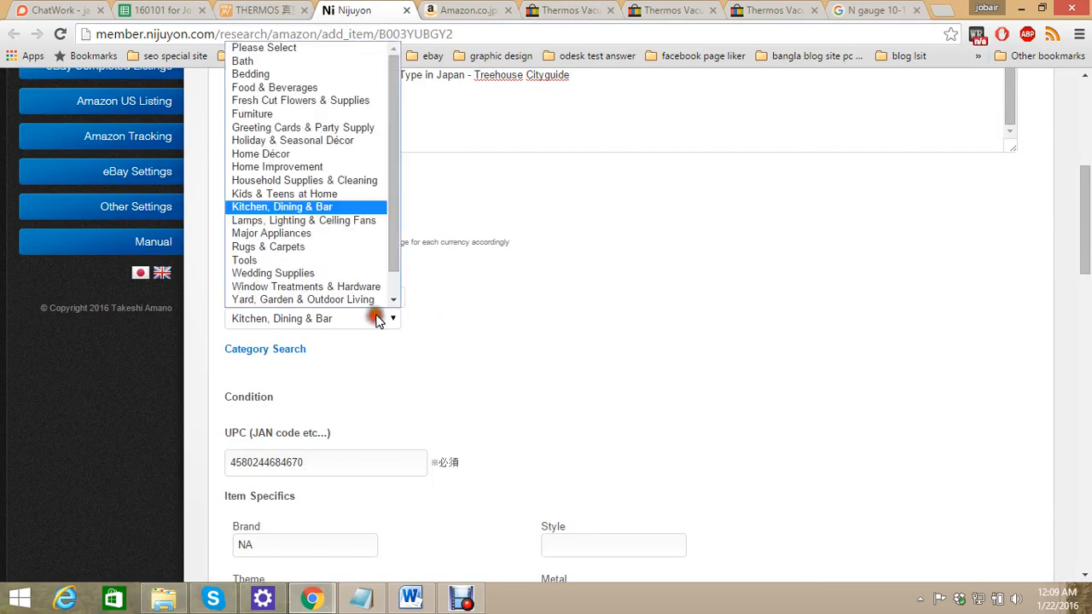
{"action": "left_click", "coordinate": [309, 154]}
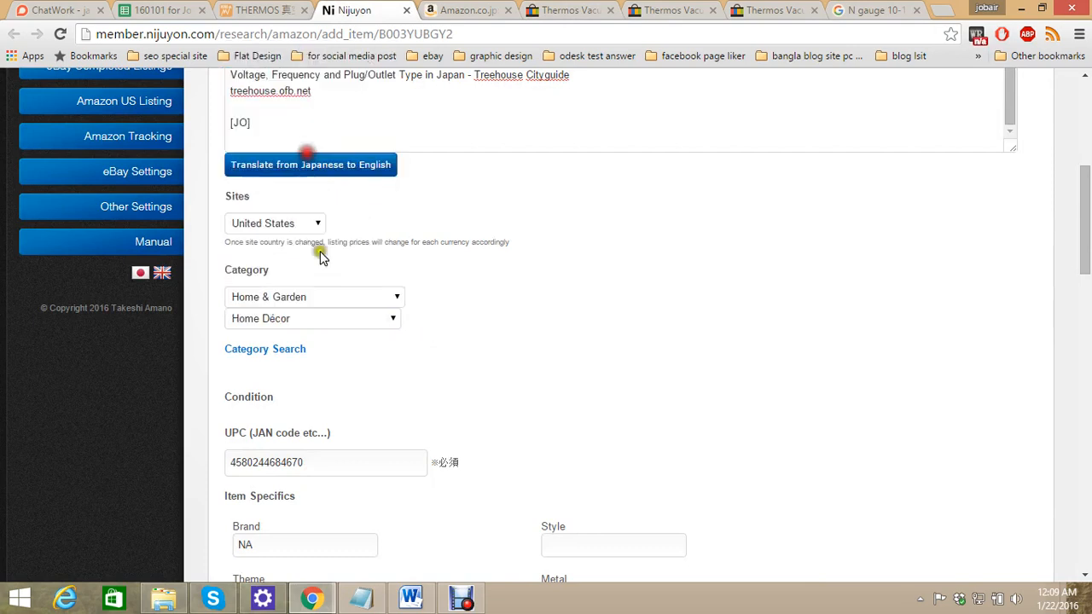
{"action": "left_click", "coordinate": [362, 324]}
{"action": "left_click", "coordinate": [328, 208]}
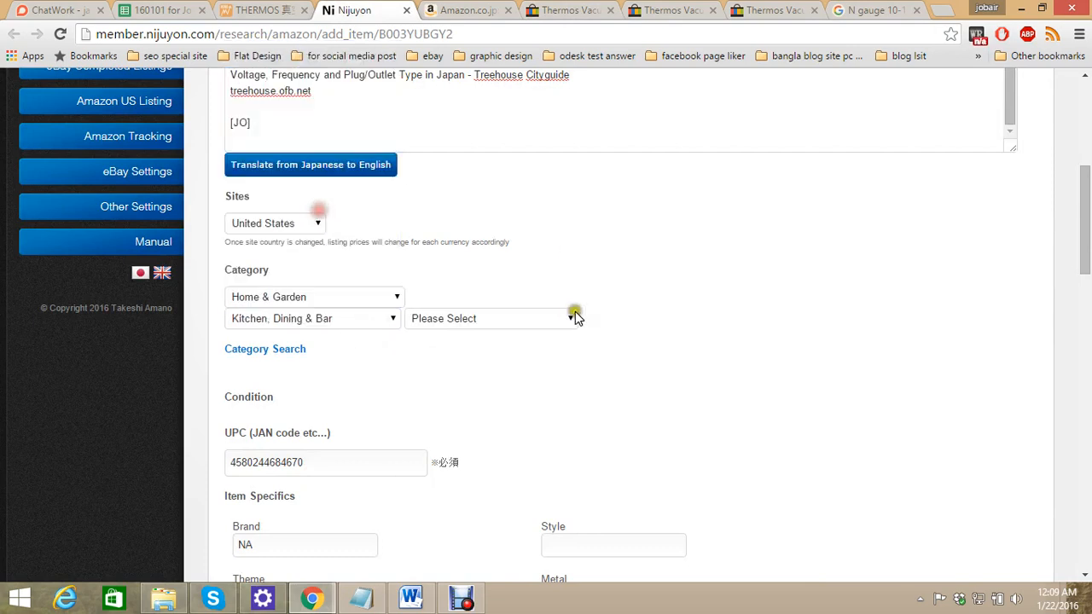
Set the third-level category to Other Kitchen & Dining Items, matching the Carrot cooker's eBay listing
{"action": "left_click", "coordinate": [504, 321]}
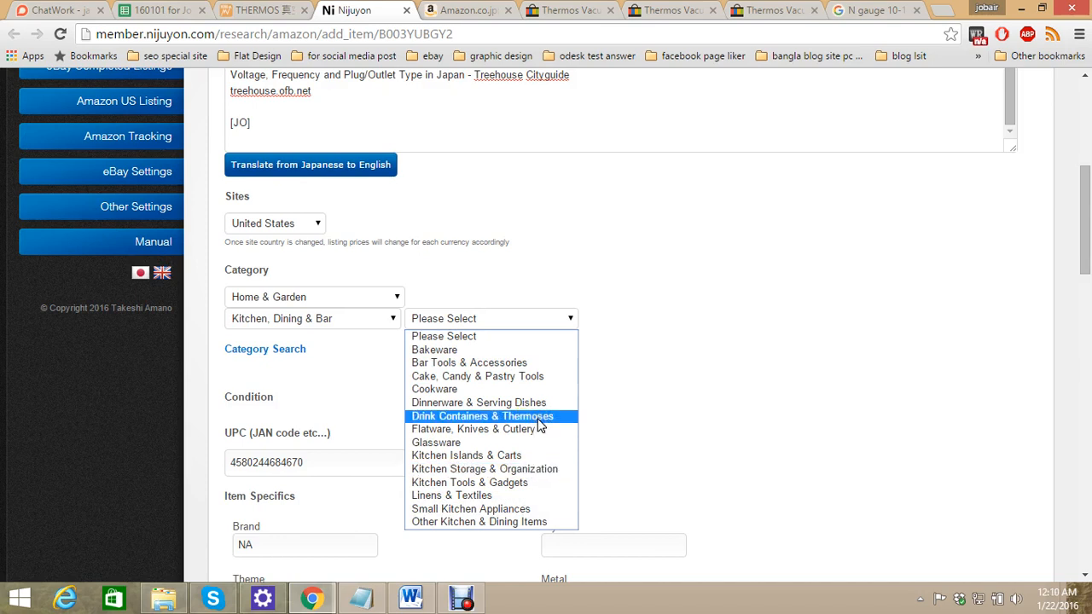
{"action": "left_click", "coordinate": [554, 10]}
{"action": "left_click", "coordinate": [381, 8]}
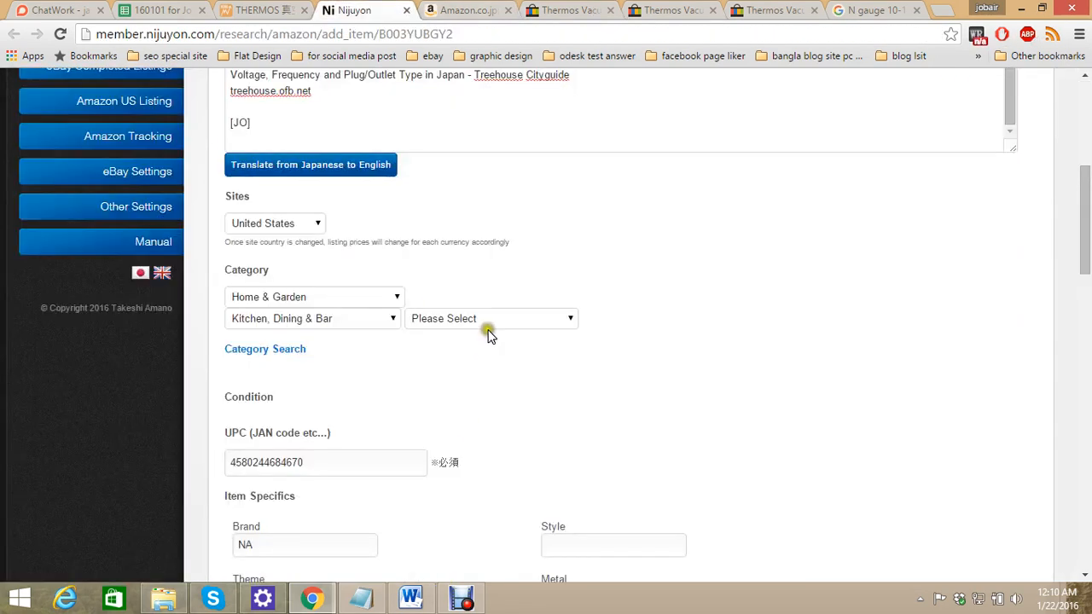
{"action": "left_click", "coordinate": [488, 317]}
{"action": "left_click", "coordinate": [490, 525]}
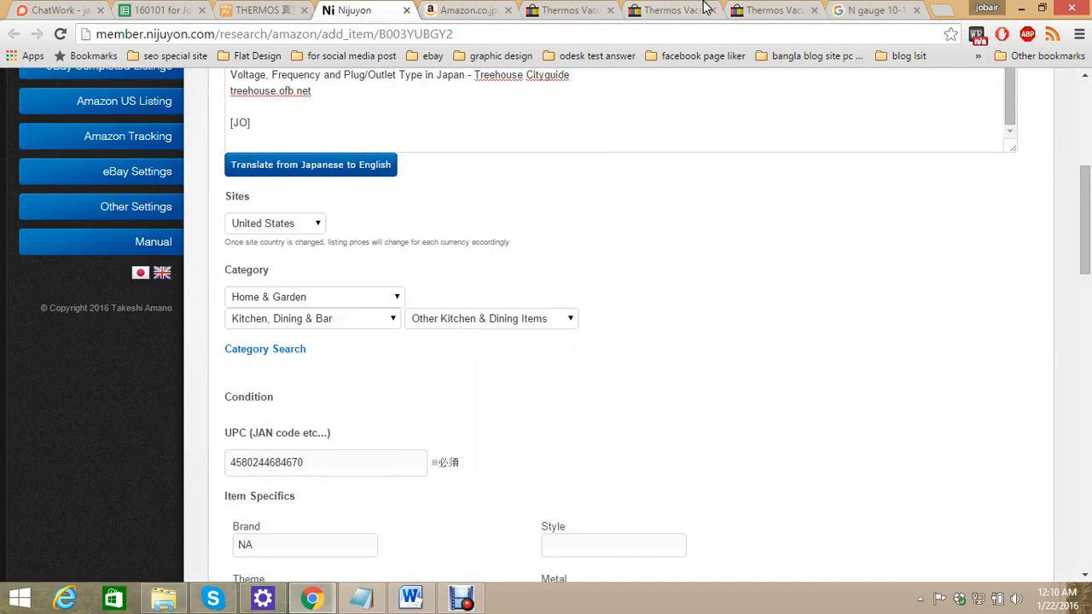
Change the category to Kitchen Storage & Organization with the subcategory Lunch Containers, matching the lettuce cooker's eBay listing
{"action": "left_click", "coordinate": [565, 9]}
{"action": "left_click", "coordinate": [750, 9]}
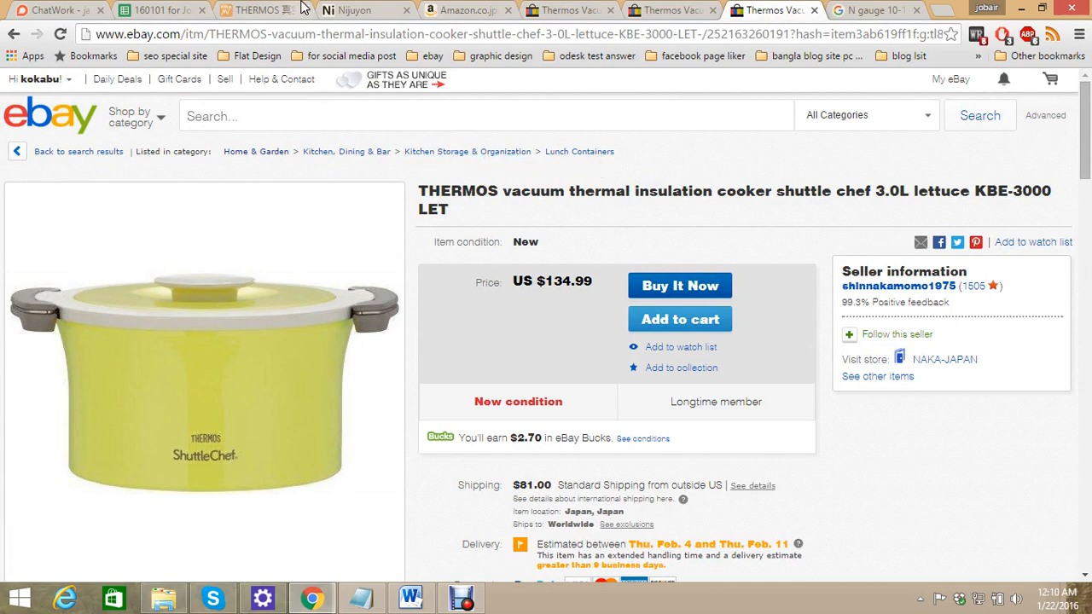
{"action": "left_click", "coordinate": [333, 10]}
{"action": "left_click", "coordinate": [458, 322]}
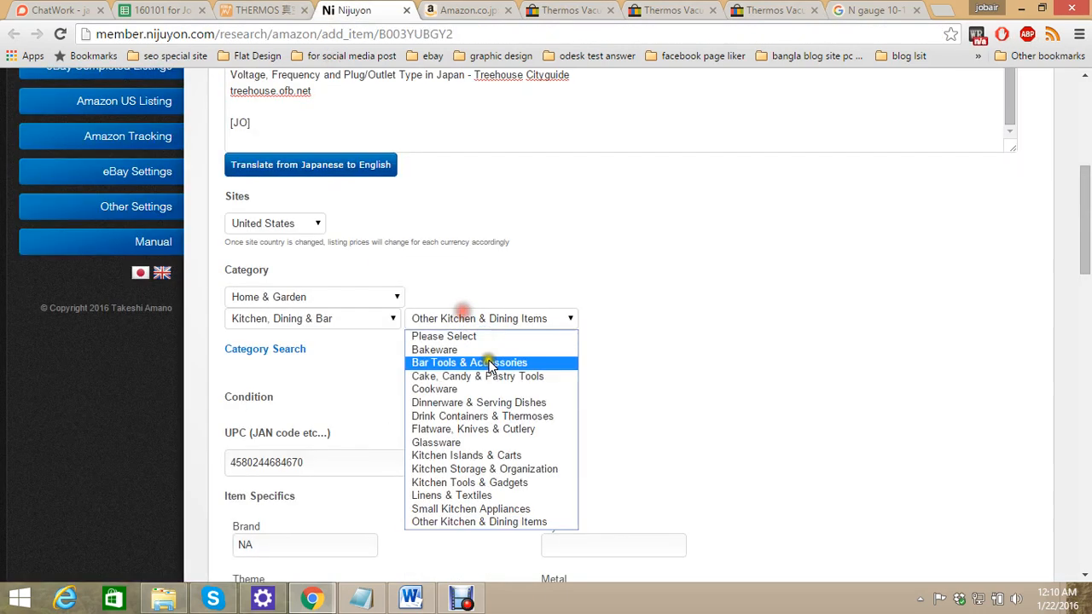
{"action": "left_click", "coordinate": [516, 468]}
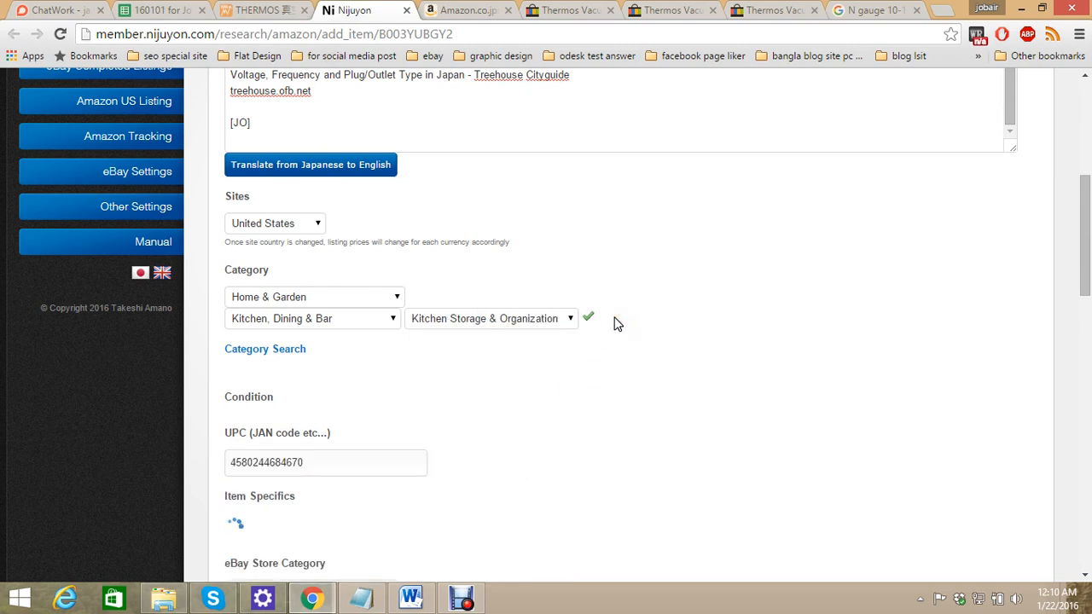
{"action": "left_click", "coordinate": [664, 318]}
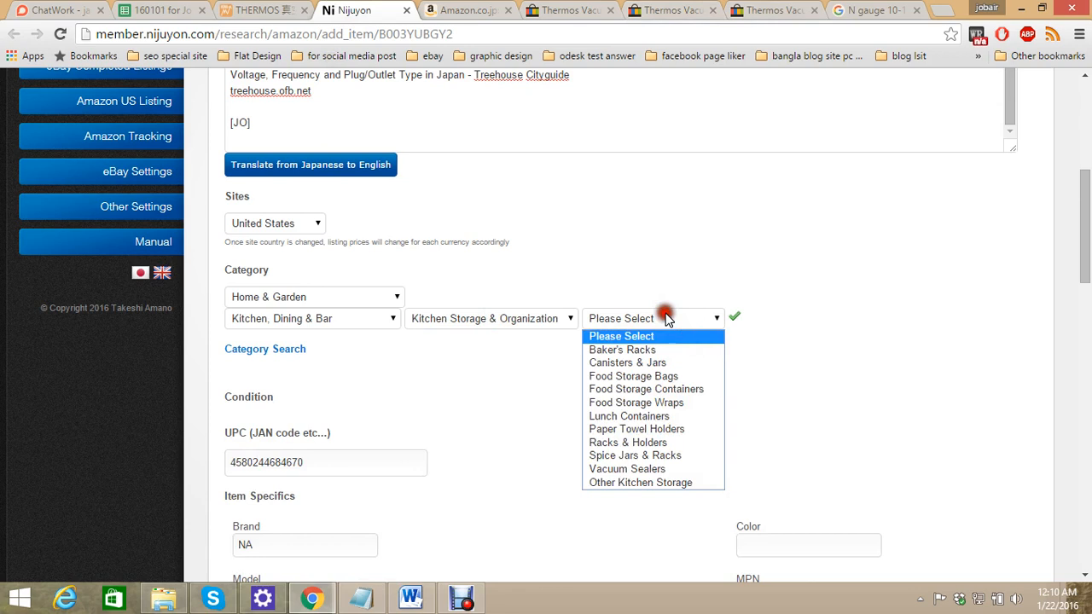
{"action": "left_click", "coordinate": [629, 415]}
Reset the item condition and choose New
{"action": "scroll", "coordinate": [695, 424], "scroll_direction": "down", "scroll_amount": 2}
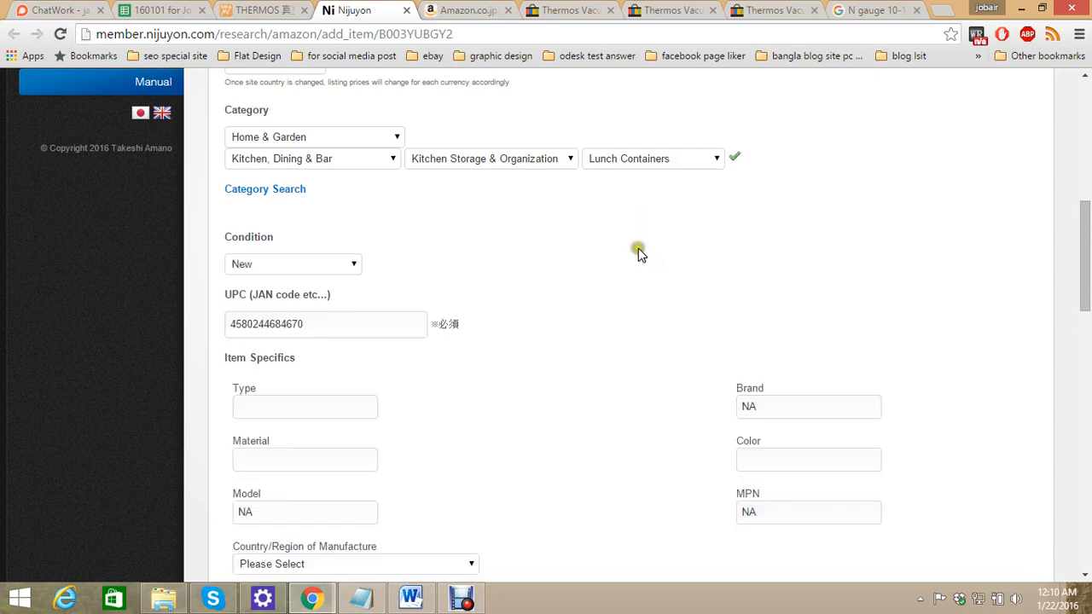
{"action": "scroll", "coordinate": [588, 294], "scroll_direction": "down", "scroll_amount": 1}
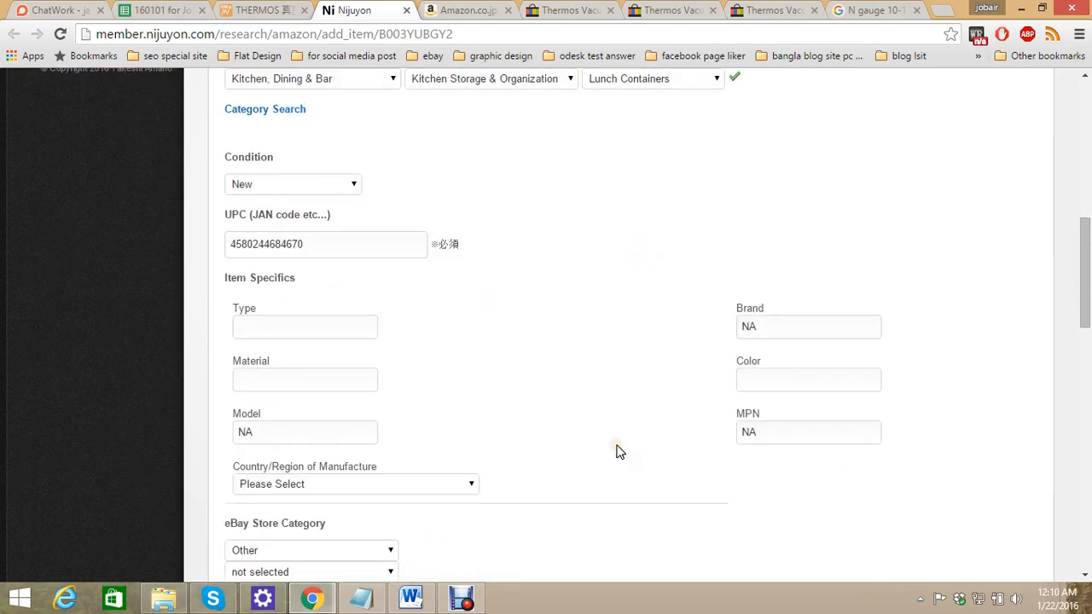
{"action": "left_click", "coordinate": [591, 418]}
{"action": "left_click", "coordinate": [337, 187]}
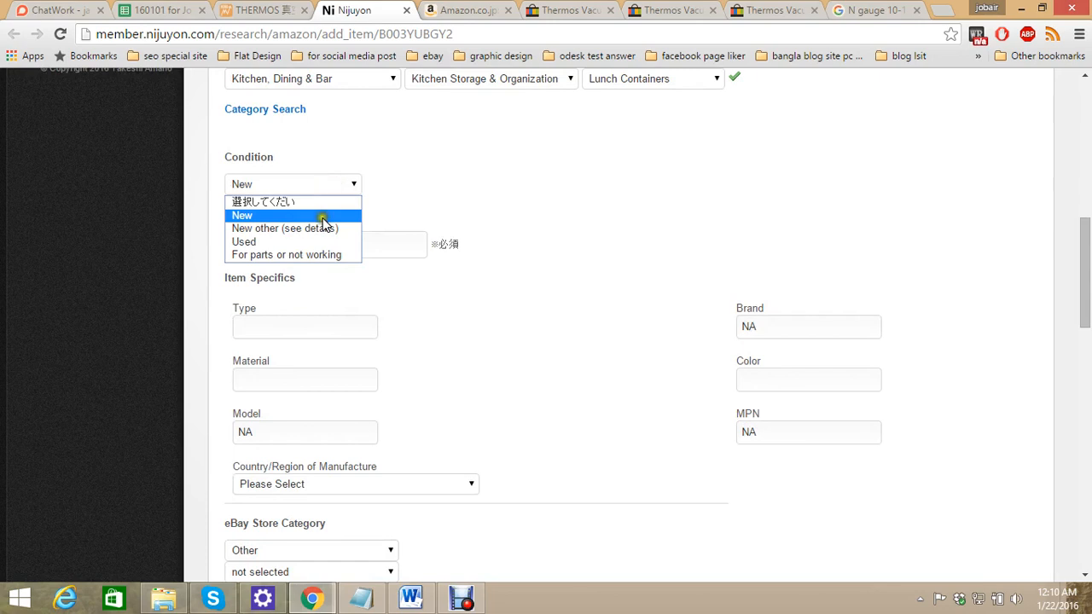
{"action": "left_click", "coordinate": [312, 202]}
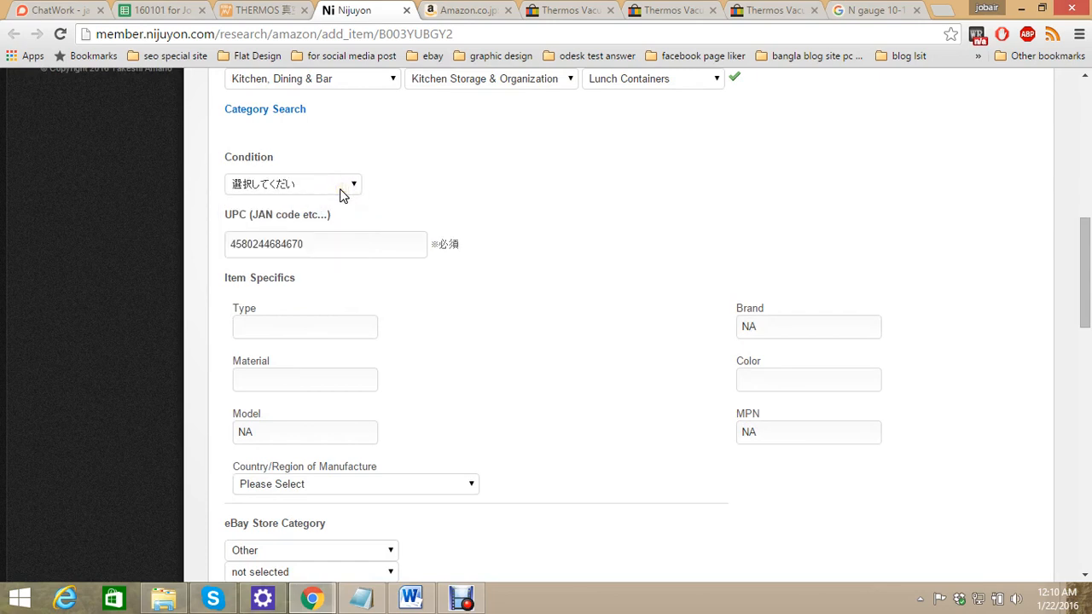
{"action": "left_click", "coordinate": [337, 186]}
{"action": "left_click", "coordinate": [350, 215]}
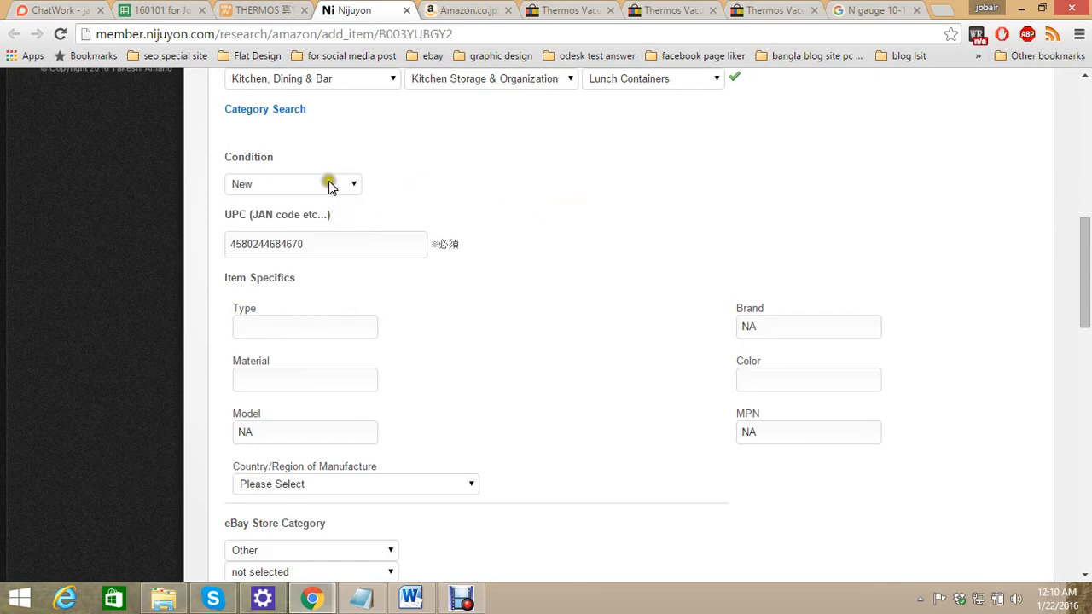
{"action": "left_click", "coordinate": [568, 245]}
Check the JAN code in the listing description and clear the UPC field
{"action": "scroll", "coordinate": [522, 286], "scroll_direction": "up", "scroll_amount": 5}
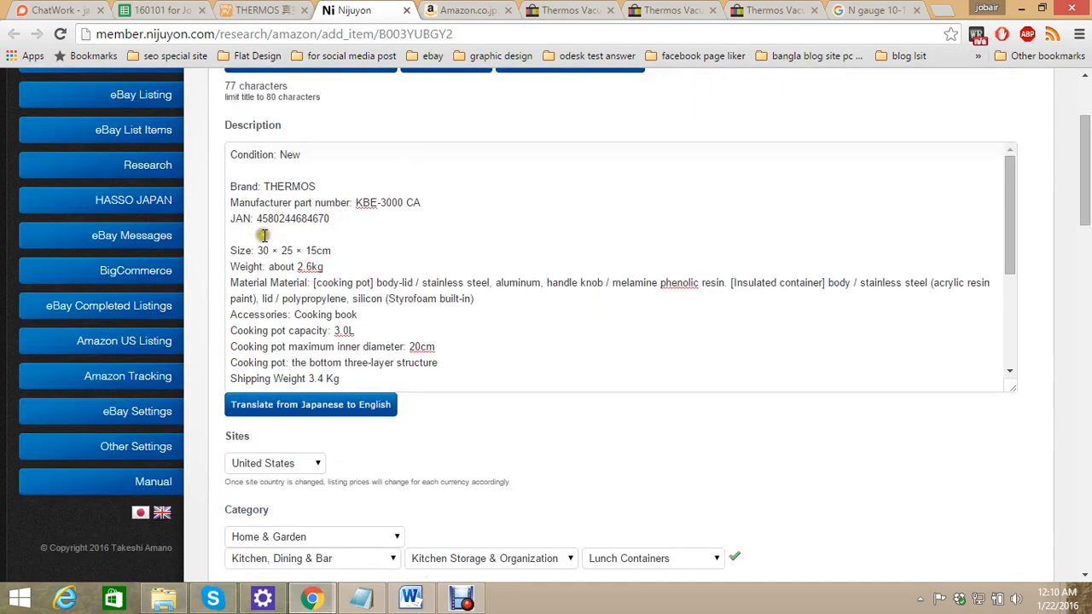
{"action": "scroll", "coordinate": [262, 235], "scroll_direction": "down", "scroll_amount": 8}
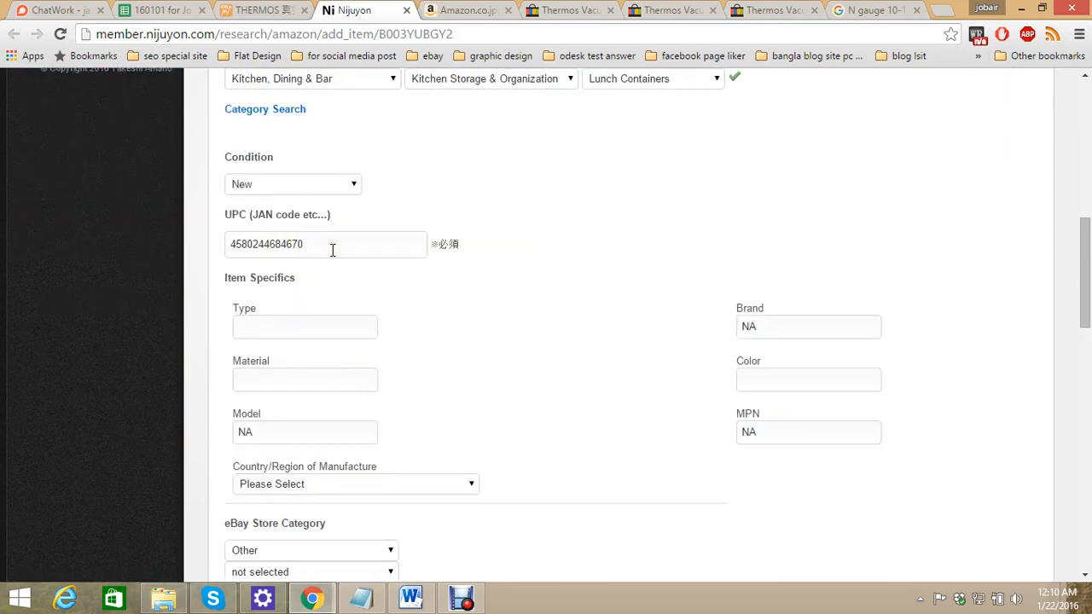
{"action": "left_click_drag", "start_coordinate": [329, 249], "coordinate": [162, 264]}
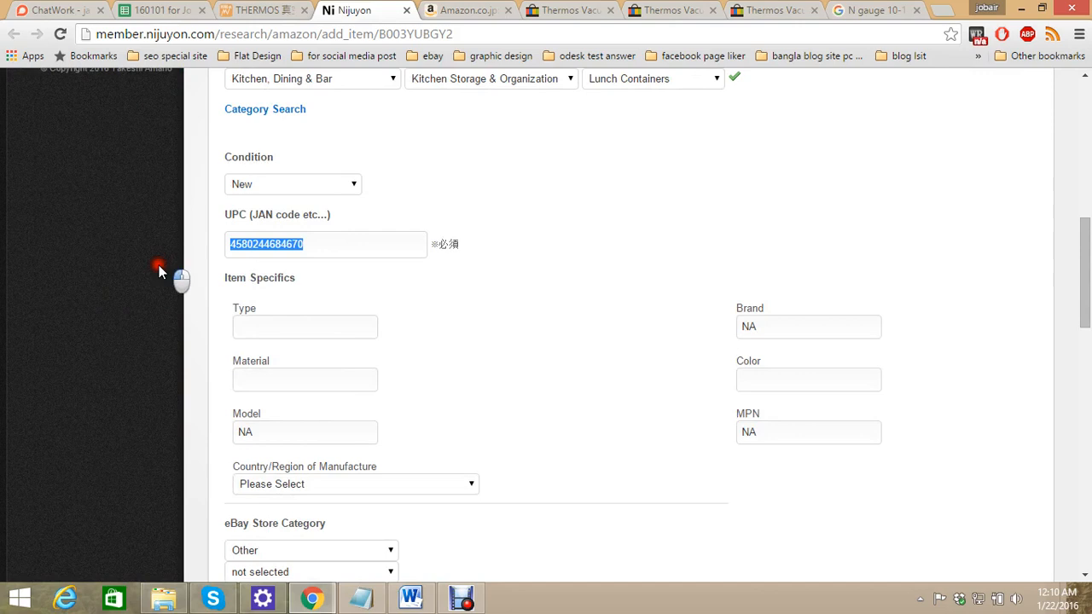
{"action": "key", "text": "BackSpace"}
{"action": "scroll", "coordinate": [1087, 234], "scroll_direction": "up", "scroll_amount": 6}
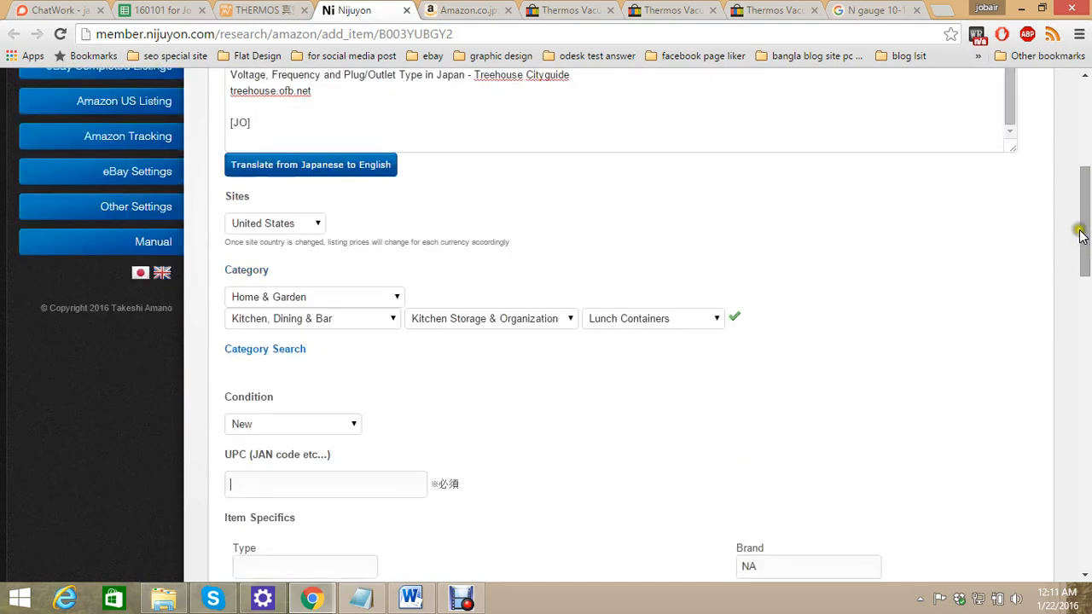
{"action": "scroll", "coordinate": [1005, 215], "scroll_direction": "down", "scroll_amount": 3}
{"action": "scroll", "coordinate": [785, 177], "scroll_direction": "down", "scroll_amount": 1}
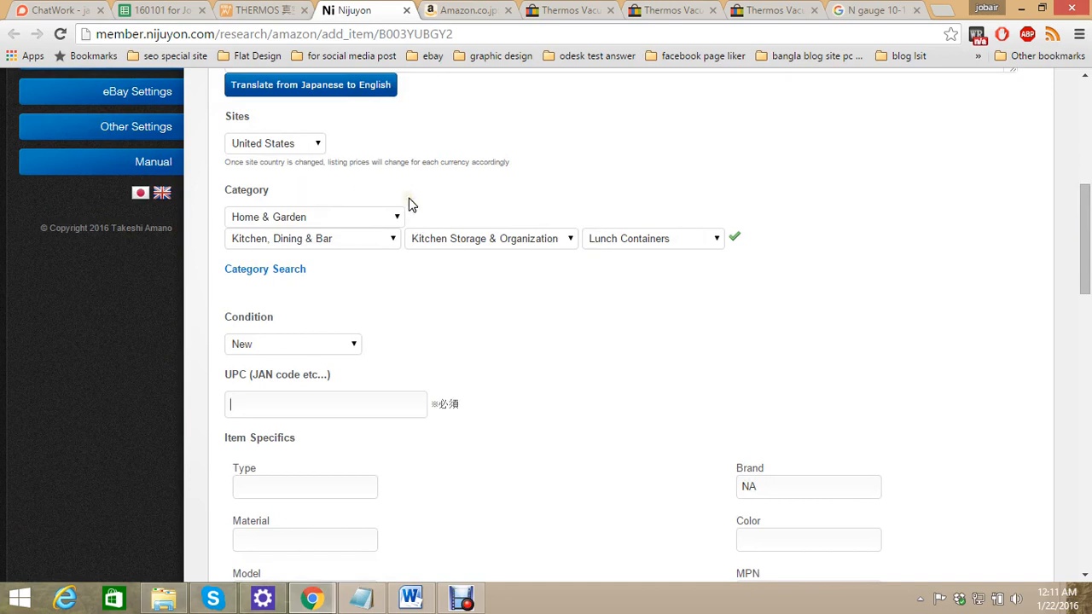
{"action": "scroll", "coordinate": [408, 247], "scroll_direction": "down", "scroll_amount": 1}
{"action": "left_click", "coordinate": [406, 305]}
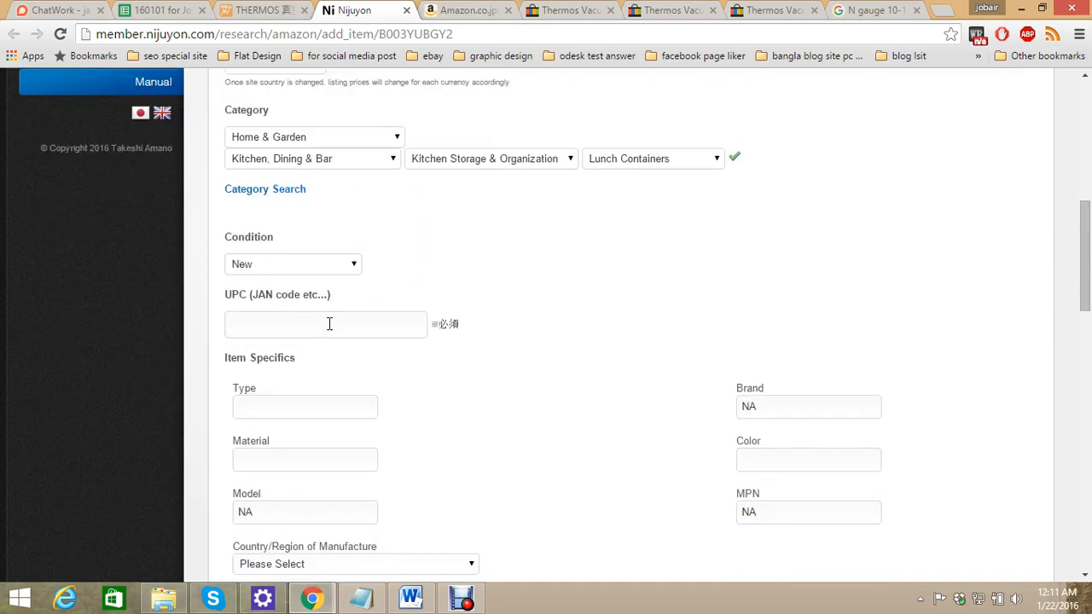
{"action": "left_click", "coordinate": [294, 294]}
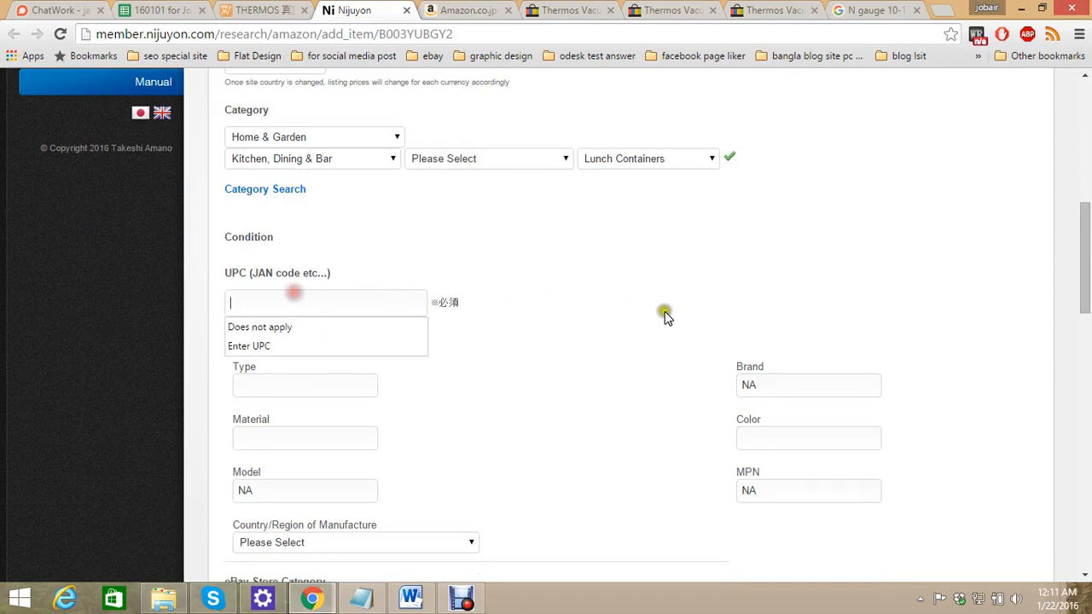
Look up the product's JAN code in the description and on its mnrate page, and return to the Nijuyon form
{"action": "scroll", "coordinate": [670, 309], "scroll_direction": "up", "scroll_amount": 3}
{"action": "scroll", "coordinate": [398, 247], "scroll_direction": "up", "scroll_amount": 5}
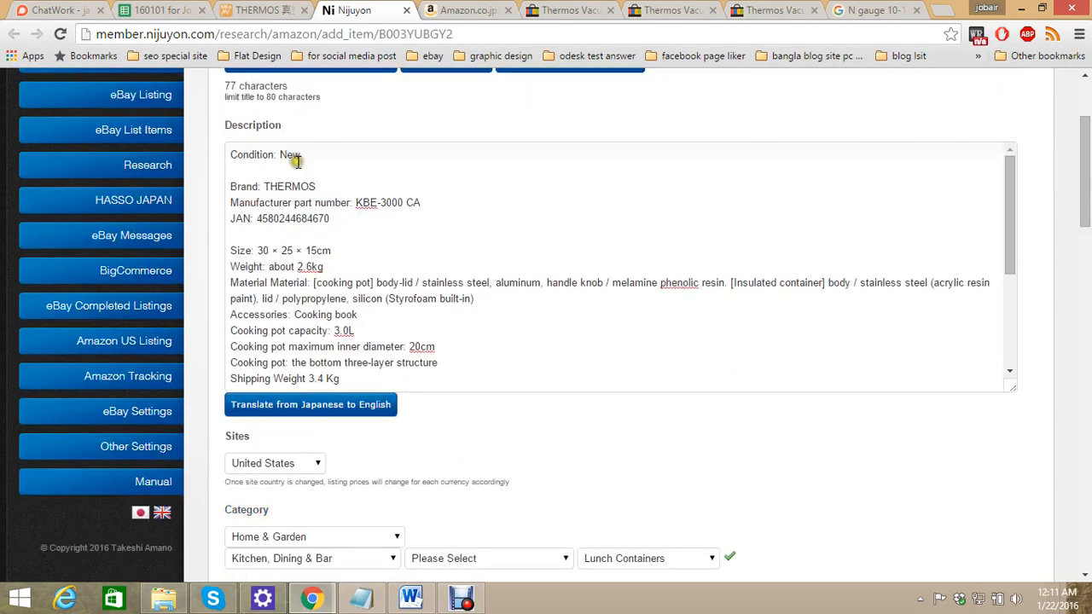
{"action": "left_click", "coordinate": [262, 9]}
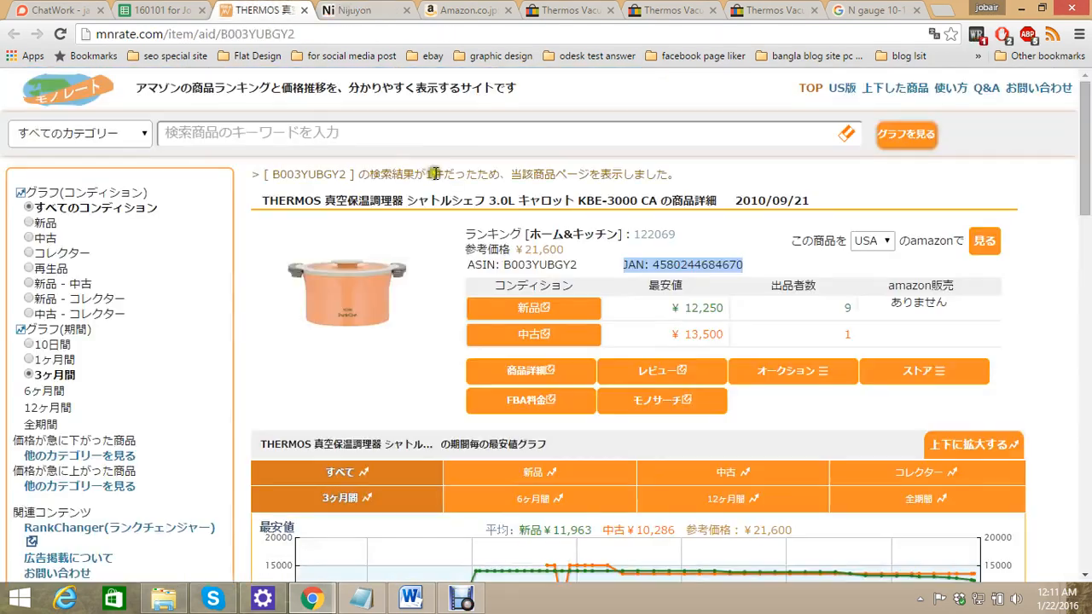
{"action": "left_click", "coordinate": [655, 265]}
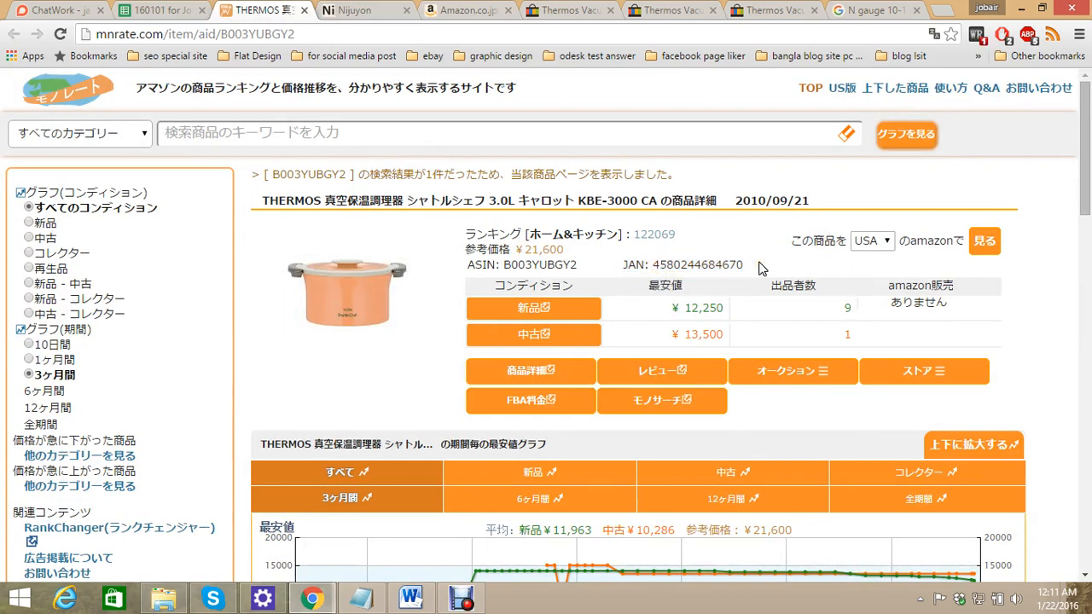
{"action": "left_click", "coordinate": [382, 7]}
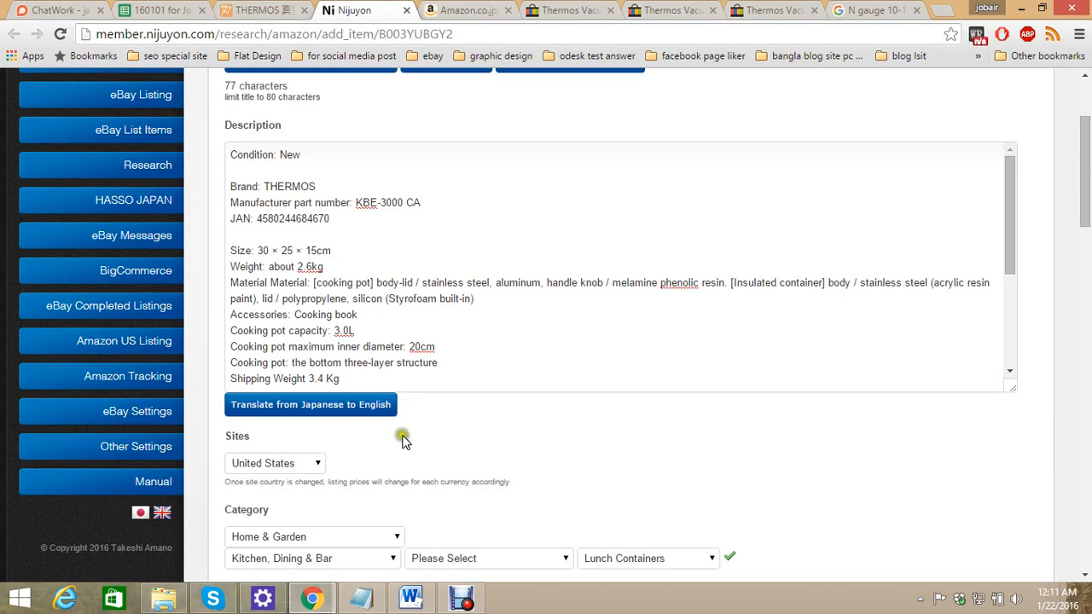
Set the UPC field to "Does not apply"
{"action": "scroll", "coordinate": [439, 233], "scroll_direction": "up", "scroll_amount": 1}
{"action": "scroll", "coordinate": [355, 378], "scroll_direction": "down", "scroll_amount": 5}
{"action": "scroll", "coordinate": [356, 399], "scroll_direction": "down", "scroll_amount": 3}
{"action": "left_click", "coordinate": [329, 387]}
{"action": "left_click", "coordinate": [325, 382]}
{"action": "left_click", "coordinate": [316, 408]}
{"action": "left_click", "coordinate": [557, 407]}
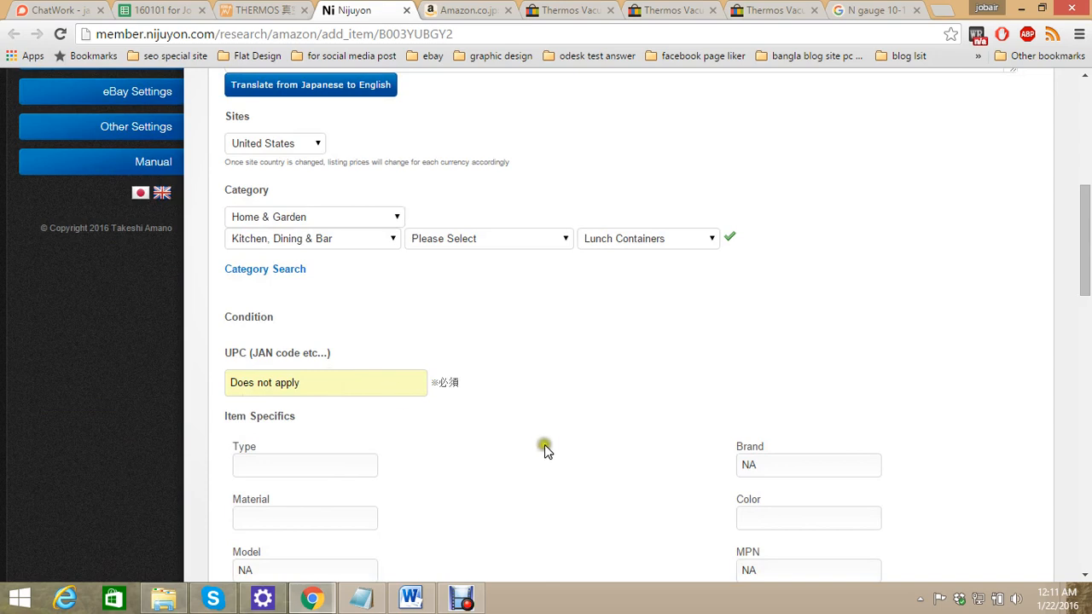
Clear the UPC field and enter "Does not apply" again
{"action": "left_click", "coordinate": [348, 372]}
{"action": "left_click", "coordinate": [353, 384]}
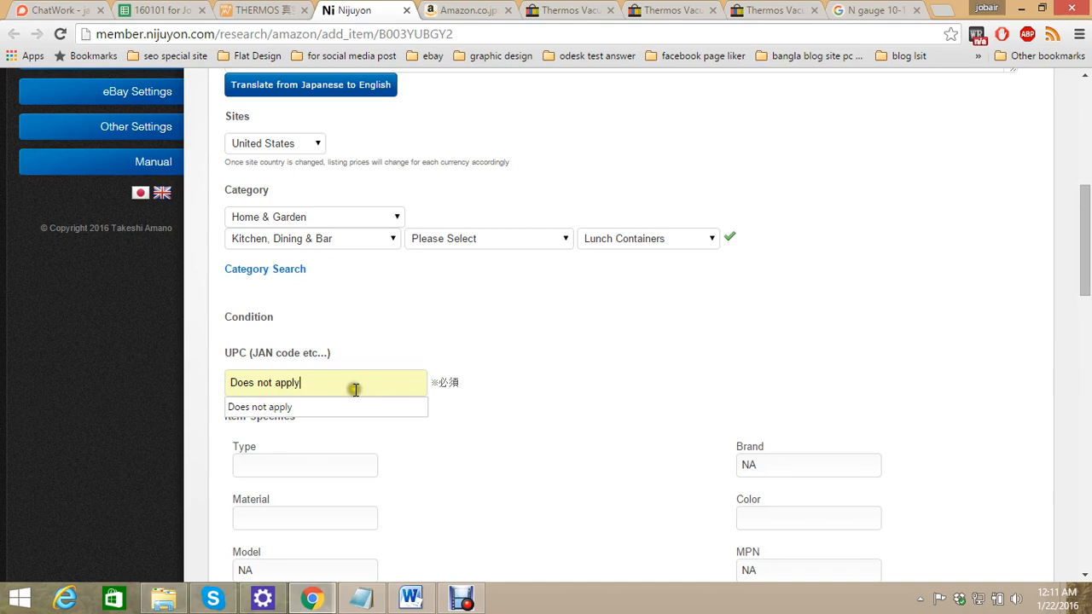
{"action": "left_click_drag", "start_coordinate": [338, 384], "coordinate": [192, 389]}
{"action": "key", "text": "BackSpace"}
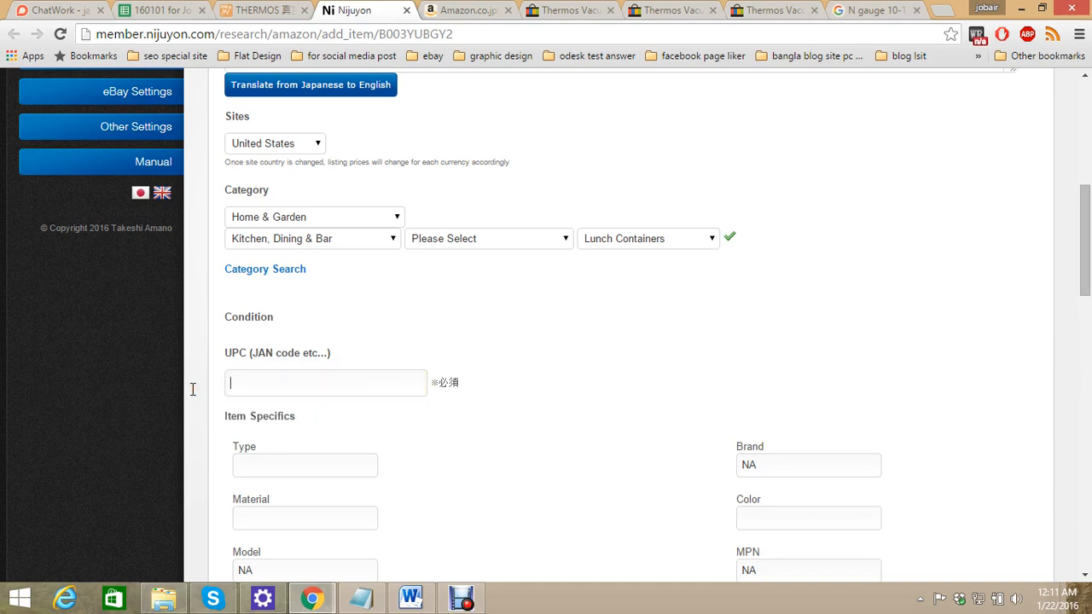
{"action": "left_click", "coordinate": [253, 372]}
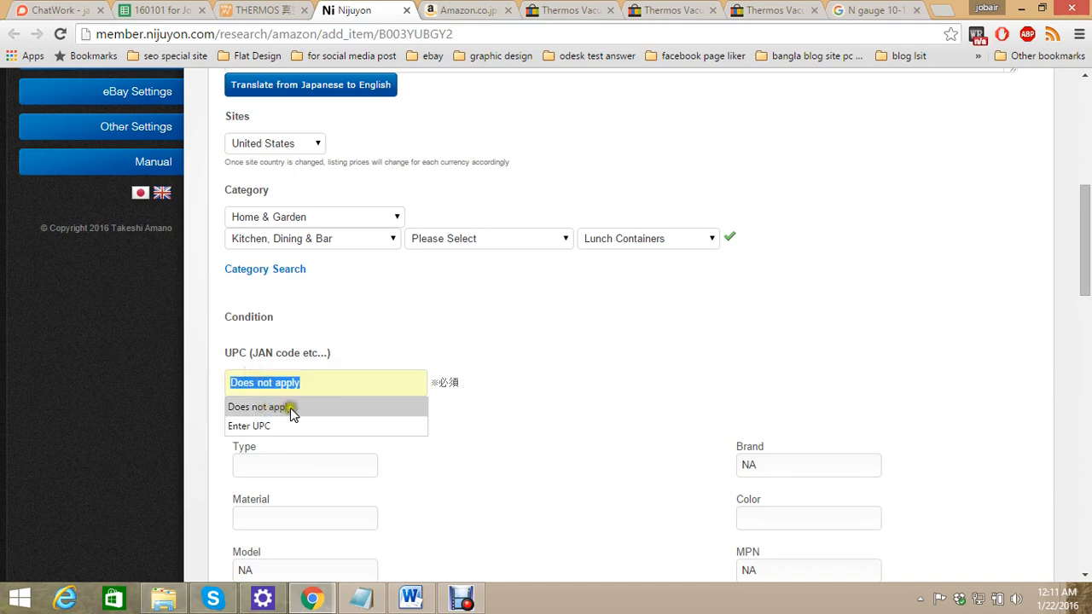
{"action": "left_click", "coordinate": [290, 408]}
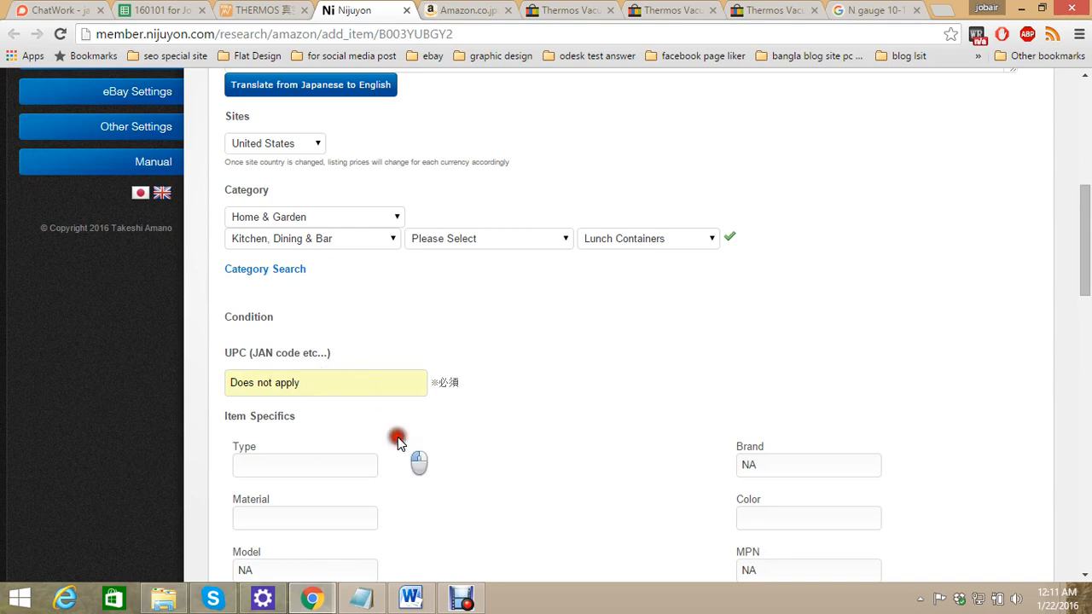
Clear the UPC field and look over the rest of the listing form
{"action": "left_click_drag", "start_coordinate": [367, 384], "coordinate": [179, 390]}
{"action": "key", "text": "BackSpace"}
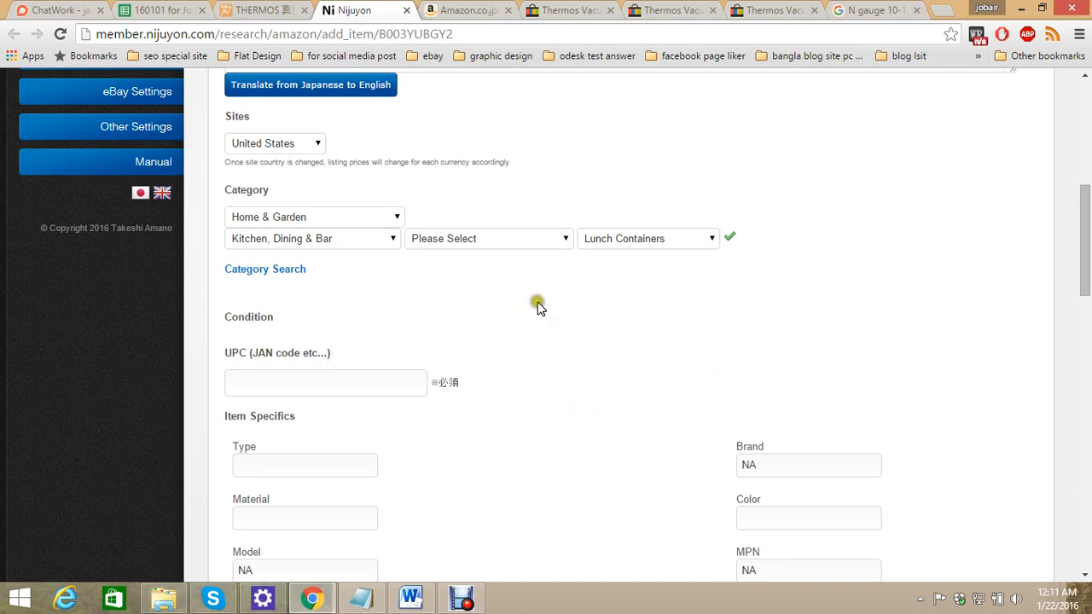
{"action": "scroll", "coordinate": [536, 305], "scroll_direction": "down", "scroll_amount": 15}
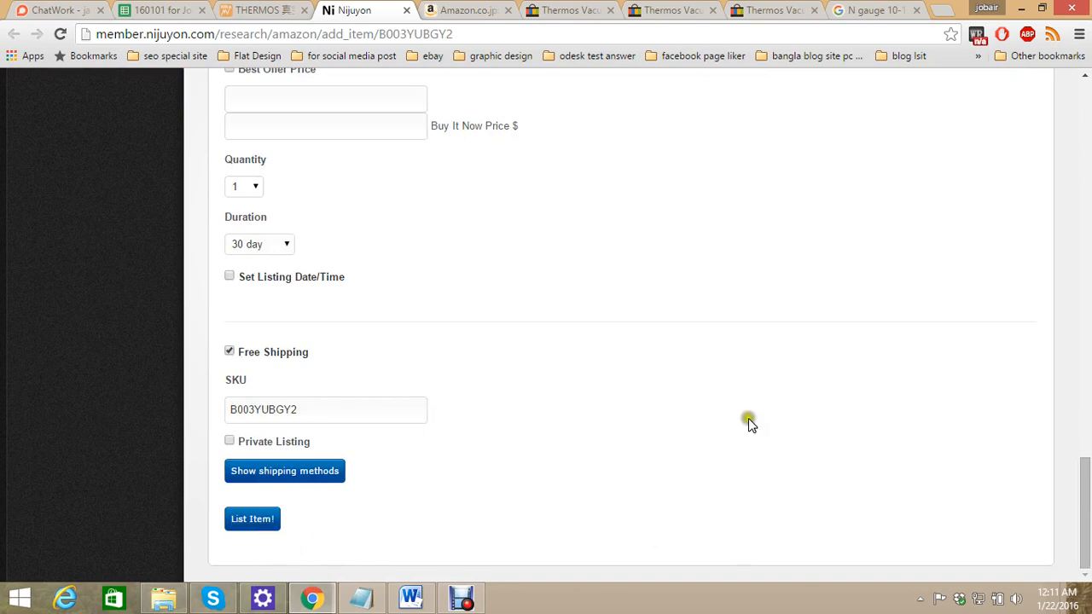
{"action": "scroll", "coordinate": [1066, 295], "scroll_direction": "up", "scroll_amount": 15}
{"action": "scroll", "coordinate": [755, 290], "scroll_direction": "up", "scroll_amount": 3}
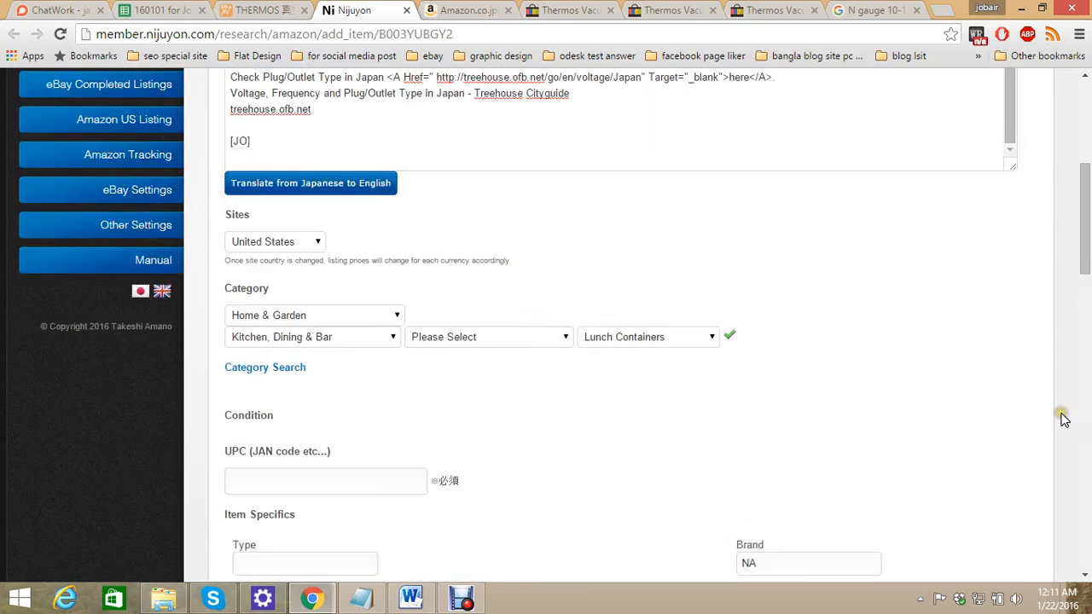
{"action": "scroll", "coordinate": [526, 483], "scroll_direction": "down", "scroll_amount": 2}
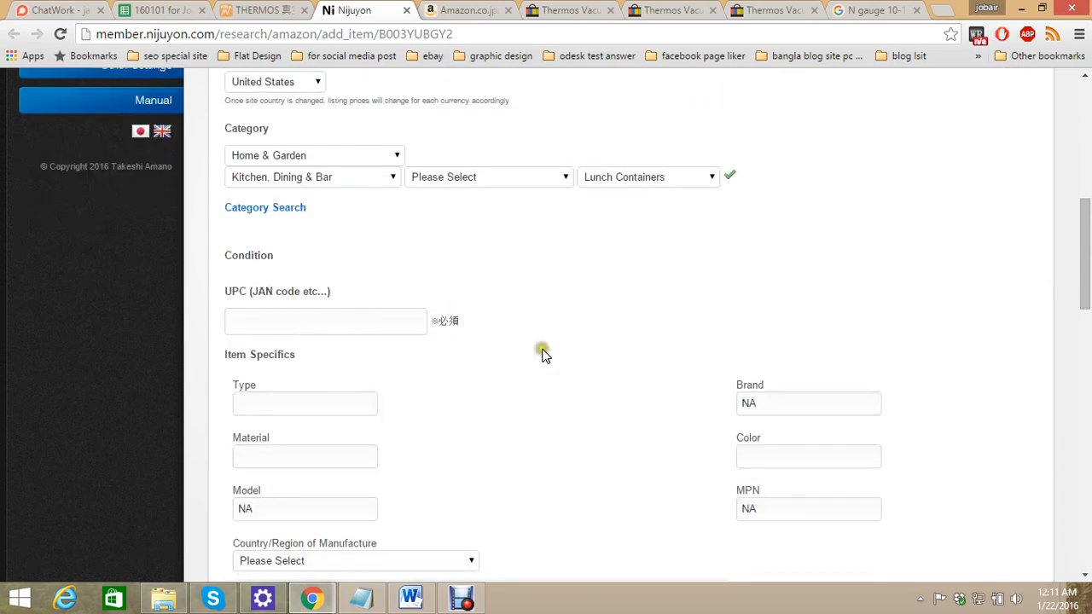
{"action": "left_click", "coordinate": [378, 324]}
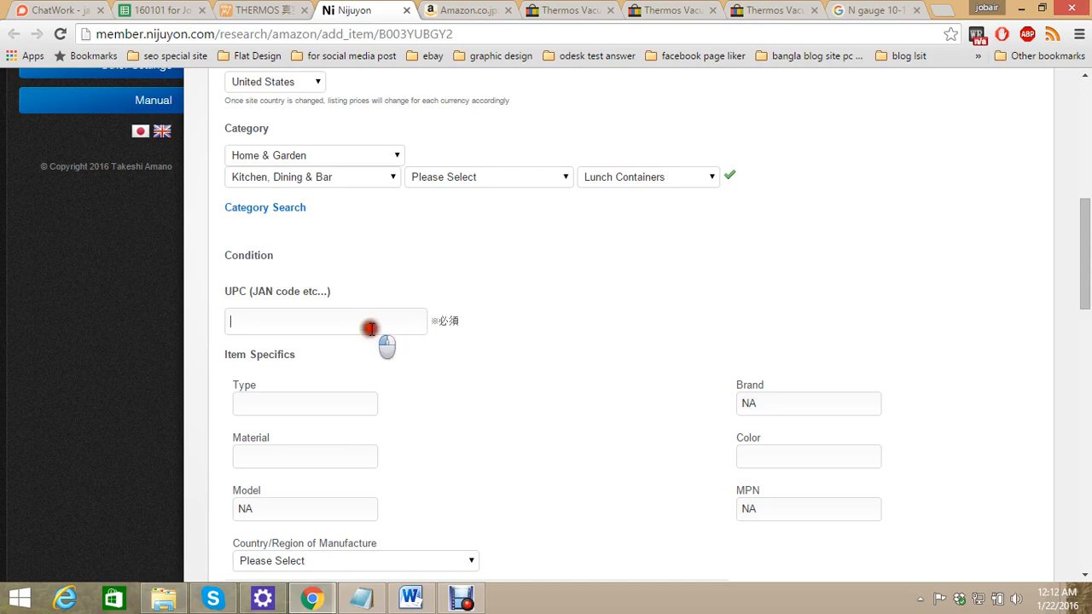
{"action": "left_click", "coordinate": [359, 320]}
{"action": "left_click", "coordinate": [583, 287]}
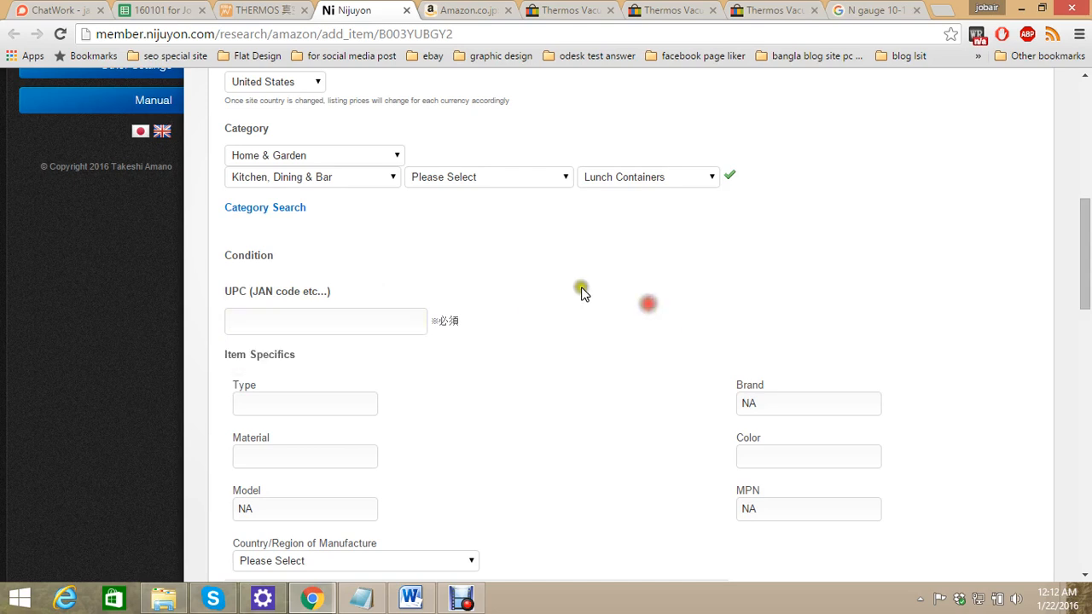
{"action": "scroll", "coordinate": [349, 278], "scroll_direction": "up", "scroll_amount": 10}
{"action": "double_click", "coordinate": [282, 156]}
{"action": "left_click", "coordinate": [590, 453]}
{"action": "scroll", "coordinate": [512, 448], "scroll_direction": "down", "scroll_amount": 4}
{"action": "left_click", "coordinate": [349, 322]}
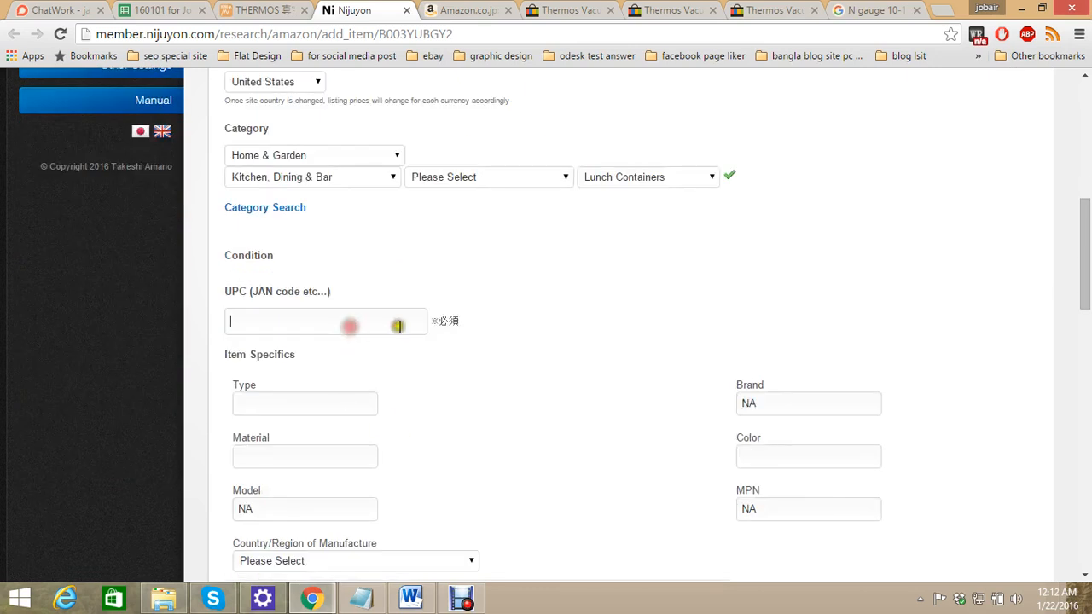
{"action": "key", "text": "ctrl+v"}
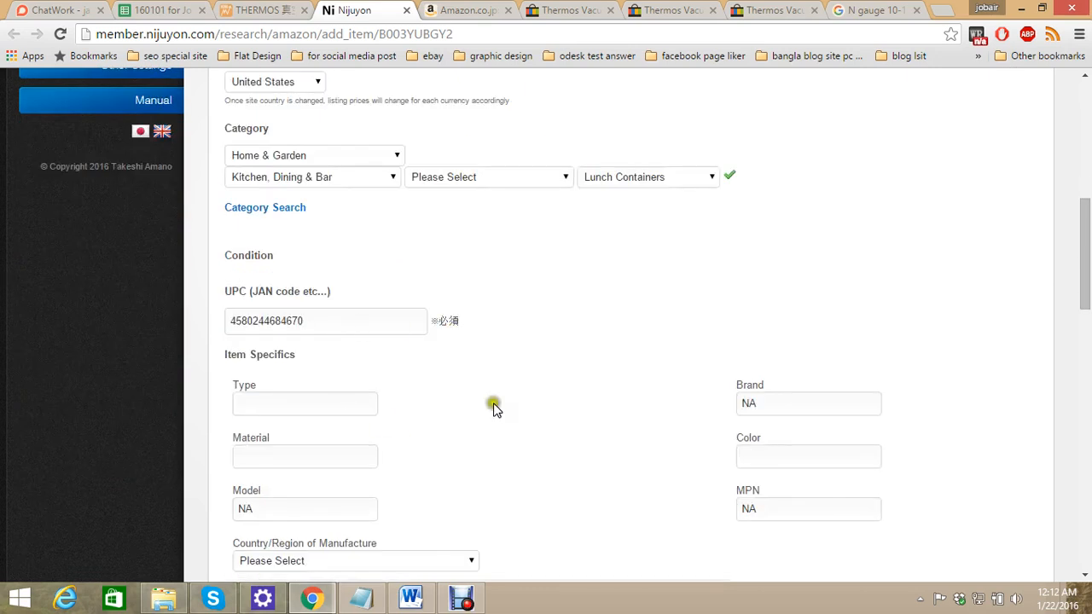
Examine the item specifics on the competing eBay THERMOS cooker listings and glance at the Amazon product page
{"action": "scroll", "coordinate": [268, 342], "scroll_direction": "down", "scroll_amount": 1}
{"action": "left_click", "coordinate": [573, 9]}
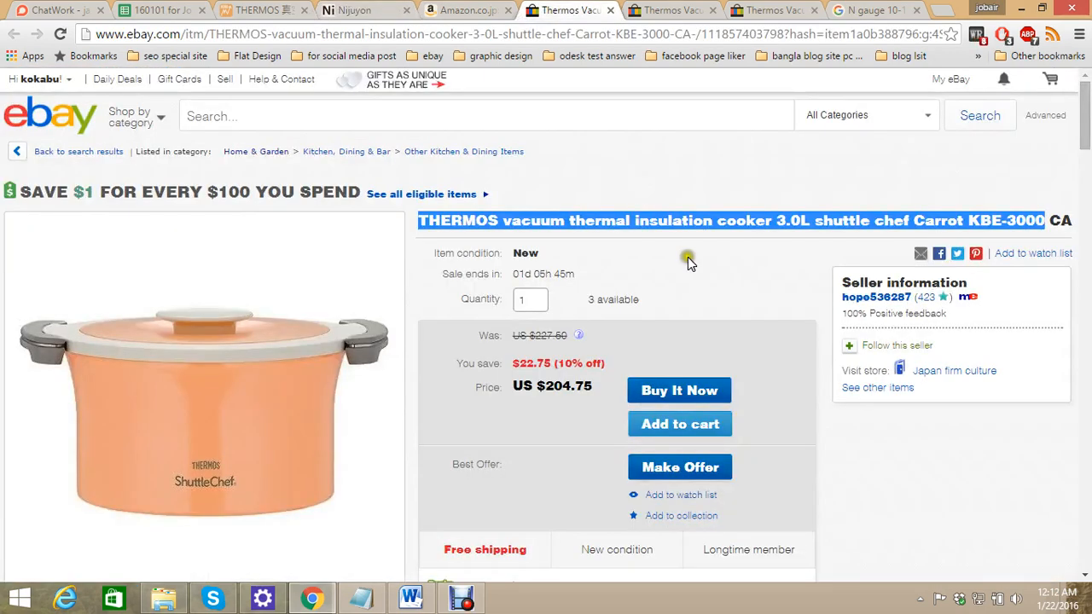
{"action": "scroll", "coordinate": [695, 281], "scroll_direction": "down", "scroll_amount": 5}
{"action": "scroll", "coordinate": [706, 312], "scroll_direction": "down", "scroll_amount": 9}
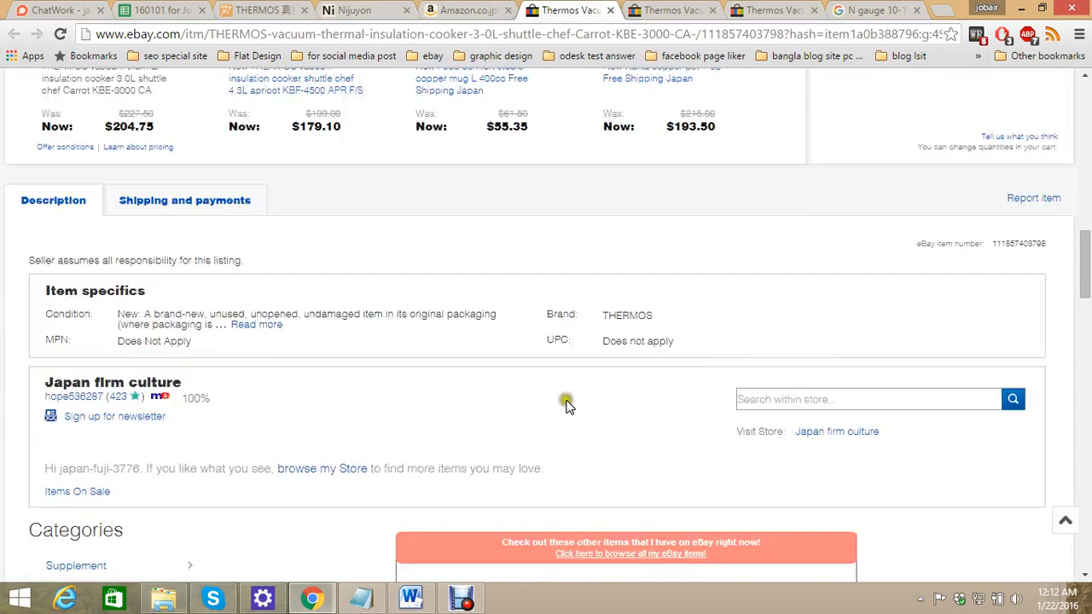
{"action": "left_click", "coordinate": [484, 8]}
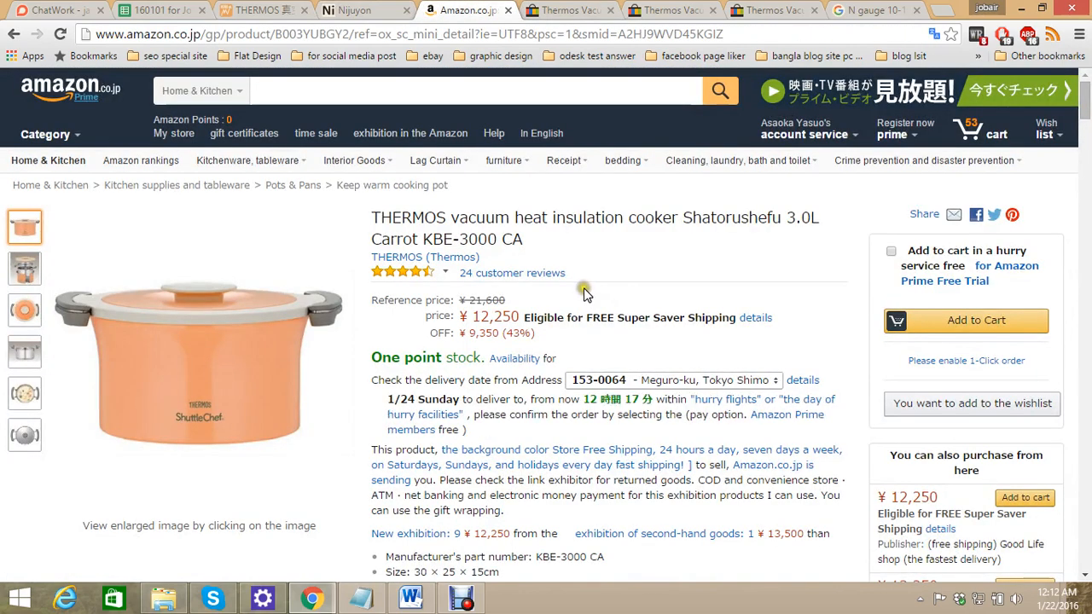
{"action": "mouse_move", "coordinate": [504, 160]}
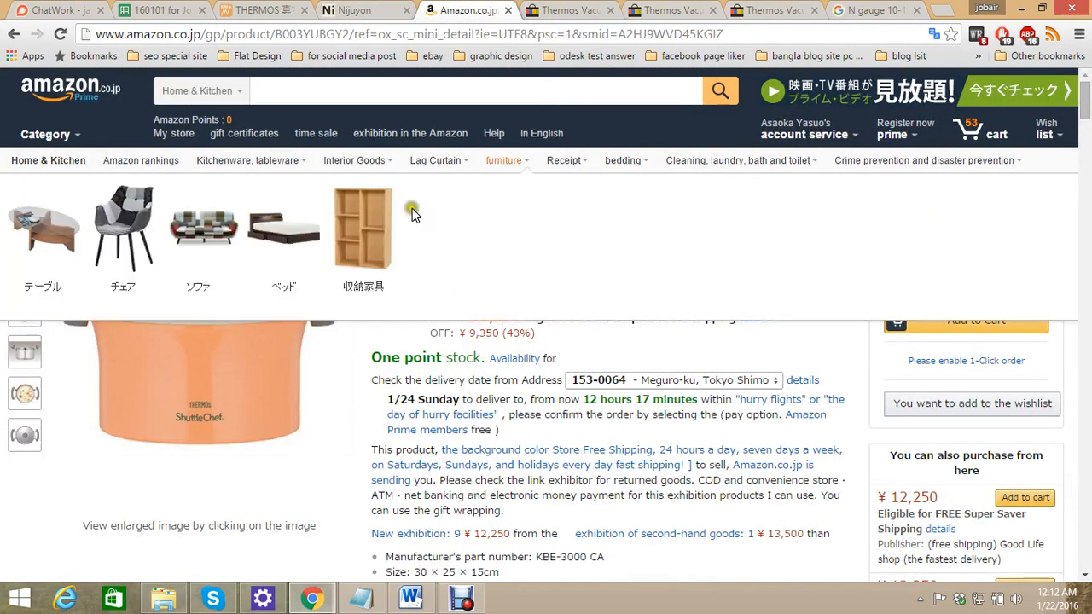
{"action": "left_click", "coordinate": [678, 9]}
{"action": "left_click", "coordinate": [755, 9]}
{"action": "scroll", "coordinate": [748, 196], "scroll_direction": "down", "scroll_amount": 8}
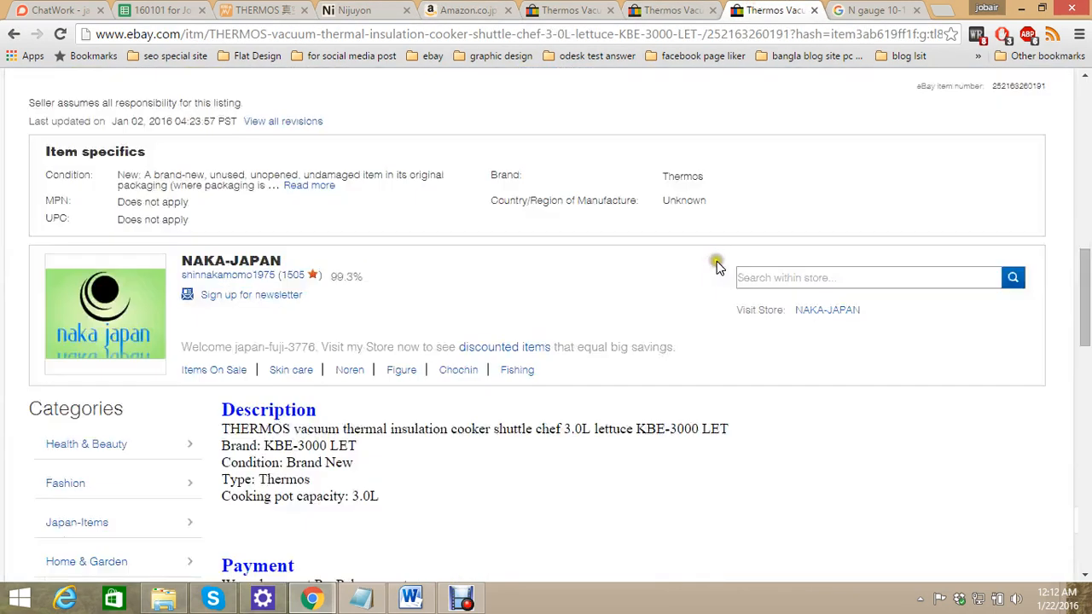
{"action": "scroll", "coordinate": [698, 283], "scroll_direction": "up", "scroll_amount": 1}
{"action": "left_click", "coordinate": [552, 7]}
{"action": "left_click", "coordinate": [740, 8]}
{"action": "left_click", "coordinate": [695, 9]}
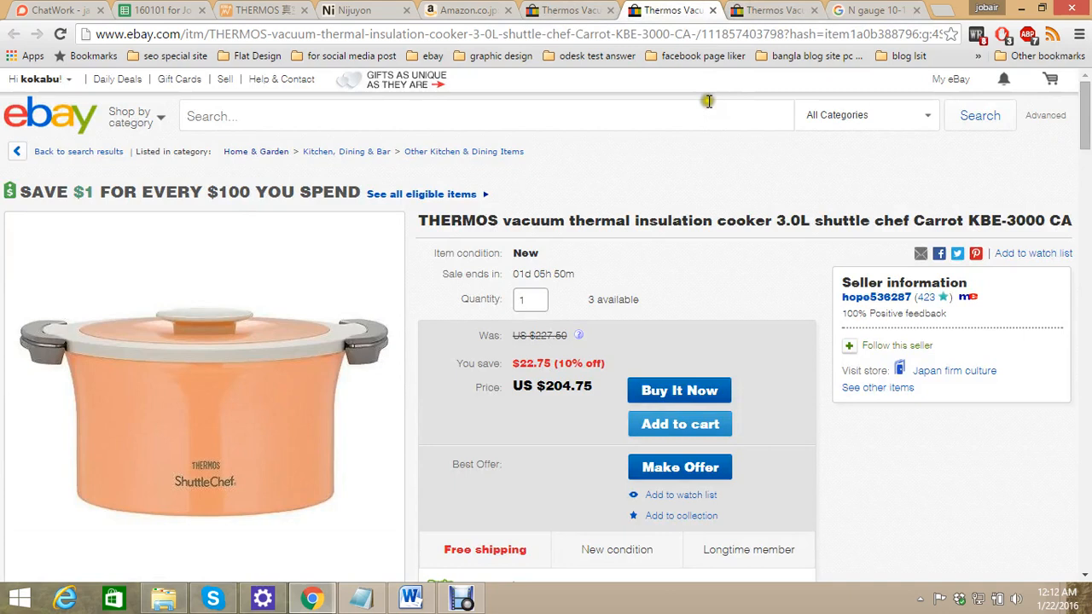
{"action": "left_click", "coordinate": [771, 8]}
{"action": "scroll", "coordinate": [546, 219], "scroll_direction": "up", "scroll_amount": 10}
Set the Type item specific to "Cooking pot", based on the Amazon product's category
{"action": "left_click", "coordinate": [471, 9]}
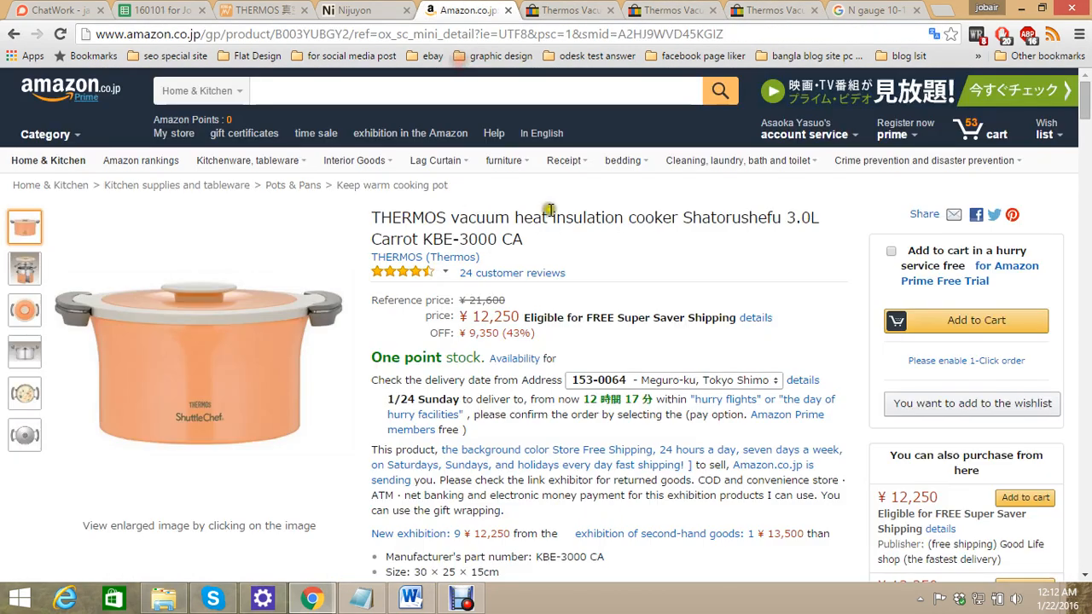
{"action": "triple_click", "coordinate": [398, 187]}
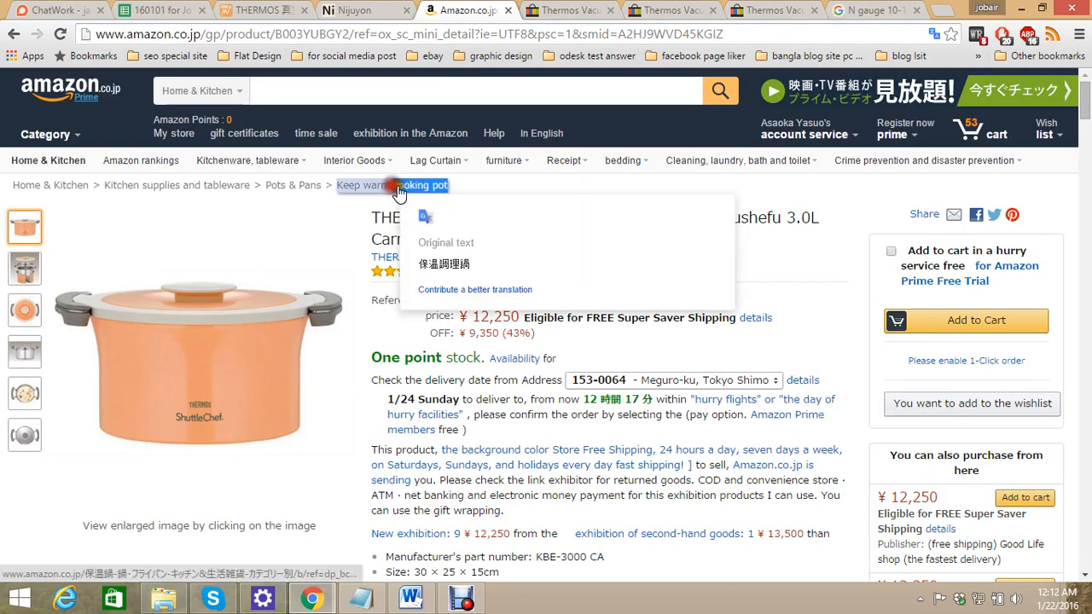
{"action": "key", "text": "ctrl+shift+Tab"}
{"action": "left_click", "coordinate": [264, 324]}
{"action": "type", "text": "cooking pot"}
{"action": "left_click", "coordinate": [245, 322]}
{"action": "key", "text": "BackSpace"}
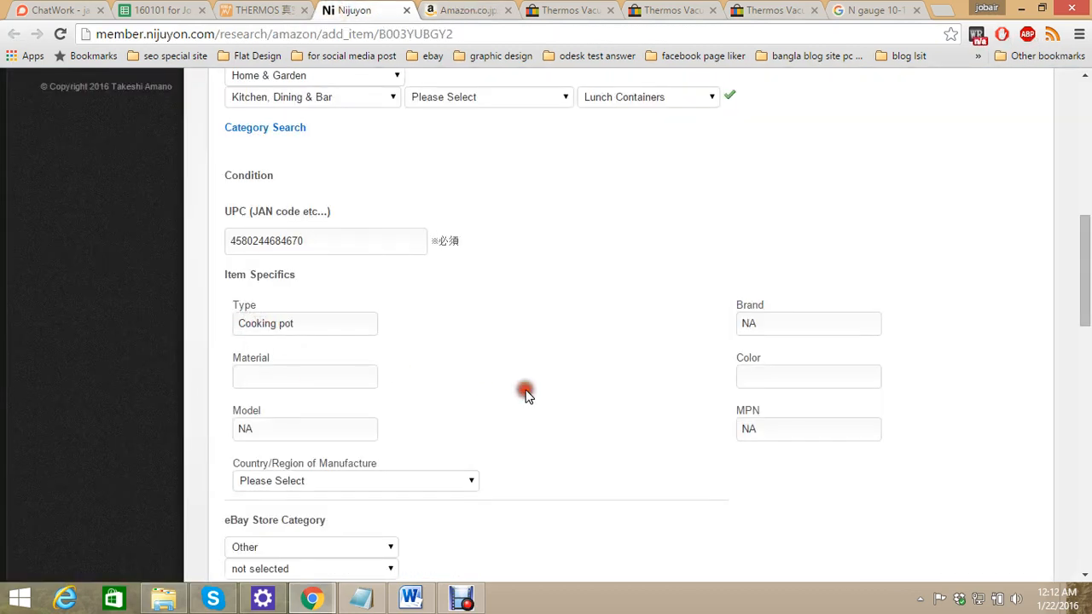
Copy "stainless steel" from the Amazon product details into the Material item specific and capitalize it as "Stainless steel"
{"action": "left_click", "coordinate": [471, 10]}
{"action": "scroll", "coordinate": [695, 367], "scroll_direction": "down", "scroll_amount": 3}
{"action": "left_click_drag", "start_coordinate": [600, 367], "coordinate": [673, 367]}
{"action": "key", "text": "ctrl+c"}
{"action": "left_click", "coordinate": [375, 12]}
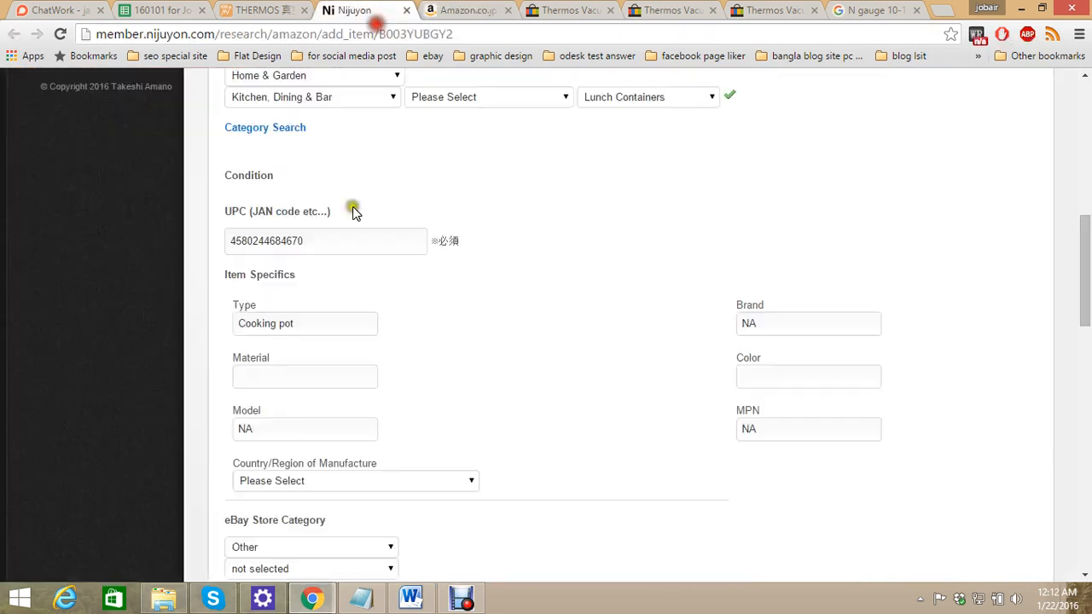
{"action": "left_click", "coordinate": [276, 376]}
{"action": "key", "text": "ctrl+v"}
{"action": "left_click", "coordinate": [241, 375]}
{"action": "key", "text": "Delete"}
{"action": "type", "text": "S"}
Replace the Brand item specific with "THERMOS", copied from the Amazon product title
{"action": "left_click", "coordinate": [461, 10]}
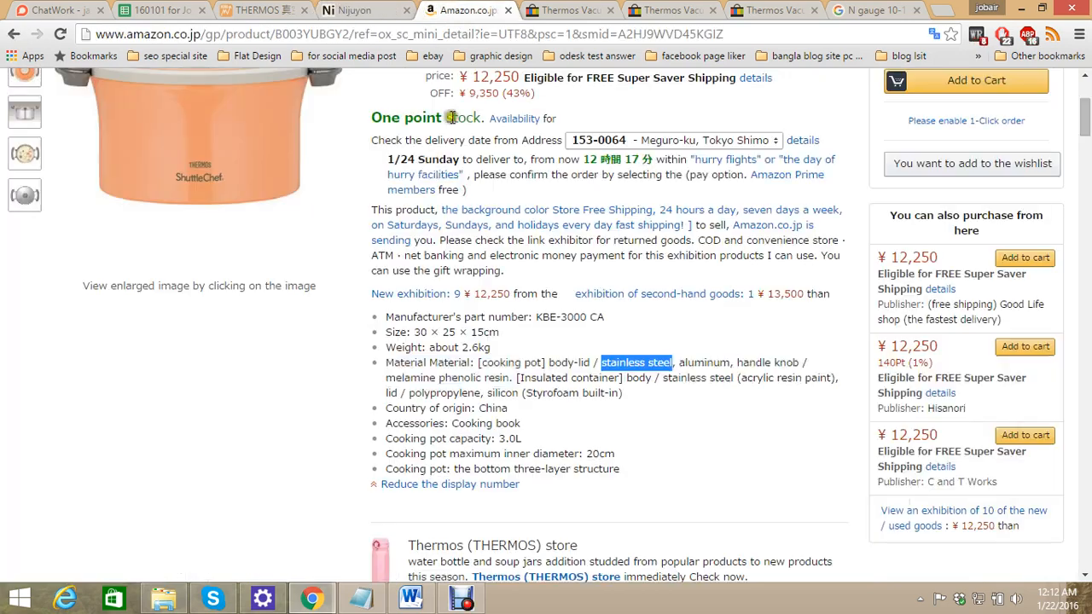
{"action": "scroll", "coordinate": [500, 213], "scroll_direction": "up", "scroll_amount": 3}
{"action": "double_click", "coordinate": [427, 218]}
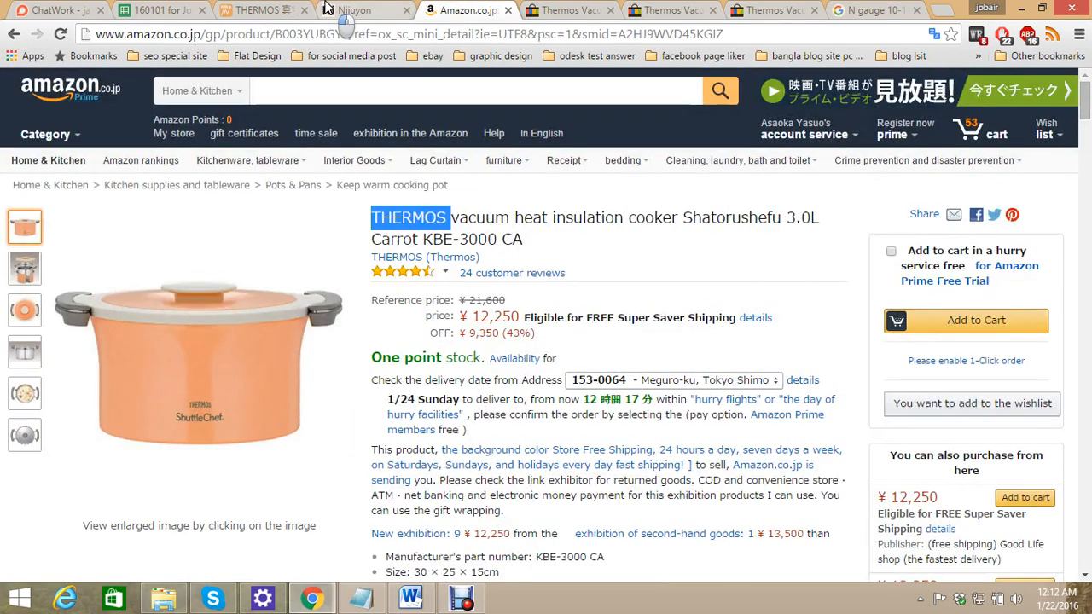
{"action": "key", "text": "ctrl+c"}
{"action": "left_click", "coordinate": [328, 9]}
{"action": "double_click", "coordinate": [780, 324]}
{"action": "key", "text": "ctrl+v"}
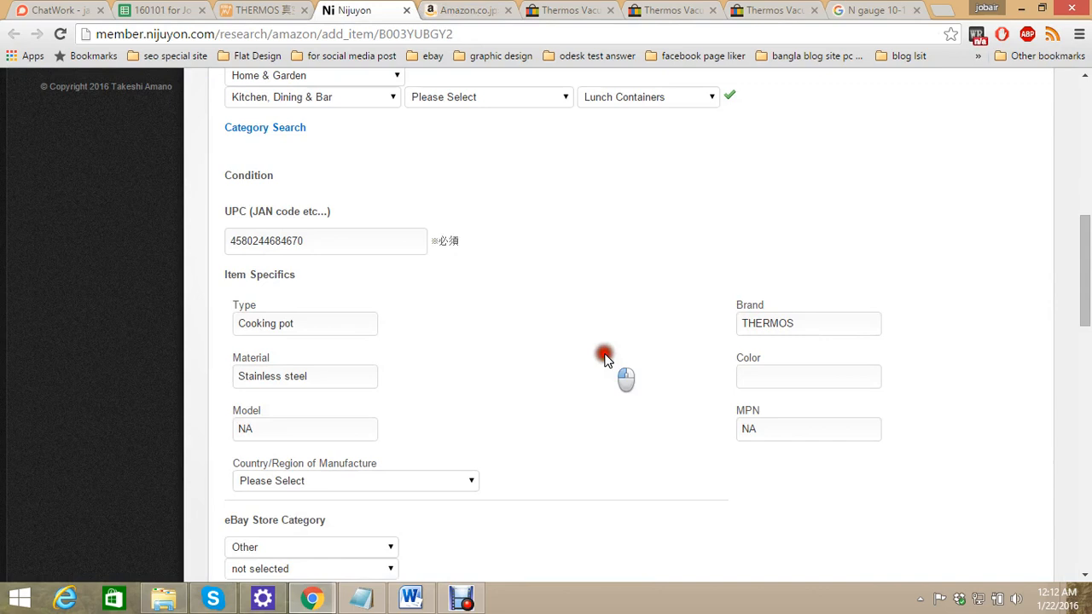
Set the Color item specific to "Carrot", copied from the eBay listing title
{"action": "left_click", "coordinate": [484, 8]}
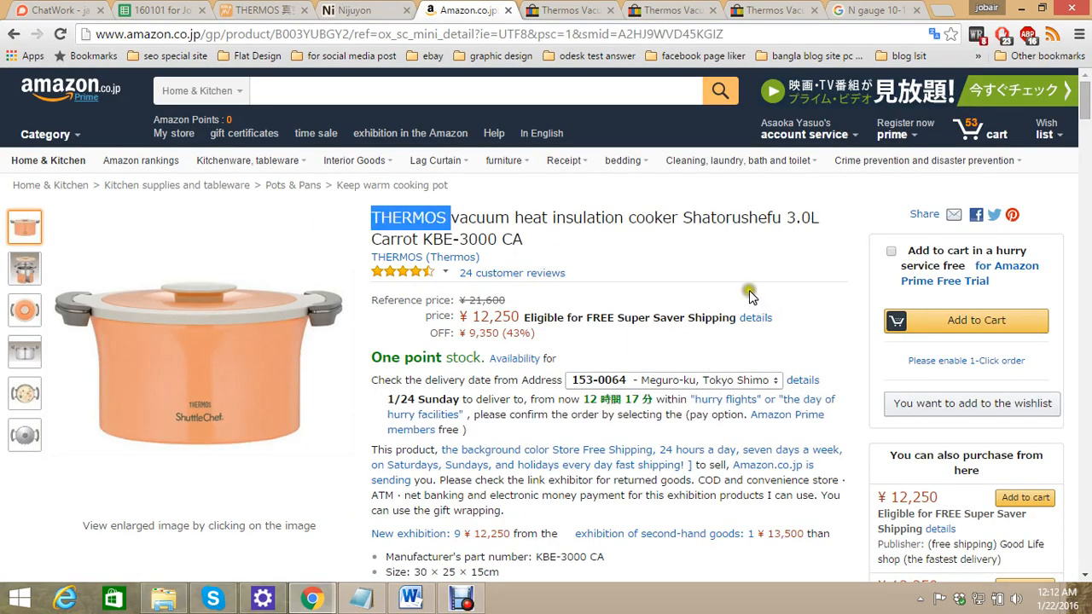
{"action": "key", "text": "ctrl+Tab"}
{"action": "scroll", "coordinate": [819, 292], "scroll_direction": "up", "scroll_amount": 10}
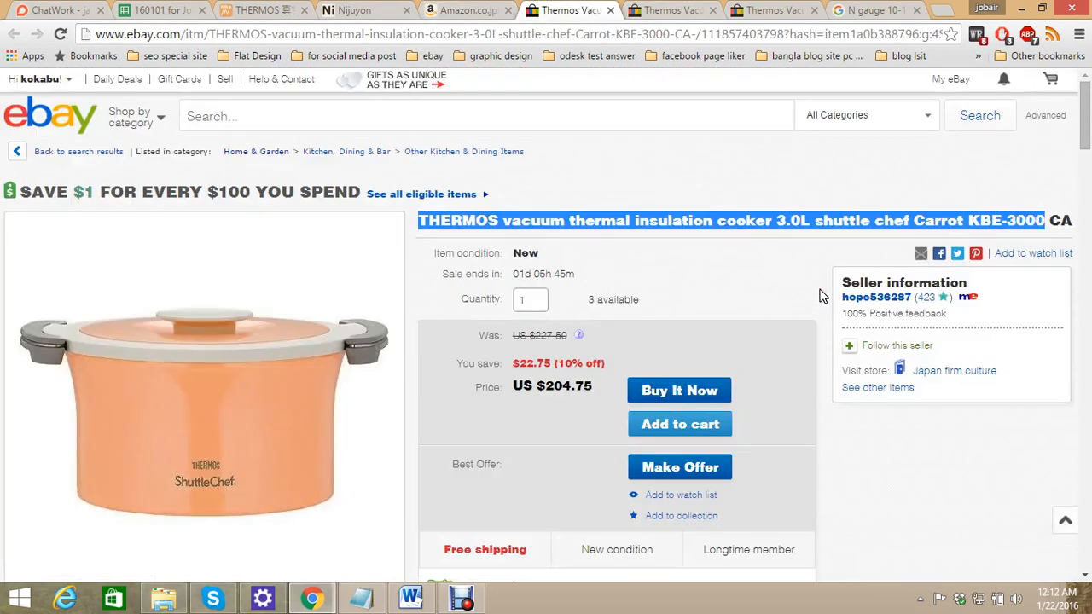
{"action": "double_click", "coordinate": [934, 220]}
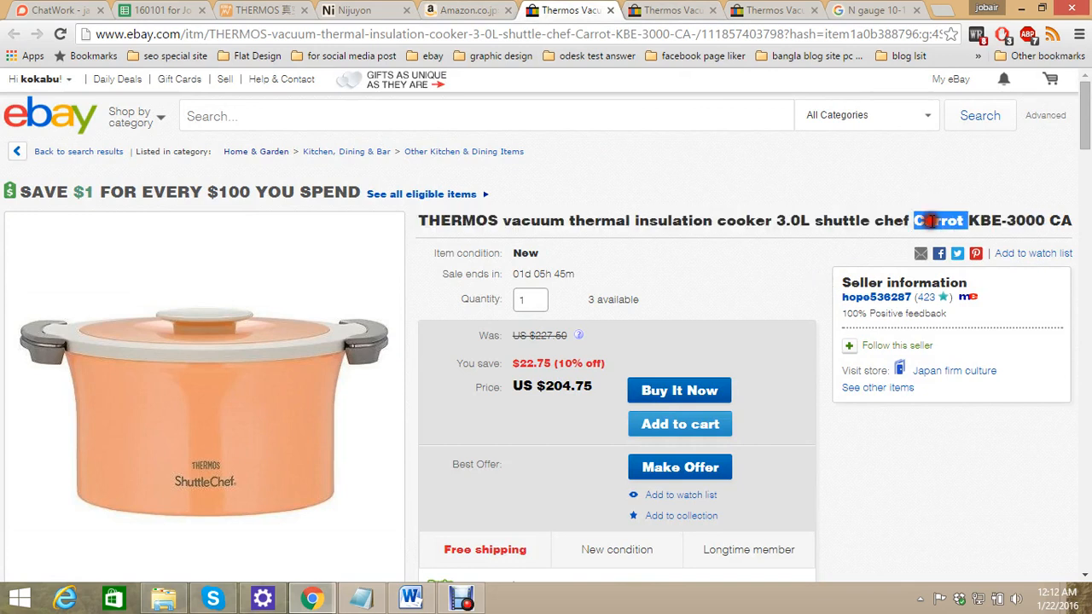
{"action": "key", "text": "ctrl+Tab"}
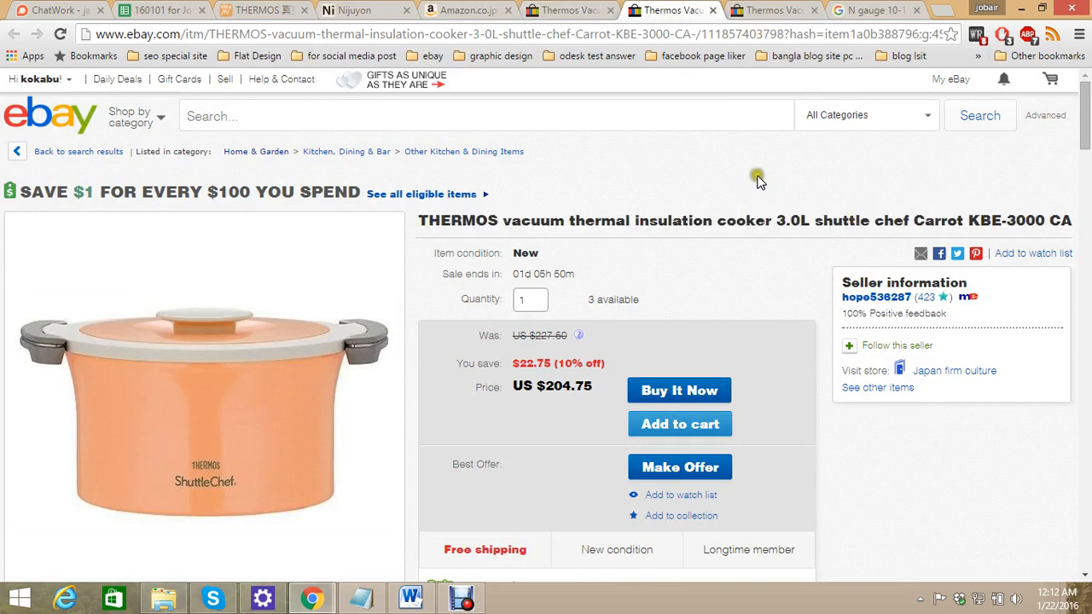
{"action": "left_click", "coordinate": [447, 10]}
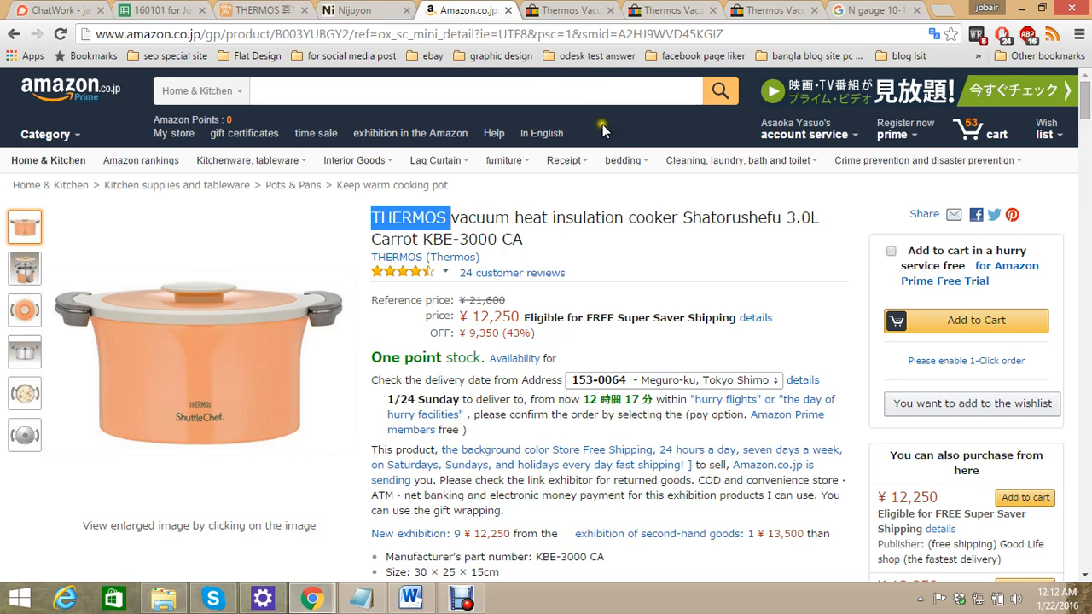
{"action": "key", "text": "ctrl+shift+Tab"}
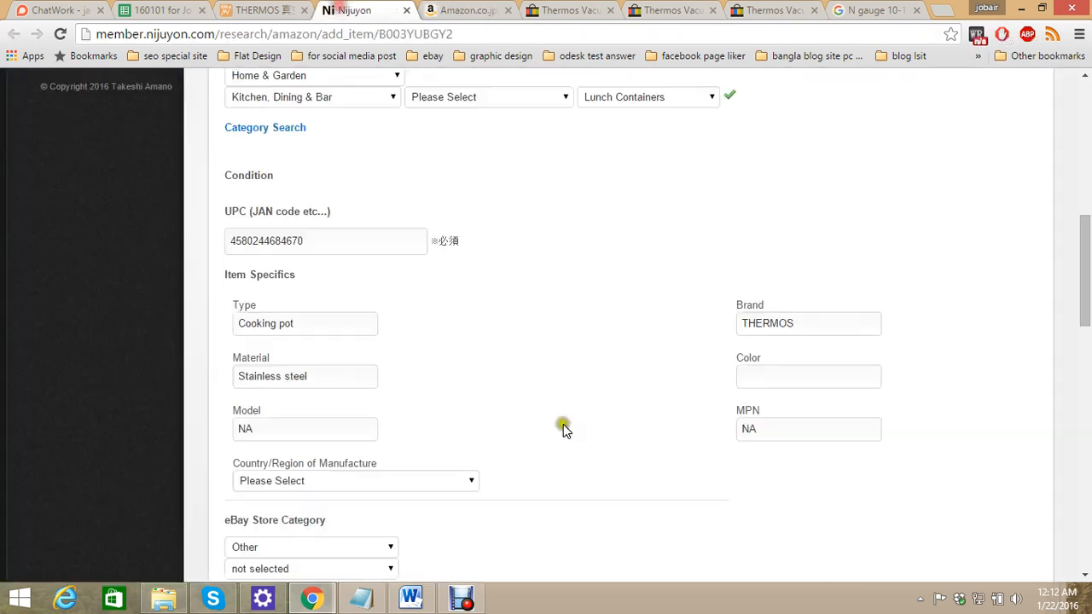
{"action": "left_click", "coordinate": [791, 385]}
{"action": "key", "text": "ctrl+v"}
Copy "KBE-3000 CA" from the Amazon product title into both the MPN and Model item specifics
{"action": "key", "text": "ctrl+Tab"}
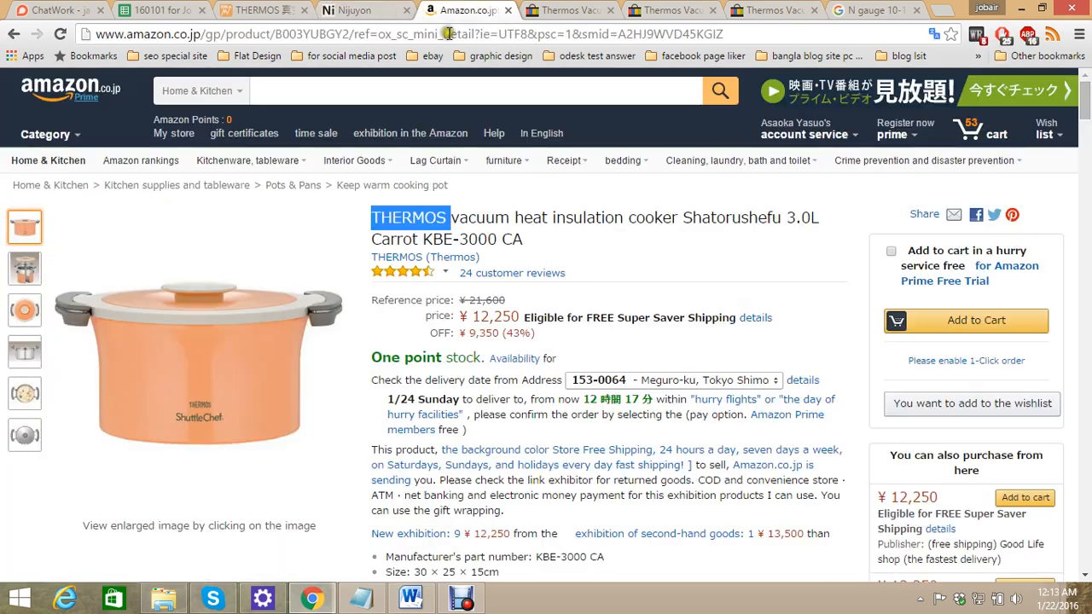
{"action": "left_click_drag", "start_coordinate": [424, 239], "coordinate": [537, 235]}
{"action": "key", "text": "ctrl+c"}
{"action": "key", "text": "ctrl+shift+Tab"}
{"action": "left_click", "coordinate": [781, 429]}
{"action": "key", "text": "ctrl+v"}
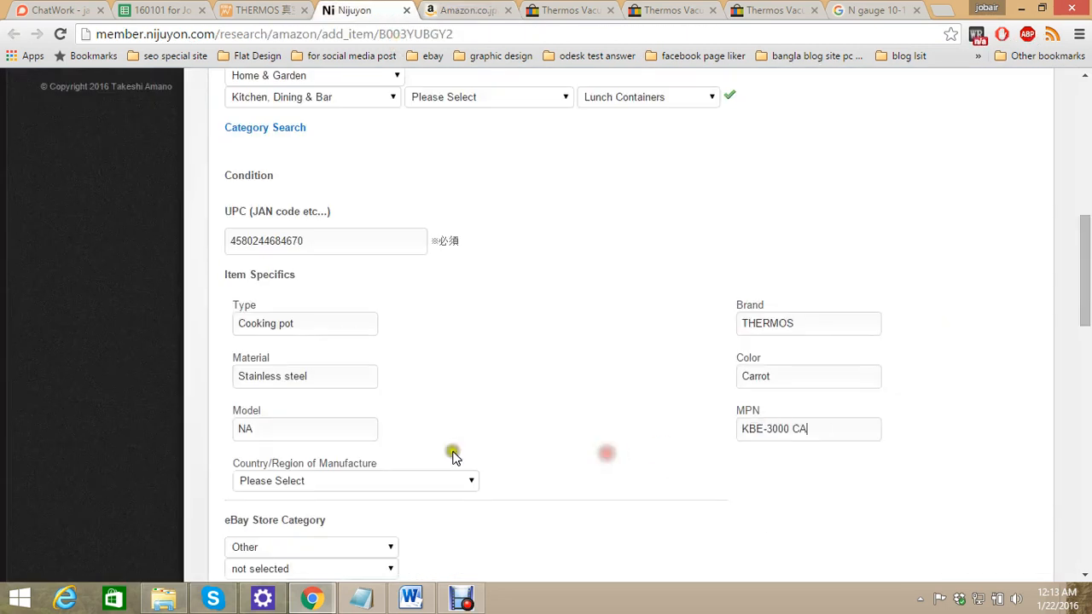
{"action": "double_click", "coordinate": [302, 432]}
{"action": "key", "text": "ctrl+v"}
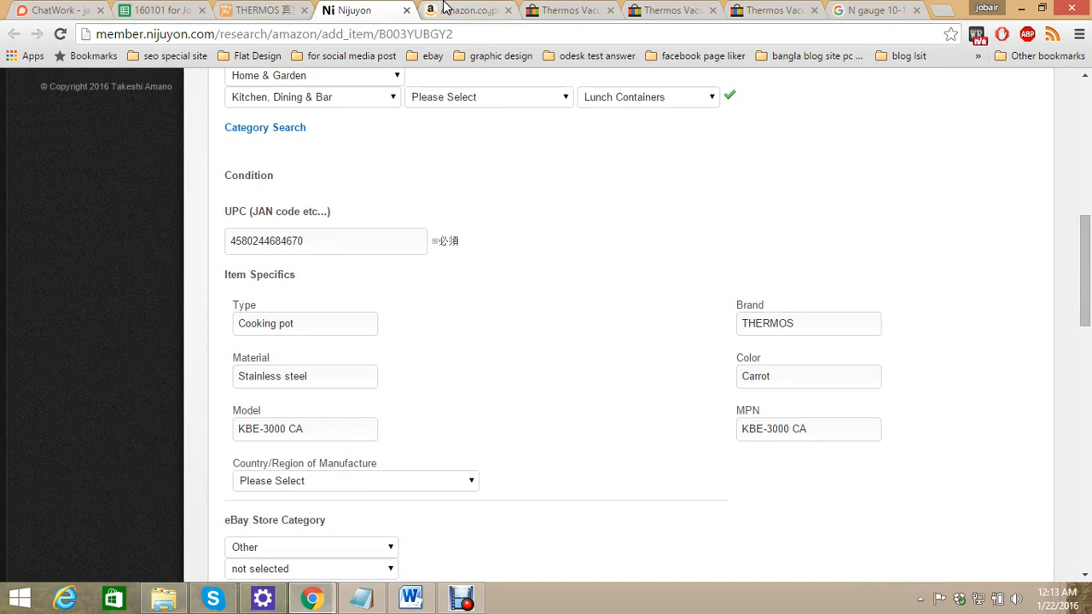
Compare the Country/Region of Manufacture options in the listing form with the country of origin in the Amazon product details
{"action": "left_click", "coordinate": [478, 12]}
{"action": "scroll", "coordinate": [535, 375], "scroll_direction": "down", "scroll_amount": 3}
{"action": "left_click", "coordinate": [388, 12]}
{"action": "left_click", "coordinate": [416, 483]}
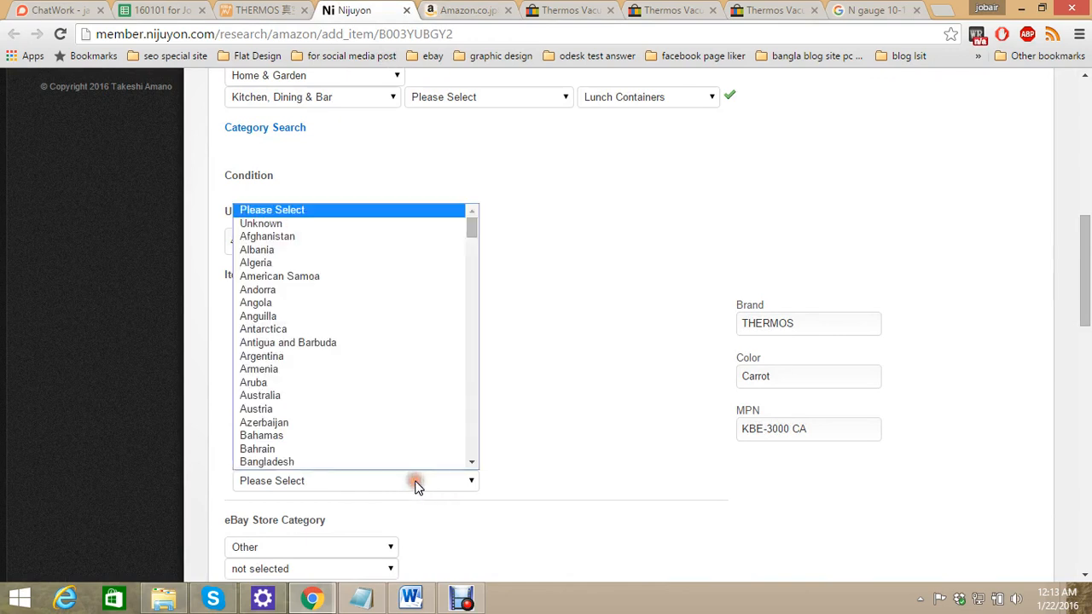
{"action": "left_click", "coordinate": [639, 432]}
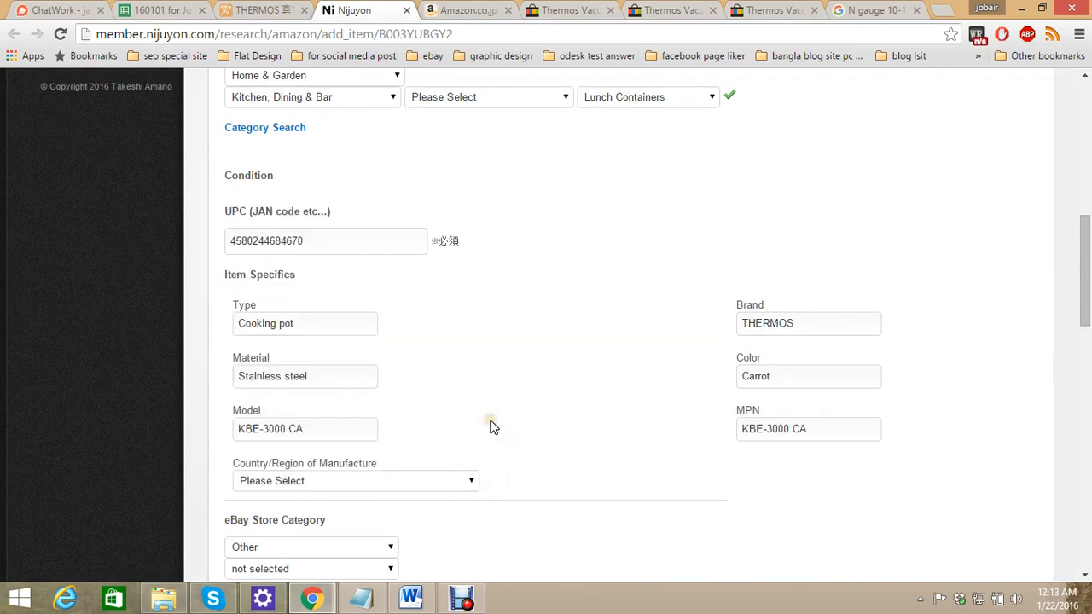
{"action": "left_click", "coordinate": [414, 480]}
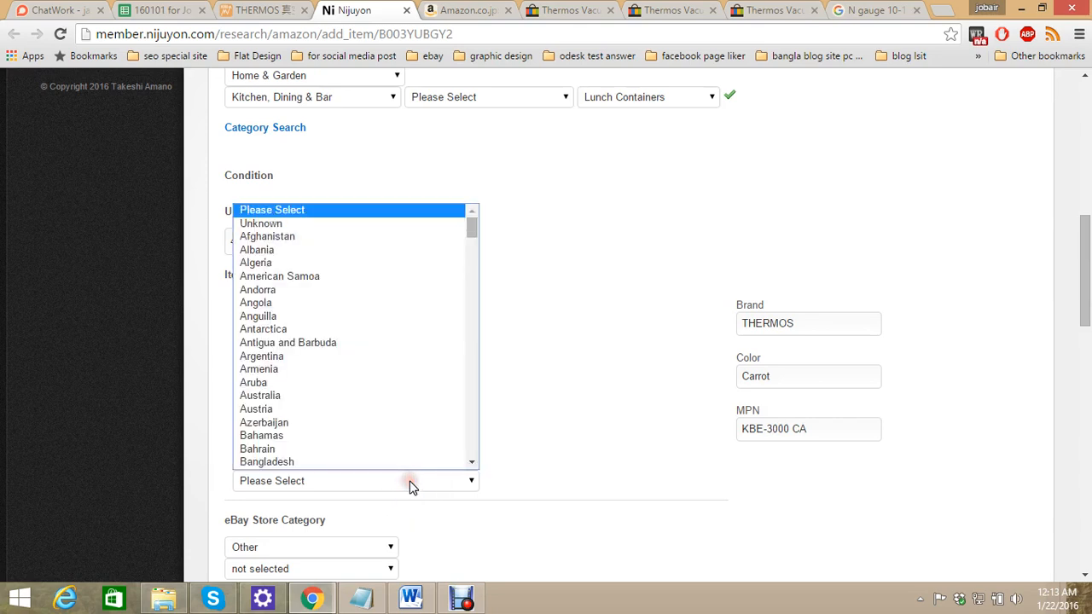
{"action": "left_click", "coordinate": [602, 383]}
{"action": "scroll", "coordinate": [602, 382], "scroll_direction": "down", "scroll_amount": 2}
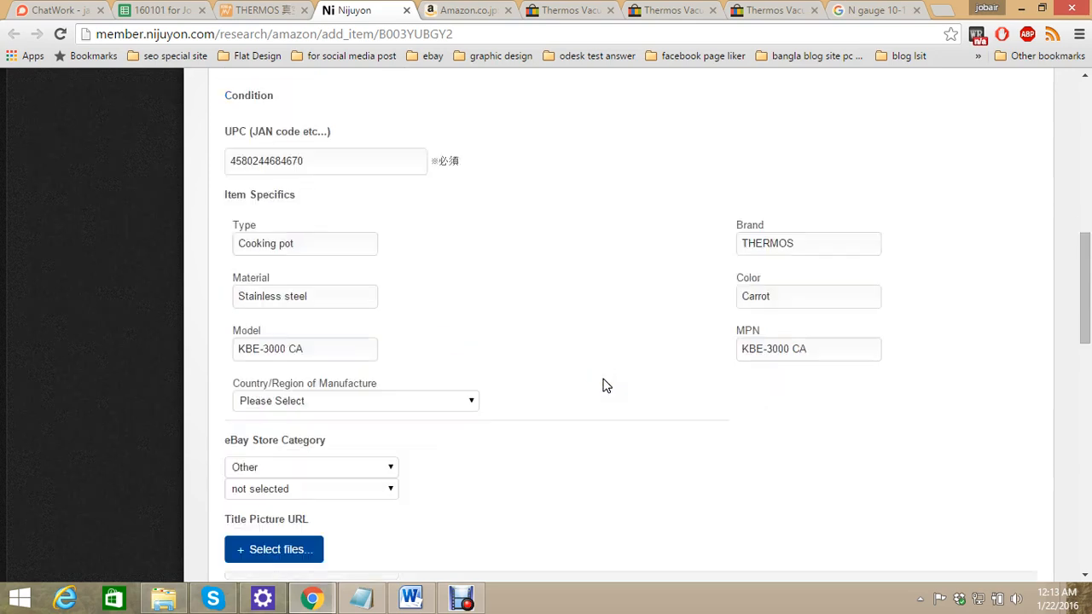
{"action": "left_click", "coordinate": [271, 393]}
{"action": "scroll", "coordinate": [560, 297], "scroll_direction": "up", "scroll_amount": 1}
{"action": "left_click", "coordinate": [405, 408]}
{"action": "left_click", "coordinate": [586, 380]}
{"action": "left_click", "coordinate": [456, 10]}
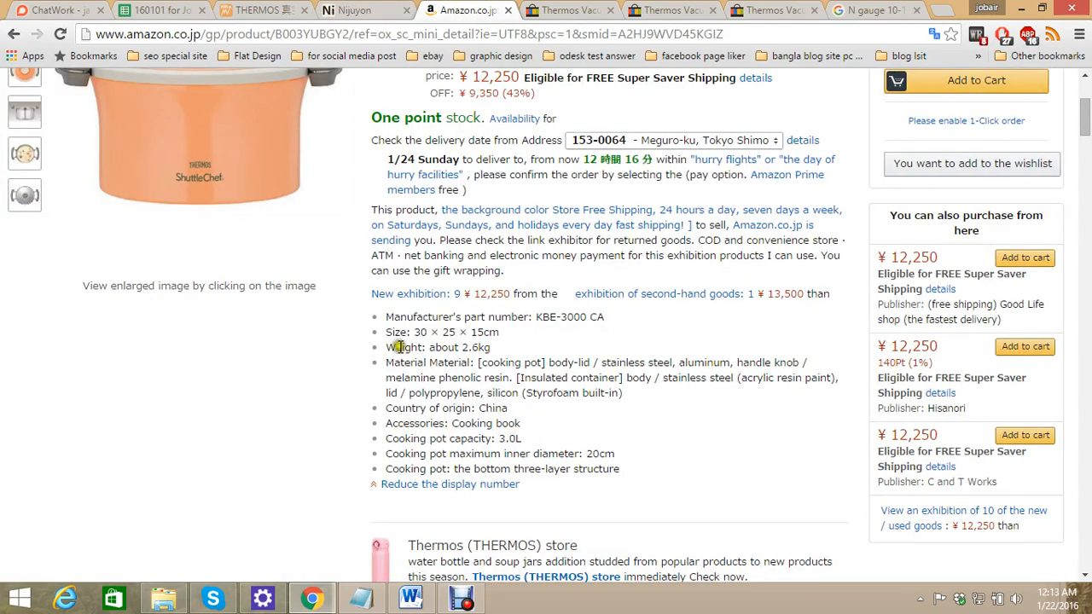
{"action": "left_click", "coordinate": [354, 12]}
{"action": "scroll", "coordinate": [555, 375], "scroll_direction": "down", "scroll_amount": 1}
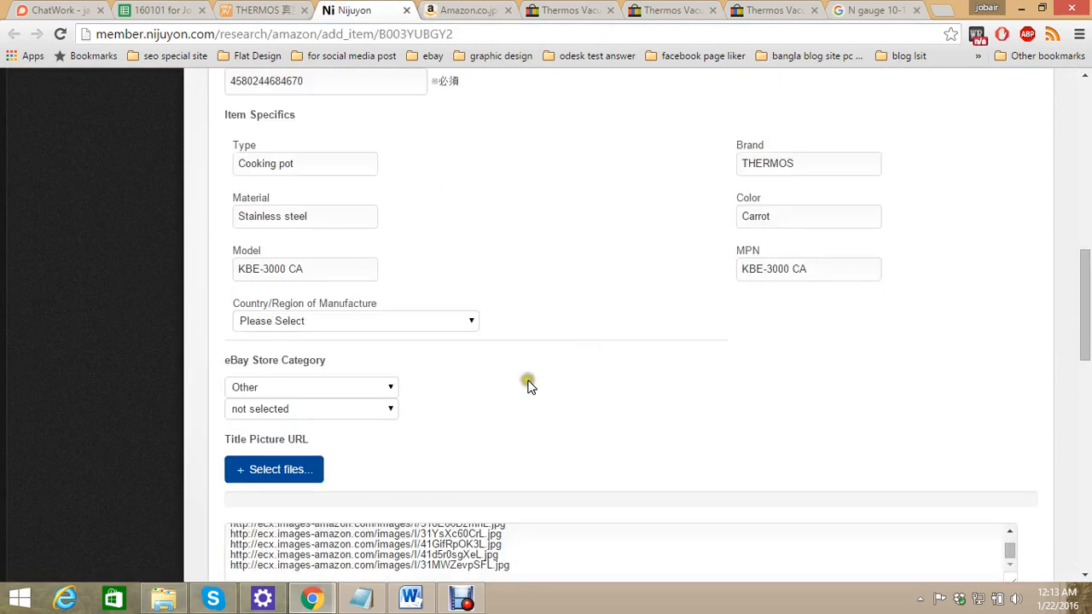
Check the cooker's category on its Amazon product page and browse the eBay Store Category options for a suitable match
{"action": "scroll", "coordinate": [543, 368], "scroll_direction": "up", "scroll_amount": 3}
{"action": "scroll", "coordinate": [555, 324], "scroll_direction": "down", "scroll_amount": 2}
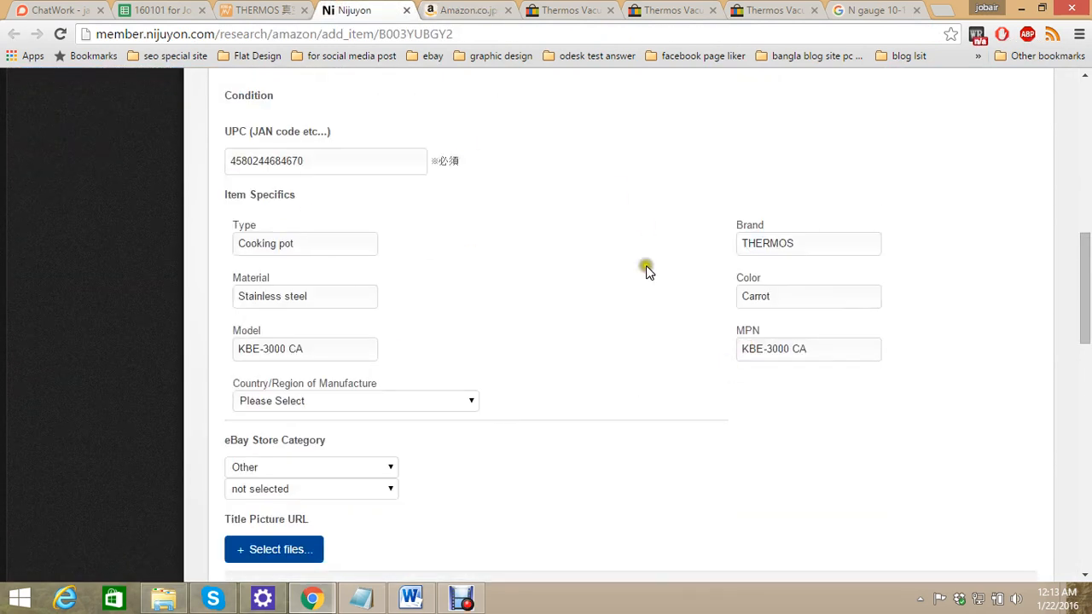
{"action": "scroll", "coordinate": [236, 390], "scroll_direction": "down", "scroll_amount": 3}
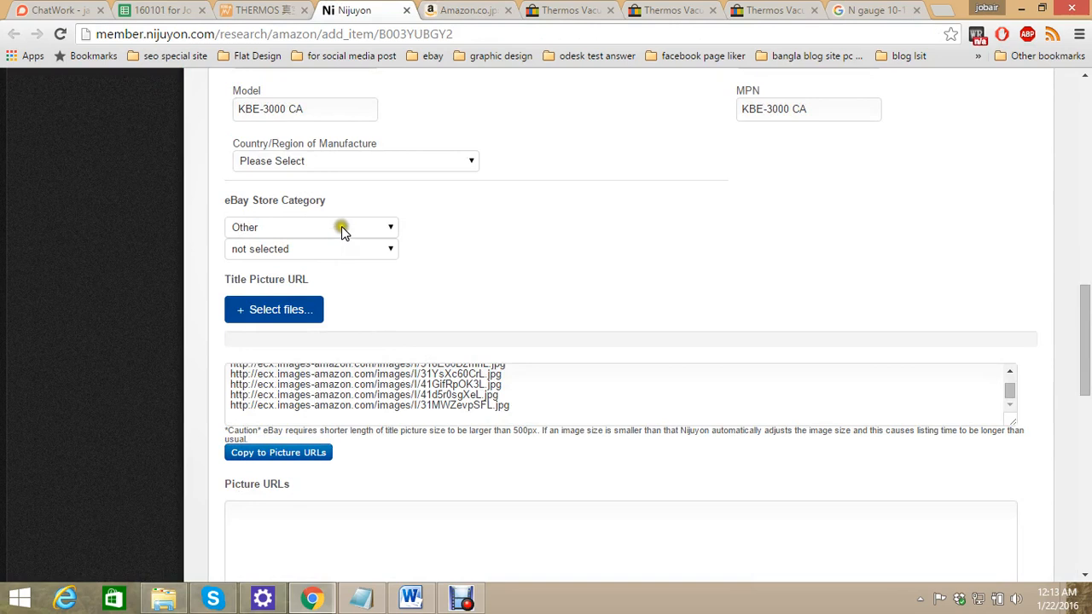
{"action": "scroll", "coordinate": [1015, 305], "scroll_direction": "up", "scroll_amount": 6}
{"action": "left_click", "coordinate": [465, 10]}
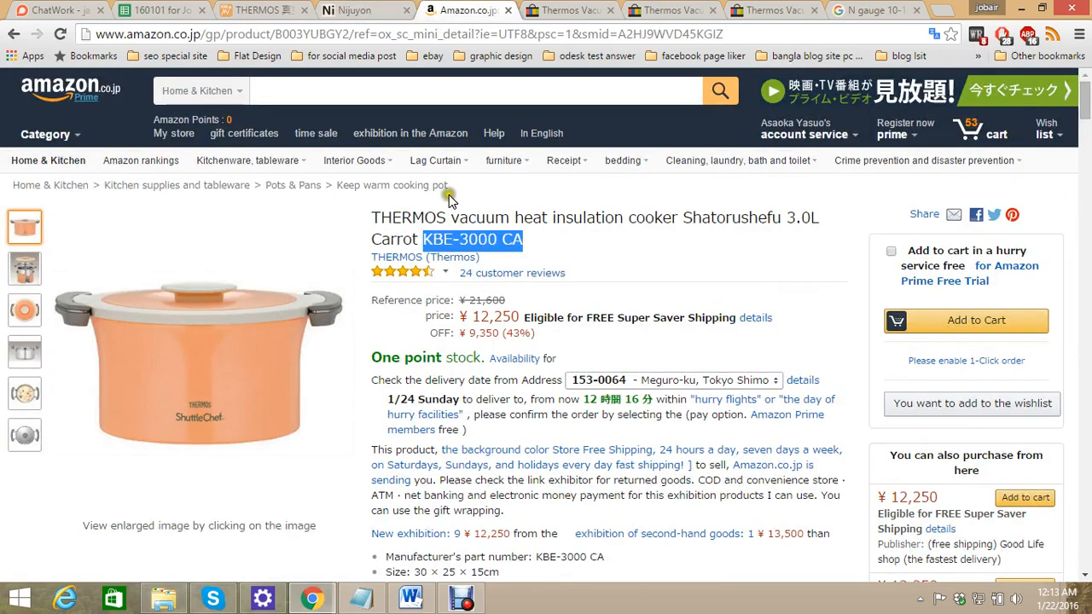
{"action": "left_click", "coordinate": [354, 10]}
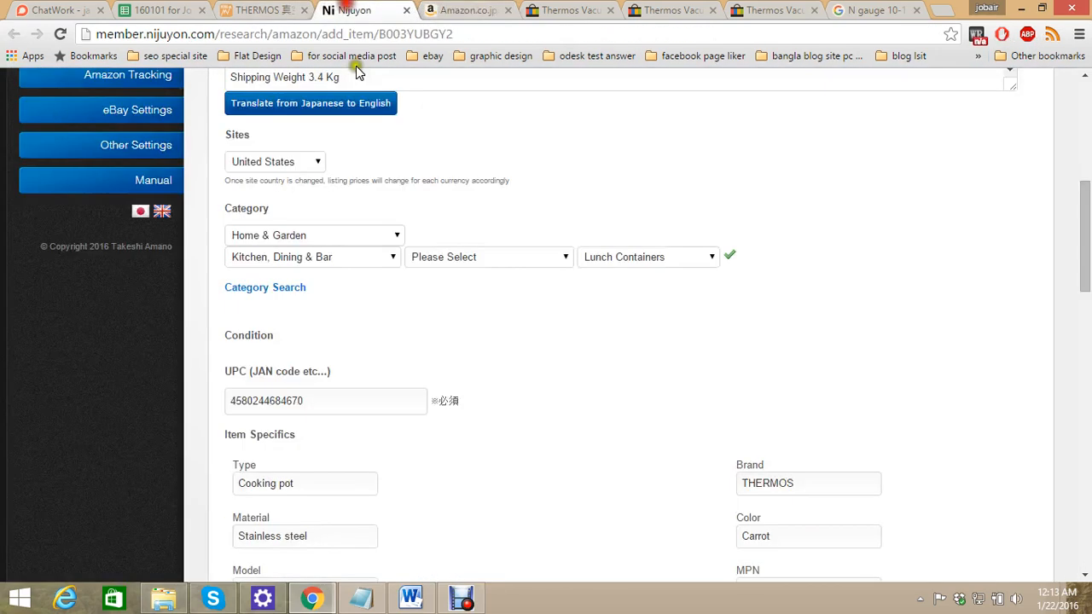
{"action": "scroll", "coordinate": [324, 424], "scroll_direction": "down", "scroll_amount": 6}
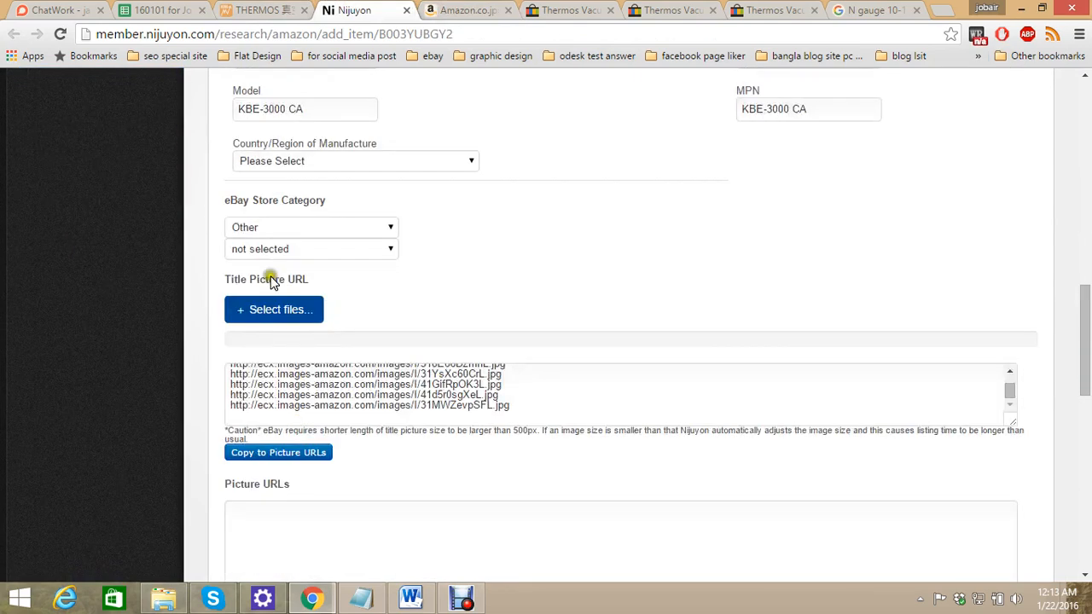
{"action": "left_click", "coordinate": [276, 229]}
{"action": "scroll", "coordinate": [328, 332], "scroll_direction": "down", "scroll_amount": 1}
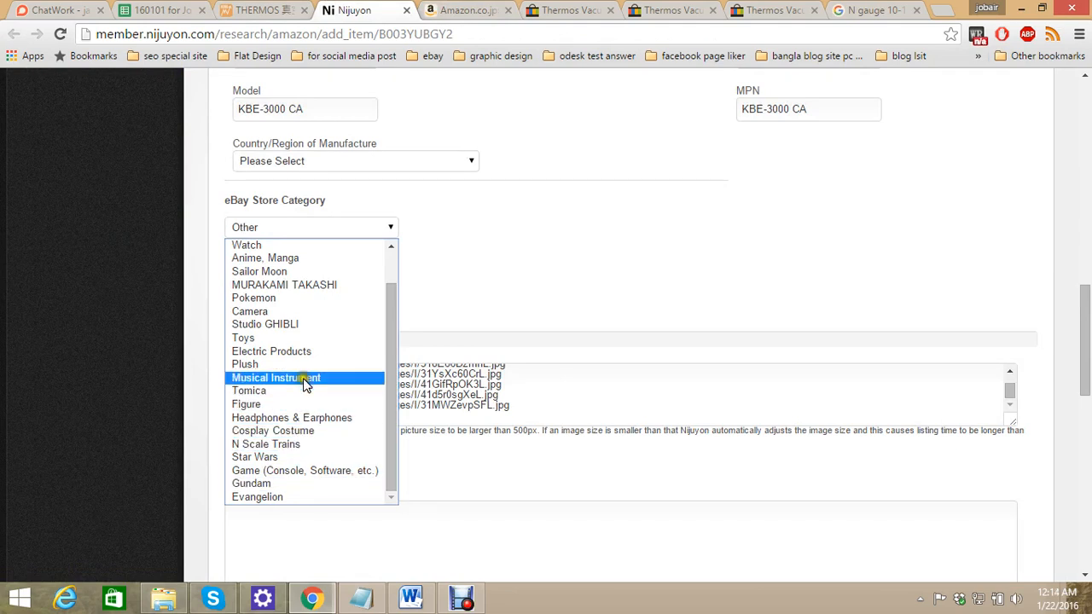
{"action": "scroll", "coordinate": [306, 367], "scroll_direction": "up", "scroll_amount": 1}
{"action": "left_click", "coordinate": [489, 244]}
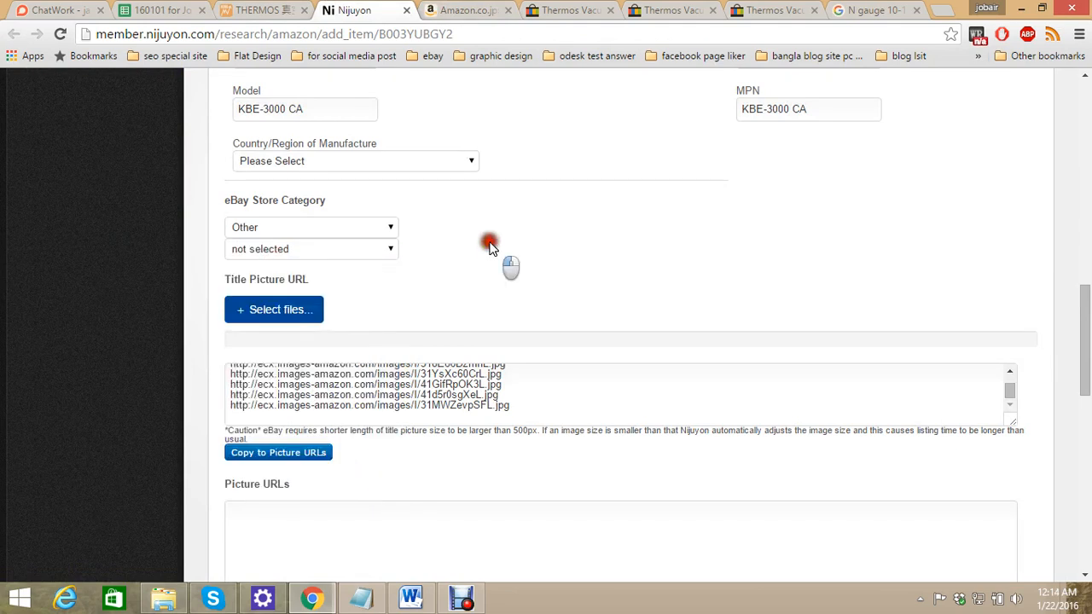
{"action": "left_click", "coordinate": [480, 196]}
Examine the Amazon image addresses in the Title Picture URL list from the first line to the last
{"action": "scroll", "coordinate": [522, 298], "scroll_direction": "down", "scroll_amount": 2}
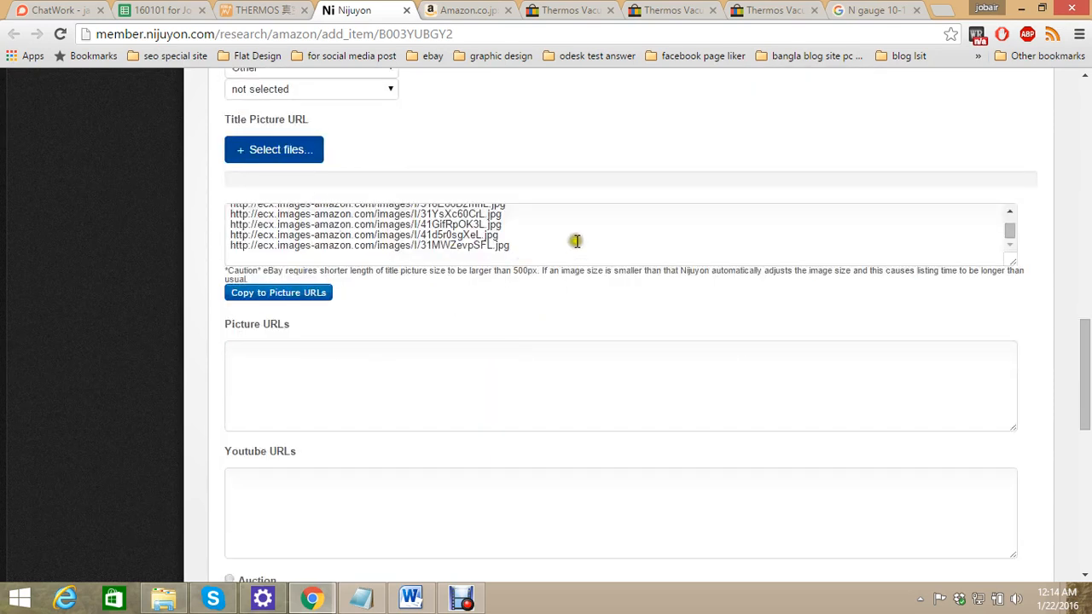
{"action": "scroll", "coordinate": [576, 241], "scroll_direction": "up", "scroll_amount": 1}
{"action": "left_click_drag", "start_coordinate": [1012, 311], "coordinate": [1009, 297]}
{"action": "left_click", "coordinate": [653, 296]}
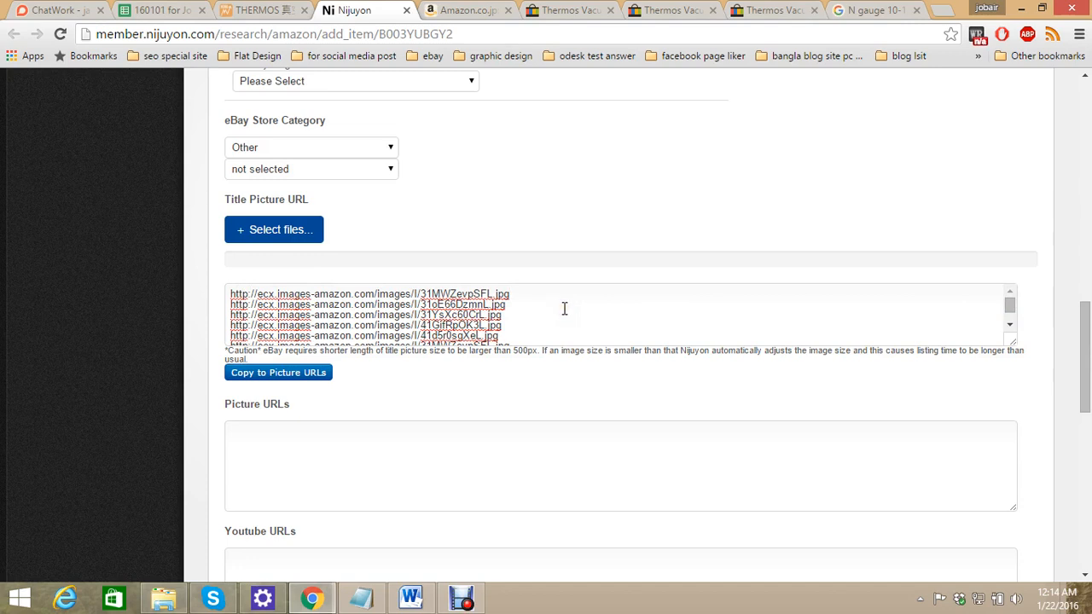
{"action": "scroll", "coordinate": [119, 252], "scroll_direction": "down", "scroll_amount": 2}
{"action": "scroll", "coordinate": [141, 224], "scroll_direction": "up", "scroll_amount": 3}
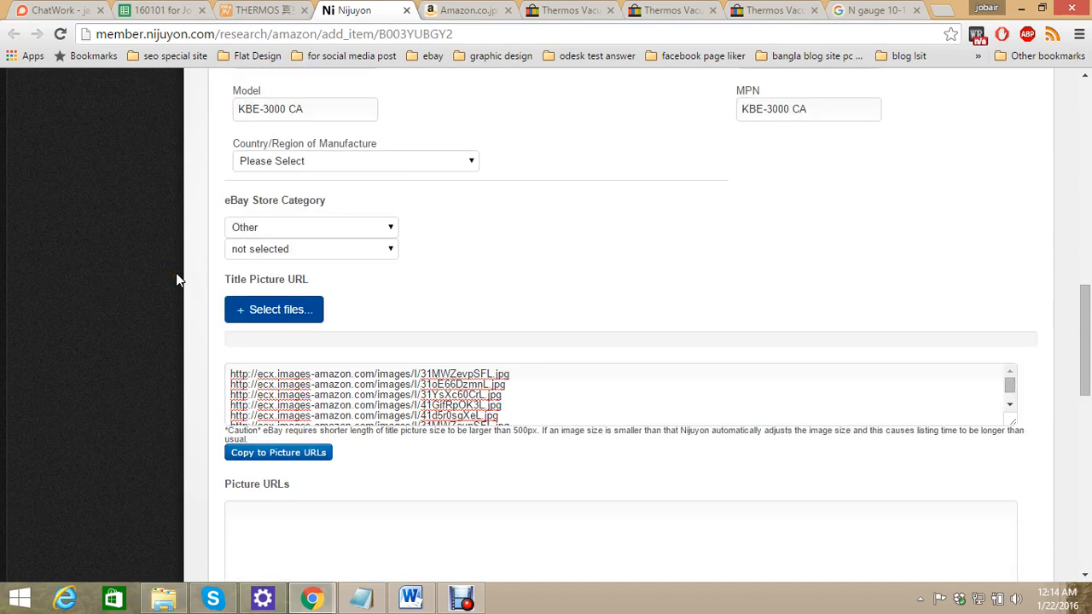
{"action": "scroll", "coordinate": [165, 353], "scroll_direction": "down", "scroll_amount": 2}
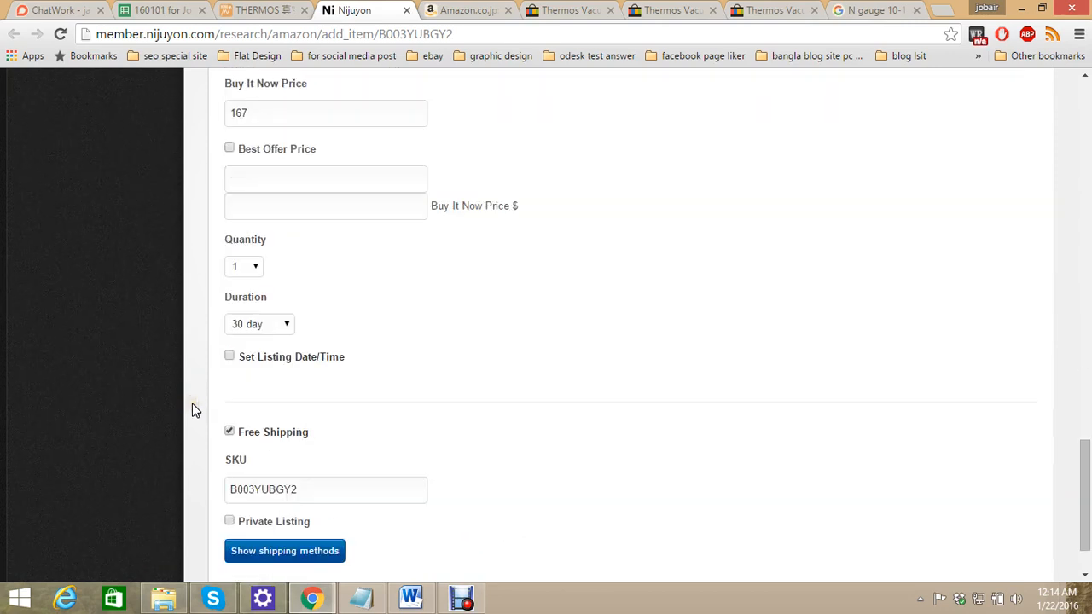
{"action": "scroll", "coordinate": [191, 410], "scroll_direction": "down", "scroll_amount": 1}
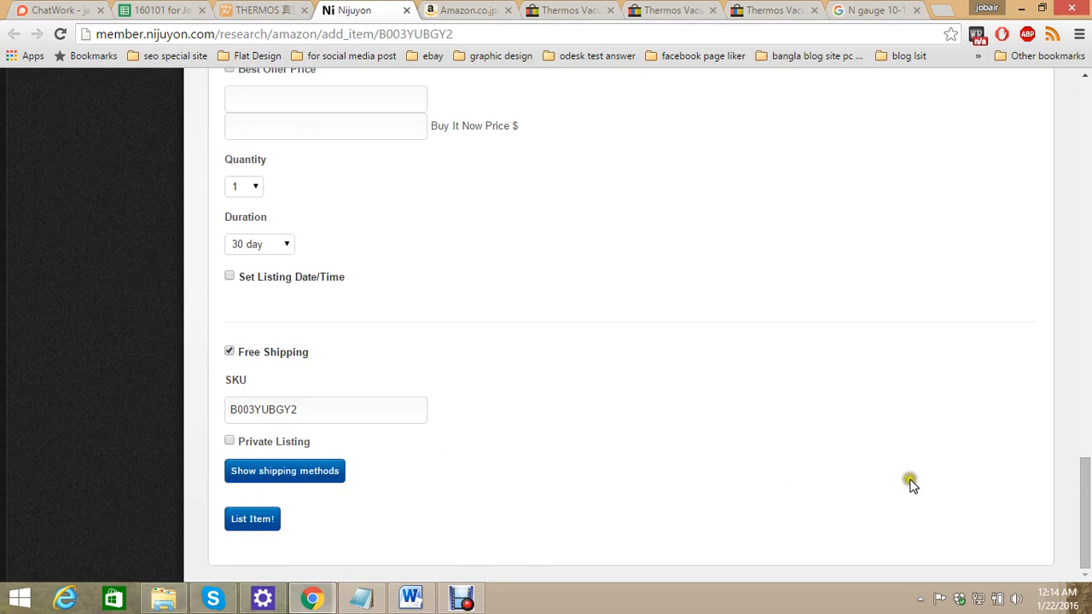
{"action": "scroll", "coordinate": [1033, 355], "scroll_direction": "up", "scroll_amount": 10}
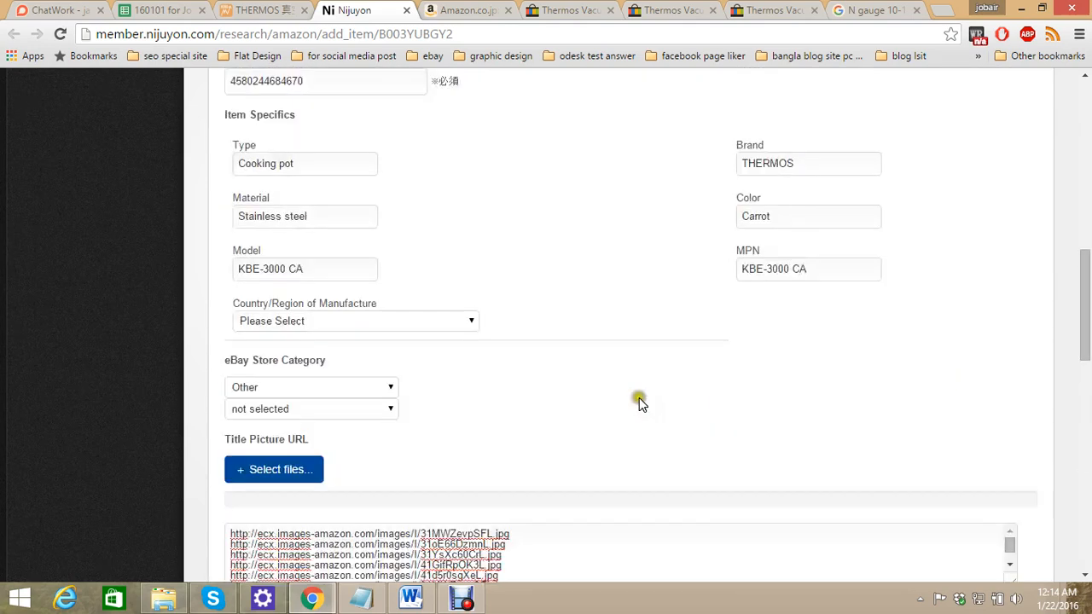
{"action": "scroll", "coordinate": [726, 397], "scroll_direction": "down", "scroll_amount": 10}
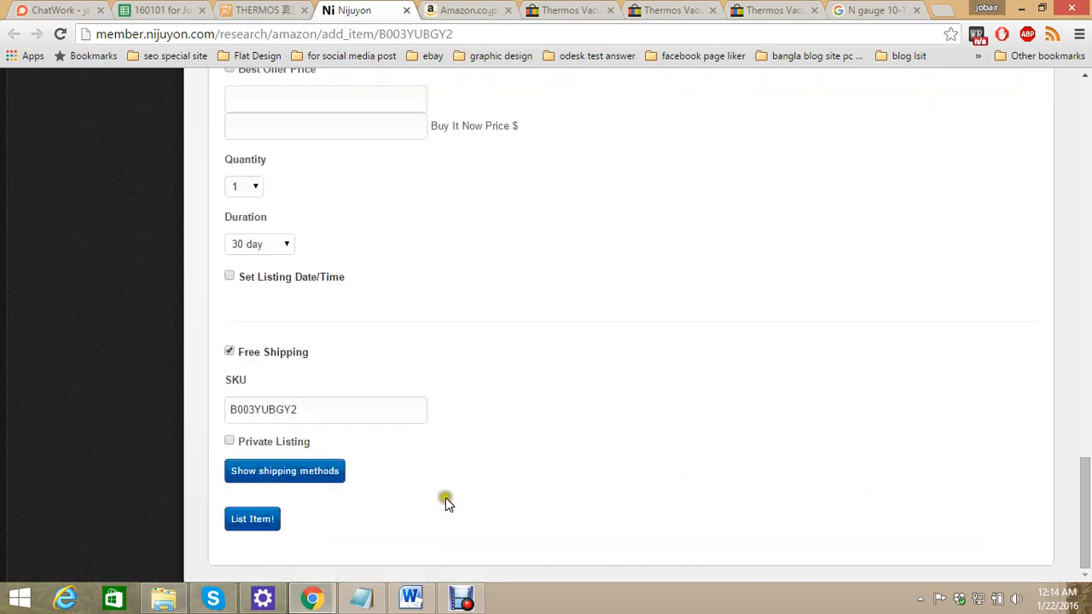
{"action": "scroll", "coordinate": [760, 529], "scroll_direction": "up", "scroll_amount": 10}
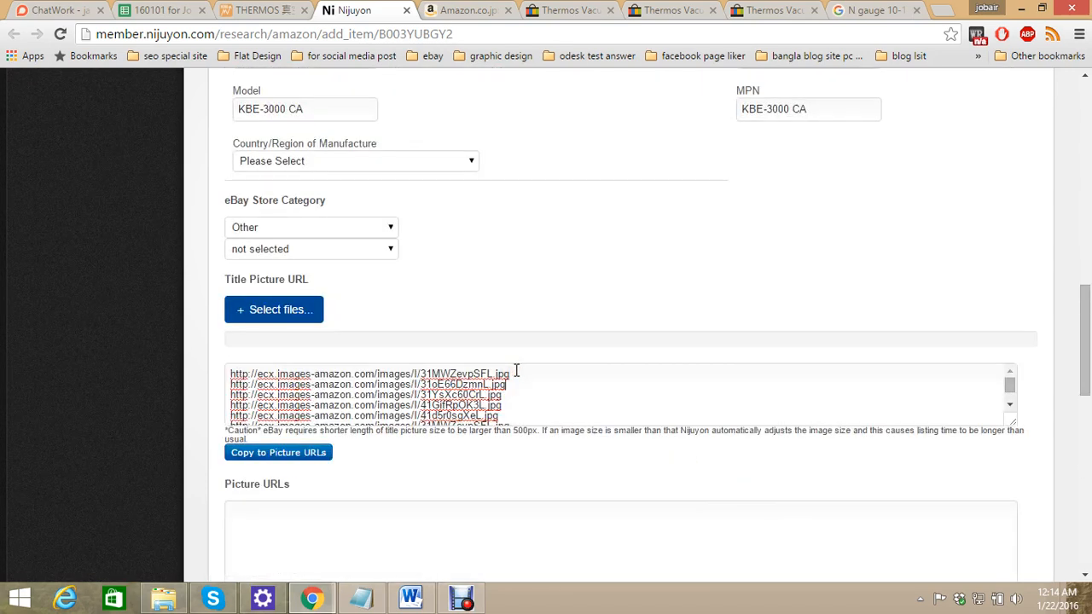
{"action": "key", "text": "Down"}
{"action": "key", "text": "Down"}
{"action": "key", "text": "Down"}
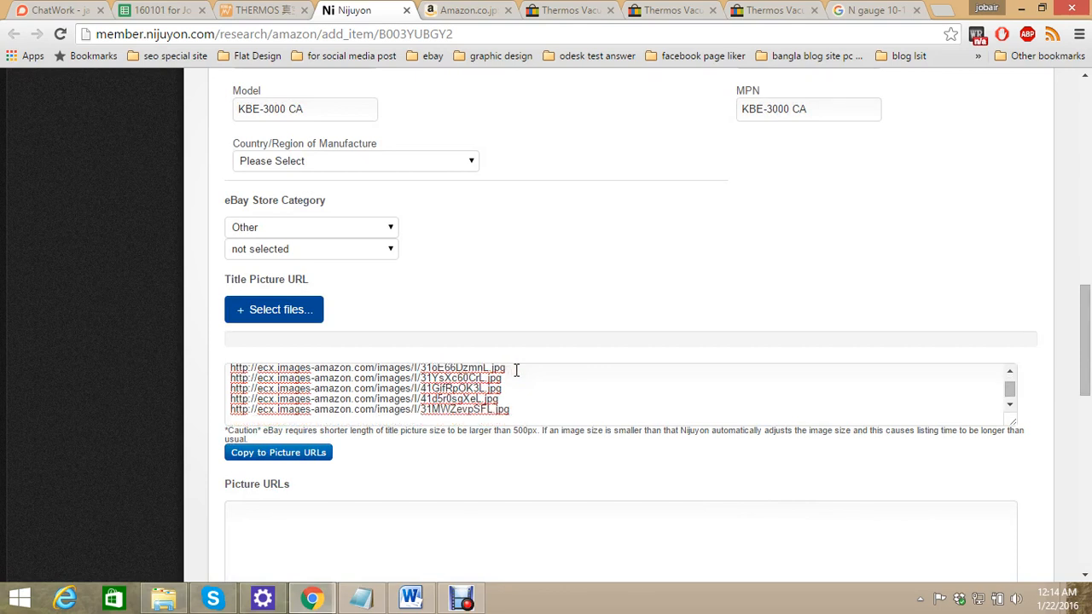
{"action": "left_click_drag", "start_coordinate": [534, 413], "coordinate": [588, 405]}
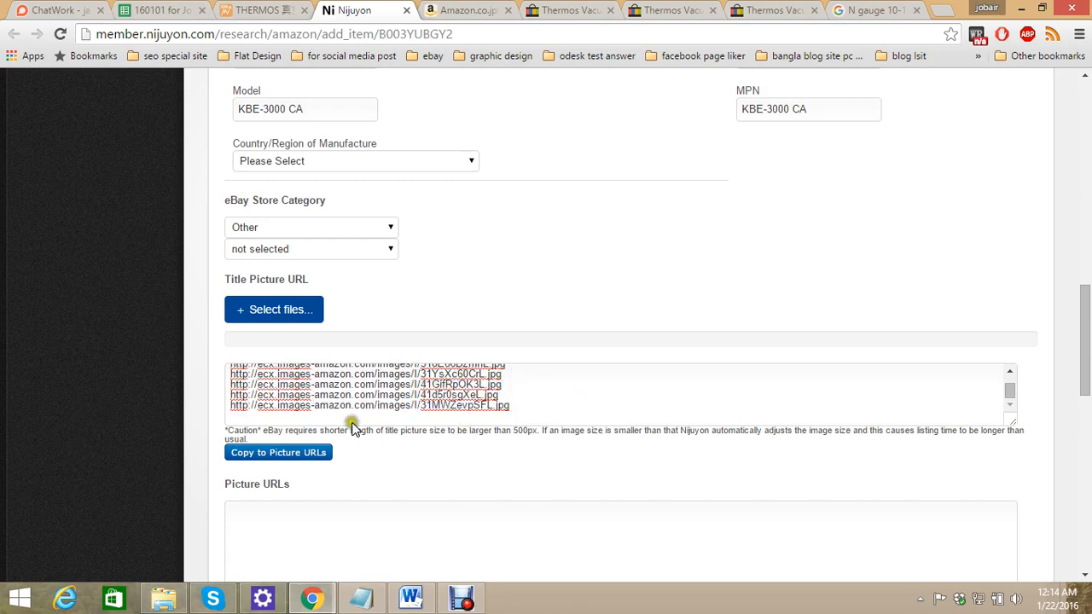
Review the listing form's item specifics, picture URLs, Buy It Now price, quantity, duration and shipping settings
{"action": "scroll", "coordinate": [140, 457], "scroll_direction": "down", "scroll_amount": 5}
{"action": "scroll", "coordinate": [138, 470], "scroll_direction": "down", "scroll_amount": 5}
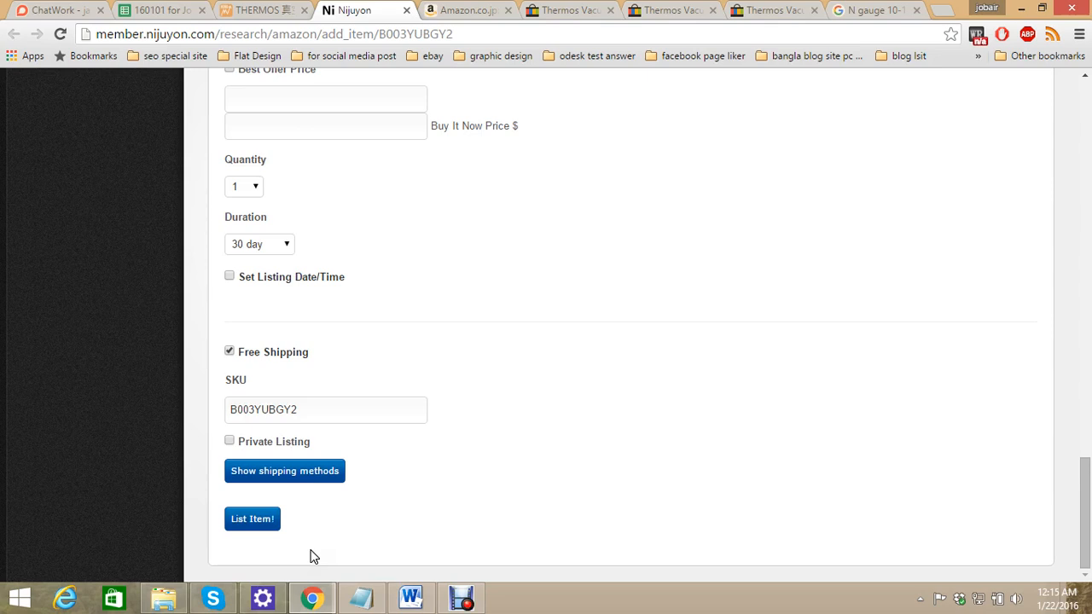
{"action": "scroll", "coordinate": [273, 546], "scroll_direction": "up", "scroll_amount": 15}
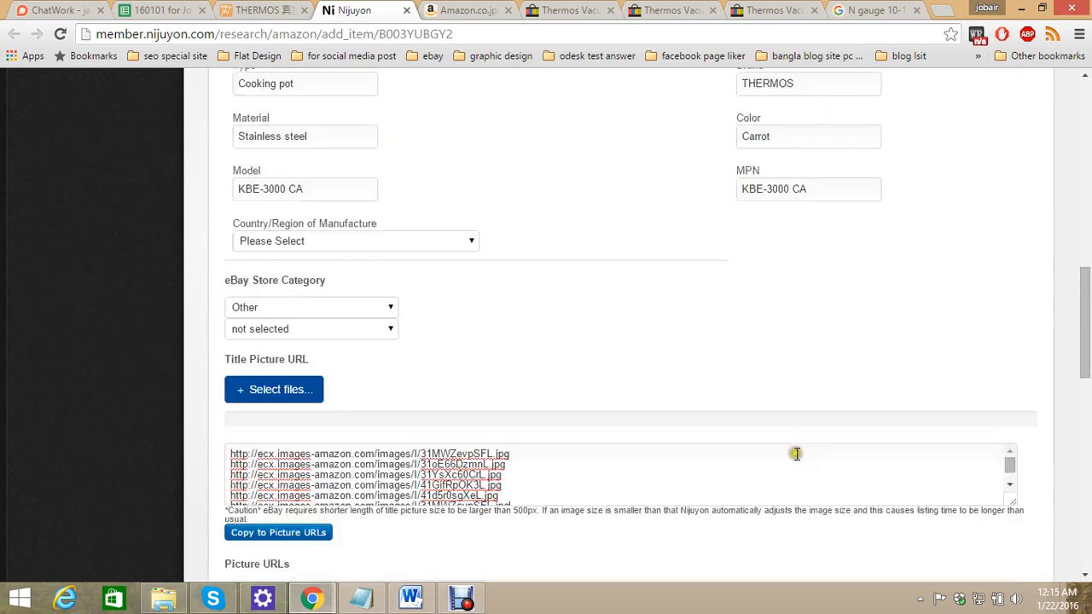
{"action": "scroll", "coordinate": [583, 436], "scroll_direction": "down", "scroll_amount": 3}
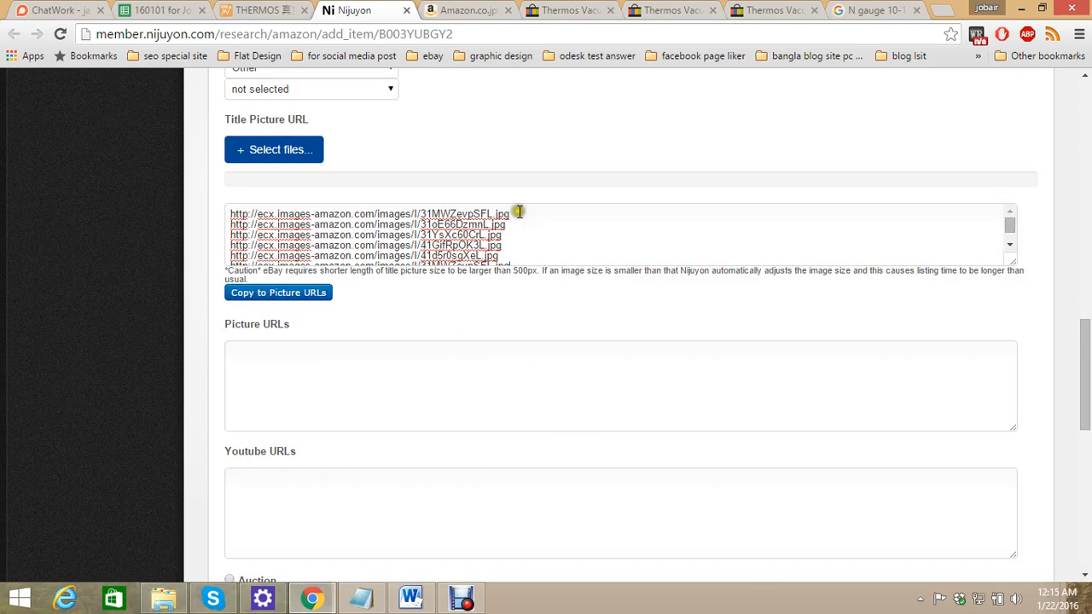
{"action": "left_click", "coordinate": [547, 212]}
{"action": "scroll", "coordinate": [68, 281], "scroll_direction": "up", "scroll_amount": 2}
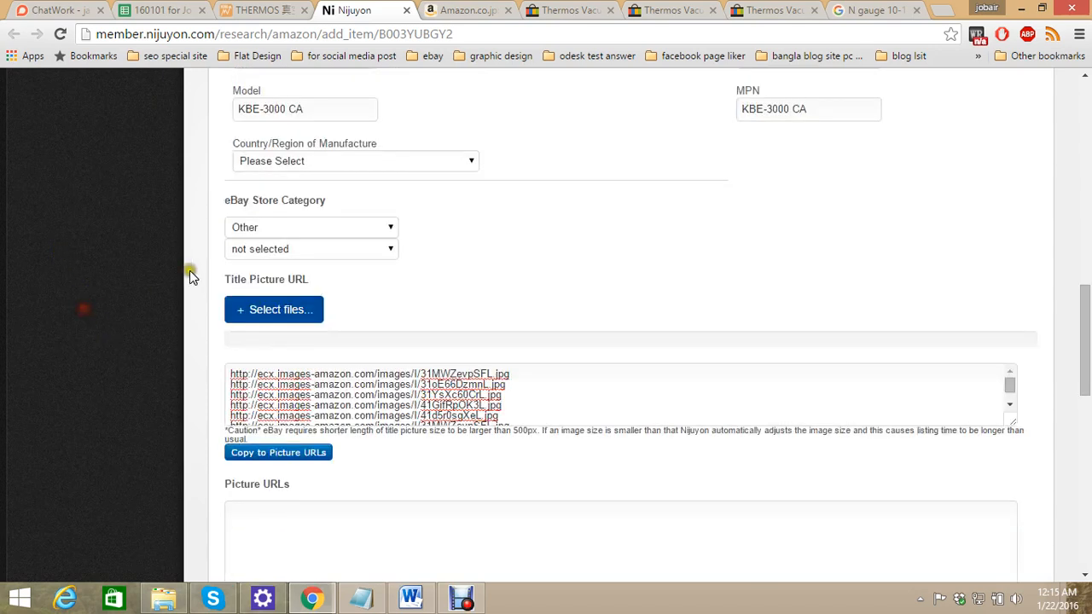
{"action": "scroll", "coordinate": [213, 298], "scroll_direction": "up", "scroll_amount": 2}
{"action": "scroll", "coordinate": [264, 389], "scroll_direction": "down", "scroll_amount": 9}
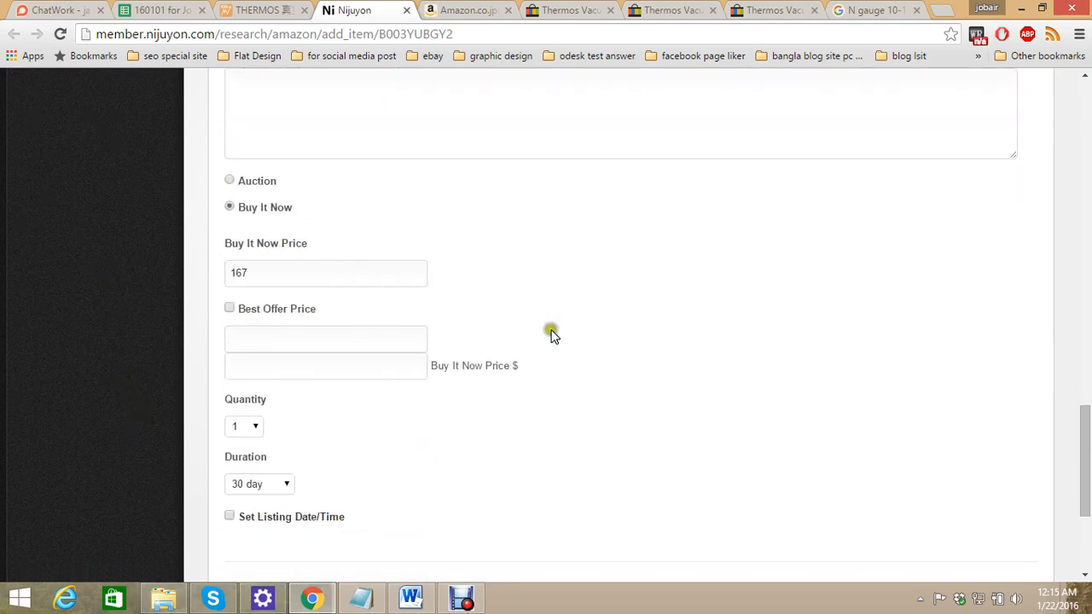
{"action": "scroll", "coordinate": [409, 166], "scroll_direction": "up", "scroll_amount": 4}
{"action": "scroll", "coordinate": [416, 186], "scroll_direction": "down", "scroll_amount": 7}
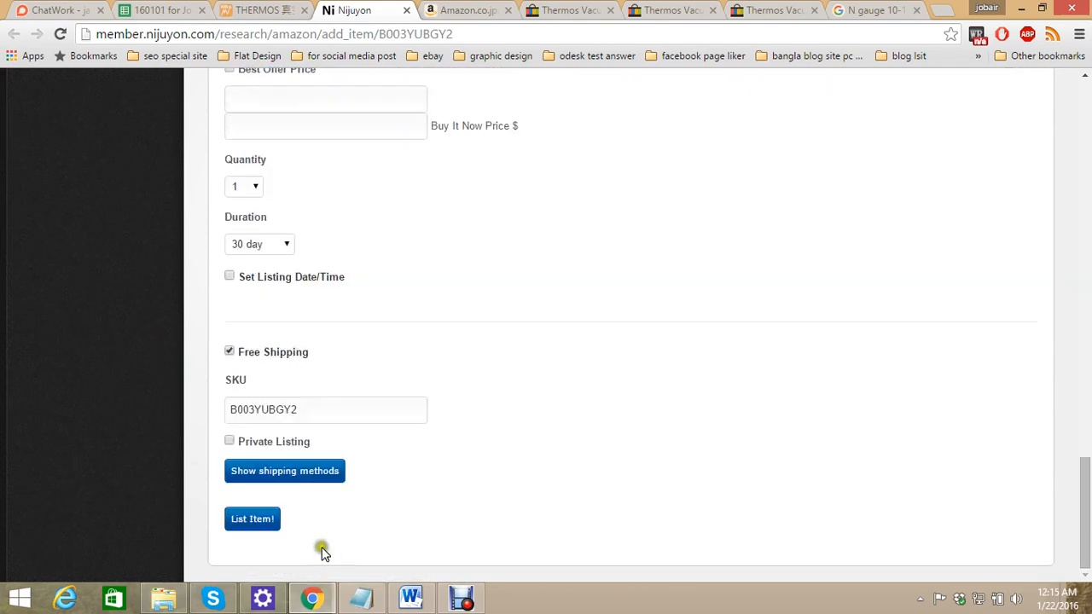
{"action": "scroll", "coordinate": [595, 395], "scroll_direction": "up", "scroll_amount": 7}
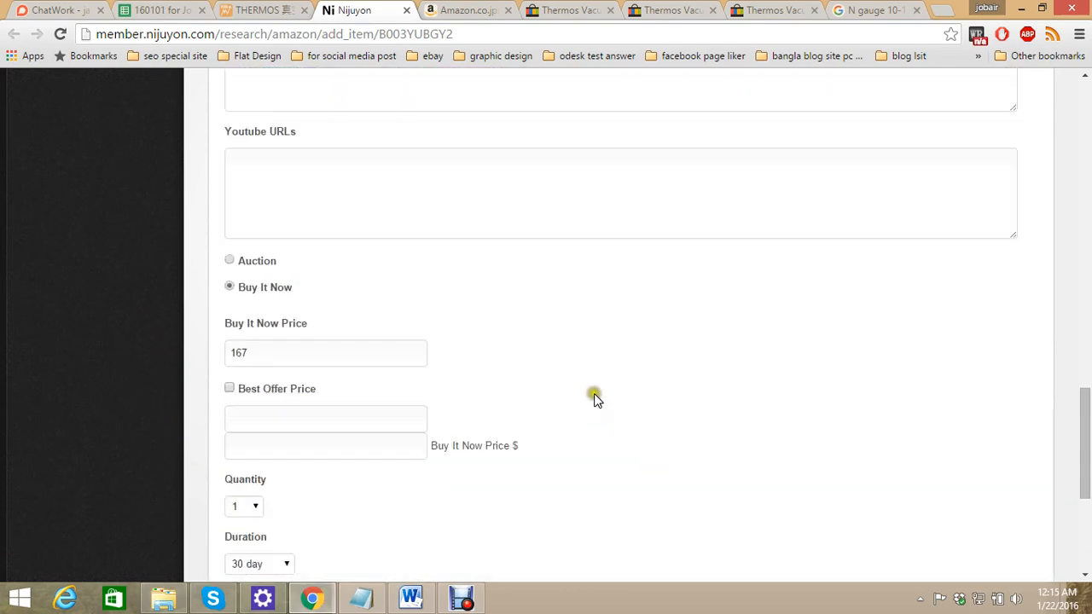
{"action": "scroll", "coordinate": [536, 165], "scroll_direction": "down", "scroll_amount": 1}
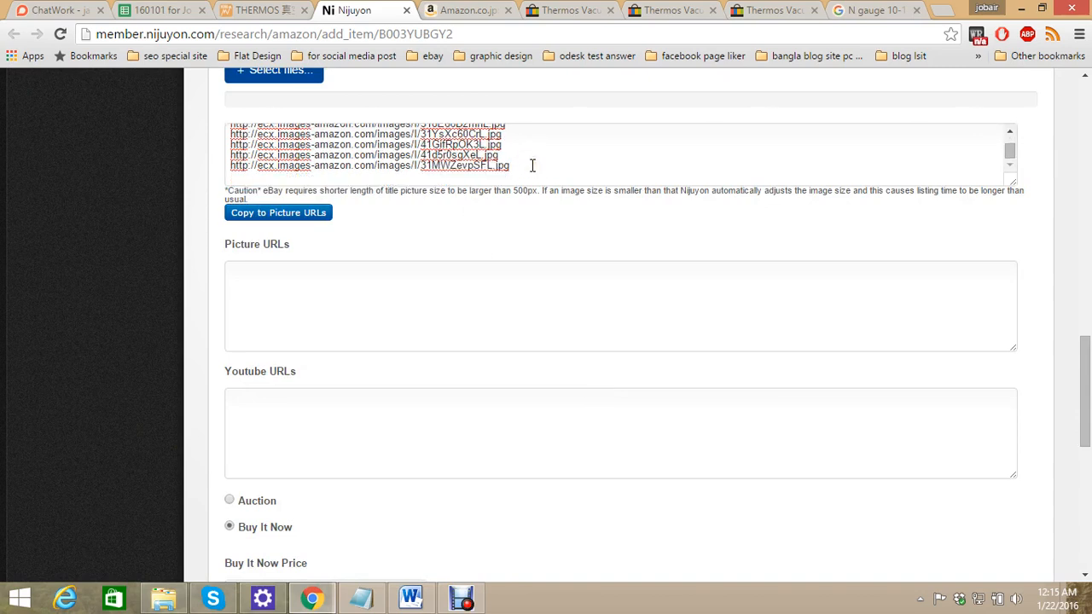
{"action": "scroll", "coordinate": [55, 437], "scroll_direction": "down", "scroll_amount": 9}
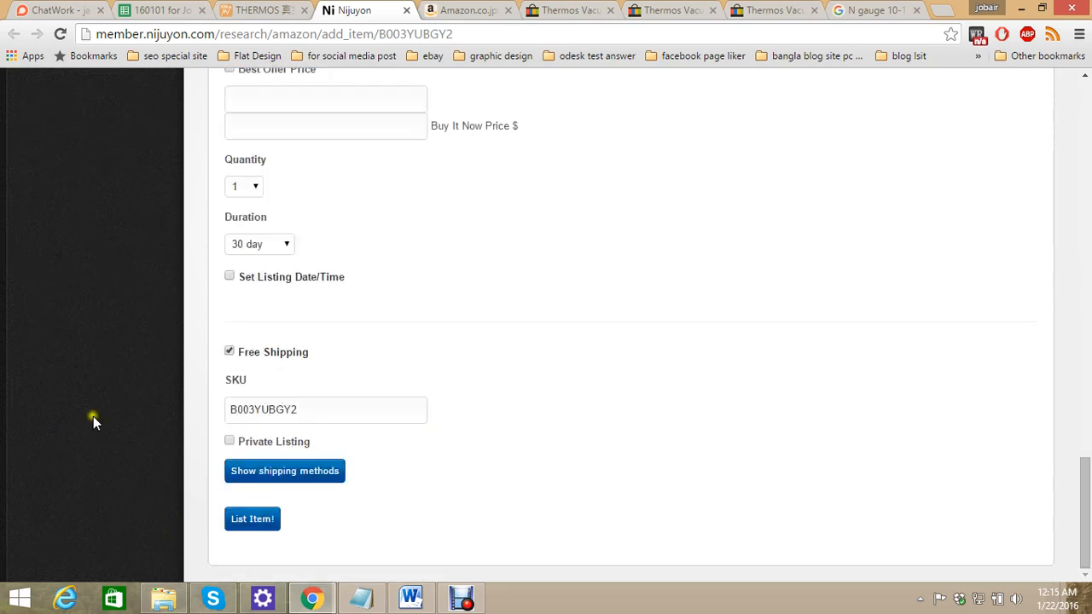
{"action": "scroll", "coordinate": [149, 368], "scroll_direction": "up", "scroll_amount": 3}
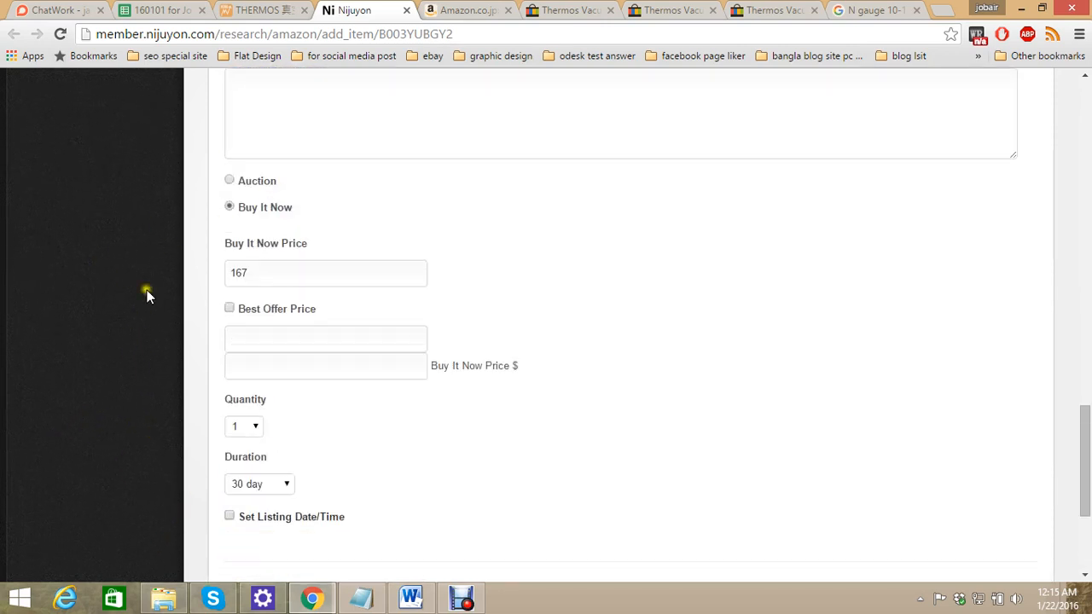
{"action": "scroll", "coordinate": [161, 207], "scroll_direction": "up", "scroll_amount": 4}
{"action": "scroll", "coordinate": [11, 418], "scroll_direction": "down", "scroll_amount": 5}
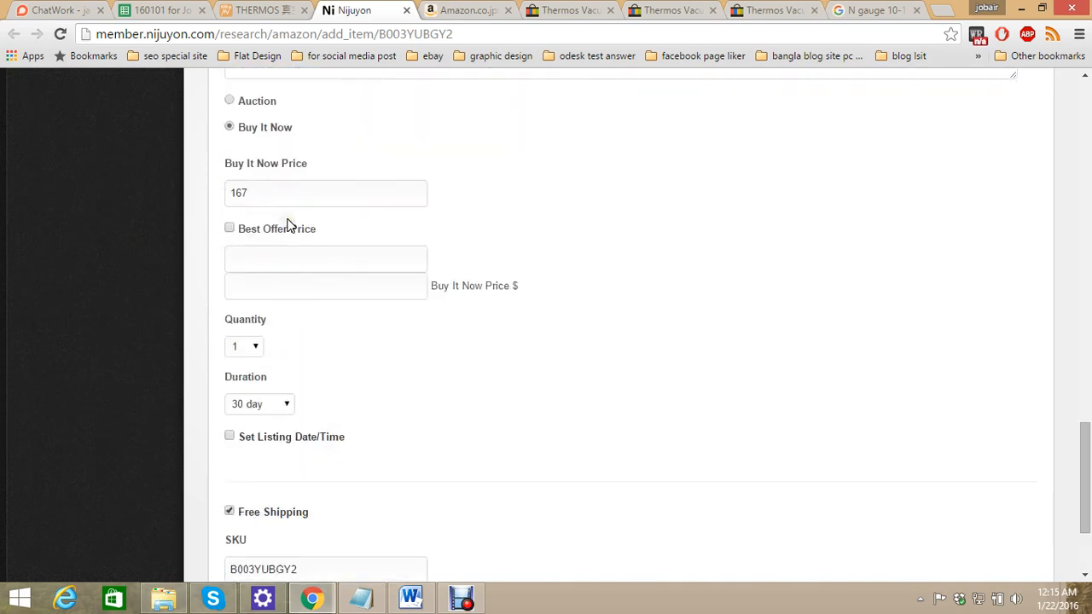
Check the spreadsheet's International Shipping cell for the Thermos item and turn off Free Shipping in the Nijuyon listing form
{"action": "left_click", "coordinate": [181, 12]}
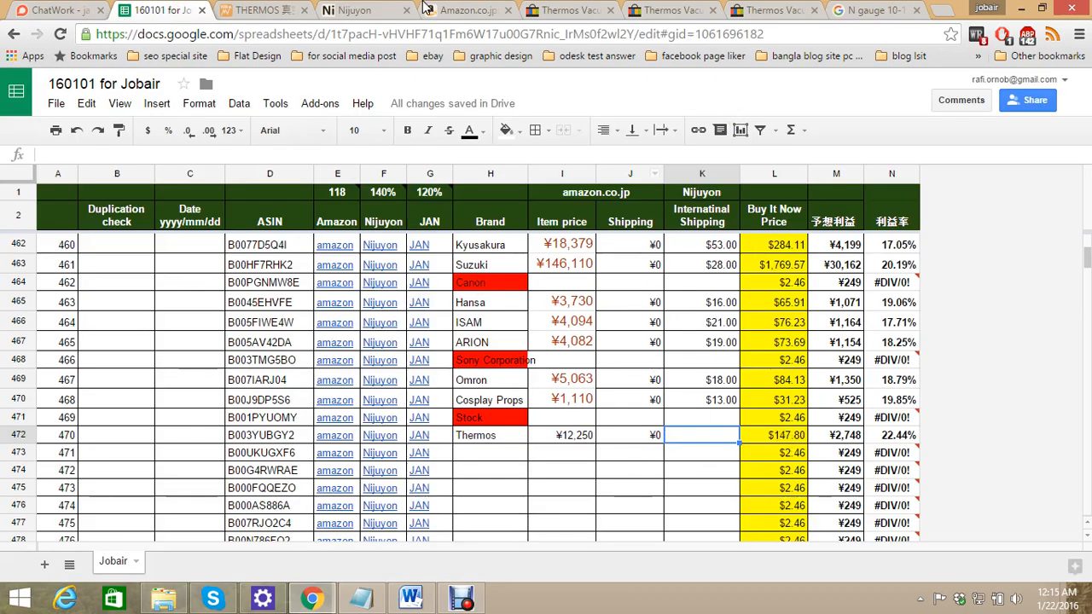
{"action": "left_click", "coordinate": [375, 10]}
{"action": "scroll", "coordinate": [207, 408], "scroll_direction": "down", "scroll_amount": 3}
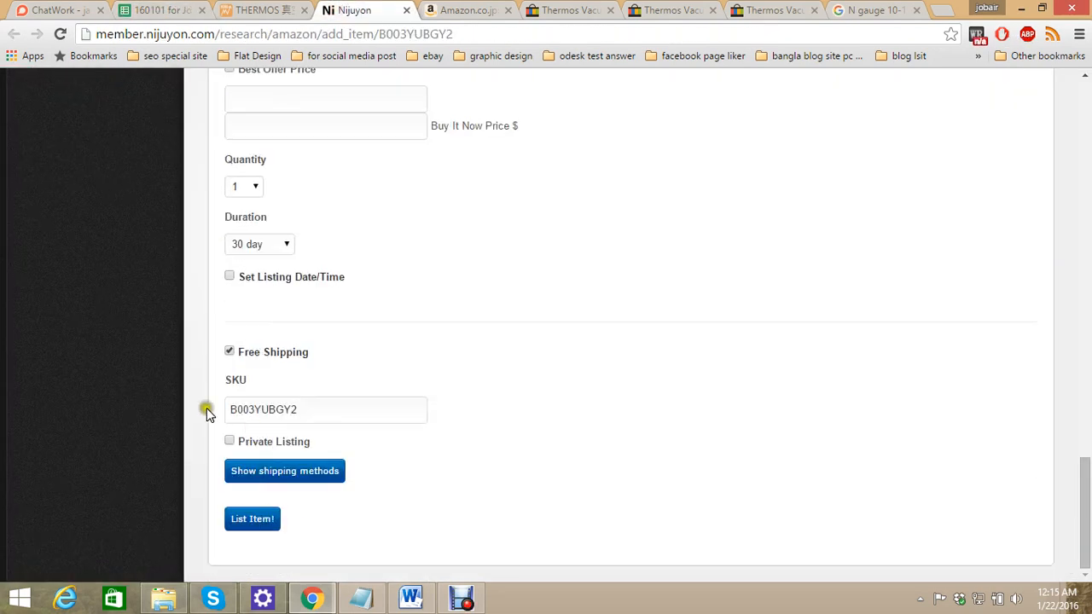
{"action": "left_click", "coordinate": [229, 354]}
{"action": "scroll", "coordinate": [312, 291], "scroll_direction": "down", "scroll_amount": 2}
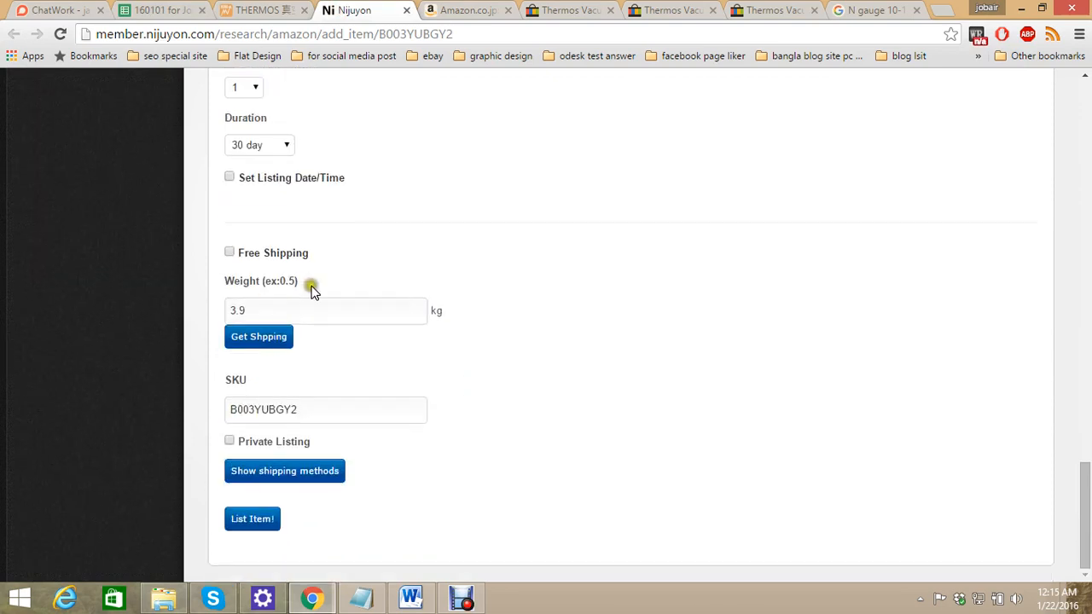
Open the listing's shipping method settings and save them with only EMS selected
{"action": "left_click", "coordinate": [254, 472]}
{"action": "scroll", "coordinate": [256, 383], "scroll_direction": "down", "scroll_amount": 6}
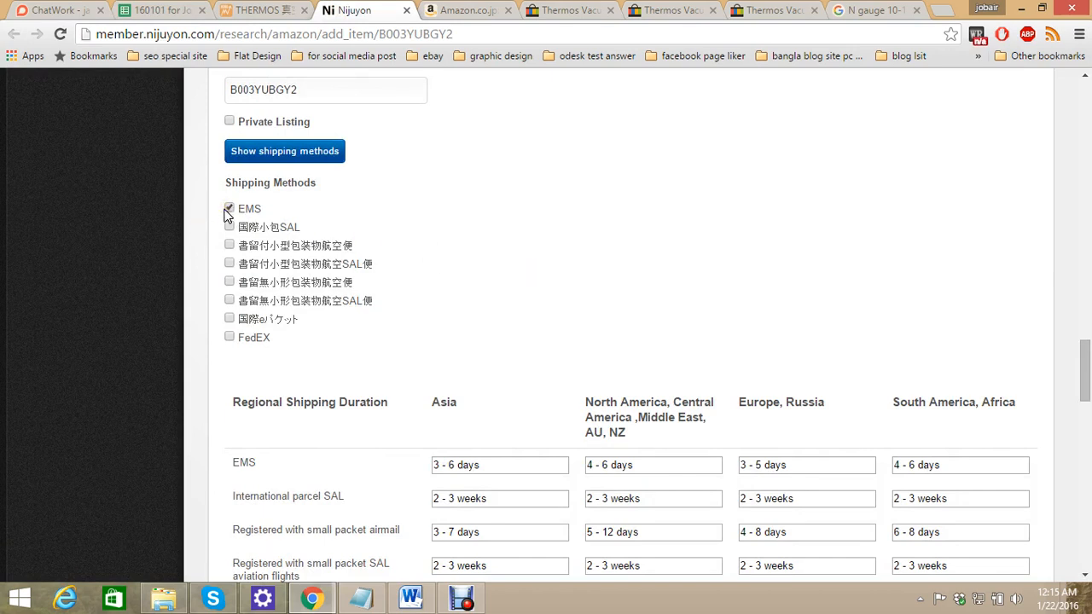
{"action": "scroll", "coordinate": [220, 400], "scroll_direction": "down", "scroll_amount": 20}
{"action": "left_click", "coordinate": [410, 480]}
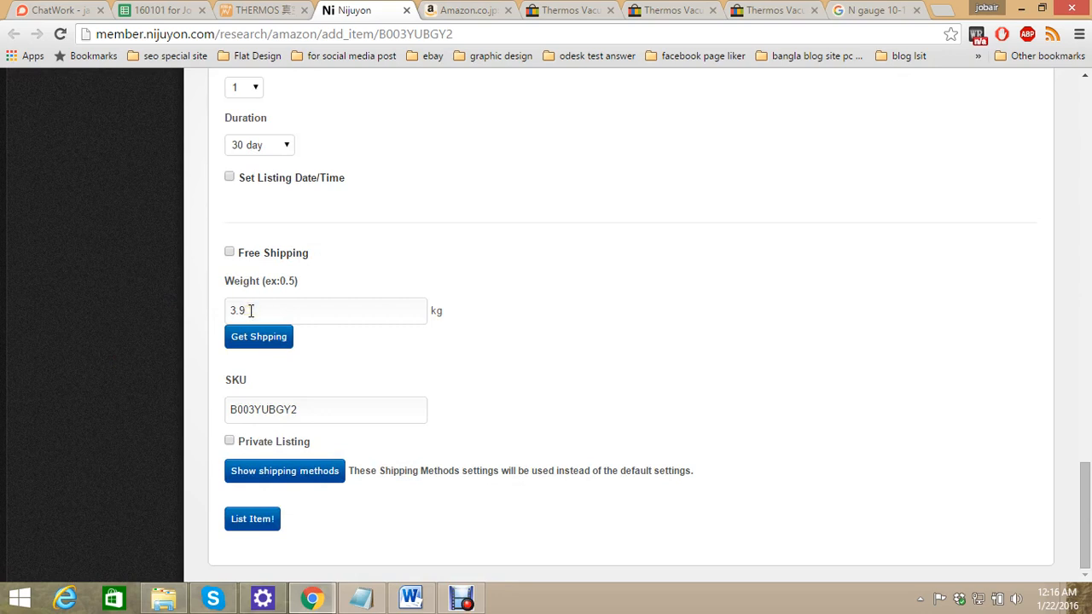
Check the cooker's weight and Shipping Weight on its Amazon product page against the weight in the Nijuyon listing form
{"action": "left_click", "coordinate": [475, 10]}
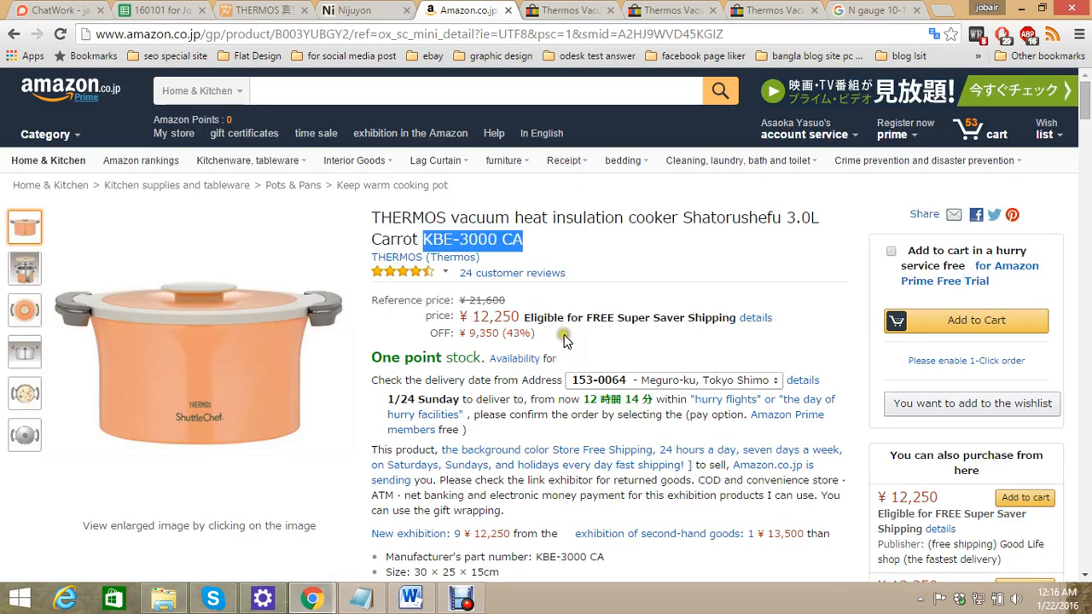
{"action": "scroll", "coordinate": [526, 411], "scroll_direction": "down", "scroll_amount": 4}
{"action": "scroll", "coordinate": [533, 294], "scroll_direction": "up", "scroll_amount": 3}
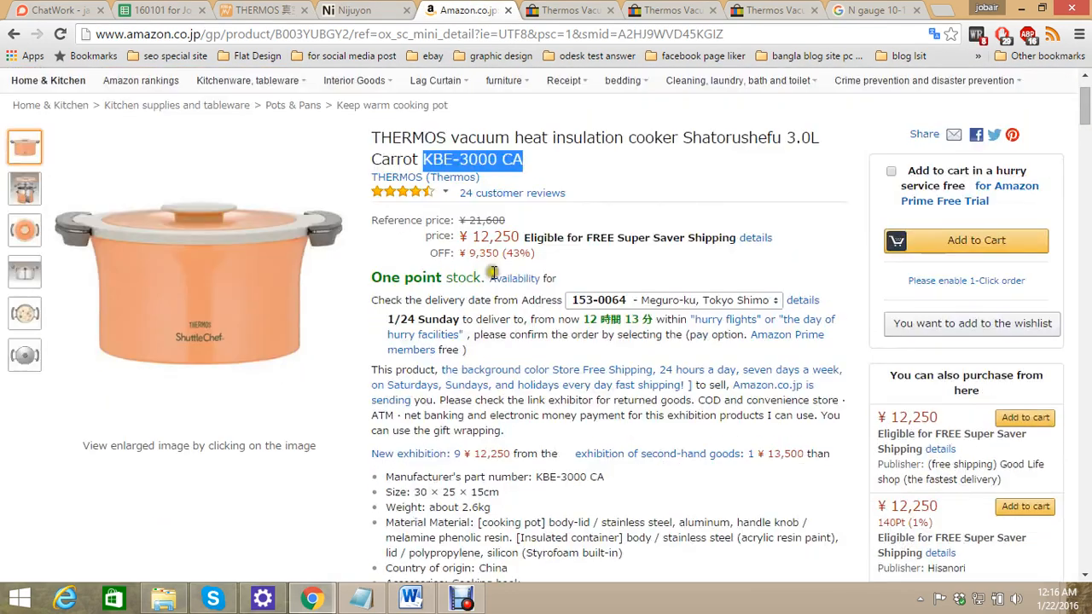
{"action": "scroll", "coordinate": [478, 285], "scroll_direction": "down", "scroll_amount": 4}
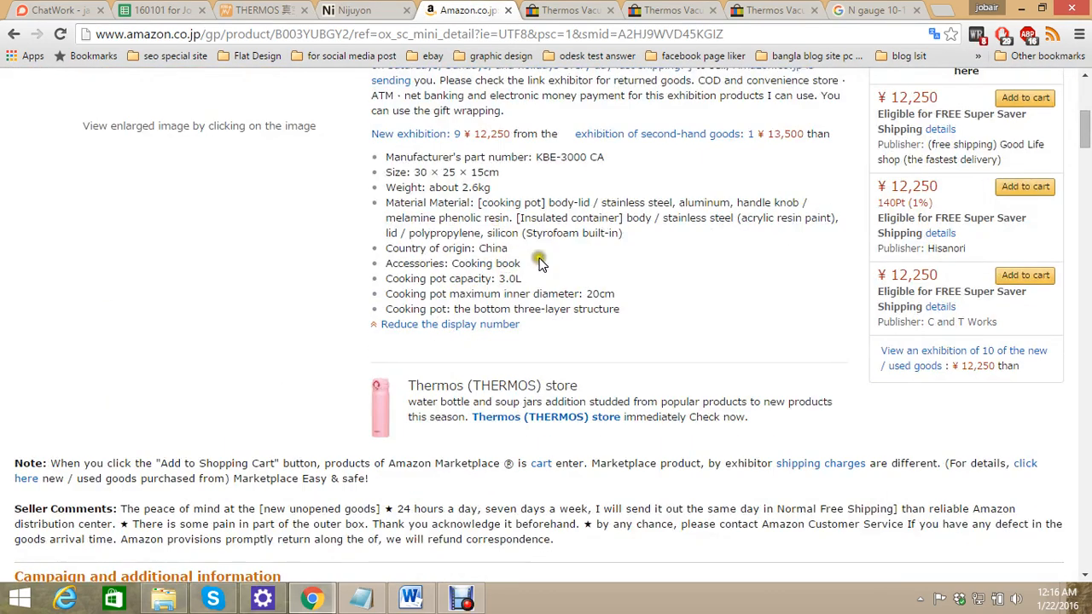
{"action": "double_click", "coordinate": [463, 188]}
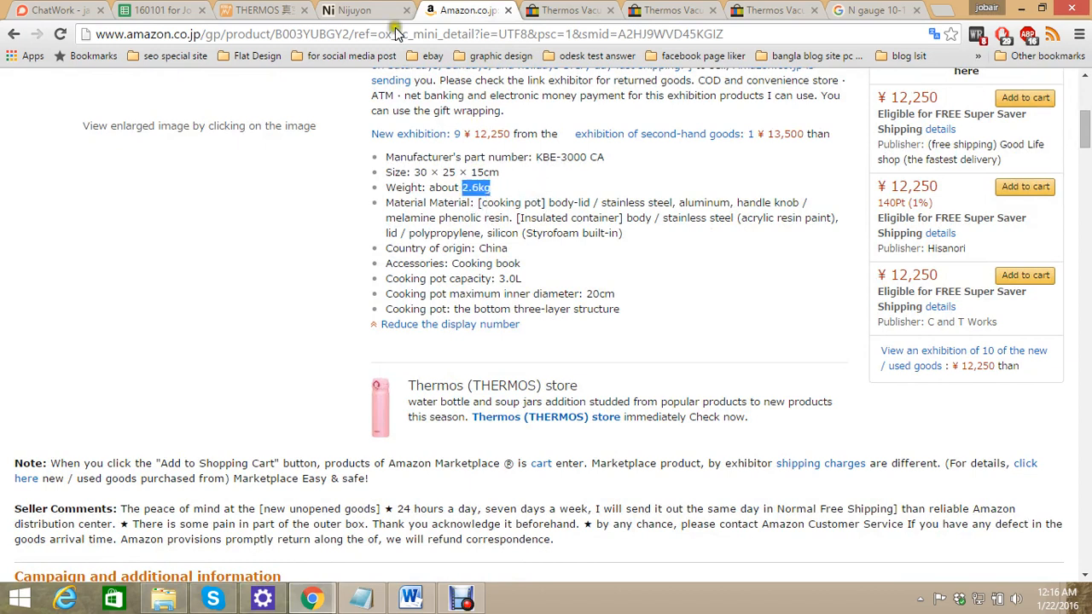
{"action": "left_click", "coordinate": [354, 11]}
{"action": "left_click", "coordinate": [461, 11]}
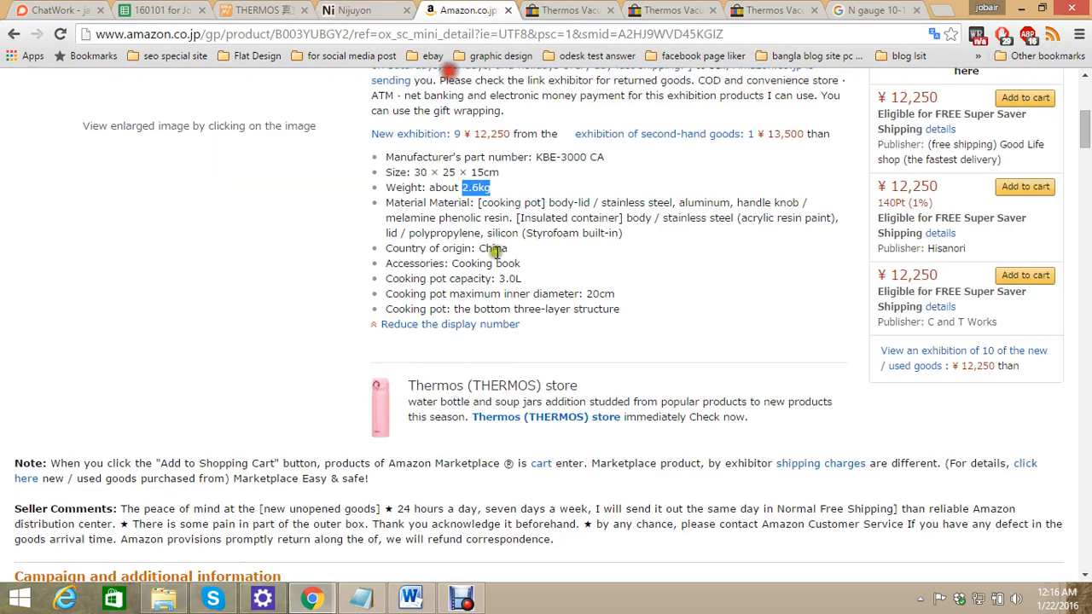
{"action": "scroll", "coordinate": [569, 256], "scroll_direction": "down", "scroll_amount": 8}
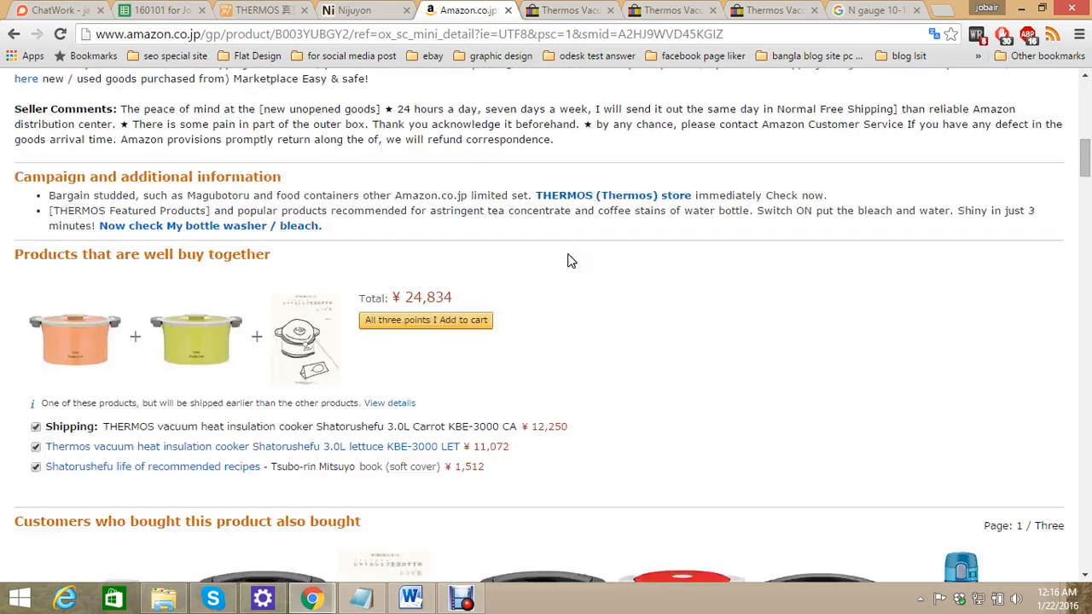
{"action": "scroll", "coordinate": [570, 261], "scroll_direction": "down", "scroll_amount": 5}
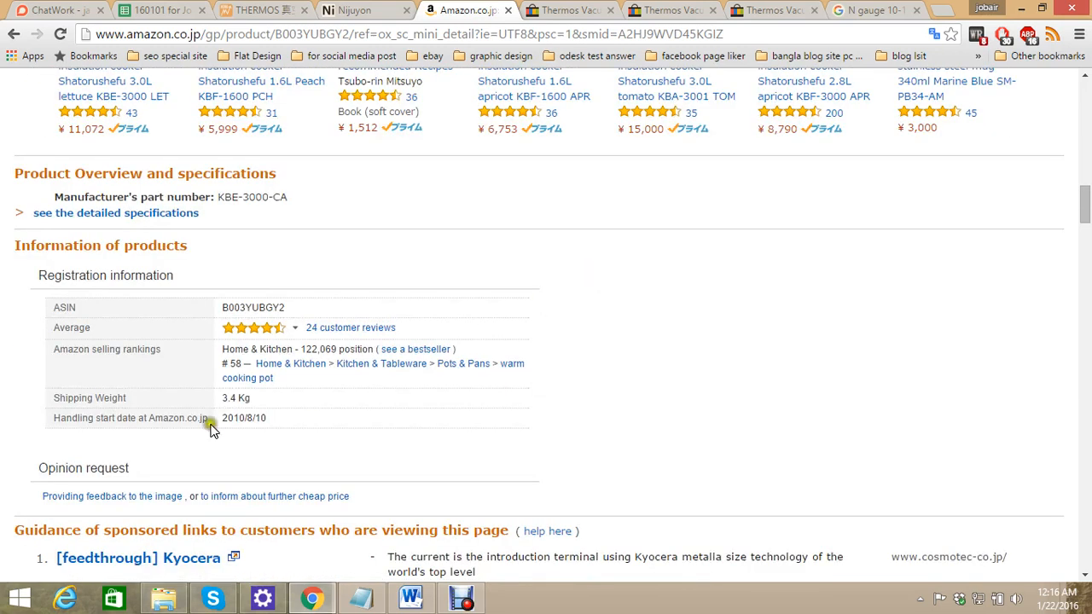
Get the shipping costs for 3.9 kg in the Nijuyon listing form and highlight the EMS amount for North America
{"action": "left_click", "coordinate": [354, 10]}
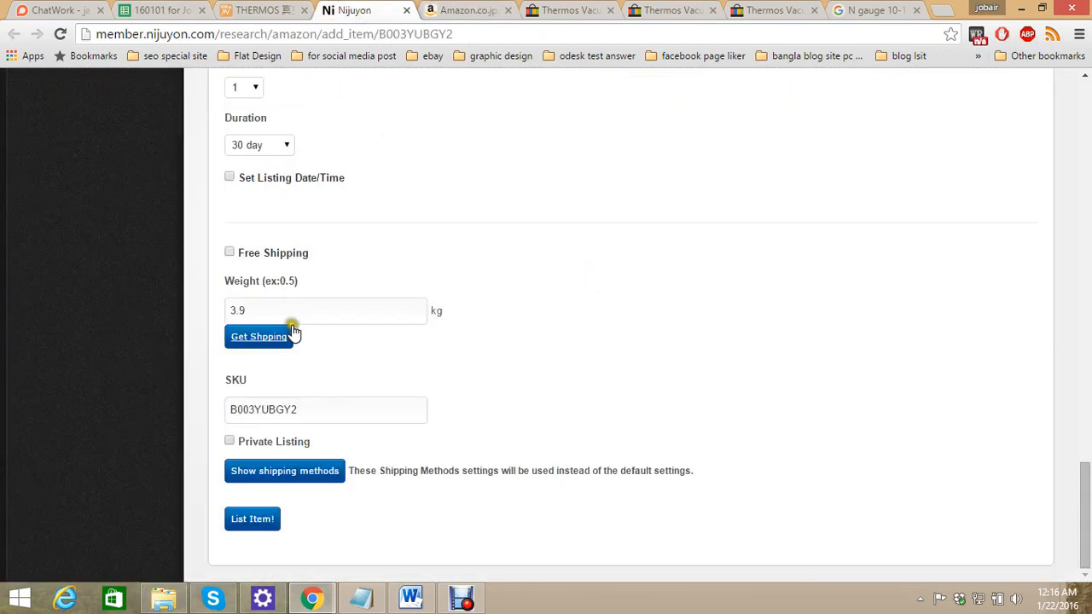
{"action": "left_click", "coordinate": [259, 338]}
{"action": "scroll", "coordinate": [642, 333], "scroll_direction": "down", "scroll_amount": 1}
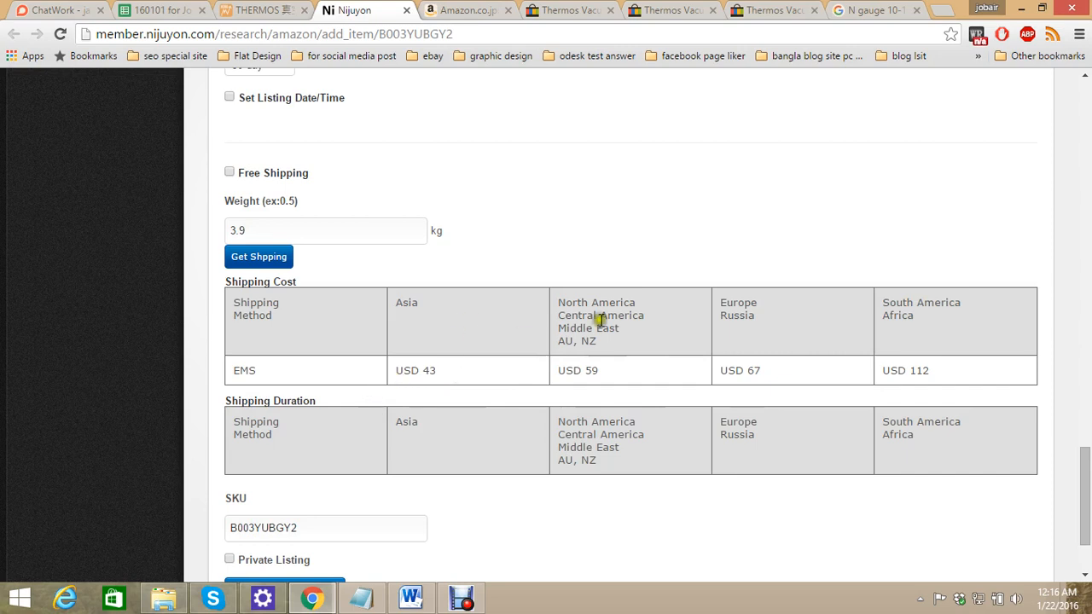
{"action": "double_click", "coordinate": [593, 370]}
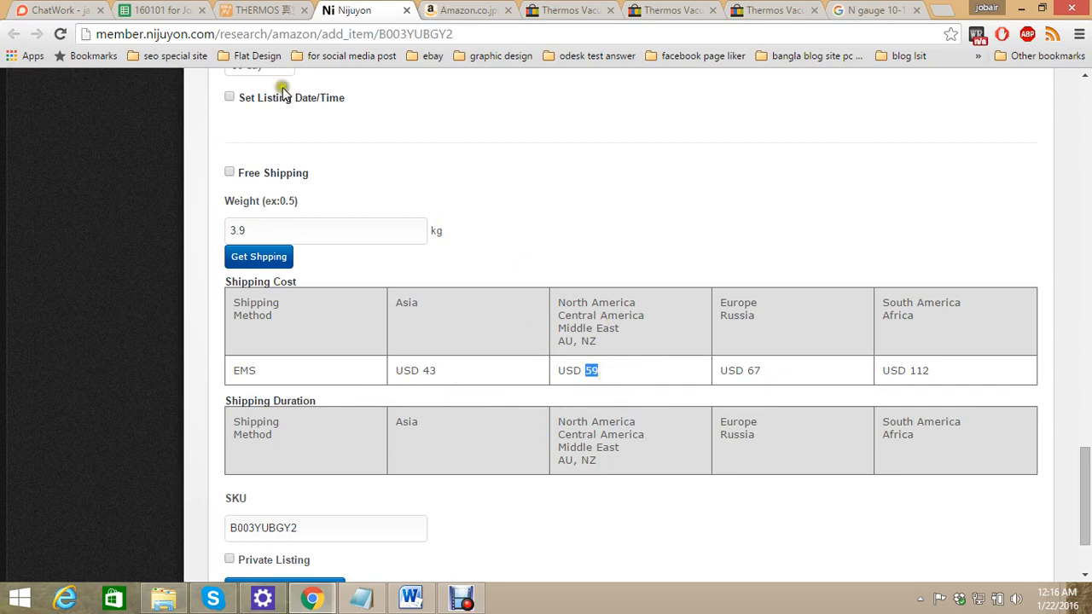
Enter 59 as the international shipping cost for the Thermos item in row 472 and review the row's item price and shipping cells
{"action": "left_click", "coordinate": [162, 10]}
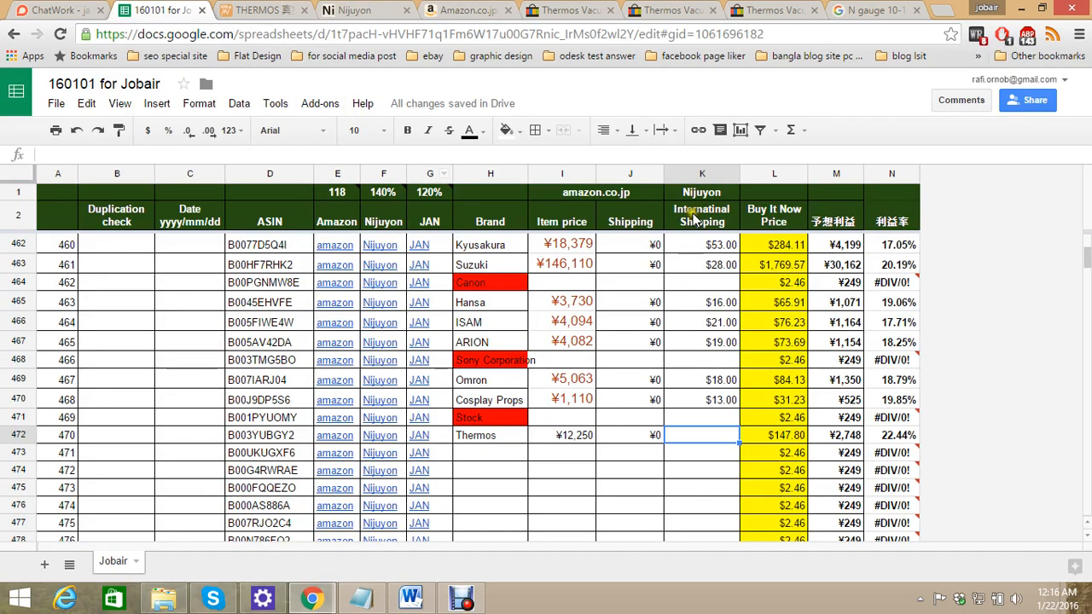
{"action": "type", "text": "59"}
{"action": "key", "text": "Tab"}
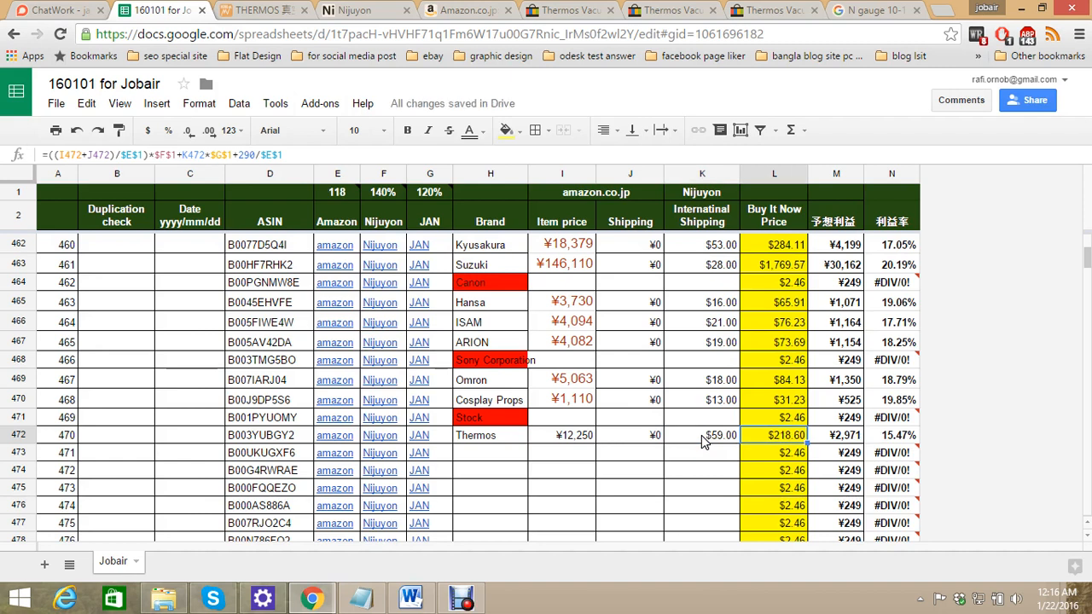
{"action": "key", "text": "Left"}
{"action": "key", "text": "Left"}
{"action": "key", "text": "Left"}
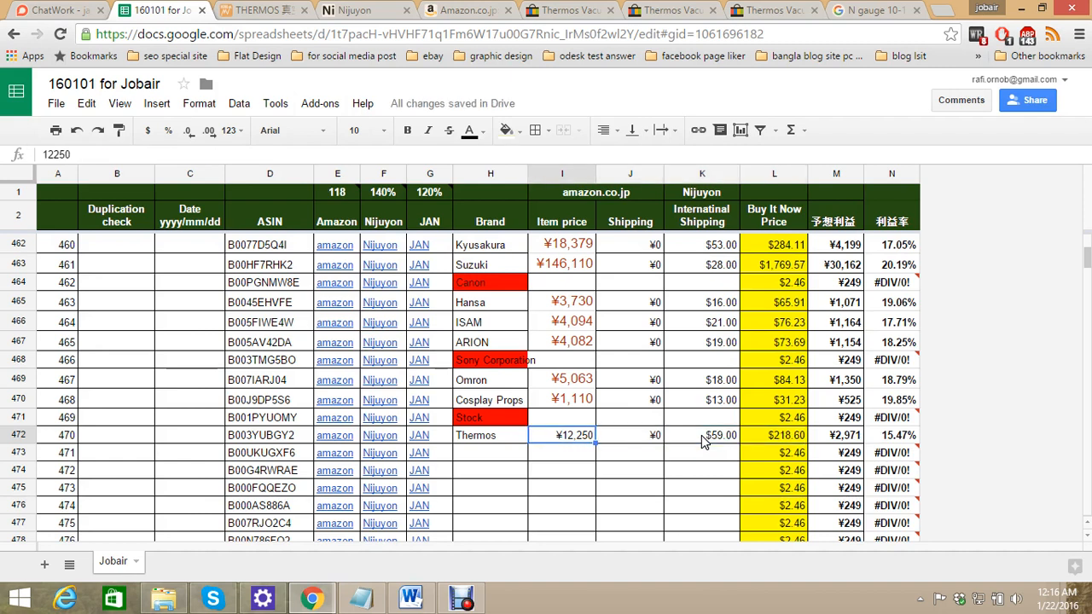
{"action": "key", "text": "Right"}
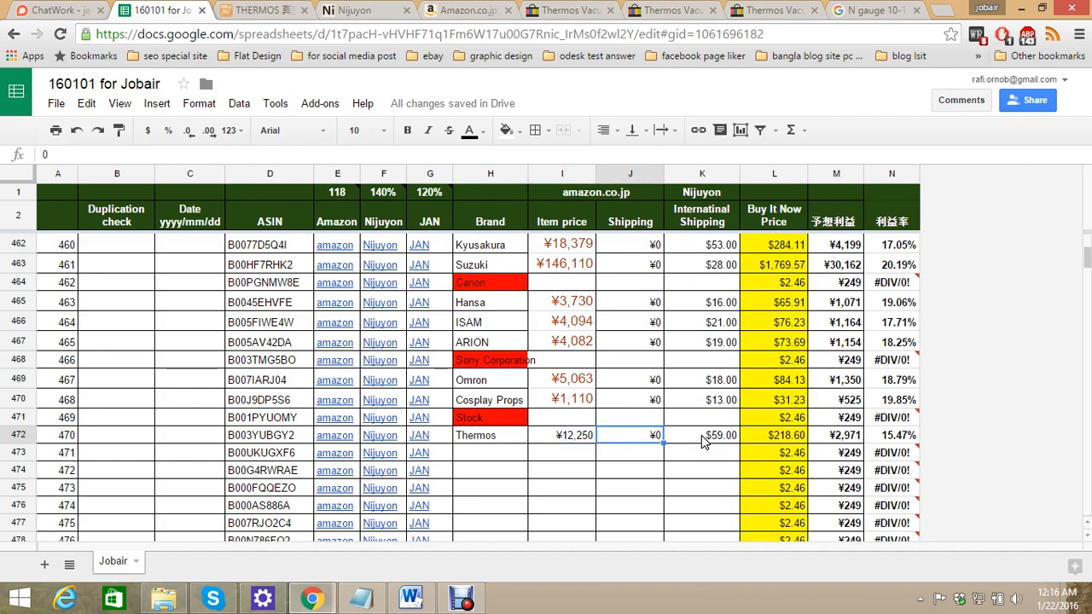
{"action": "key", "text": "Right"}
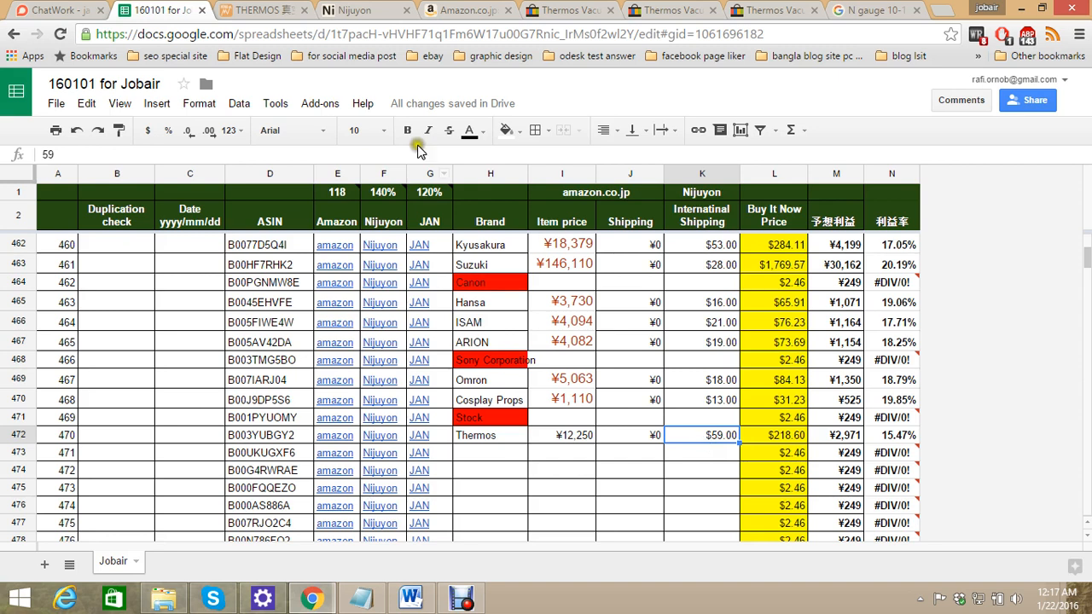
Recheck the EMS cost for North America in the Nijuyon form and close the cooker's mnrate page
{"action": "left_click", "coordinate": [354, 10]}
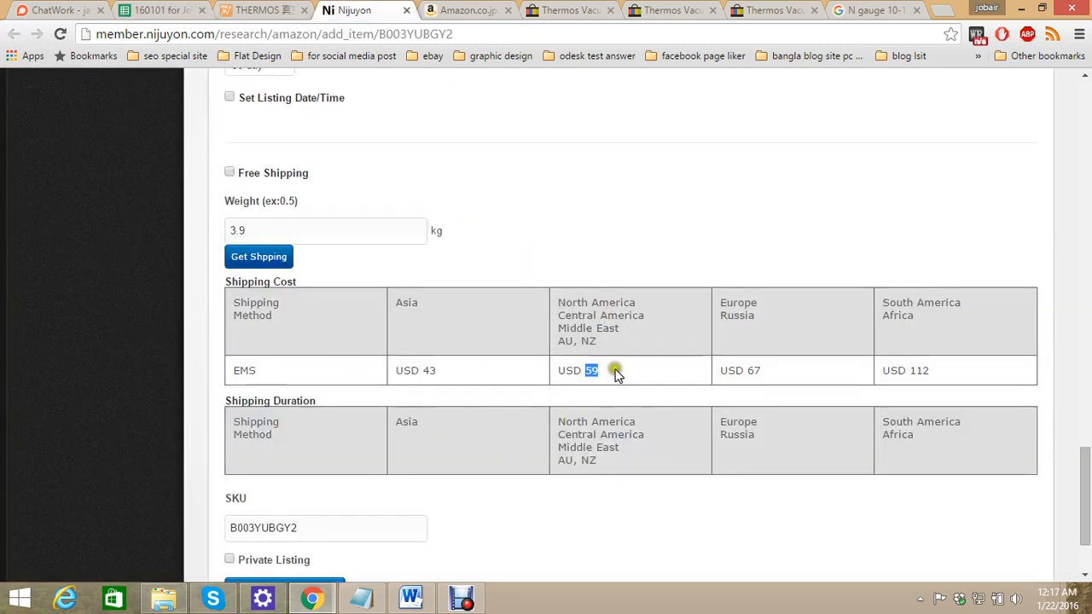
{"action": "left_click", "coordinate": [272, 10]}
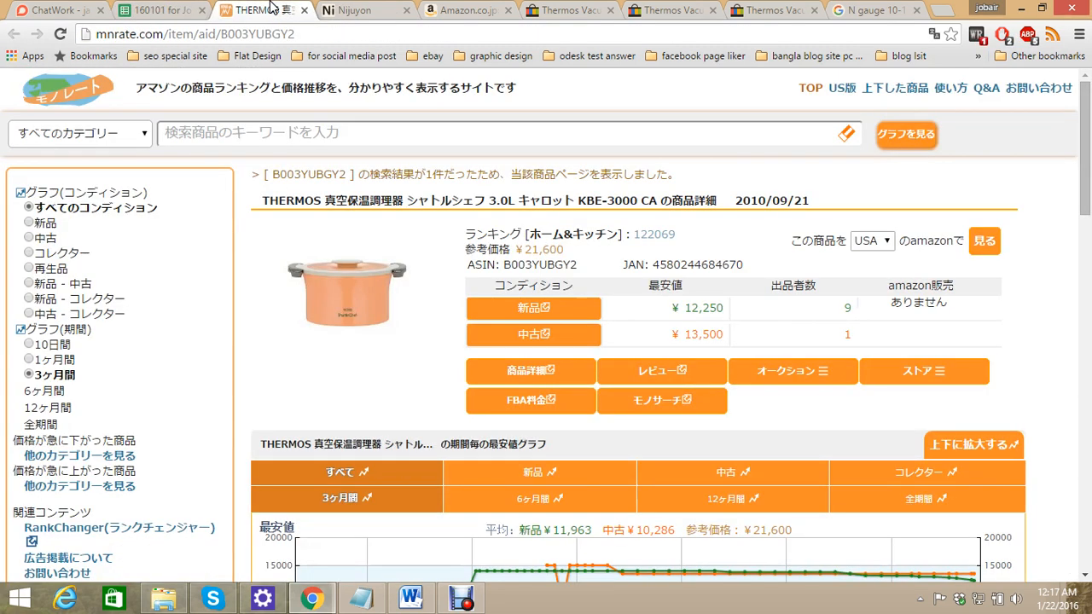
{"action": "key", "text": "ctrl+w"}
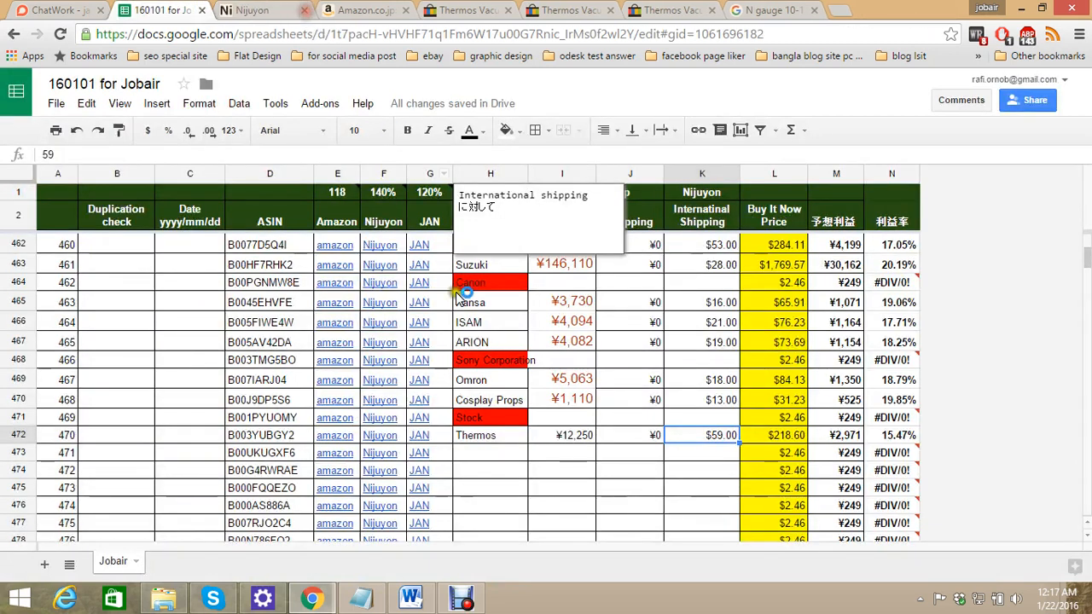
Copy the Thermos row's Buy It Now price from the spreadsheet into the Buy It Now Price field of the Nijuyon listing form
{"action": "key", "text": "Right"}
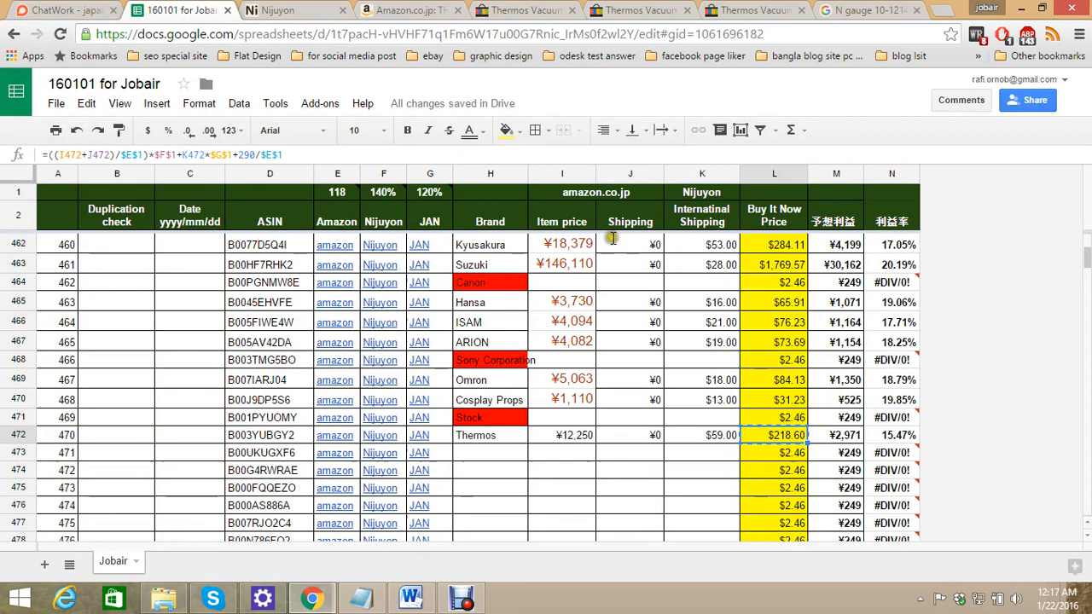
{"action": "left_click", "coordinate": [286, 10]}
{"action": "scroll", "coordinate": [347, 243], "scroll_direction": "up", "scroll_amount": 4}
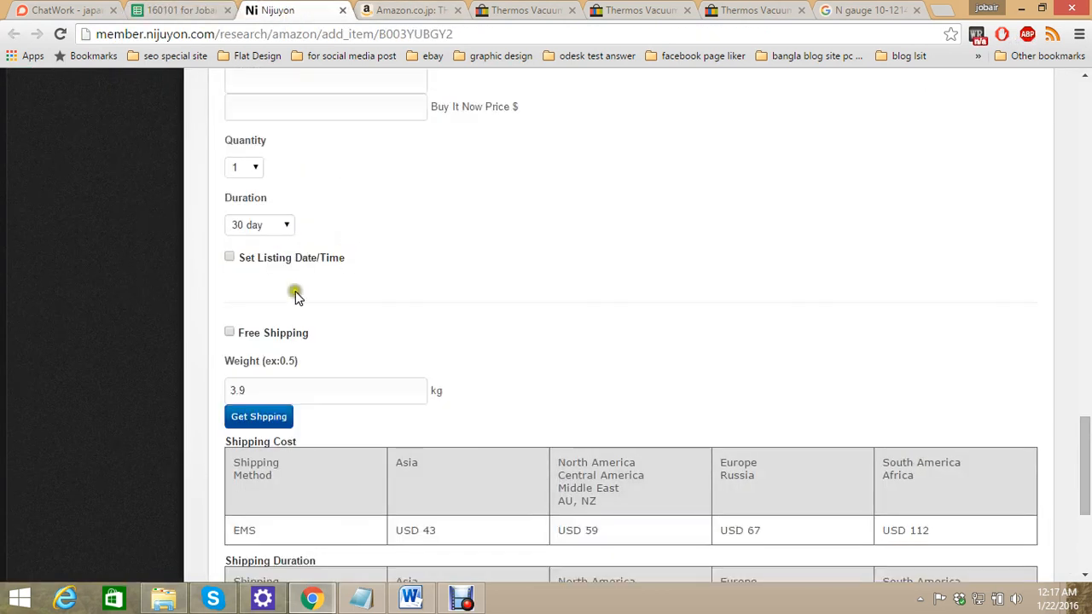
{"action": "left_click_drag", "start_coordinate": [281, 183], "coordinate": [167, 179]}
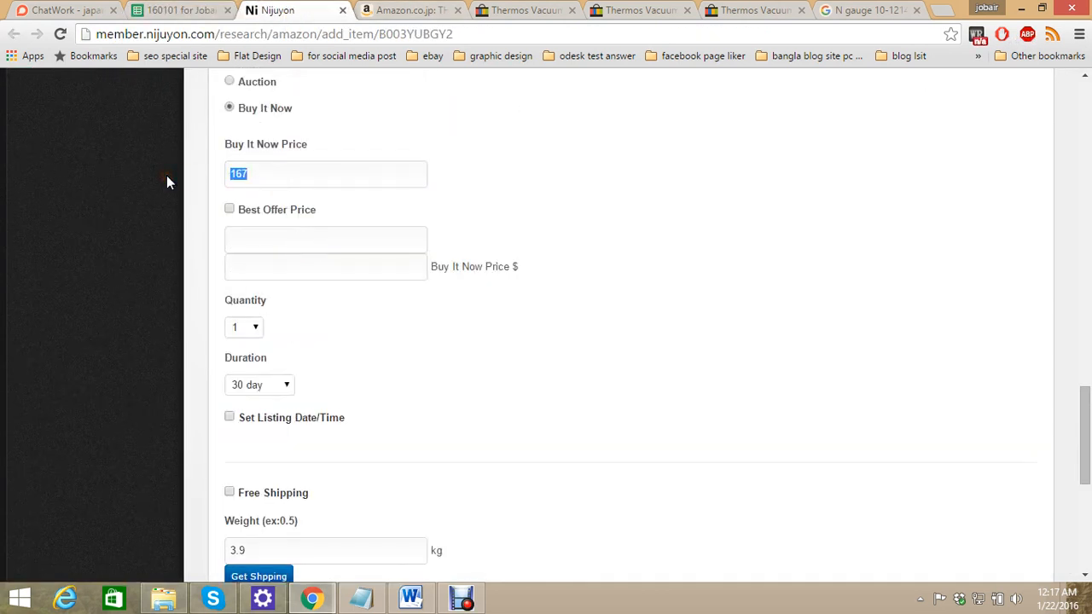
{"action": "type", "text": "$218.60"}
Remove the dollar sign and correct the Buy It Now Price to read 218.60
{"action": "left_click_drag", "start_coordinate": [237, 172], "coordinate": [217, 170]}
{"action": "key", "text": "BackSpace"}
{"action": "left_click", "coordinate": [237, 174]}
{"action": "type", "text": "."}
{"action": "left_click", "coordinate": [290, 176]}
{"action": "left_click", "coordinate": [236, 173]}
{"action": "left_click", "coordinate": [241, 169]}
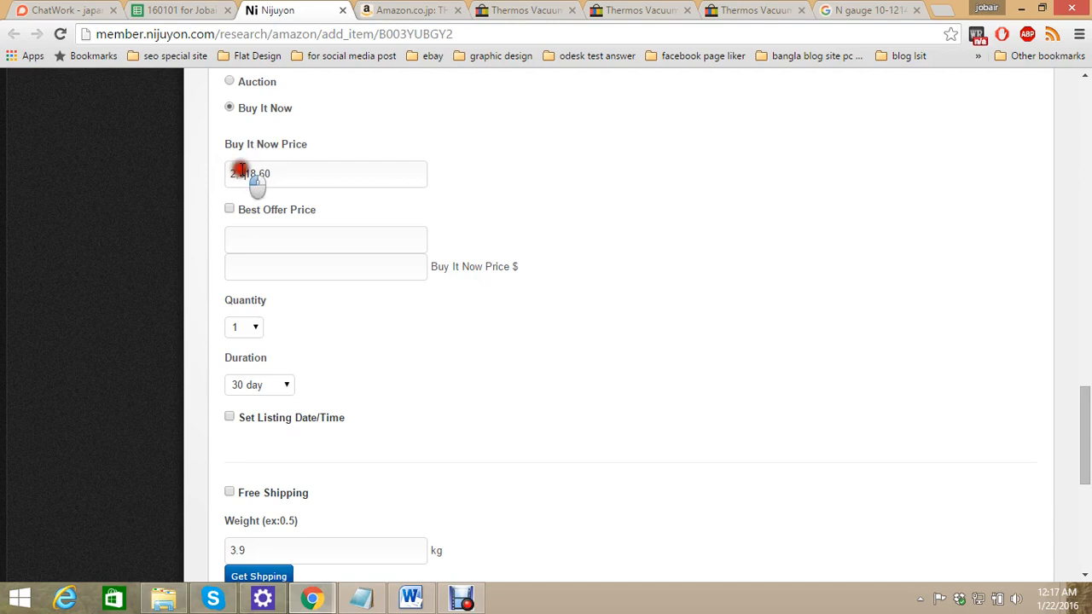
{"action": "left_click", "coordinate": [243, 171]}
{"action": "key", "text": "BackSpace"}
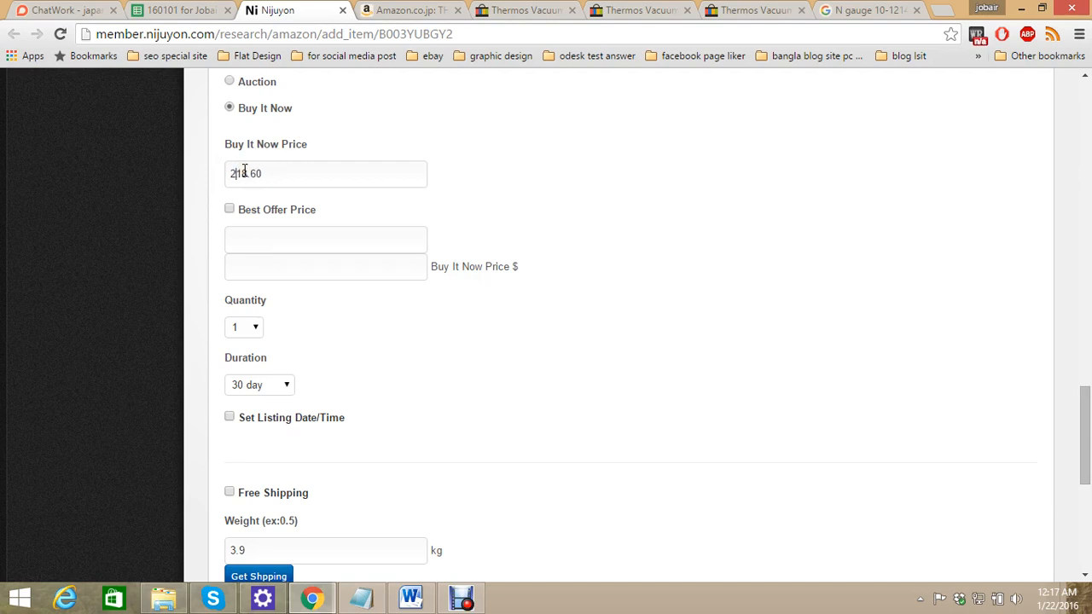
Compare the listing's Buy It Now Price with the price in the spreadsheet's Thermos row
{"action": "scroll", "coordinate": [995, 419], "scroll_direction": "down", "scroll_amount": 1}
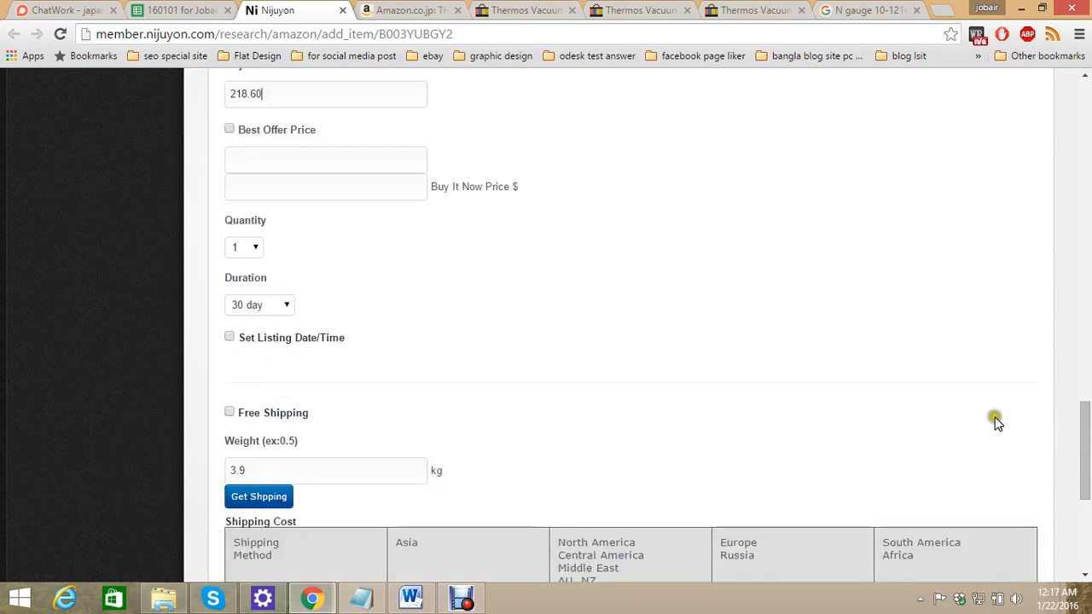
{"action": "scroll", "coordinate": [608, 337], "scroll_direction": "up", "scroll_amount": 2}
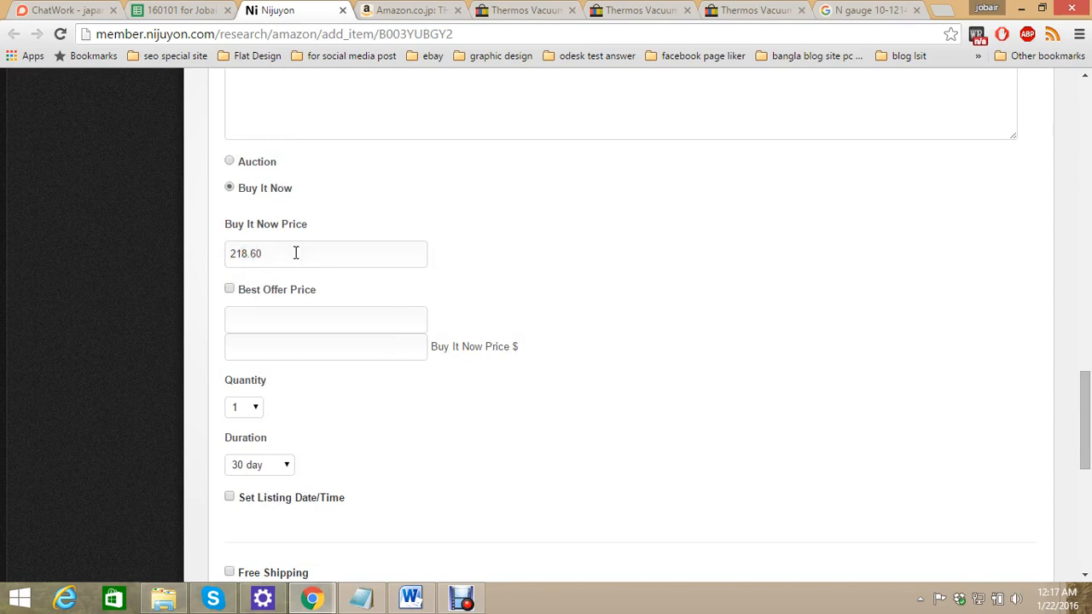
{"action": "left_click", "coordinate": [232, 250]}
{"action": "key", "text": "ctrl+shift+Tab"}
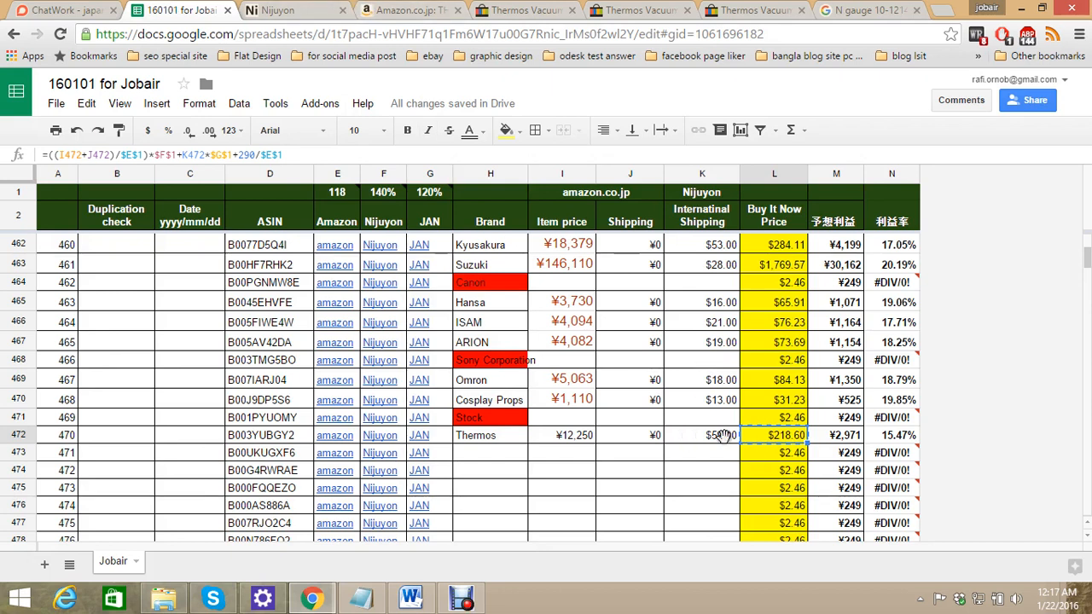
{"action": "left_click", "coordinate": [330, 8]}
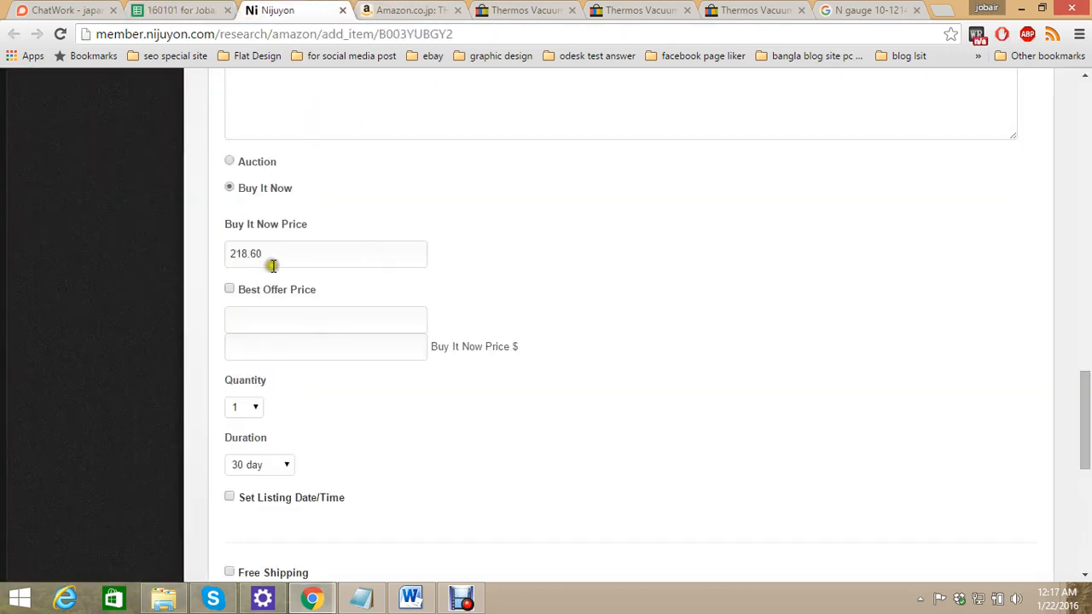
{"action": "left_click", "coordinate": [205, 11]}
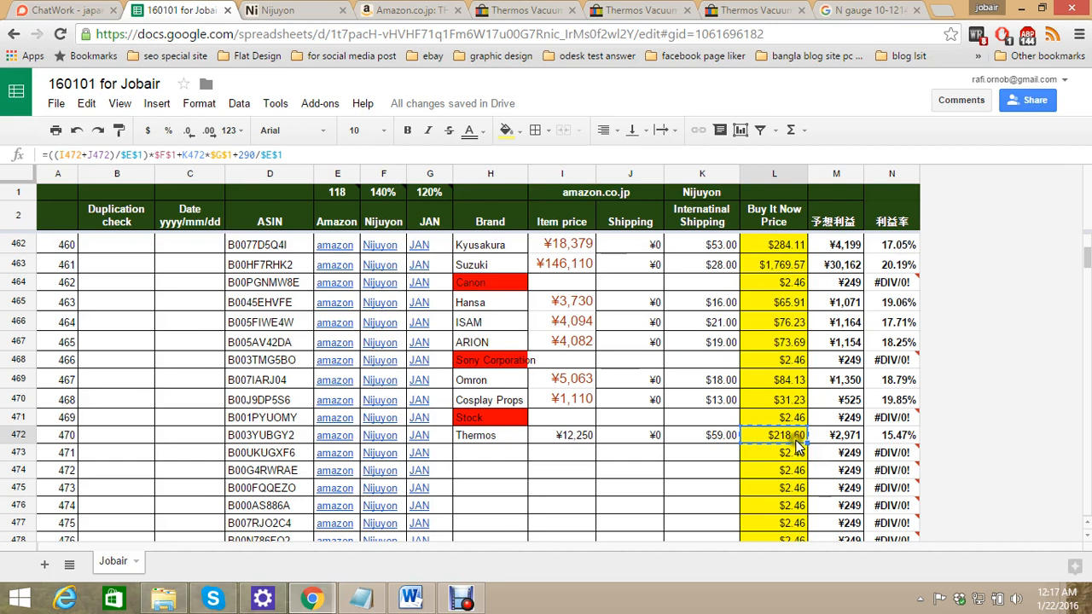
{"action": "left_click", "coordinate": [294, 10]}
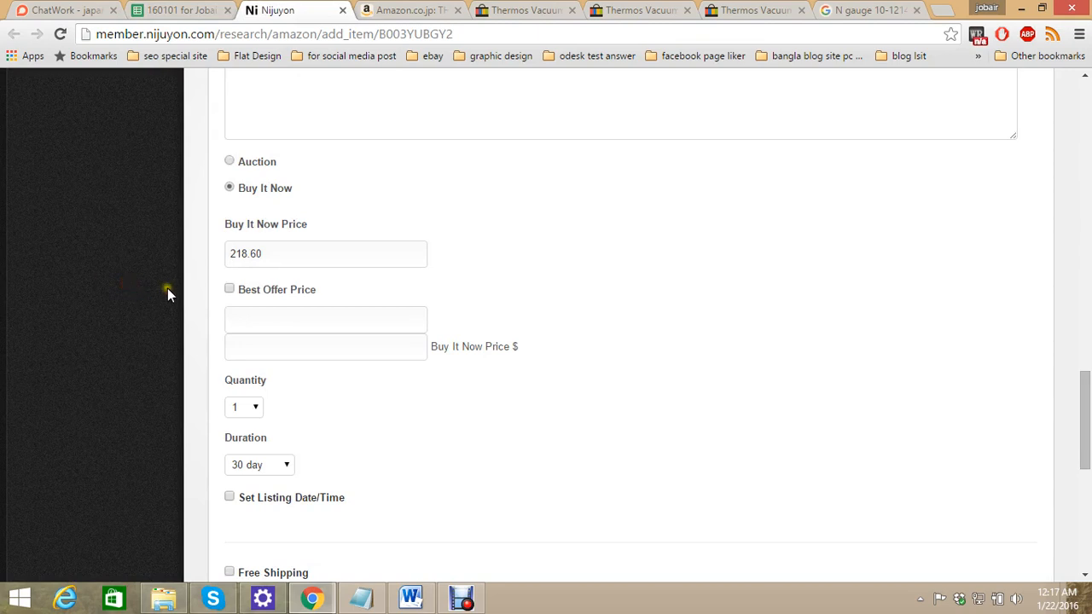
Leave Best Offer Price unticked and choose 30 day as the listing's duration
{"action": "scroll", "coordinate": [272, 286], "scroll_direction": "down", "scroll_amount": 1}
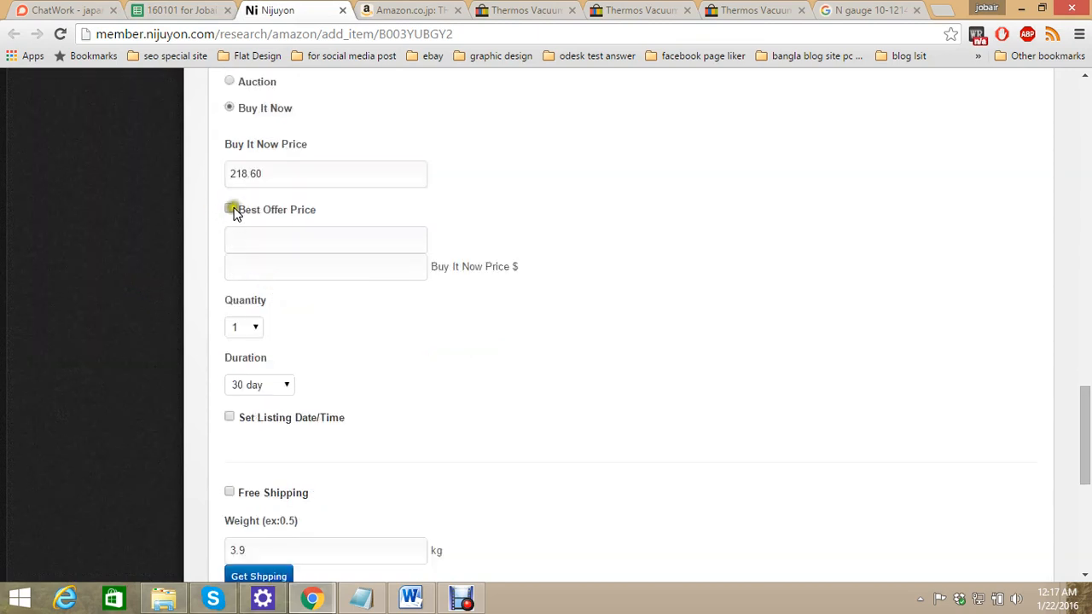
{"action": "left_click", "coordinate": [229, 210]}
{"action": "scroll", "coordinate": [256, 281], "scroll_direction": "down", "scroll_amount": 1}
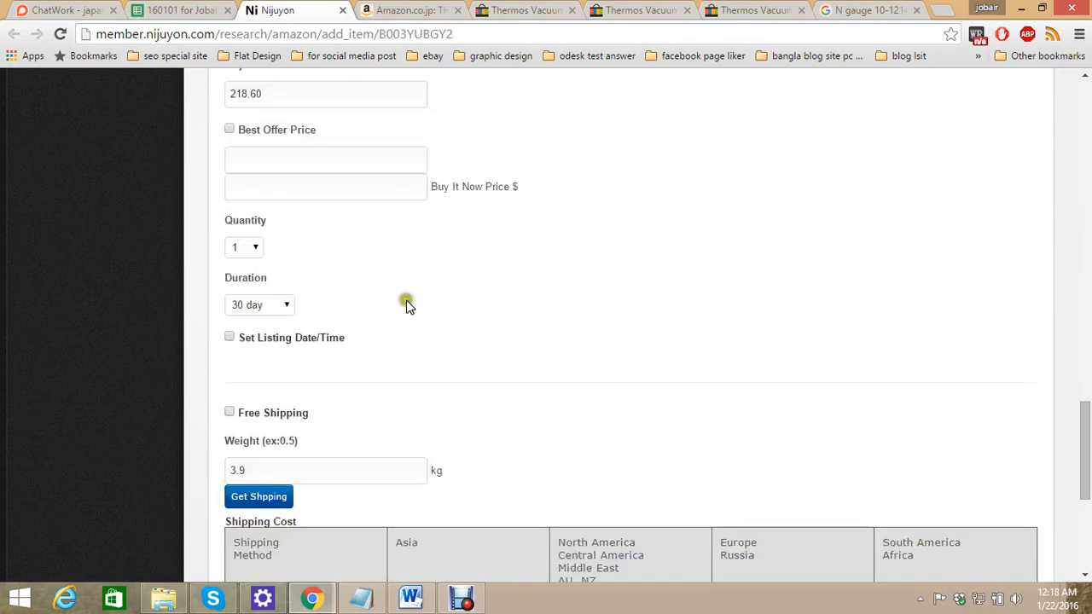
{"action": "scroll", "coordinate": [380, 305], "scroll_direction": "down", "scroll_amount": 1}
{"action": "left_click", "coordinate": [282, 226]}
{"action": "left_click", "coordinate": [278, 281]}
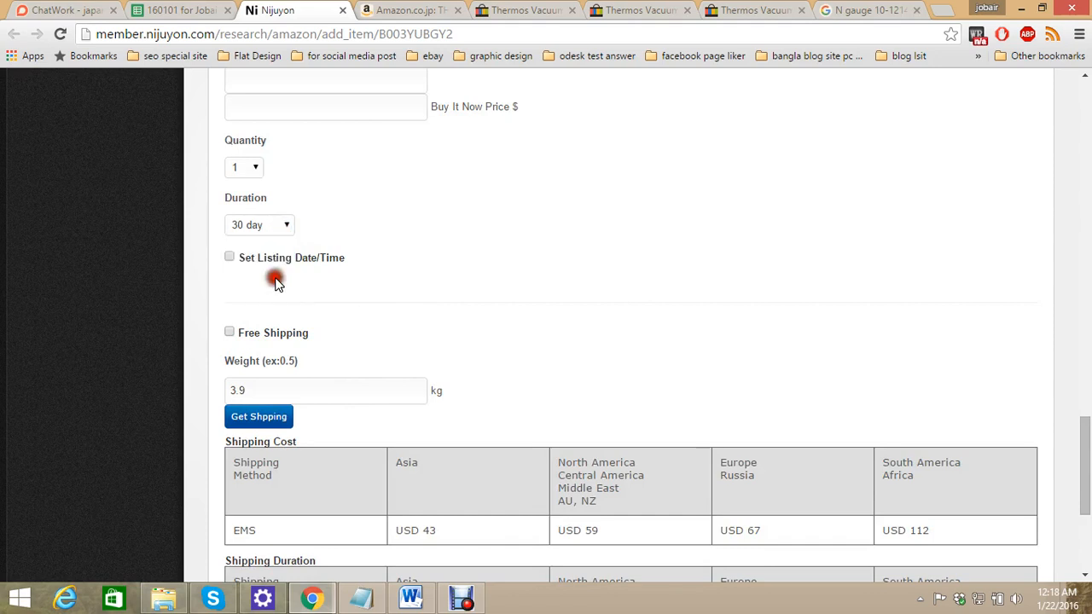
{"action": "left_click", "coordinate": [282, 225]}
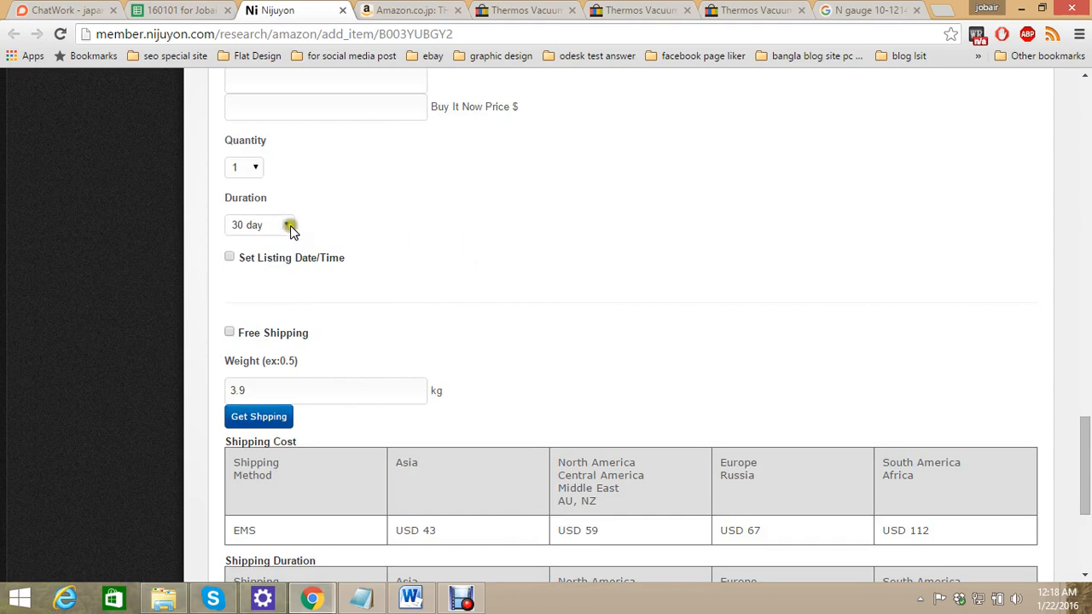
{"action": "left_click", "coordinate": [280, 283]}
Select Buy It Now as the listing's sale format
{"action": "scroll", "coordinate": [508, 328], "scroll_direction": "up", "scroll_amount": 2}
{"action": "scroll", "coordinate": [58, 233], "scroll_direction": "up", "scroll_amount": 3}
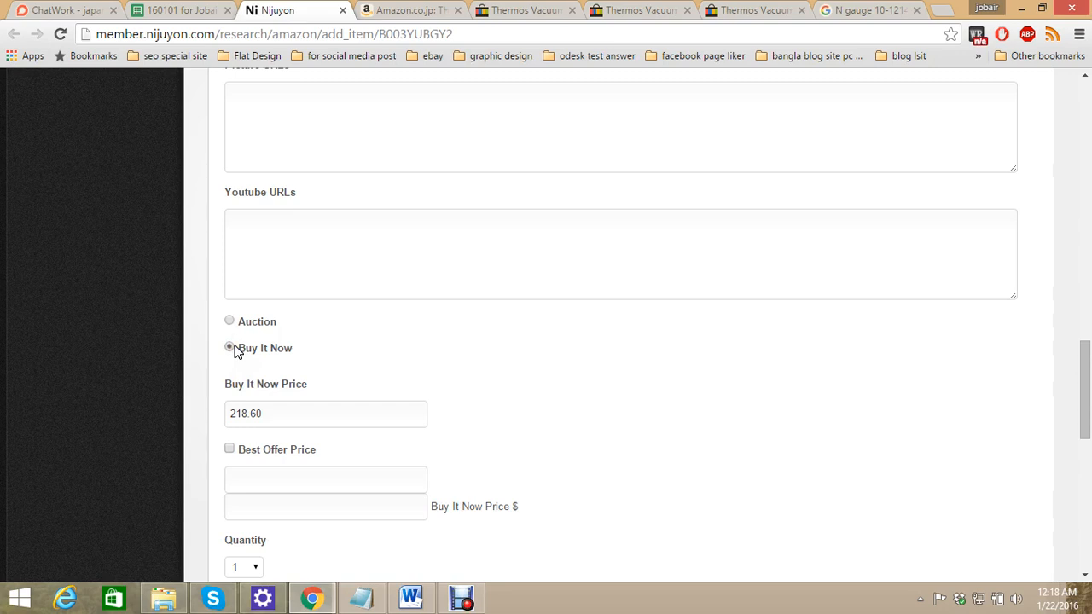
{"action": "left_click", "coordinate": [228, 349]}
{"action": "left_click", "coordinate": [229, 349]}
{"action": "scroll", "coordinate": [230, 350], "scroll_direction": "down", "scroll_amount": 1}
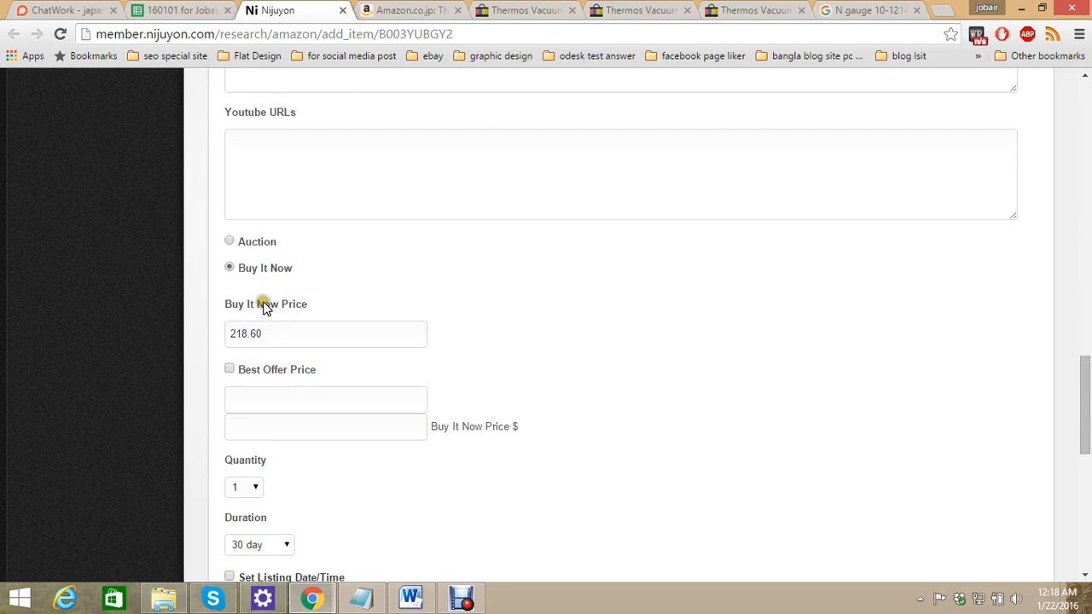
{"action": "scroll", "coordinate": [162, 345], "scroll_direction": "down", "scroll_amount": 1}
{"action": "scroll", "coordinate": [213, 357], "scroll_direction": "down", "scroll_amount": 1}
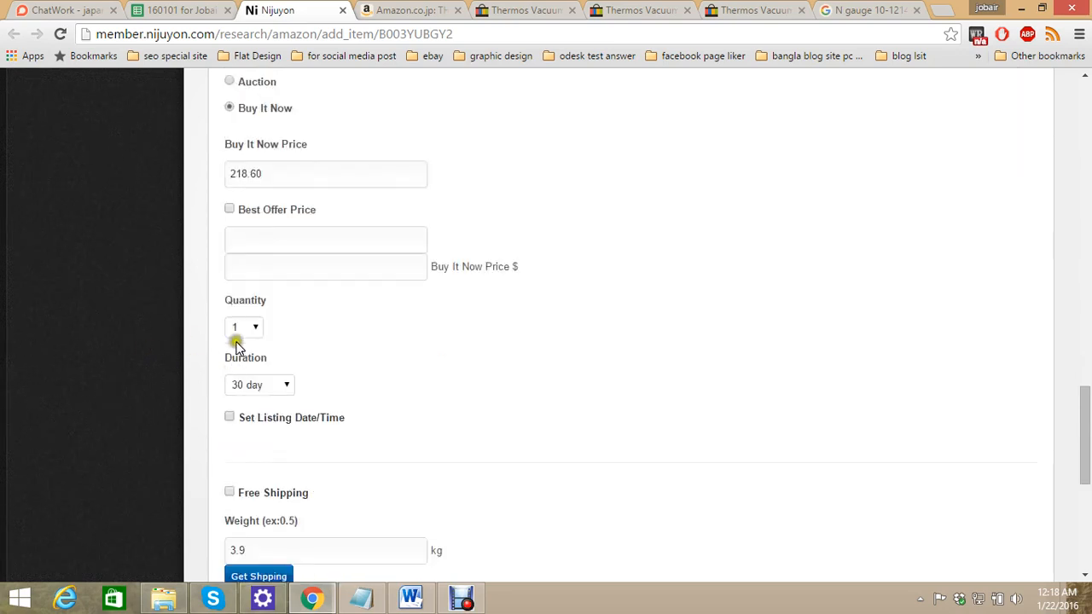
{"action": "scroll", "coordinate": [281, 397], "scroll_direction": "down", "scroll_amount": 1}
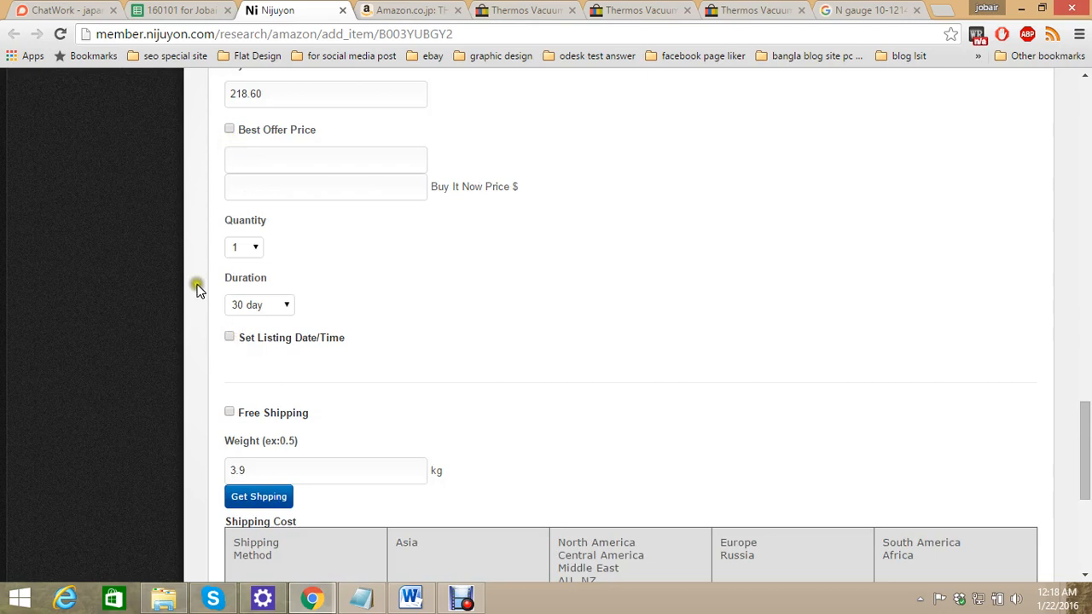
{"action": "left_click", "coordinate": [230, 414]}
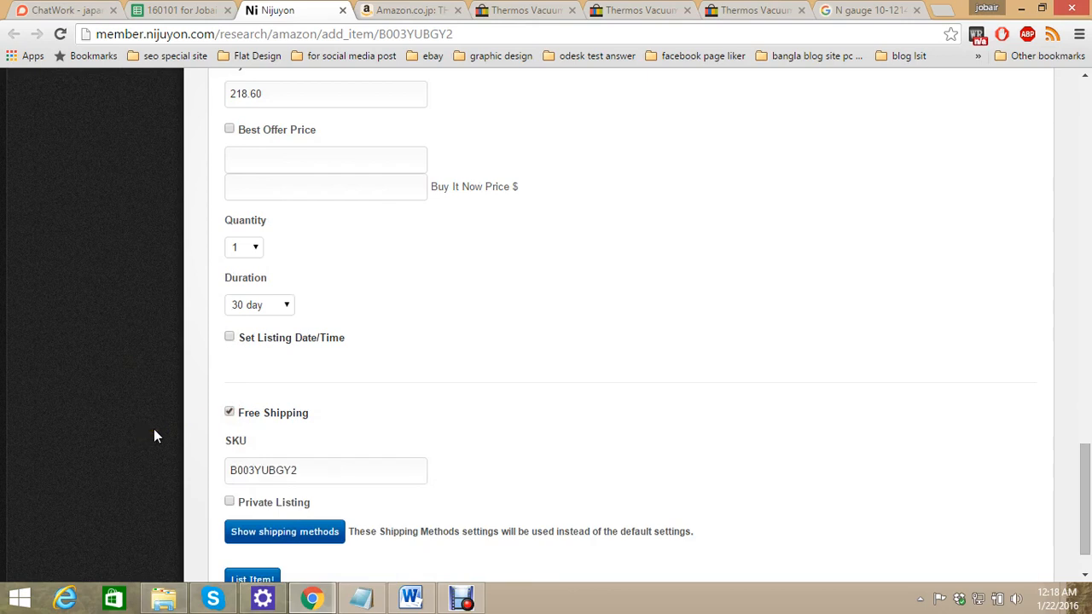
{"action": "left_click", "coordinate": [229, 412]}
Check the Thermos row's Buy It Now price in the spreadsheet and enable Free Shipping for the Nijuyon listing
{"action": "scroll", "coordinate": [317, 500], "scroll_direction": "down", "scroll_amount": 2}
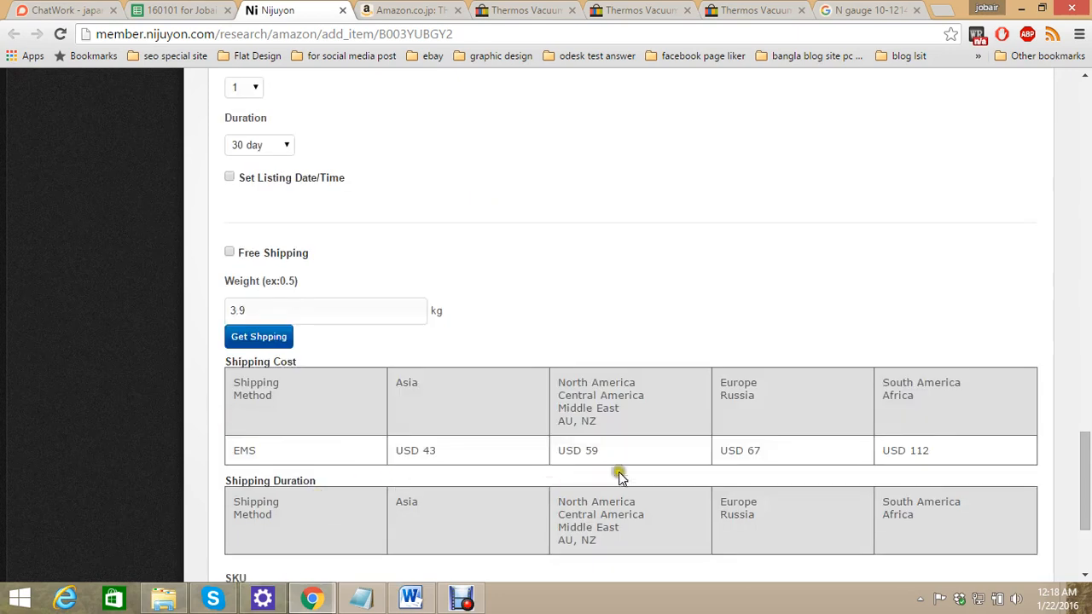
{"action": "left_click", "coordinate": [180, 10]}
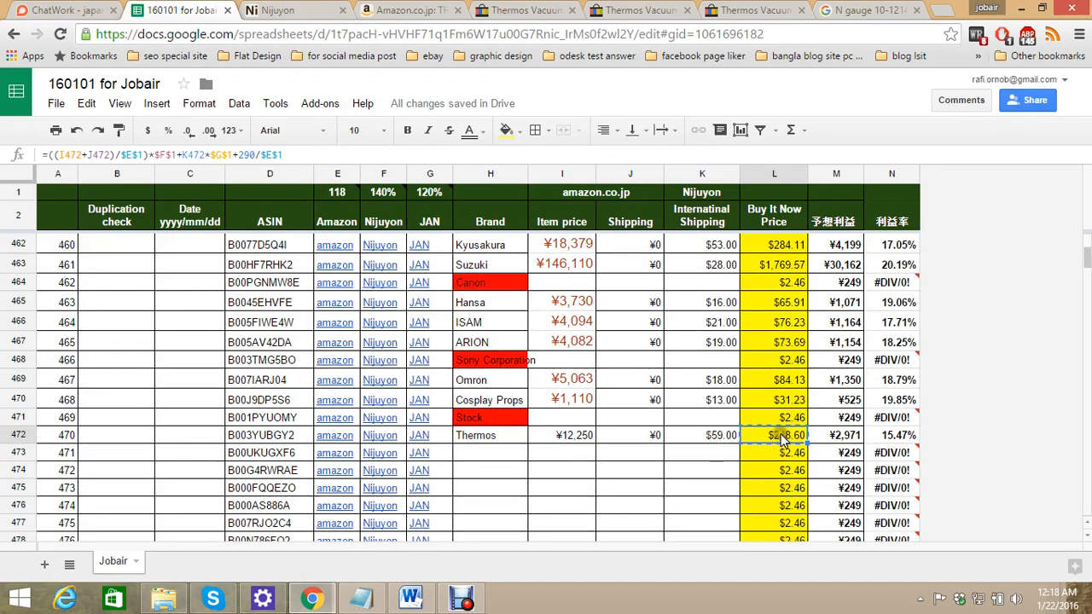
{"action": "left_click", "coordinate": [286, 12]}
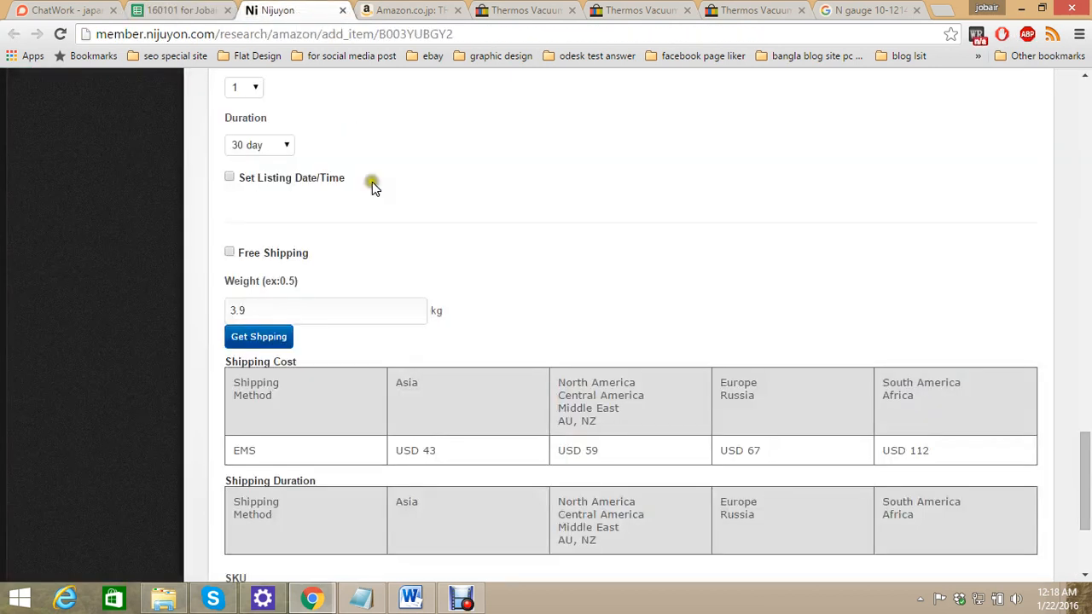
{"action": "left_click", "coordinate": [229, 252]}
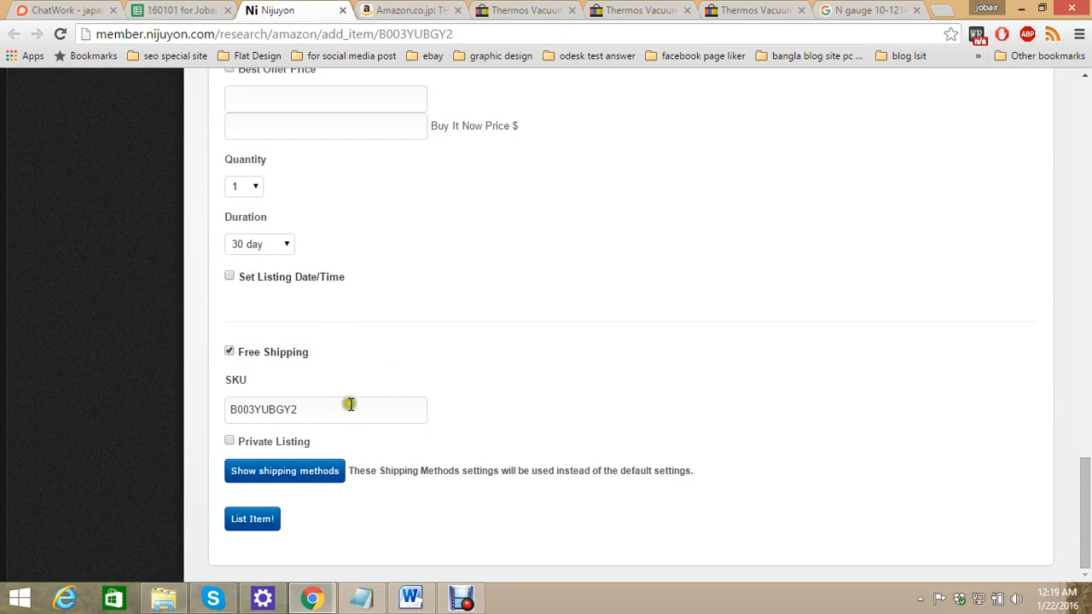
Recheck the sale format and price settings, and submit the listing for SKU B003YUBGY2
{"action": "scroll", "coordinate": [358, 444], "scroll_direction": "up", "scroll_amount": 3}
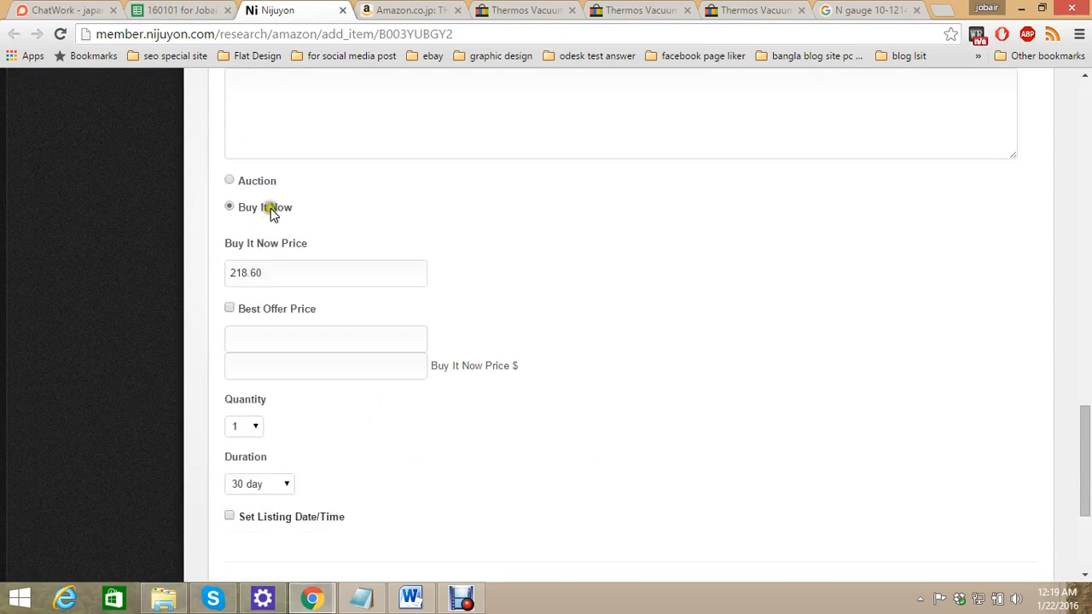
{"action": "scroll", "coordinate": [685, 267], "scroll_direction": "down", "scroll_amount": 3}
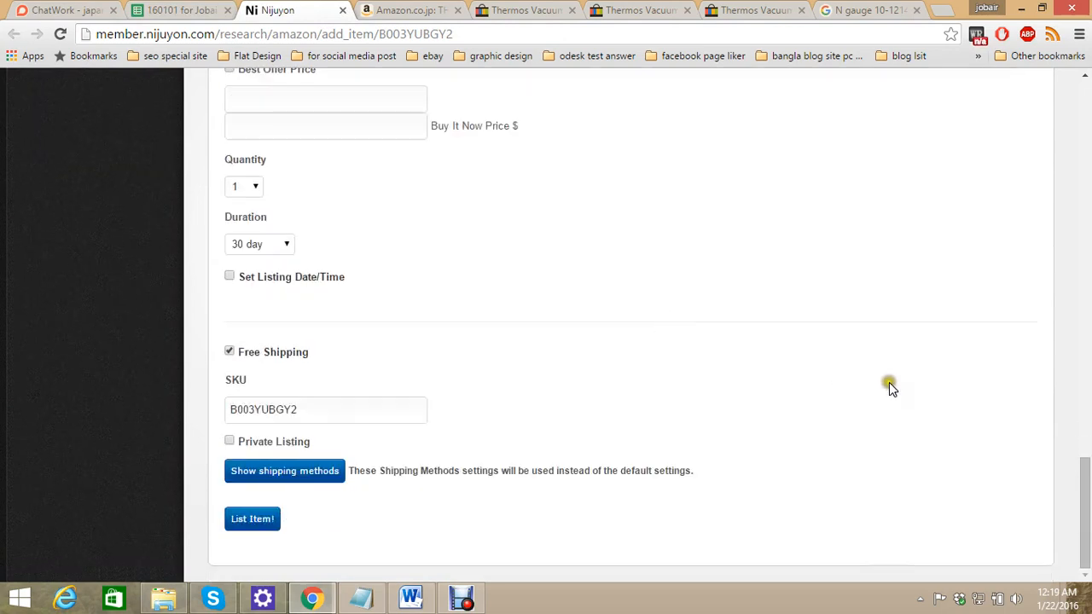
{"action": "left_click", "coordinate": [249, 522]}
{"action": "left_click", "coordinate": [255, 522]}
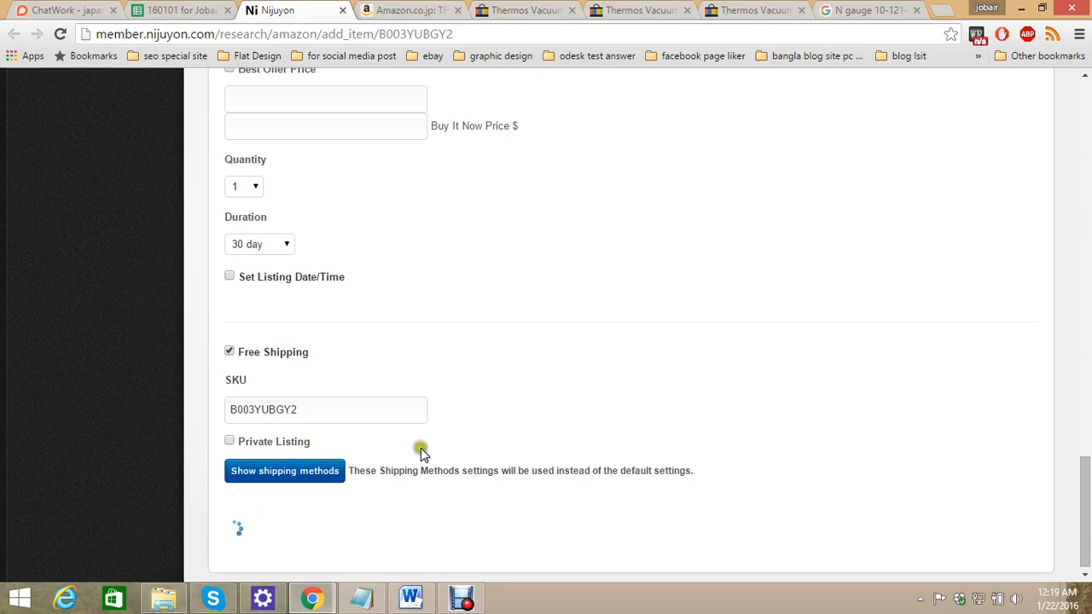
Open the Amazon and Nijuyon links for ASIN B00UKUGXF6 in row 473 of the spreadsheet
{"action": "left_click", "coordinate": [201, 8]}
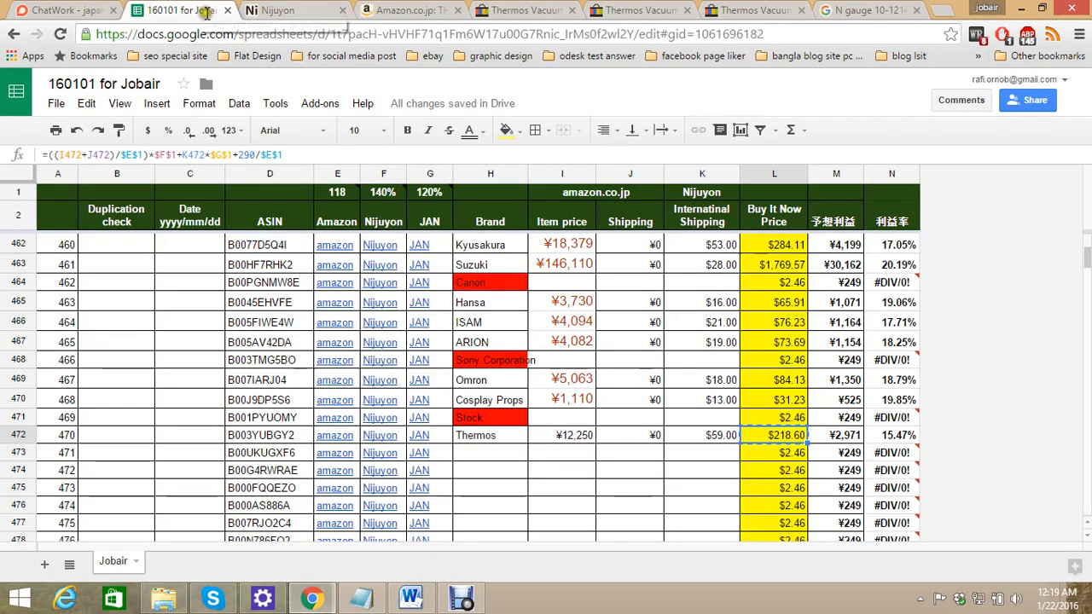
{"action": "left_click", "coordinate": [340, 457]}
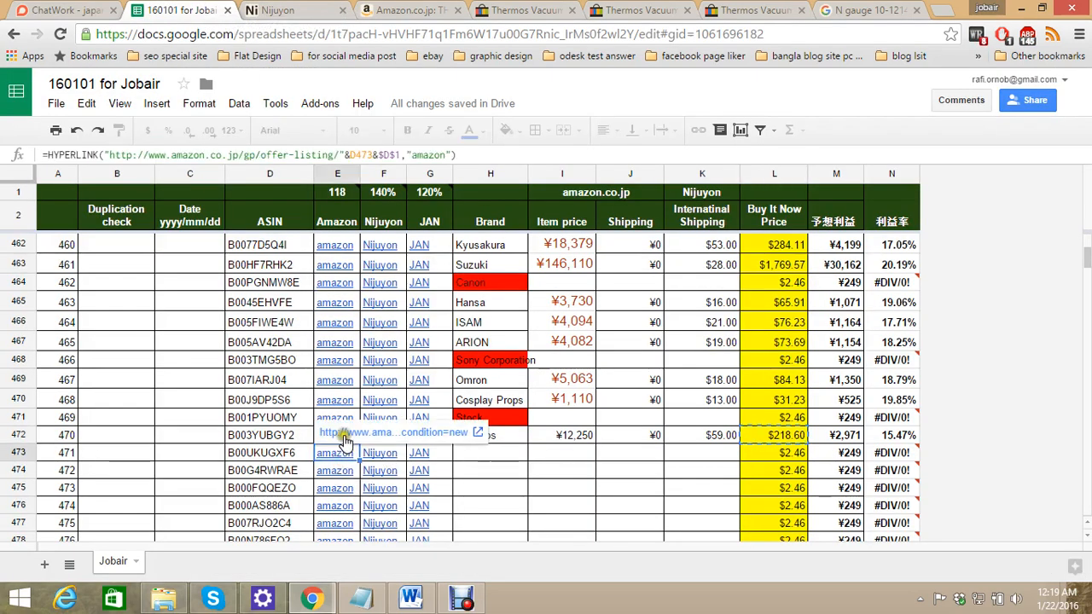
{"action": "left_click", "coordinate": [343, 435]}
{"action": "key", "text": "ctrl+shift+Tab"}
{"action": "left_click", "coordinate": [380, 453]}
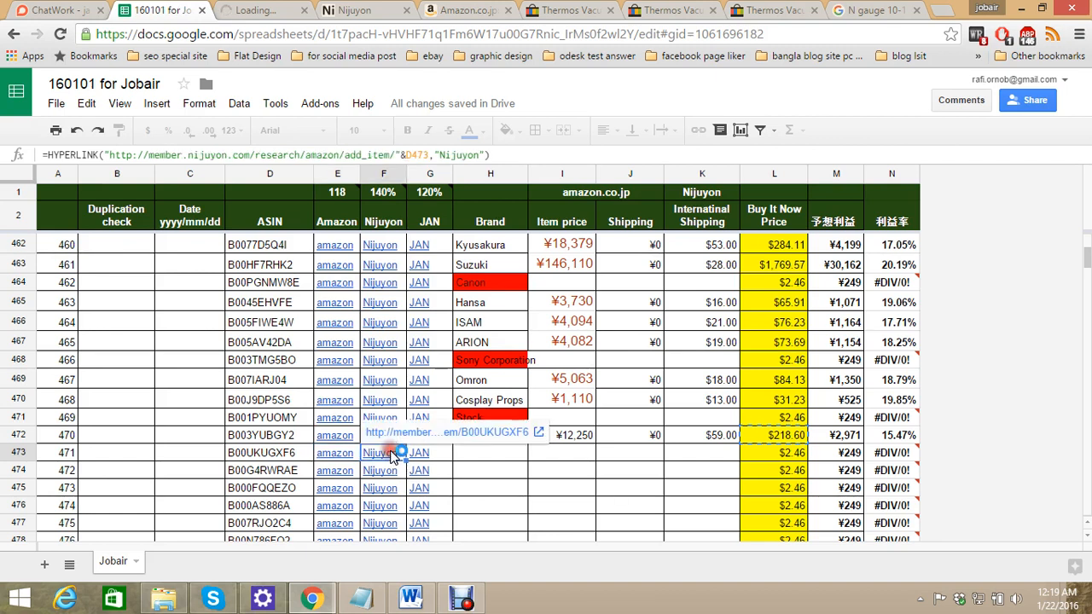
{"action": "left_click", "coordinate": [396, 433]}
{"action": "left_click", "coordinate": [171, 9]}
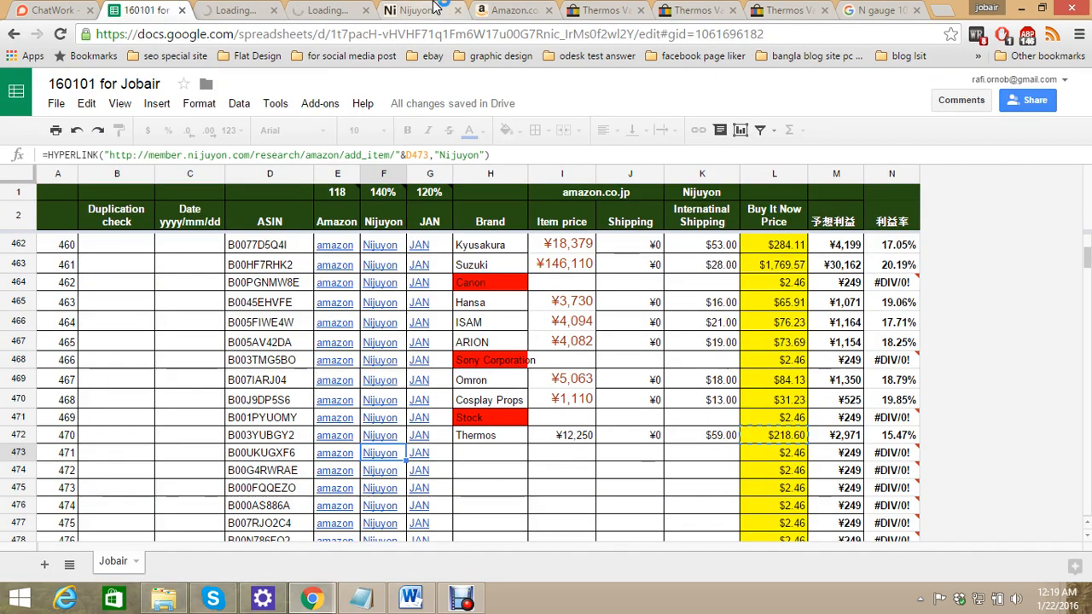
Check the submission status of the B003YUBGY2 listing on its Nijuyon page and return to the spreadsheet
{"action": "left_click", "coordinate": [411, 10]}
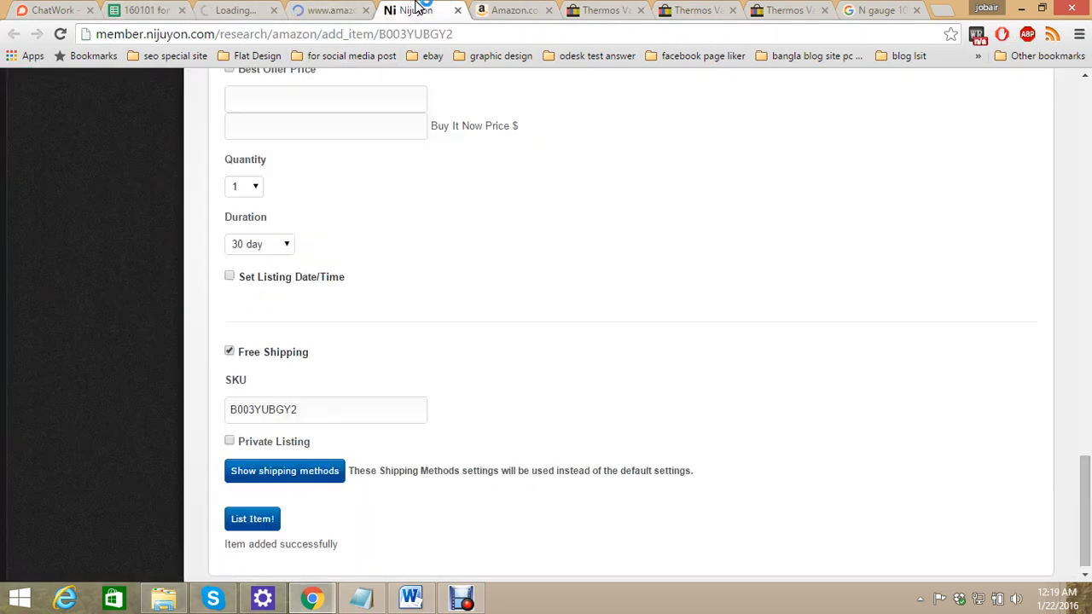
{"action": "left_click", "coordinate": [354, 544]}
{"action": "left_click_drag", "start_coordinate": [355, 544], "coordinate": [220, 543]}
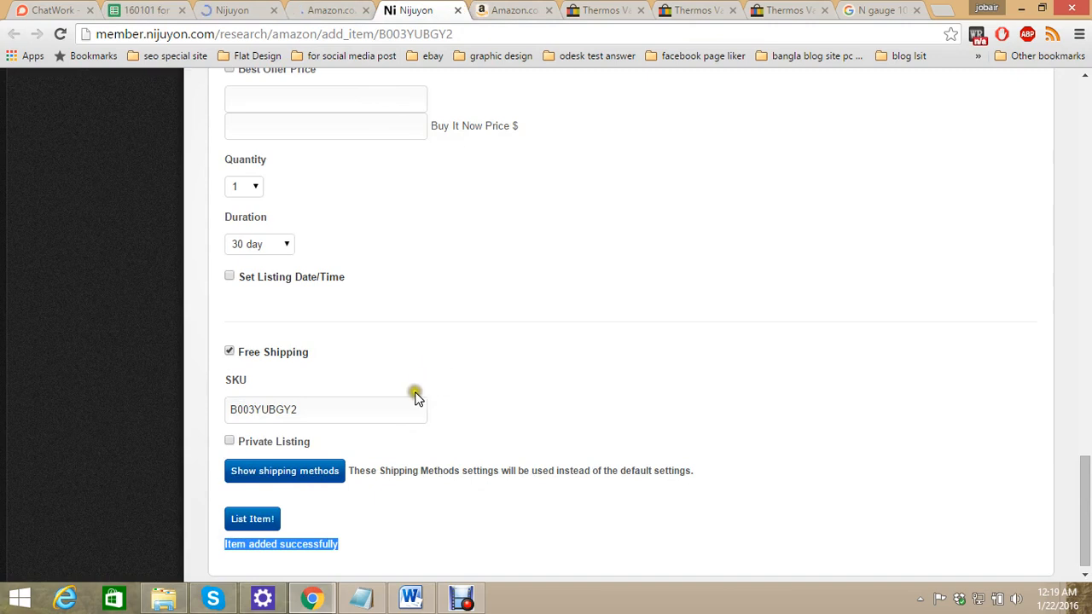
{"action": "left_click", "coordinate": [383, 522]}
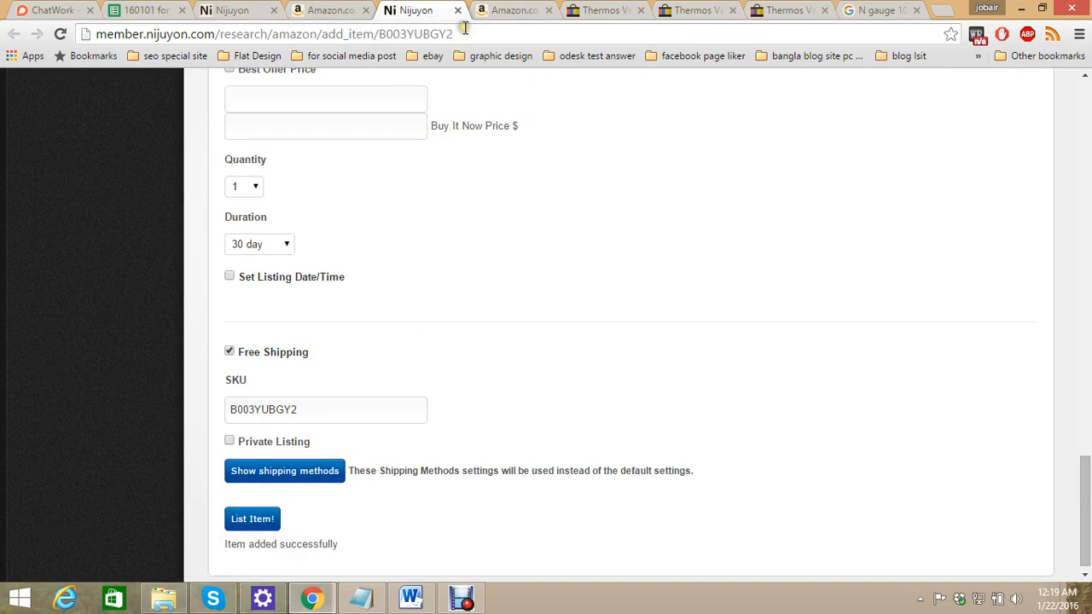
{"action": "left_click", "coordinate": [149, 8]}
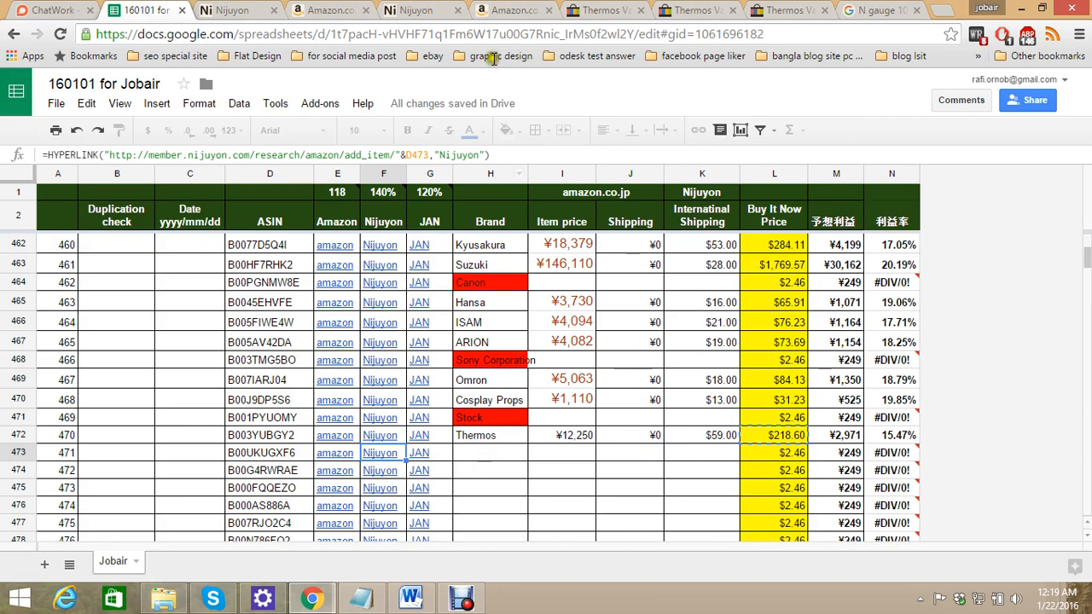
Review the submitted B003YUBGY2 listing on Nijuyon, including its submission status, UPC code and item specifics
{"action": "left_click", "coordinate": [431, 10]}
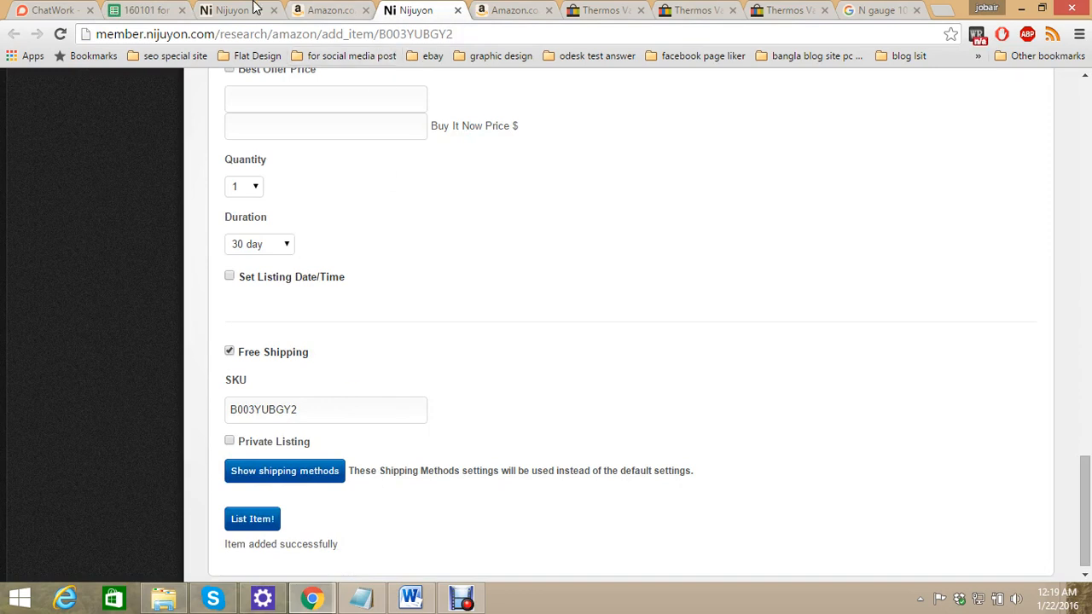
{"action": "left_click", "coordinate": [147, 9]}
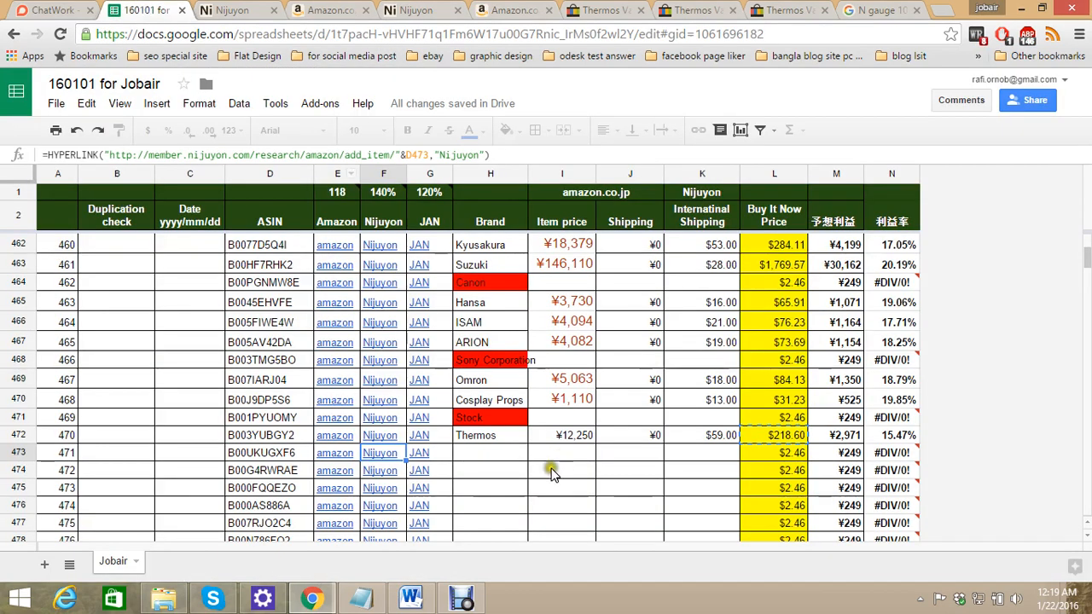
{"action": "left_click", "coordinate": [422, 10]}
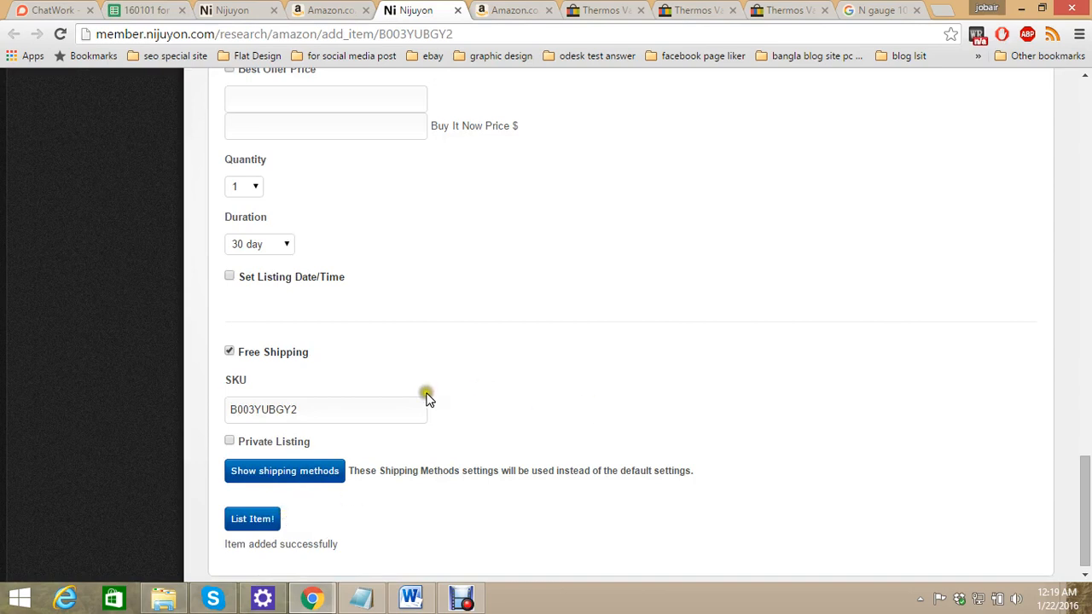
{"action": "scroll", "coordinate": [650, 358], "scroll_direction": "up", "scroll_amount": 1}
{"action": "scroll", "coordinate": [524, 358], "scroll_direction": "down", "scroll_amount": 1}
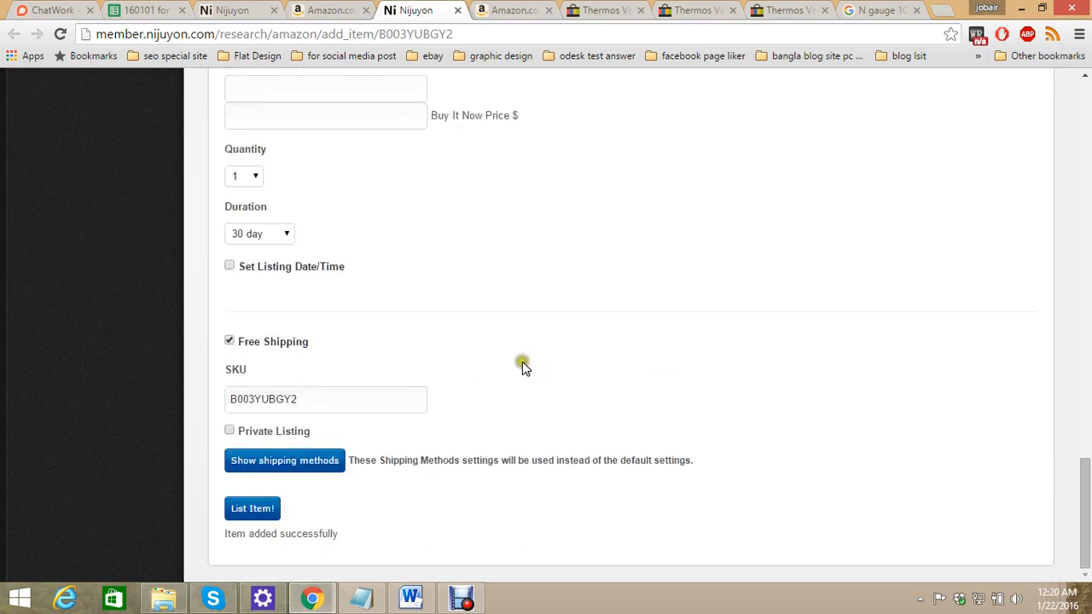
{"action": "scroll", "coordinate": [895, 331], "scroll_direction": "up", "scroll_amount": 7}
{"action": "scroll", "coordinate": [853, 256], "scroll_direction": "up", "scroll_amount": 1}
{"action": "scroll", "coordinate": [568, 331], "scroll_direction": "down", "scroll_amount": 8}
{"action": "scroll", "coordinate": [884, 442], "scroll_direction": "up", "scroll_amount": 18}
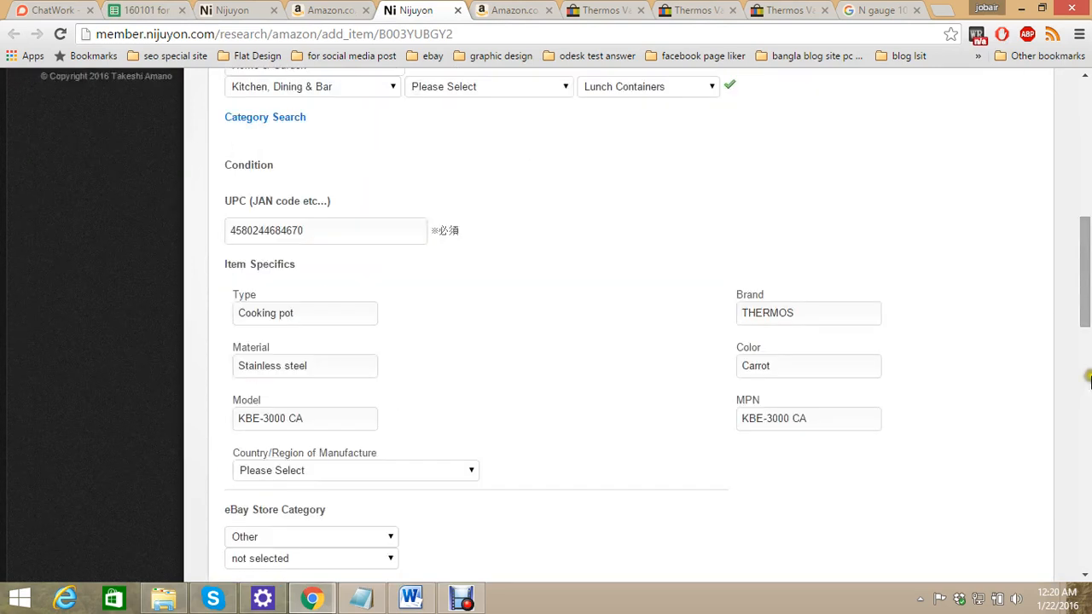
{"action": "scroll", "coordinate": [489, 403], "scroll_direction": "down", "scroll_amount": 1}
{"action": "scroll", "coordinate": [271, 411], "scroll_direction": "down", "scroll_amount": 5}
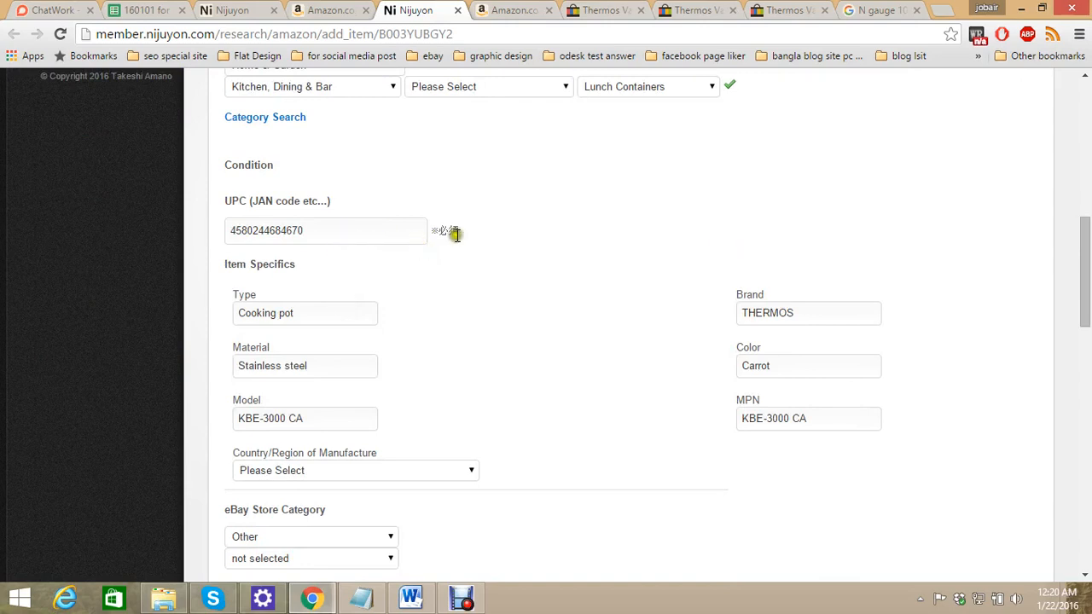
{"action": "left_click", "coordinate": [391, 229]}
{"action": "scroll", "coordinate": [684, 252], "scroll_direction": "down", "scroll_amount": 15}
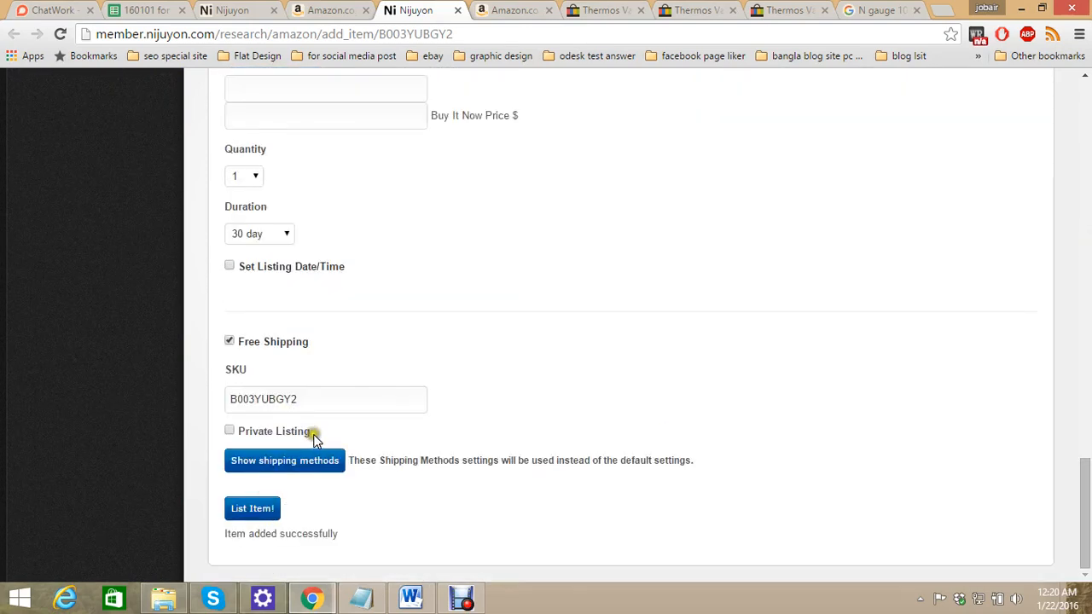
Recheck the B003YUBGY2 listing's category, picture URLs, Buy It Now price and Free Shipping setting
{"action": "scroll", "coordinate": [327, 426], "scroll_direction": "up", "scroll_amount": 1}
{"action": "scroll", "coordinate": [329, 429], "scroll_direction": "down", "scroll_amount": 1}
{"action": "scroll", "coordinate": [751, 335], "scroll_direction": "up", "scroll_amount": 2}
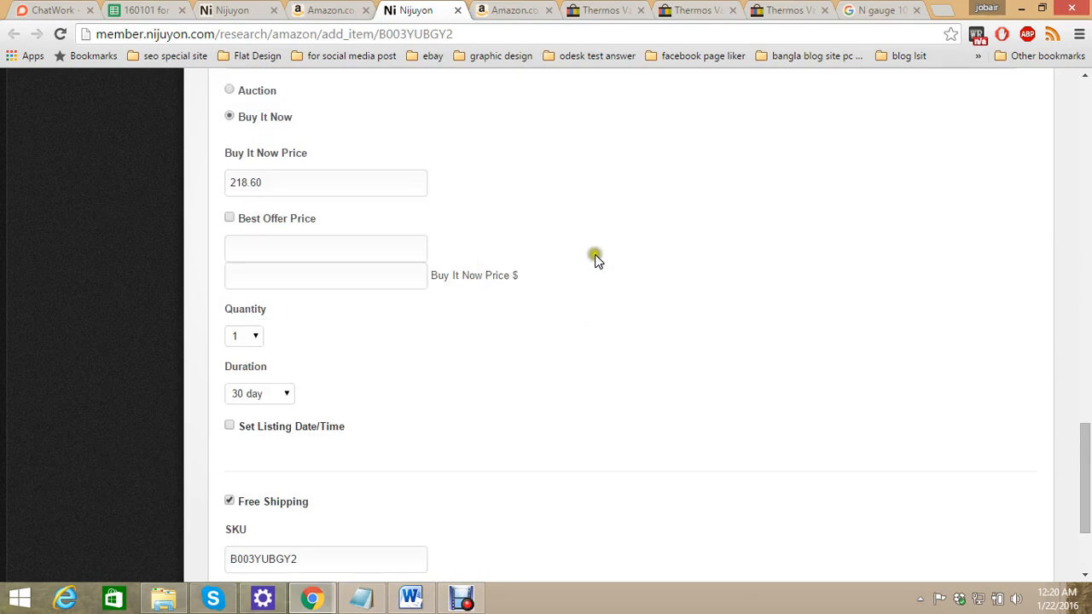
{"action": "scroll", "coordinate": [597, 262], "scroll_direction": "down", "scroll_amount": 2}
{"action": "scroll", "coordinate": [597, 262], "scroll_direction": "up", "scroll_amount": 7}
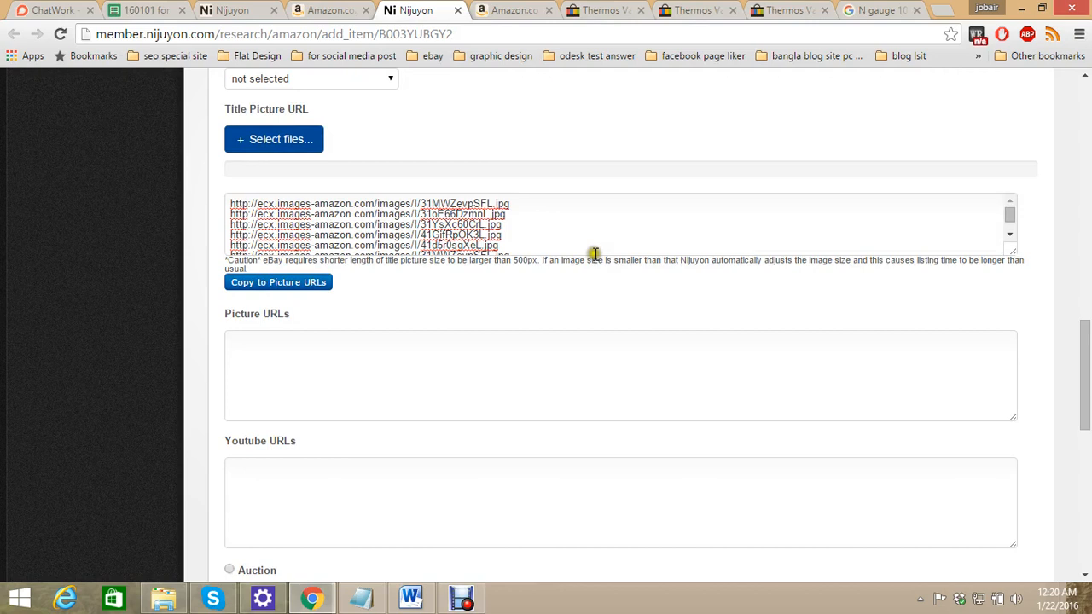
{"action": "scroll", "coordinate": [670, 235], "scroll_direction": "up", "scroll_amount": 8}
{"action": "scroll", "coordinate": [480, 285], "scroll_direction": "up", "scroll_amount": 3}
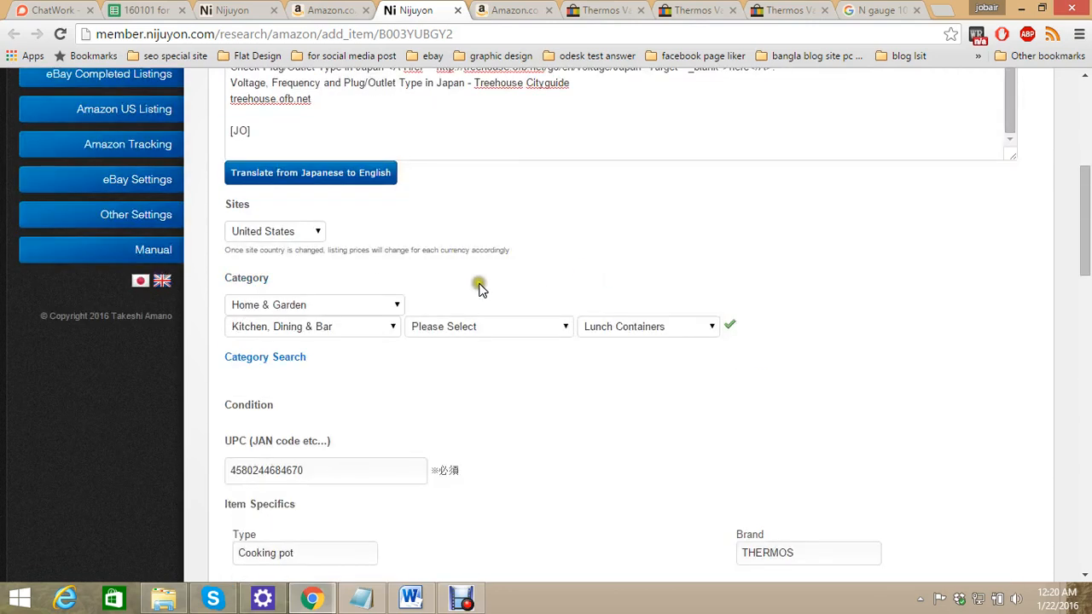
{"action": "scroll", "coordinate": [344, 310], "scroll_direction": "down", "scroll_amount": 11}
{"action": "scroll", "coordinate": [401, 294], "scroll_direction": "down", "scroll_amount": 8}
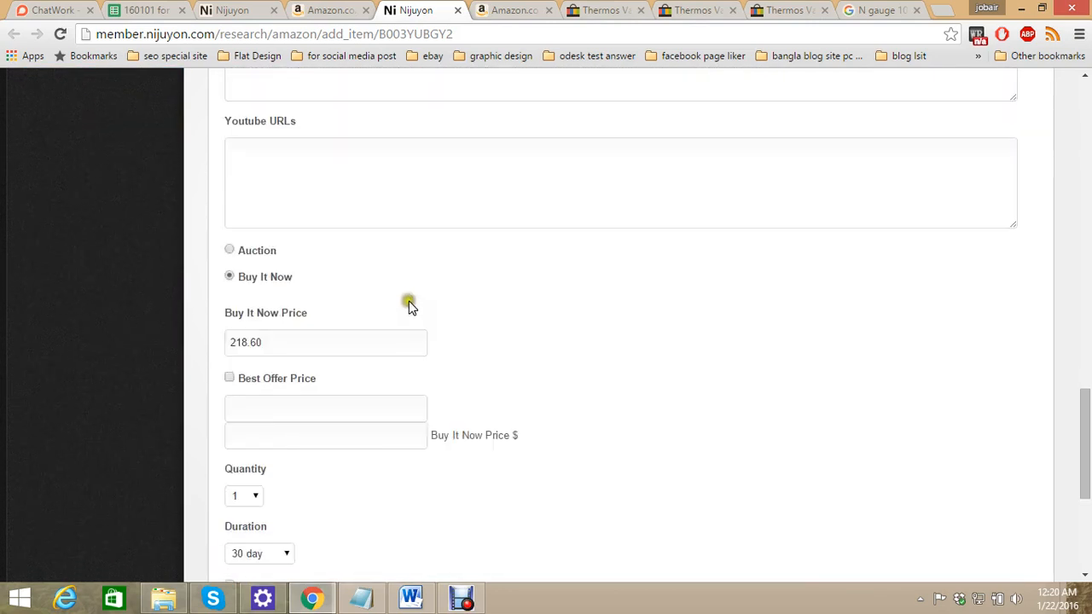
{"action": "scroll", "coordinate": [478, 345], "scroll_direction": "up", "scroll_amount": 4}
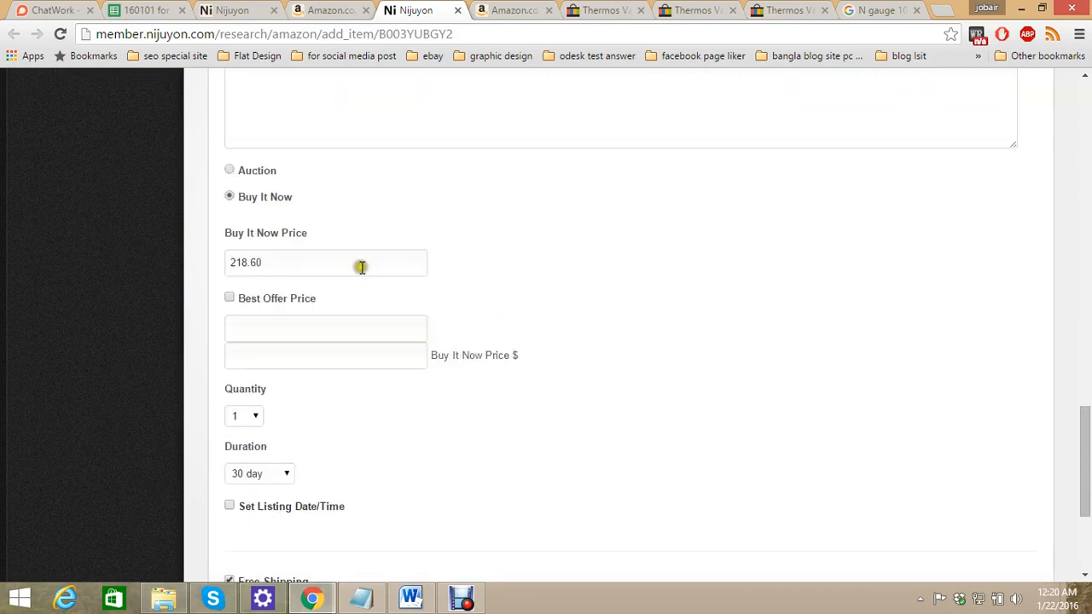
{"action": "left_click", "coordinate": [237, 342]}
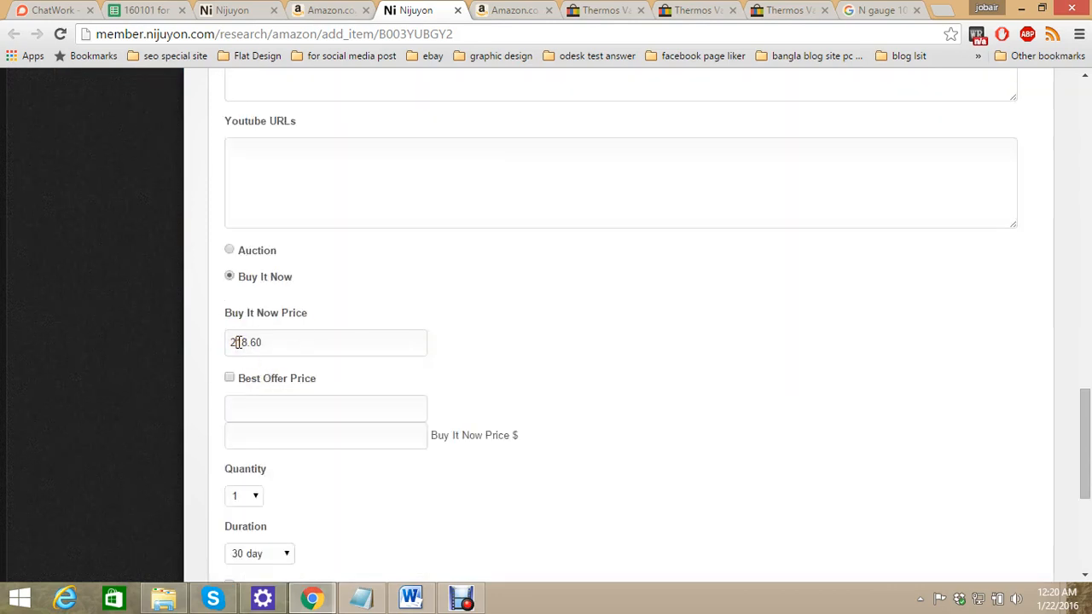
{"action": "left_click", "coordinate": [274, 342]}
{"action": "left_click", "coordinate": [134, 357]}
{"action": "scroll", "coordinate": [137, 363], "scroll_direction": "down", "scroll_amount": 4}
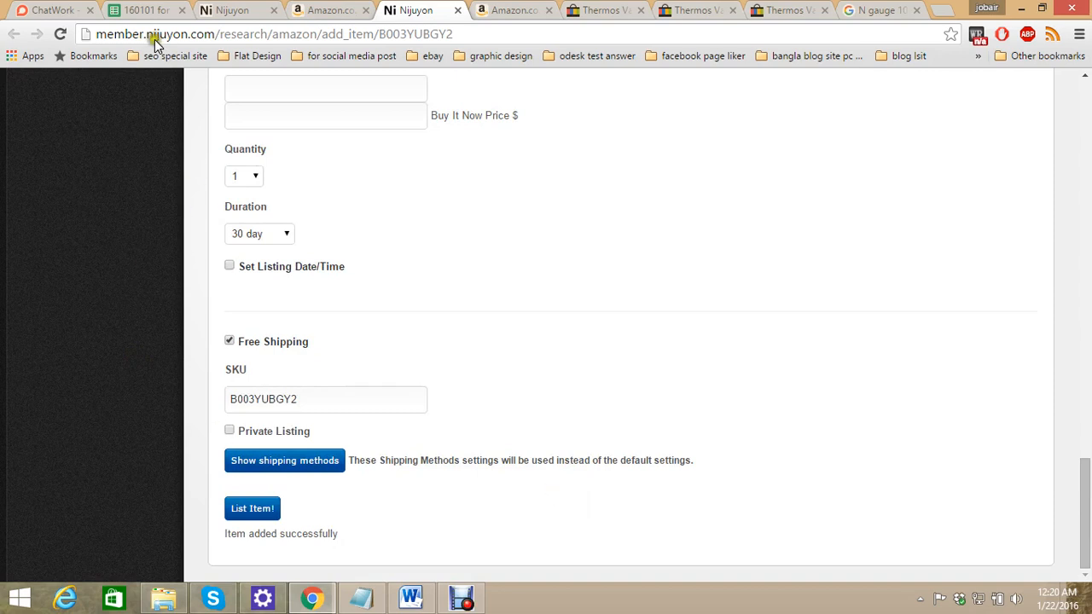
Enter Error as the brand for ASIN B00UKUGXF6 in row 473 of the spreadsheet and clear the cell again
{"action": "left_click", "coordinate": [143, 10]}
{"action": "left_click", "coordinate": [474, 442]}
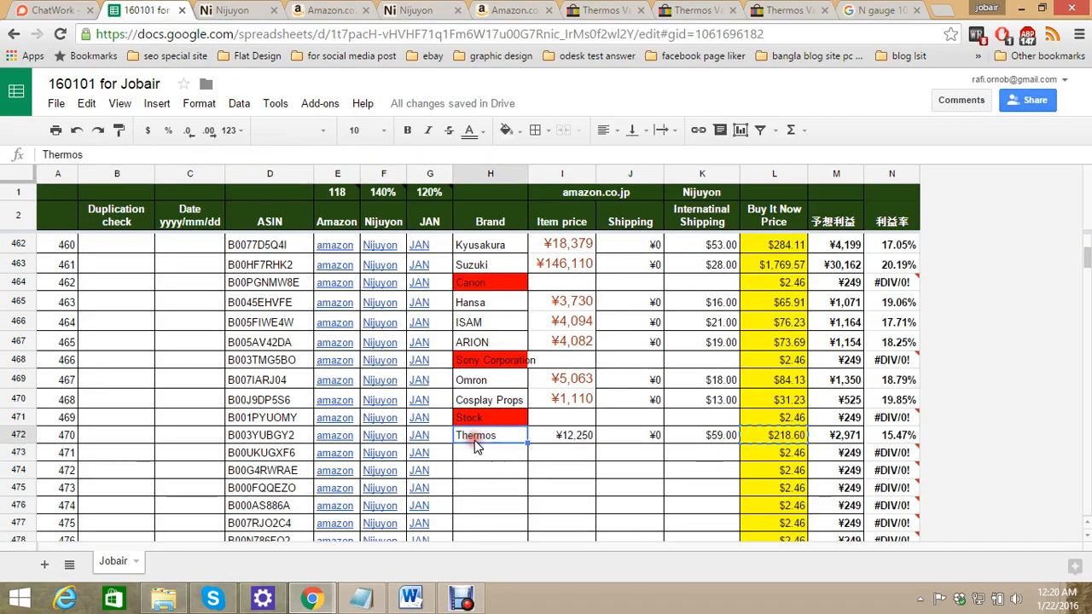
{"action": "left_click", "coordinate": [519, 130]}
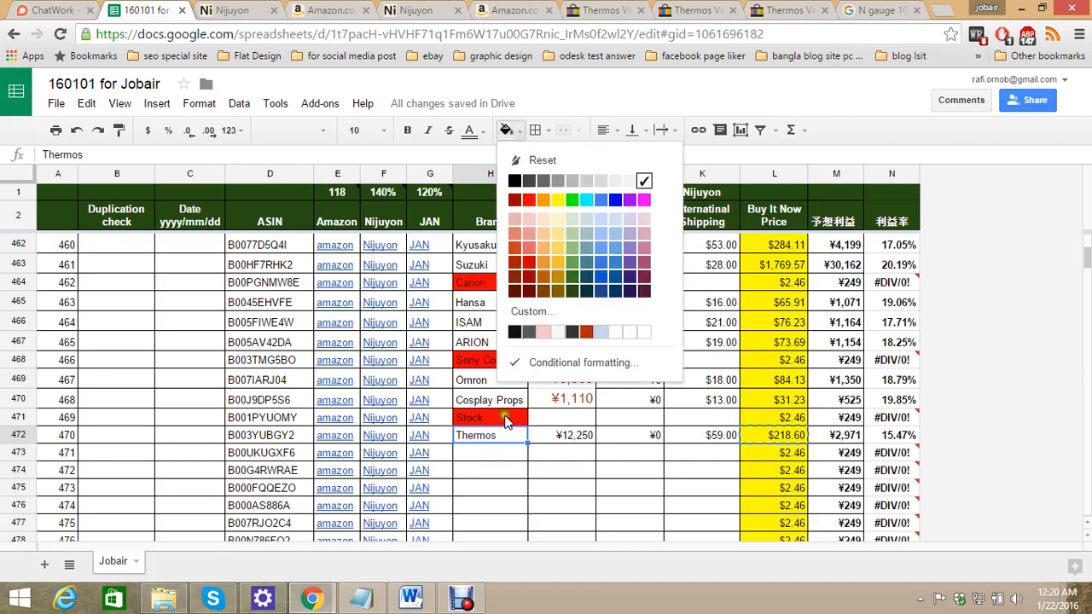
{"action": "left_click", "coordinate": [484, 457]}
{"action": "type", "text": "E"}
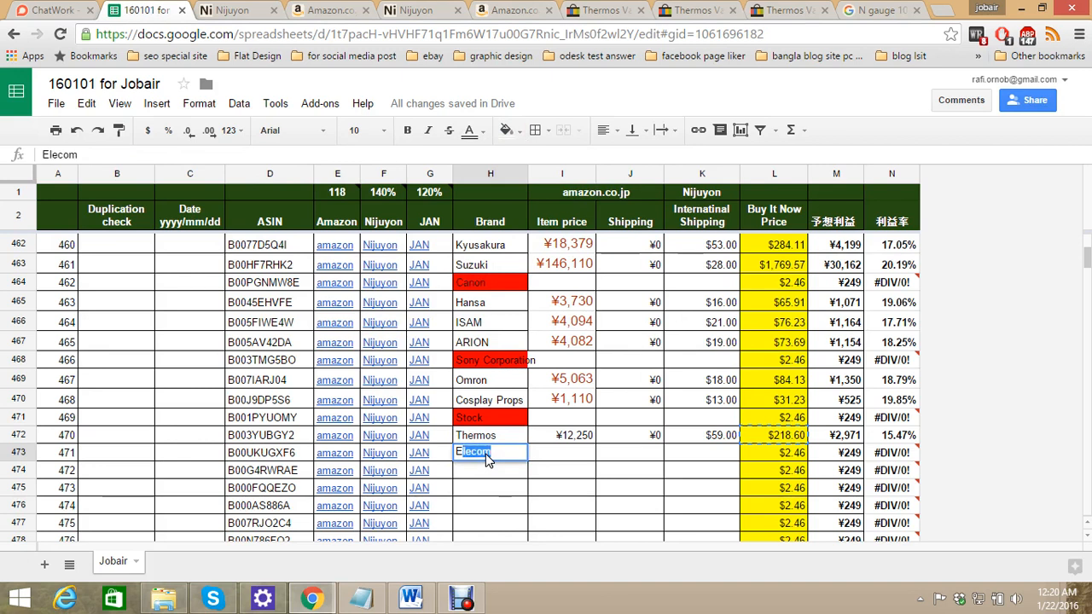
{"action": "type", "text": "rror"}
{"action": "left_click", "coordinate": [494, 487]}
{"action": "left_click", "coordinate": [477, 452]}
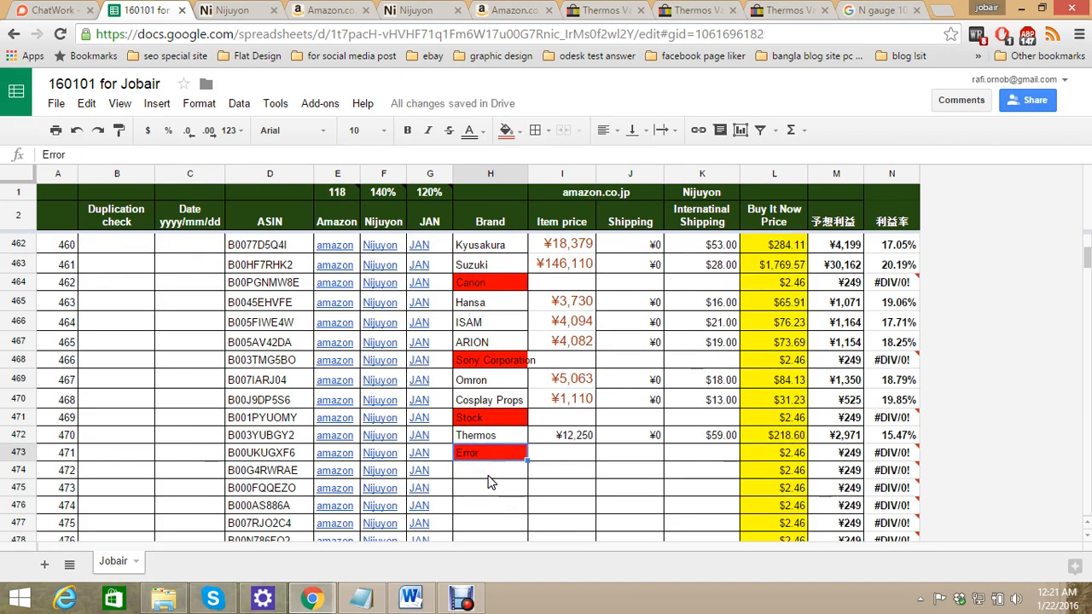
{"action": "key", "text": "Delete"}
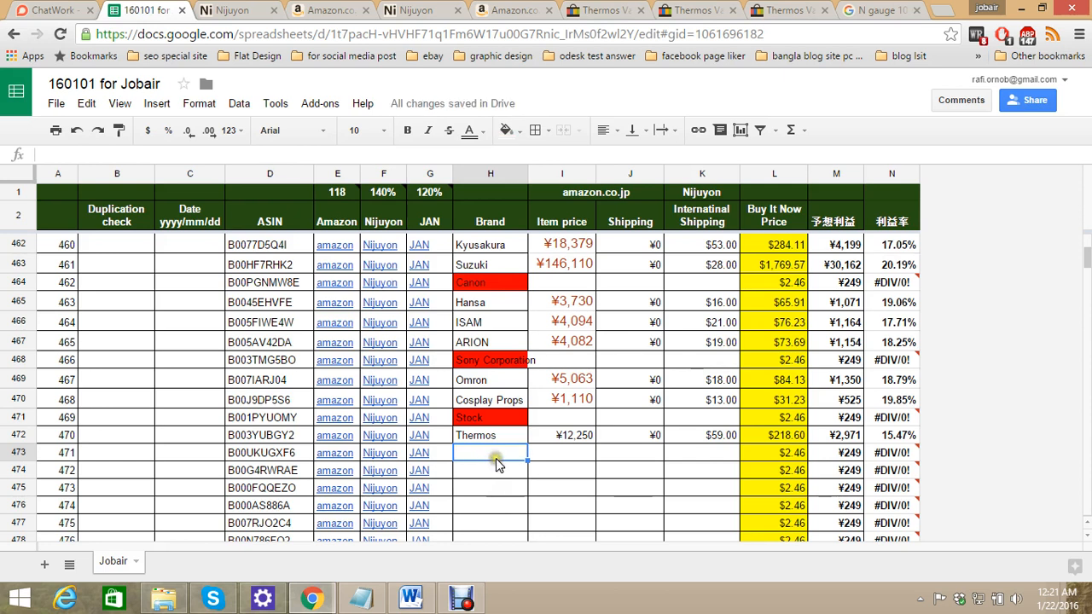
Check the Buy It Now price and submission status of the B003YUBGY2 listing again and return to the spreadsheet
{"action": "left_click", "coordinate": [245, 10]}
{"action": "left_click", "coordinate": [439, 8]}
{"action": "scroll", "coordinate": [697, 373], "scroll_direction": "up", "scroll_amount": 4}
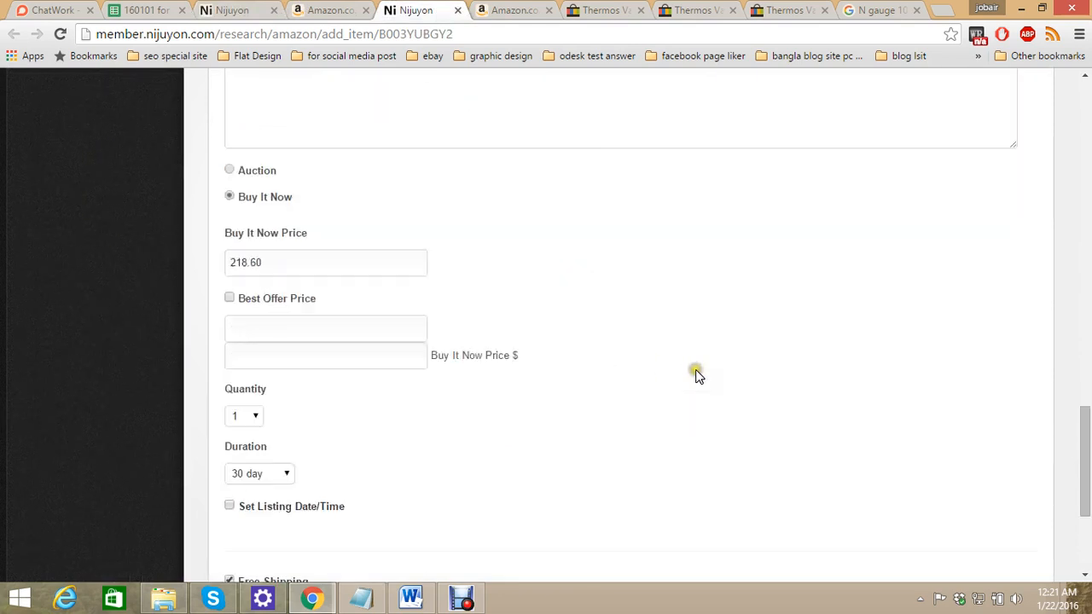
{"action": "scroll", "coordinate": [421, 170], "scroll_direction": "down", "scroll_amount": 4}
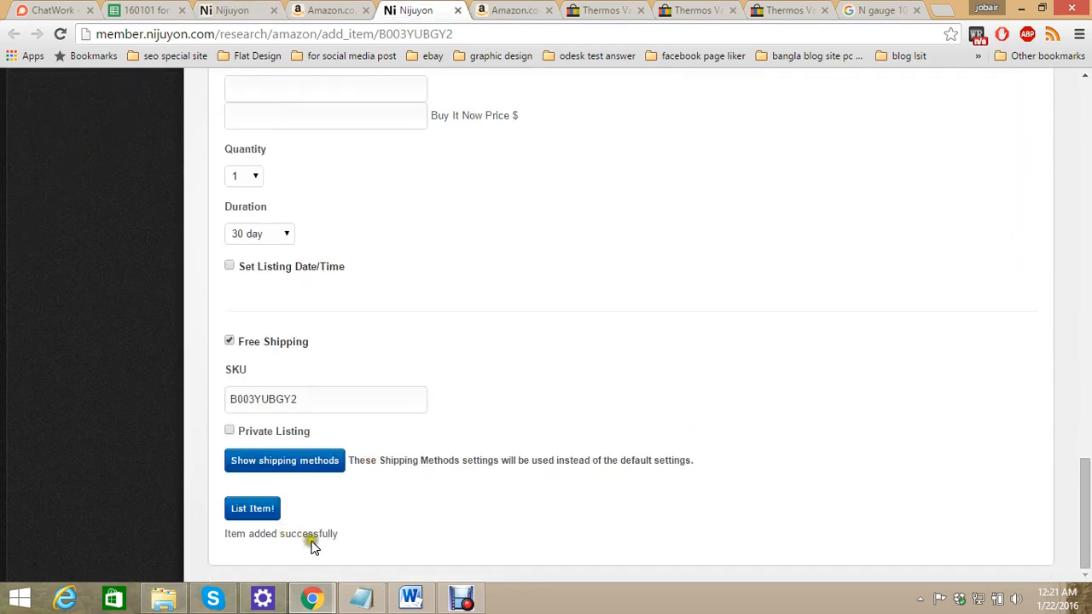
{"action": "left_click", "coordinate": [193, 8]}
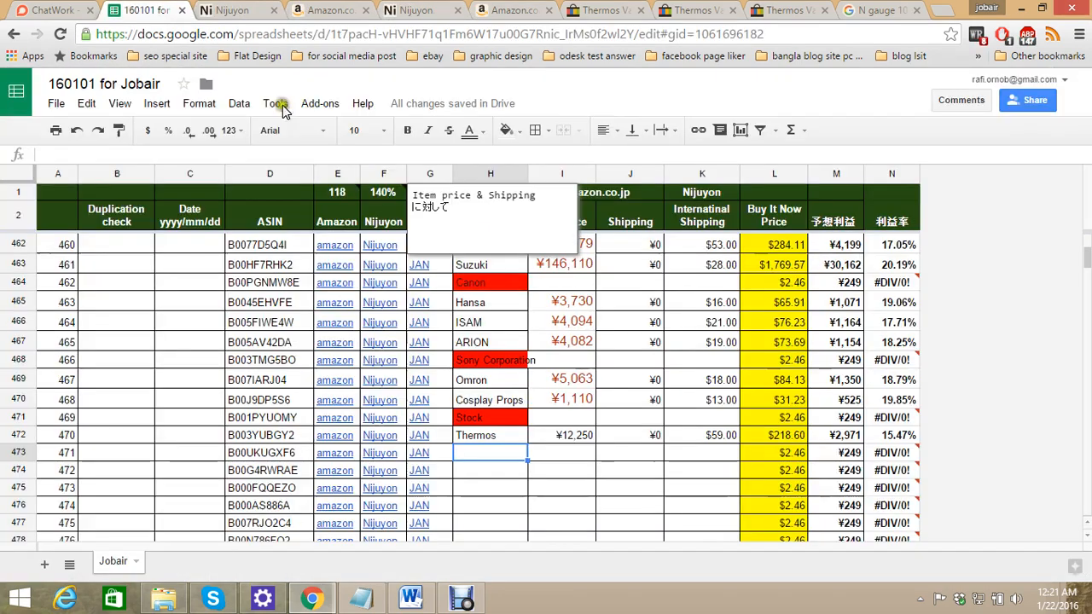
Compare the Thermos row's brand, item price and shipping cells with the empty ones in row 473, ending on cell H473
{"action": "left_click", "coordinate": [491, 452]}
{"action": "left_click", "coordinate": [708, 452]}
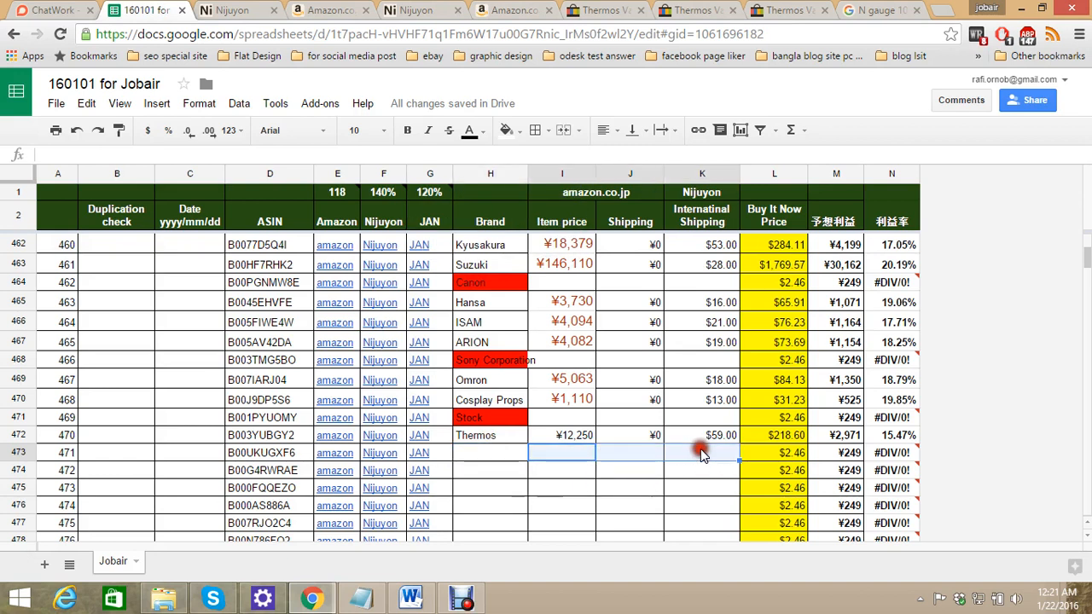
{"action": "left_click", "coordinate": [567, 457]}
{"action": "left_click", "coordinate": [570, 435]}
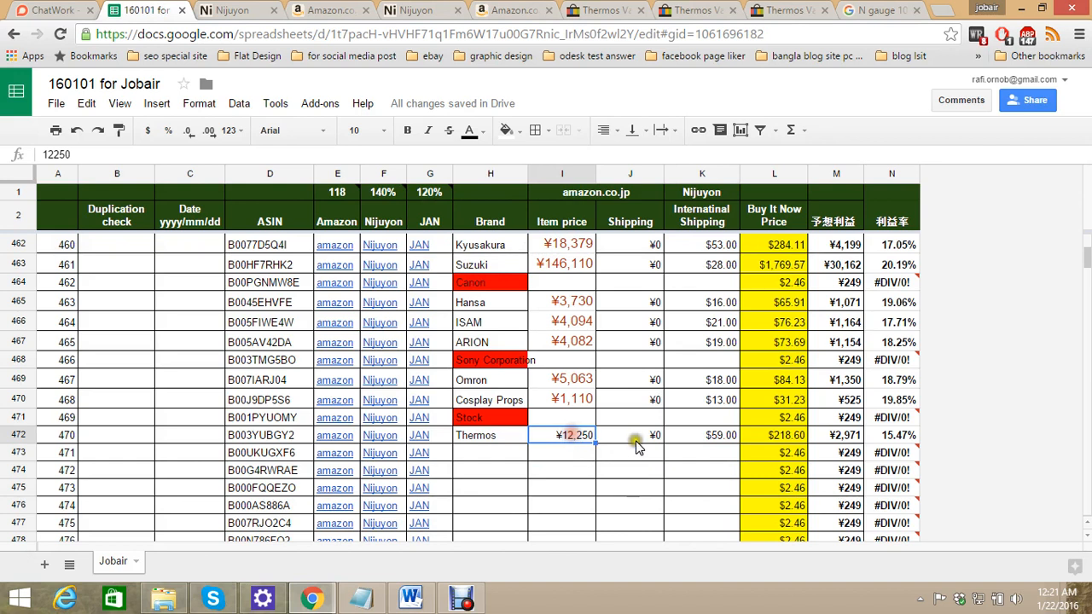
{"action": "left_click", "coordinate": [706, 438]}
{"action": "left_click", "coordinate": [480, 438]}
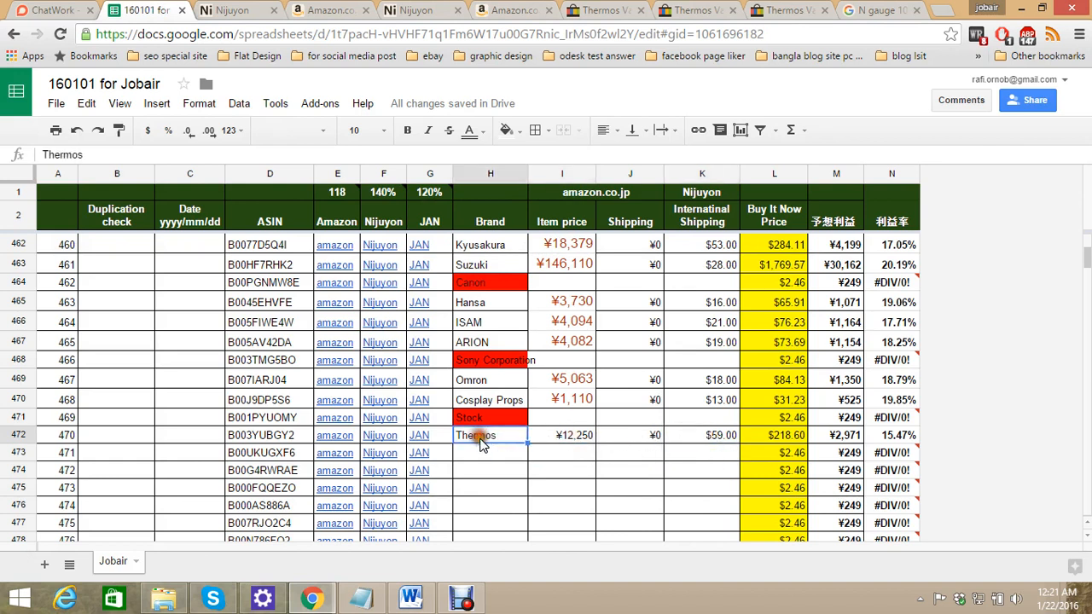
{"action": "left_click", "coordinate": [506, 450]}
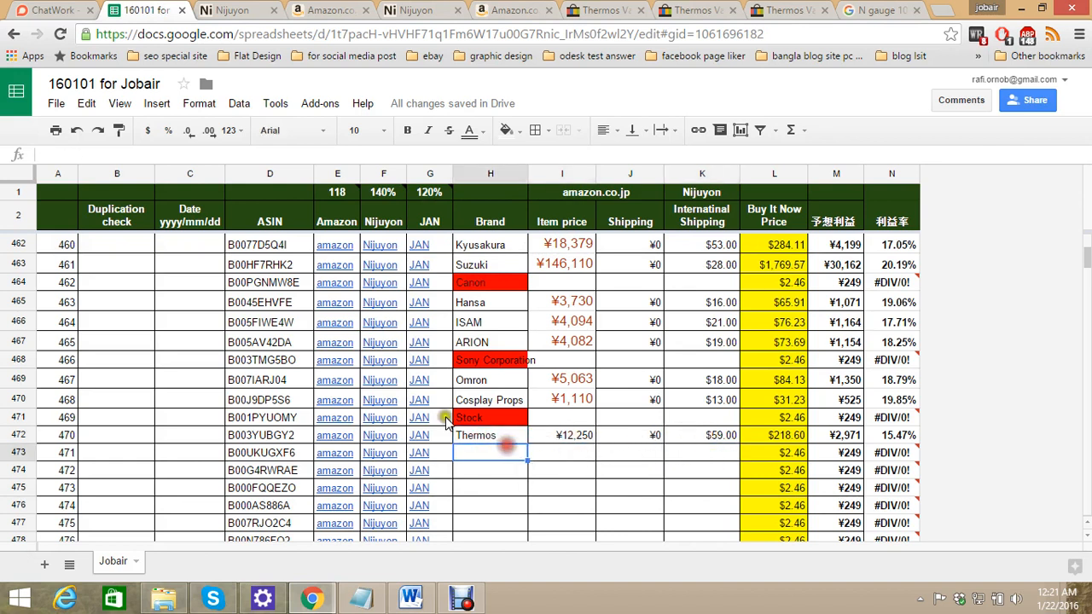
Close the B003YUBGY2 Nijuyon and Amazon pages and two of the Thermos eBay pages
{"action": "left_click", "coordinate": [352, 10]}
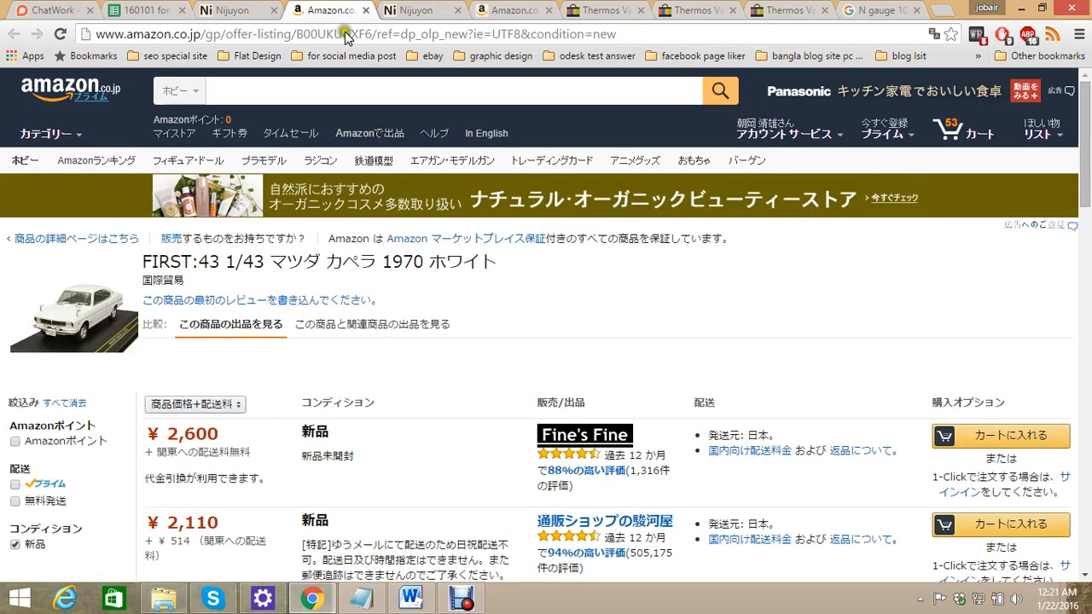
{"action": "left_click", "coordinate": [405, 8]}
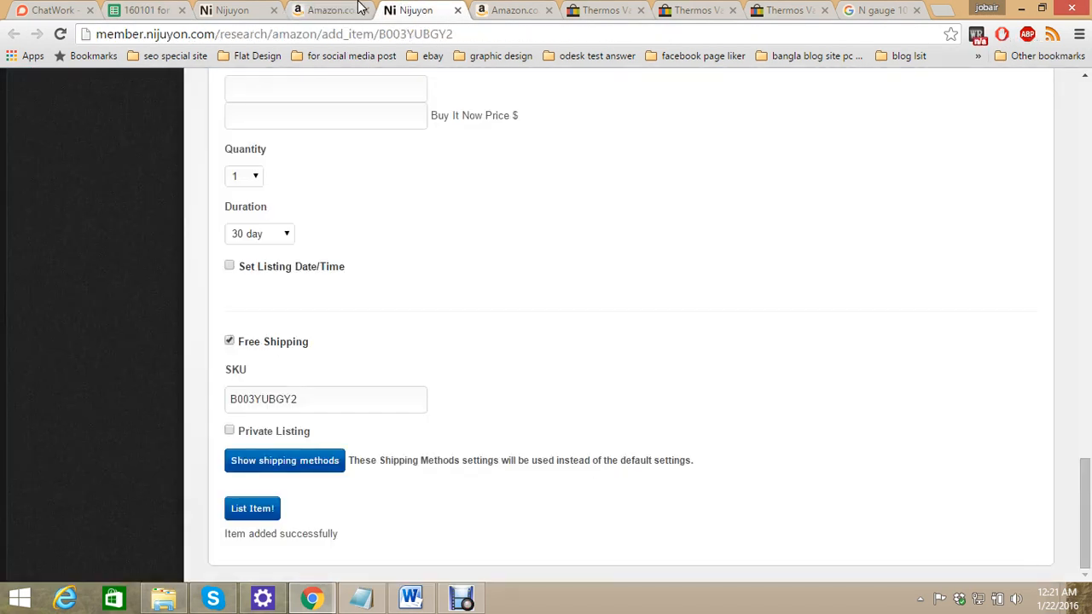
{"action": "left_click", "coordinate": [460, 12]}
{"action": "left_click", "coordinate": [460, 11]}
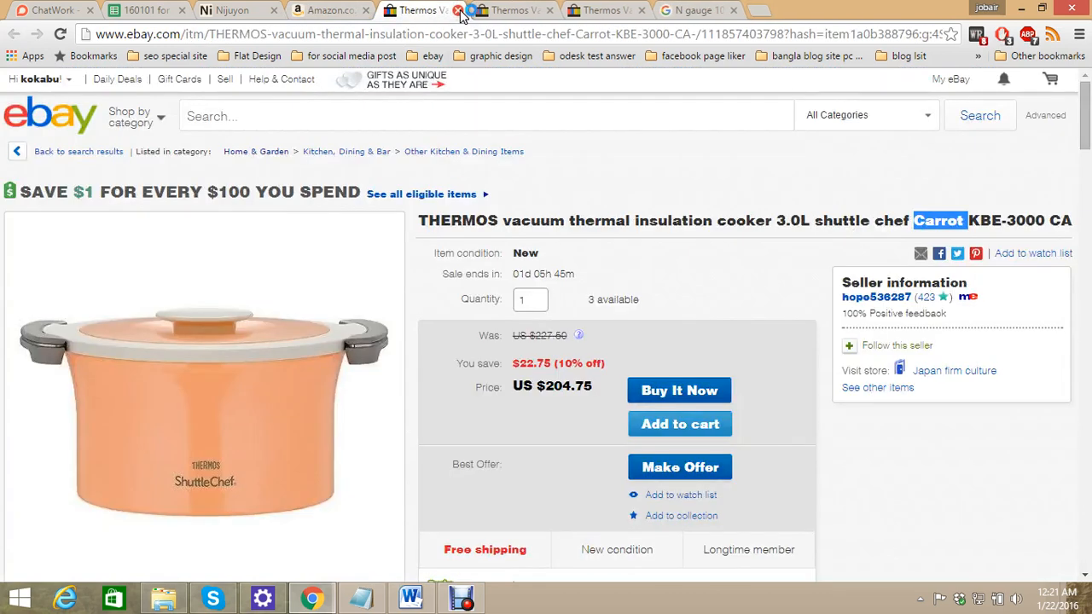
{"action": "left_click", "coordinate": [459, 11]}
{"action": "left_click", "coordinate": [512, 10]}
{"action": "left_click", "coordinate": [409, 8]}
{"action": "left_click", "coordinate": [458, 10]}
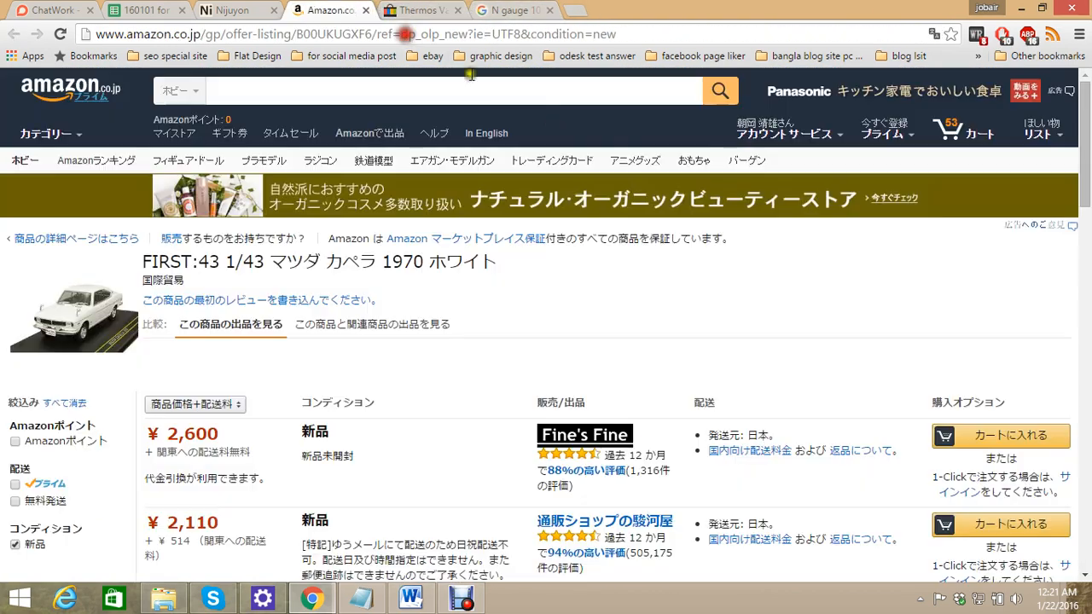
Translate the Amazon offer page for ASIN B00UKUGXF6 into English and look at its Nijuyon add-item page
{"action": "scroll", "coordinate": [558, 212], "scroll_direction": "down", "scroll_amount": 3}
{"action": "scroll", "coordinate": [486, 205], "scroll_direction": "up", "scroll_amount": 3}
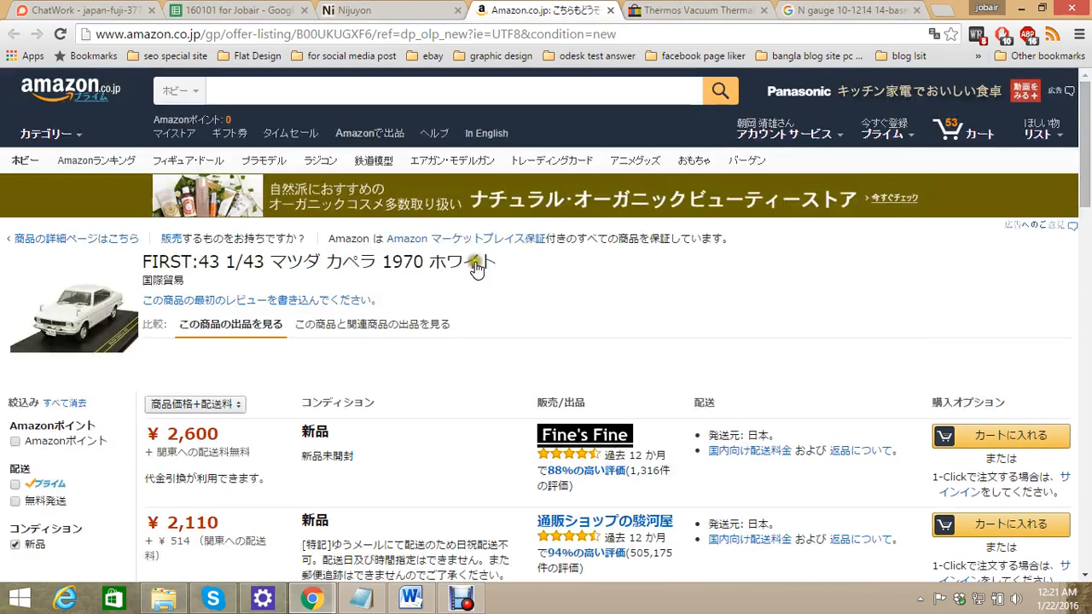
{"action": "left_click", "coordinate": [933, 35]}
{"action": "left_click", "coordinate": [825, 102]}
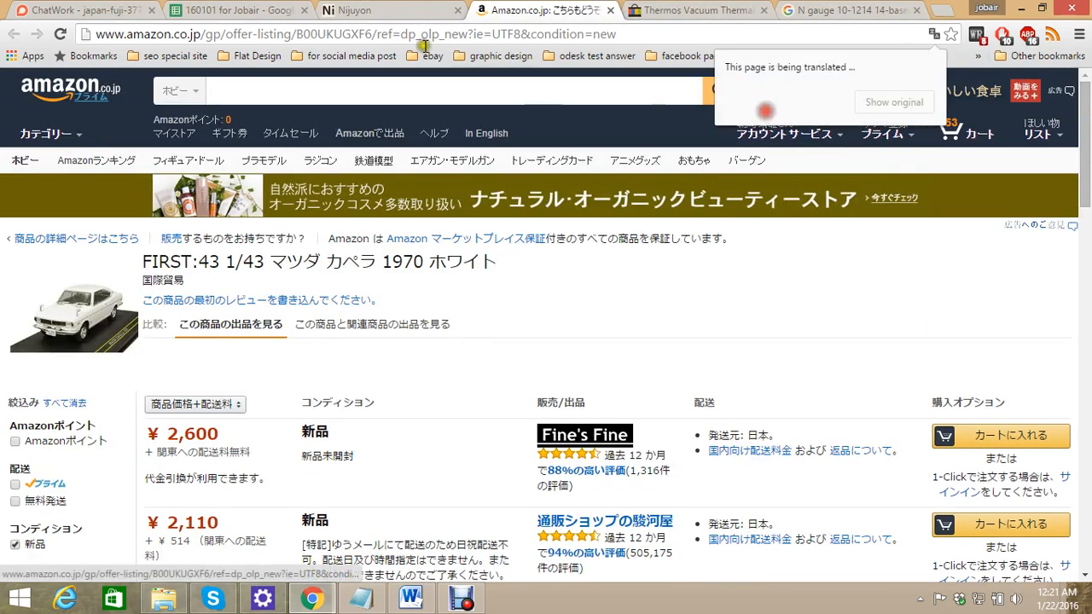
{"action": "left_click", "coordinate": [387, 7]}
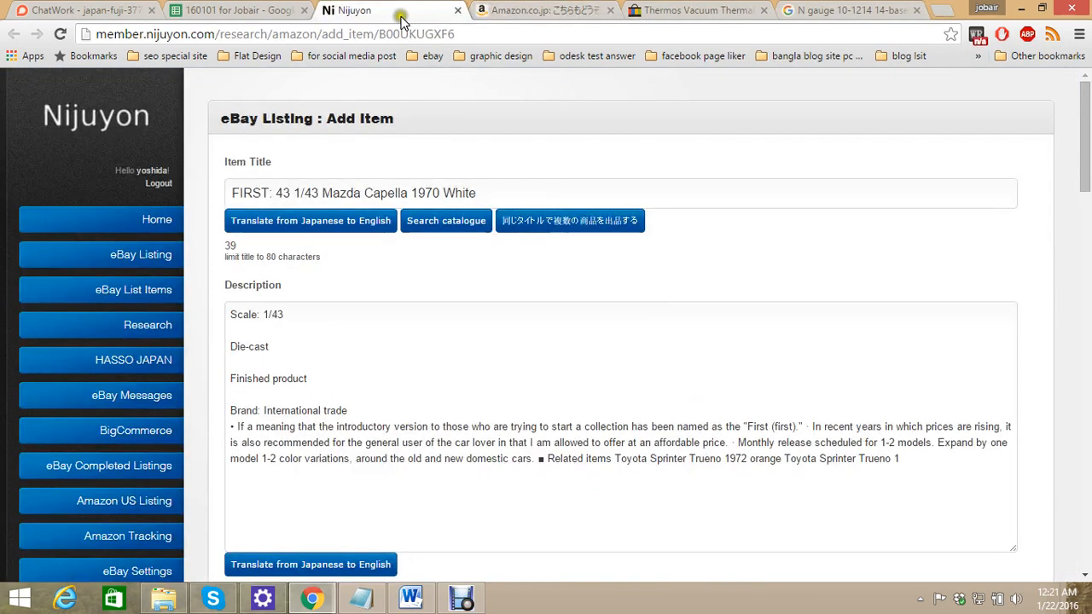
{"action": "left_click", "coordinate": [526, 8]}
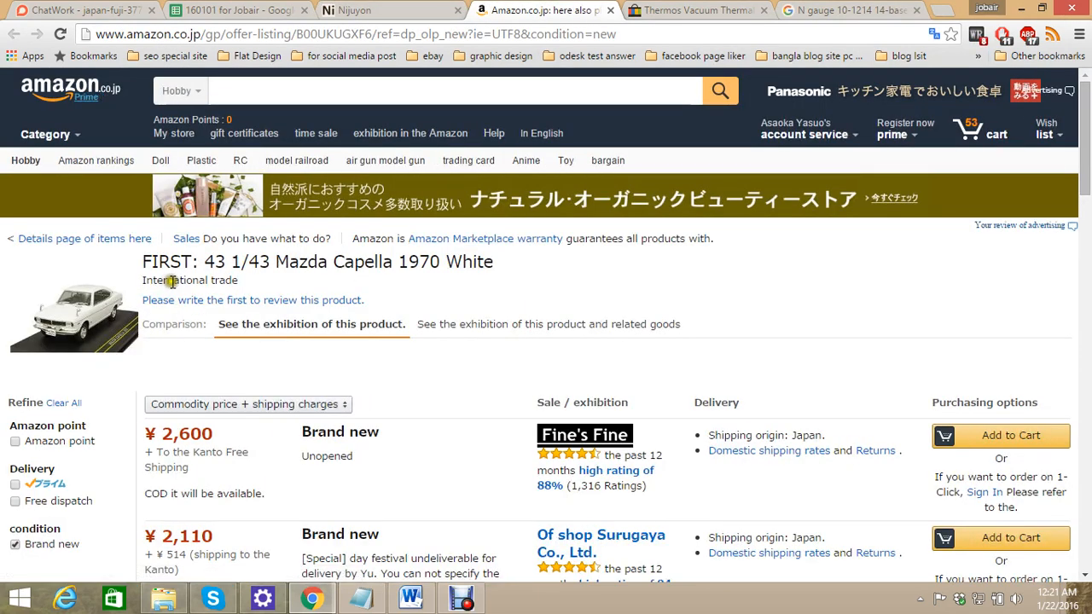
Copy the brand International trade from the translated Amazon page into the Brand cell of row 473
{"action": "mouse_move", "coordinate": [168, 283]}
{"action": "left_click_drag", "start_coordinate": [141, 281], "coordinate": [245, 282]}
{"action": "key", "text": "ctrl+c"}
{"action": "key", "text": "ctrl+2"}
{"action": "key", "text": "ctrl+v"}
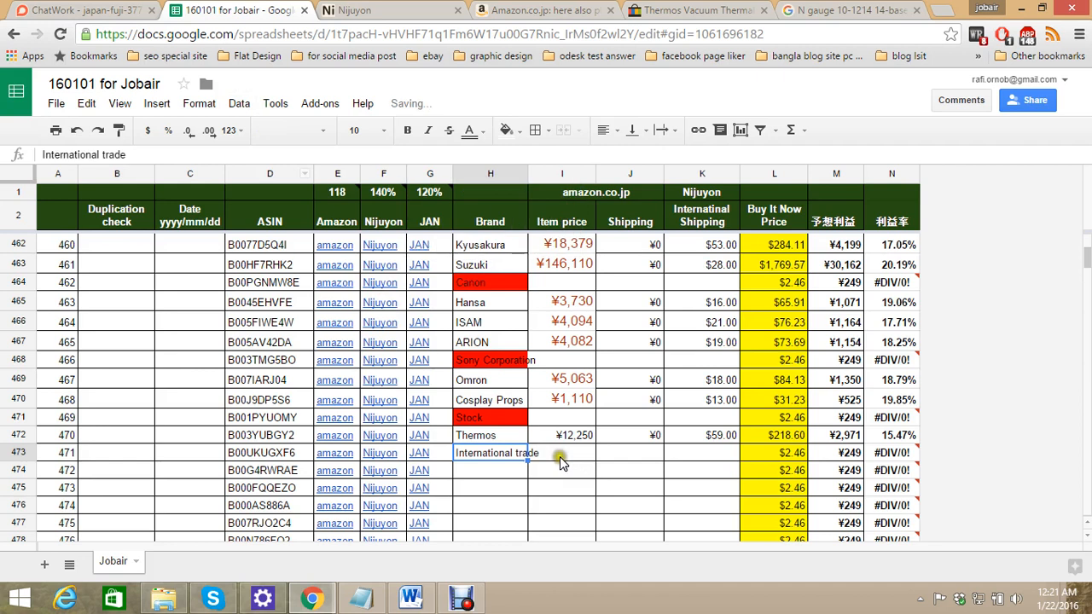
Add the ¥2,110 Surugaya offer for the 1970 white Mazda Capella to the Amazon cart
{"action": "key", "text": "ctrl+4"}
{"action": "scroll", "coordinate": [965, 418], "scroll_direction": "down", "scroll_amount": 2}
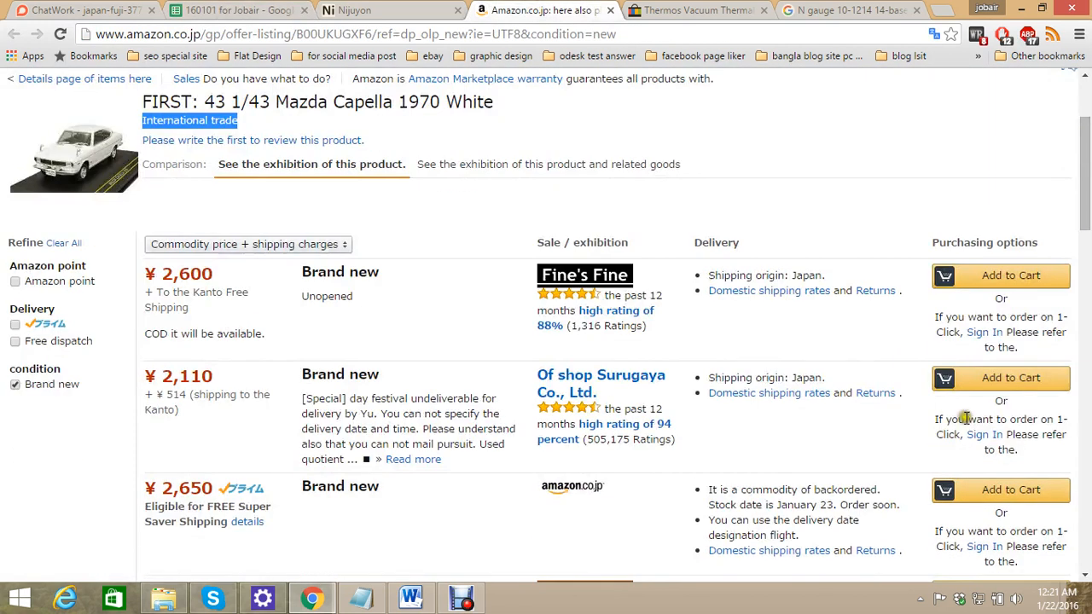
{"action": "left_click", "coordinate": [969, 378]}
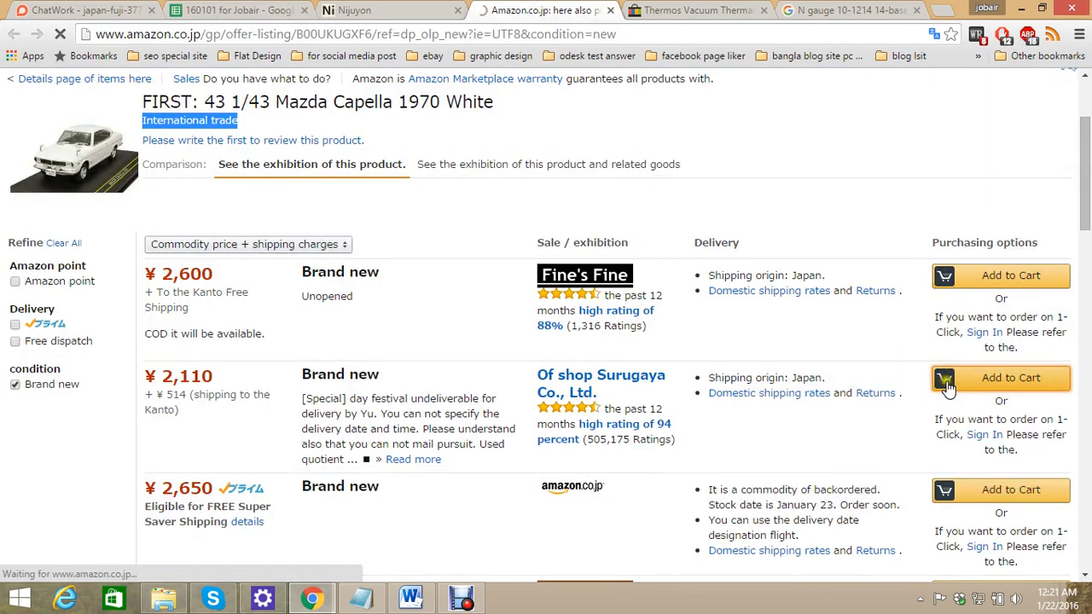
{"action": "left_click", "coordinate": [380, 7]}
{"action": "left_click", "coordinate": [546, 10]}
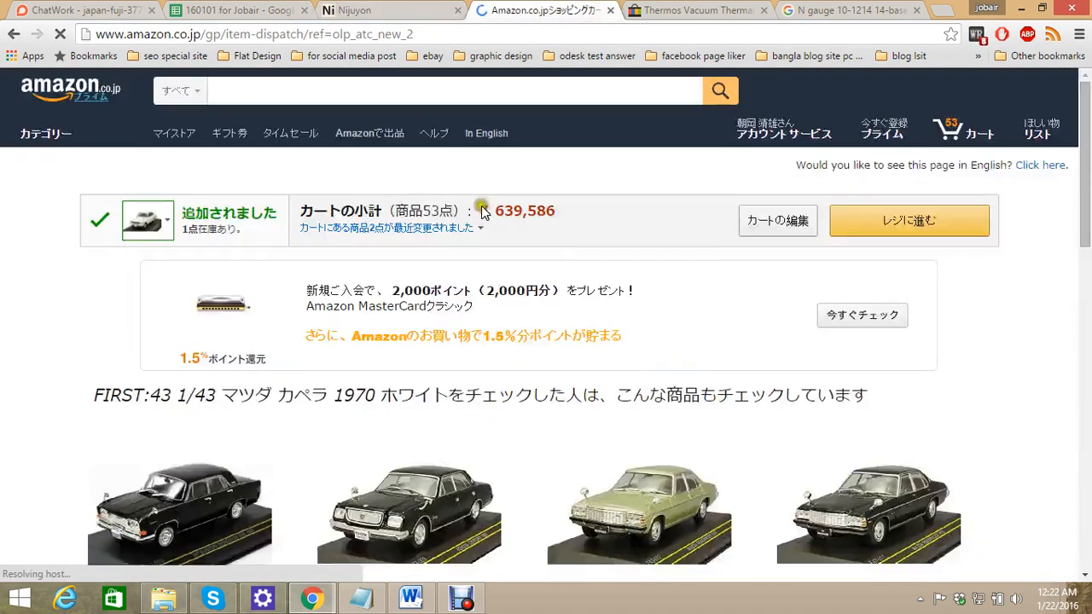
Search eBay for the Nijuyon item title "FIRST: 43 1/43 Mazda Capella 1970 White"
{"action": "key", "text": "ctrl+shift+Tab"}
{"action": "left_click_drag", "start_coordinate": [476, 193], "coordinate": [207, 187]}
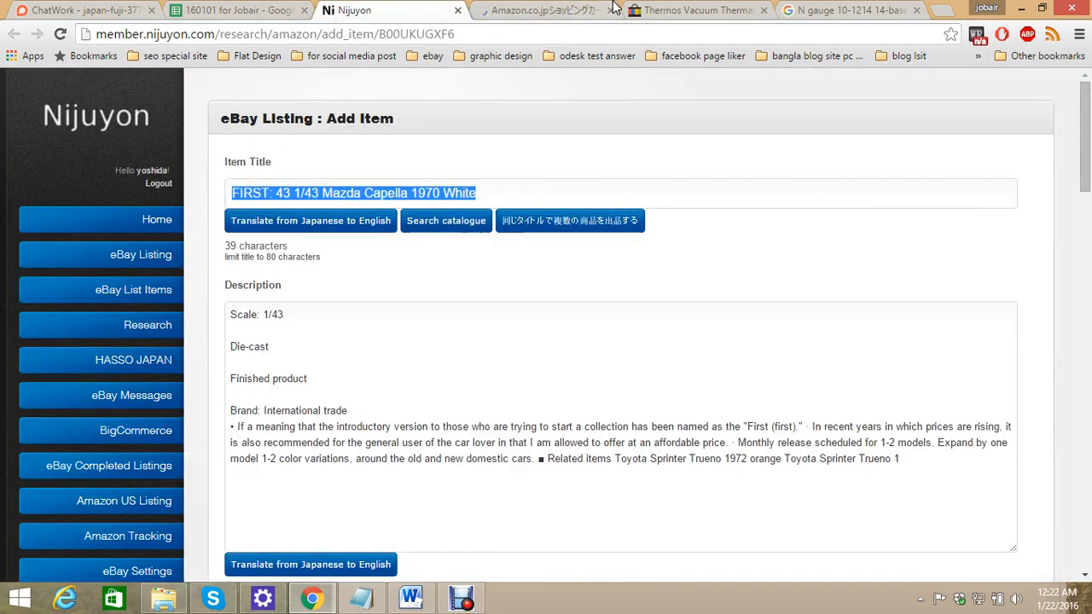
{"action": "left_click", "coordinate": [657, 10]}
{"action": "left_click", "coordinate": [475, 117]}
{"action": "key", "text": "ctrl+v"}
{"action": "key", "text": "Return"}
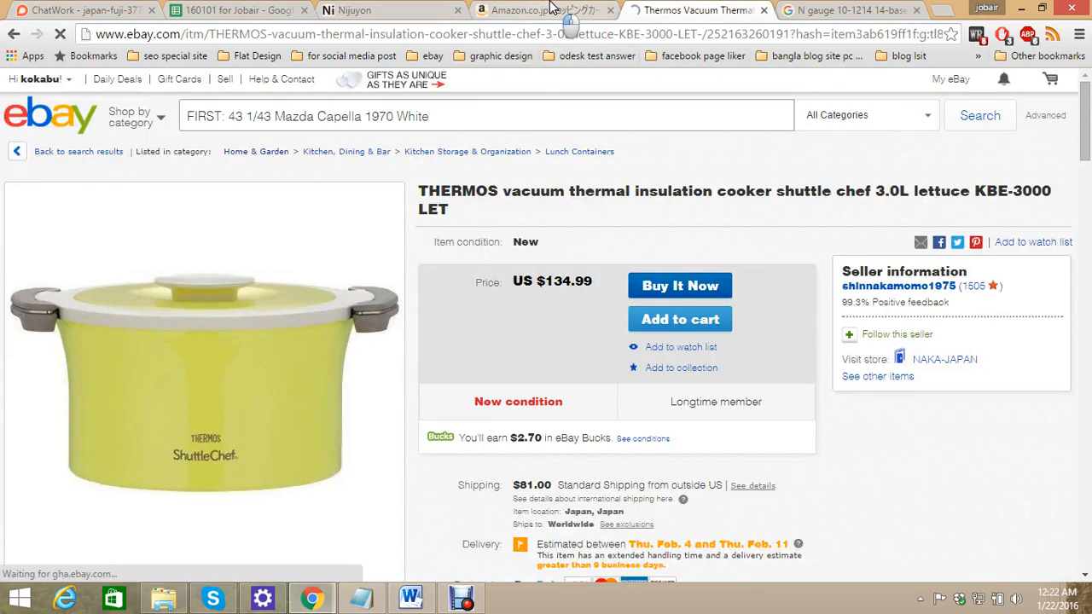
Open the Mazda Capella's Amazon product page from the item added to the cart
{"action": "left_click", "coordinate": [551, 8]}
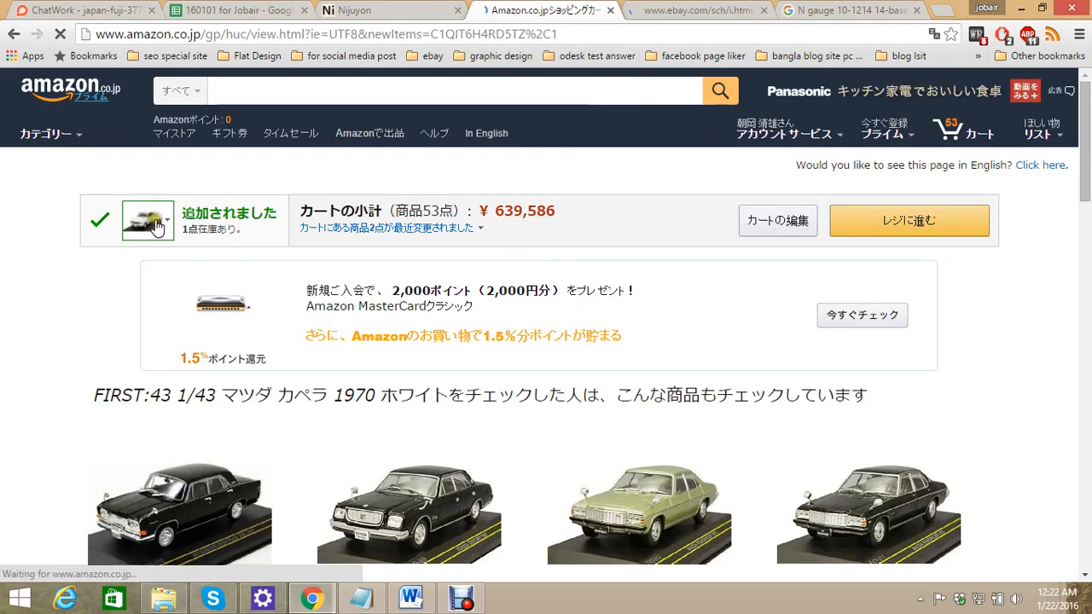
{"action": "mouse_move", "coordinate": [166, 225]}
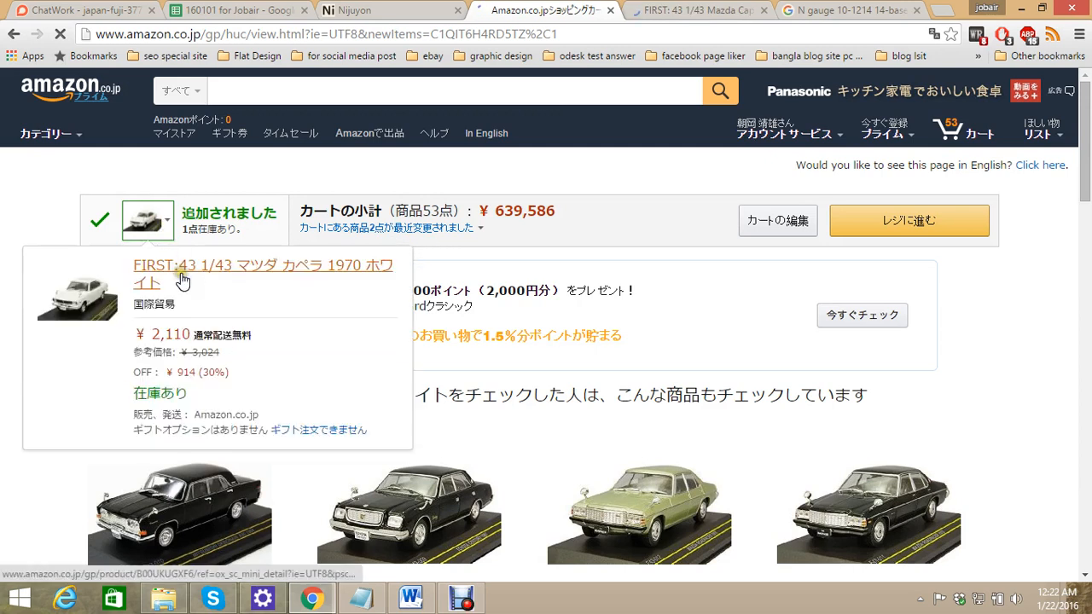
{"action": "left_click", "coordinate": [181, 272]}
{"action": "left_click", "coordinate": [693, 7]}
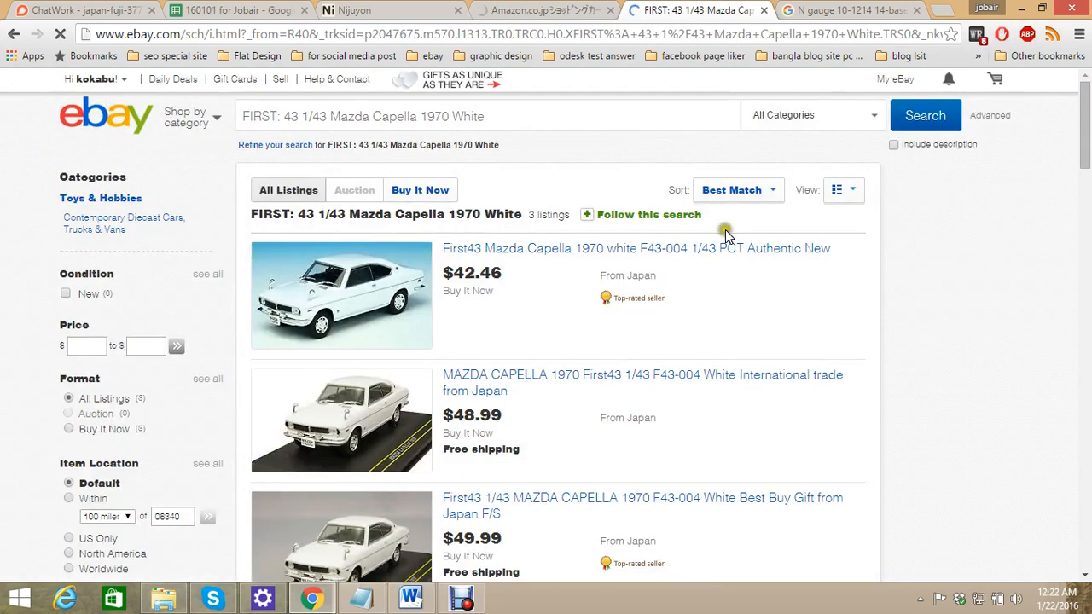
{"action": "left_click", "coordinate": [357, 8]}
{"action": "left_click", "coordinate": [572, 8]}
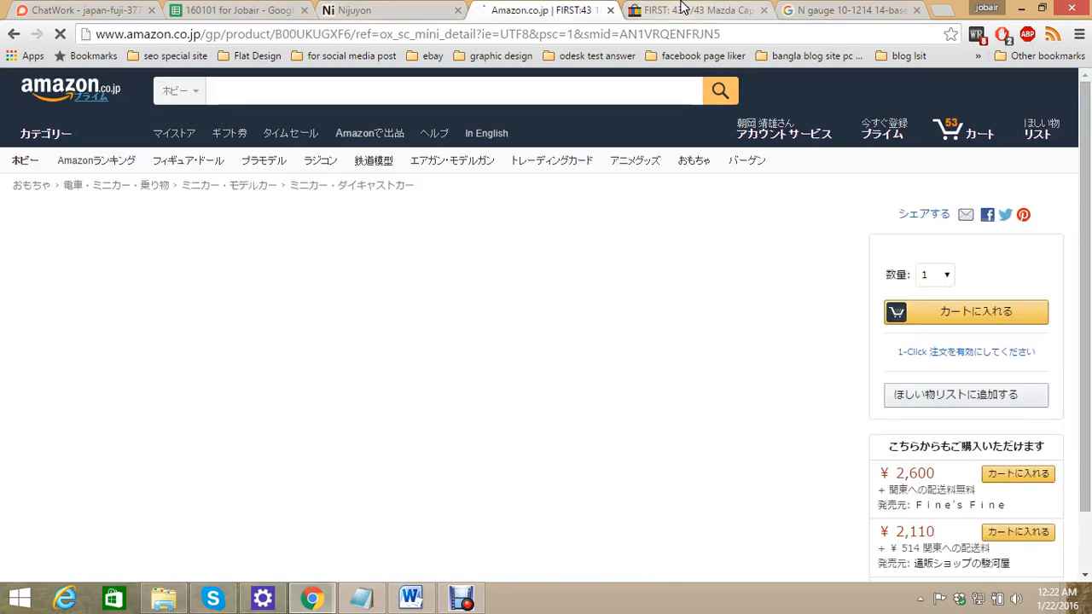
Open the $48.99 "MAZDA CAPELLA 1970 First43 1/43 F43-004 White" eBay listing in a new tab and look through the other search results
{"action": "left_click", "coordinate": [695, 9]}
{"action": "scroll", "coordinate": [744, 223], "scroll_direction": "down", "scroll_amount": 2}
{"action": "right_click", "coordinate": [484, 210]}
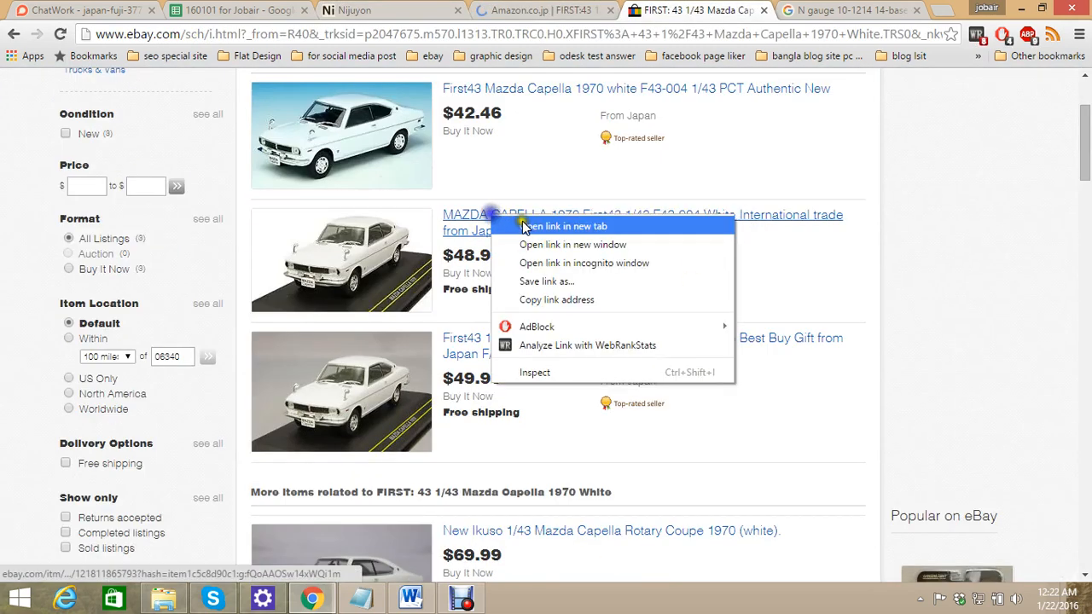
{"action": "left_click", "coordinate": [516, 218]}
{"action": "scroll", "coordinate": [620, 284], "scroll_direction": "down", "scroll_amount": 3}
{"action": "scroll", "coordinate": [624, 284], "scroll_direction": "down", "scroll_amount": 15}
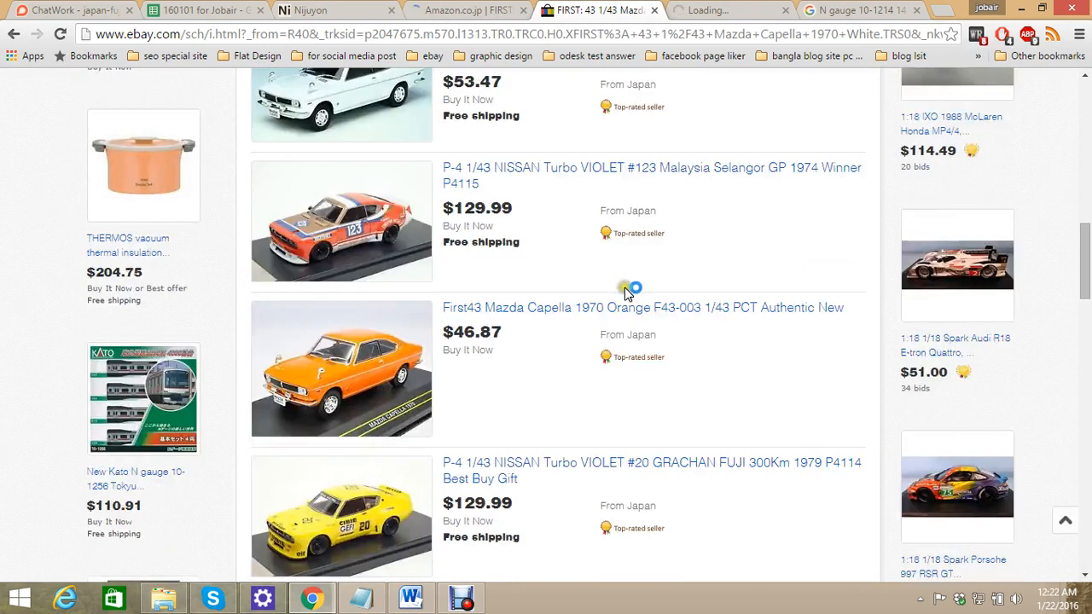
{"action": "scroll", "coordinate": [627, 292], "scroll_direction": "down", "scroll_amount": 3}
{"action": "scroll", "coordinate": [627, 295], "scroll_direction": "up", "scroll_amount": 3}
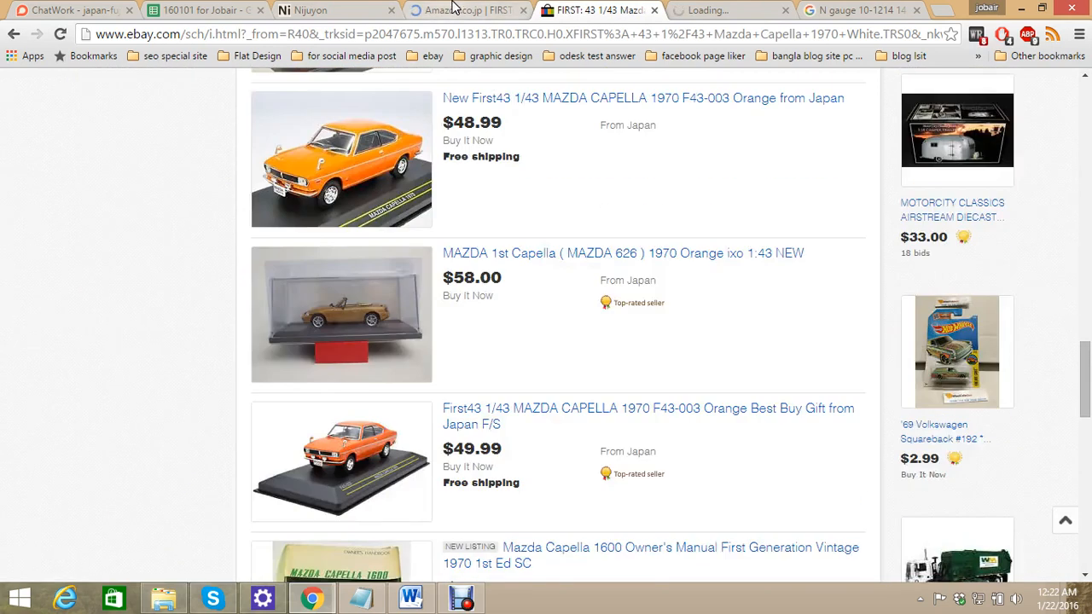
Compare the car's title, picture and model number on the Amazon product page with the opened eBay listing
{"action": "left_click", "coordinate": [459, 8]}
{"action": "left_click", "coordinate": [716, 12]}
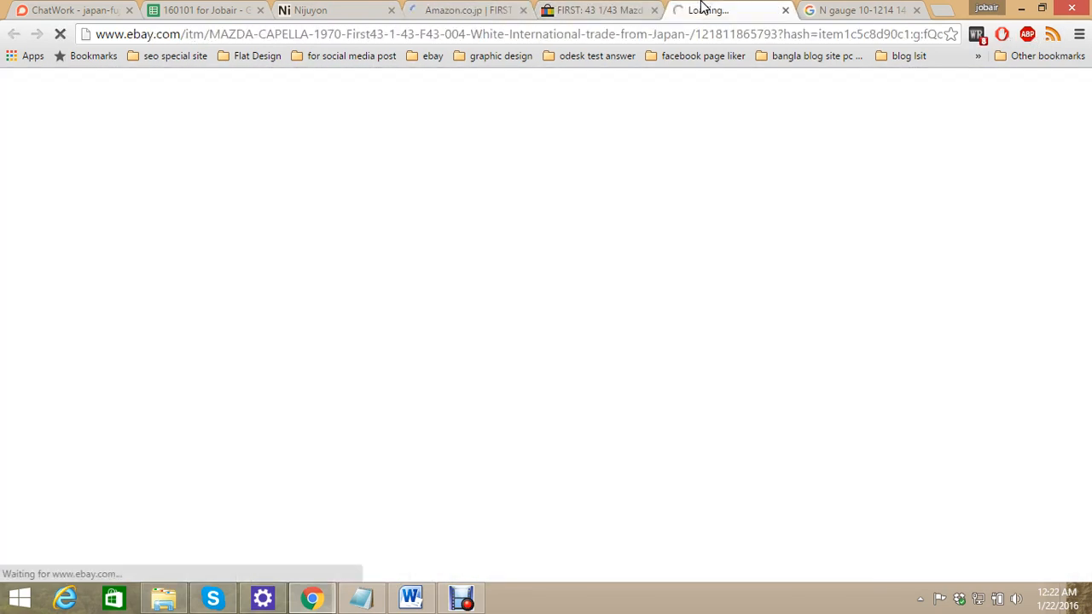
{"action": "left_click", "coordinate": [610, 9]}
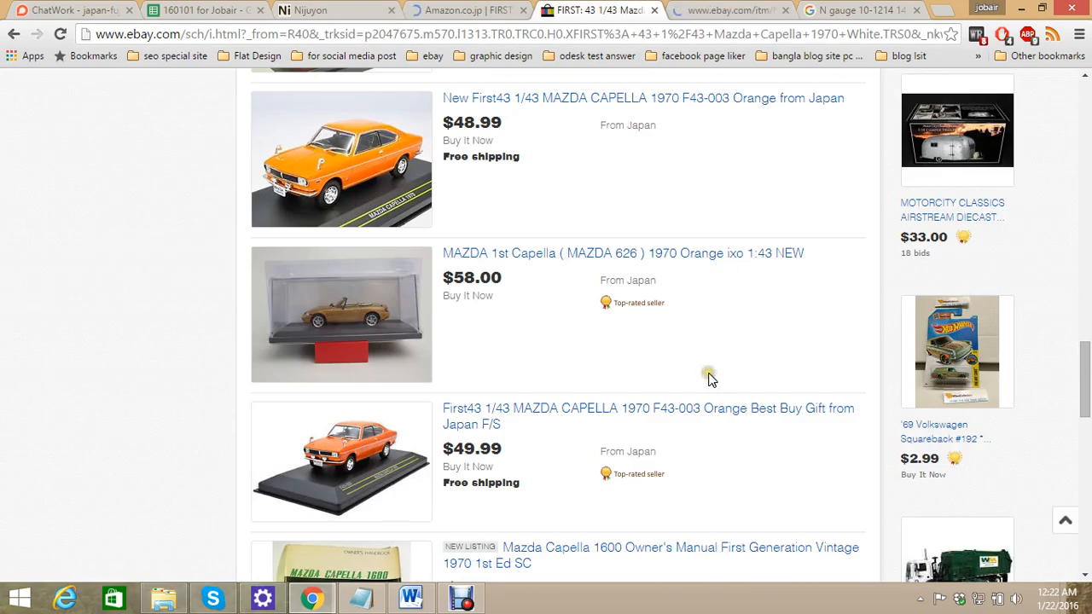
{"action": "left_click", "coordinate": [500, 10]}
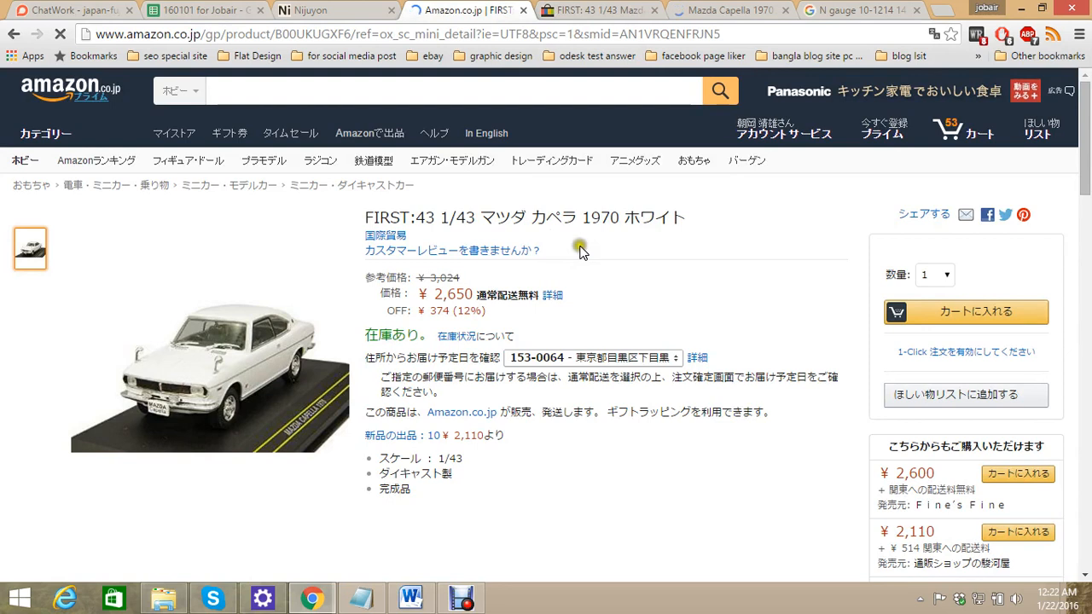
{"action": "scroll", "coordinate": [628, 281], "scroll_direction": "down", "scroll_amount": 6}
{"action": "scroll", "coordinate": [629, 281], "scroll_direction": "up", "scroll_amount": 5}
{"action": "left_click", "coordinate": [690, 9]}
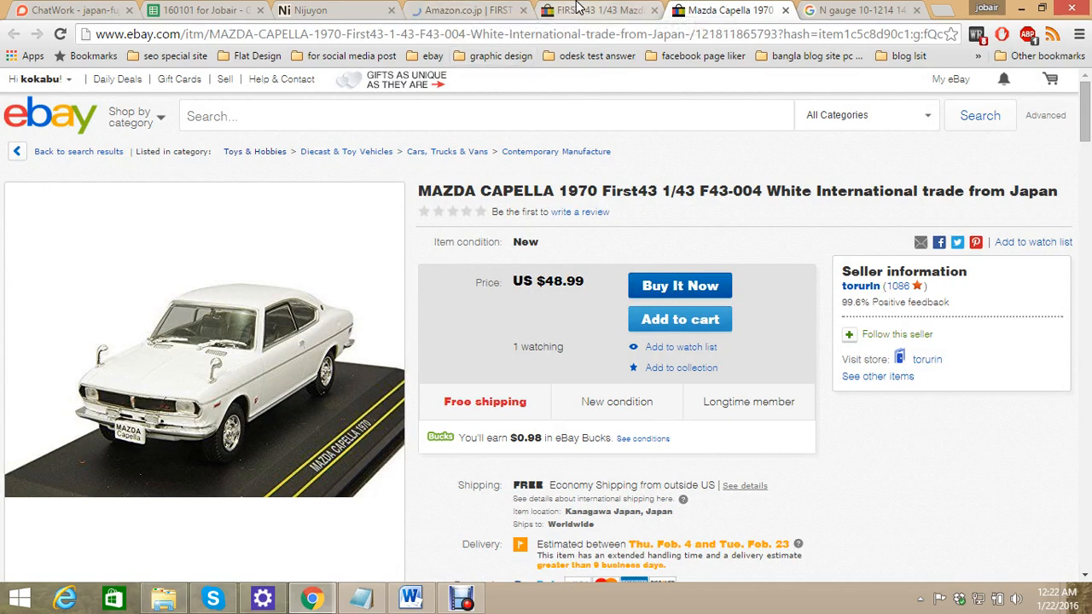
{"action": "left_click", "coordinate": [580, 9]}
{"action": "left_click", "coordinate": [450, 8]}
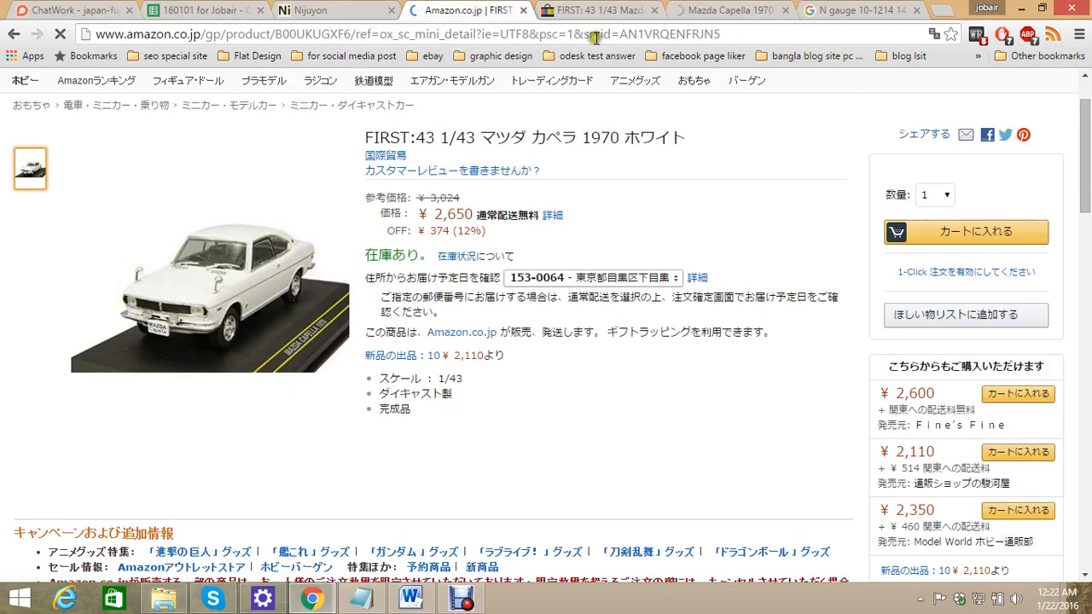
{"action": "left_click", "coordinate": [721, 10]}
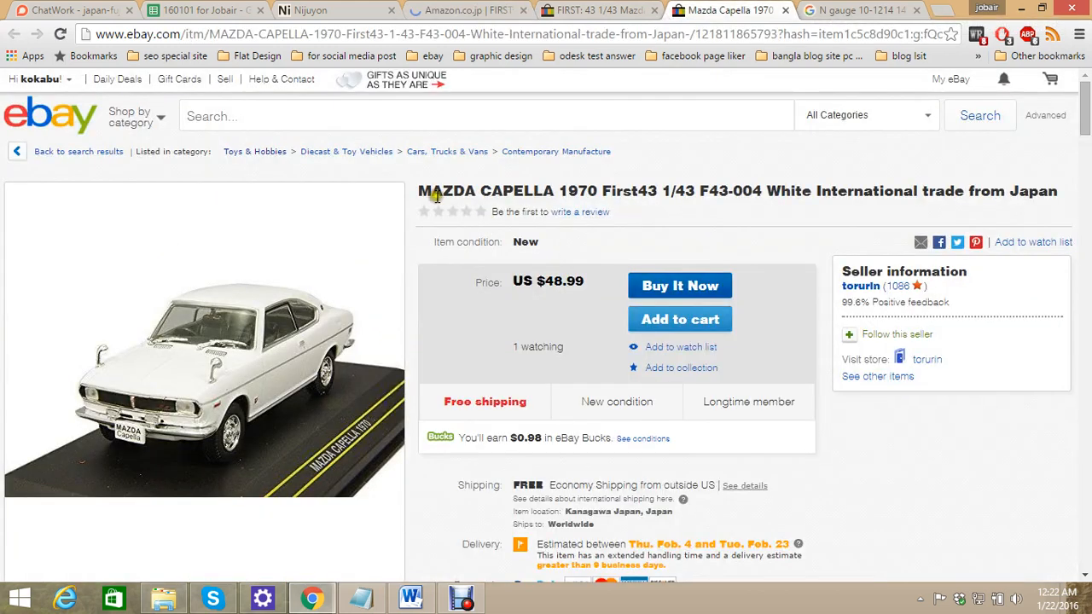
{"action": "left_click", "coordinate": [452, 9]}
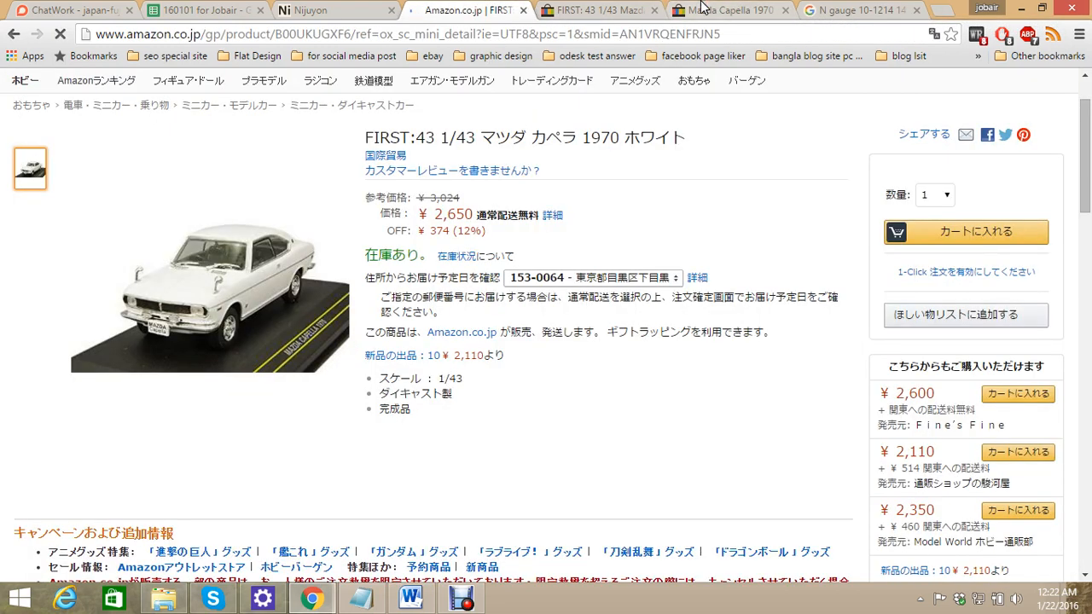
{"action": "left_click", "coordinate": [704, 9]}
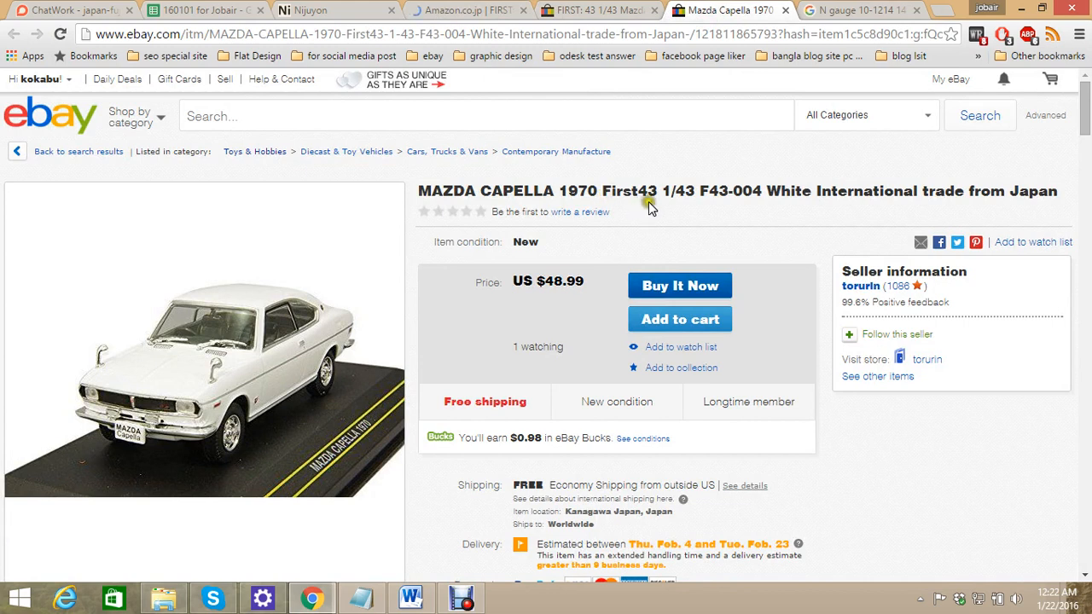
{"action": "left_click", "coordinate": [465, 10]}
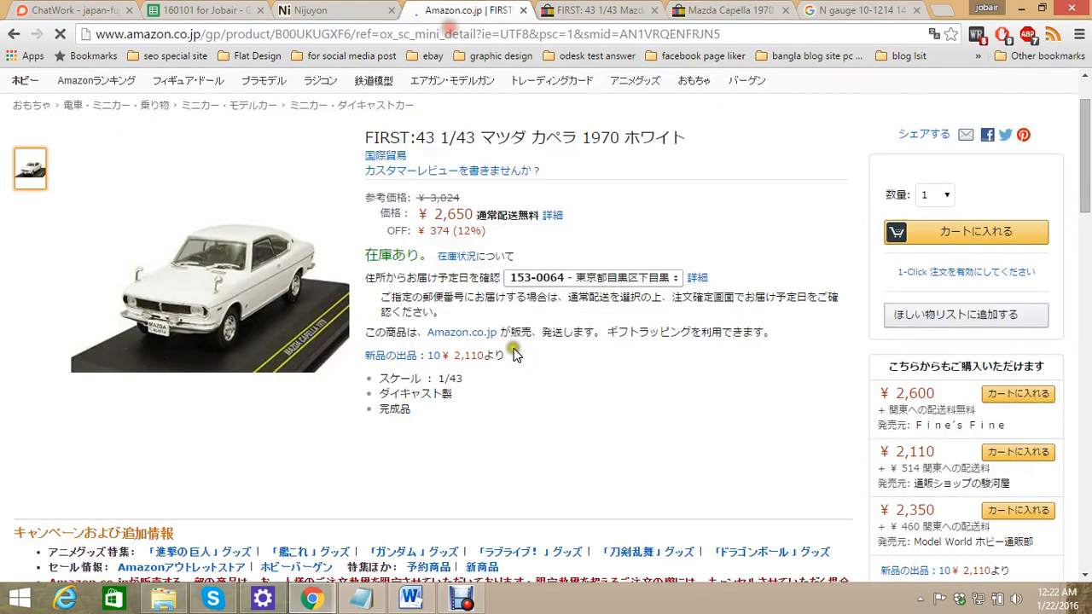
{"action": "scroll", "coordinate": [515, 355], "scroll_direction": "down", "scroll_amount": 4}
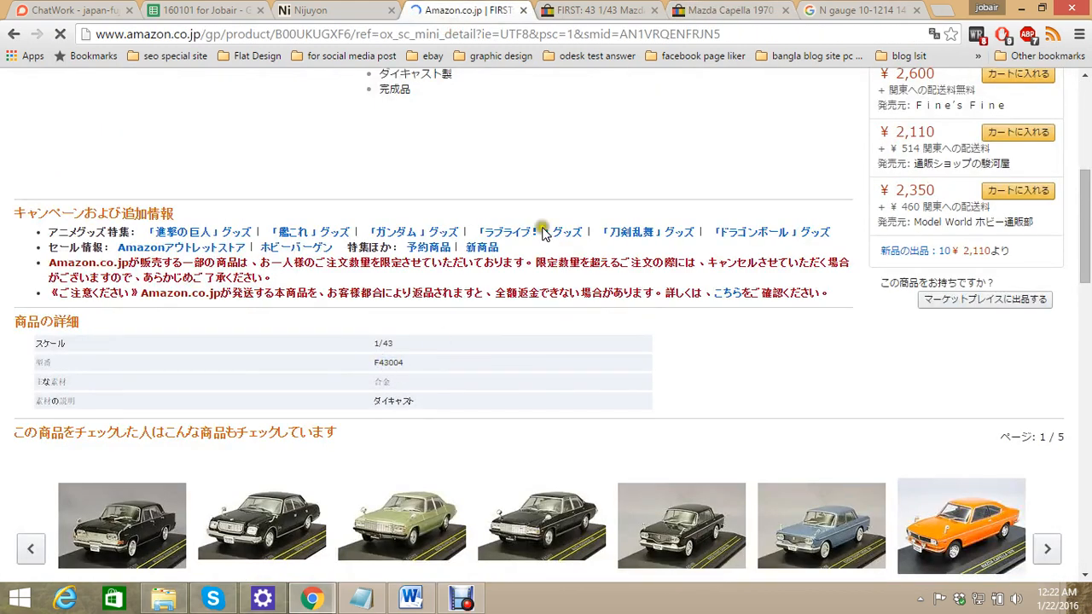
{"action": "left_click", "coordinate": [749, 11]}
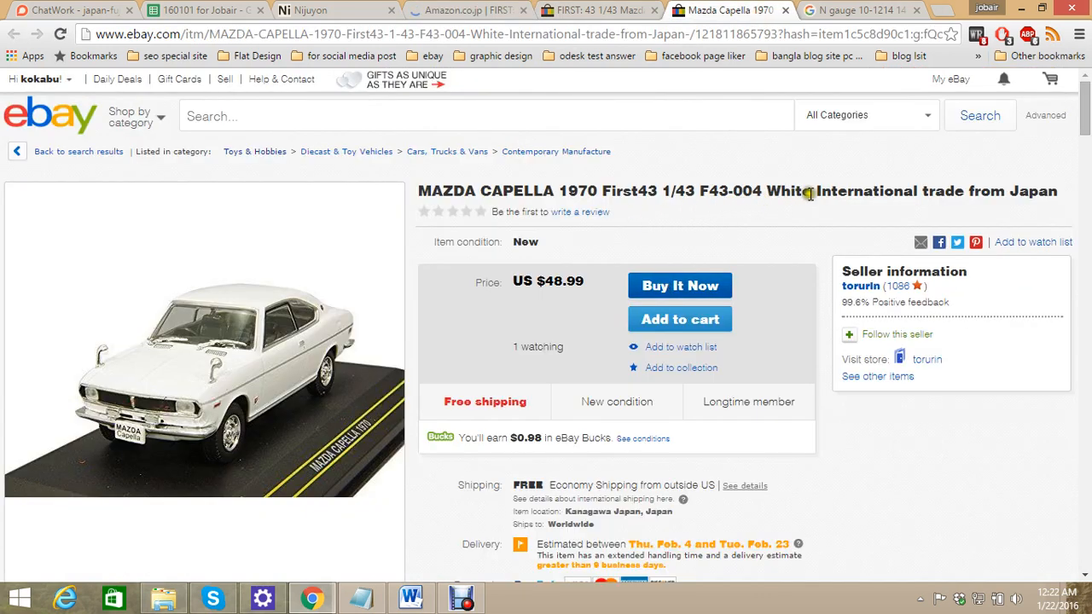
{"action": "left_click", "coordinate": [510, 12]}
{"action": "scroll", "coordinate": [672, 270], "scroll_direction": "up", "scroll_amount": 2}
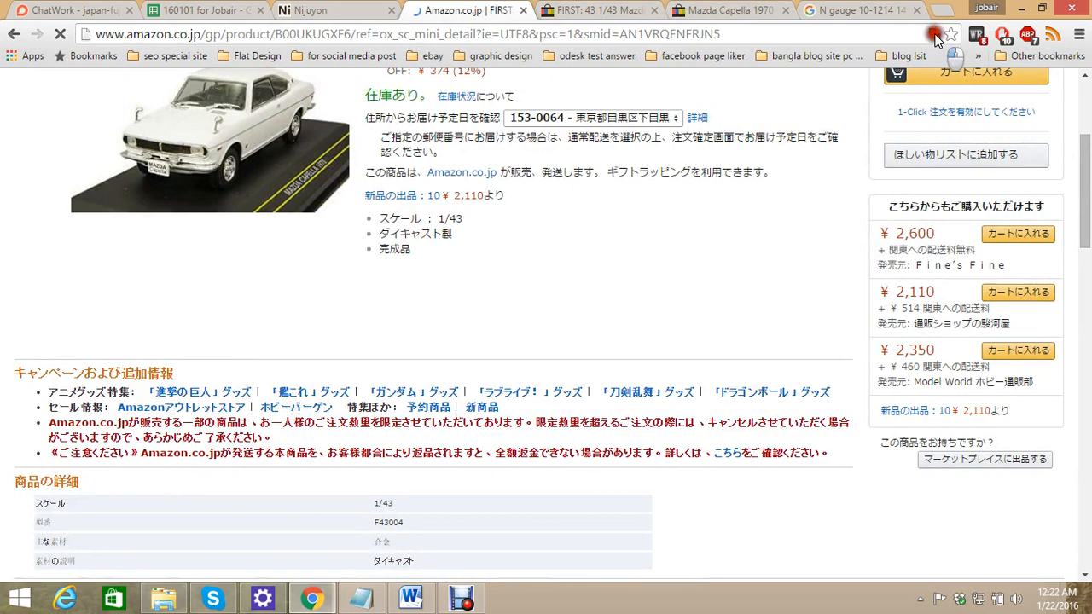
Translate the Amazon product page into English and move the eBay listing's tab next to it
{"action": "left_click", "coordinate": [929, 30]}
{"action": "left_click", "coordinate": [809, 100]}
{"action": "left_click_drag", "start_coordinate": [710, 7], "coordinate": [580, 8]}
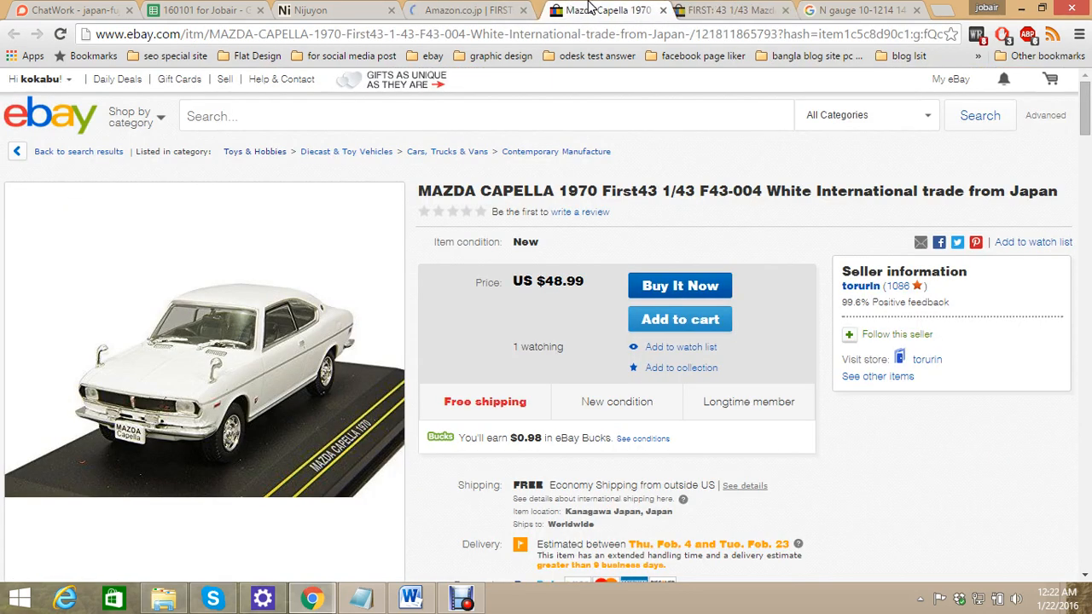
Replace the Nijuyon item title with the eBay title "MAZDA CAPELLA 1970 First43 1/43 F43-004 White International trade from Japan"
{"action": "left_click_drag", "start_coordinate": [424, 193], "coordinate": [1062, 191]}
{"action": "key", "text": "ctrl+c"}
{"action": "left_click", "coordinate": [333, 10]}
{"action": "left_click", "coordinate": [370, 189]}
{"action": "key", "text": "ctrl+a"}
{"action": "key", "text": "ctrl+v"}
Check the new Nijuyon item title against the translated Amazon product name and brand and the eBay listing
{"action": "left_click", "coordinate": [469, 10]}
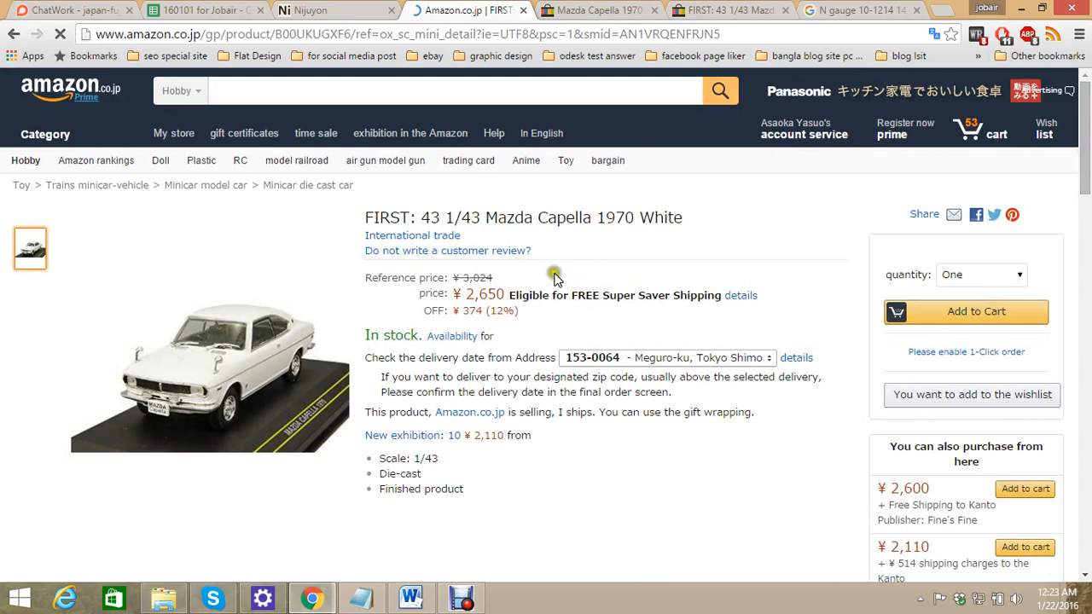
{"action": "left_click", "coordinate": [356, 8]}
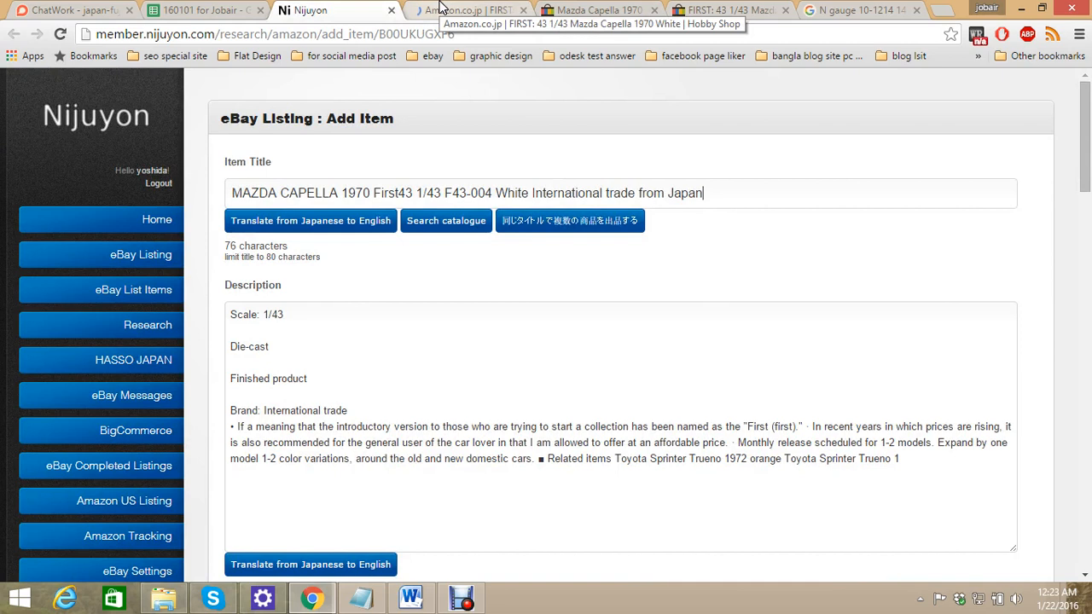
{"action": "left_click", "coordinate": [439, 11]}
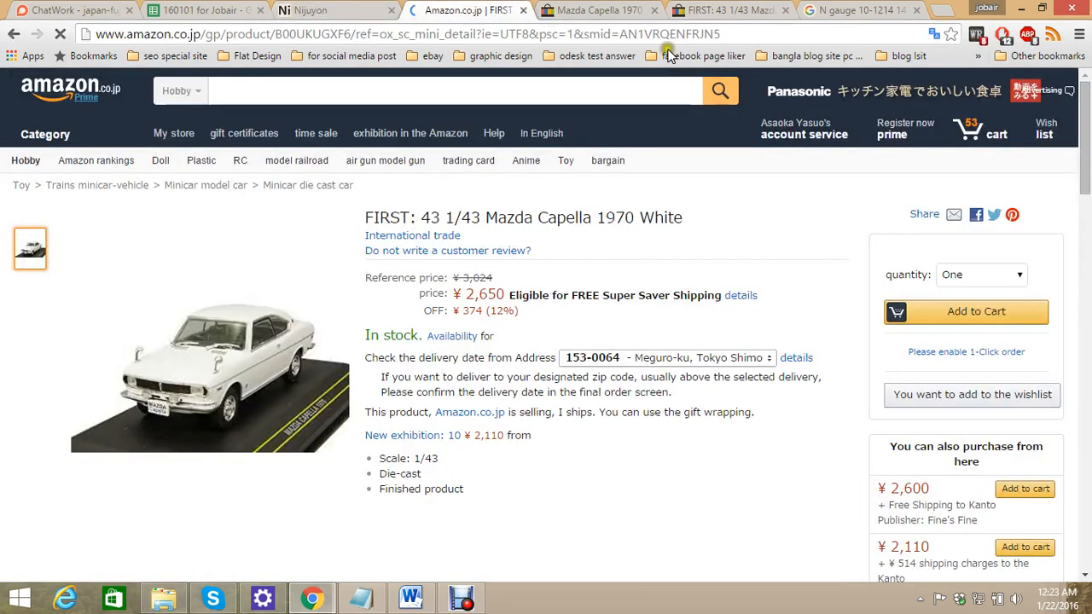
{"action": "left_click", "coordinate": [751, 10]}
{"action": "left_click", "coordinate": [610, 11]}
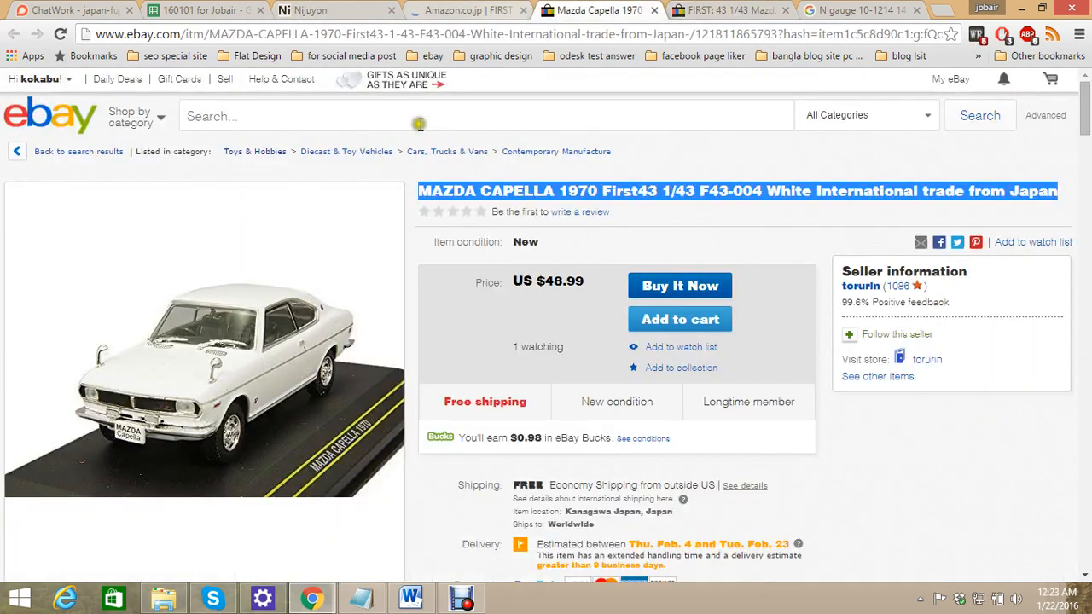
{"action": "left_click", "coordinate": [472, 10]}
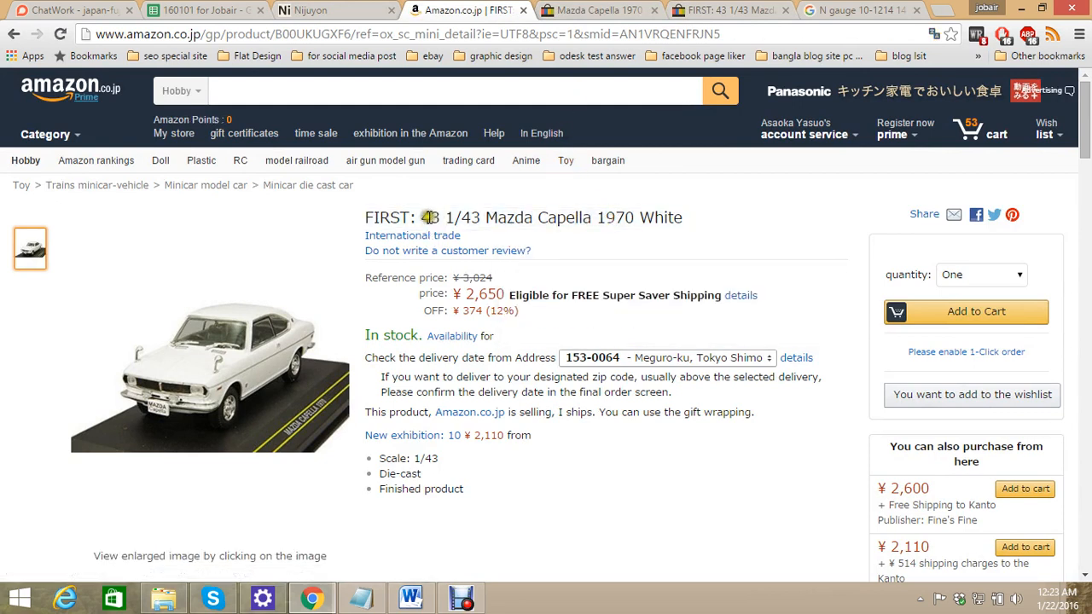
{"action": "mouse_move", "coordinate": [405, 220]}
Remove "International trade" from the Nijuyon item title, keeping a space between "White" and "from Japan"
{"action": "left_click", "coordinate": [365, 11]}
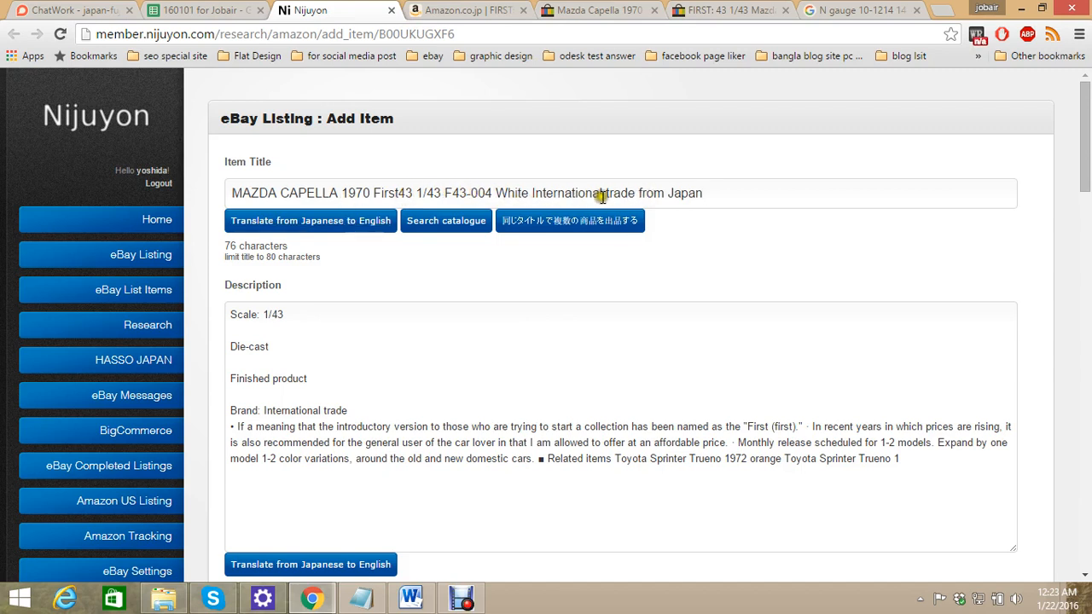
{"action": "left_click_drag", "start_coordinate": [529, 194], "coordinate": [633, 194]}
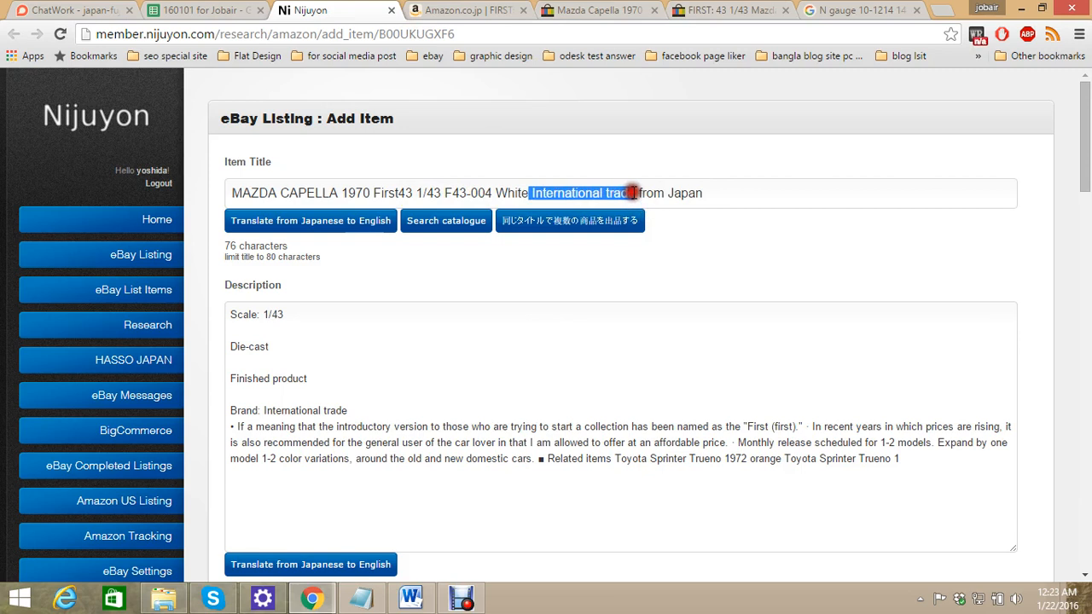
{"action": "key", "text": "BackSpace"}
{"action": "key", "text": "BackSpace"}
{"action": "type", "text": "e "}
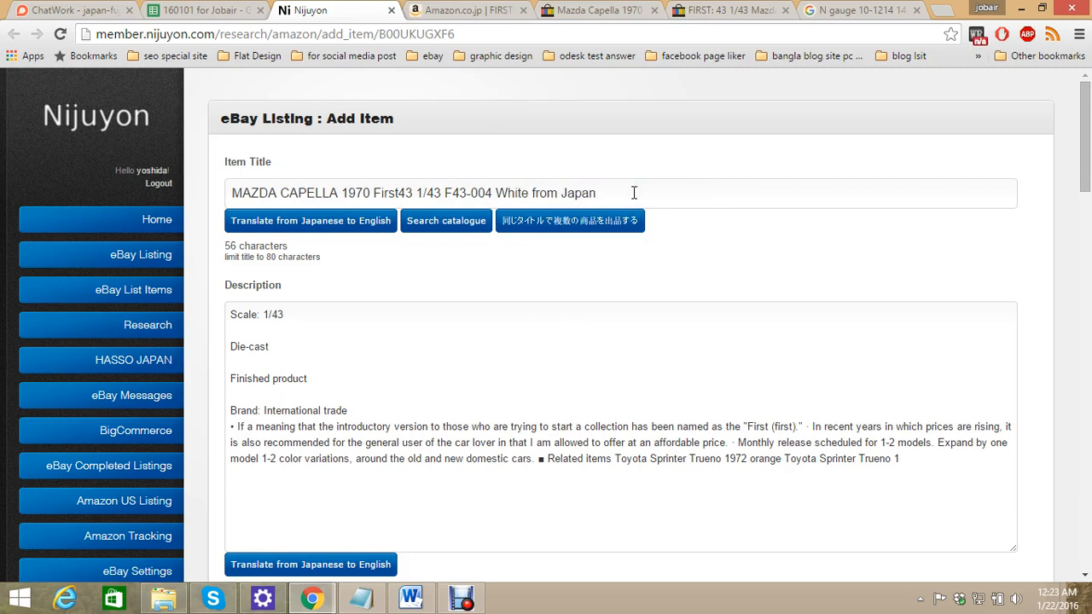
Insert "Car Model" between "White" and "from Japan" in the item title and append "F/S"
{"action": "type", "text": "Car model"}
{"action": "key", "text": "BackSpace"}
{"action": "key", "text": "BackSpace"}
{"action": "key", "text": "BackSpace"}
{"action": "key", "text": "BackSpace"}
{"action": "key", "text": "BackSpace"}
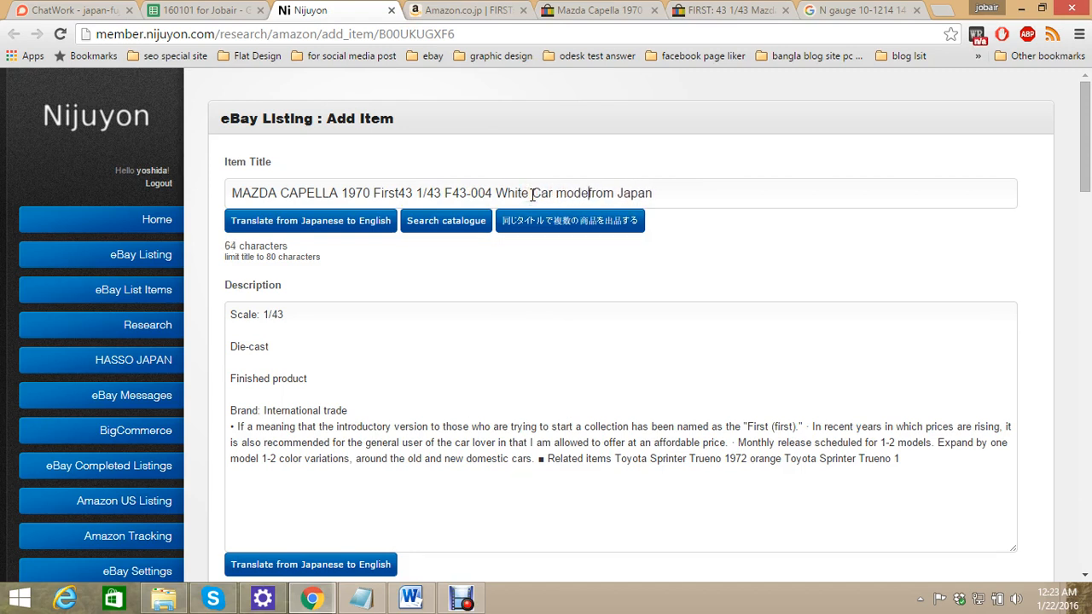
{"action": "type", "text": "Moa"}
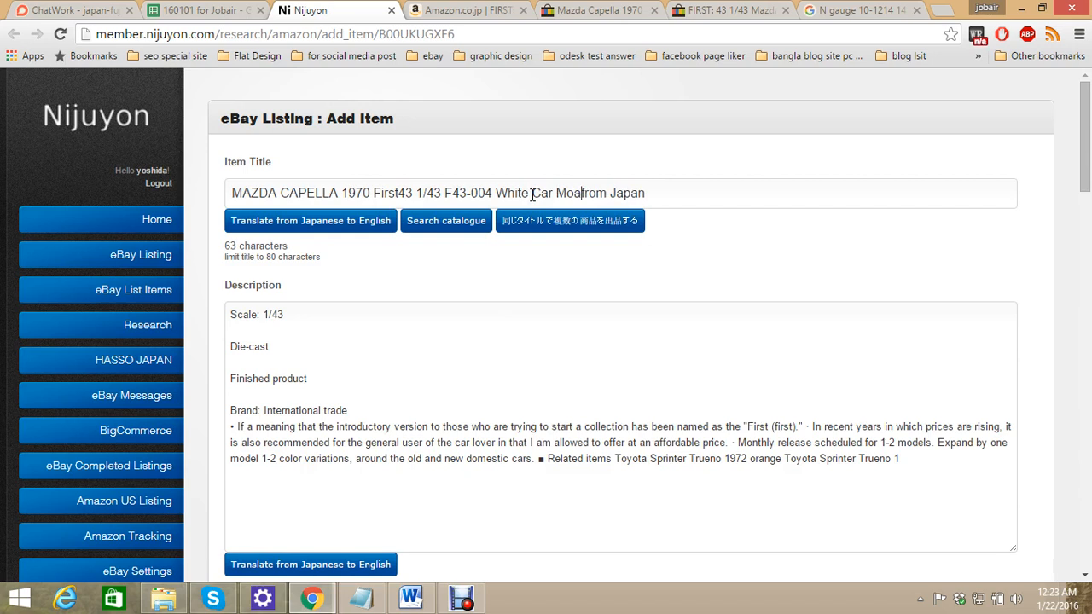
{"action": "key", "text": "BackSpace"}
{"action": "type", "text": "del"}
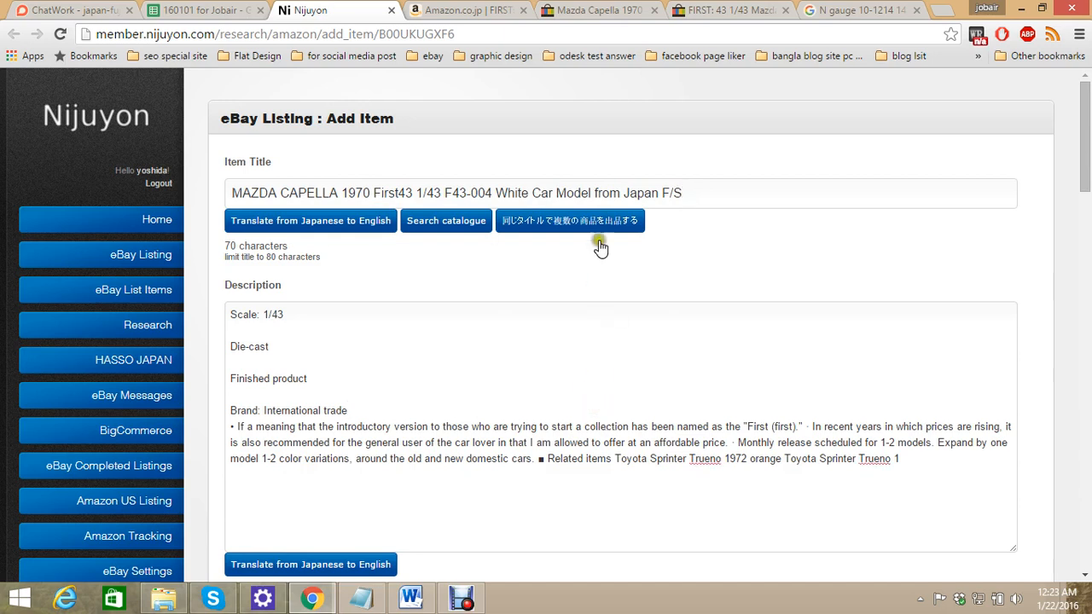
Remove "from Japan F/S" from the end of the item title
{"action": "left_click_drag", "start_coordinate": [595, 193], "coordinate": [703, 195]}
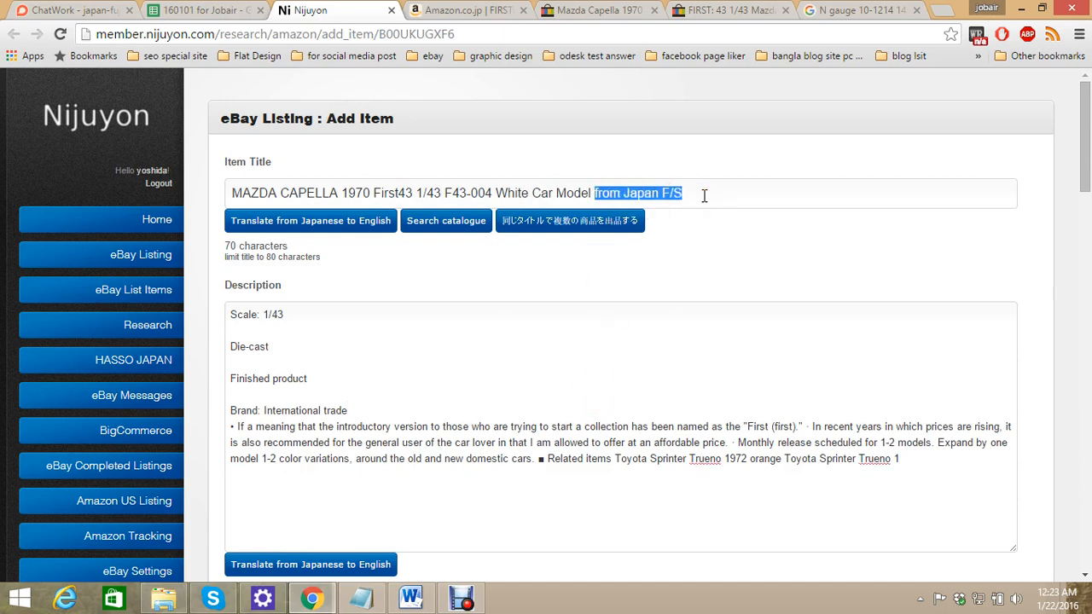
{"action": "left_click", "coordinate": [704, 195]}
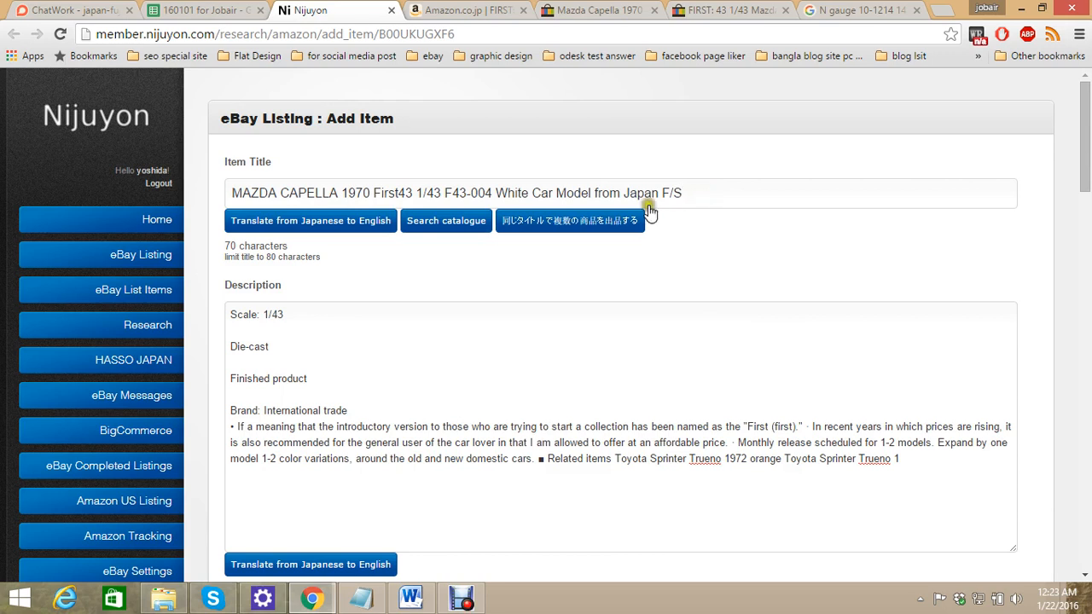
{"action": "left_click_drag", "start_coordinate": [594, 194], "coordinate": [790, 205]}
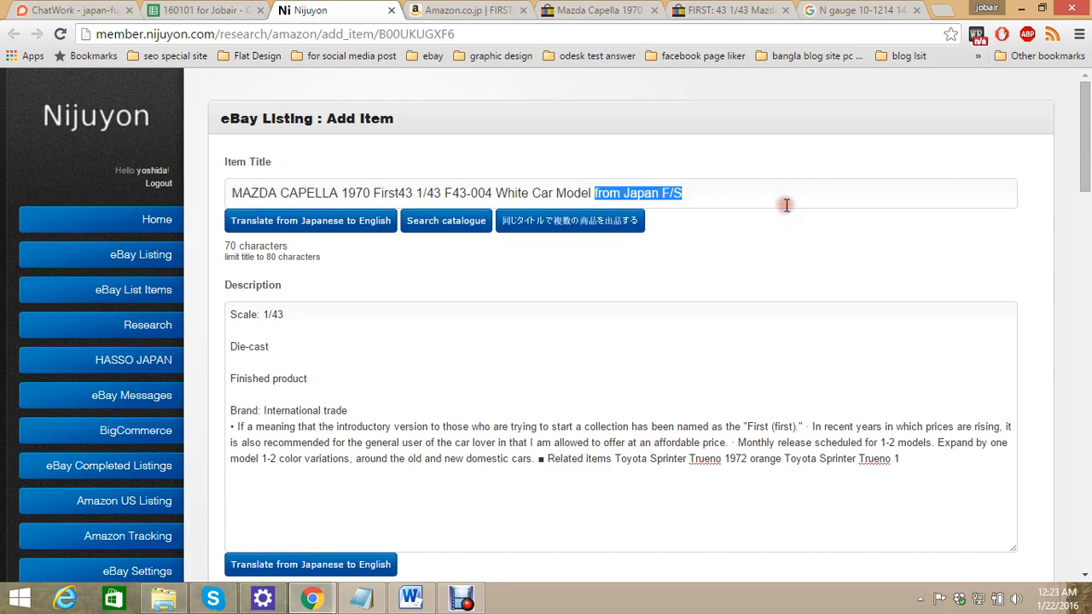
{"action": "key", "text": "BackSpace"}
{"action": "left_click", "coordinate": [769, 212]}
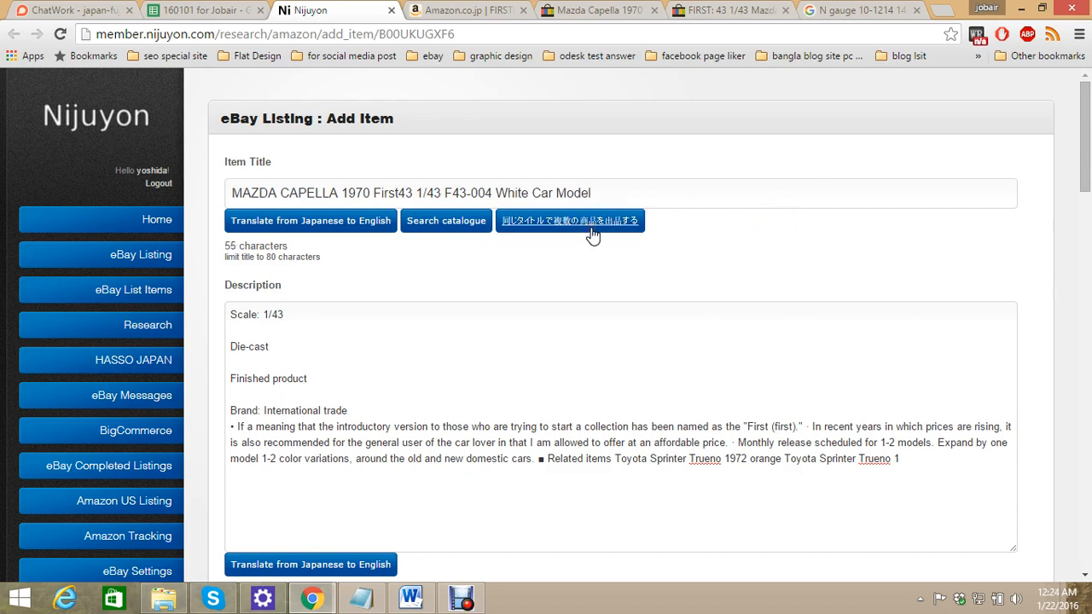
Check the Amazon product page and the eBay search results for wording to use in the item title
{"action": "left_click", "coordinate": [471, 10]}
{"action": "left_click", "coordinate": [713, 10]}
{"action": "left_click", "coordinate": [482, 10]}
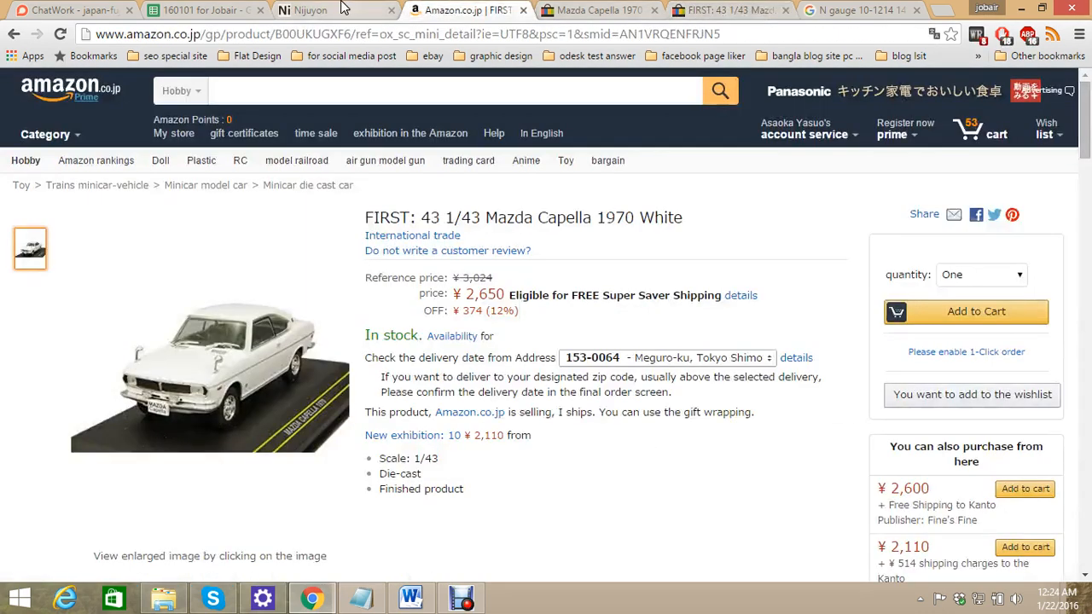
{"action": "left_click", "coordinate": [337, 9]}
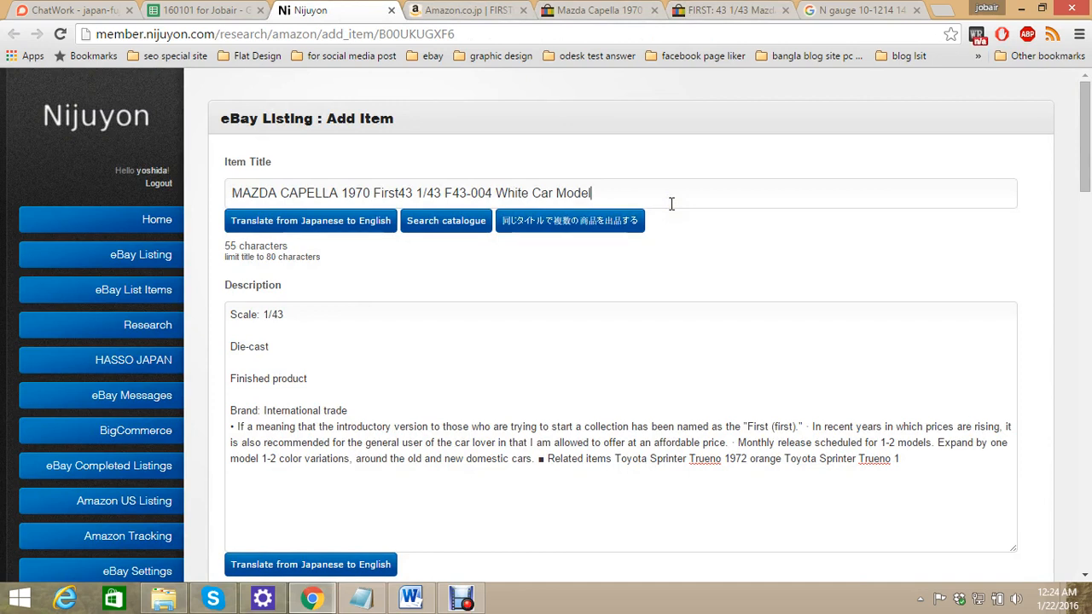
Put "from Japan F/S" back at the end of the item title, and delete it again
{"action": "key", "text": "ctrl+v"}
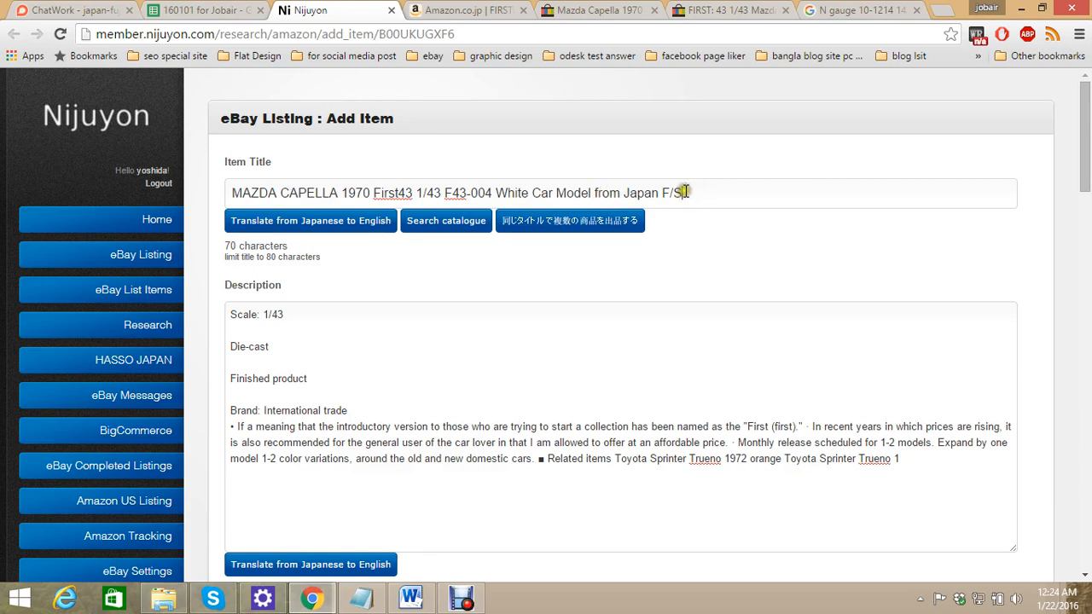
{"action": "key", "text": "BackSpace"}
{"action": "key", "text": "BackSpace"}
{"action": "key", "text": "BackSpace"}
{"action": "key", "text": "BackSpace"}
{"action": "key", "text": "BackSpace"}
{"action": "key", "text": "BackSpace"}
{"action": "key", "text": "BackSpace"}
{"action": "key", "text": "BackSpace"}
{"action": "key", "text": "BackSpace"}
{"action": "key", "text": "BackSpace"}
{"action": "key", "text": "BackSpace"}
{"action": "key", "text": "BackSpace"}
{"action": "key", "text": "BackSpace"}
{"action": "key", "text": "BackSpace"}
Replace the item title with the eBay title "MAZDA CAPELLA 1970 First43 1/43 F43-004 White International trade from Japan" and append "F/S"
{"action": "left_click", "coordinate": [742, 10]}
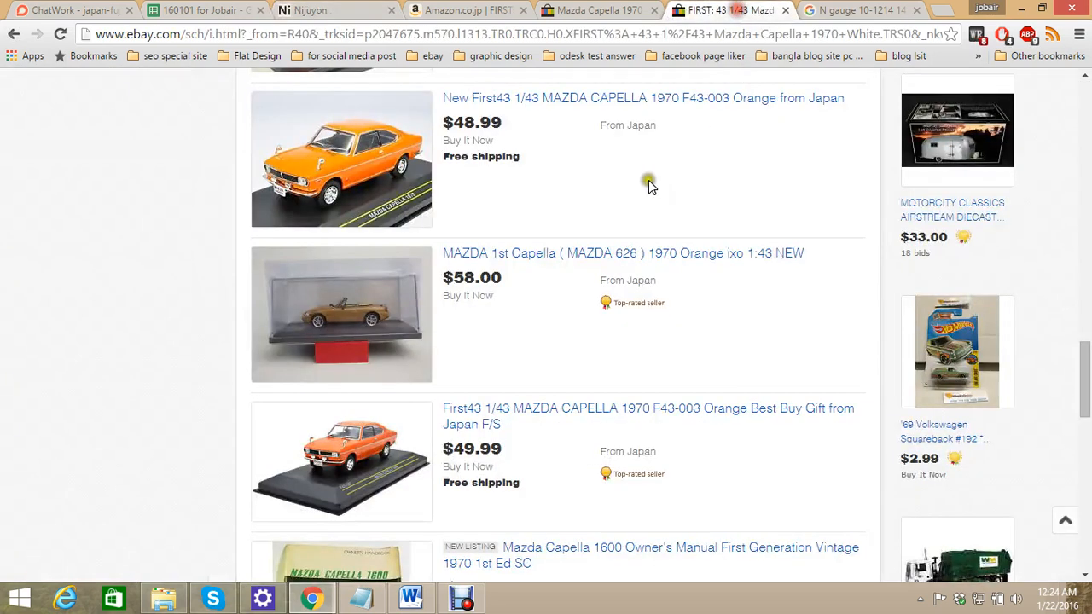
{"action": "left_click", "coordinate": [588, 10]}
{"action": "left_click", "coordinate": [357, 9]}
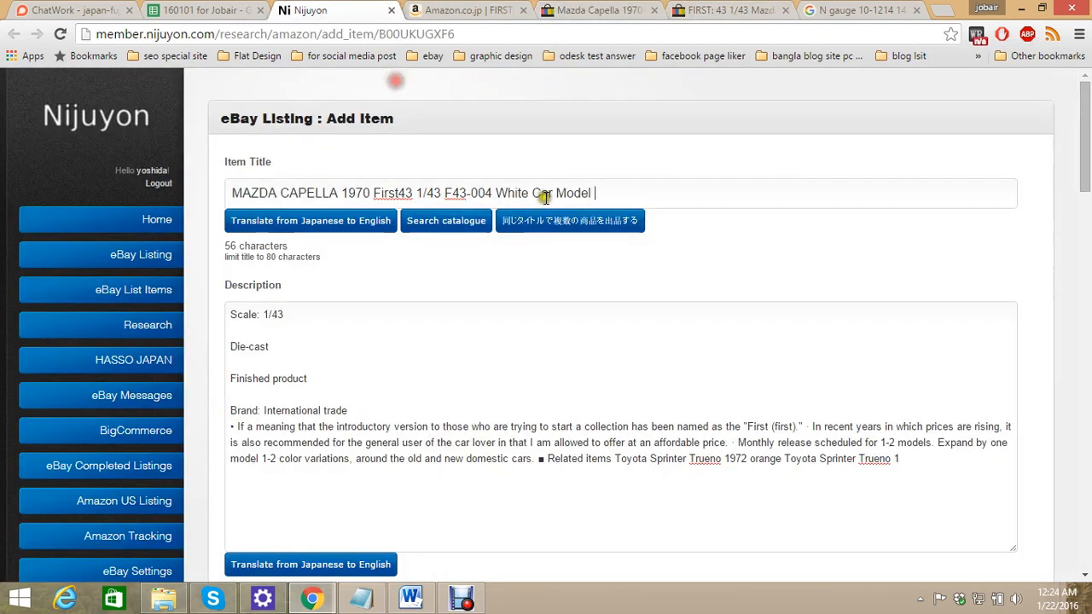
{"action": "key", "text": "ctrl+a"}
{"action": "key", "text": "ctrl+v"}
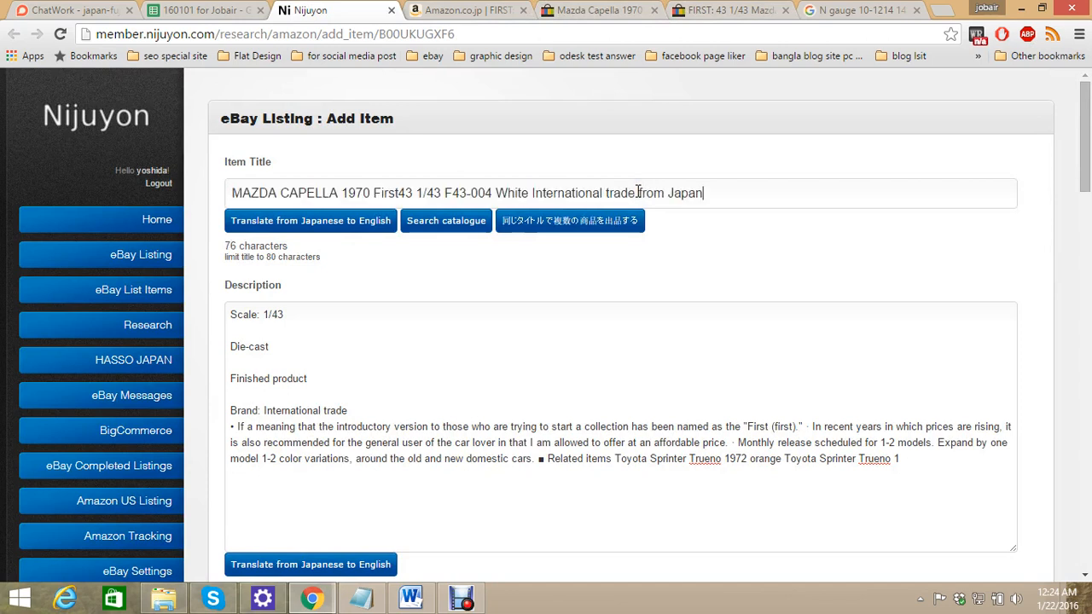
{"action": "left_click", "coordinate": [601, 220]}
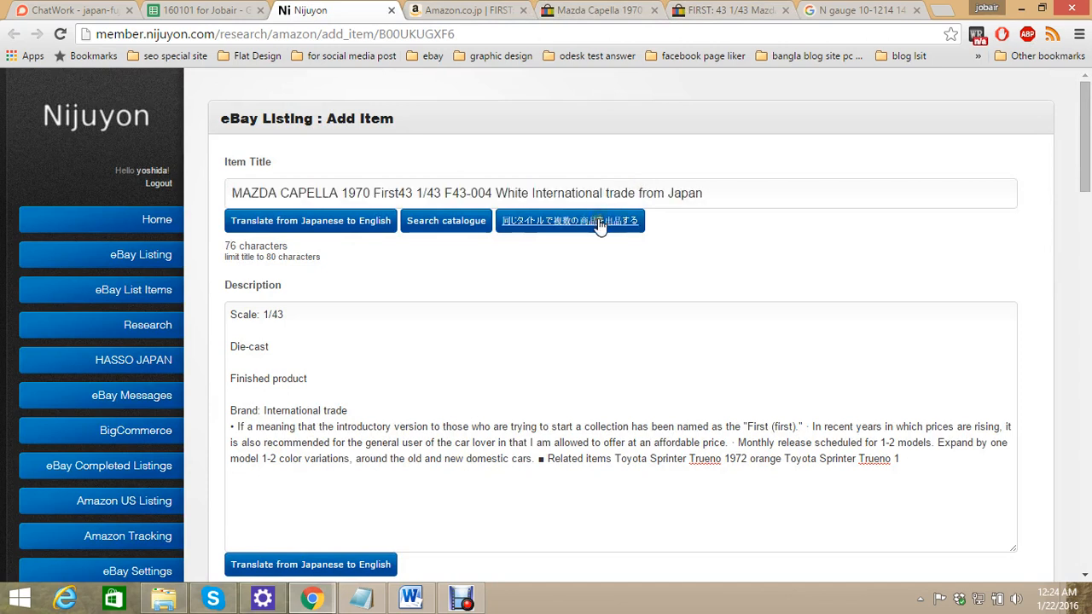
{"action": "left_click", "coordinate": [580, 11]}
{"action": "left_click", "coordinate": [335, 8]}
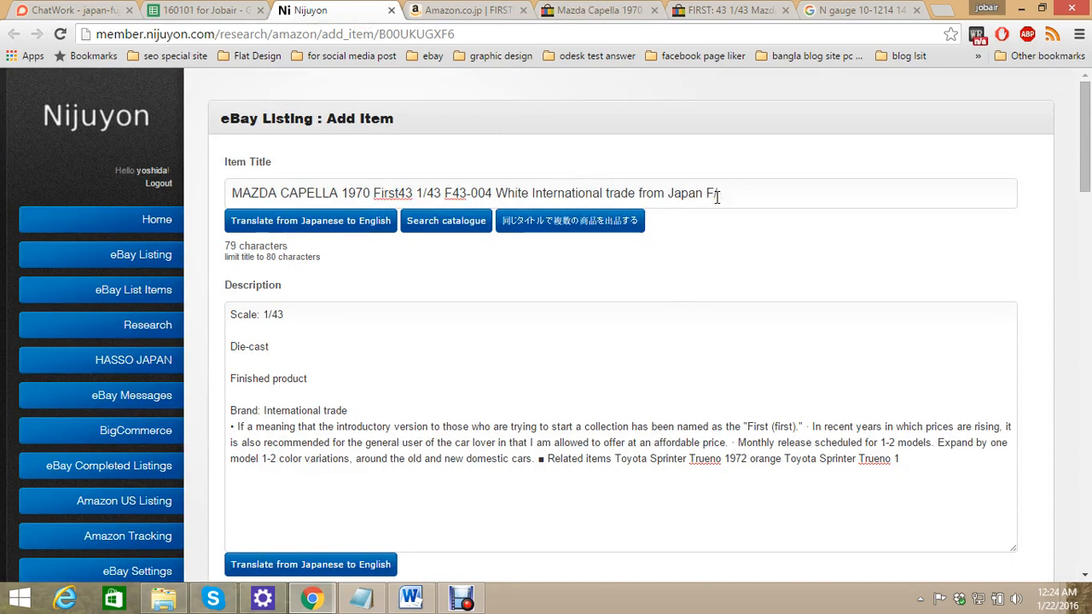
{"action": "left_click", "coordinate": [674, 377]}
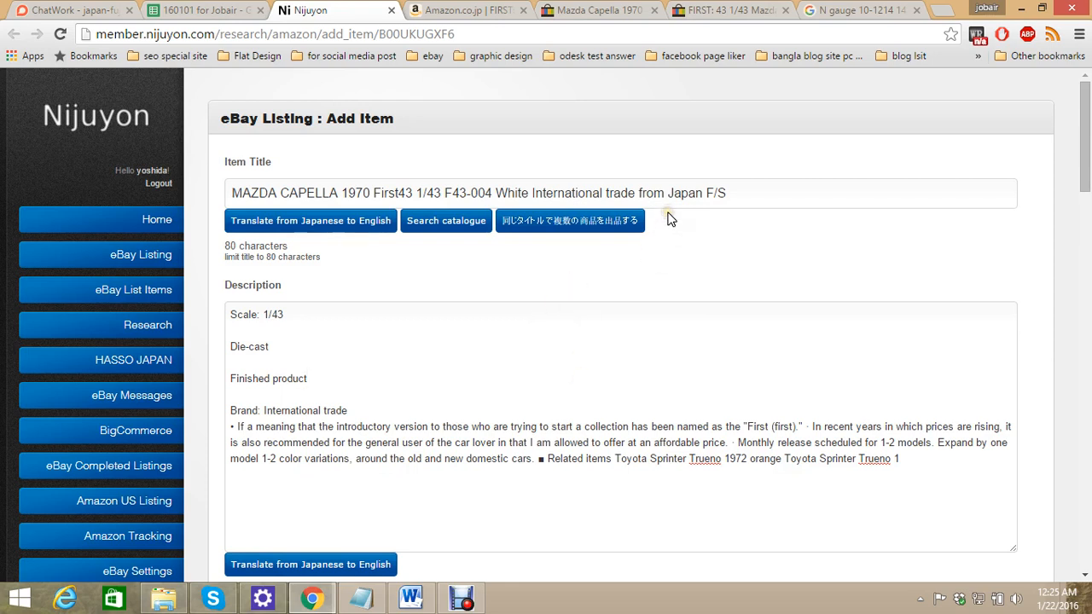
Change the part of the item title after "F43-004" to "White Car Model From Japan F/S"
{"action": "key", "text": "ctrl+z"}
{"action": "left_click", "coordinate": [636, 194]}
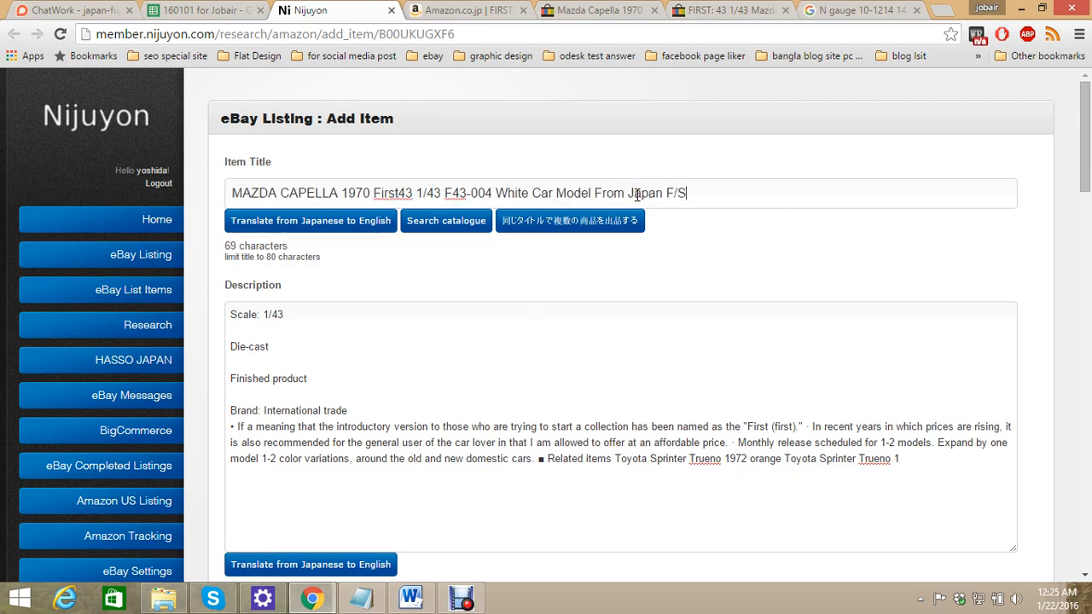
{"action": "left_click", "coordinate": [523, 355]}
Copy "Die-cast" from the Amazon product bullets and insert it before "Car Model" in the Nijuyon item title
{"action": "left_click", "coordinate": [449, 10]}
{"action": "scroll", "coordinate": [679, 256], "scroll_direction": "down", "scroll_amount": 5}
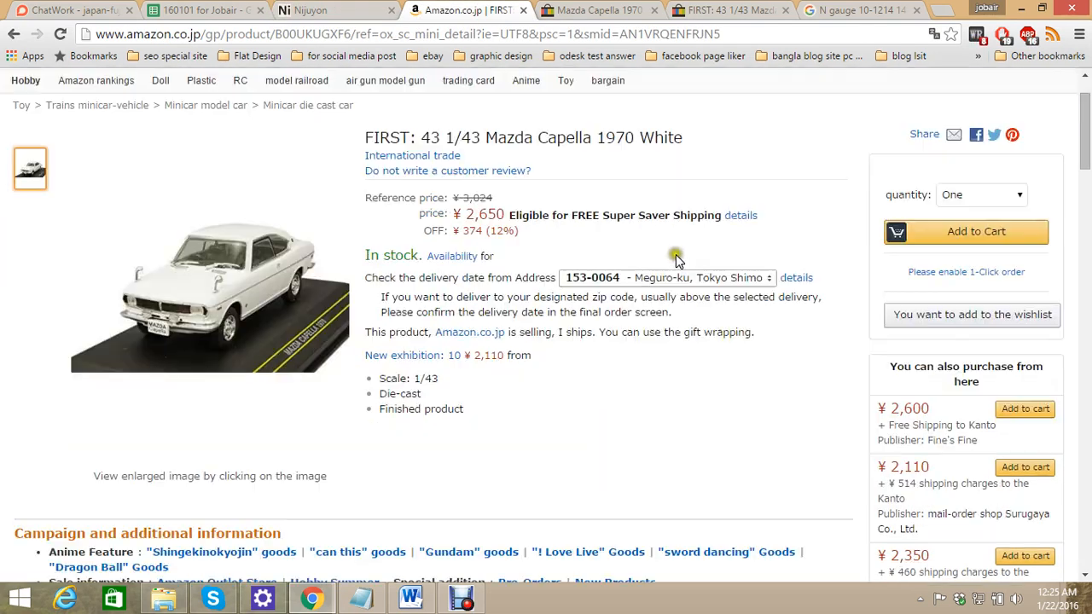
{"action": "scroll", "coordinate": [609, 306], "scroll_direction": "down", "scroll_amount": 3}
{"action": "scroll", "coordinate": [533, 273], "scroll_direction": "up", "scroll_amount": 4}
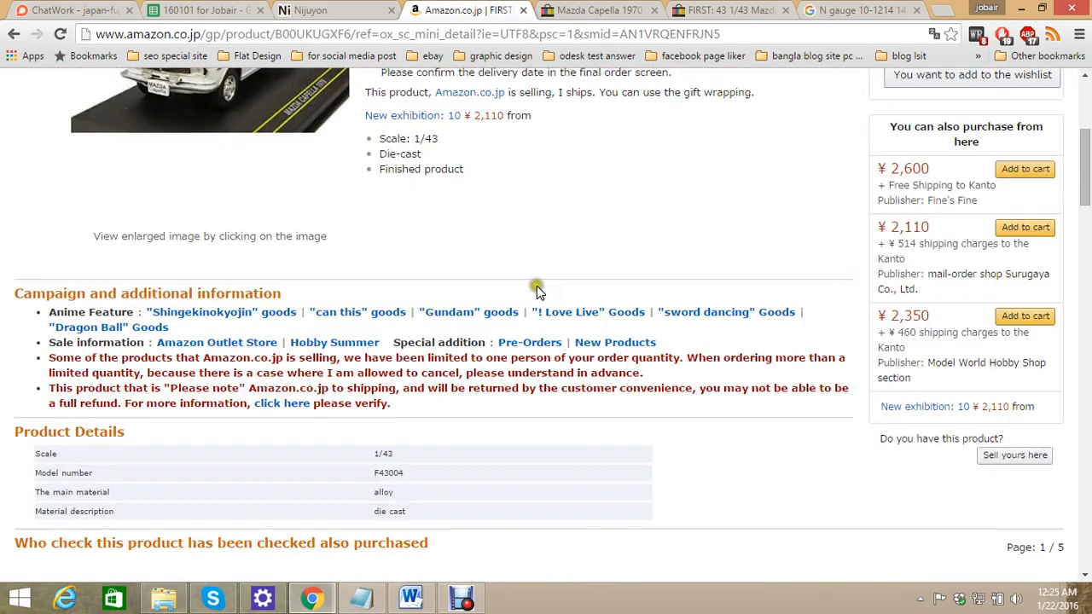
{"action": "scroll", "coordinate": [514, 220], "scroll_direction": "up", "scroll_amount": 1}
{"action": "left_click_drag", "start_coordinate": [378, 240], "coordinate": [443, 238]}
{"action": "key", "text": "ctrl+c"}
{"action": "left_click", "coordinate": [341, 10]}
{"action": "left_click", "coordinate": [532, 193]}
{"action": "key", "text": "ctrl+v"}
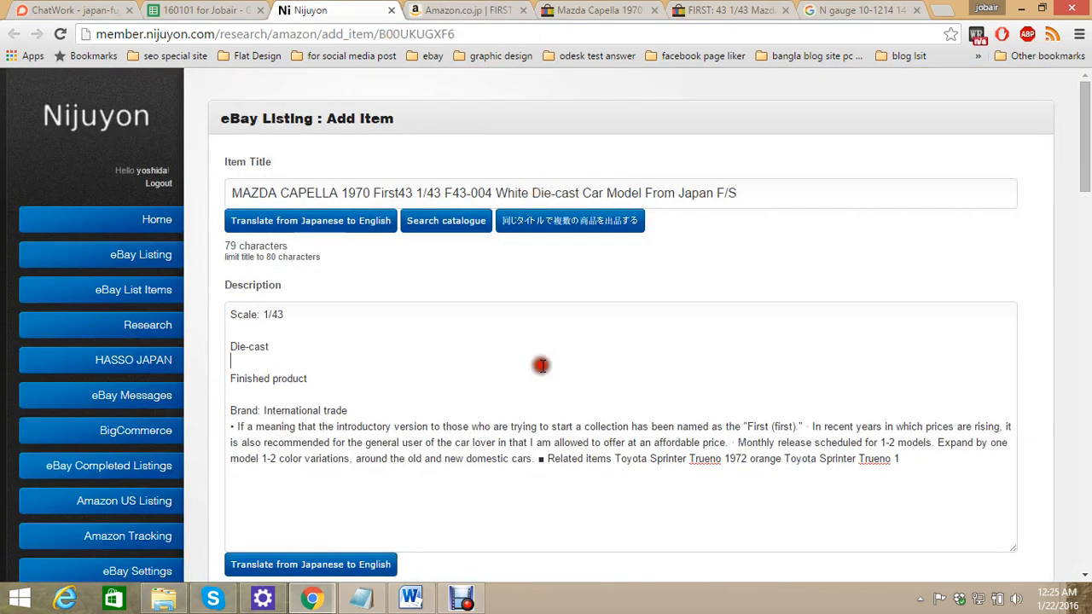
Clear the description text above and below the "Brand: International trade" line
{"action": "left_click_drag", "start_coordinate": [229, 315], "coordinate": [358, 378]}
{"action": "key", "text": "BackSpace"}
{"action": "left_click_drag", "start_coordinate": [230, 363], "coordinate": [714, 463]}
{"action": "key", "text": "BackSpace"}
Copy Amazon's "Scale: 1/43", "Die-cast" and "Finished product" bullets into the description below the brand line
{"action": "left_click", "coordinate": [491, 12]}
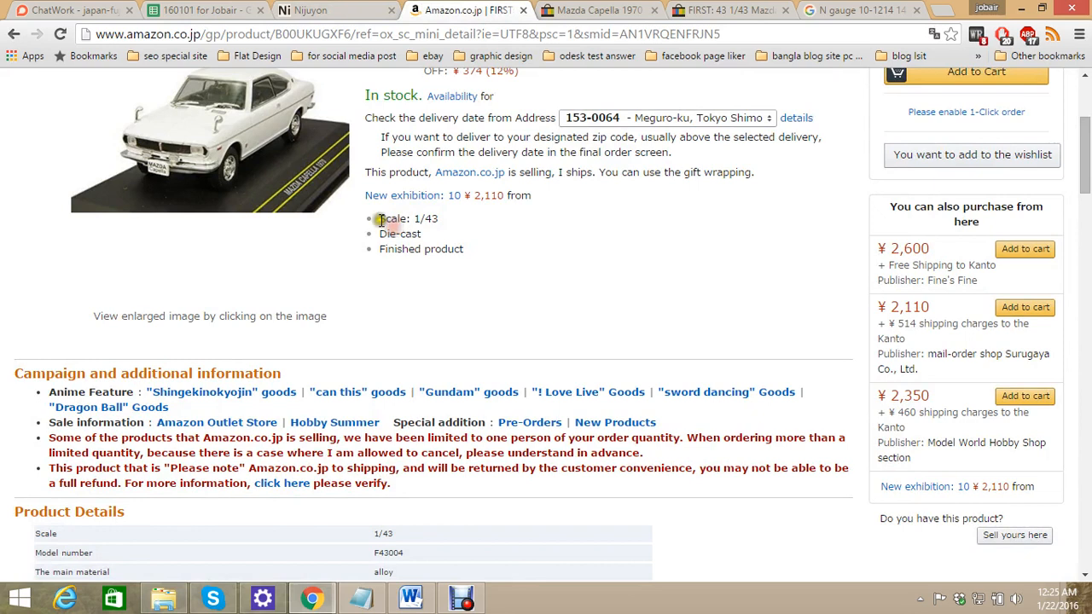
{"action": "left_click_drag", "start_coordinate": [372, 216], "coordinate": [463, 259]}
{"action": "key", "text": "ctrl+c"}
{"action": "key", "text": "ctrl+shift+Tab"}
{"action": "key", "text": "ctrl+v"}
Replace those bullets in the description with Amazon's product details: scale 1/43, model number F43004, main material alloy and material description die cast
{"action": "left_click", "coordinate": [465, 8]}
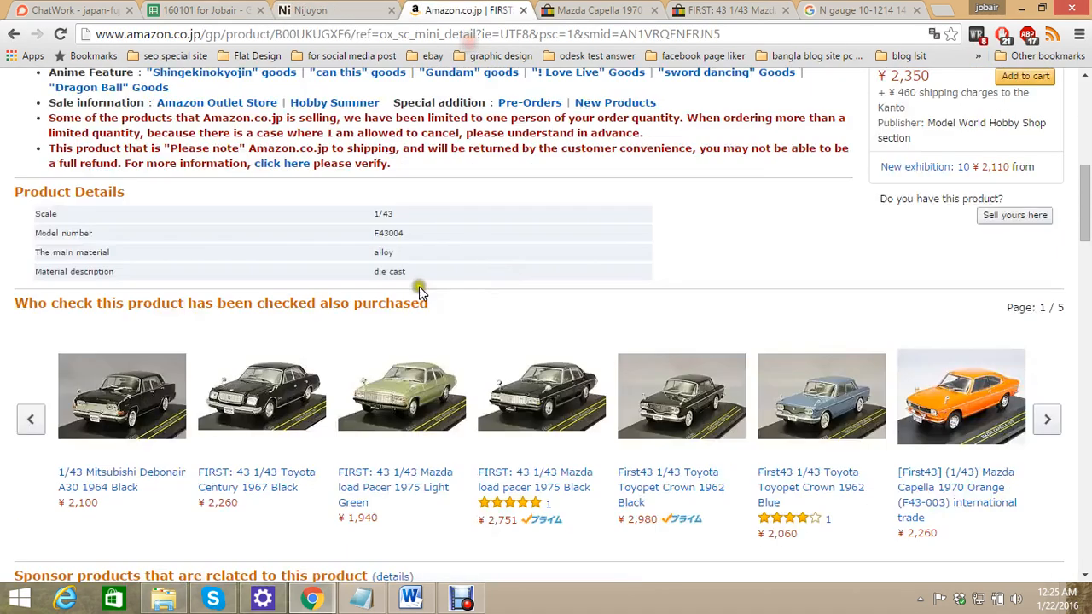
{"action": "left_click_drag", "start_coordinate": [12, 208], "coordinate": [443, 271]}
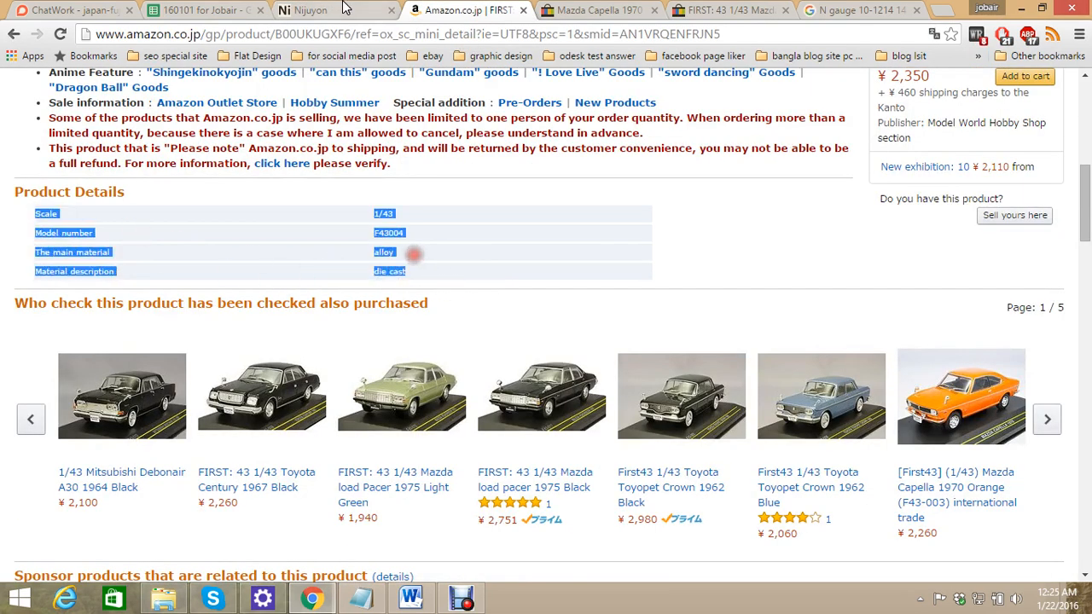
{"action": "left_click", "coordinate": [346, 7]}
{"action": "left_click_drag", "start_coordinate": [309, 411], "coordinate": [207, 379]}
{"action": "key", "text": "ctrl+v"}
{"action": "key", "text": "BackSpace"}
{"action": "key", "text": "BackSpace"}
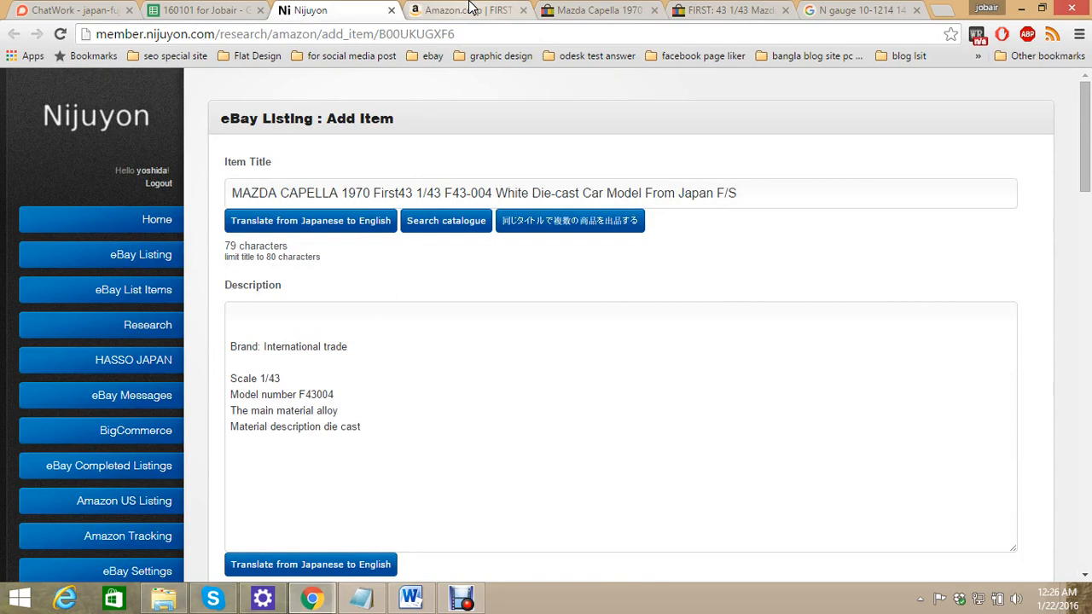
Append Amazon's shipping weight 168 g, manufacturer's part number F43004 and ASIN from the registration information to the description
{"action": "left_click", "coordinate": [429, 11]}
{"action": "scroll", "coordinate": [572, 328], "scroll_direction": "up", "scroll_amount": 3}
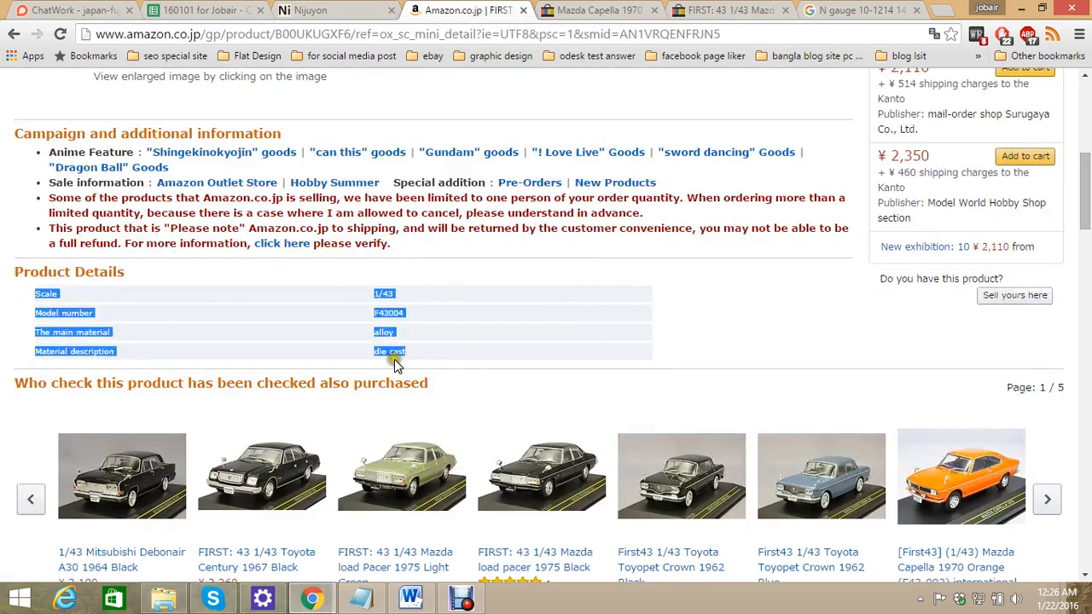
{"action": "scroll", "coordinate": [389, 426], "scroll_direction": "down", "scroll_amount": 1}
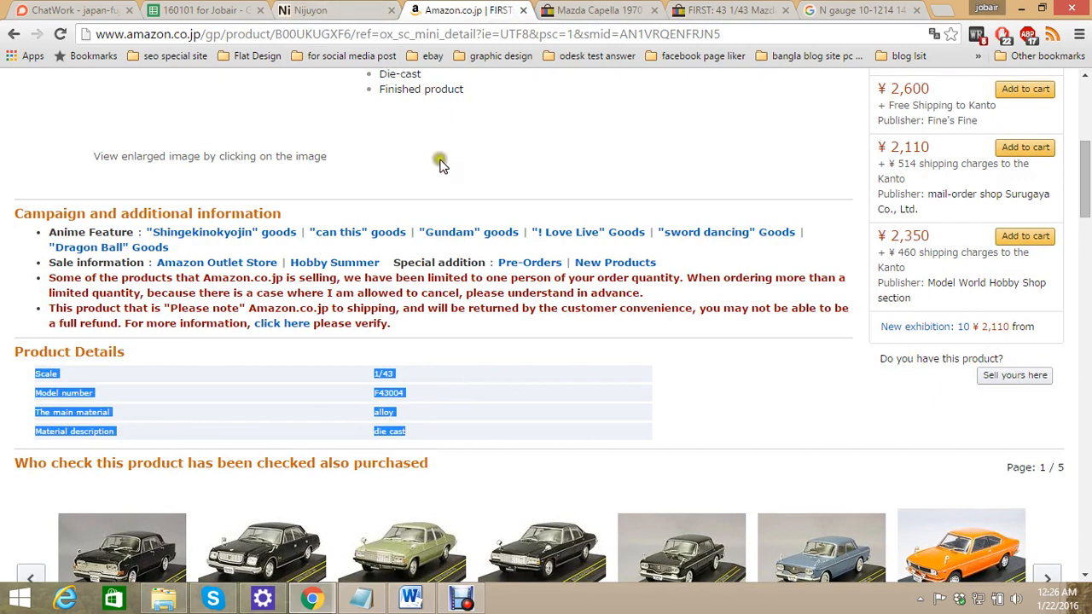
{"action": "left_click", "coordinate": [323, 10]}
{"action": "left_click", "coordinate": [465, 10]}
{"action": "scroll", "coordinate": [514, 205], "scroll_direction": "down", "scroll_amount": 6}
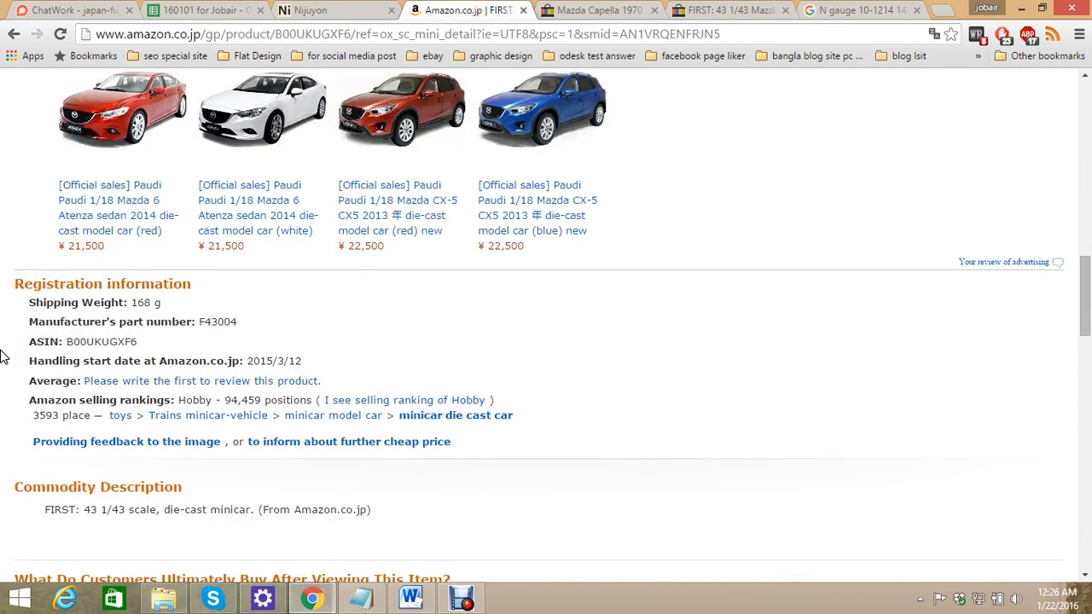
{"action": "left_click_drag", "start_coordinate": [29, 301], "coordinate": [197, 345]}
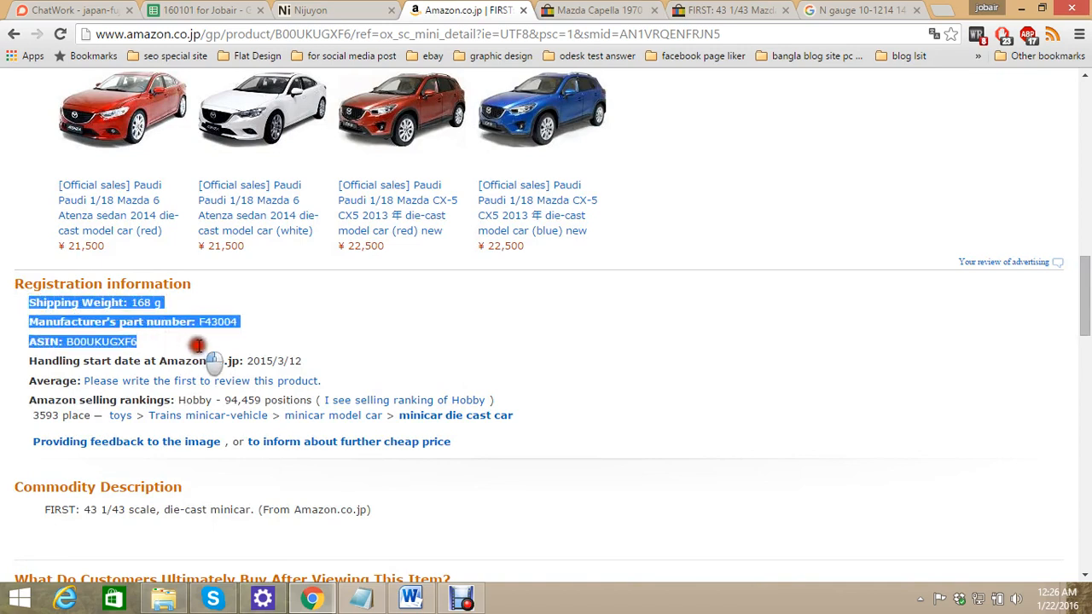
{"action": "left_click", "coordinate": [337, 10]}
{"action": "left_click", "coordinate": [435, 424]}
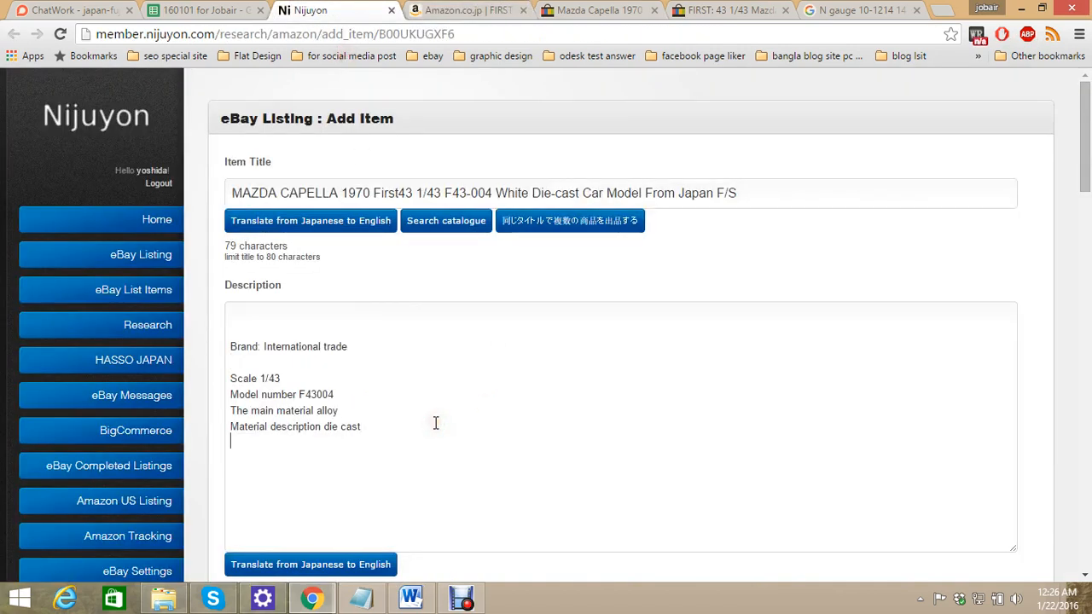
{"action": "key", "text": "ctrl+v"}
Delete the ASIN line from the description and shorten "Manufacturer's part number" to "Manufacturer part number"
{"action": "left_click_drag", "start_coordinate": [333, 470], "coordinate": [224, 483]}
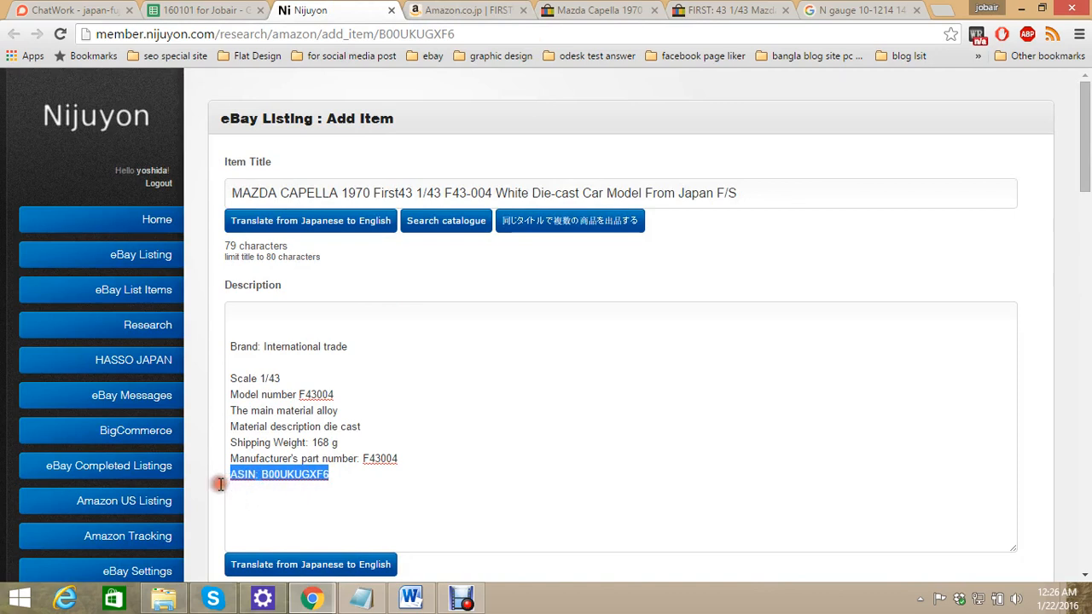
{"action": "key", "text": "BackSpace"}
{"action": "key", "text": "BackSpace"}
{"action": "left_click", "coordinate": [298, 461]}
{"action": "key", "text": "BackSpace"}
{"action": "key", "text": "BackSpace"}
Move the "Manufacturer part number: F43004" line directly below the brand line, keeping a blank line before the scale details
{"action": "left_click_drag", "start_coordinate": [391, 460], "coordinate": [230, 435]}
{"action": "key", "text": "ctrl+x"}
{"action": "left_click", "coordinate": [230, 361]}
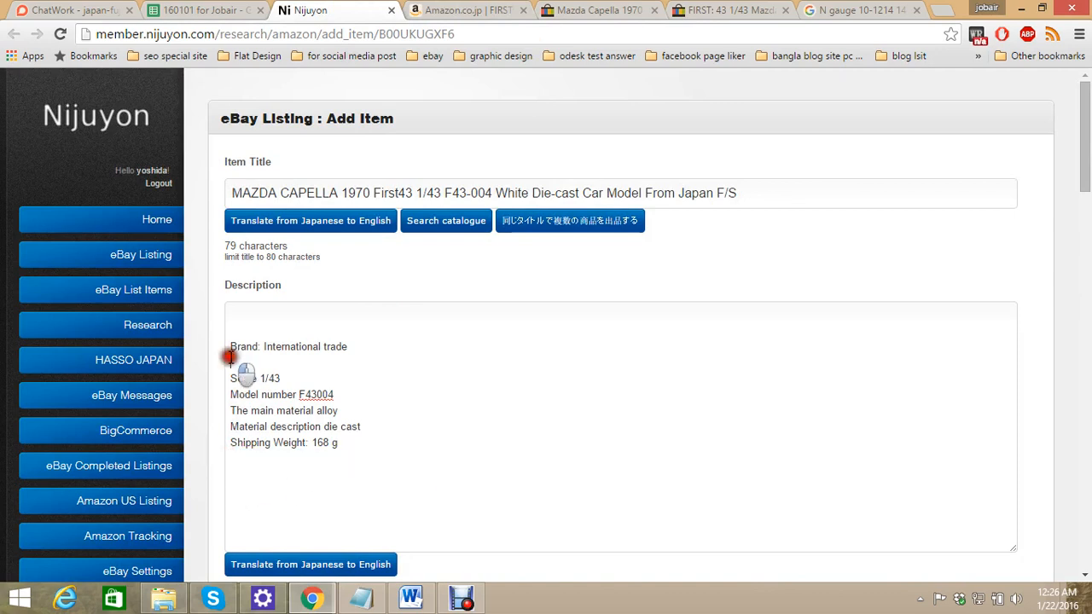
{"action": "key", "text": "ctrl+v"}
{"action": "key", "text": "Return"}
Check the commodity description on the Amazon page for further product details
{"action": "key", "text": "ctrl+Tab"}
{"action": "scroll", "coordinate": [588, 265], "scroll_direction": "down", "scroll_amount": 3}
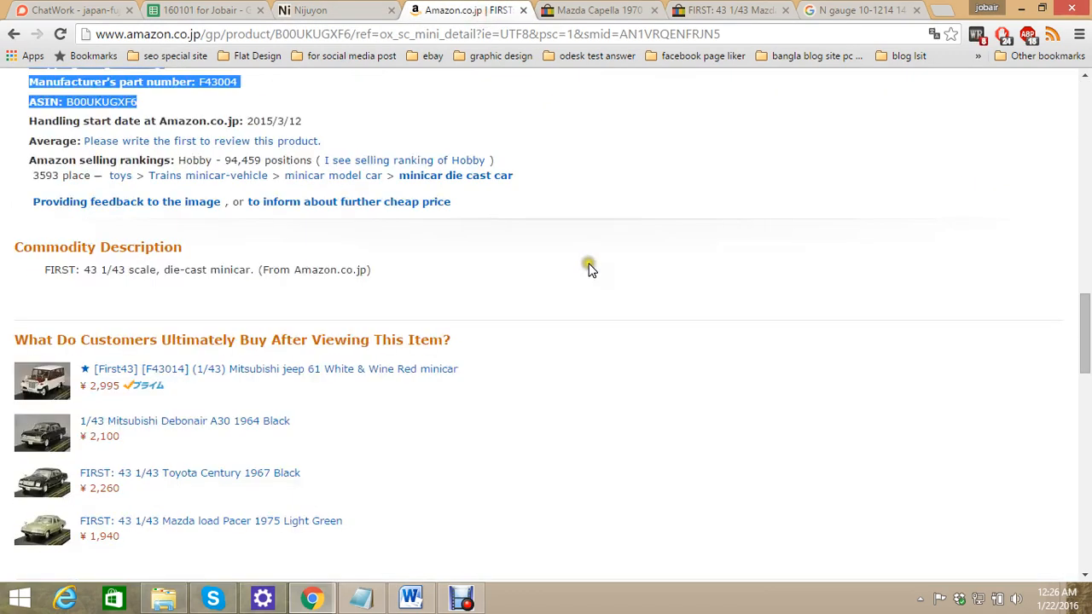
{"action": "key", "text": "ctrl+shift+Tab"}
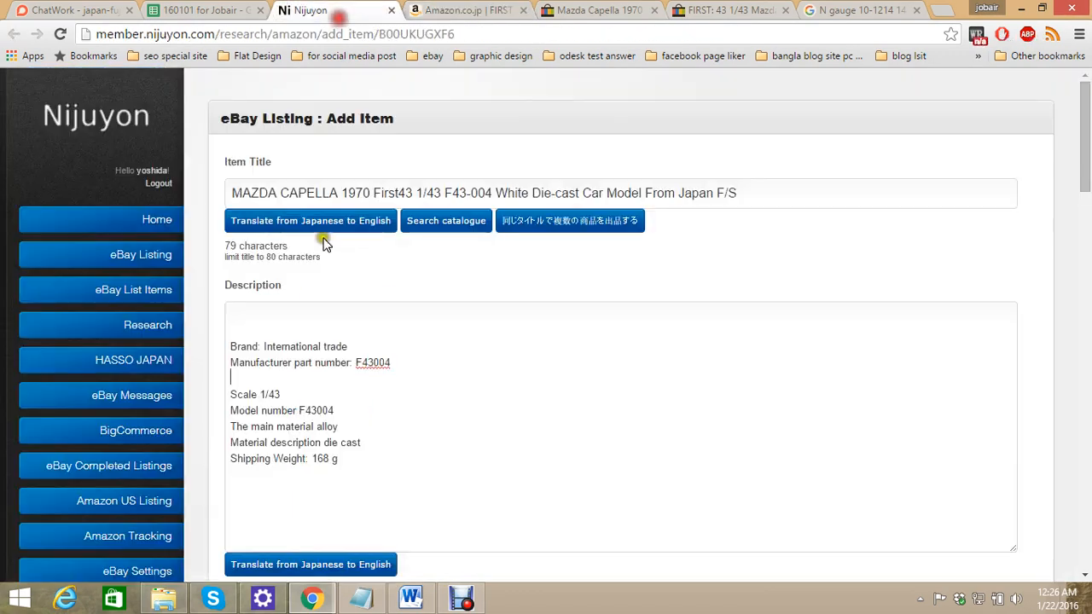
Copy the standard text block from the Word listing description template to the end of the Nijuyon description
{"action": "left_click", "coordinate": [362, 493]}
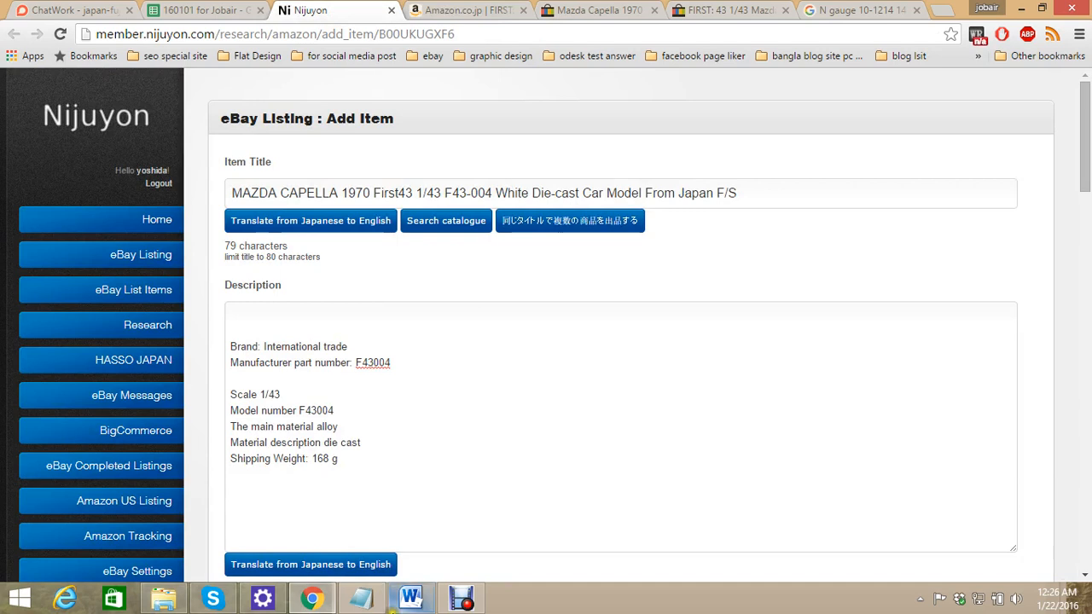
{"action": "left_click", "coordinate": [410, 598]}
{"action": "left_click_drag", "start_coordinate": [289, 337], "coordinate": [434, 526]}
{"action": "key", "text": "ctrl+c"}
{"action": "left_click", "coordinate": [312, 599]}
{"action": "key", "text": "ctrl+v"}
Copy the "Condition: New" line from the Word listing template to the start of the Nijuyon description
{"action": "left_click", "coordinate": [410, 599]}
{"action": "scroll", "coordinate": [361, 264], "scroll_direction": "up", "scroll_amount": 3}
{"action": "left_click_drag", "start_coordinate": [367, 211], "coordinate": [293, 212]}
{"action": "key", "text": "ctrl+c"}
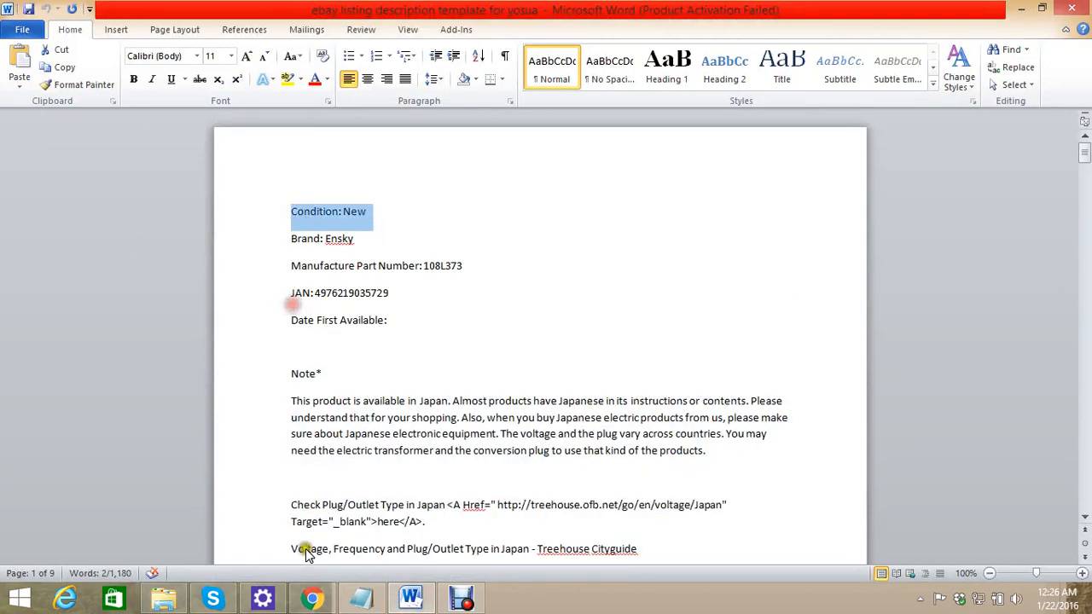
{"action": "left_click", "coordinate": [312, 599]}
{"action": "left_click", "coordinate": [252, 315]}
{"action": "key", "text": "ctrl+v"}
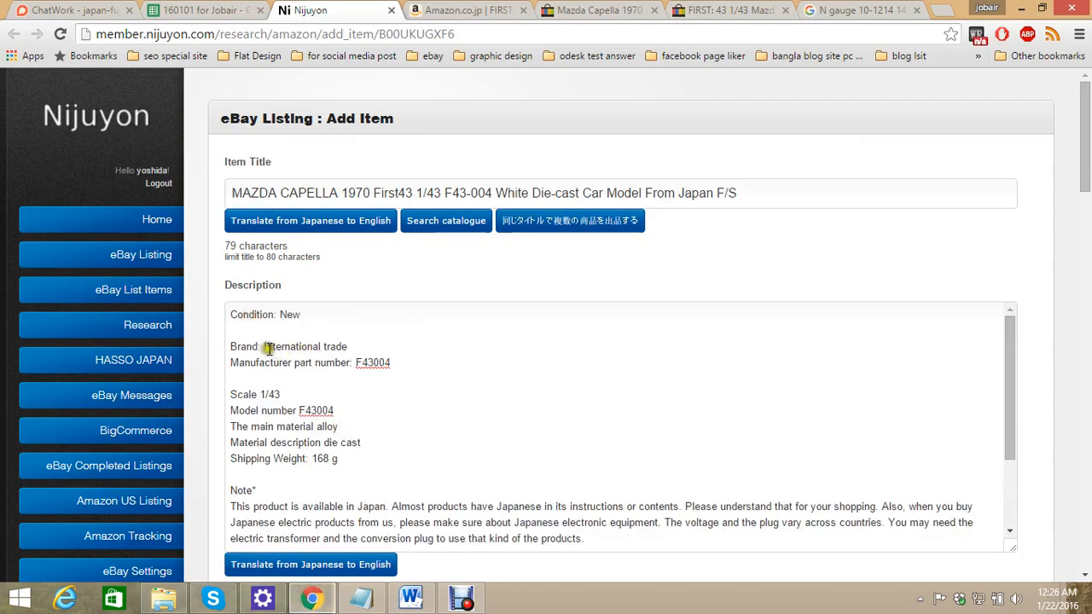
Open the JAN lookup page for row 473 from the research spreadsheet
{"action": "left_click", "coordinate": [212, 12]}
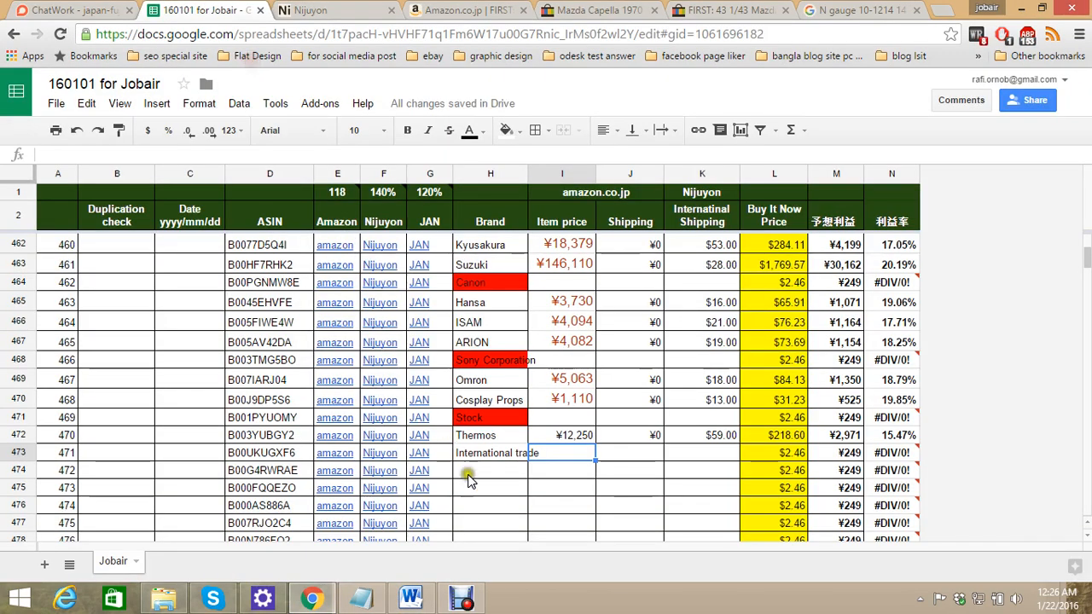
{"action": "left_click", "coordinate": [419, 453]}
{"action": "left_click", "coordinate": [426, 430]}
Copy the ¥2,650 price from the Amazon page into row 473's item price and set its shipping to 0
{"action": "left_click", "coordinate": [498, 9]}
{"action": "scroll", "coordinate": [550, 316], "scroll_direction": "up", "scroll_amount": 10}
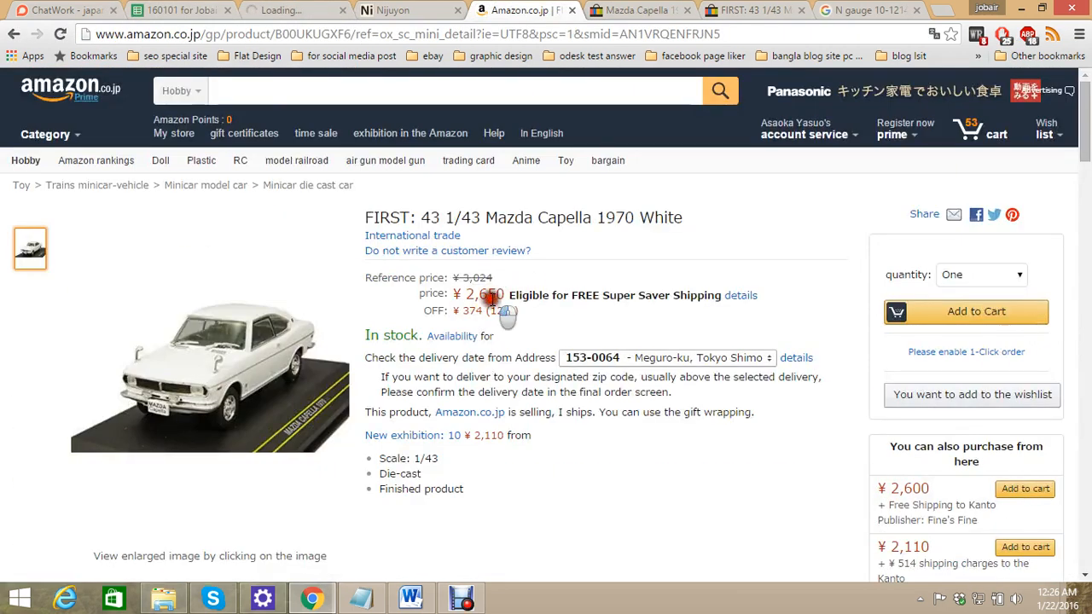
{"action": "double_click", "coordinate": [483, 294]}
{"action": "left_click", "coordinate": [164, 9]}
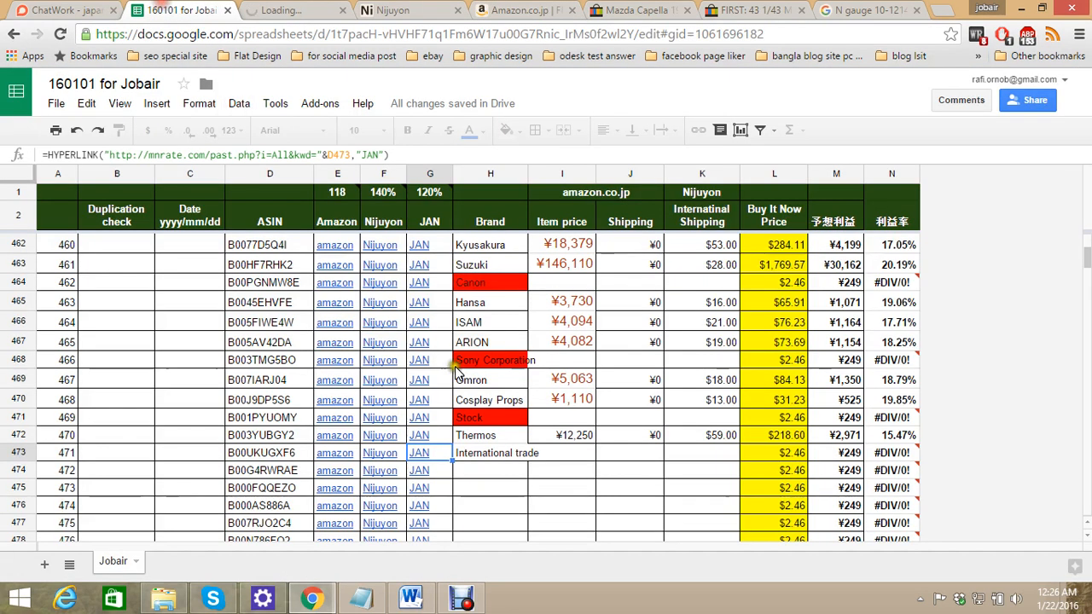
{"action": "left_click", "coordinate": [562, 449]}
{"action": "key", "text": "ctrl+v"}
{"action": "left_click", "coordinate": [634, 455]}
{"action": "type", "text": "0"}
{"action": "left_click", "coordinate": [685, 454]}
{"action": "left_click", "coordinate": [555, 8]}
{"action": "left_click", "coordinate": [207, 10]}
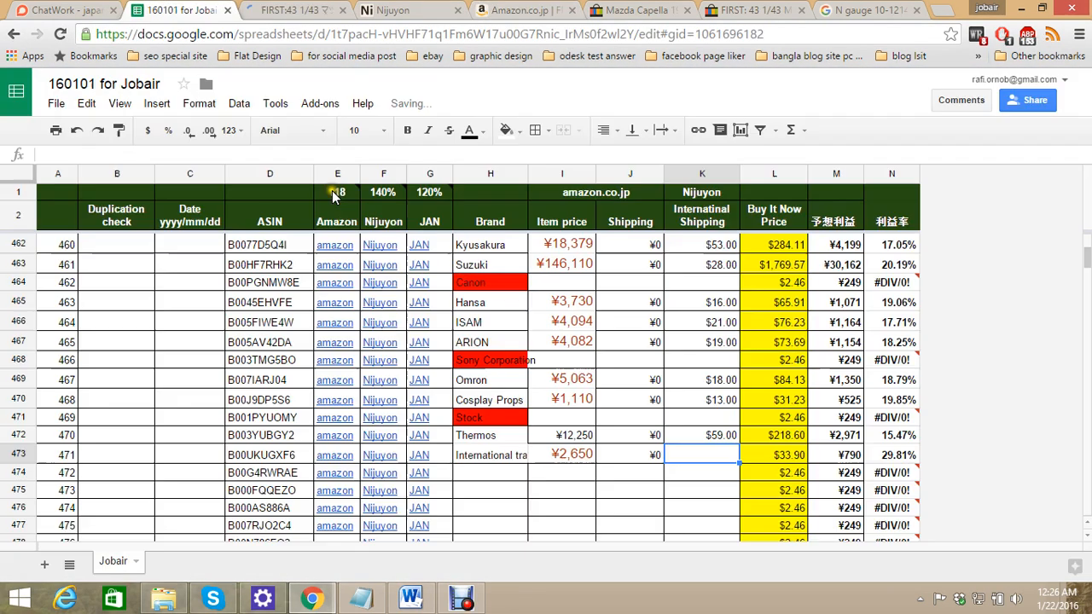
{"action": "left_click", "coordinate": [299, 10]}
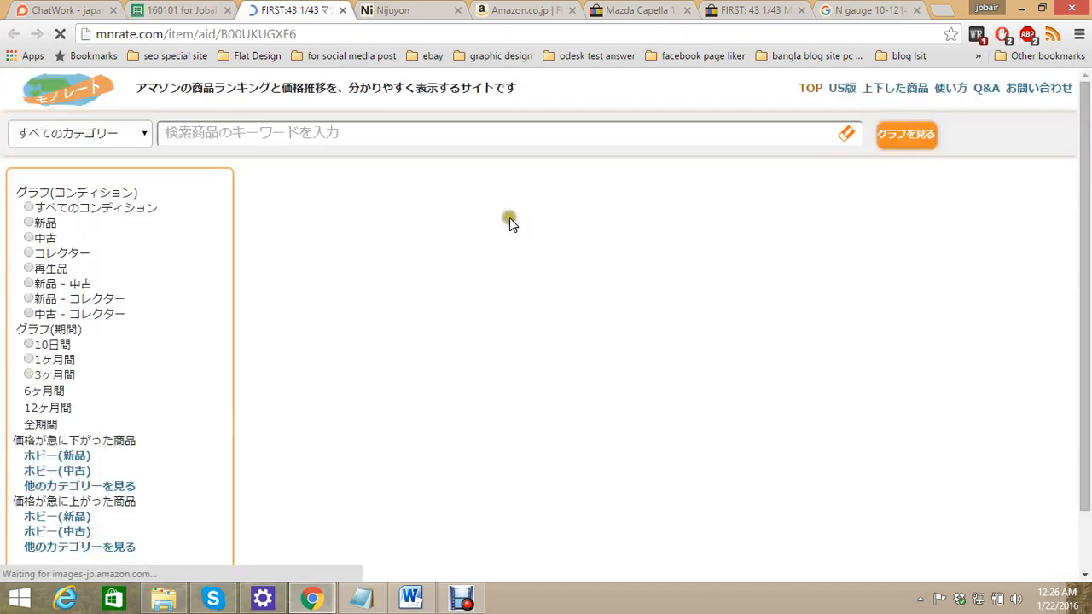
{"action": "left_click", "coordinate": [655, 264]}
{"action": "left_click_drag", "start_coordinate": [655, 264], "coordinate": [764, 268]}
{"action": "left_click", "coordinate": [393, 10]}
{"action": "left_click", "coordinate": [261, 347]}
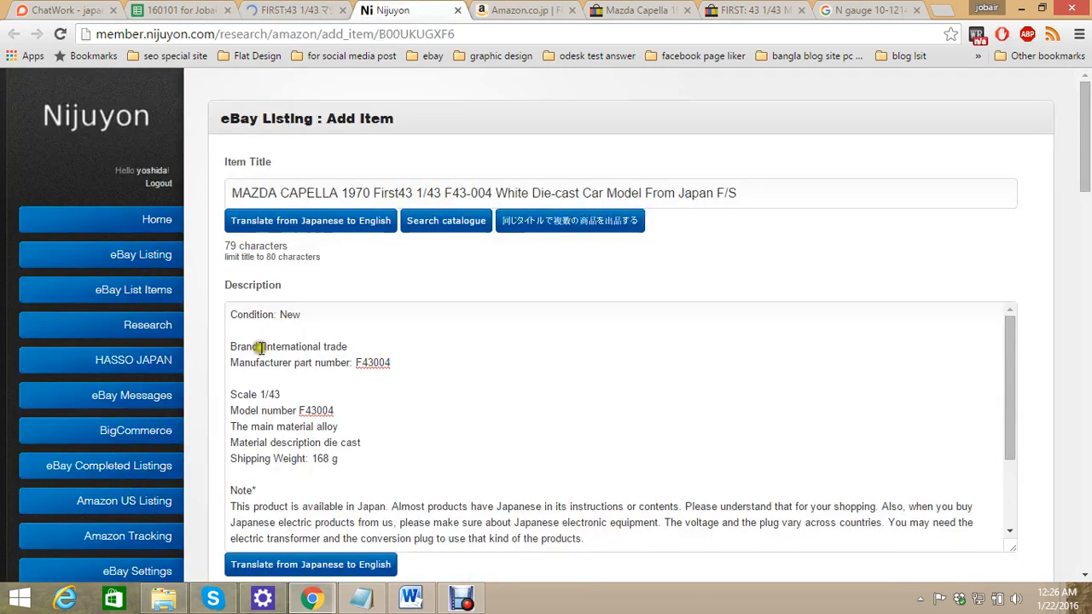
{"action": "left_click", "coordinate": [240, 383]}
{"action": "key", "text": "ctrl+v"}
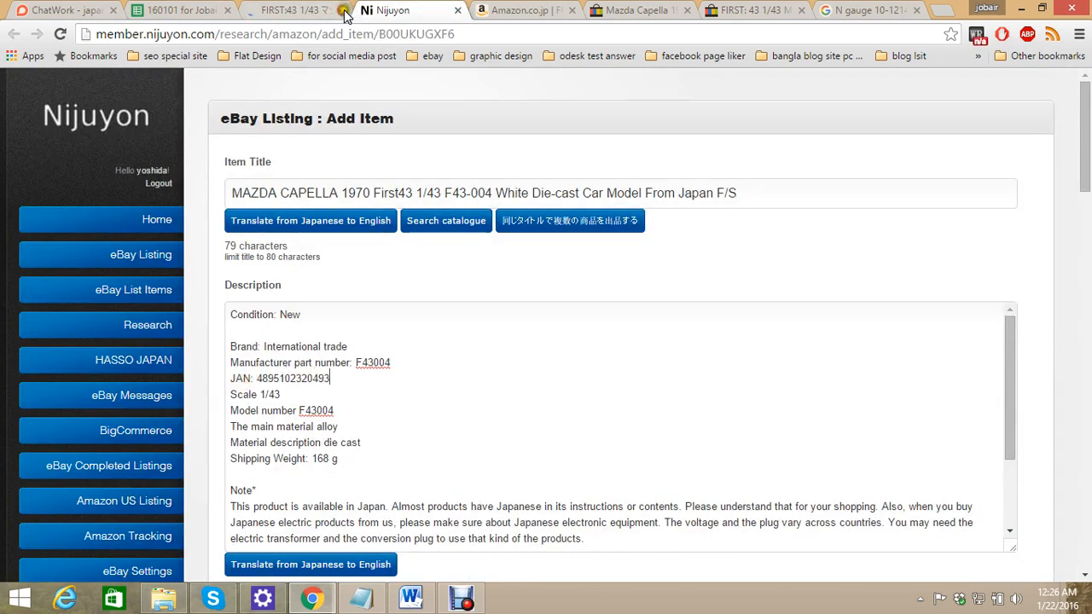
{"action": "left_click", "coordinate": [343, 10]}
Check the category of the similar eBay listing and set the Nijuyon main category to Toys & Hobbies
{"action": "scroll", "coordinate": [413, 354], "scroll_direction": "down", "scroll_amount": 5}
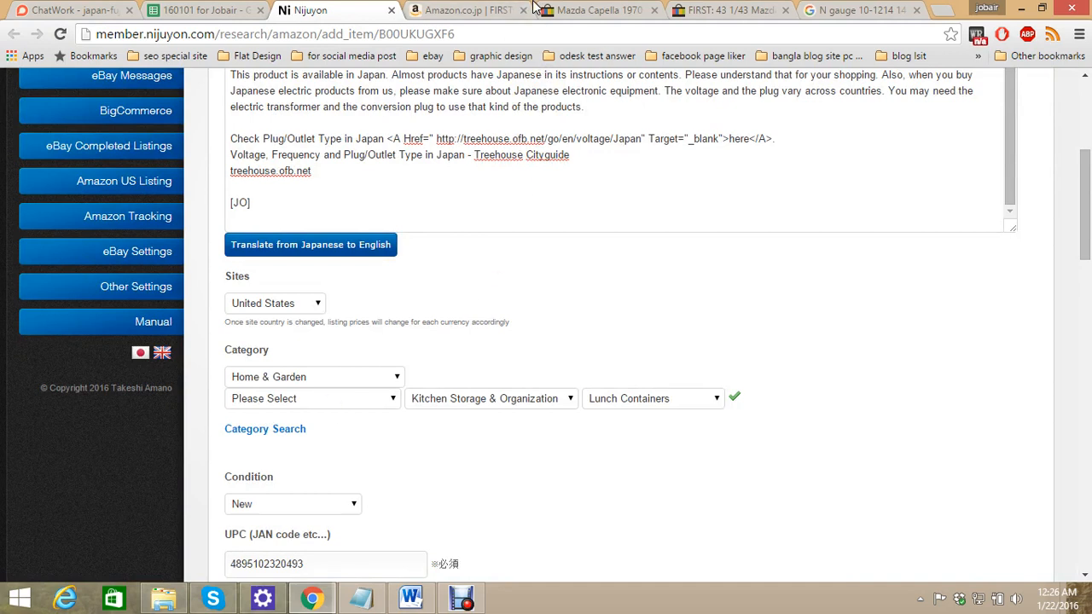
{"action": "left_click", "coordinate": [597, 11]}
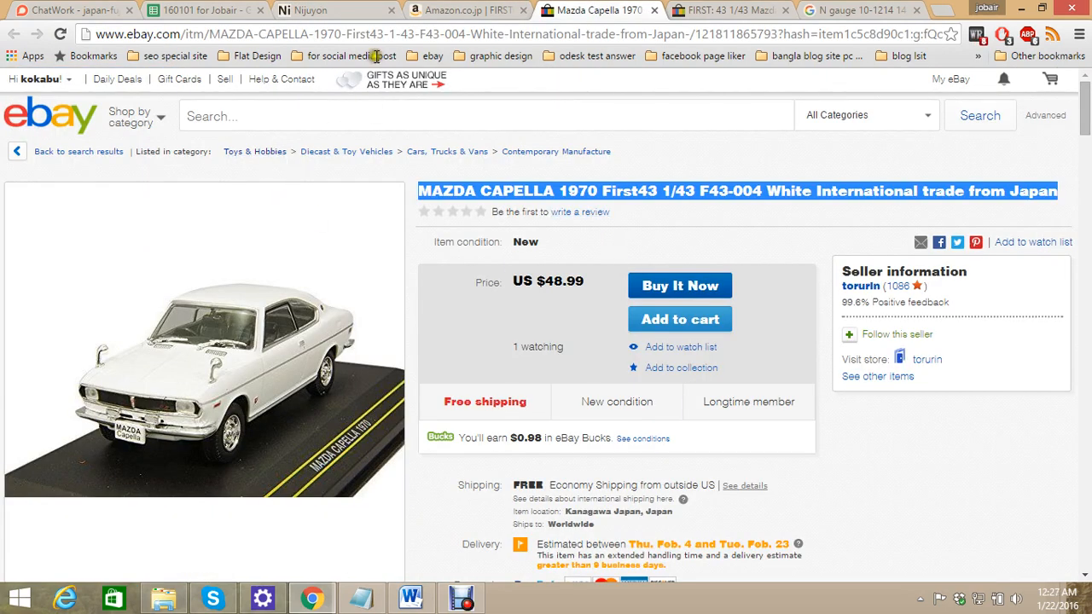
{"action": "left_click", "coordinate": [305, 10]}
{"action": "left_click", "coordinate": [337, 380]}
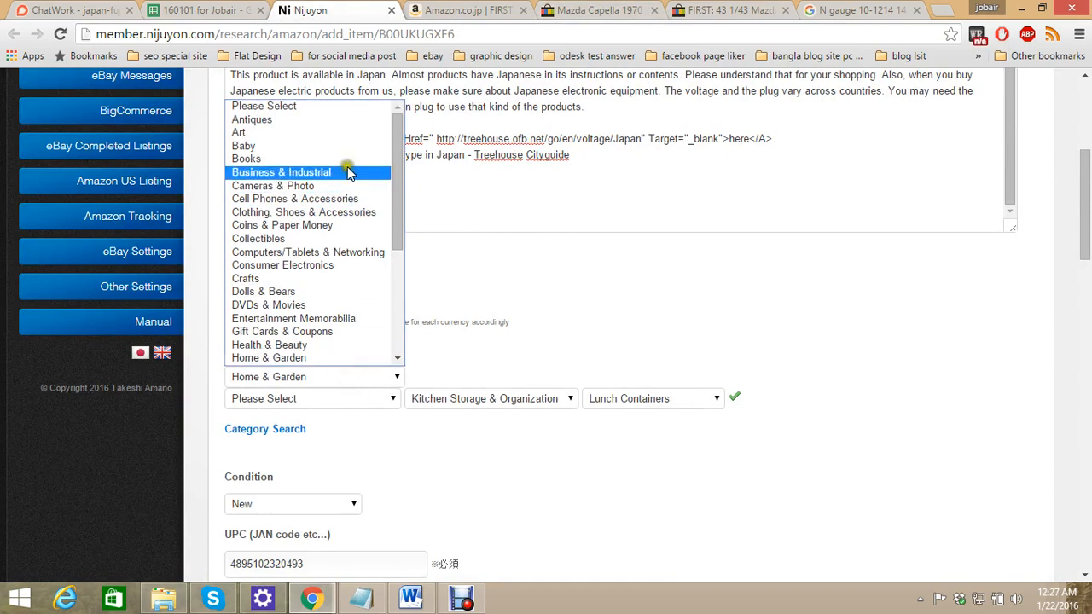
{"action": "scroll", "coordinate": [354, 230], "scroll_direction": "down", "scroll_amount": 5}
{"action": "left_click", "coordinate": [281, 317]}
Review the description and set the subcategories to Diecast & Toy Vehicles and Cars, Trucks & Vans
{"action": "scroll", "coordinate": [710, 327], "scroll_direction": "up", "scroll_amount": 6}
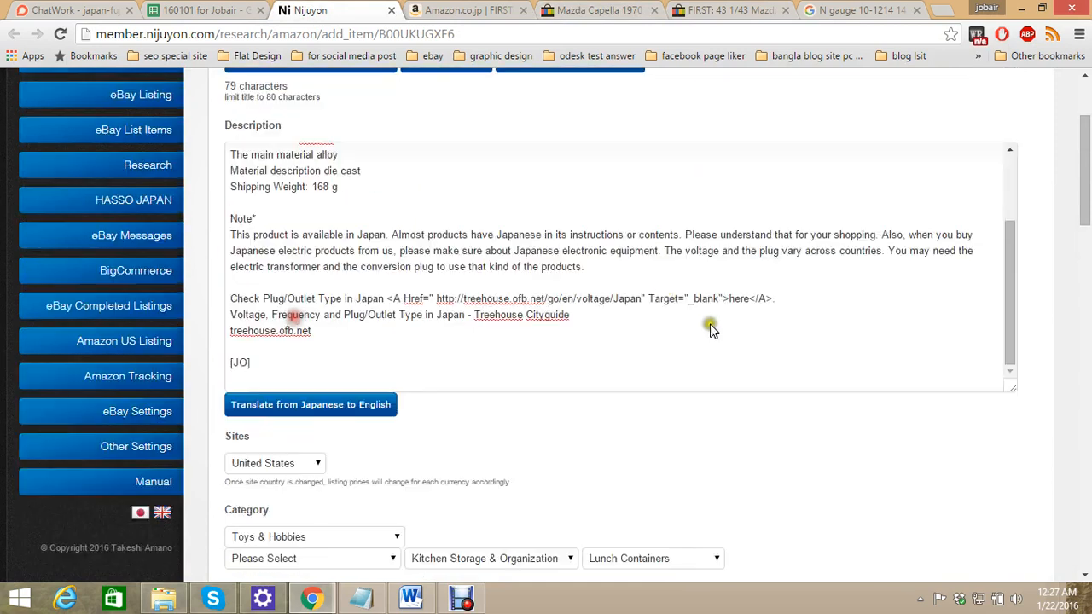
{"action": "scroll", "coordinate": [419, 278], "scroll_direction": "down", "scroll_amount": 2}
{"action": "scroll", "coordinate": [381, 346], "scroll_direction": "up", "scroll_amount": 2}
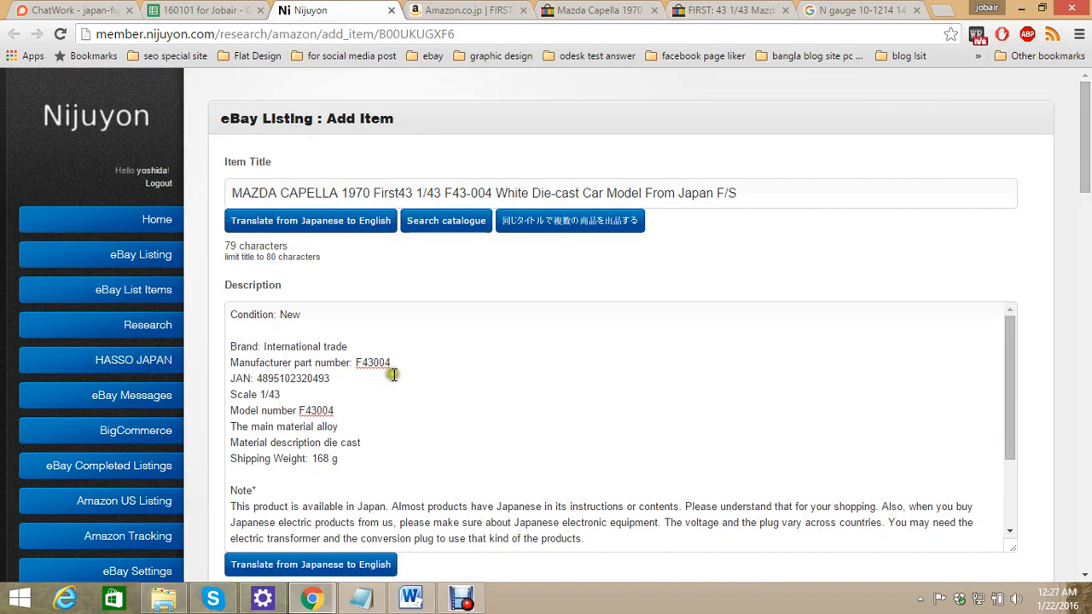
{"action": "scroll", "coordinate": [256, 452], "scroll_direction": "down", "scroll_amount": 6}
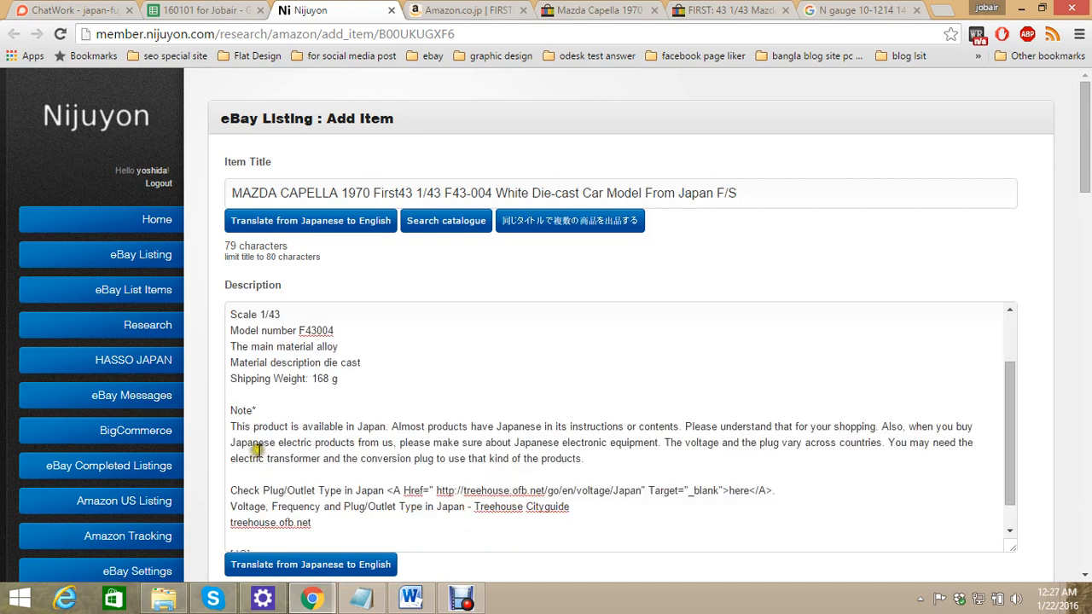
{"action": "scroll", "coordinate": [390, 200], "scroll_direction": "up", "scroll_amount": 3}
{"action": "scroll", "coordinate": [429, 281], "scroll_direction": "down", "scroll_amount": 6}
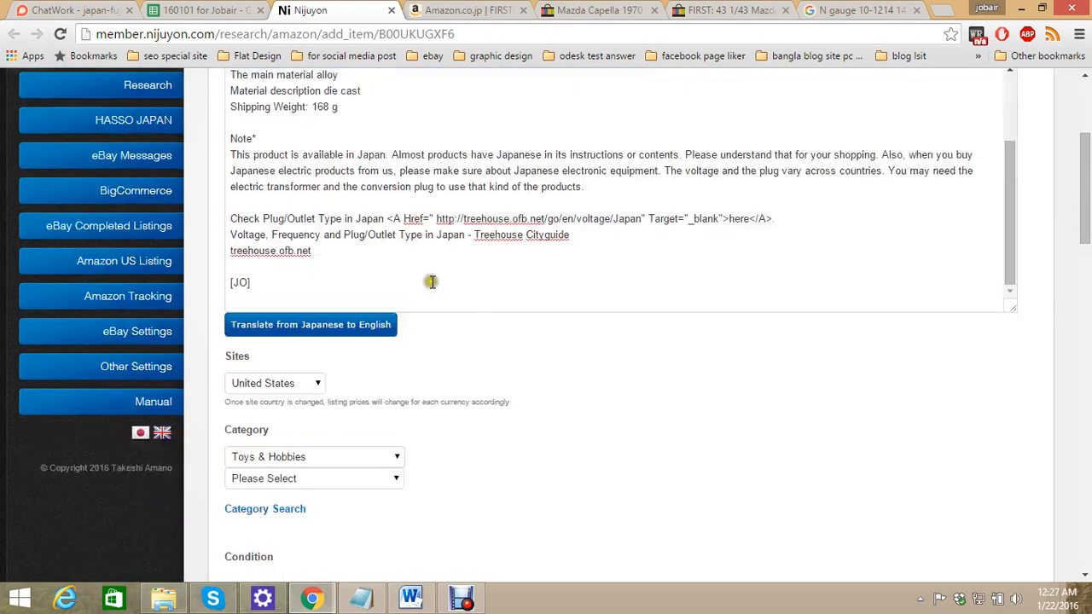
{"action": "left_click", "coordinate": [352, 321]}
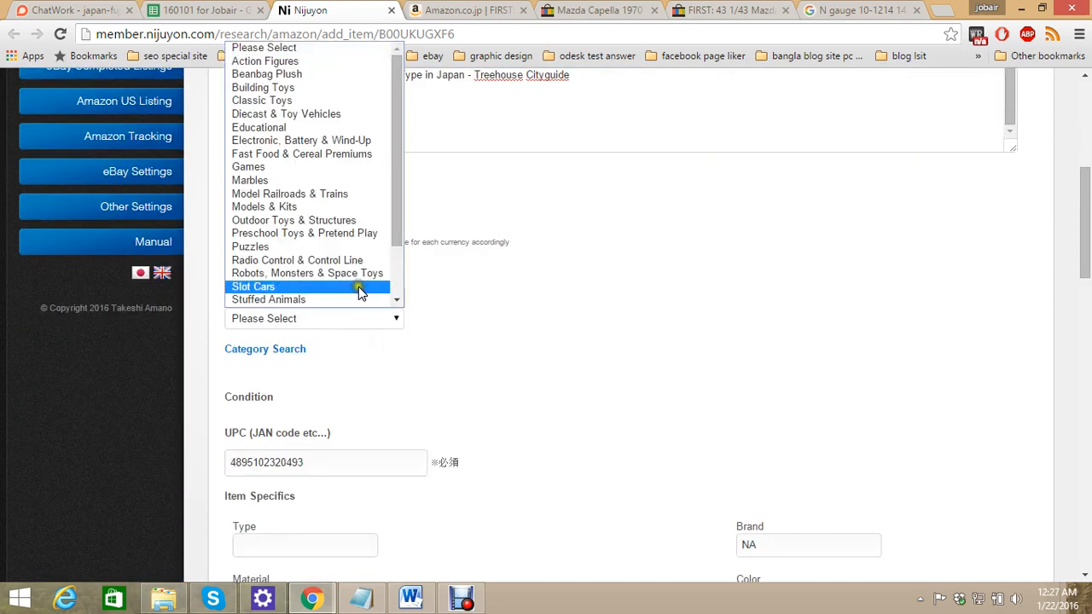
{"action": "left_click", "coordinate": [331, 113]}
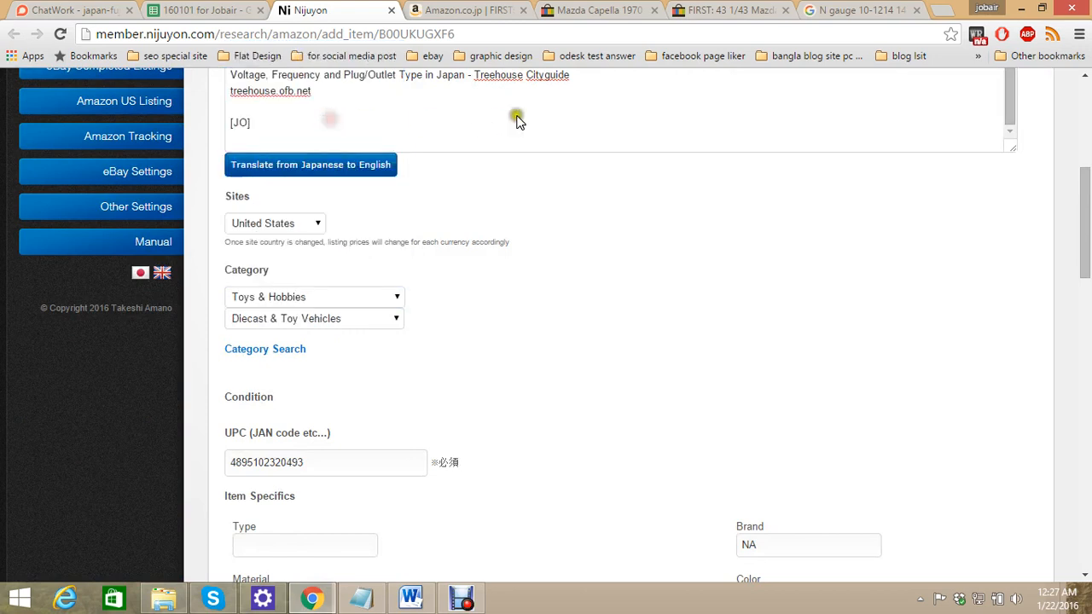
{"action": "left_click", "coordinate": [508, 316]}
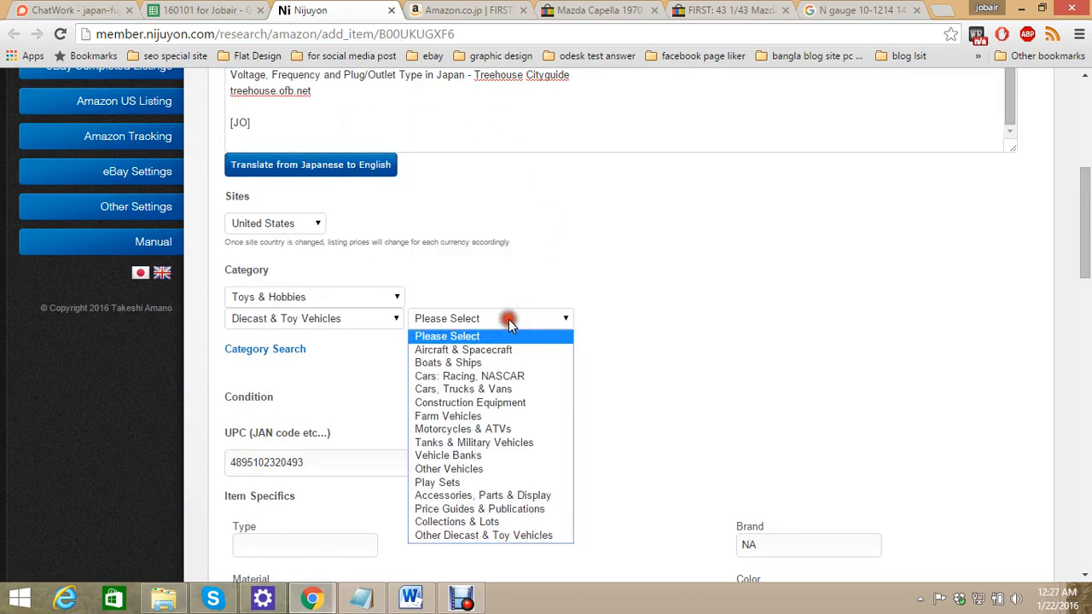
{"action": "left_click", "coordinate": [516, 389]}
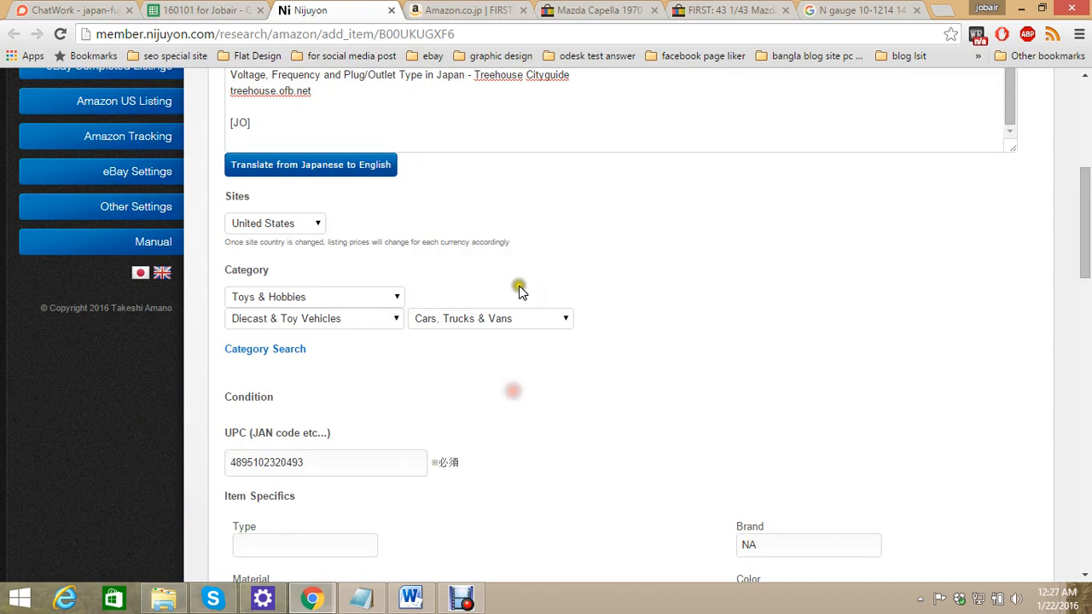
Set the last subcategory to Vintage Manufacture and check it against the Amazon product page and the similar eBay listing
{"action": "left_click", "coordinate": [608, 318]}
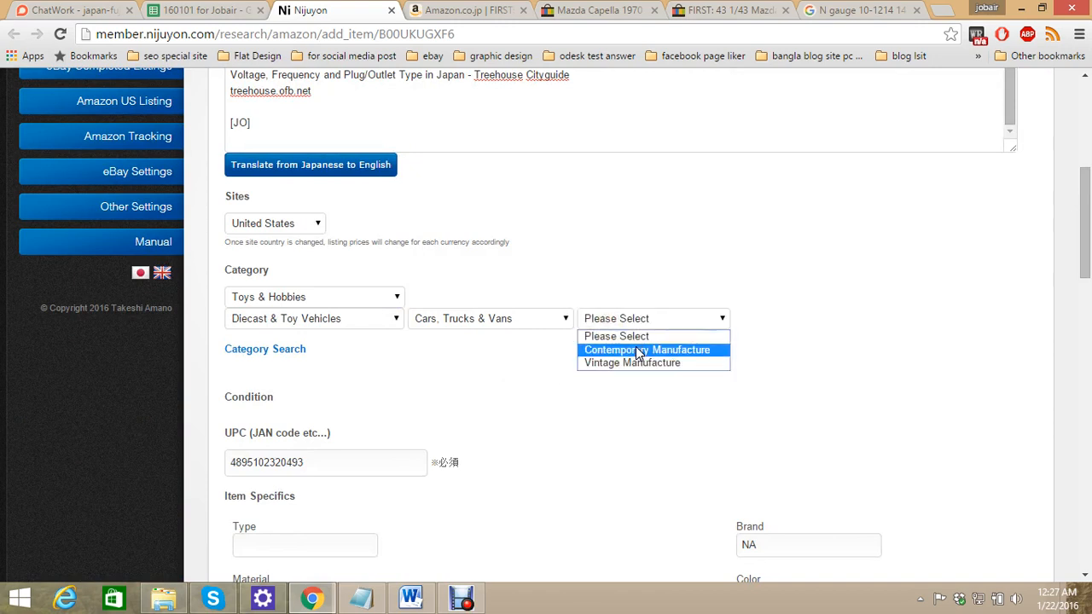
{"action": "left_click", "coordinate": [648, 363]}
{"action": "left_click", "coordinate": [478, 9]}
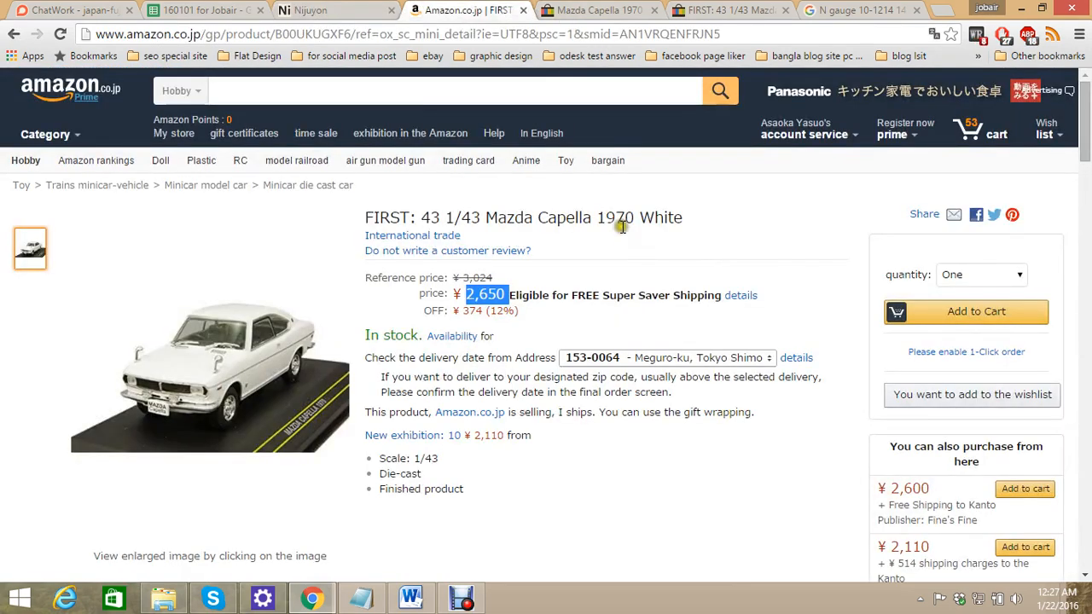
{"action": "left_click", "coordinate": [318, 7]}
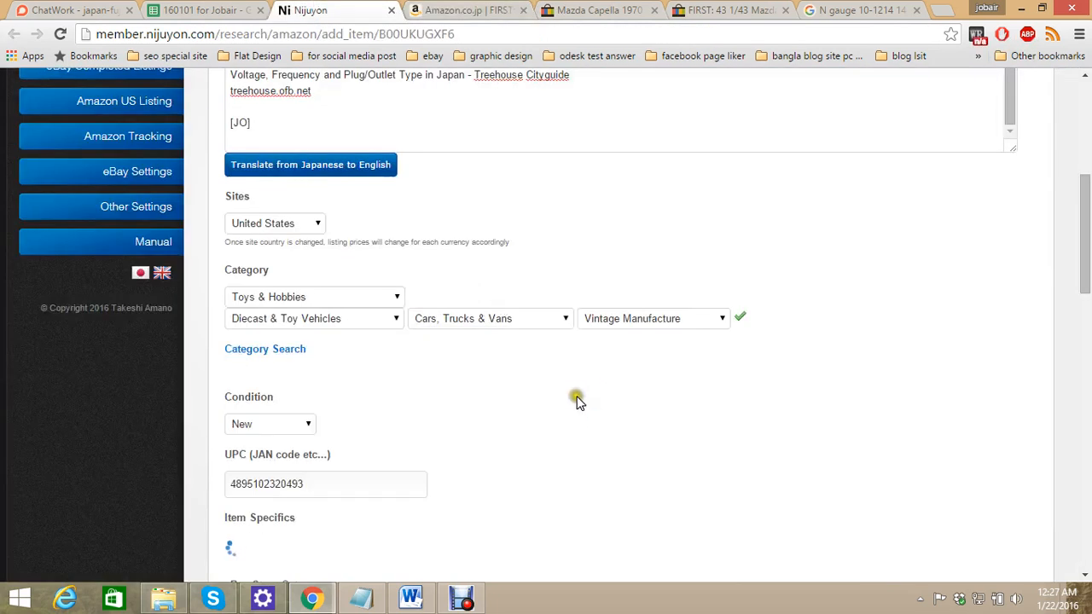
{"action": "scroll", "coordinate": [581, 389], "scroll_direction": "down", "scroll_amount": 2}
{"action": "left_click", "coordinate": [598, 8]}
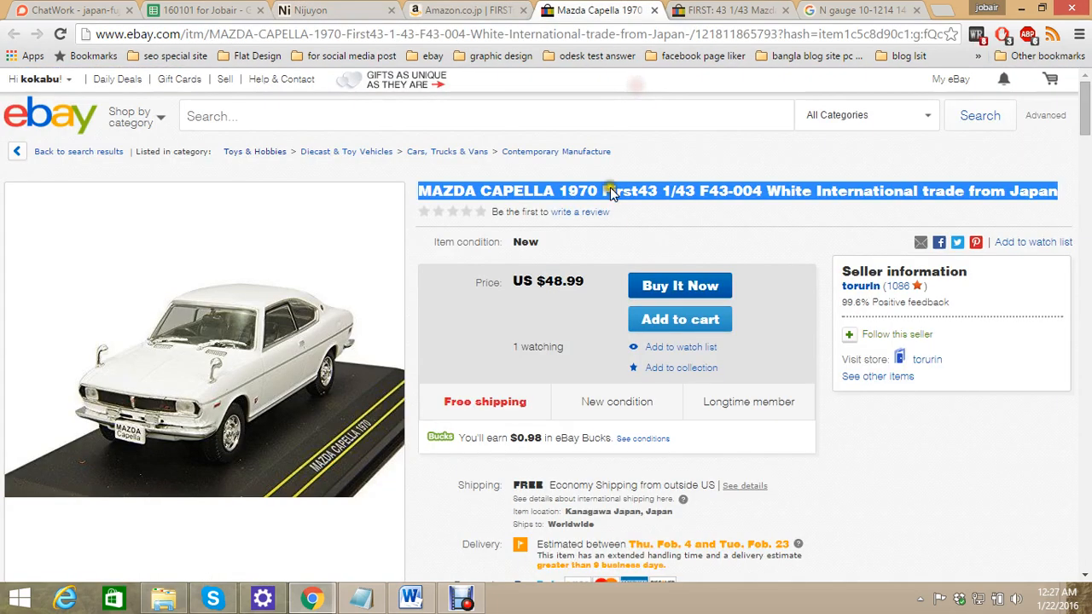
{"action": "left_click", "coordinate": [314, 10]}
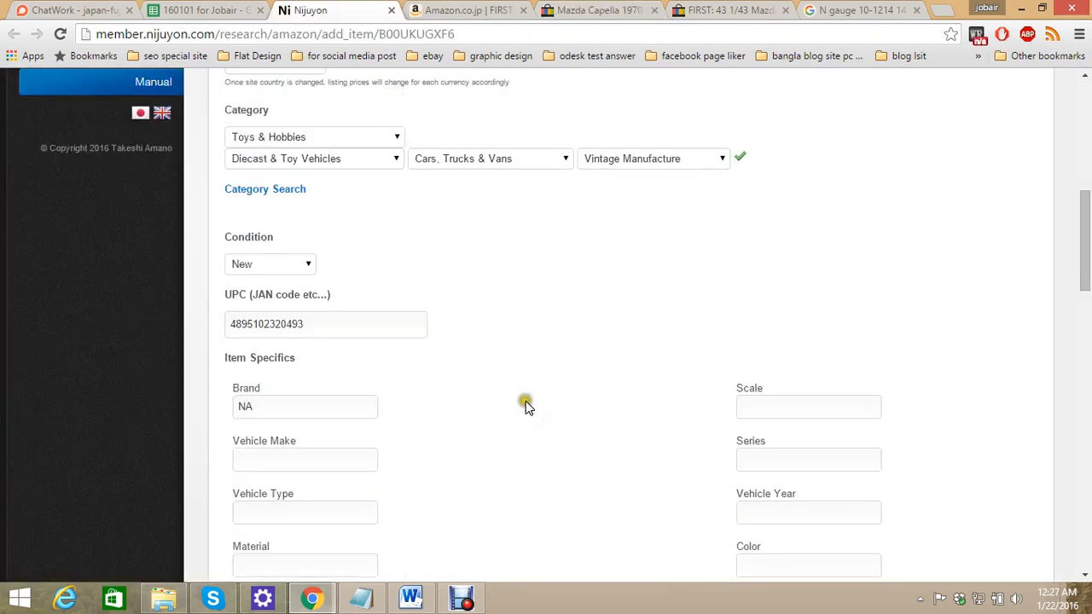
Replace the Brand item specific with "International trade", copied from the Amazon product page
{"action": "scroll", "coordinate": [522, 398], "scroll_direction": "down", "scroll_amount": 1}
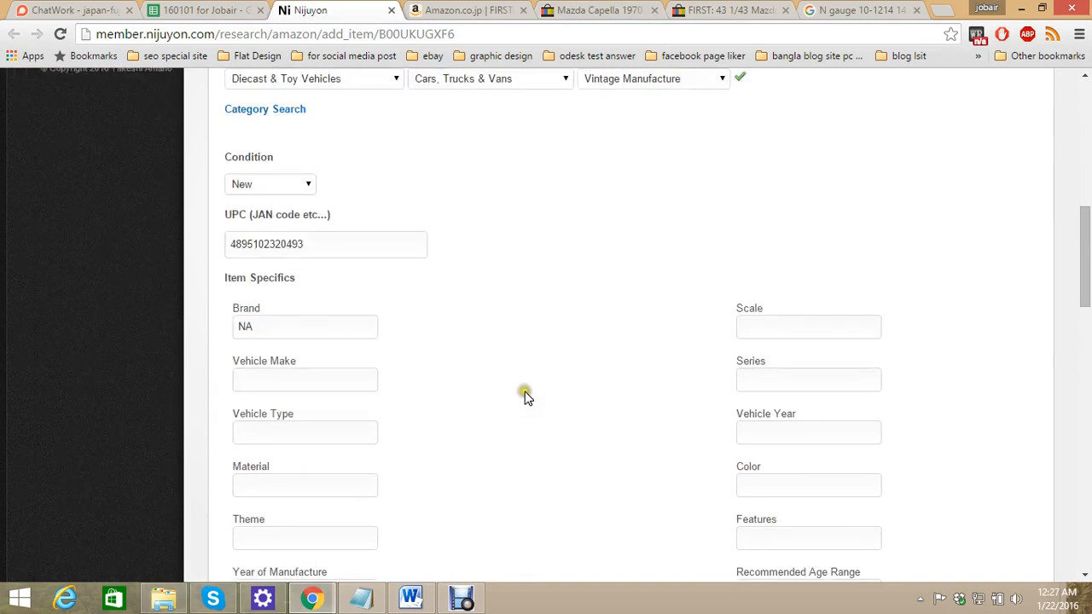
{"action": "left_click", "coordinate": [450, 9]}
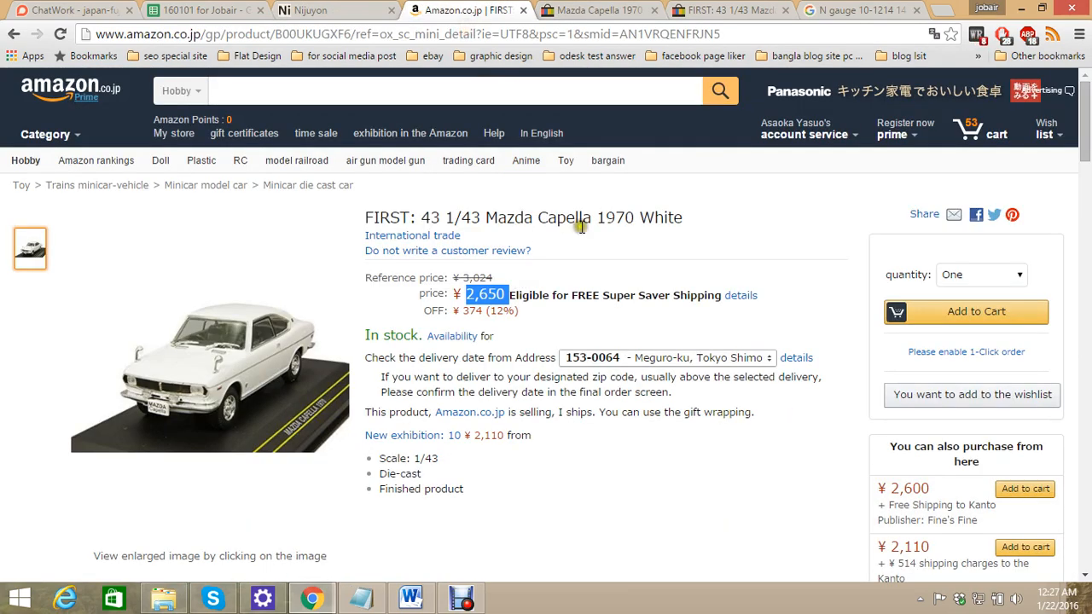
{"action": "left_click_drag", "start_coordinate": [468, 235], "coordinate": [362, 236]}
{"action": "key", "text": "ctrl+c"}
{"action": "left_click", "coordinate": [306, 10]}
{"action": "double_click", "coordinate": [273, 334]}
{"action": "key", "text": "ctrl+v"}
Copy "Mazda" from the Amazon product title into the Vehicle Make item specific
{"action": "left_click", "coordinate": [461, 9]}
{"action": "double_click", "coordinate": [515, 209]}
{"action": "key", "text": "ctrl+c"}
{"action": "left_click", "coordinate": [306, 11]}
{"action": "left_click", "coordinate": [291, 380]}
{"action": "key", "text": "ctrl+v"}
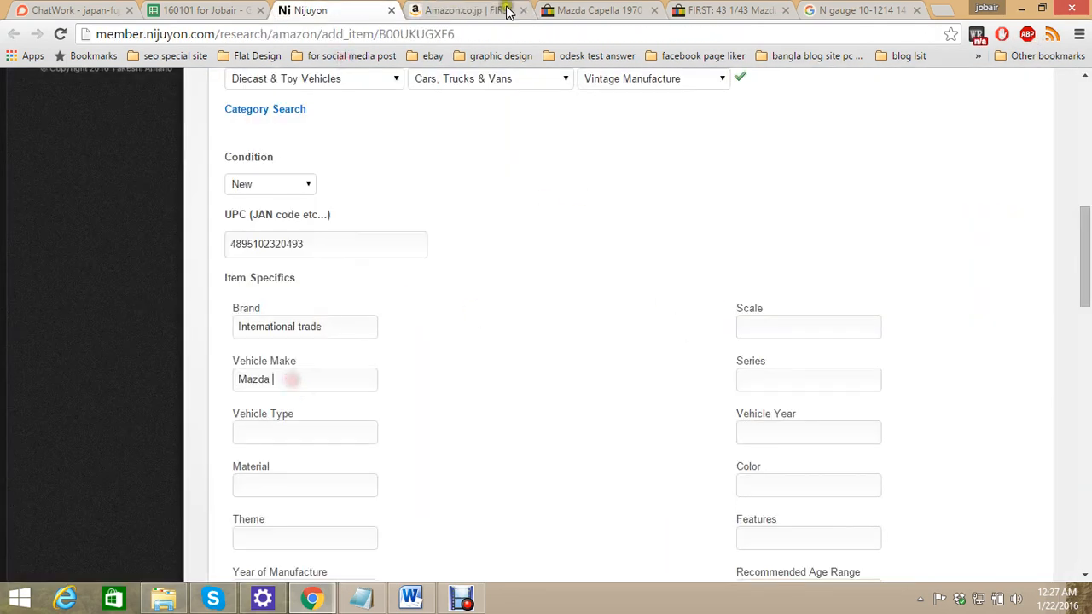
Set the Scale item specific to 1/43, taken from the Amazon product title
{"action": "left_click", "coordinate": [460, 9]}
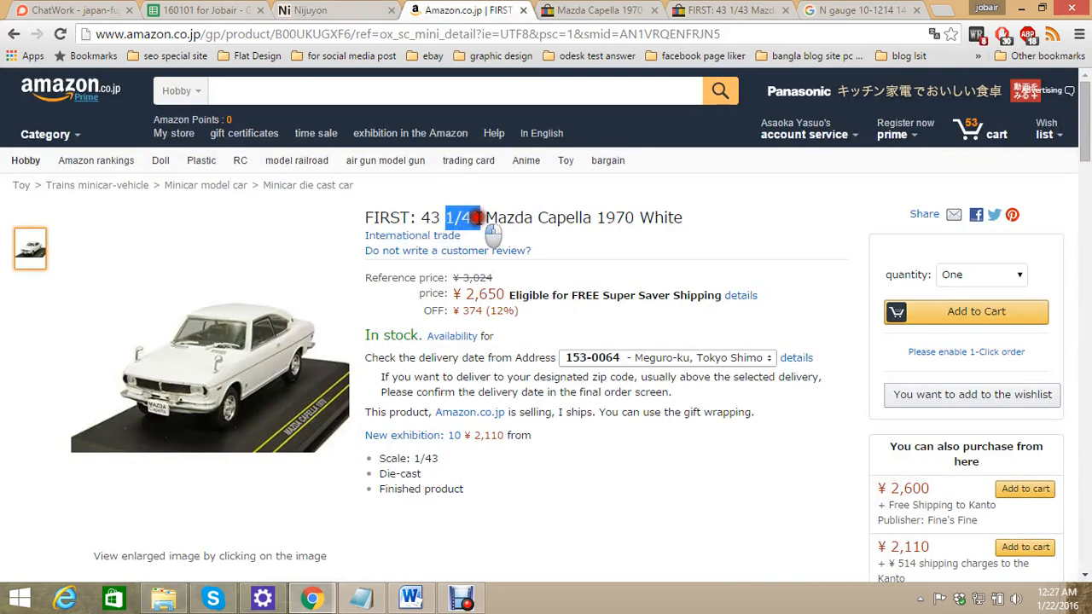
{"action": "left_click", "coordinate": [366, 10]}
{"action": "left_click", "coordinate": [770, 327]}
{"action": "type", "text": "1/43"}
Copy "Capella" from the Amazon product title into the Series item specific
{"action": "scroll", "coordinate": [622, 333], "scroll_direction": "down", "scroll_amount": 2}
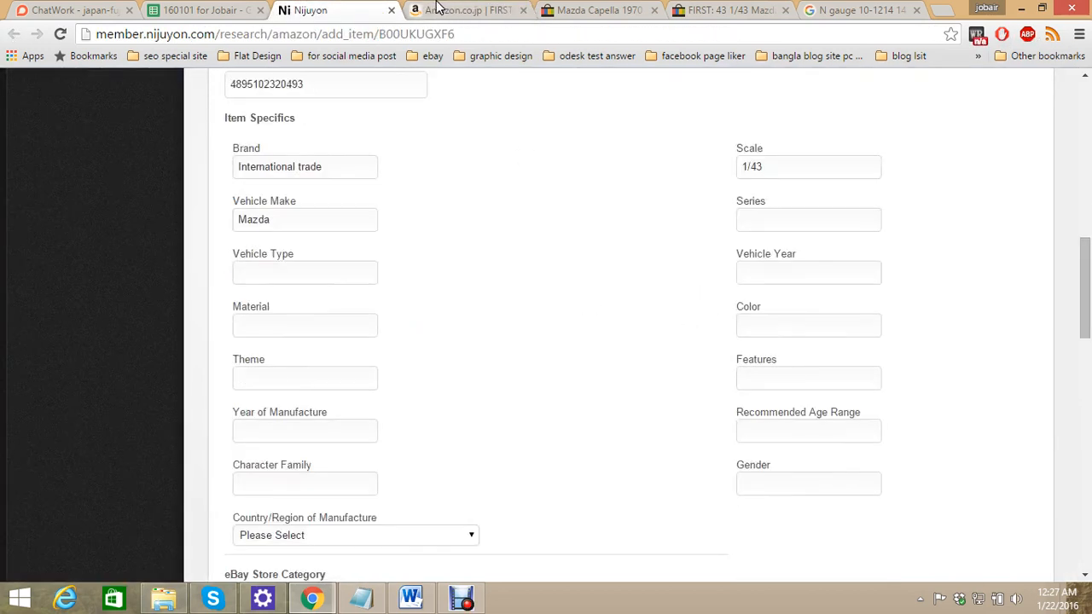
{"action": "left_click", "coordinate": [461, 10]}
{"action": "double_click", "coordinate": [547, 218]}
{"action": "left_click", "coordinate": [353, 8]}
{"action": "left_click", "coordinate": [752, 227]}
Copy "1970" from the Amazon product title into the Vehicle Year item specific
{"action": "left_click", "coordinate": [512, 10]}
{"action": "double_click", "coordinate": [614, 217]}
{"action": "left_click", "coordinate": [328, 10]}
{"action": "scroll", "coordinate": [273, 292], "scroll_direction": "down", "scroll_amount": 1}
{"action": "scroll", "coordinate": [273, 292], "scroll_direction": "up", "scroll_amount": 1}
{"action": "left_click", "coordinate": [747, 275]}
{"action": "key", "text": "ctrl+v"}
Copy "White" from the Amazon product title into the Color item specific
{"action": "left_click", "coordinate": [484, 11]}
{"action": "double_click", "coordinate": [661, 218]}
{"action": "left_click", "coordinate": [358, 9]}
{"action": "left_click", "coordinate": [742, 329]}
{"action": "key", "text": "ctrl+v"}
{"action": "left_click", "coordinate": [482, 358]}
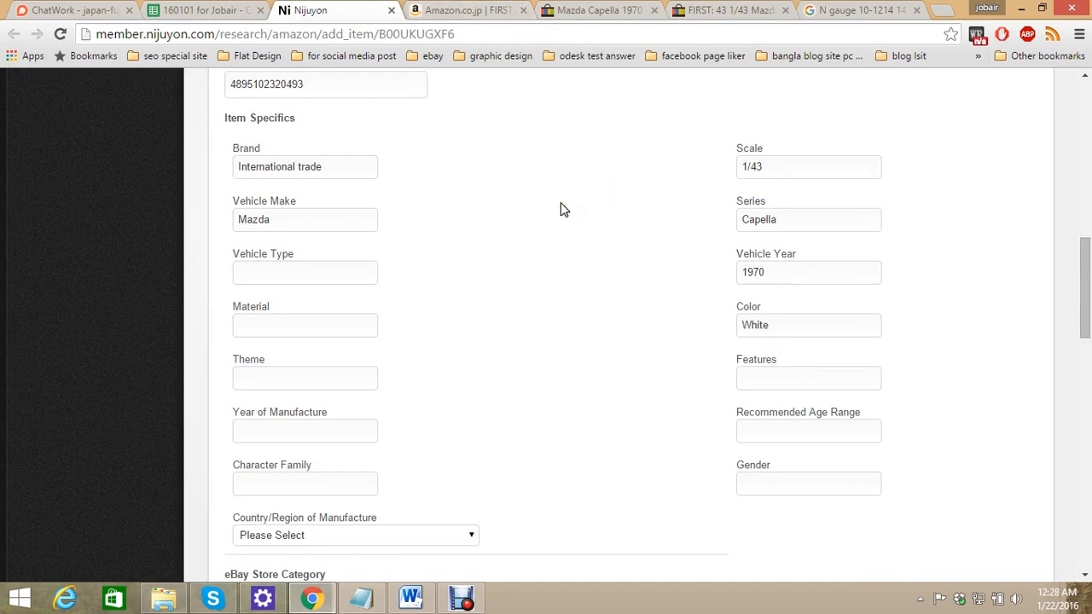
Copy "Die-cast" from the Amazon feature list into the Material item specific
{"action": "left_click", "coordinate": [450, 8]}
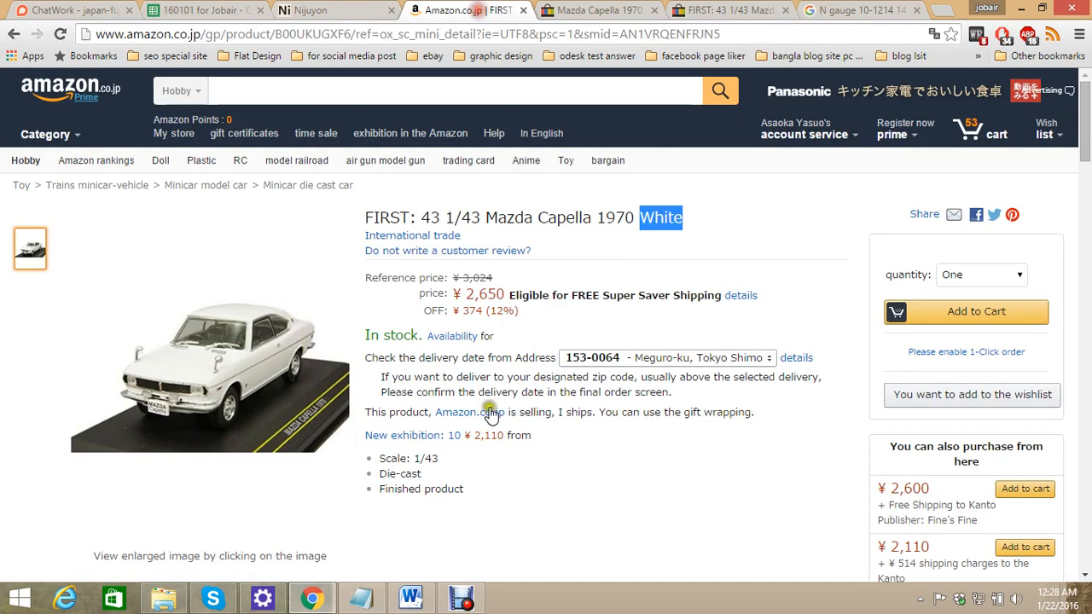
{"action": "left_click", "coordinate": [373, 476]}
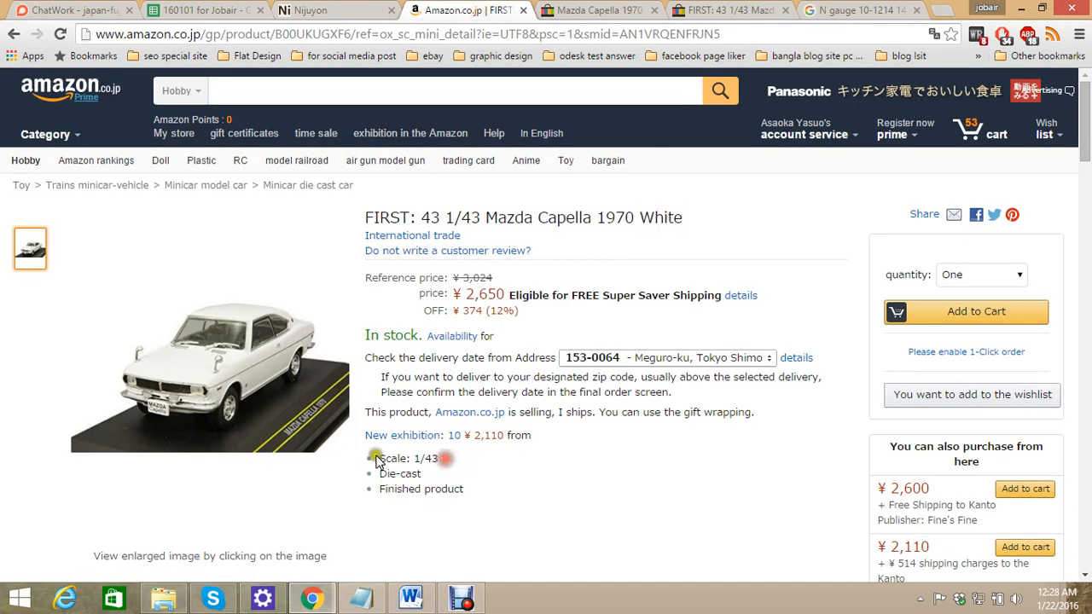
{"action": "left_click_drag", "start_coordinate": [459, 470], "coordinate": [451, 470]}
{"action": "left_click_drag", "start_coordinate": [380, 471], "coordinate": [422, 474]}
{"action": "left_click", "coordinate": [381, 474]}
{"action": "left_click", "coordinate": [381, 474]}
{"action": "left_click", "coordinate": [369, 8]}
{"action": "left_click", "coordinate": [266, 324]}
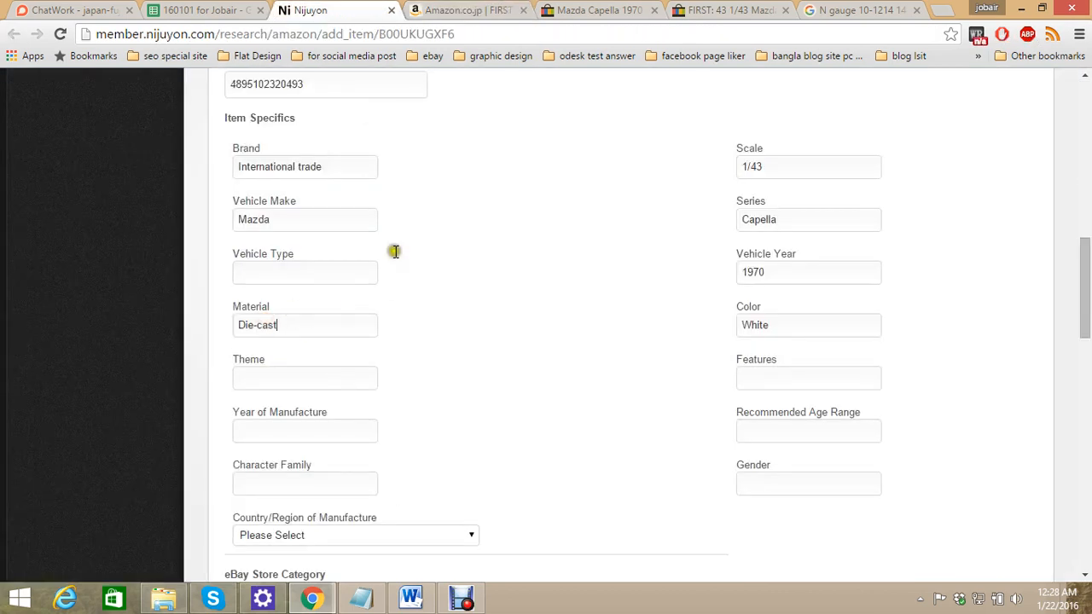
Add "alloy" from the Amazon product details to the Material item specific, making it "Die-cast, alloy"
{"action": "key", "text": "ctrl+Tab"}
{"action": "scroll", "coordinate": [458, 338], "scroll_direction": "down", "scroll_amount": 5}
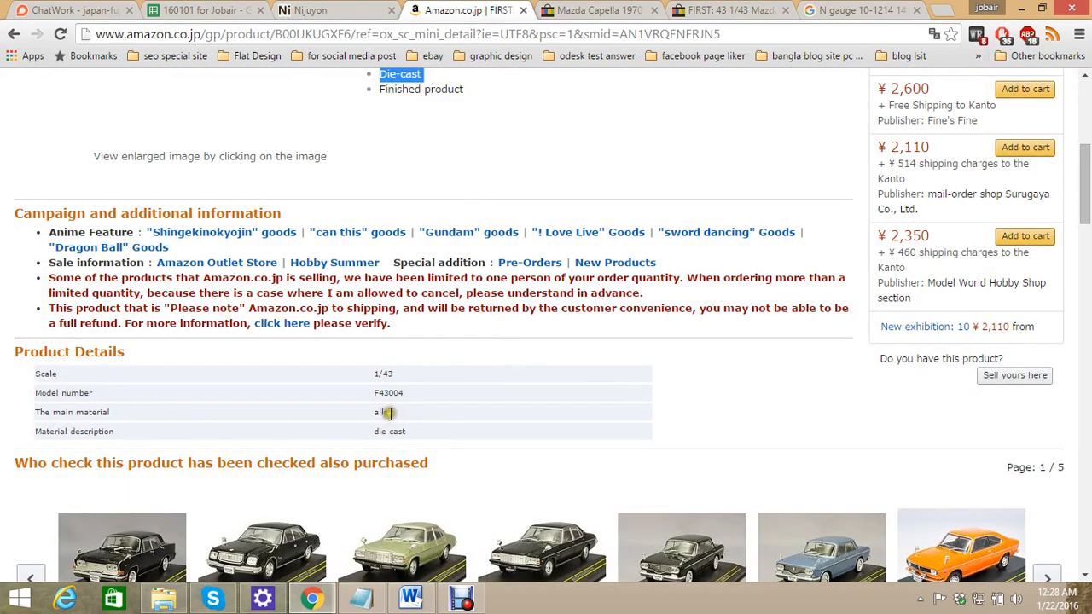
{"action": "left_click", "coordinate": [358, 10]}
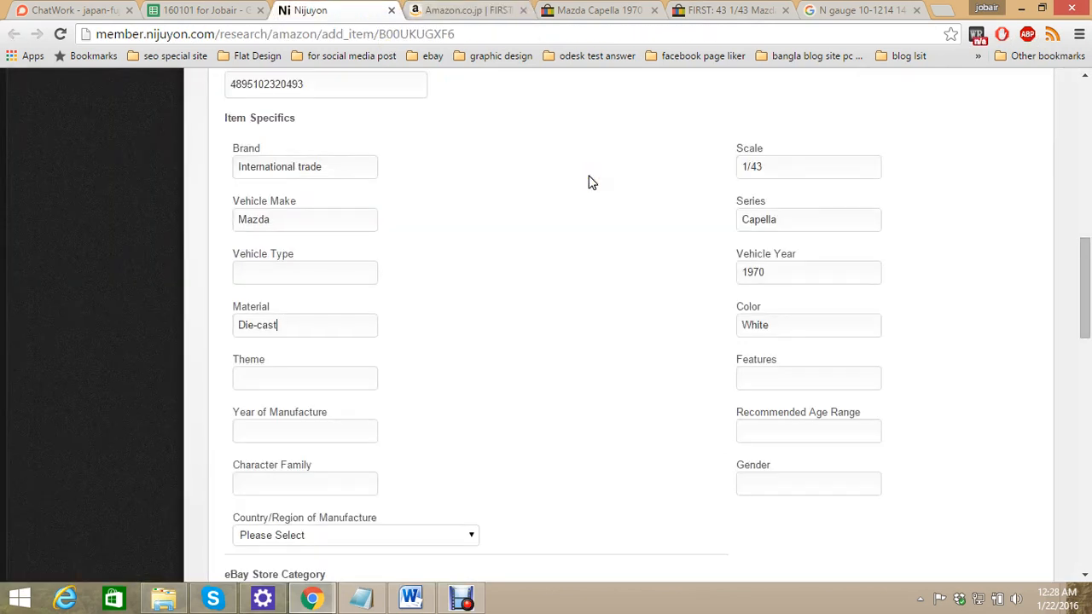
Check the Amazon product page for the vehicle type and set the Vehicle Type item specific to "Car"
{"action": "left_click", "coordinate": [342, 275]}
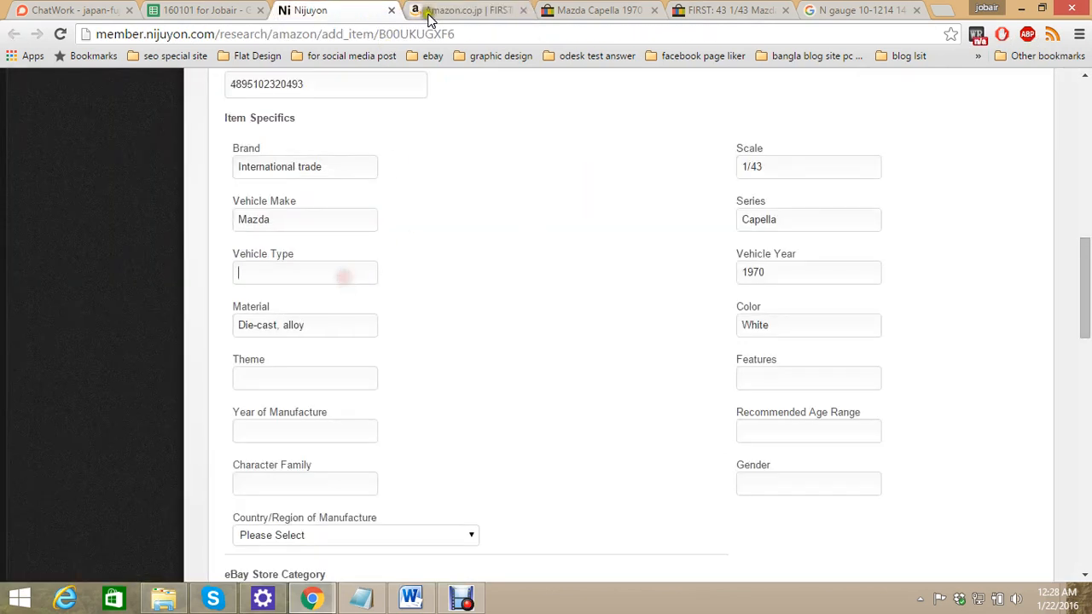
{"action": "left_click", "coordinate": [427, 9]}
{"action": "scroll", "coordinate": [589, 282], "scroll_direction": "up", "scroll_amount": 5}
{"action": "left_click", "coordinate": [358, 12]}
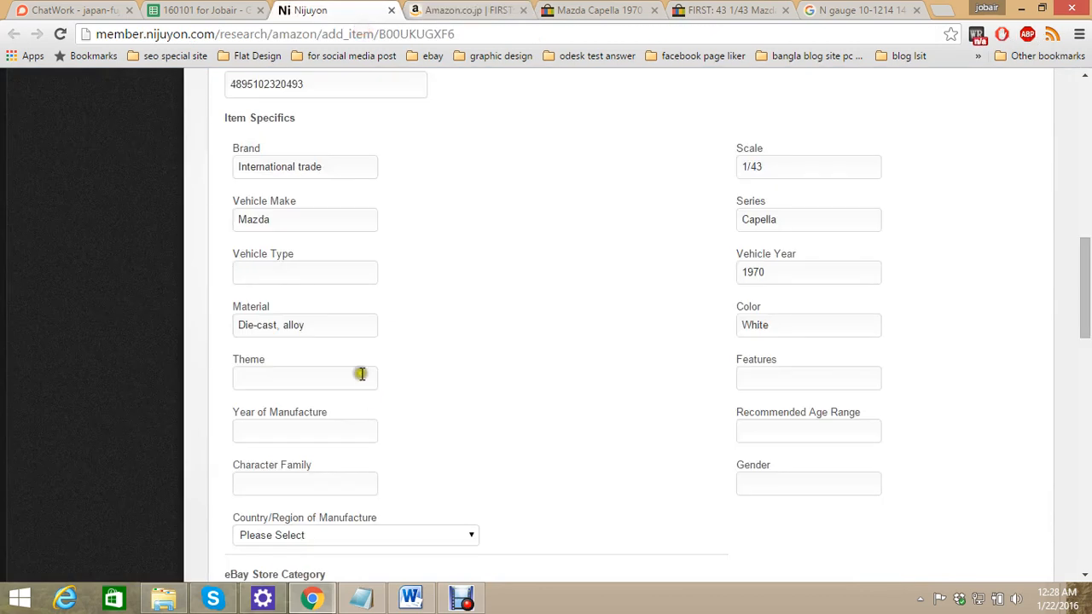
{"action": "scroll", "coordinate": [542, 354], "scroll_direction": "down", "scroll_amount": 1}
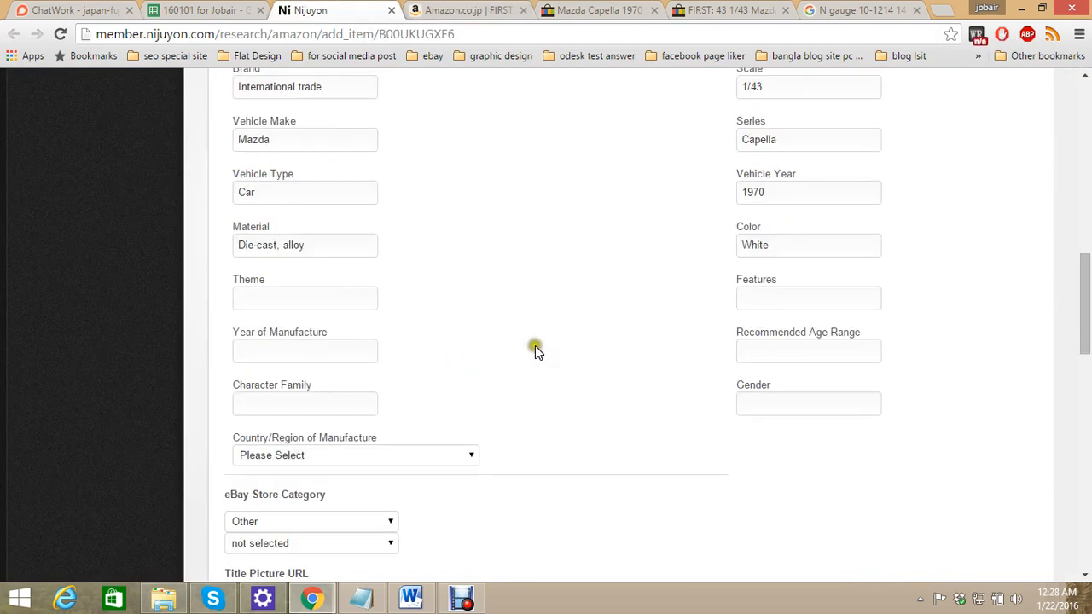
Copy the year 2015 from Amazon's handling start date into the Year of Manufacture item specific
{"action": "key", "text": "ctrl+Tab"}
{"action": "scroll", "coordinate": [568, 341], "scroll_direction": "down", "scroll_amount": 1}
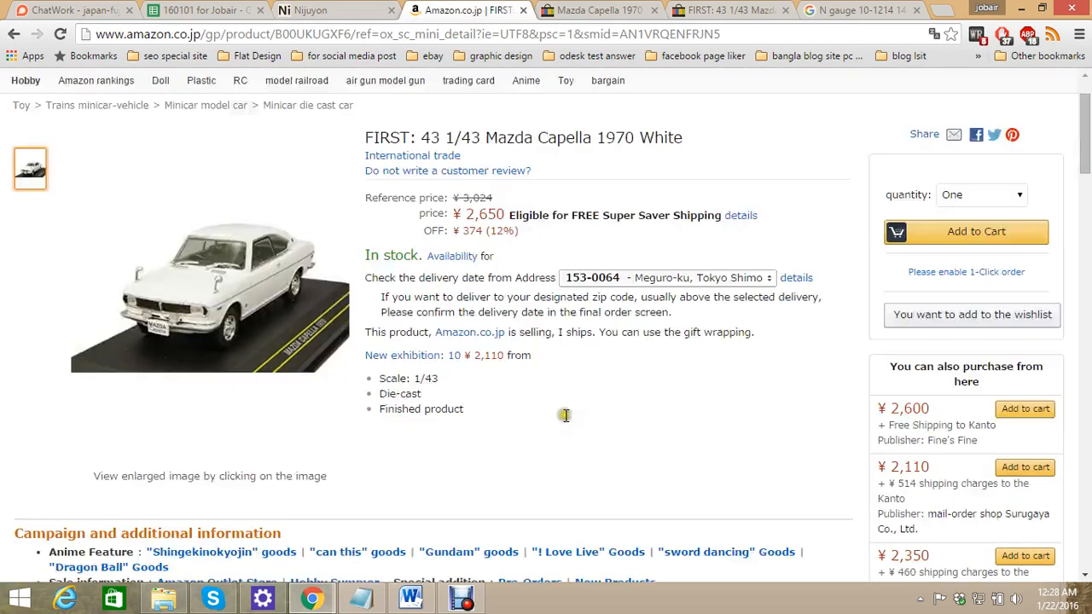
{"action": "scroll", "coordinate": [414, 452], "scroll_direction": "down", "scroll_amount": 5}
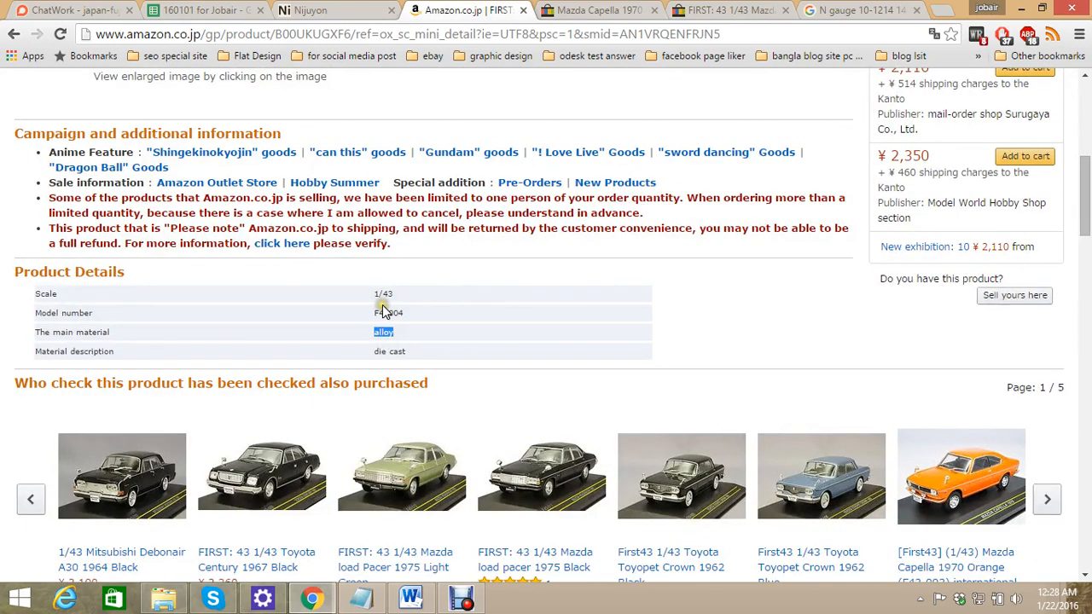
{"action": "scroll", "coordinate": [427, 350], "scroll_direction": "down", "scroll_amount": 9}
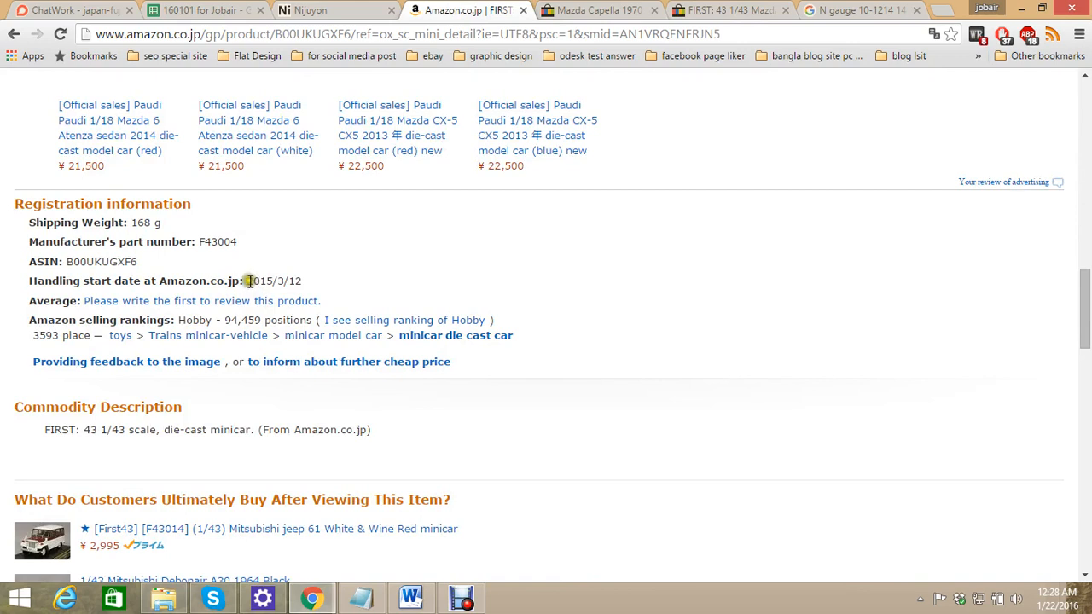
{"action": "double_click", "coordinate": [256, 280]}
{"action": "left_click", "coordinate": [324, 10]}
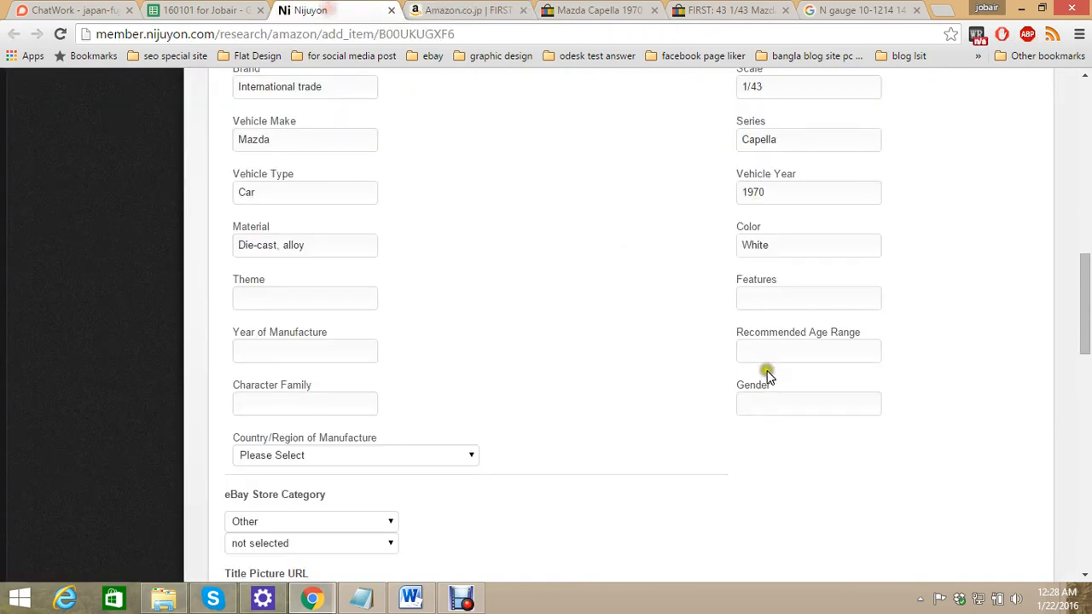
{"action": "left_click", "coordinate": [299, 350]}
Review the listing's category, condition, UPC and filled-in item specifics
{"action": "scroll", "coordinate": [648, 307], "scroll_direction": "up", "scroll_amount": 3}
{"action": "scroll", "coordinate": [657, 312], "scroll_direction": "down", "scroll_amount": 4}
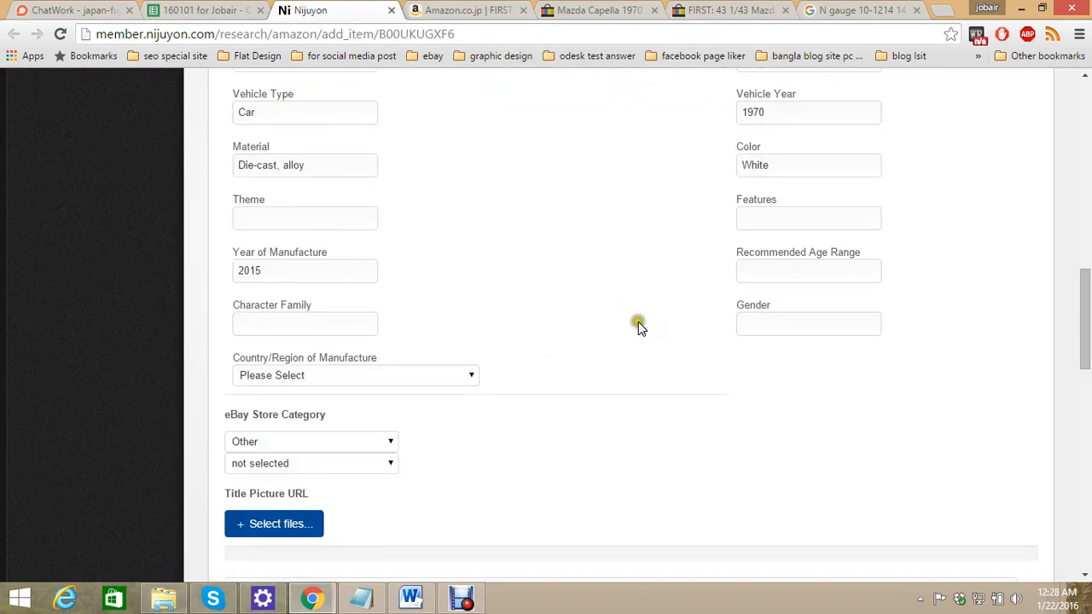
{"action": "scroll", "coordinate": [529, 350], "scroll_direction": "up", "scroll_amount": 4}
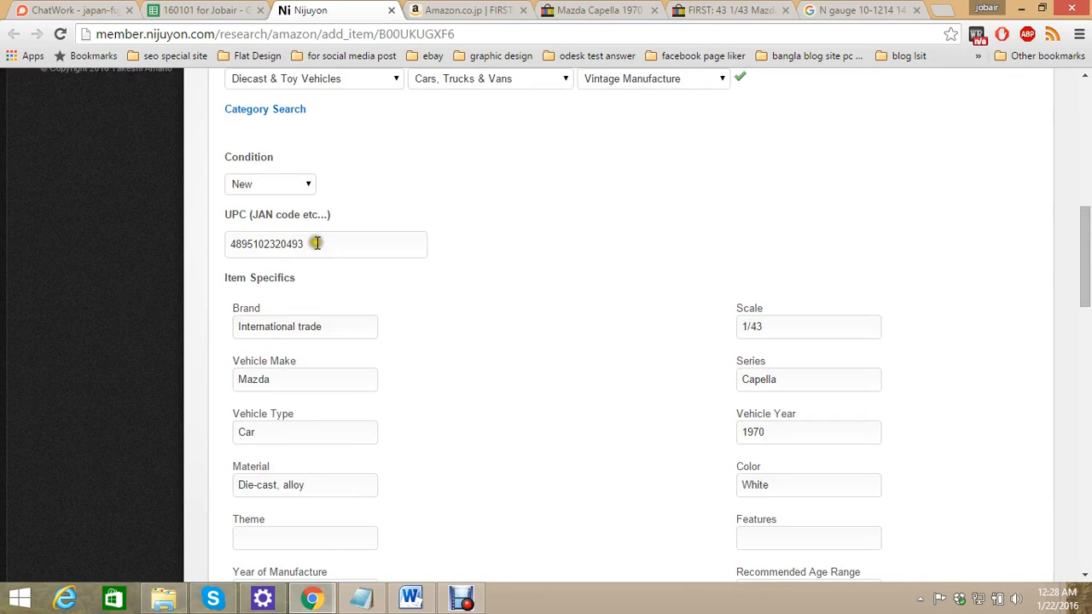
{"action": "scroll", "coordinate": [495, 251], "scroll_direction": "up", "scroll_amount": 1}
{"action": "scroll", "coordinate": [380, 267], "scroll_direction": "up", "scroll_amount": 4}
{"action": "scroll", "coordinate": [337, 172], "scroll_direction": "down", "scroll_amount": 4}
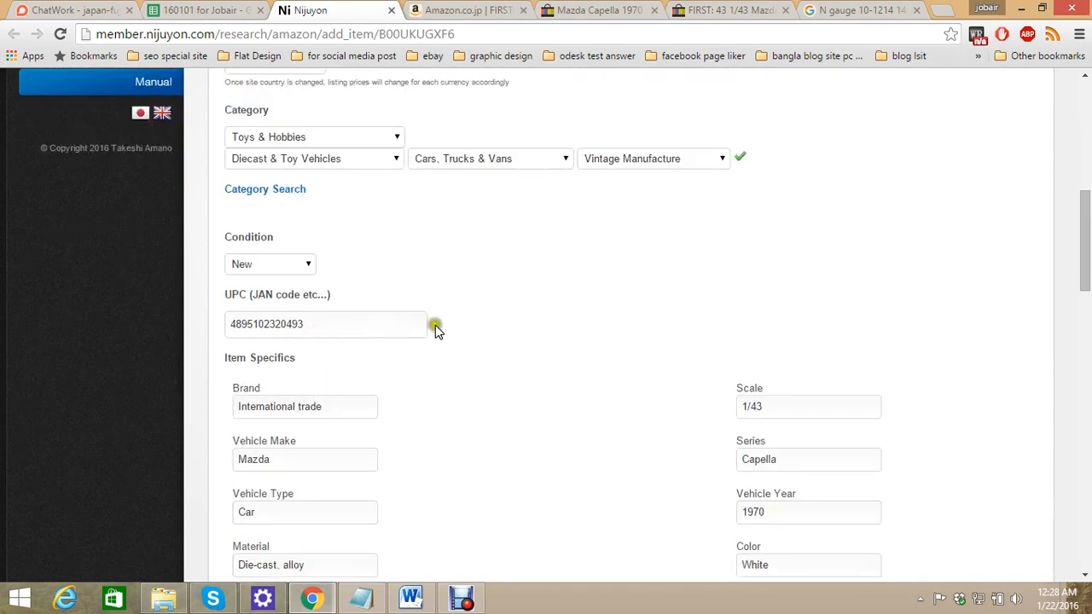
{"action": "left_click", "coordinate": [522, 384]}
Set the eBay store category to Toys and check the category of the matching Mazda Capella listing on eBay
{"action": "scroll", "coordinate": [523, 384], "scroll_direction": "down", "scroll_amount": 6}
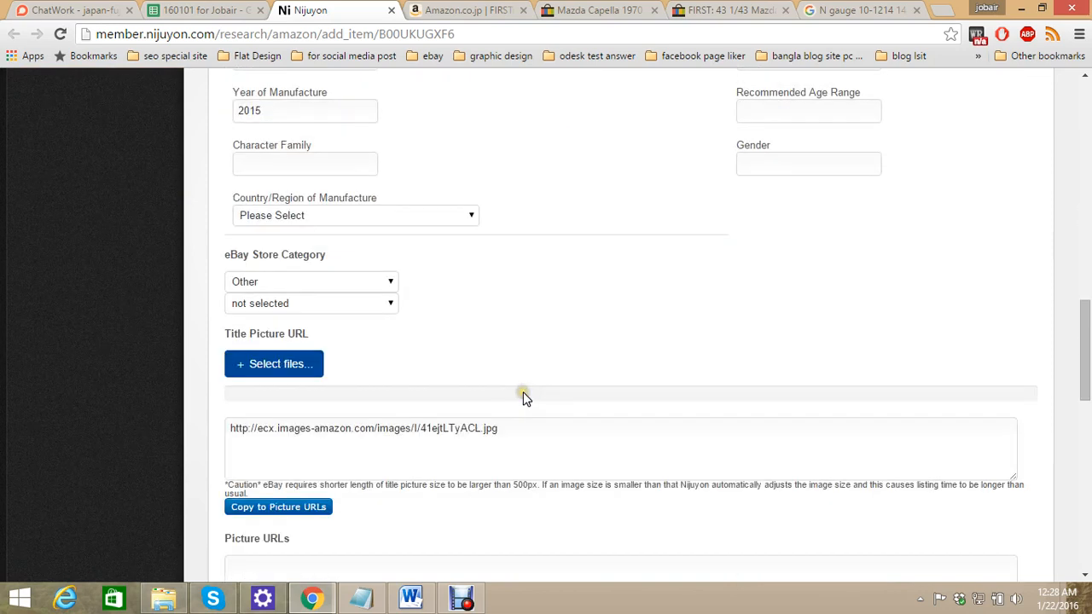
{"action": "scroll", "coordinate": [523, 397], "scroll_direction": "down", "scroll_amount": 1}
{"action": "left_click", "coordinate": [313, 207]}
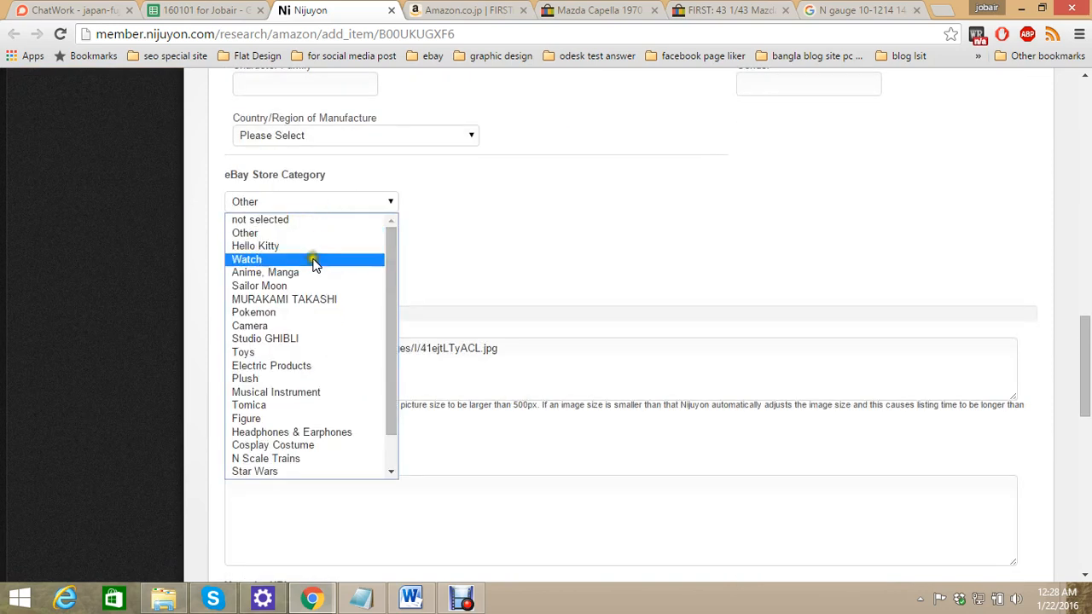
{"action": "left_click", "coordinate": [308, 352]}
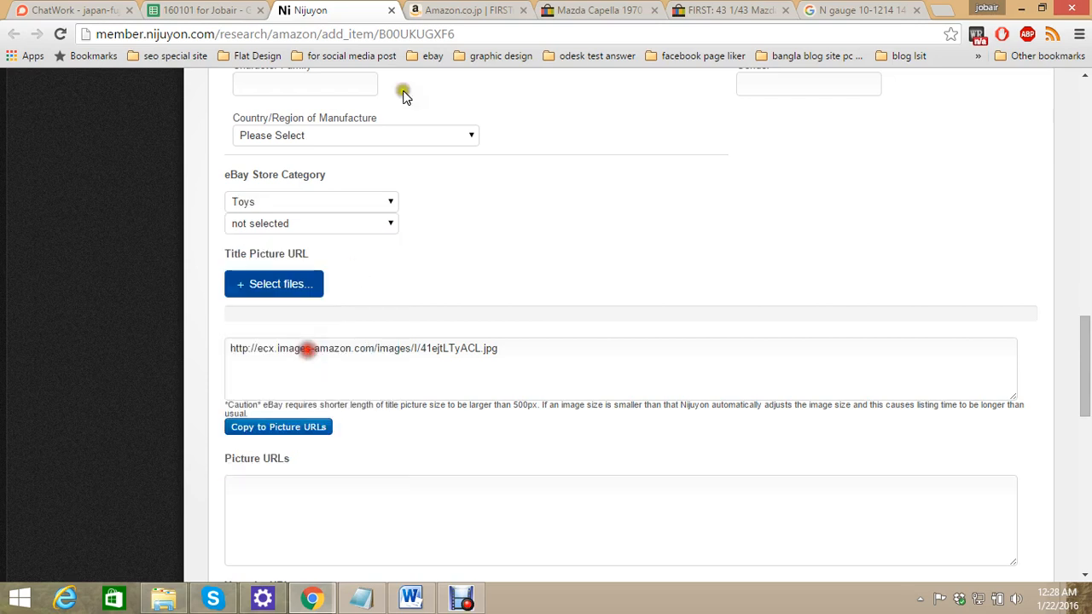
{"action": "left_click", "coordinate": [460, 10]}
{"action": "left_click", "coordinate": [597, 12]}
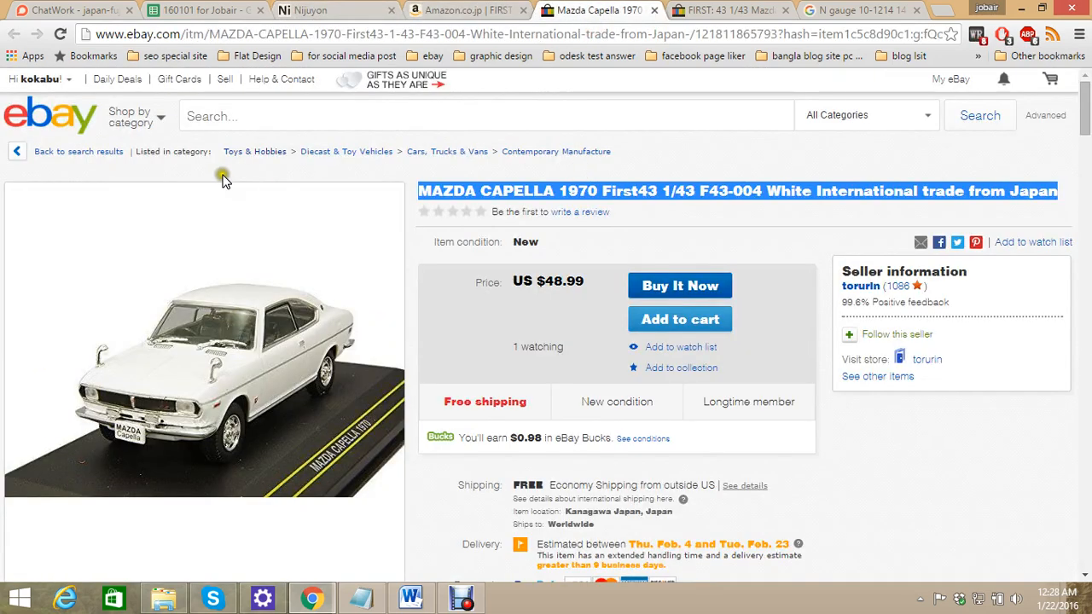
{"action": "left_click", "coordinate": [308, 10]}
Turn off free shipping to view the EMS costs for 0.7 kg, and enter $16.00 as row 473's international shipping in the spreadsheet
{"action": "scroll", "coordinate": [431, 290], "scroll_direction": "down", "scroll_amount": 3}
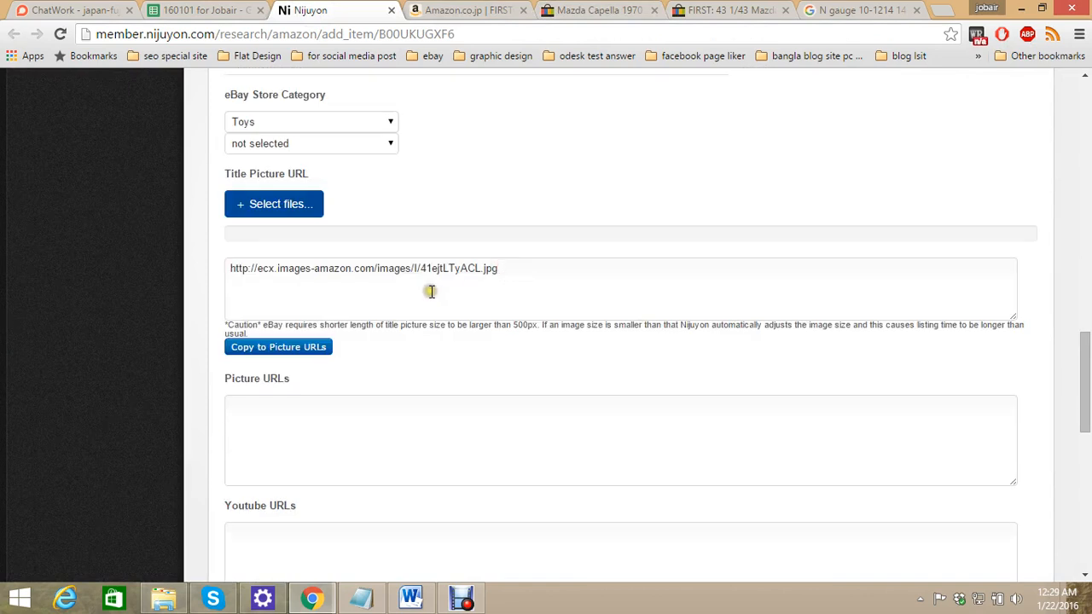
{"action": "scroll", "coordinate": [324, 303], "scroll_direction": "down", "scroll_amount": 3}
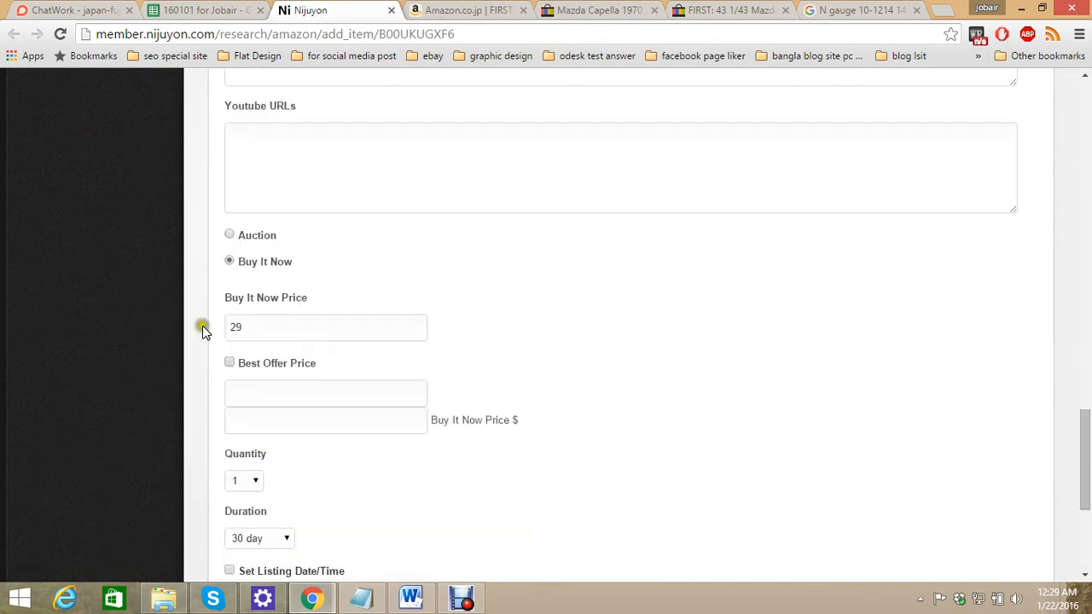
{"action": "scroll", "coordinate": [266, 358], "scroll_direction": "down", "scroll_amount": 2}
{"action": "scroll", "coordinate": [267, 372], "scroll_direction": "down", "scroll_amount": 1}
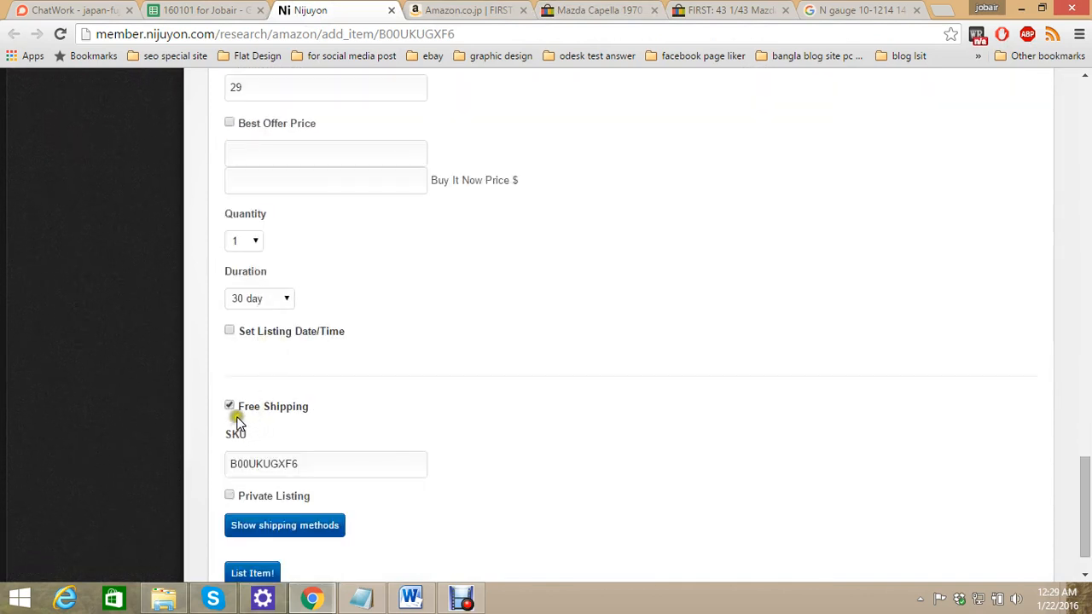
{"action": "left_click", "coordinate": [229, 406]}
{"action": "scroll", "coordinate": [256, 435], "scroll_direction": "down", "scroll_amount": 2}
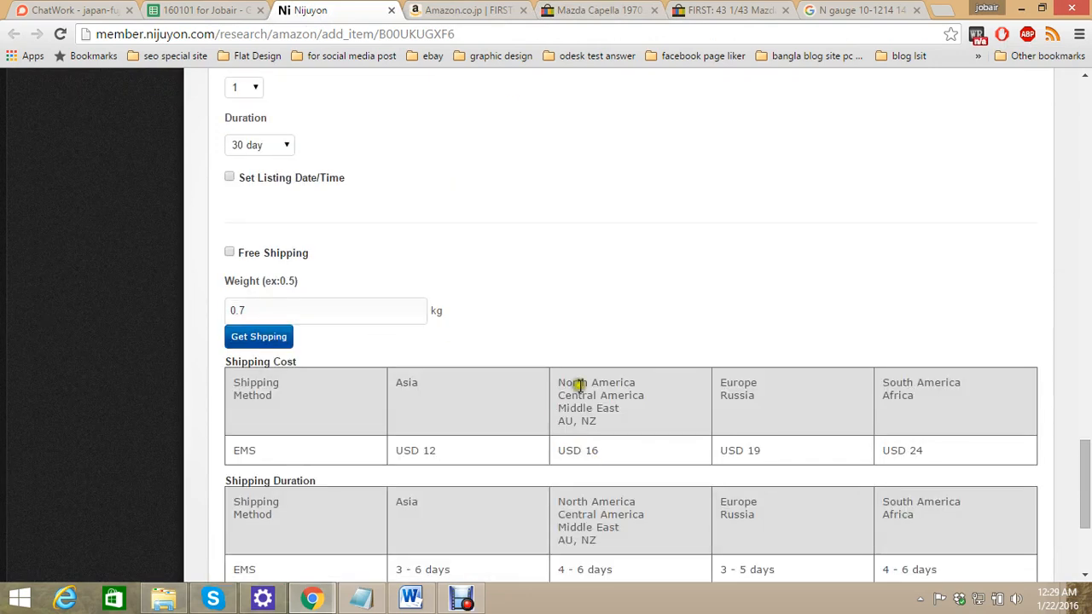
{"action": "left_click", "coordinate": [239, 9]}
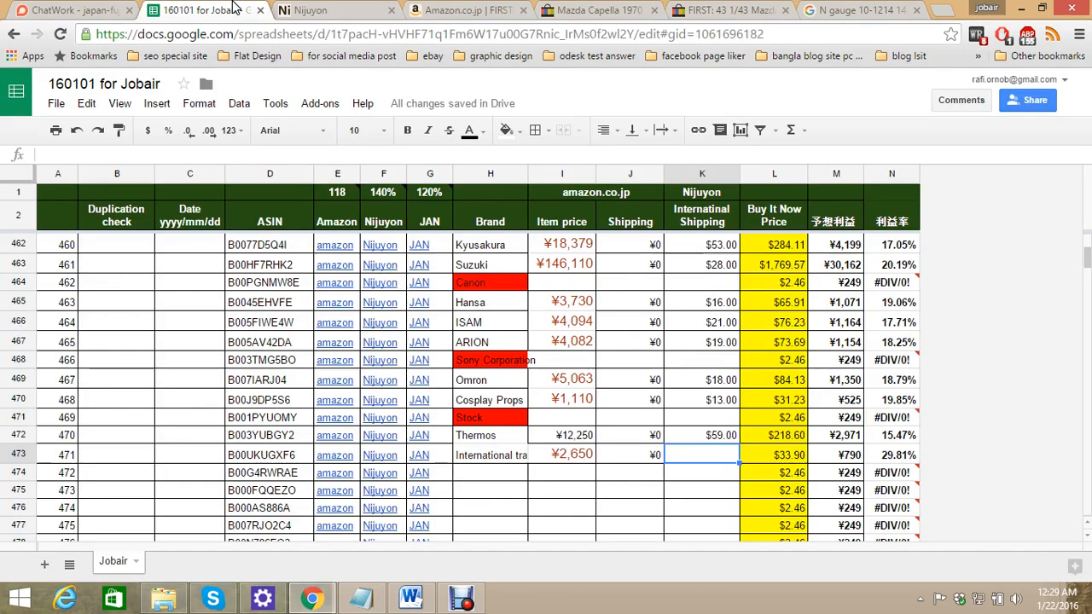
{"action": "key", "text": "Tab"}
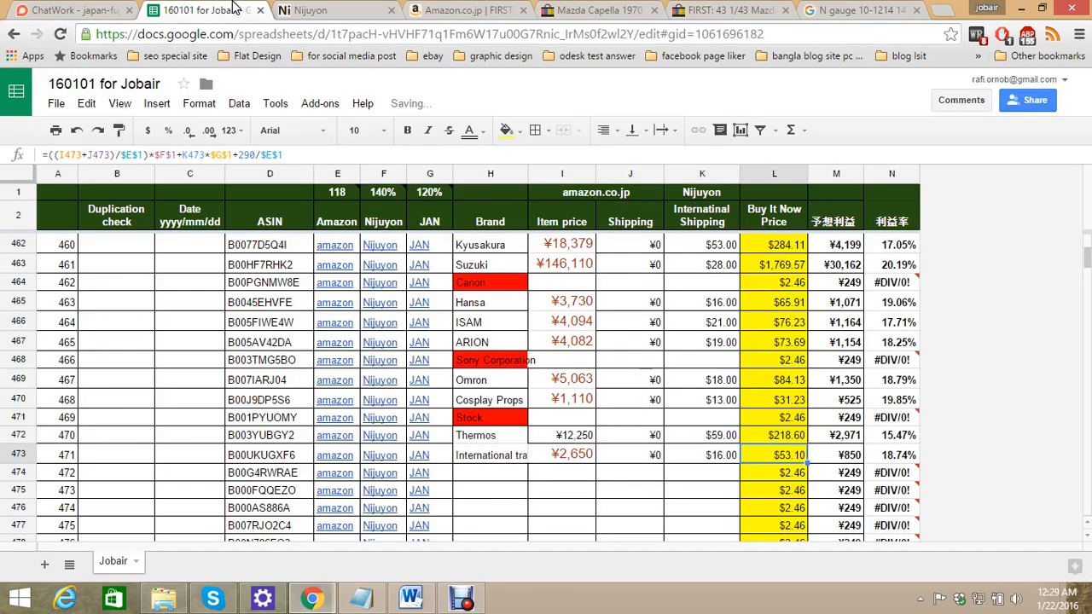
Replace the listing's Buy It Now price with 53.10 from row 473 of the spreadsheet
{"action": "left_click", "coordinate": [335, 7]}
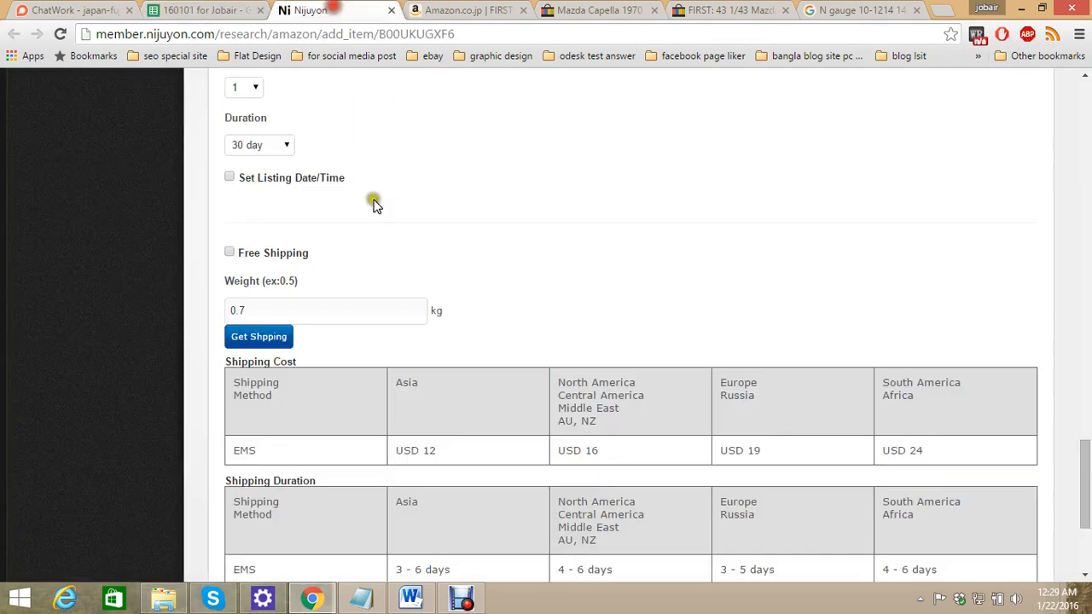
{"action": "scroll", "coordinate": [358, 337], "scroll_direction": "up", "scroll_amount": 4}
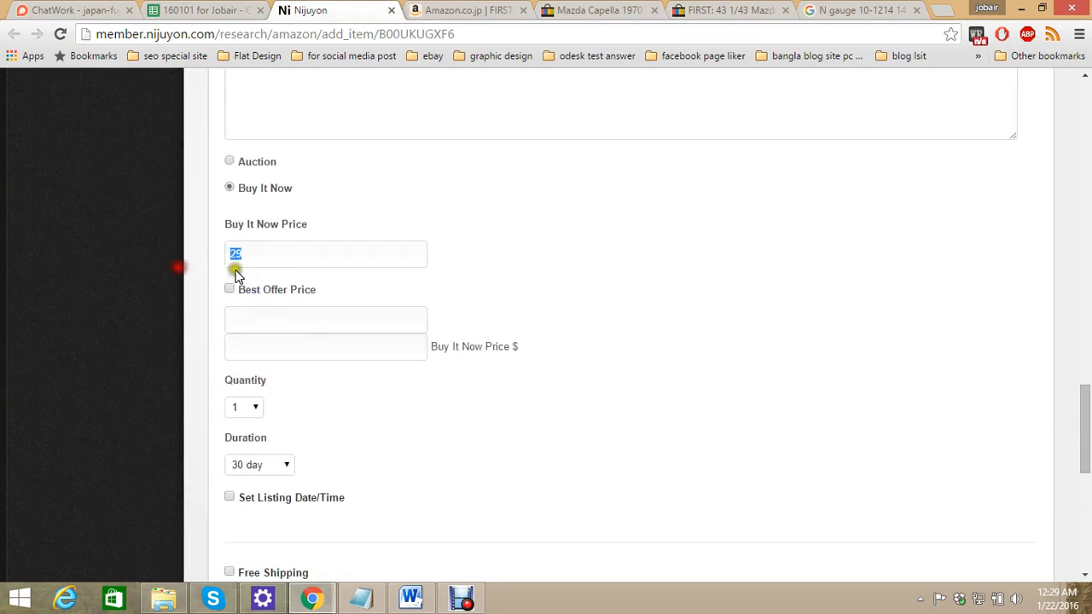
{"action": "scroll", "coordinate": [145, 253], "scroll_direction": "down", "scroll_amount": 3}
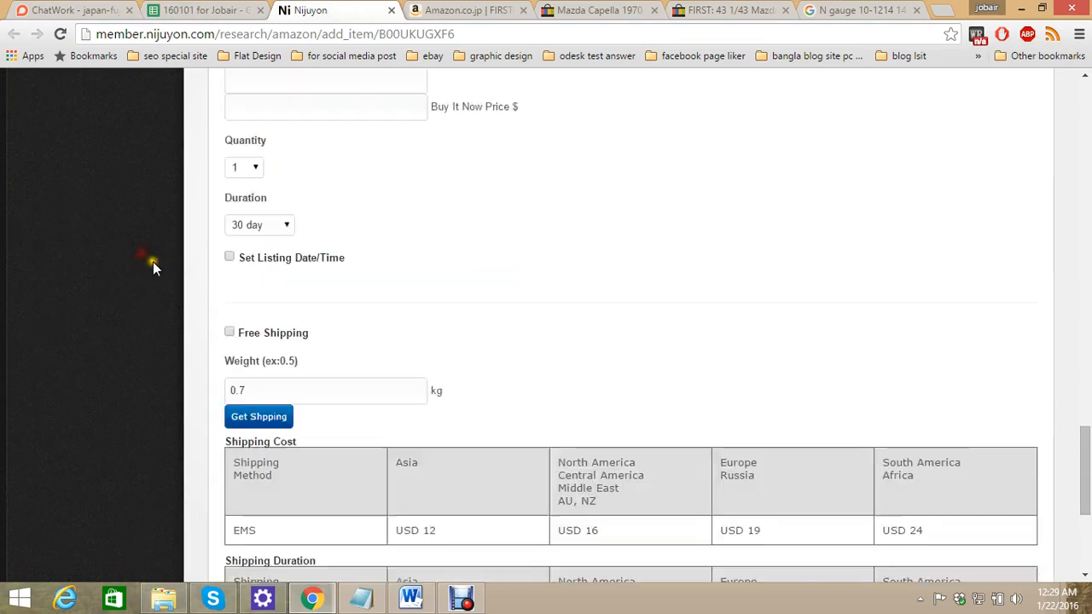
Turn free shipping back on and submit the Mazda Capella item for listing
{"action": "left_click", "coordinate": [230, 332]}
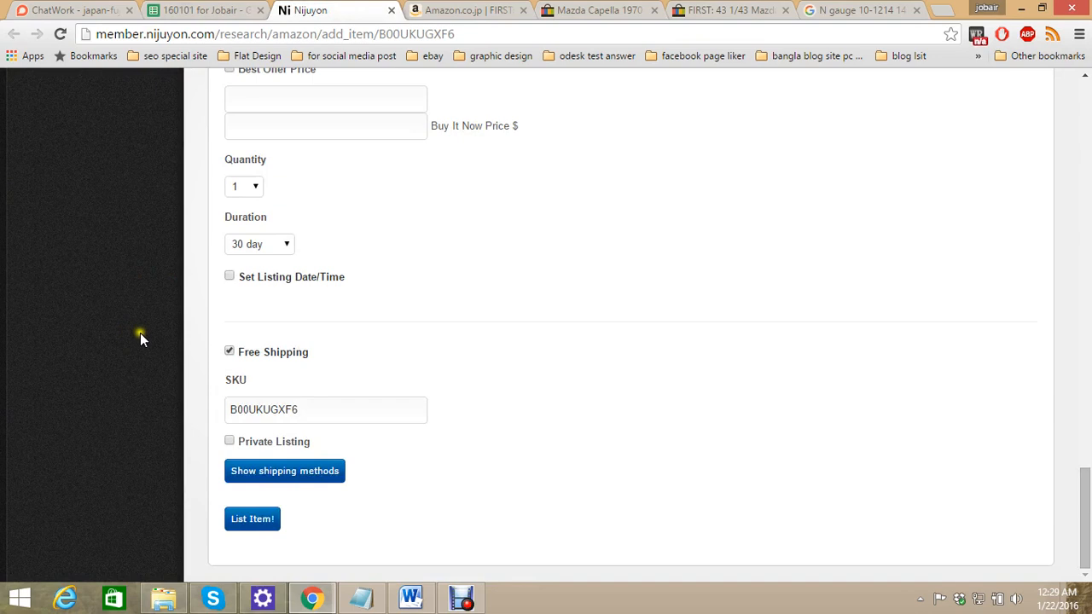
{"action": "left_click", "coordinate": [252, 526]}
{"action": "left_click", "coordinate": [315, 471]}
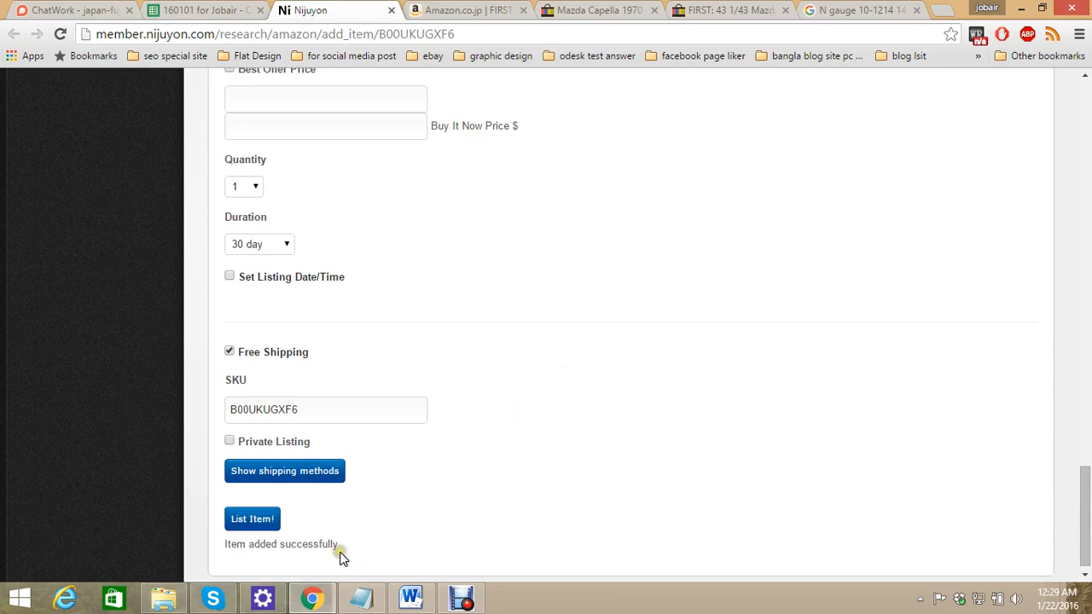
Review the submitted listing's price, title and description, and look over the Amazon product page again
{"action": "left_click", "coordinate": [209, 10]}
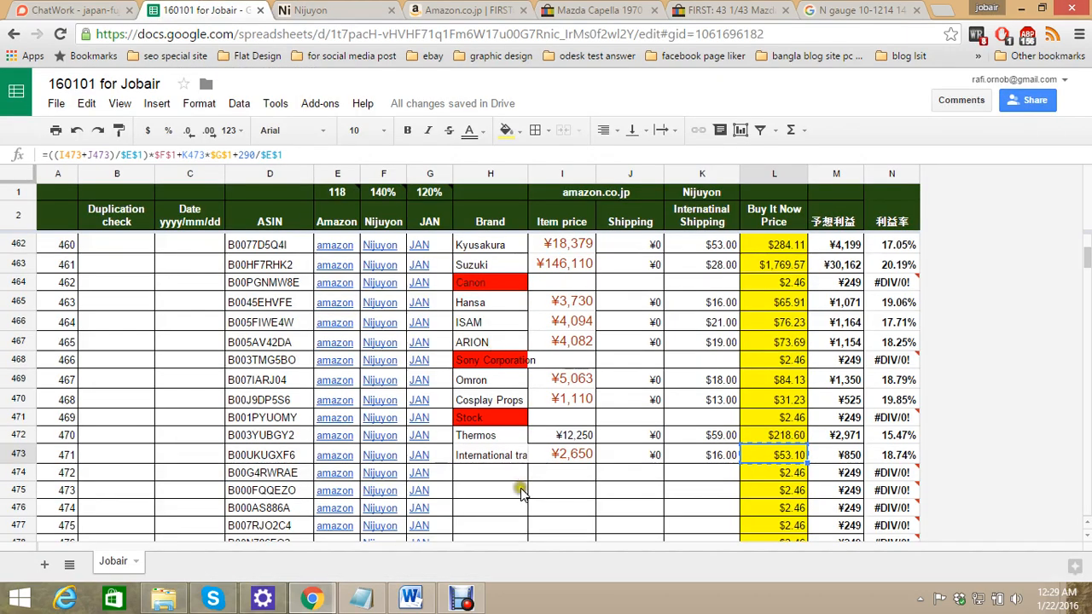
{"action": "left_click", "coordinate": [508, 474]}
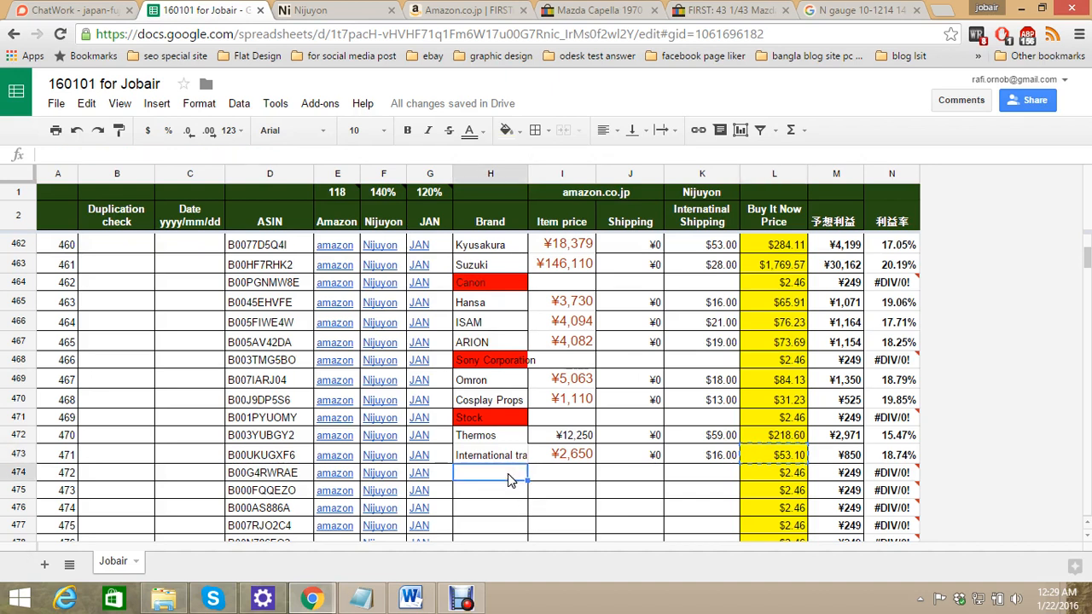
{"action": "left_click", "coordinate": [372, 8]}
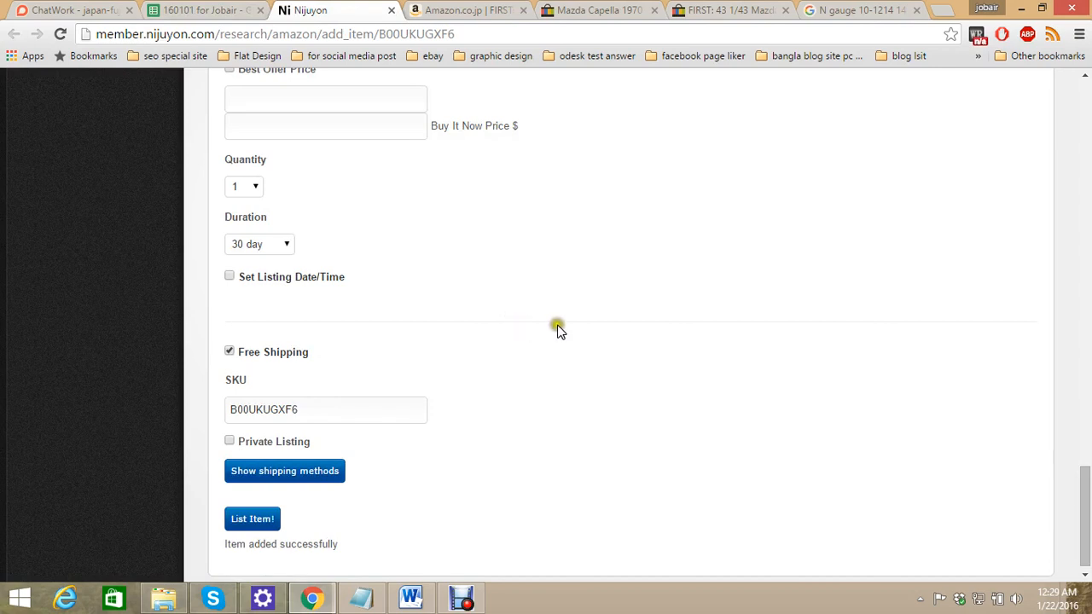
{"action": "scroll", "coordinate": [1082, 376], "scroll_direction": "up", "scroll_amount": 20}
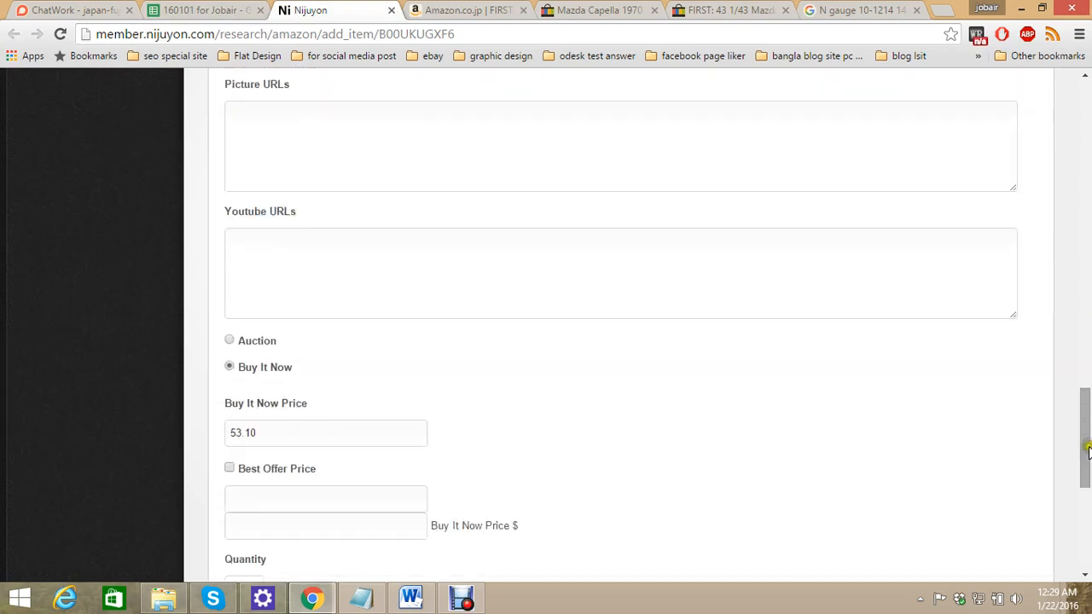
{"action": "scroll", "coordinate": [1082, 376], "scroll_direction": "up", "scroll_amount": 3}
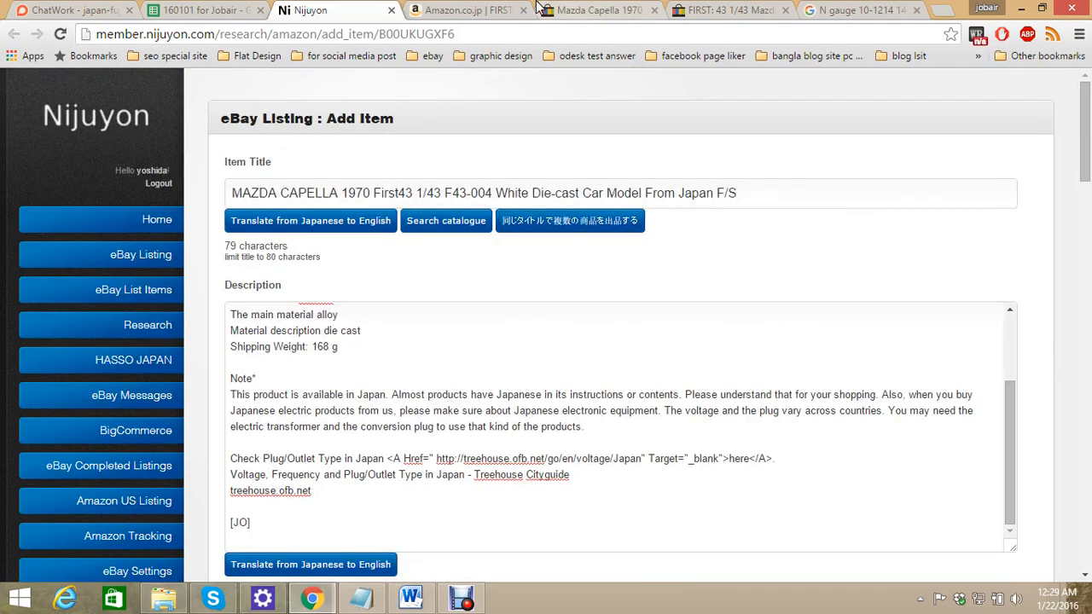
{"action": "left_click", "coordinate": [494, 12]}
{"action": "scroll", "coordinate": [505, 159], "scroll_direction": "up", "scroll_amount": 4}
{"action": "scroll", "coordinate": [848, 307], "scroll_direction": "up", "scroll_amount": 15}
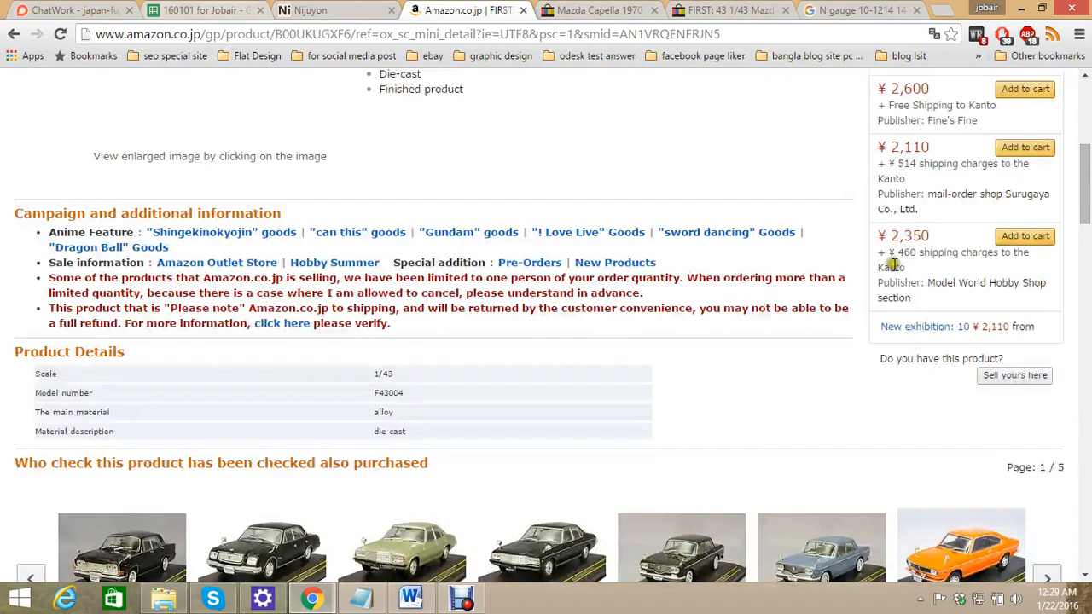
Open the Amazon offer page for row 474's product from the spreadsheet and close the Mazda Capella's Amazon page
{"action": "left_click", "coordinate": [218, 13]}
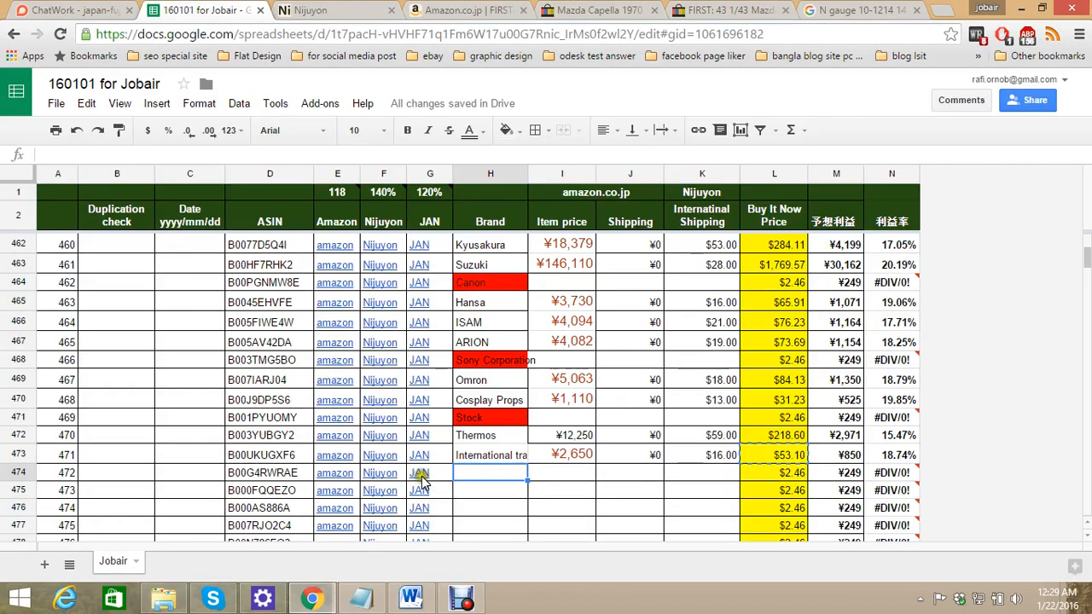
{"action": "left_click", "coordinate": [391, 473]}
{"action": "left_click", "coordinate": [331, 471]}
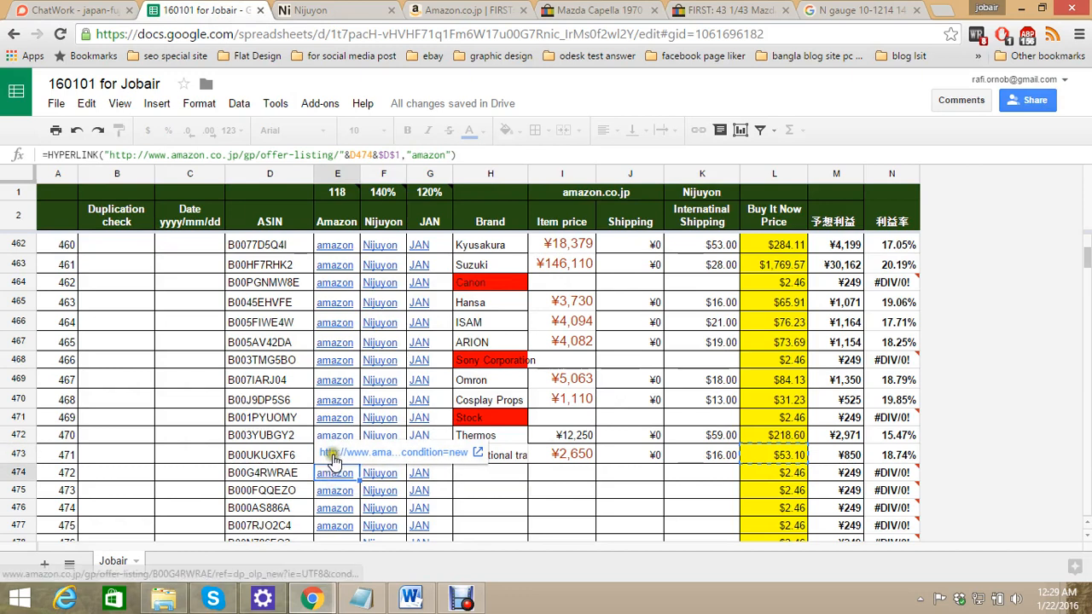
{"action": "left_click", "coordinate": [337, 453]}
{"action": "left_click", "coordinate": [207, 9]}
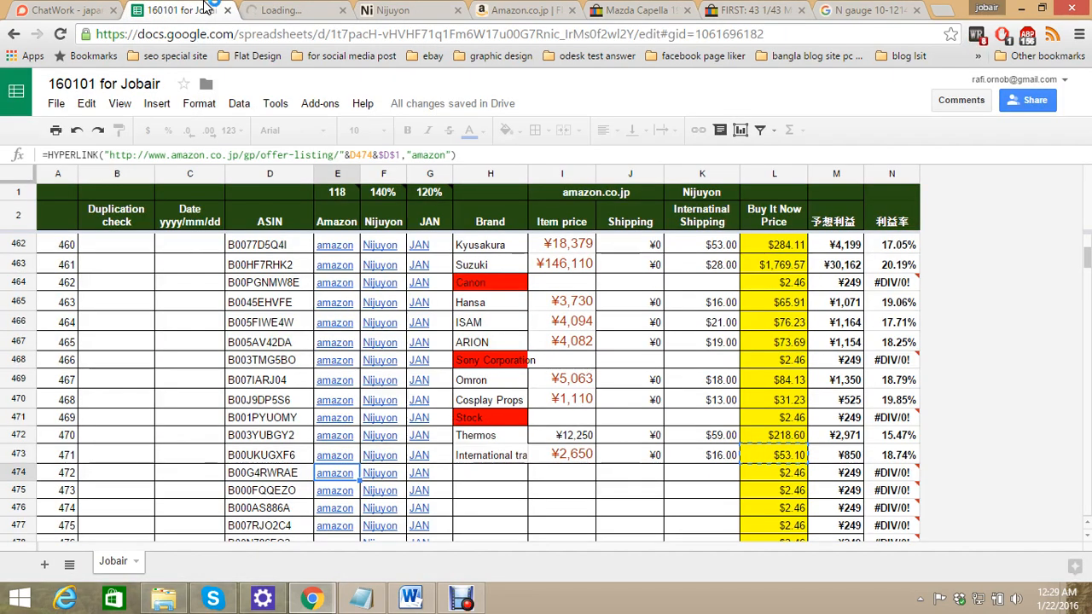
{"action": "left_click", "coordinate": [270, 10]}
{"action": "left_click", "coordinate": [554, 11]}
{"action": "left_click", "coordinate": [569, 11]}
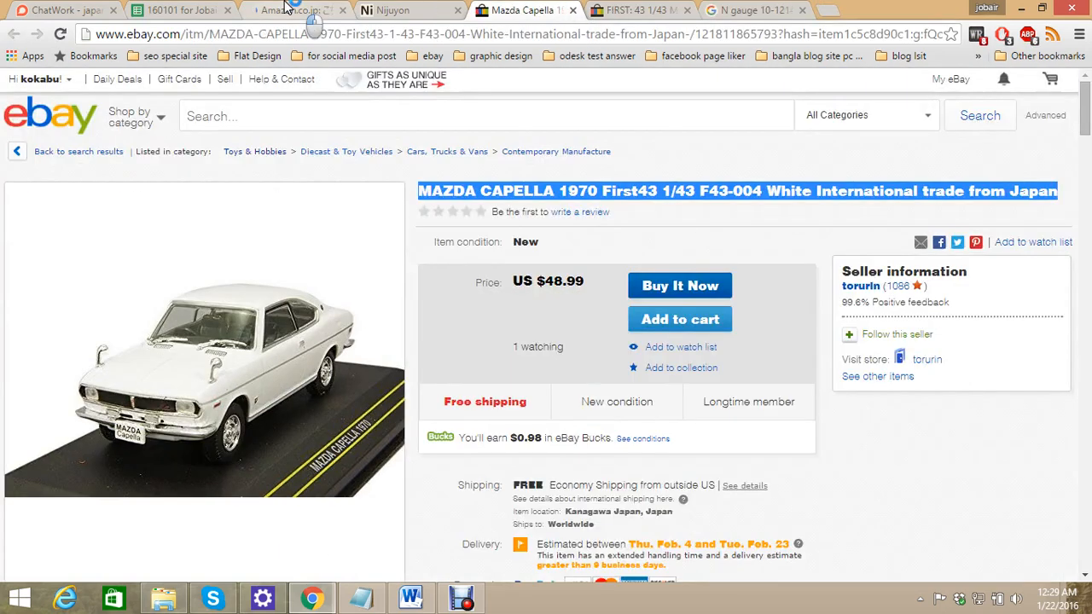
{"action": "left_click", "coordinate": [311, 12]}
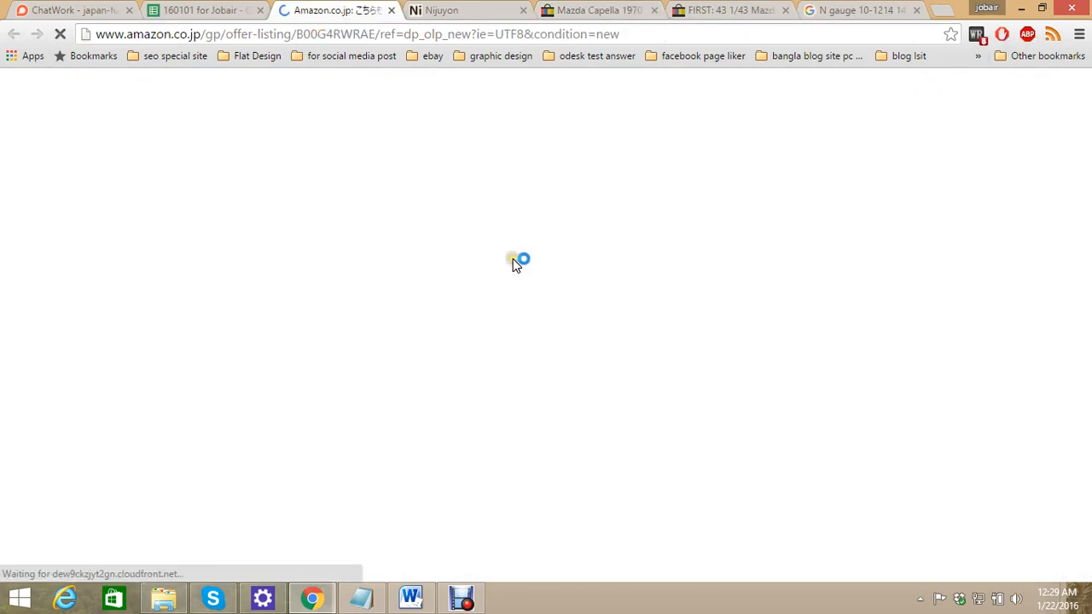
Translate the Hakuba camera case's offer page into English and compare the sellers' prices and delivery terms
{"action": "scroll", "coordinate": [513, 263], "scroll_direction": "down", "scroll_amount": 3}
{"action": "scroll", "coordinate": [512, 262], "scroll_direction": "up", "scroll_amount": 2}
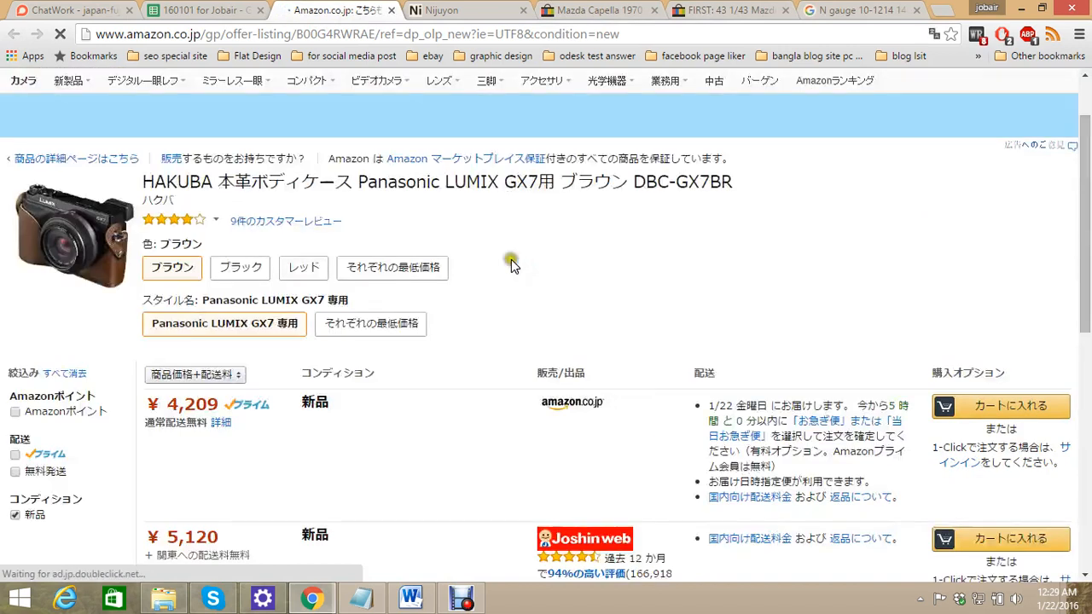
{"action": "left_click", "coordinate": [930, 35]}
{"action": "left_click", "coordinate": [829, 105]}
{"action": "scroll", "coordinate": [872, 236], "scroll_direction": "down", "scroll_amount": 1}
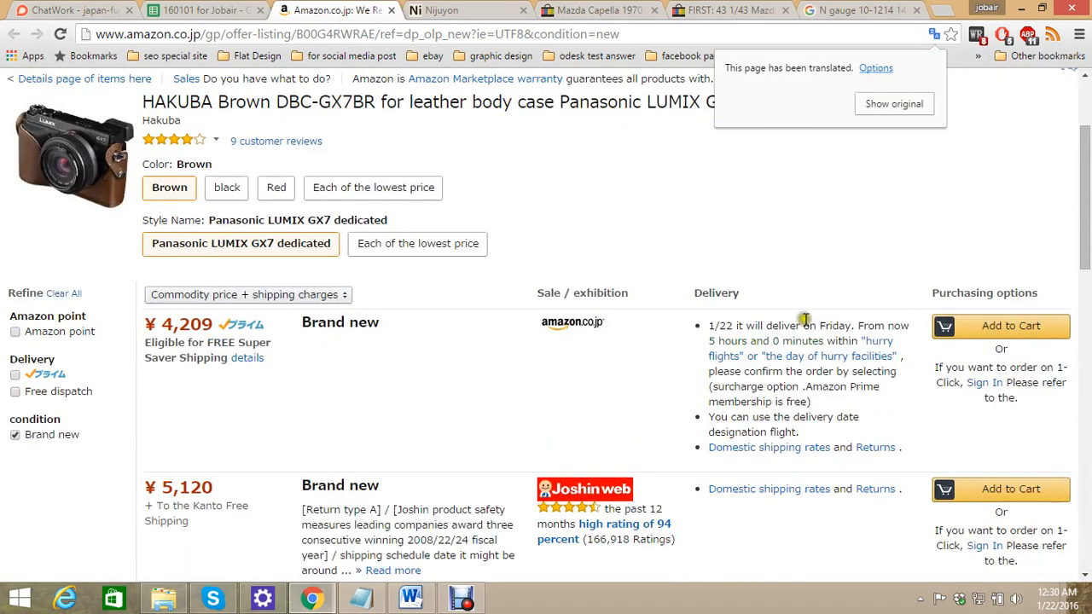
{"action": "scroll", "coordinate": [1029, 334], "scroll_direction": "down", "scroll_amount": 4}
{"action": "scroll", "coordinate": [1033, 370], "scroll_direction": "up", "scroll_amount": 3}
{"action": "scroll", "coordinate": [1033, 370], "scroll_direction": "down", "scroll_amount": 2}
{"action": "scroll", "coordinate": [1033, 372], "scroll_direction": "up", "scroll_amount": 2}
{"action": "scroll", "coordinate": [1033, 372], "scroll_direction": "down", "scroll_amount": 3}
{"action": "scroll", "coordinate": [1007, 354], "scroll_direction": "up", "scroll_amount": 3}
{"action": "scroll", "coordinate": [375, 347], "scroll_direction": "up", "scroll_amount": 2}
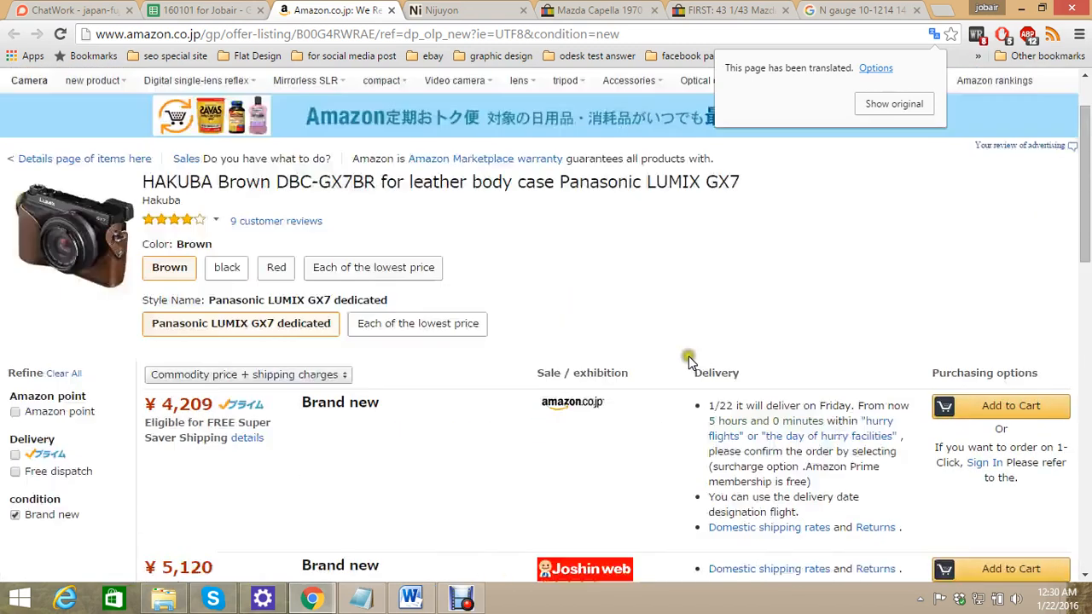
Copy the brand name Hakuba from the Amazon offer page into row 474's Brand cell in the spreadsheet
{"action": "double_click", "coordinate": [162, 199]}
{"action": "key", "text": "ctrl+c"}
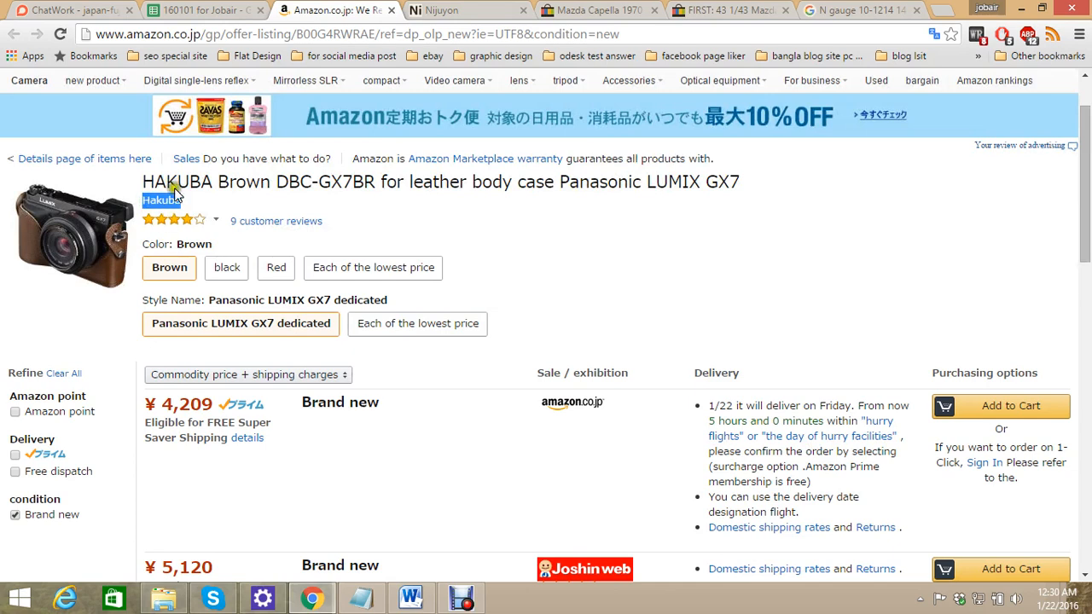
{"action": "left_click", "coordinate": [205, 10]}
{"action": "left_click", "coordinate": [490, 473]}
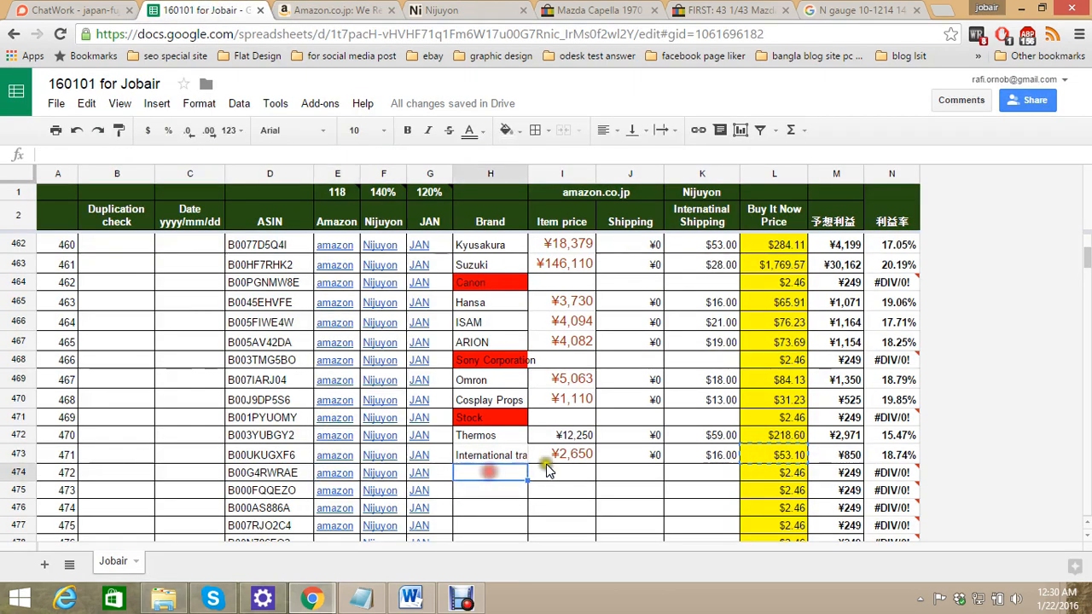
{"action": "key", "text": "ctrl+v"}
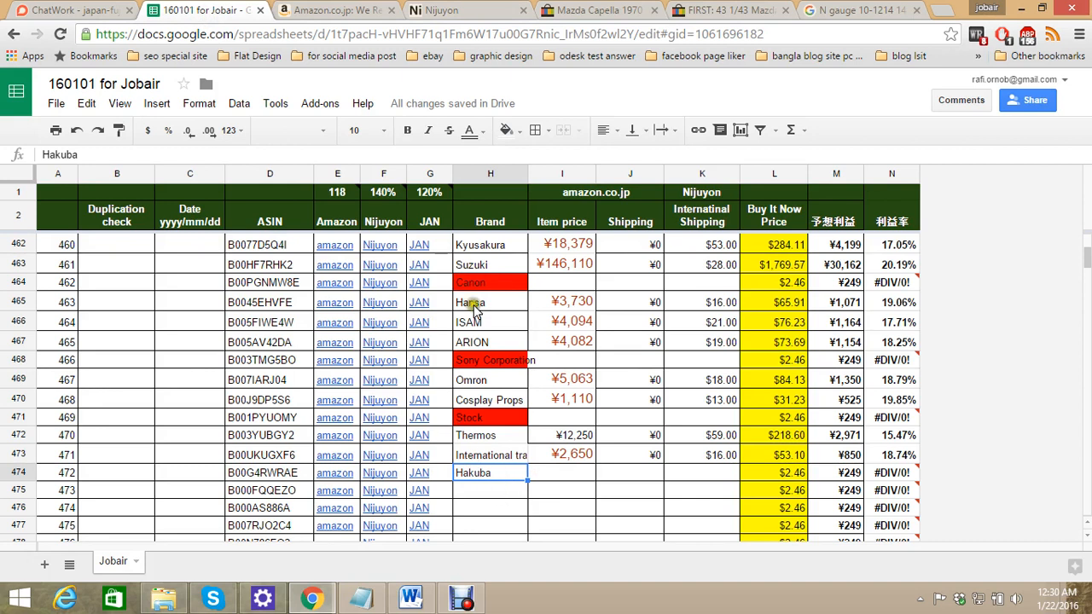
Open the Nijuyon add-item page for row 474's product from the spreadsheet
{"action": "left_click", "coordinate": [326, 10]}
{"action": "left_click", "coordinate": [204, 9]}
{"action": "left_click", "coordinate": [340, 472]}
{"action": "left_click", "coordinate": [384, 474]}
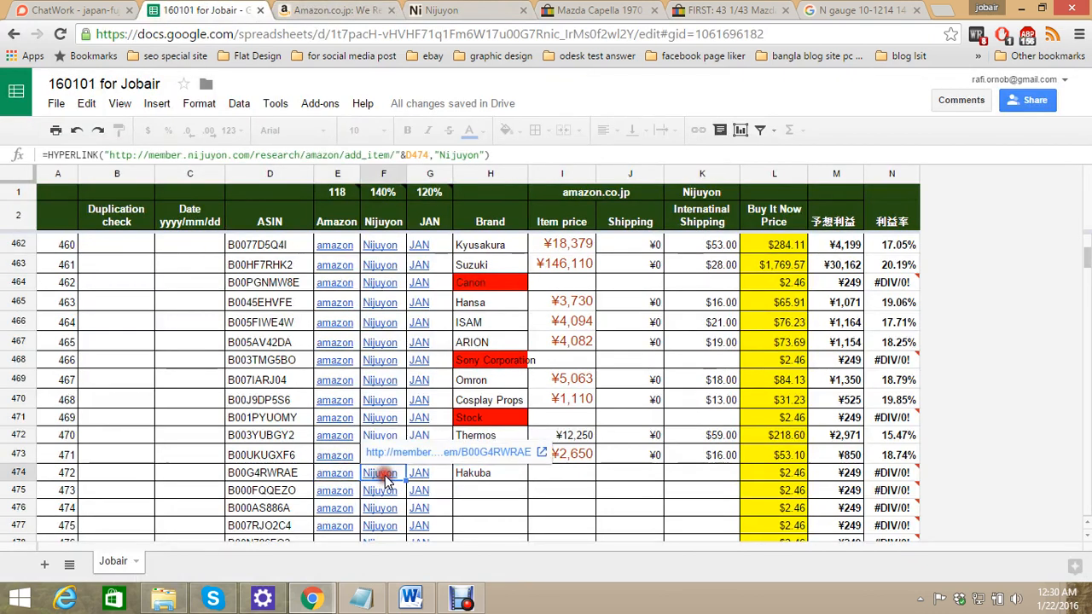
{"action": "left_click", "coordinate": [400, 452]}
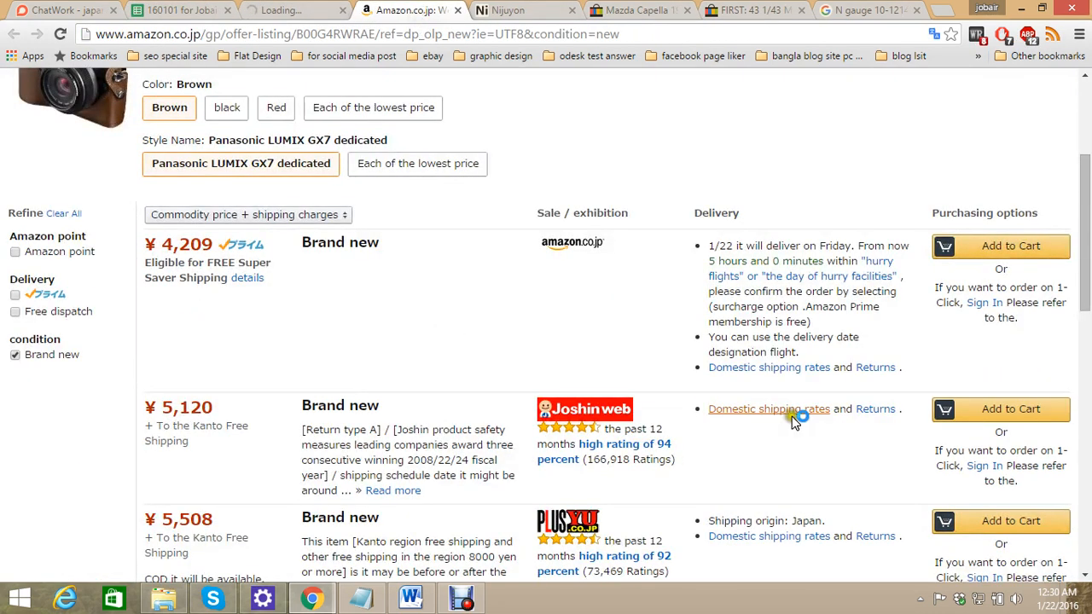
Add the Hakuba camera case to the Amazon cart and open its product page from the cart confirmation
{"action": "left_click", "coordinate": [1024, 413]}
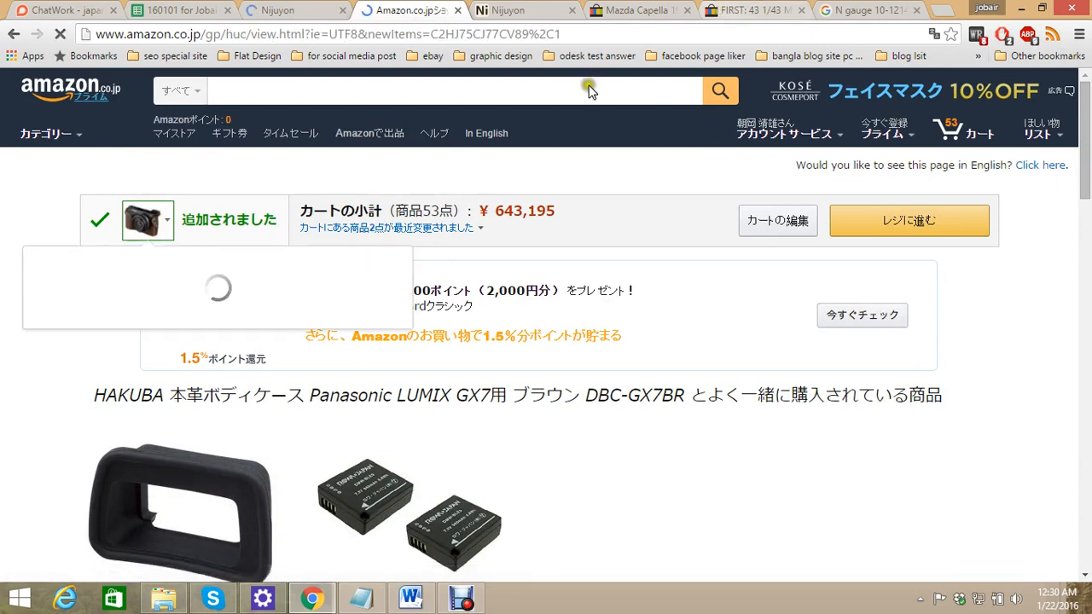
{"action": "mouse_move", "coordinate": [162, 229]}
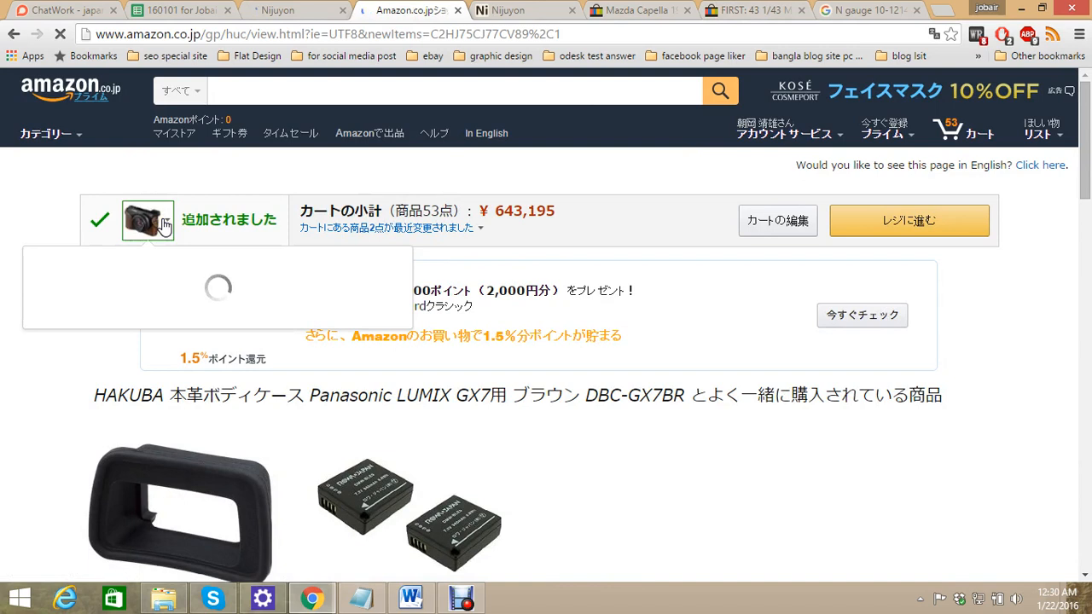
{"action": "left_click", "coordinate": [646, 8]}
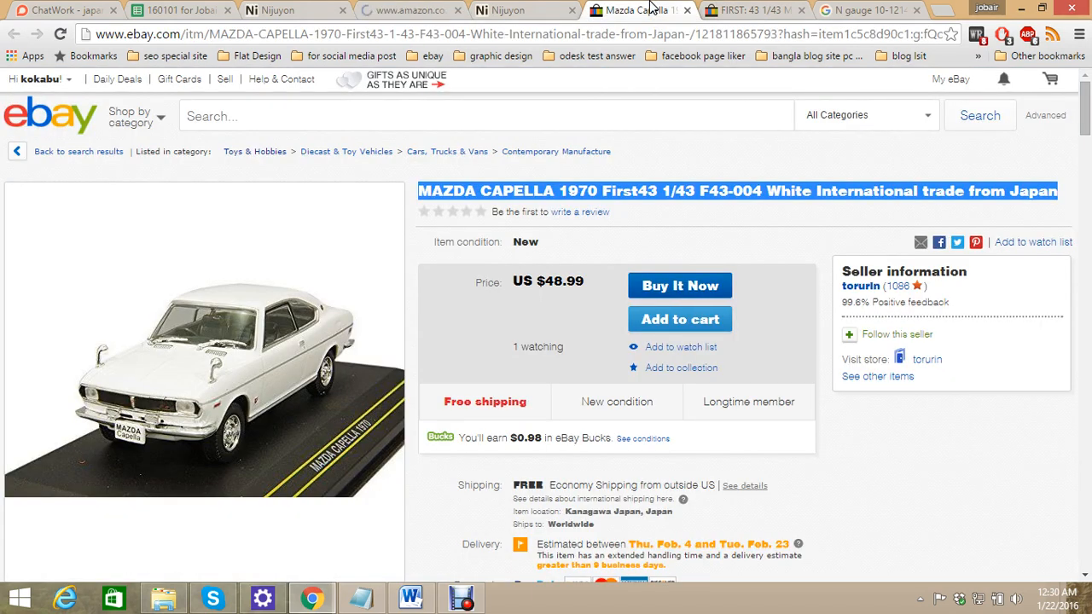
{"action": "left_click", "coordinate": [418, 9]}
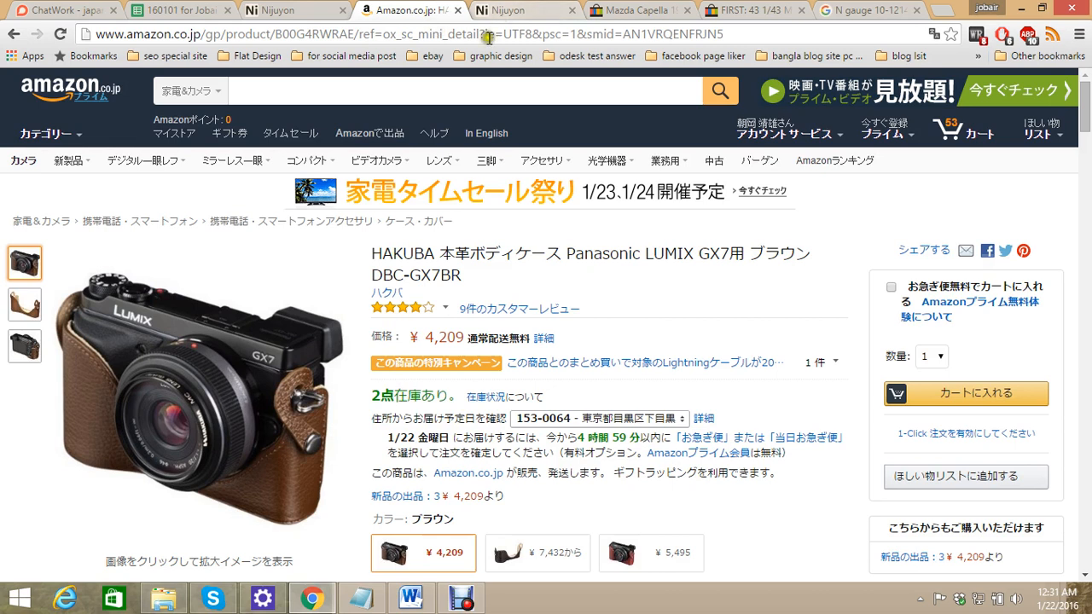
Translate the Hakuba case's product page into English and look through its product information
{"action": "left_click", "coordinate": [934, 35]}
{"action": "left_click", "coordinate": [829, 105]}
{"action": "scroll", "coordinate": [421, 368], "scroll_direction": "down", "scroll_amount": 5}
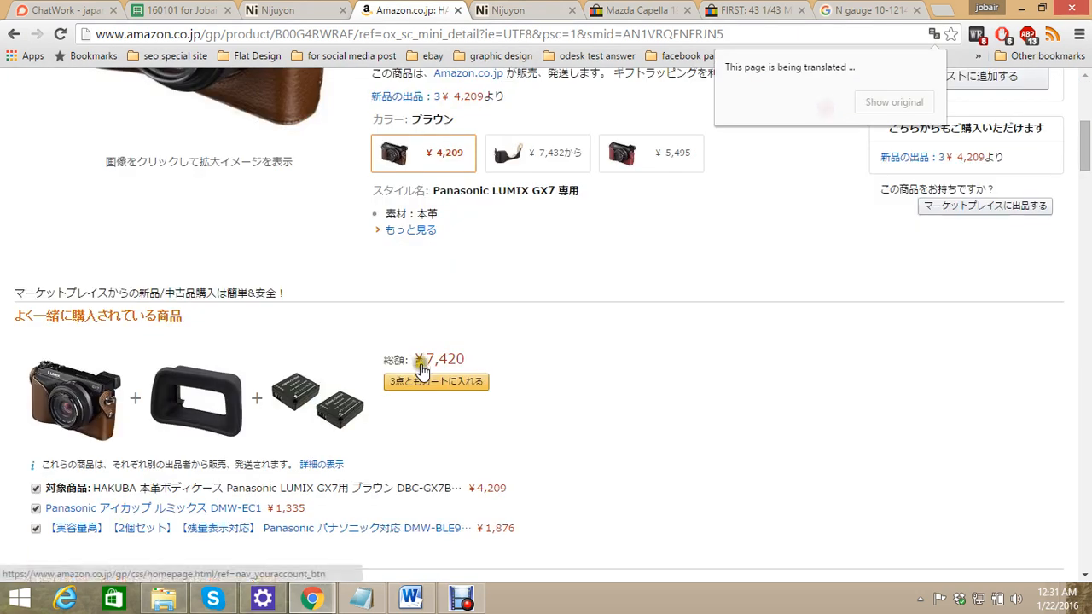
{"action": "scroll", "coordinate": [421, 368], "scroll_direction": "down", "scroll_amount": 10}
{"action": "scroll", "coordinate": [421, 368], "scroll_direction": "up", "scroll_amount": 4}
Look over the spreadsheet's listed products back to row 3, and check the unlisted rows beyond row 474
{"action": "left_click", "coordinate": [218, 12]}
{"action": "scroll", "coordinate": [572, 420], "scroll_direction": "up", "scroll_amount": 10}
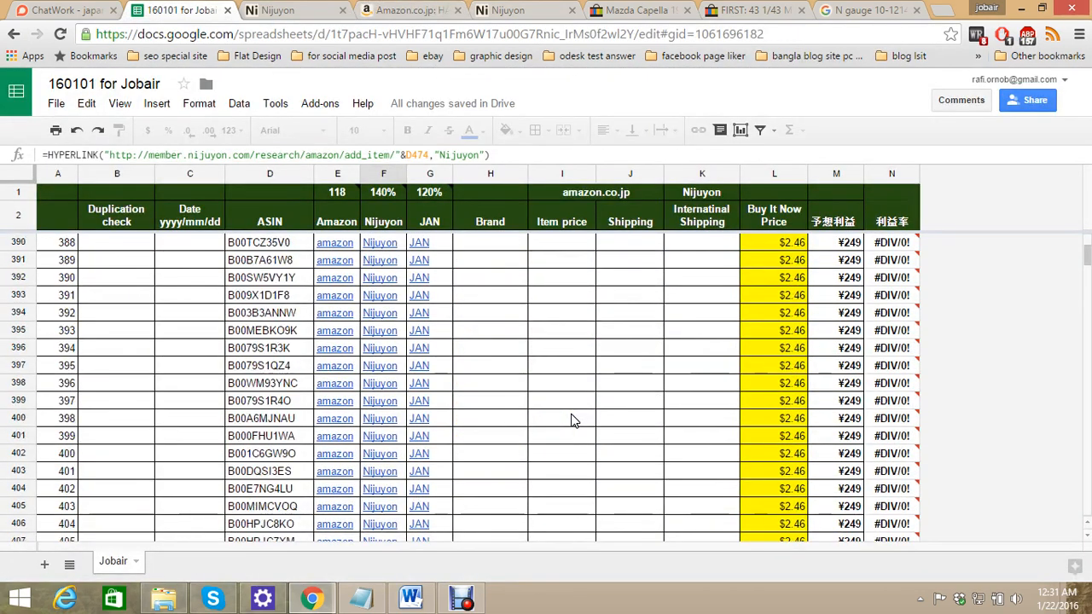
{"action": "scroll", "coordinate": [571, 420], "scroll_direction": "up", "scroll_amount": 20}
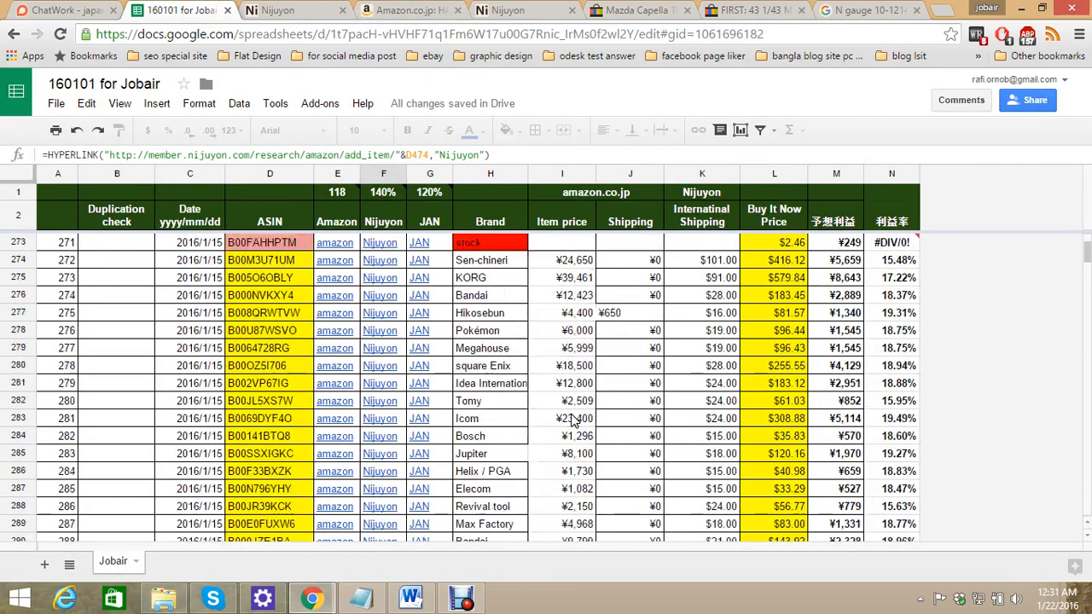
{"action": "scroll", "coordinate": [574, 420], "scroll_direction": "up", "scroll_amount": 20}
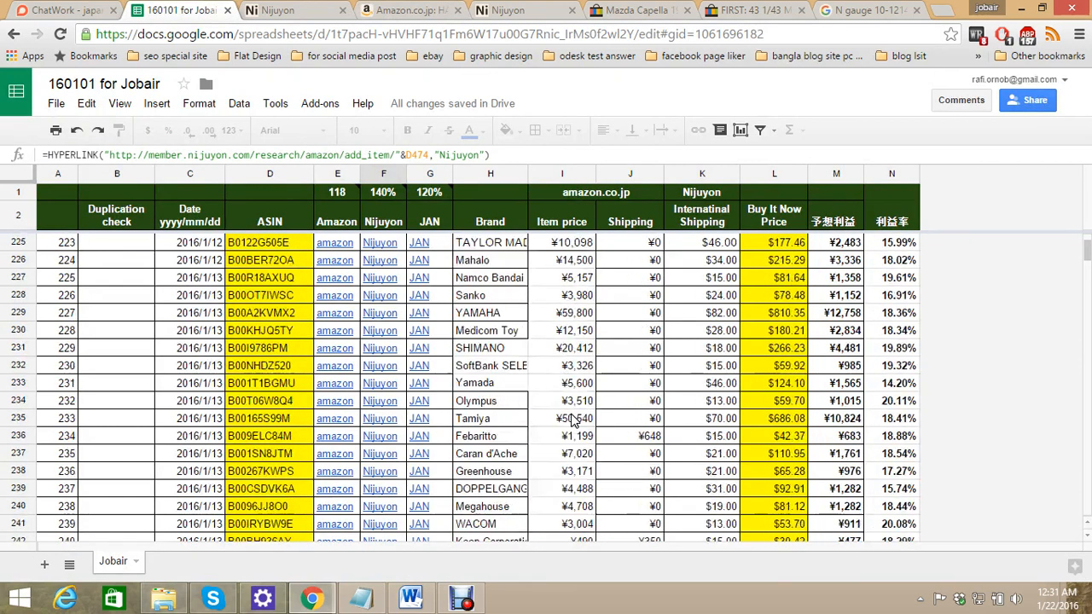
{"action": "scroll", "coordinate": [575, 419], "scroll_direction": "up", "scroll_amount": 20}
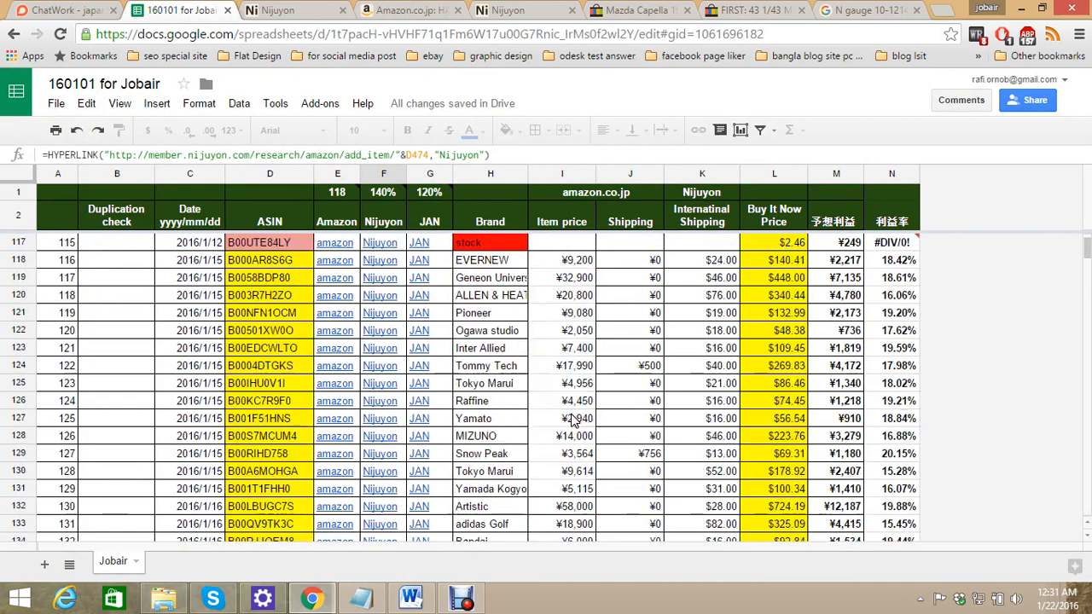
{"action": "scroll", "coordinate": [574, 419], "scroll_direction": "up", "scroll_amount": 20}
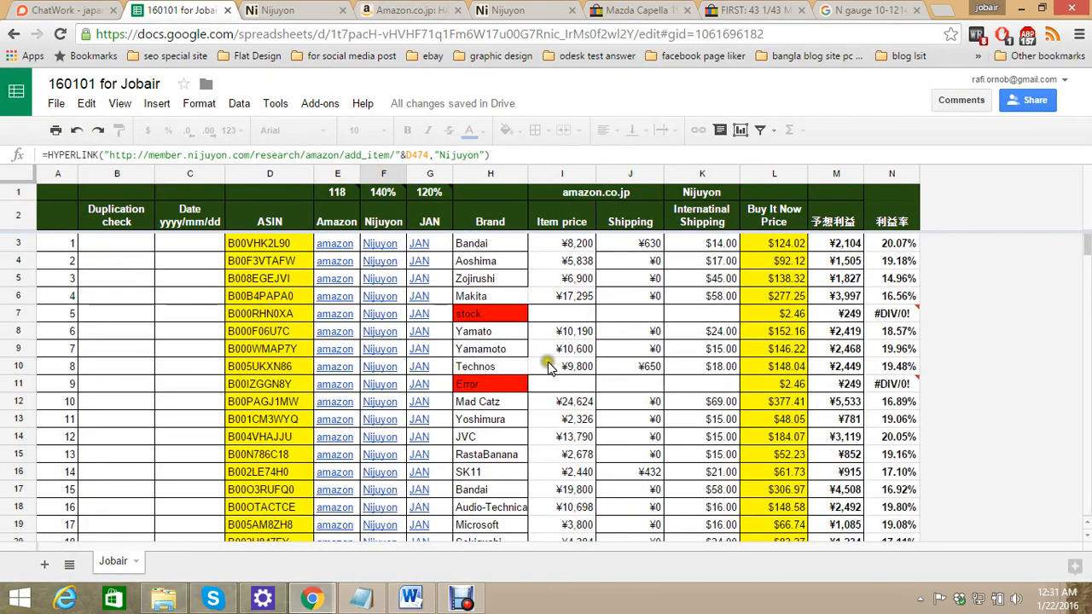
{"action": "scroll", "coordinate": [674, 368], "scroll_direction": "down", "scroll_amount": 20}
{"action": "scroll", "coordinate": [490, 367], "scroll_direction": "down", "scroll_amount": 20}
{"action": "scroll", "coordinate": [479, 395], "scroll_direction": "down", "scroll_amount": 20}
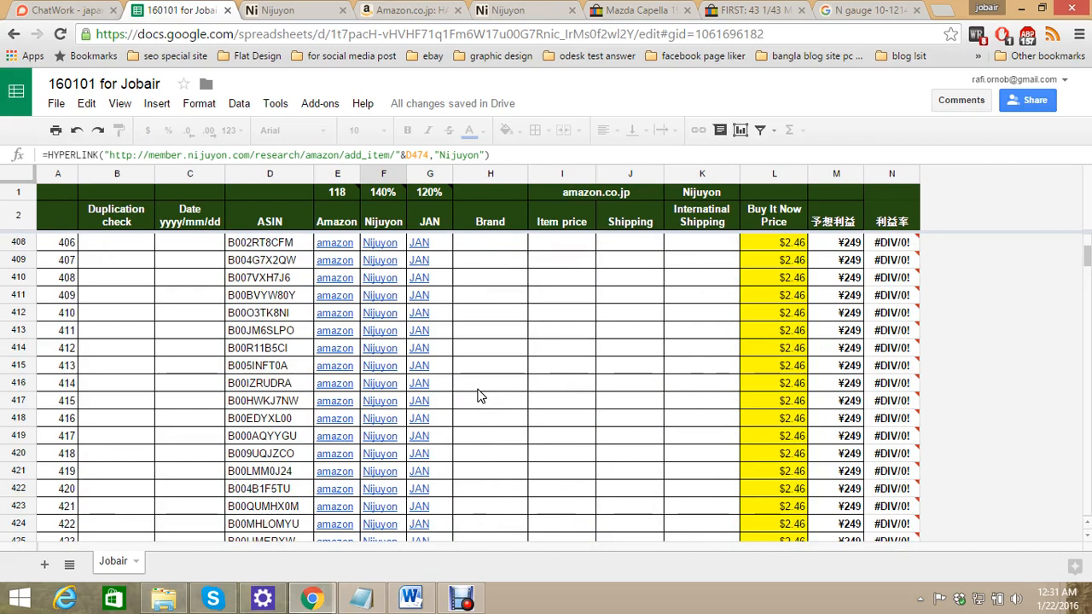
{"action": "scroll", "coordinate": [479, 396], "scroll_direction": "down", "scroll_amount": 15}
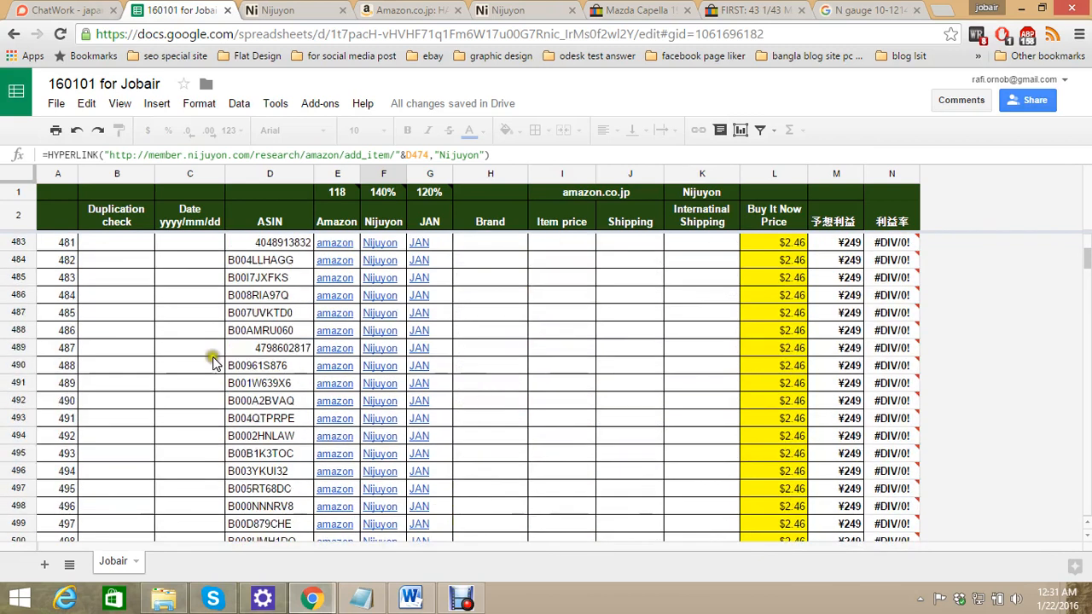
{"action": "left_click", "coordinate": [327, 354]}
{"action": "left_click", "coordinate": [345, 334]}
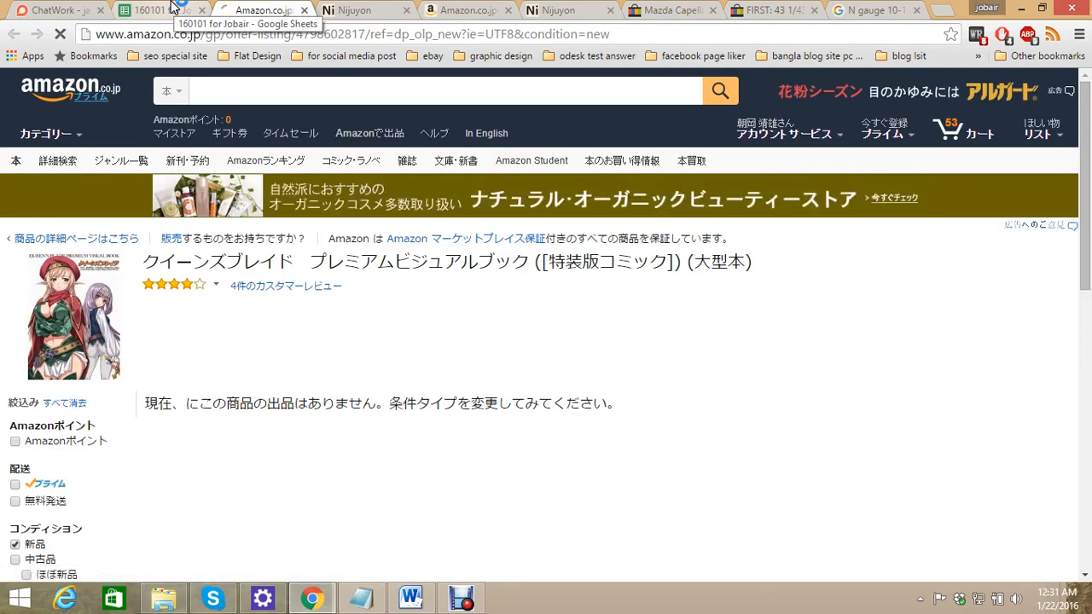
{"action": "left_click", "coordinate": [173, 8]}
{"action": "scroll", "coordinate": [337, 343], "scroll_direction": "up", "scroll_amount": 2}
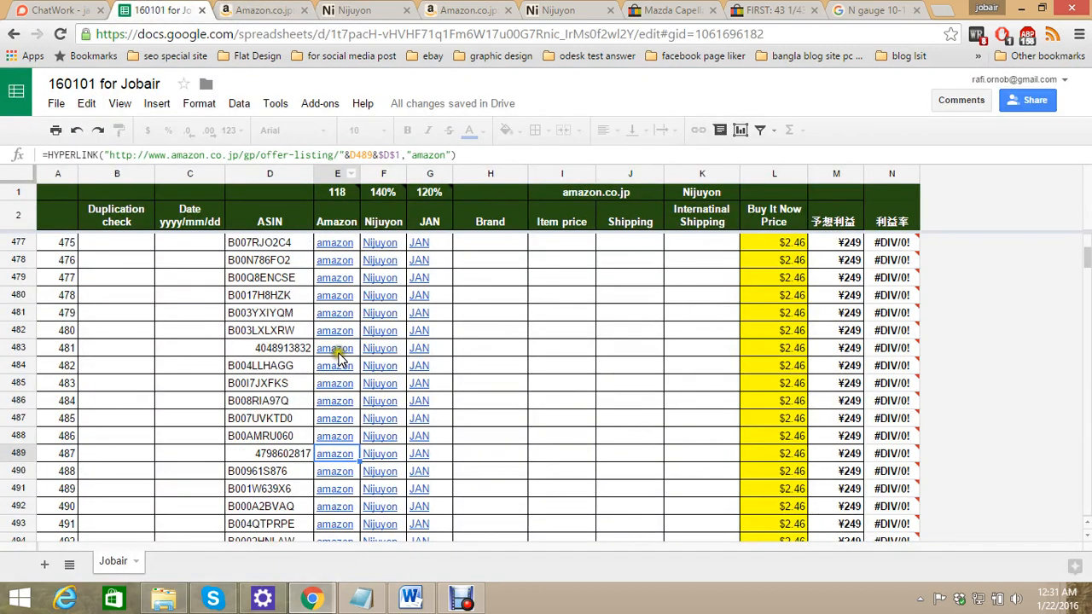
{"action": "left_click", "coordinate": [340, 348]}
{"action": "left_click", "coordinate": [341, 327]}
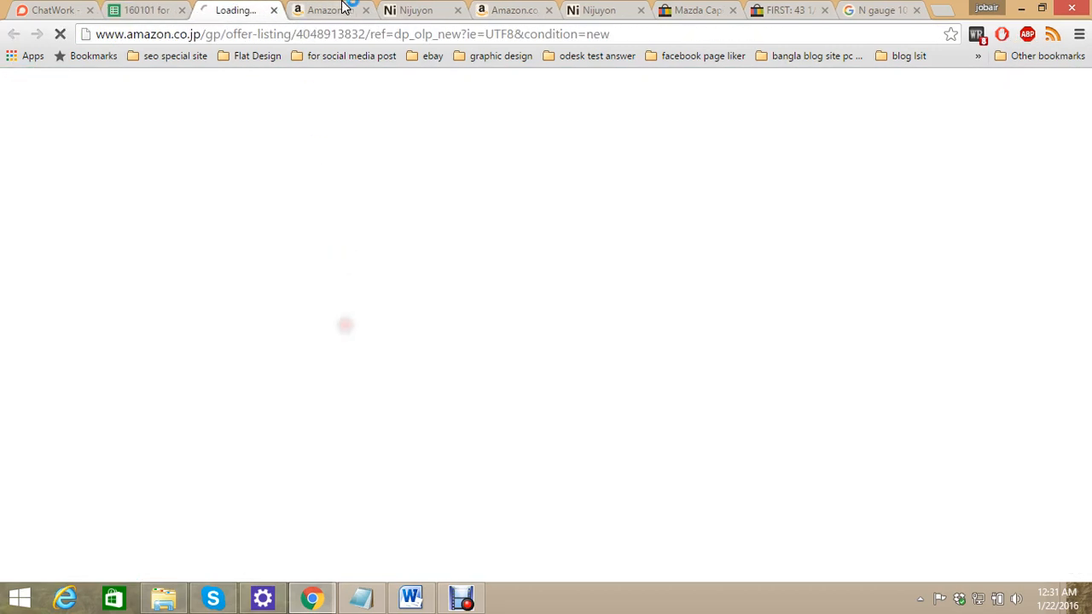
{"action": "left_click", "coordinate": [341, 10]}
{"action": "left_click", "coordinate": [160, 8]}
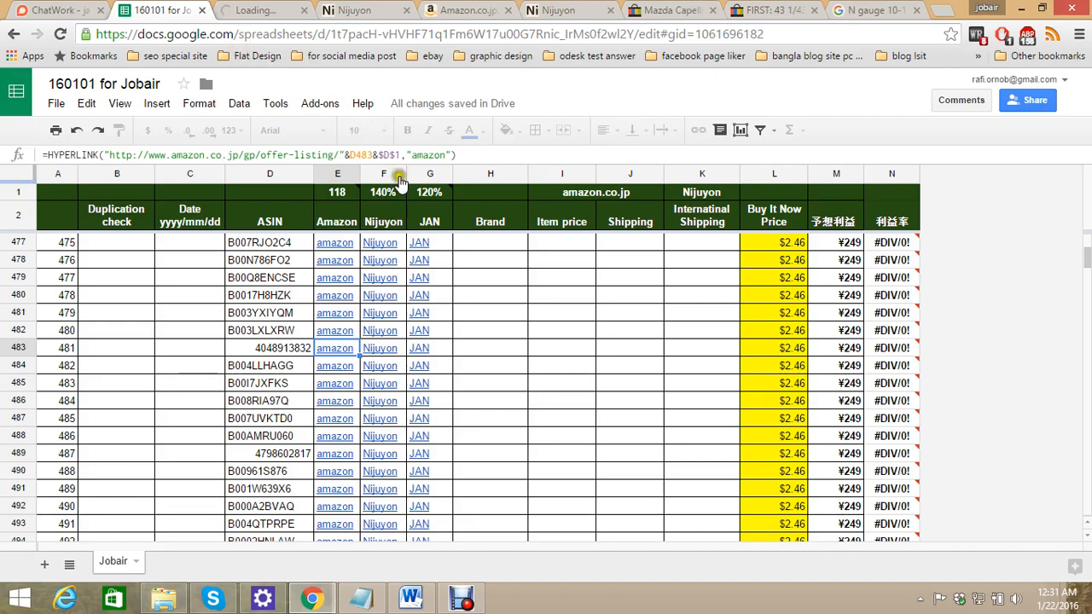
{"action": "left_click", "coordinate": [281, 9]}
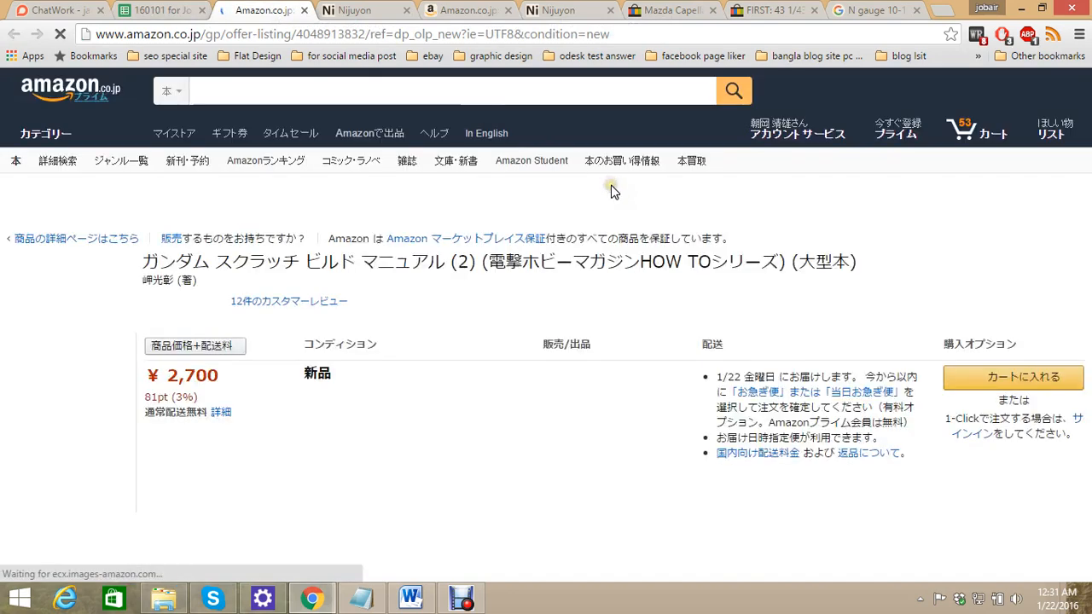
{"action": "scroll", "coordinate": [921, 307], "scroll_direction": "down", "scroll_amount": 1}
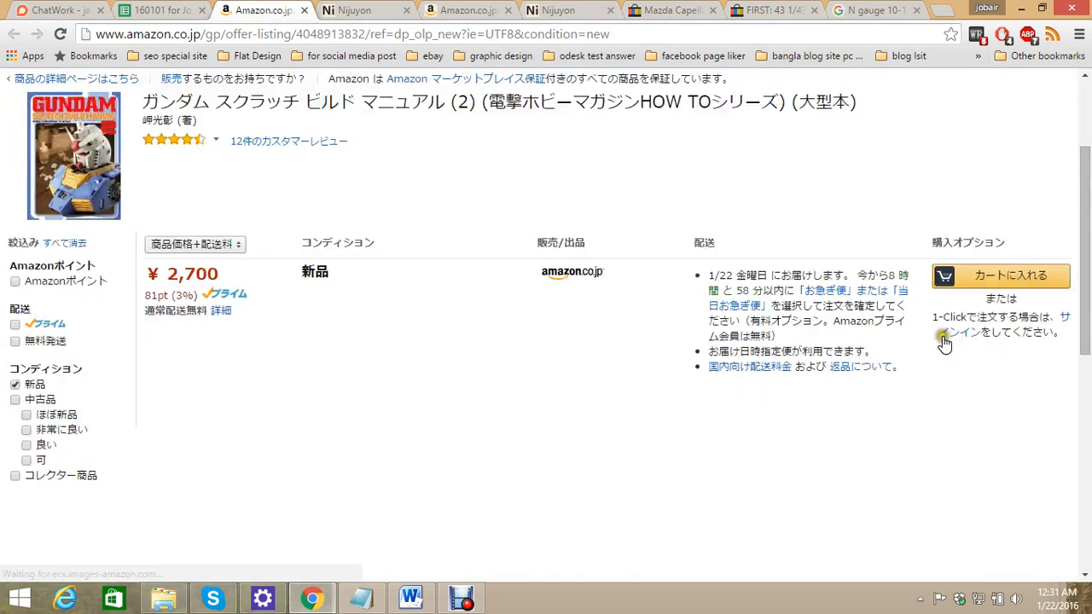
{"action": "left_click", "coordinate": [817, 105]}
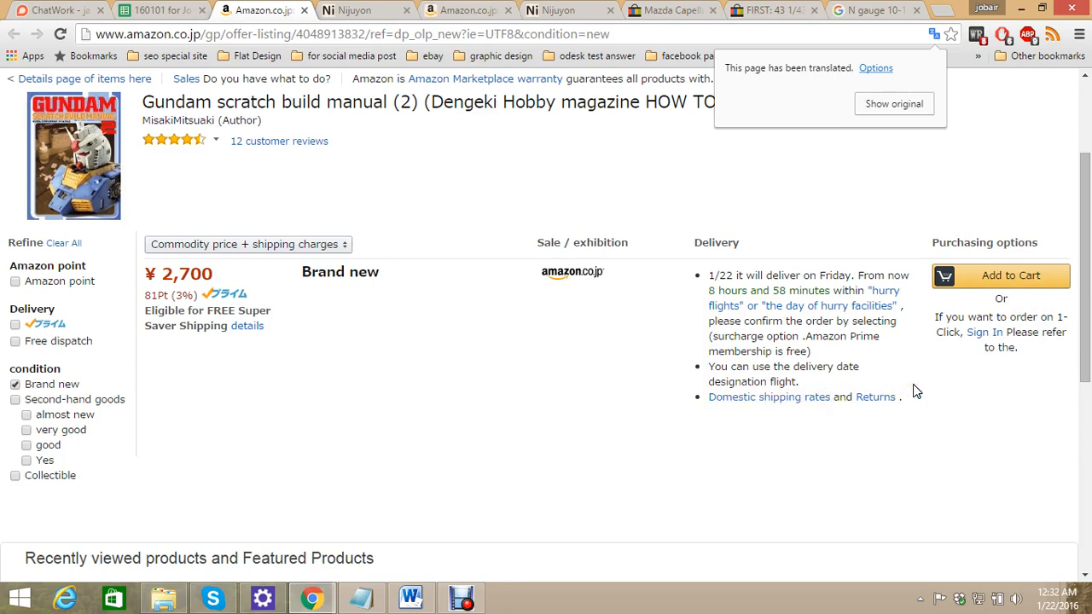
Check the Hakuba case's Nijuyon add-item page and examine the Gundam manual's title, author and offer on Amazon
{"action": "left_click", "coordinate": [167, 10]}
{"action": "left_click", "coordinate": [373, 10]}
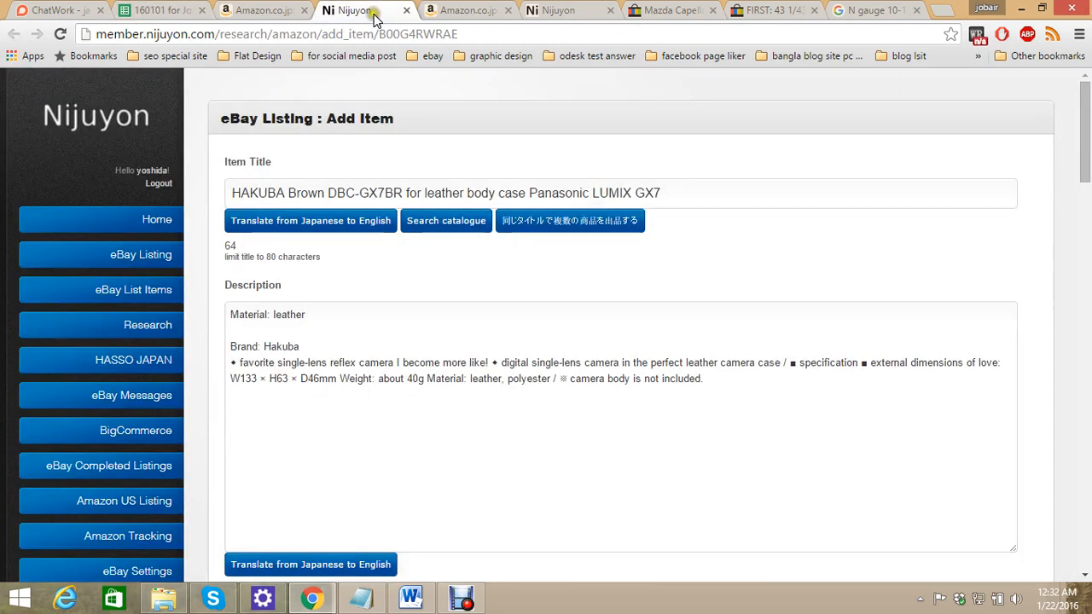
{"action": "left_click", "coordinate": [242, 9]}
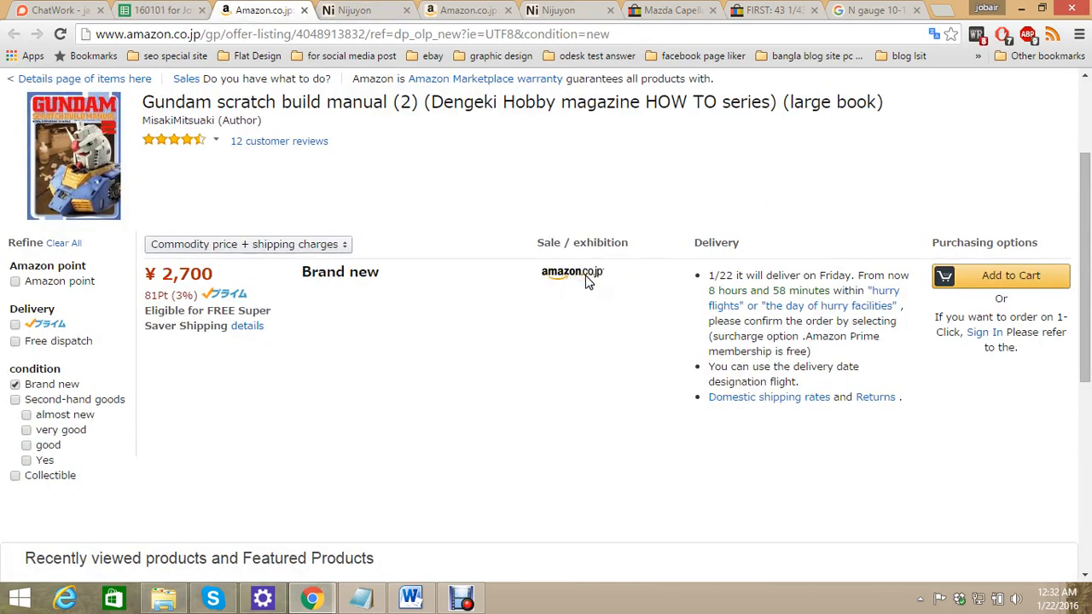
{"action": "scroll", "coordinate": [622, 307], "scroll_direction": "up", "scroll_amount": 1}
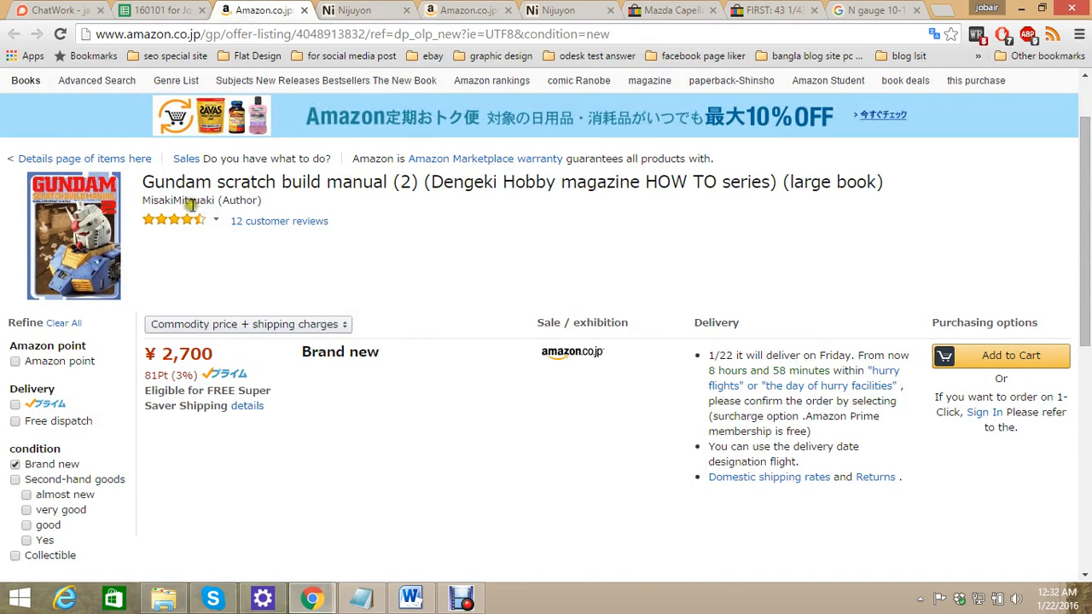
Compare the Gundam manual's author name and title with their original Japanese text on the Amazon offer page
{"action": "mouse_move", "coordinate": [189, 204]}
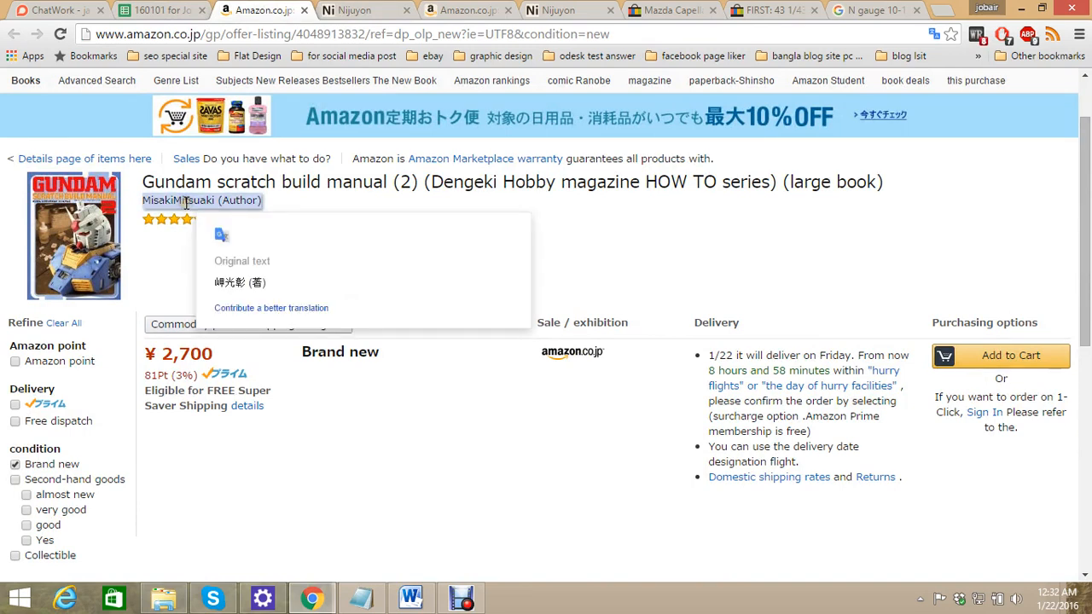
{"action": "double_click", "coordinate": [186, 203]}
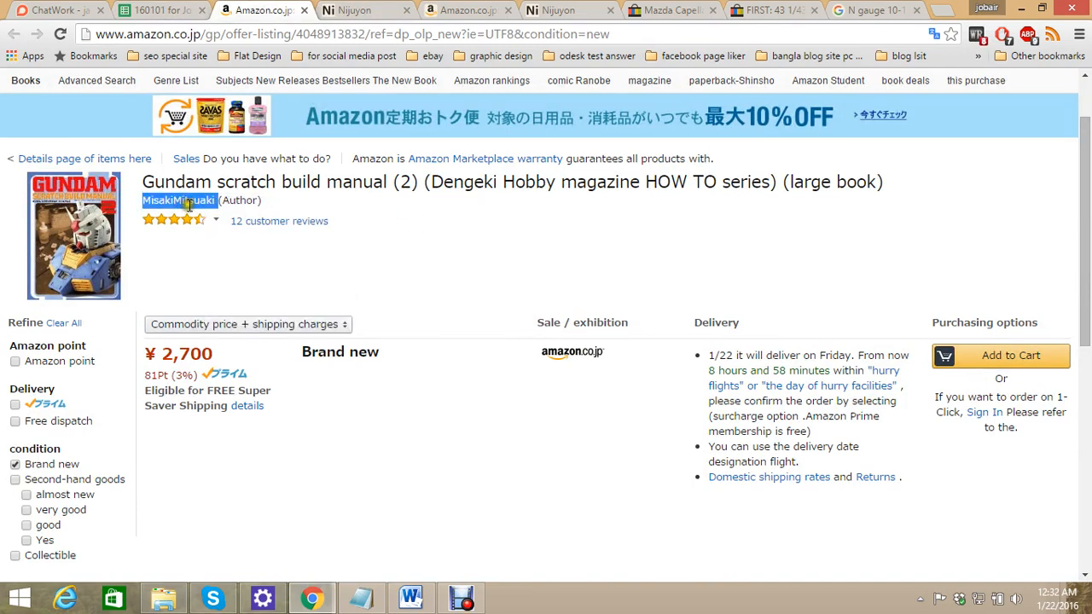
{"action": "double_click", "coordinate": [239, 200]}
{"action": "left_click", "coordinate": [182, 189]}
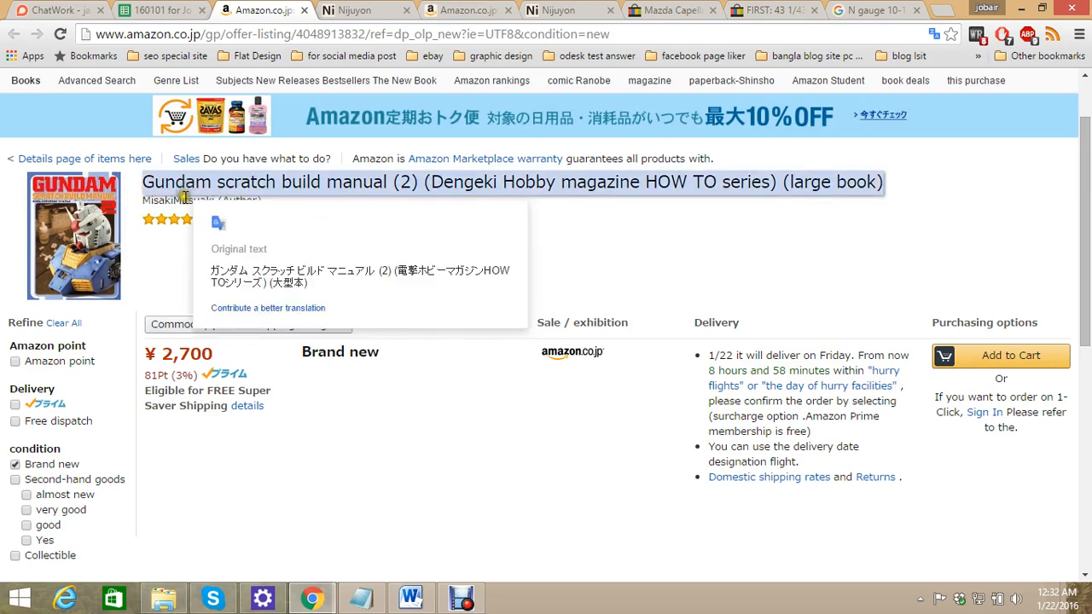
Add the brand-new Gundam manual to the Amazon cart and open its product page translated into English
{"action": "left_click", "coordinate": [1024, 356]}
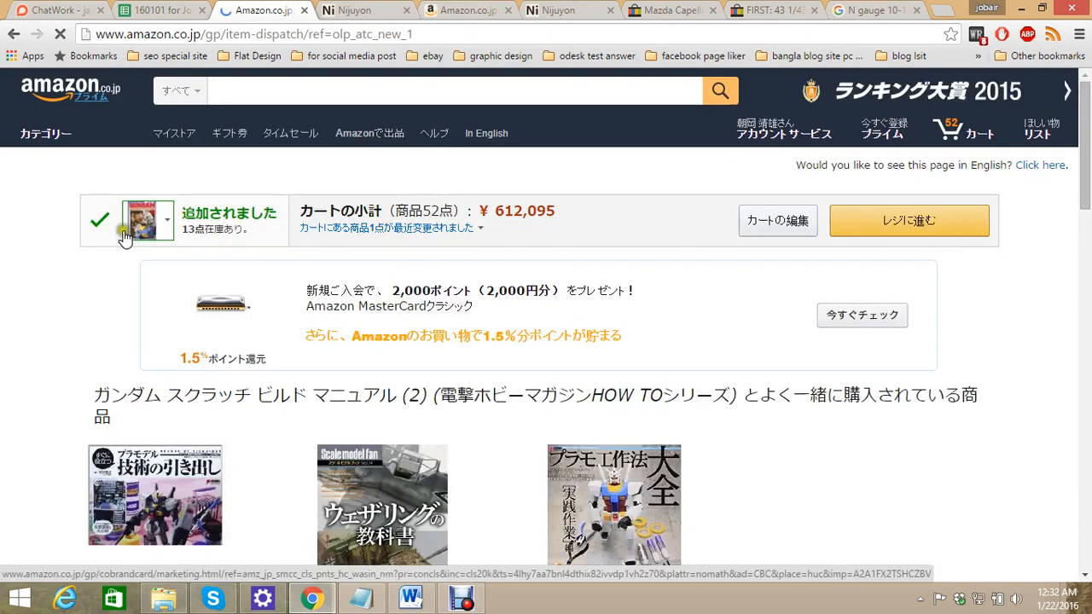
{"action": "mouse_move", "coordinate": [160, 230]}
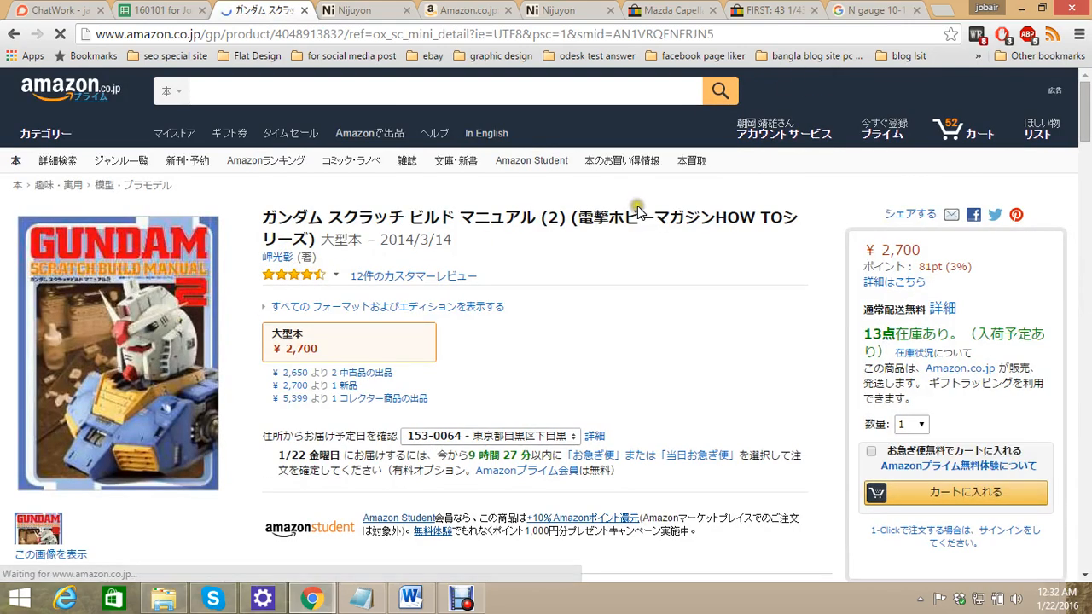
{"action": "left_click", "coordinate": [941, 36]}
{"action": "left_click", "coordinate": [844, 102]}
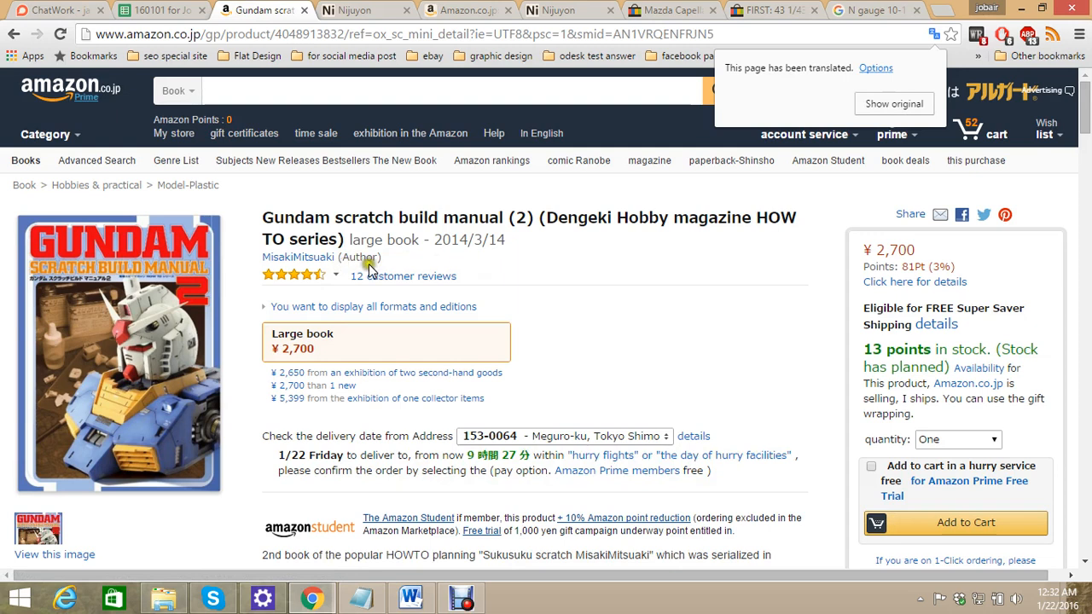
Examine the publisher names in the registration information on the Gundam manual's product page
{"action": "left_click", "coordinate": [190, 10]}
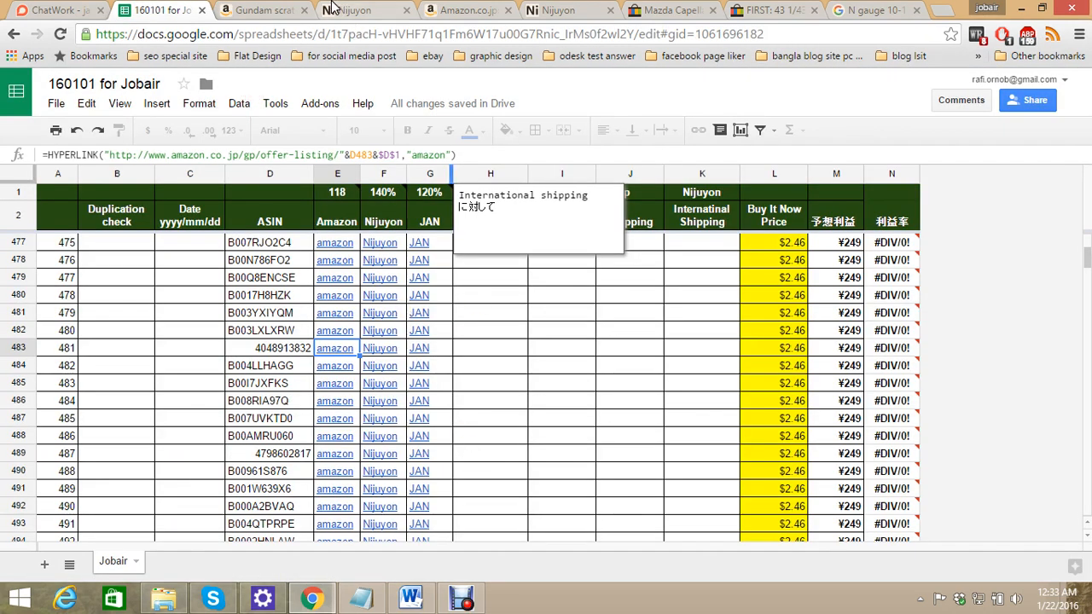
{"action": "left_click", "coordinate": [283, 10]}
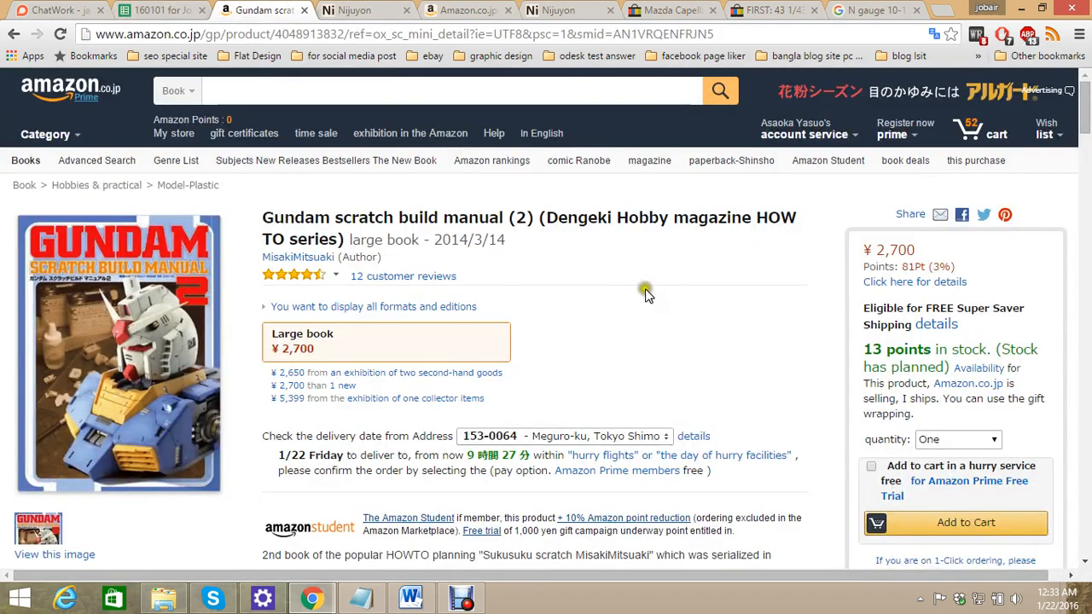
{"action": "scroll", "coordinate": [648, 290], "scroll_direction": "down", "scroll_amount": 7}
{"action": "scroll", "coordinate": [665, 259], "scroll_direction": "up", "scroll_amount": 3}
{"action": "scroll", "coordinate": [665, 258], "scroll_direction": "down", "scroll_amount": 6}
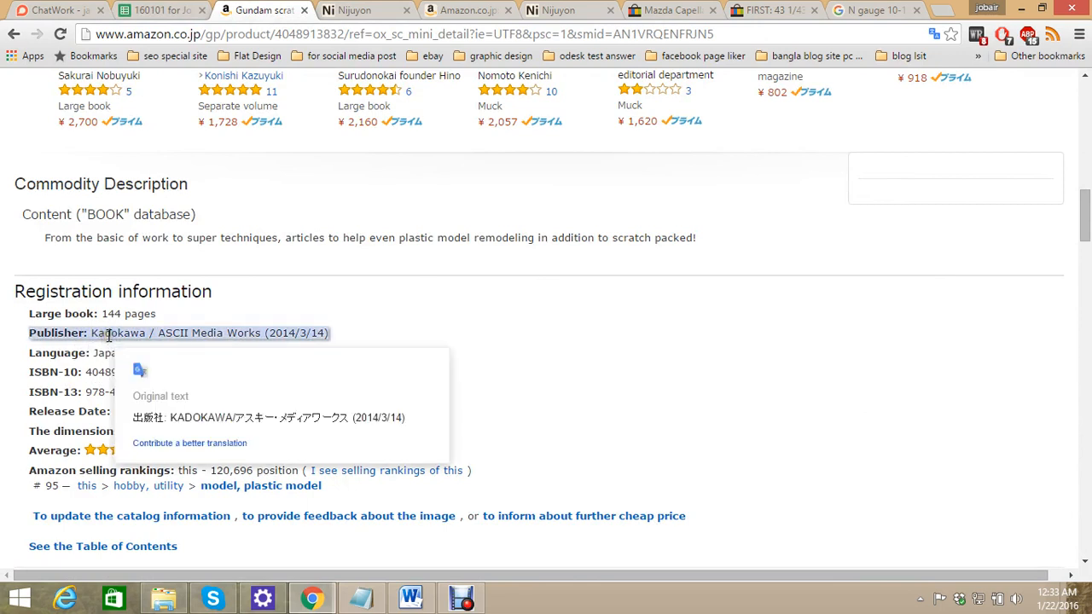
{"action": "double_click", "coordinate": [108, 335]}
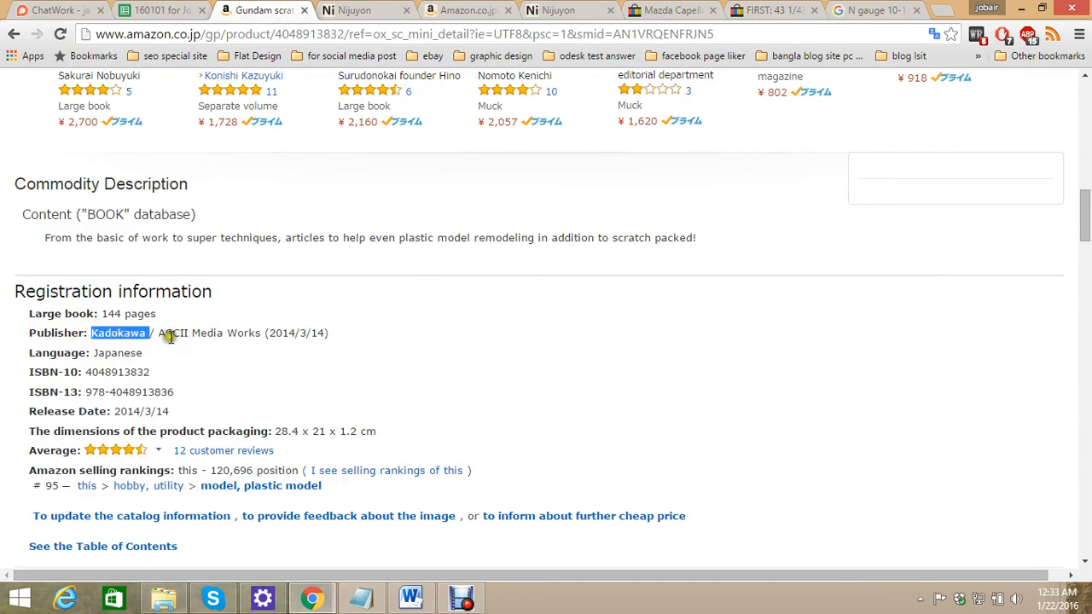
{"action": "left_click_drag", "start_coordinate": [159, 334], "coordinate": [255, 334]}
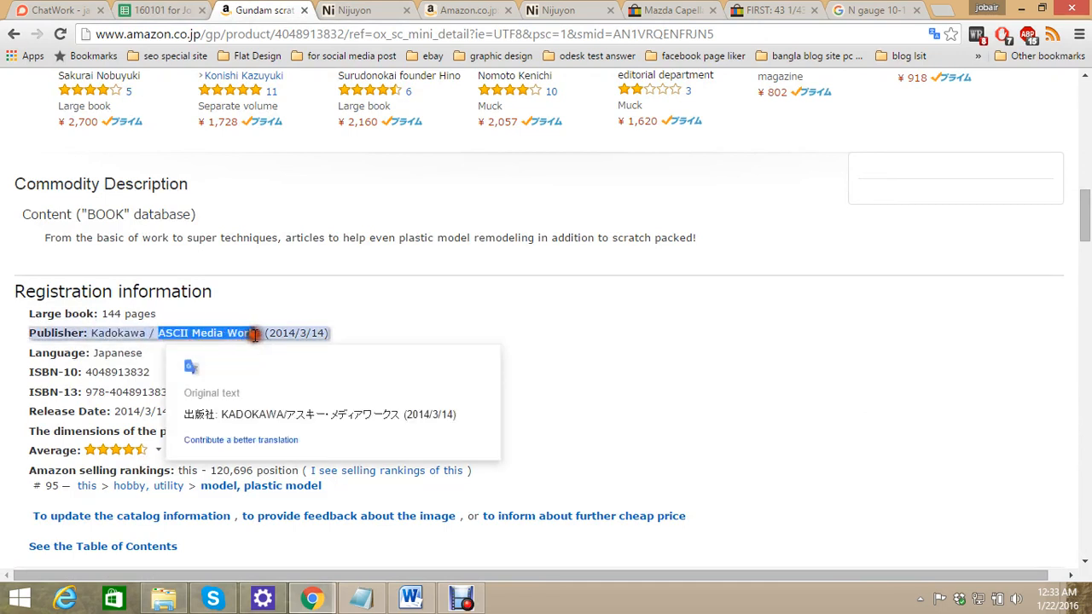
{"action": "left_click", "coordinate": [213, 332]}
{"action": "mouse_move", "coordinate": [159, 332]}
{"action": "left_mouse_down"}
{"action": "mouse_move", "coordinate": [221, 333]}
{"action": "mouse_move", "coordinate": [158, 333]}
{"action": "mouse_move", "coordinate": [175, 332]}
{"action": "left_mouse_up"}
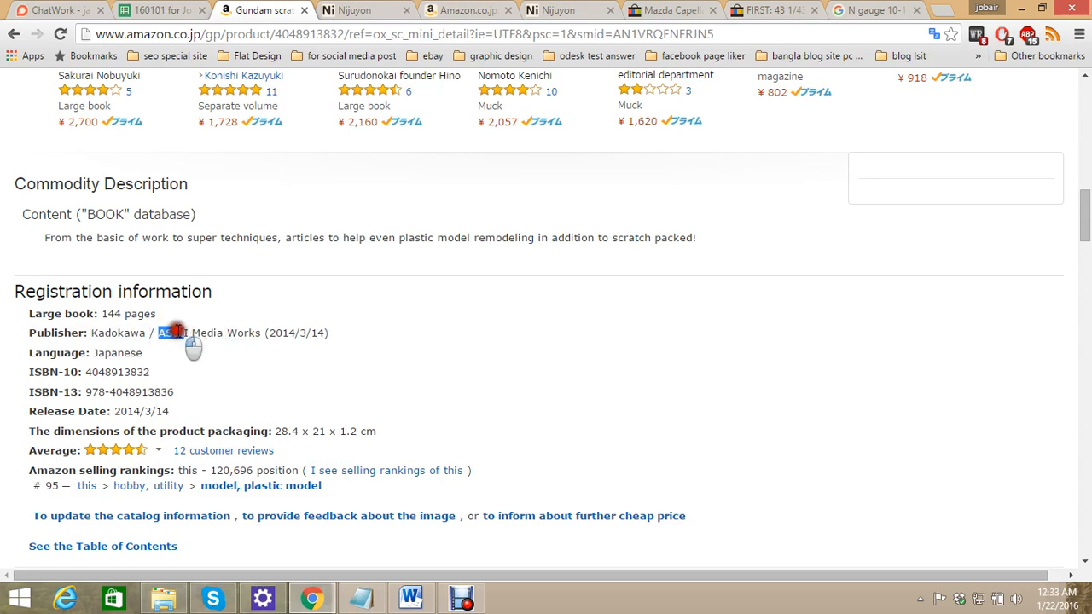
{"action": "double_click", "coordinate": [97, 333]}
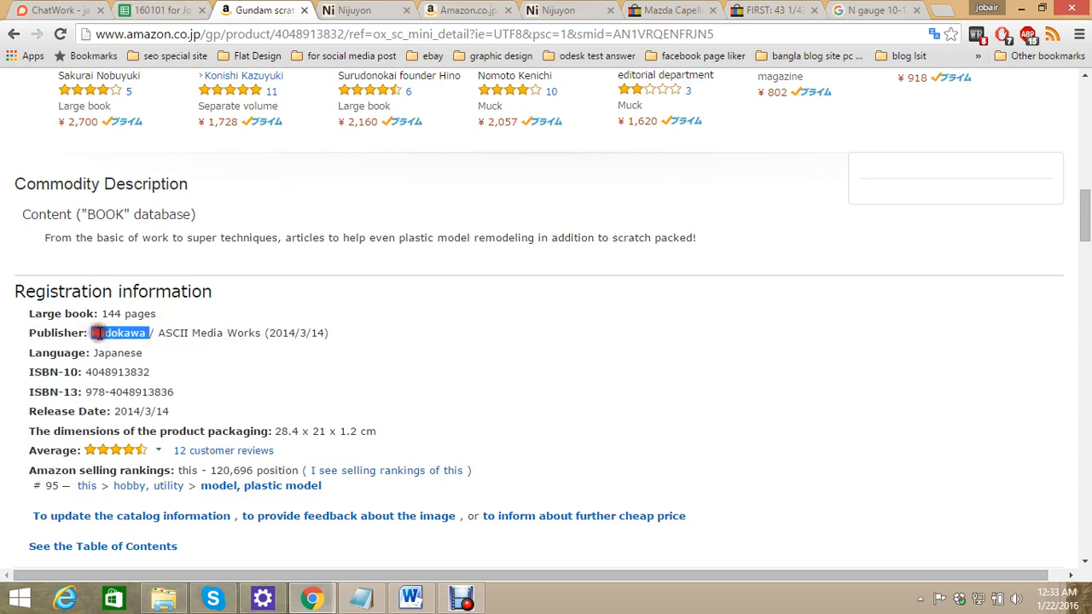
Check row 483's empty Brand cell and the Hakuba listing's description, and re-examine the Gundam manual's publisher
{"action": "left_click", "coordinate": [164, 8]}
{"action": "left_click", "coordinate": [467, 351]}
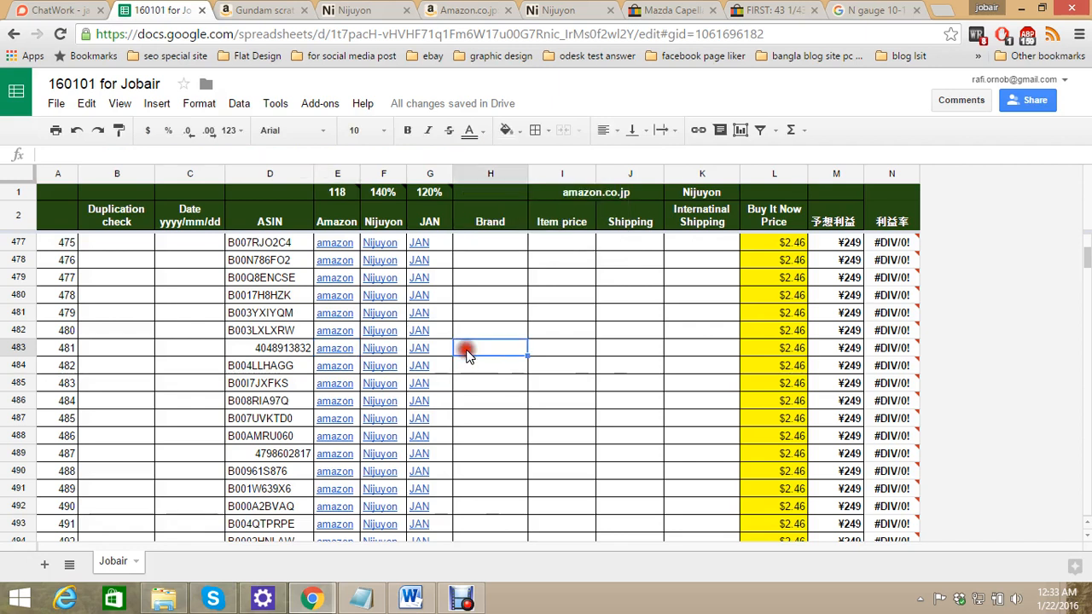
{"action": "left_click", "coordinate": [353, 7]}
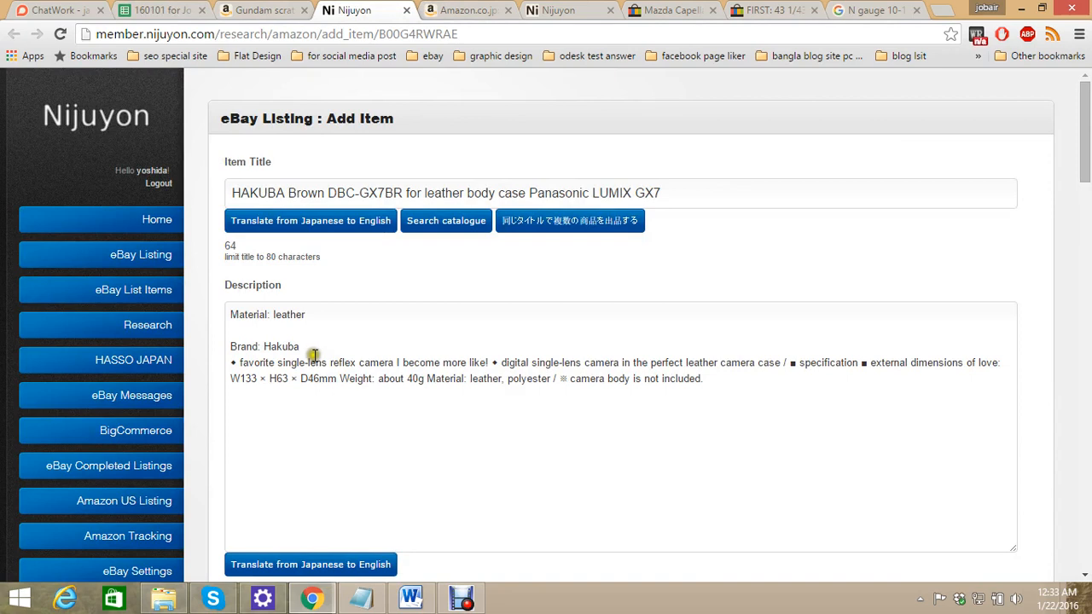
{"action": "left_click", "coordinate": [254, 11]}
{"action": "double_click", "coordinate": [124, 332]}
{"action": "left_click_drag", "start_coordinate": [160, 333], "coordinate": [271, 338]}
{"action": "left_click", "coordinate": [254, 343]}
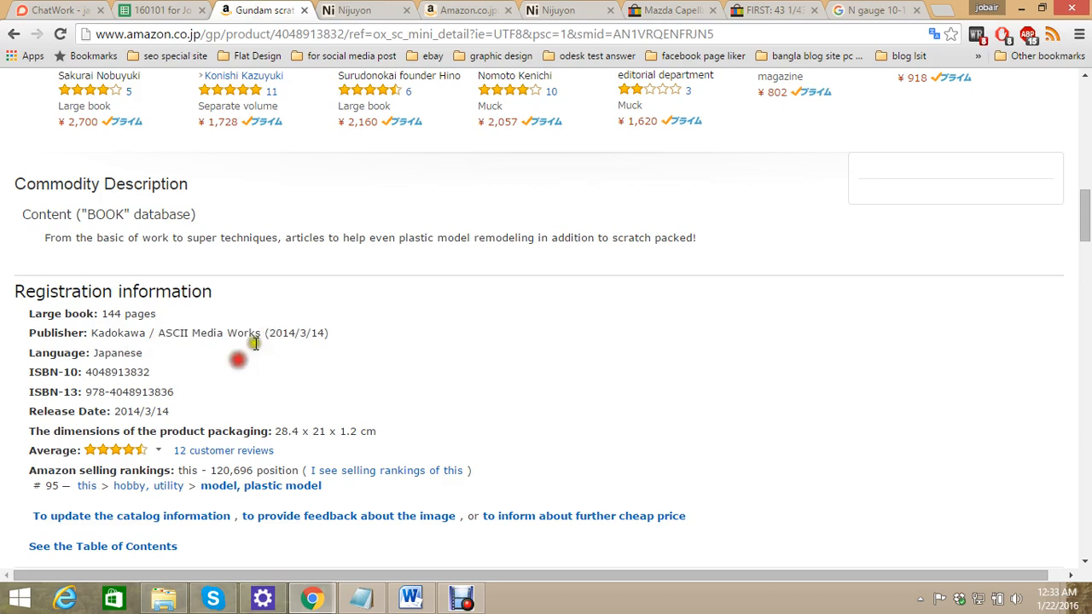
Return to the Hakuba case's Amazon product page and view its title and main details
{"action": "left_click", "coordinate": [160, 11]}
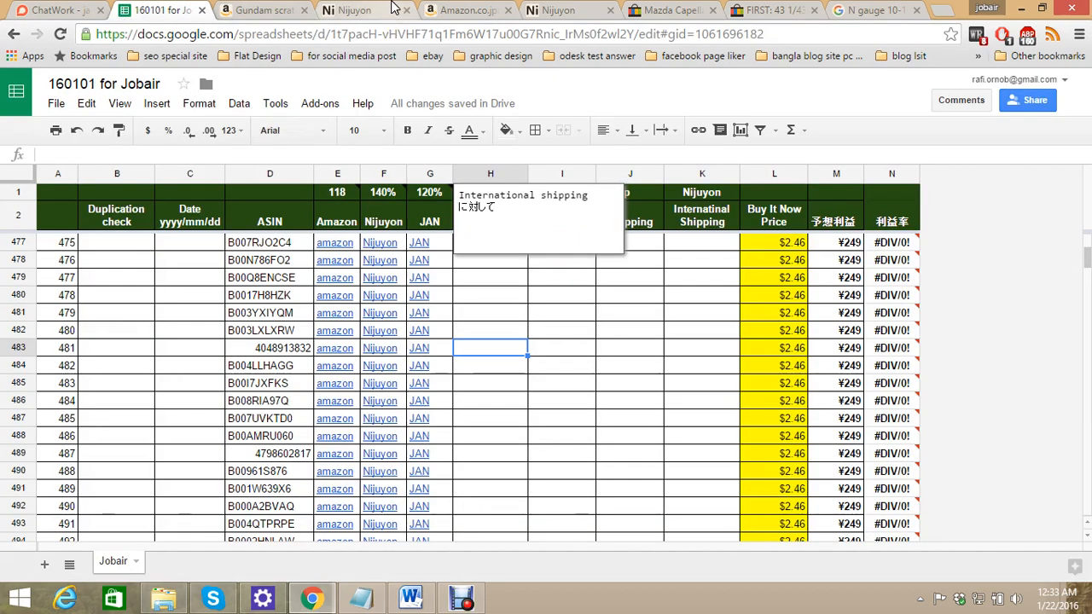
{"action": "left_click", "coordinate": [443, 10]}
{"action": "left_click", "coordinate": [290, 10]}
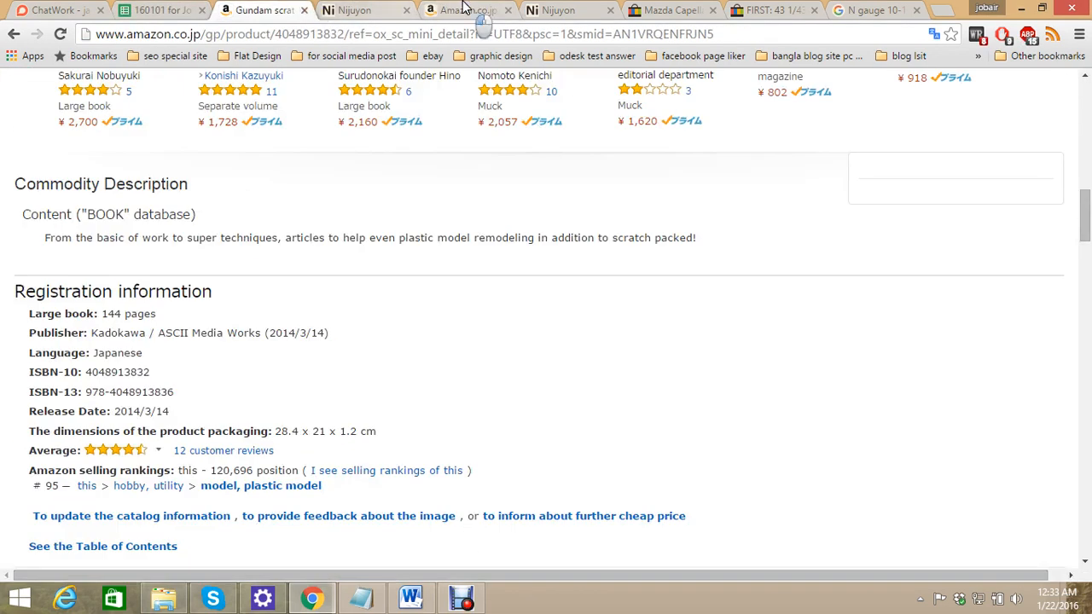
{"action": "left_click", "coordinate": [464, 8]}
{"action": "scroll", "coordinate": [597, 213], "scroll_direction": "up", "scroll_amount": 15}
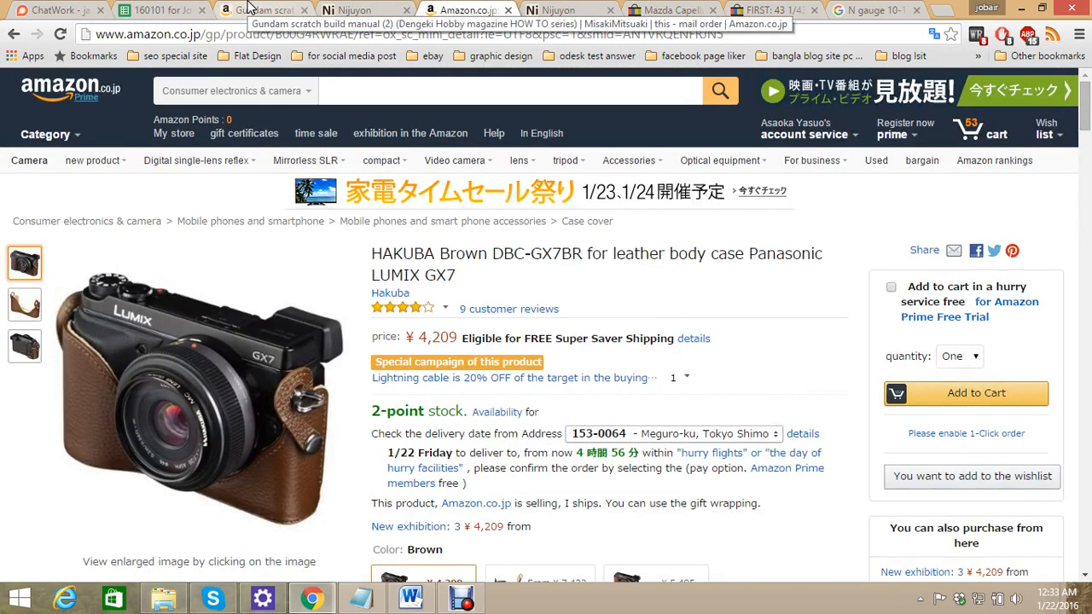
{"action": "scroll", "coordinate": [569, 327], "scroll_direction": "down", "scroll_amount": 1}
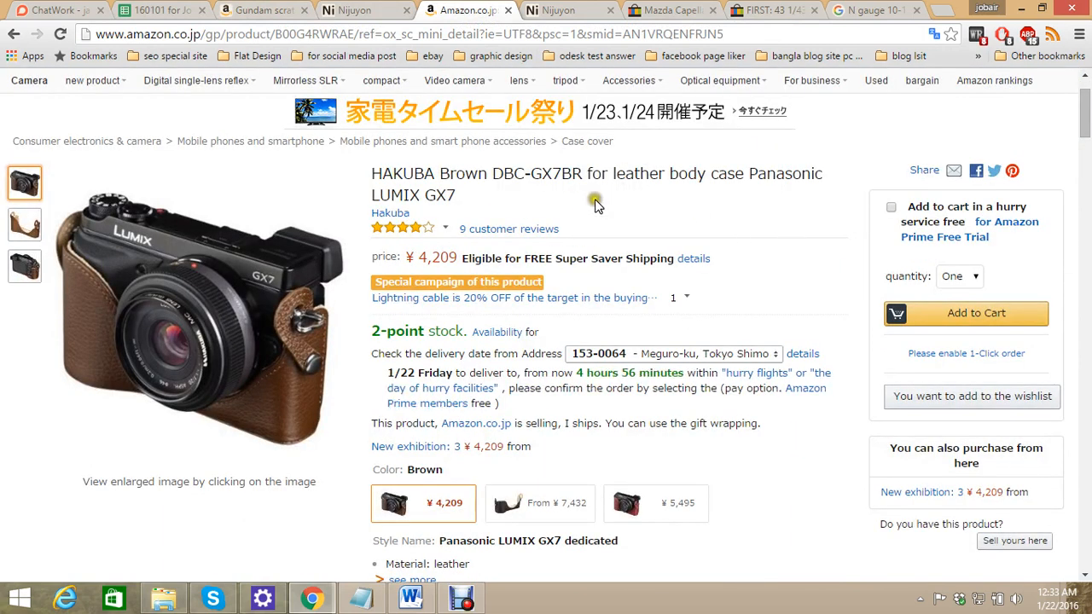
Copy "HAKUBA Brown DBC-GX7BR" from the Amazon title and search eBay for it
{"action": "left_click_drag", "start_coordinate": [372, 175], "coordinate": [576, 175]}
{"action": "key", "text": "ctrl+c"}
{"action": "left_click", "coordinate": [674, 10]}
{"action": "left_click", "coordinate": [467, 110]}
{"action": "key", "text": "ctrl+v"}
{"action": "left_click", "coordinate": [493, 11]}
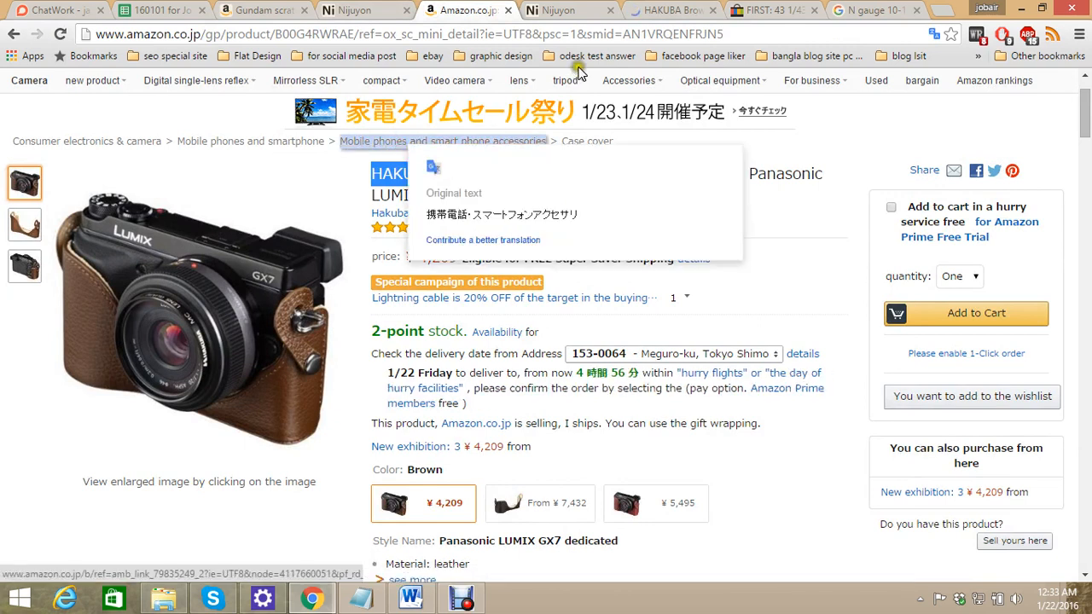
{"action": "left_click", "coordinate": [683, 12]}
Look through the eBay search results for the Hakuba case, comparing the listings' titles and prices
{"action": "scroll", "coordinate": [671, 280], "scroll_direction": "down", "scroll_amount": 5}
{"action": "scroll", "coordinate": [673, 282], "scroll_direction": "up", "scroll_amount": 5}
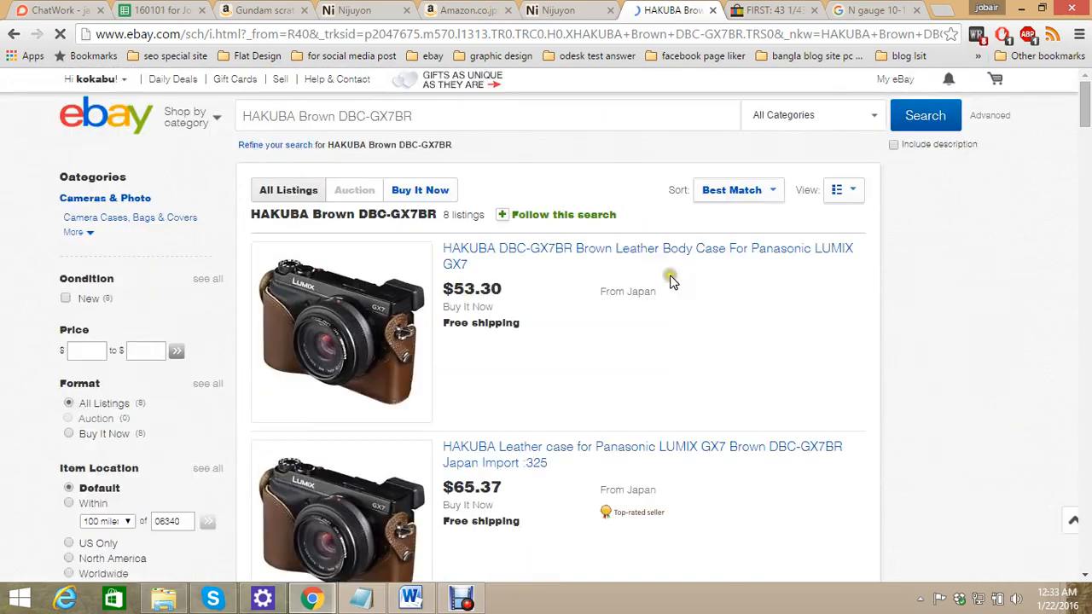
{"action": "scroll", "coordinate": [513, 271], "scroll_direction": "down", "scroll_amount": 12}
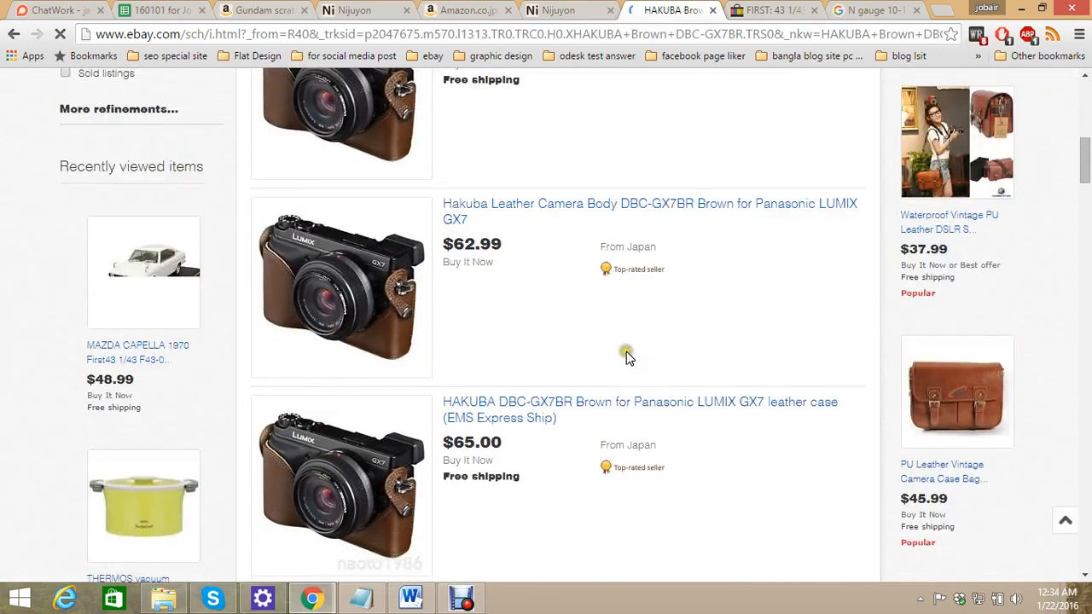
{"action": "scroll", "coordinate": [627, 357], "scroll_direction": "down", "scroll_amount": 10}
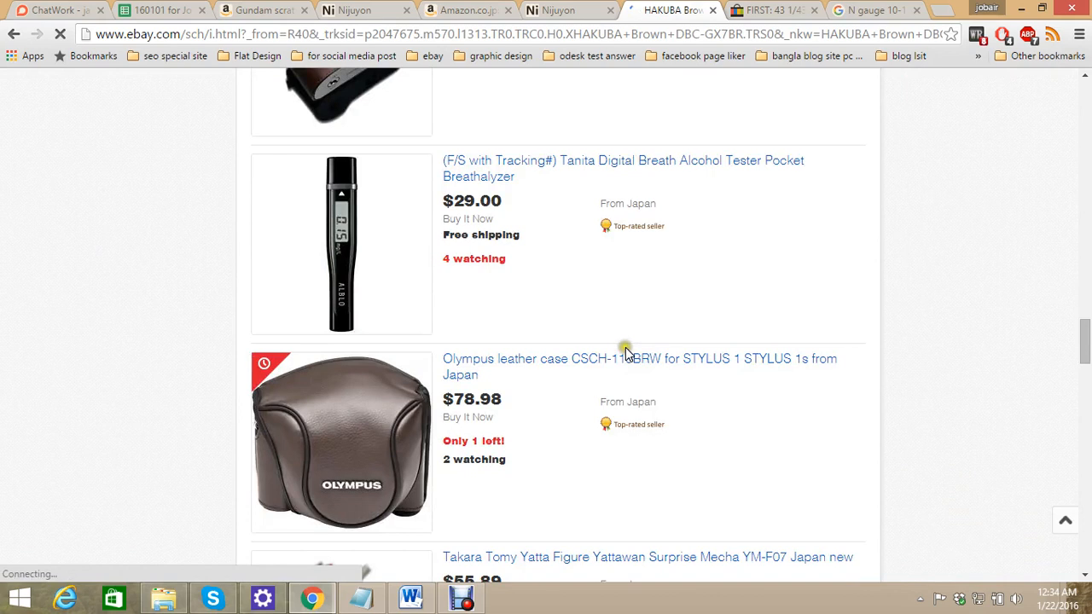
{"action": "scroll", "coordinate": [592, 340], "scroll_direction": "down", "scroll_amount": 3}
{"action": "scroll", "coordinate": [532, 324], "scroll_direction": "up", "scroll_amount": 2}
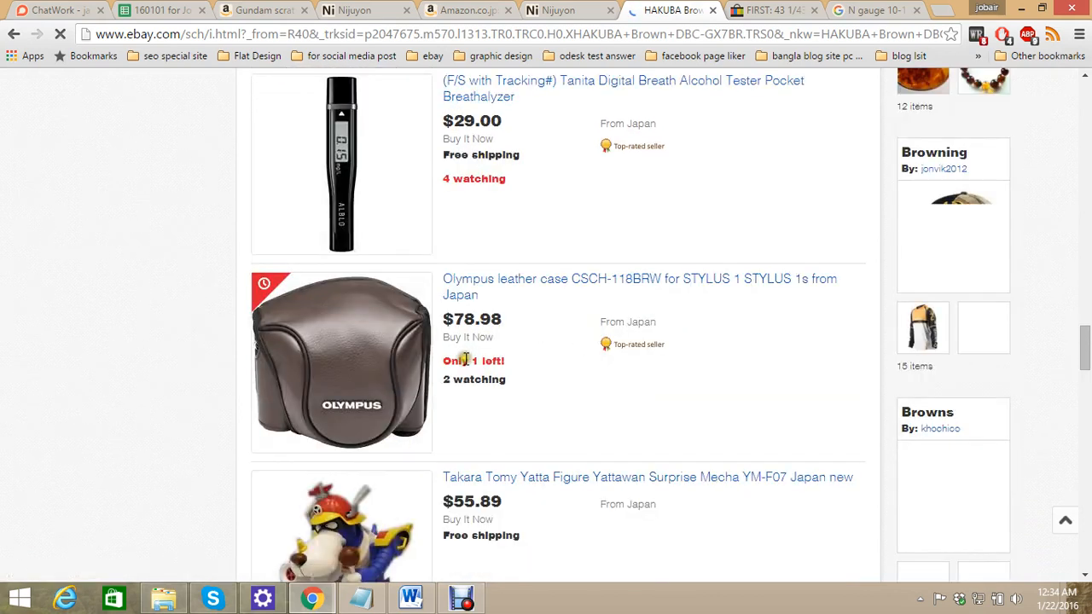
{"action": "scroll", "coordinate": [494, 365], "scroll_direction": "up", "scroll_amount": 8}
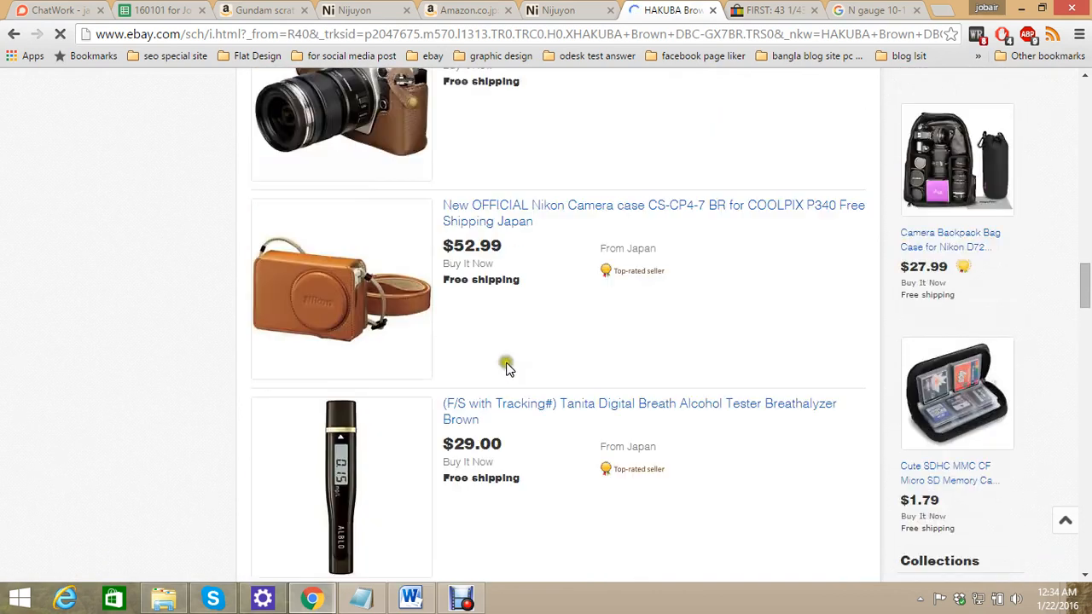
{"action": "scroll", "coordinate": [511, 362], "scroll_direction": "up", "scroll_amount": 10}
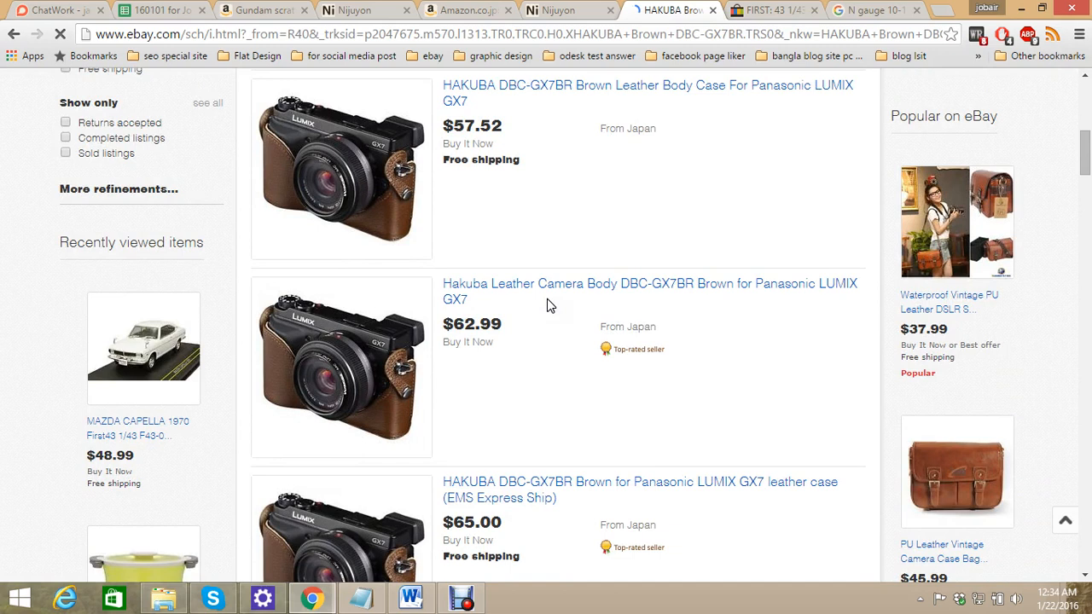
{"action": "scroll", "coordinate": [547, 298], "scroll_direction": "up", "scroll_amount": 5}
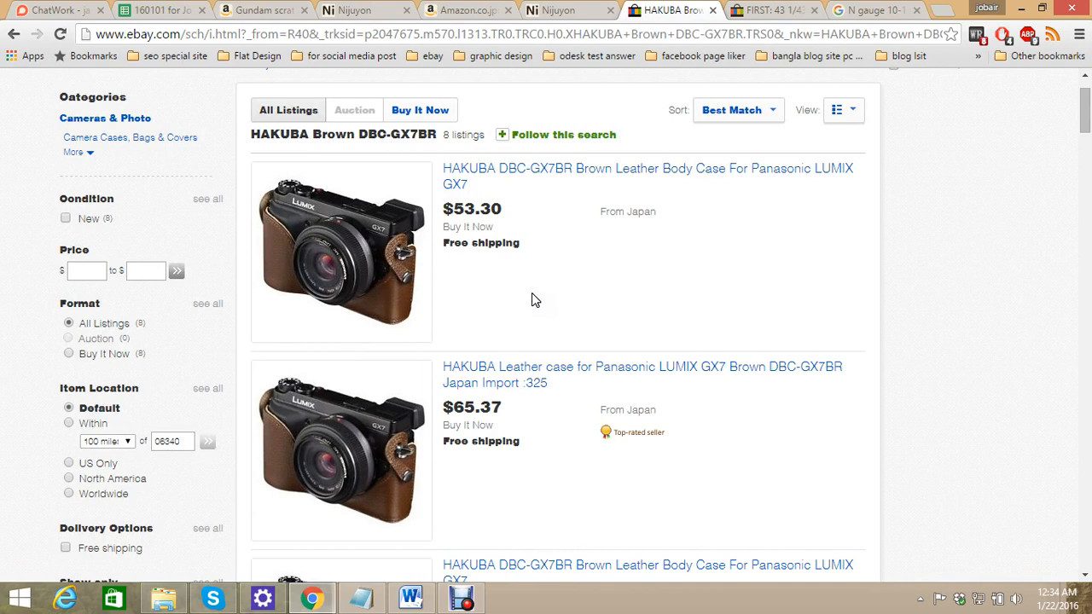
Replace the Nijuyon item title with the first eBay listing's title, "HAKUBA DBC-GX7BR Brown Leather Body Case For Panasonic LUMIX GX7", and append "From Japan F/S"
{"action": "left_click", "coordinate": [463, 171]}
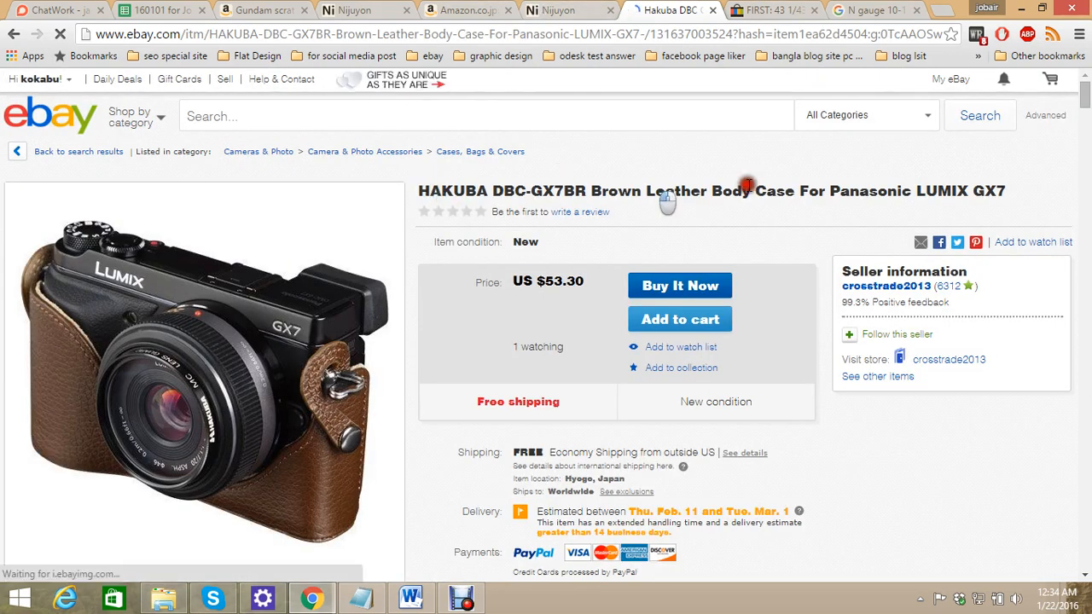
{"action": "left_click_drag", "start_coordinate": [418, 191], "coordinate": [999, 196]}
{"action": "left_click", "coordinate": [354, 9]}
{"action": "left_click", "coordinate": [603, 195]}
{"action": "key", "text": "ctrl+a"}
{"action": "key", "text": "ctrl+v"}
{"action": "left_click", "coordinate": [714, 191]}
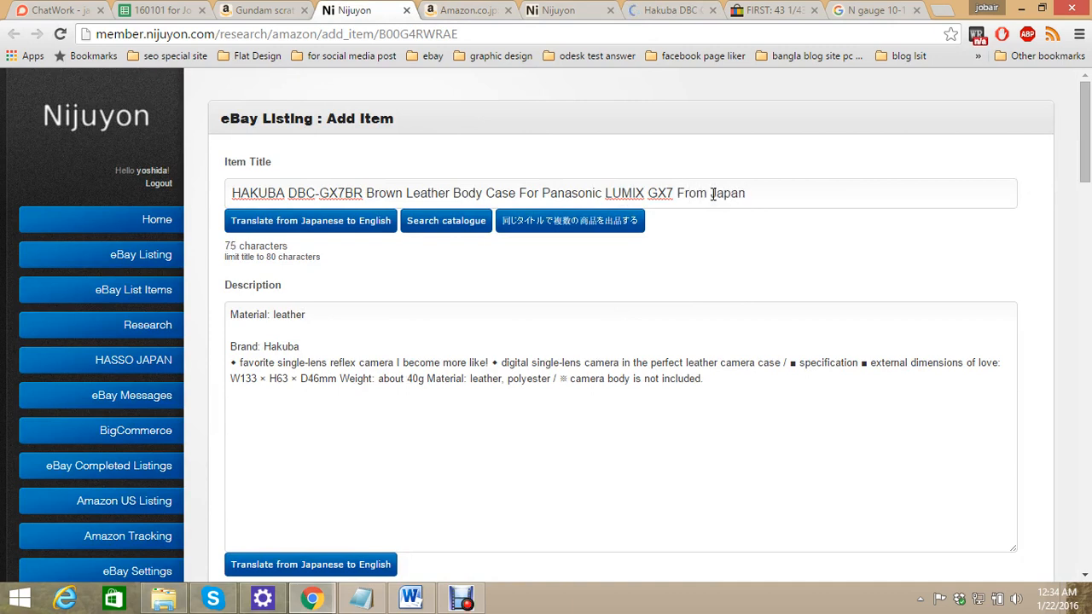
{"action": "left_click", "coordinate": [602, 433]}
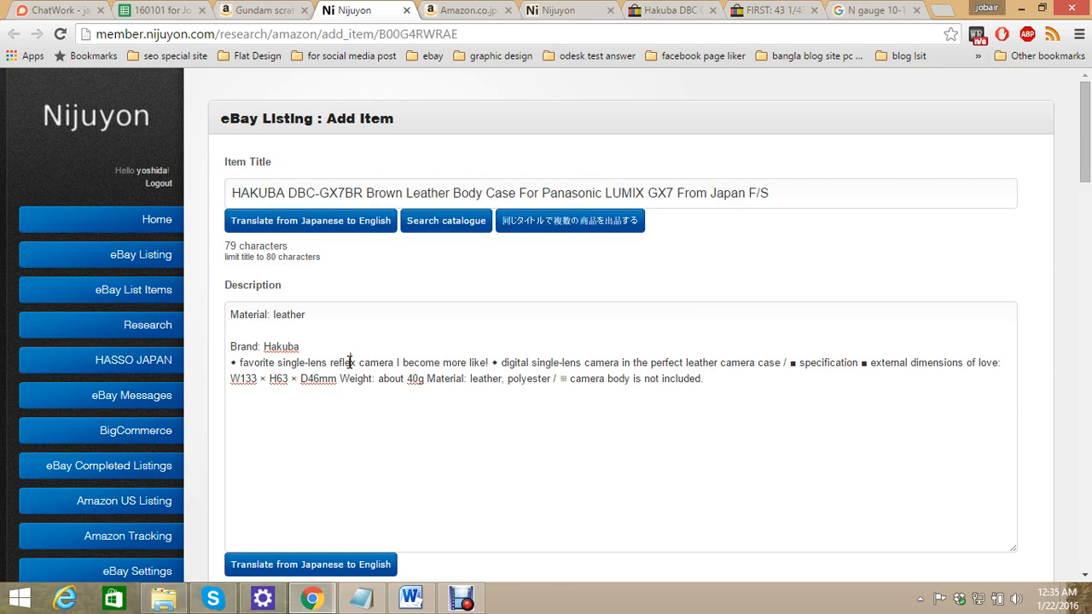
Review the Nijuyon description text and the Hakuba case's detailed and registration information on its Amazon product page
{"action": "left_click", "coordinate": [305, 354]}
{"action": "scroll", "coordinate": [339, 358], "scroll_direction": "down", "scroll_amount": 1}
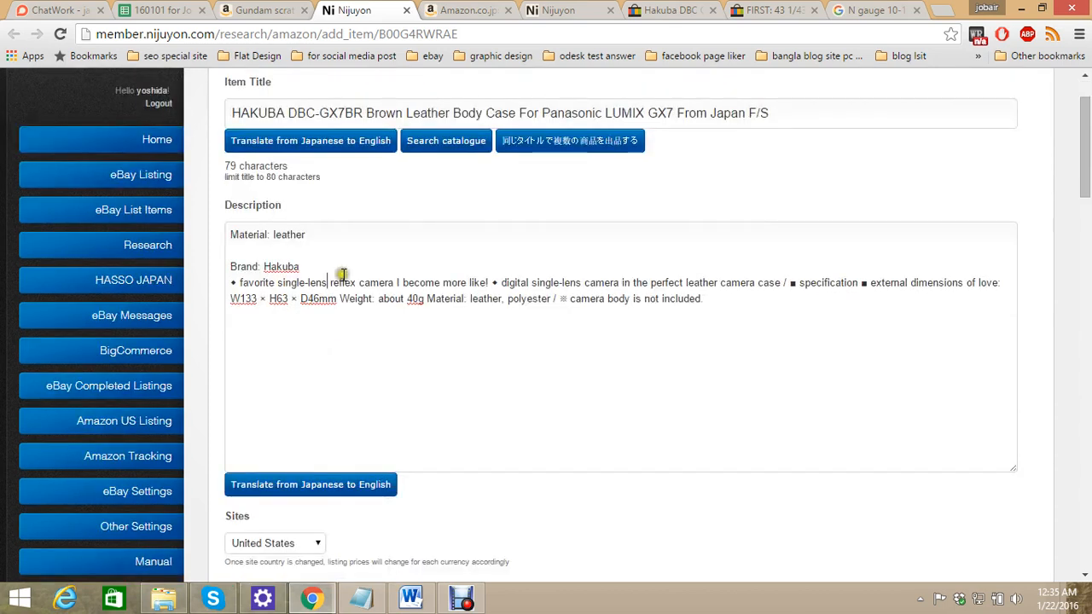
{"action": "left_click_drag", "start_coordinate": [232, 283], "coordinate": [683, 376]}
{"action": "key", "text": "ctrl+Tab"}
{"action": "scroll", "coordinate": [524, 361], "scroll_direction": "down", "scroll_amount": 10}
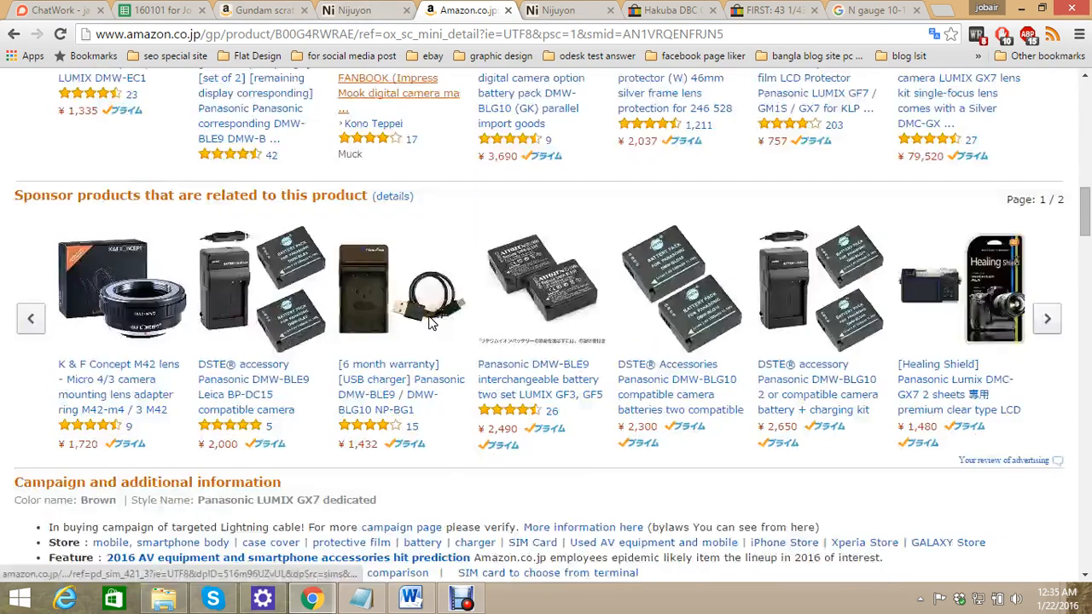
{"action": "scroll", "coordinate": [430, 323], "scroll_direction": "down", "scroll_amount": 5}
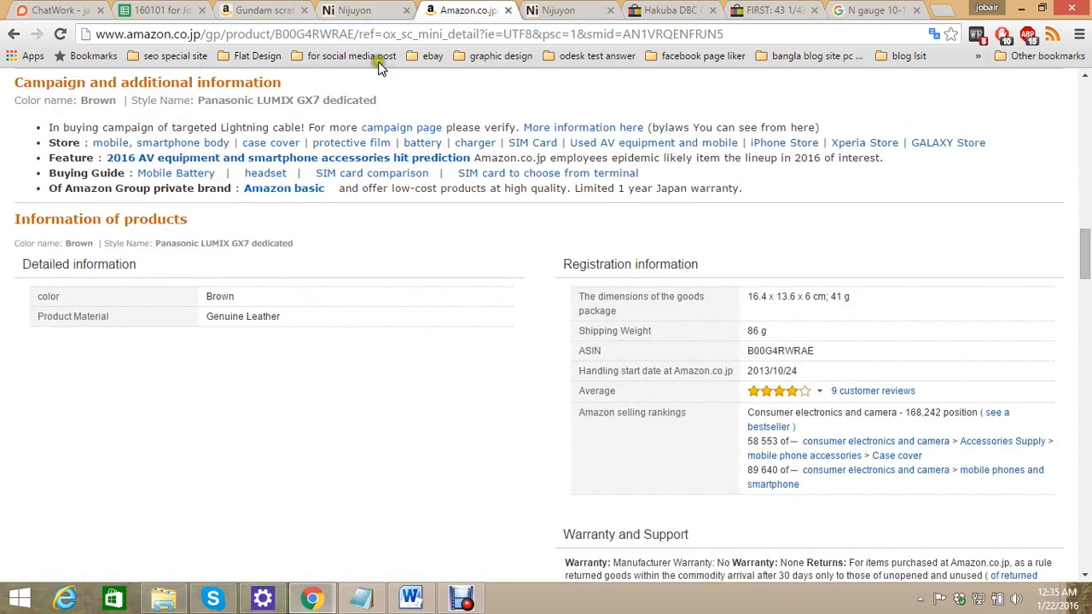
{"action": "left_click_drag", "start_coordinate": [554, 293], "coordinate": [859, 413]}
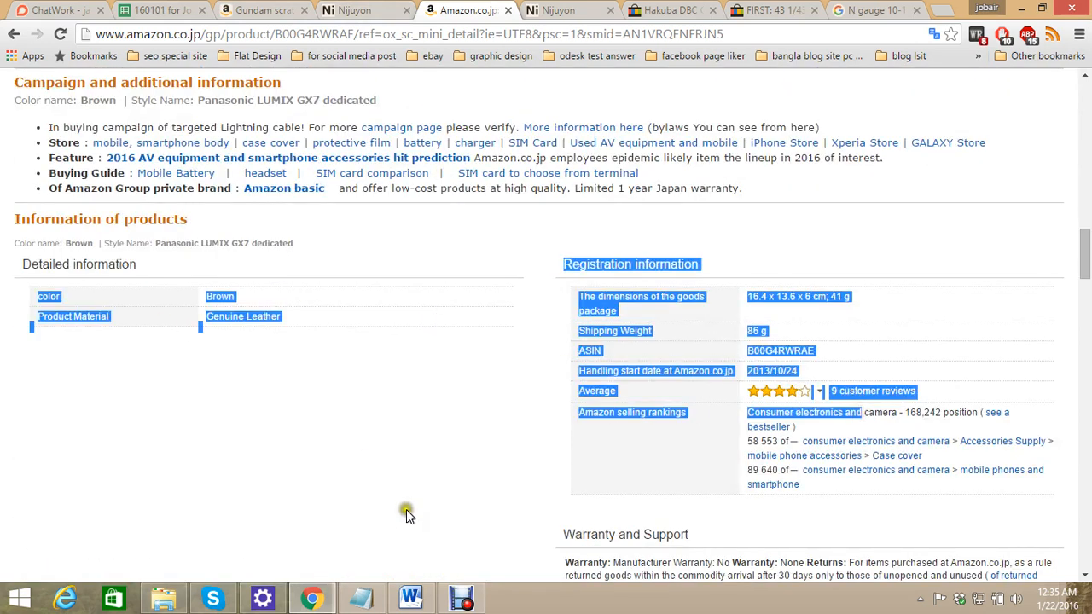
Paste the copied Amazon details into Notepad and transfer the package dimensions, "16.4 x 13.6 x 6 cm; 41 g", and "Shipping Weight 86 g" into the Nijuyon description
{"action": "left_click", "coordinate": [362, 599]}
{"action": "left_click", "coordinate": [501, 452]}
{"action": "left_click", "coordinate": [995, 434]}
{"action": "key", "text": "ctrl+a"}
{"action": "key", "text": "ctrl+v"}
{"action": "left_click_drag", "start_coordinate": [344, 461], "coordinate": [505, 472]}
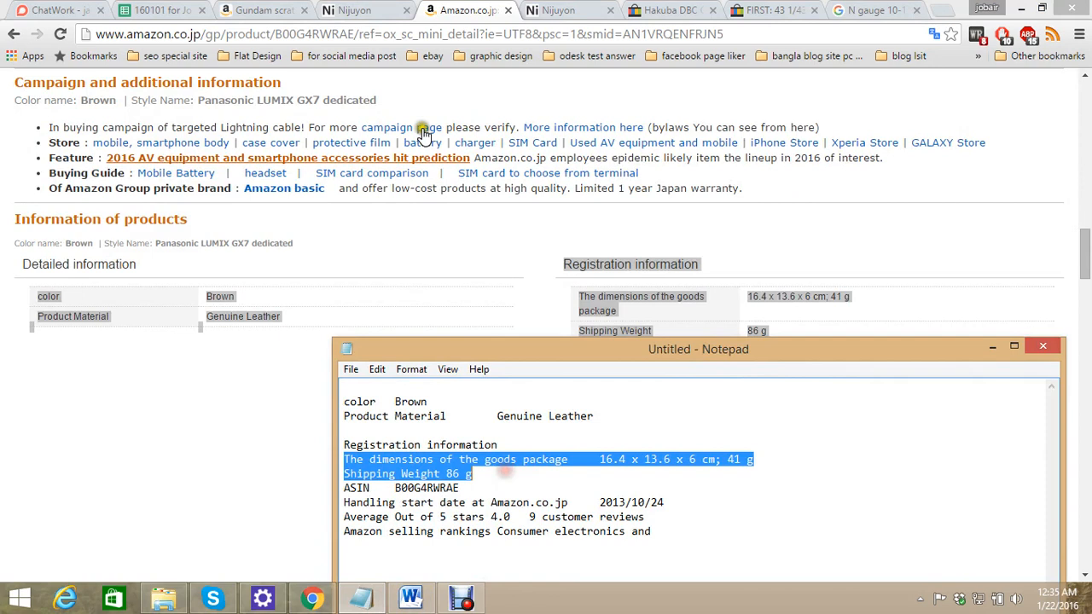
{"action": "left_click", "coordinate": [349, 11]}
{"action": "key", "text": "ctrl+v"}
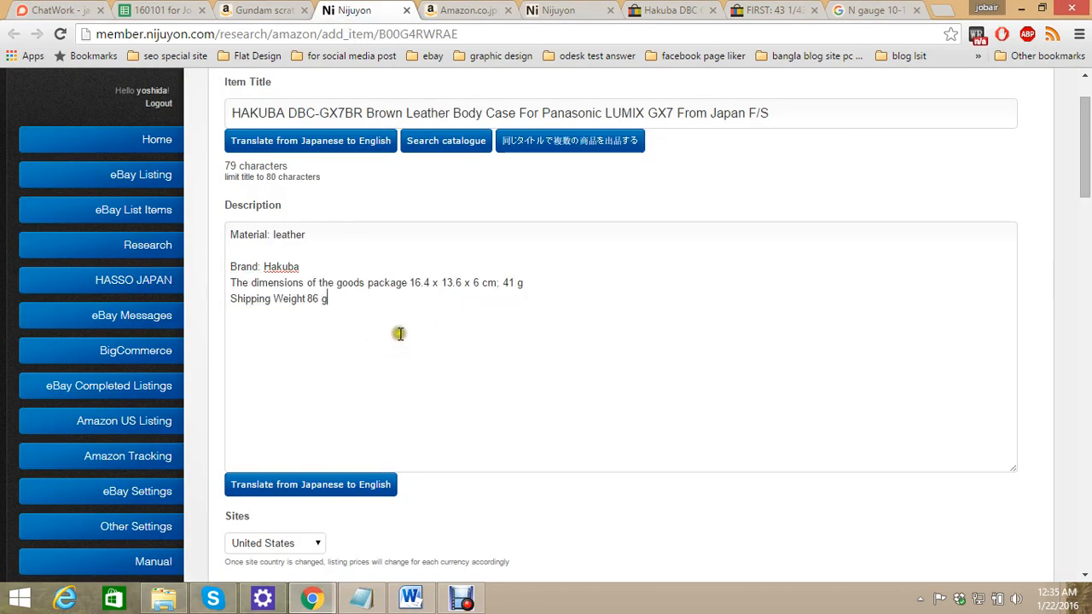
Move "Material: leather" below the Brand line, directly above the package dimensions, and remove "; 41 g" from the dimensions line
{"action": "left_click", "coordinate": [317, 254]}
{"action": "left_click", "coordinate": [319, 266]}
{"action": "key", "text": "Return"}
{"action": "left_click_drag", "start_coordinate": [312, 249], "coordinate": [208, 236]}
{"action": "key", "text": "ctrl+c"}
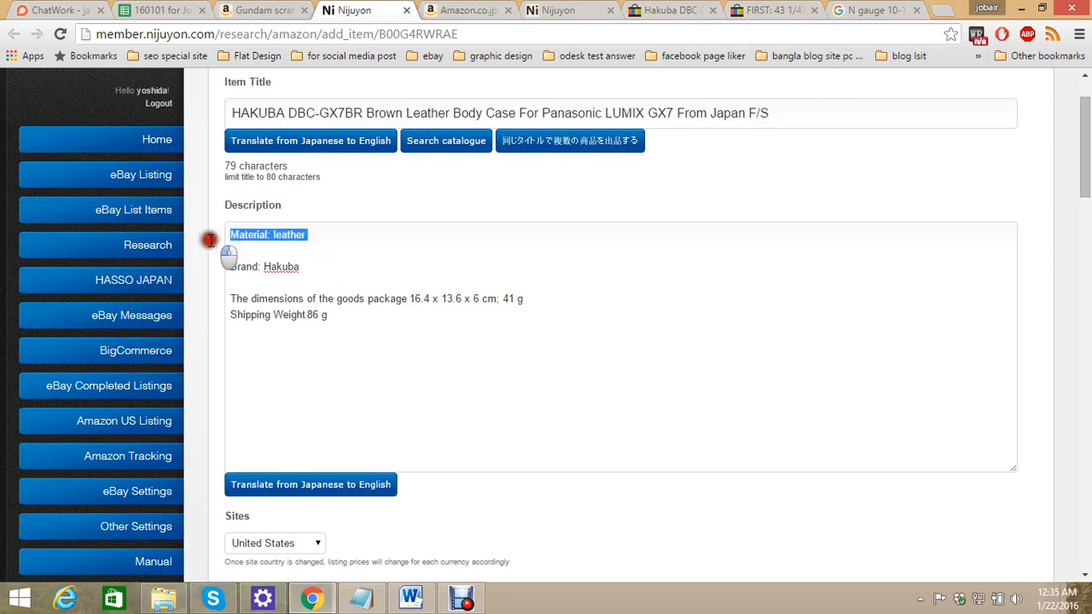
{"action": "key", "text": "BackSpace"}
{"action": "key", "text": "Return"}
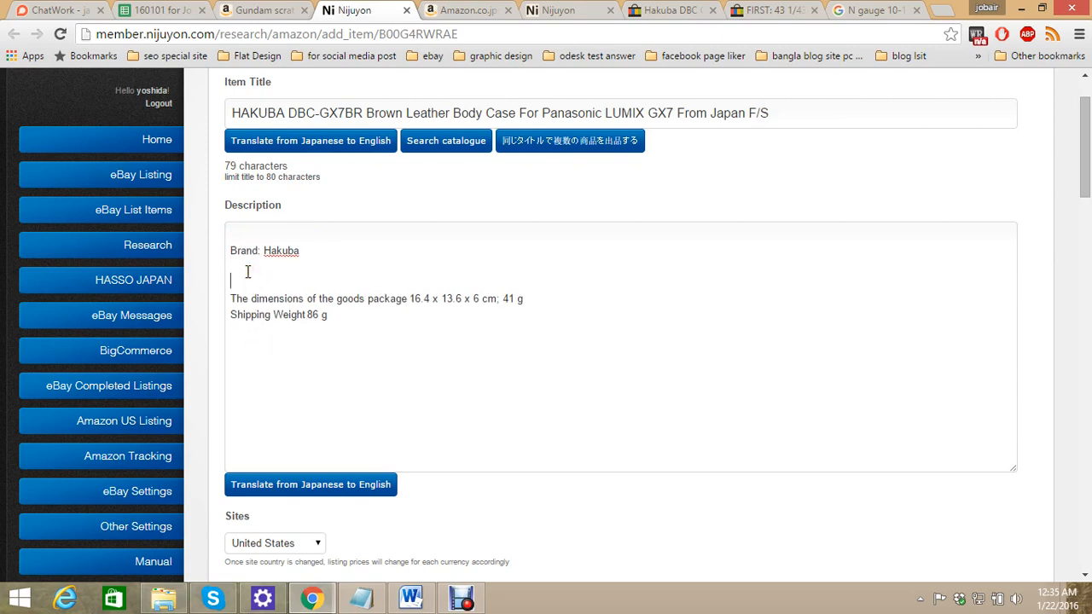
{"action": "key", "text": "ctrl+v"}
{"action": "key", "text": "Delete"}
{"action": "left_click_drag", "start_coordinate": [498, 299], "coordinate": [538, 299]}
{"action": "key", "text": "BackSpace"}
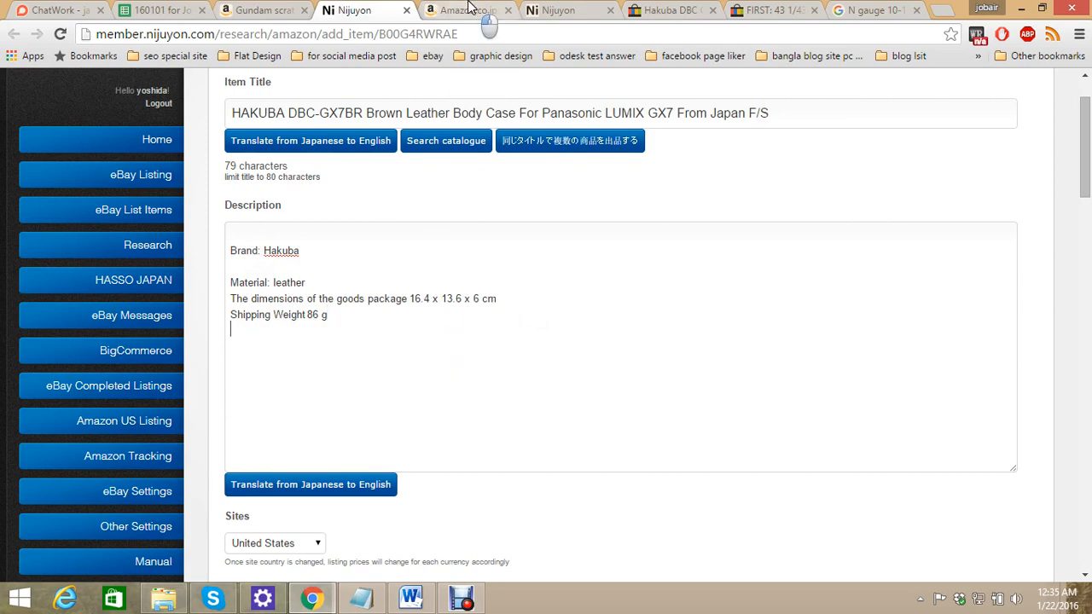
Copy the colour and style names from Amazon into the description below Material, as separate "Color name: Brown" and "Style Name: Panasonic LUMIX GX7 dedicated" lines
{"action": "left_click", "coordinate": [467, 10]}
{"action": "scroll", "coordinate": [621, 332], "scroll_direction": "up", "scroll_amount": 5}
{"action": "scroll", "coordinate": [560, 396], "scroll_direction": "down", "scroll_amount": 2}
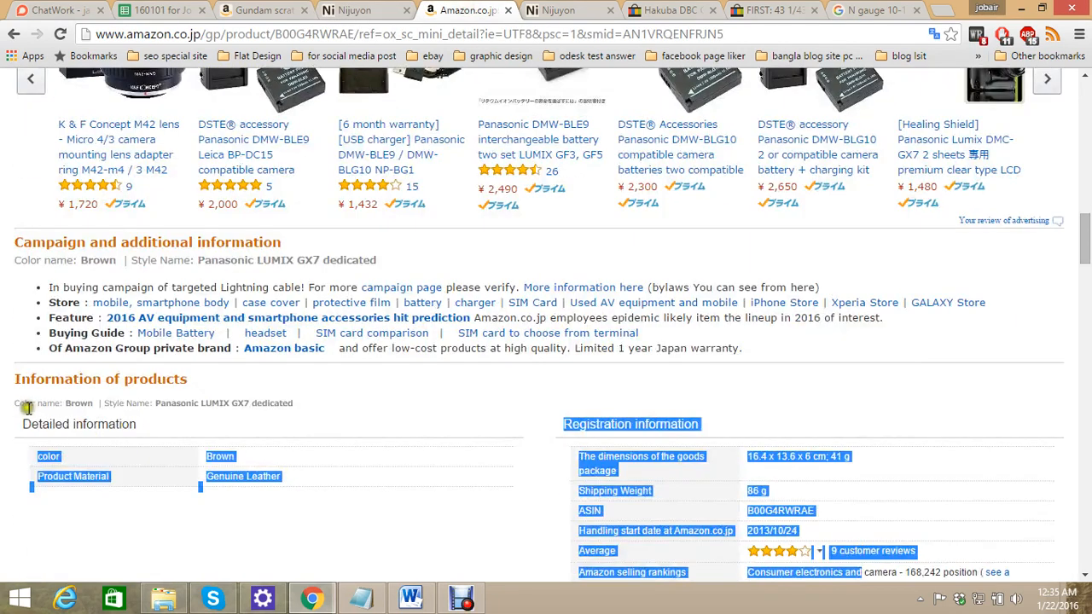
{"action": "left_click_drag", "start_coordinate": [15, 405], "coordinate": [297, 405]}
{"action": "key", "text": "ctrl+c"}
{"action": "left_click", "coordinate": [369, 9]}
{"action": "left_click", "coordinate": [317, 278]}
{"action": "key", "text": "Return"}
{"action": "key", "text": "ctrl+v"}
{"action": "left_click", "coordinate": [331, 298]}
{"action": "key", "text": "Return"}
{"action": "left_click", "coordinate": [361, 367]}
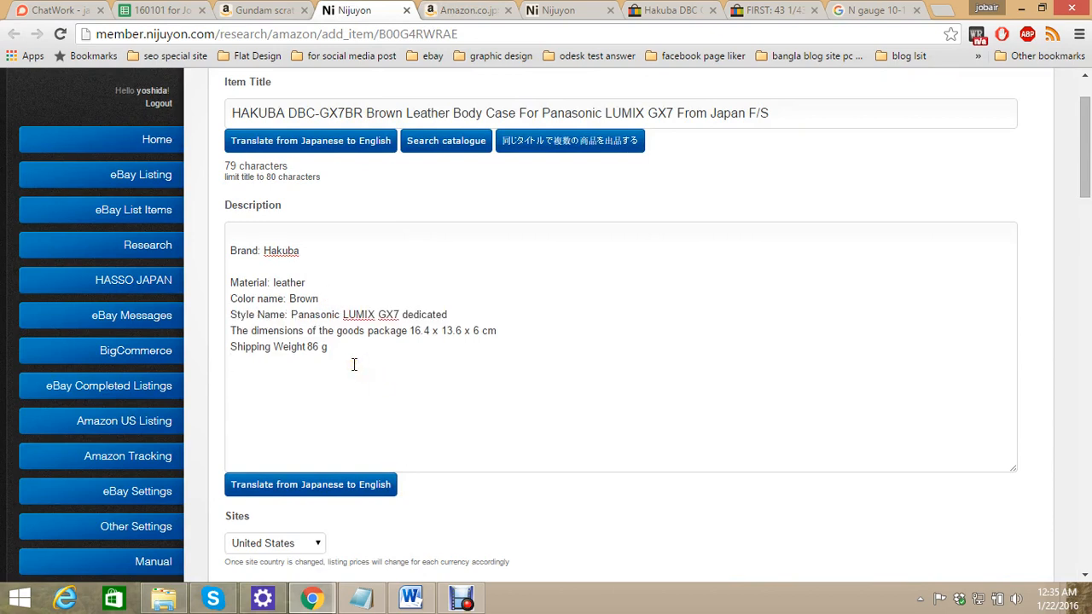
Copy the Note block with the plug/outlet information and "[JO]" from the Word template to the end of the description
{"action": "left_click", "coordinate": [410, 597]}
{"action": "left_click_drag", "start_coordinate": [292, 377], "coordinate": [418, 533]}
{"action": "key", "text": "alt+Tab"}
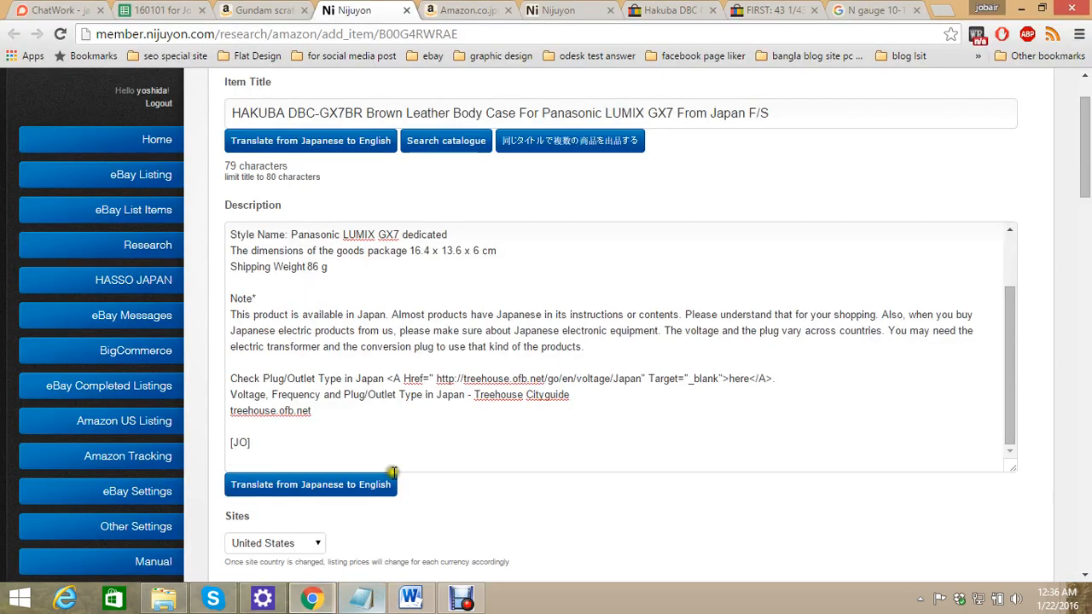
Copy "Condition: New" from the Word template and add it as the first line of the Nijuyon description
{"action": "left_click", "coordinate": [410, 597]}
{"action": "double_click", "coordinate": [345, 236]}
{"action": "left_click_drag", "start_coordinate": [347, 235], "coordinate": [297, 239]}
{"action": "left_click", "coordinate": [397, 256]}
{"action": "left_click_drag", "start_coordinate": [367, 214], "coordinate": [285, 217]}
{"action": "key", "text": "ctrl+c"}
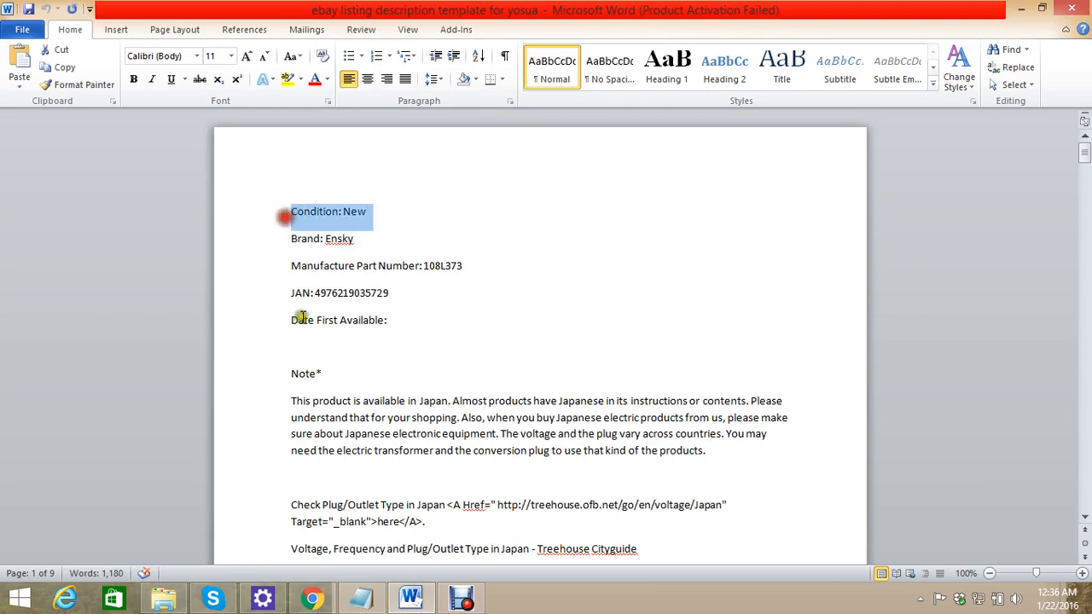
{"action": "left_click", "coordinate": [316, 599]}
{"action": "left_click", "coordinate": [261, 314]}
{"action": "key", "text": "ctrl+v"}
{"action": "key", "text": "Return"}
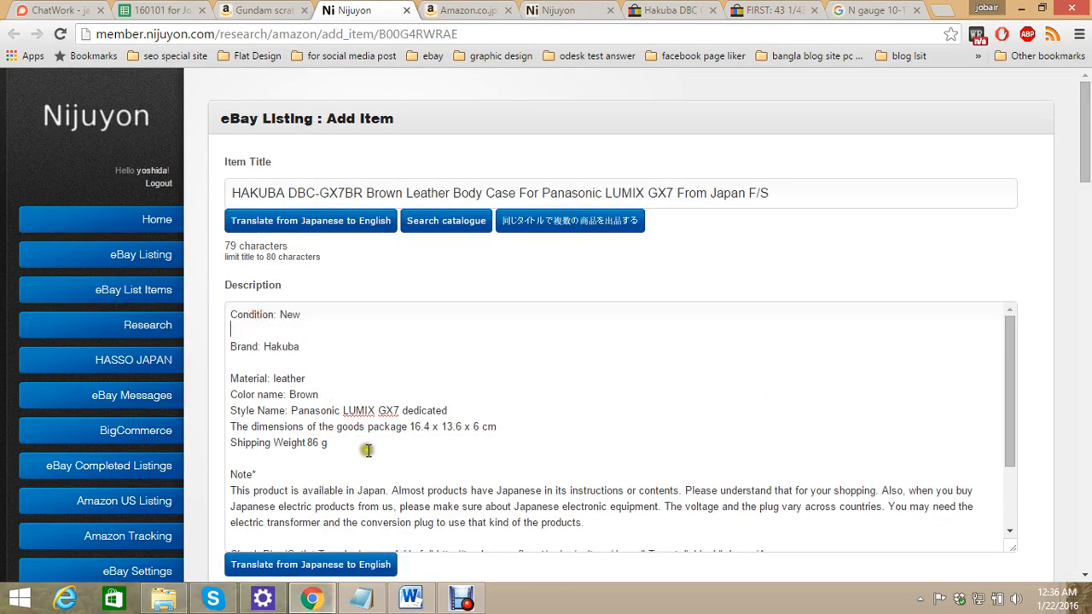
Add the template's "Manufacture Part Number" line below Brand and replace its number with "DBC-GX7BR" from the item title
{"action": "left_click", "coordinate": [411, 599]}
{"action": "left_click_drag", "start_coordinate": [287, 266], "coordinate": [464, 265]}
{"action": "key", "text": "ctrl+c"}
{"action": "left_click", "coordinate": [312, 599]}
{"action": "left_click", "coordinate": [235, 362]}
{"action": "key", "text": "ctrl+v"}
{"action": "key", "text": "Return"}
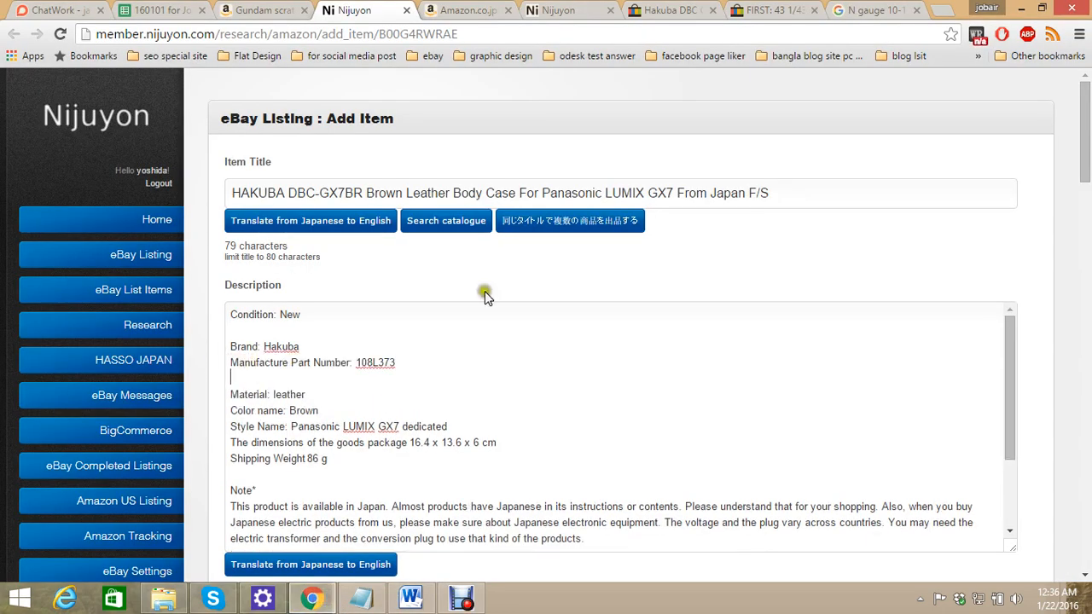
{"action": "left_click_drag", "start_coordinate": [287, 193], "coordinate": [365, 193]}
{"action": "key", "text": "ctrl+c"}
{"action": "left_click_drag", "start_coordinate": [402, 361], "coordinate": [357, 363]}
{"action": "key", "text": "ctrl+v"}
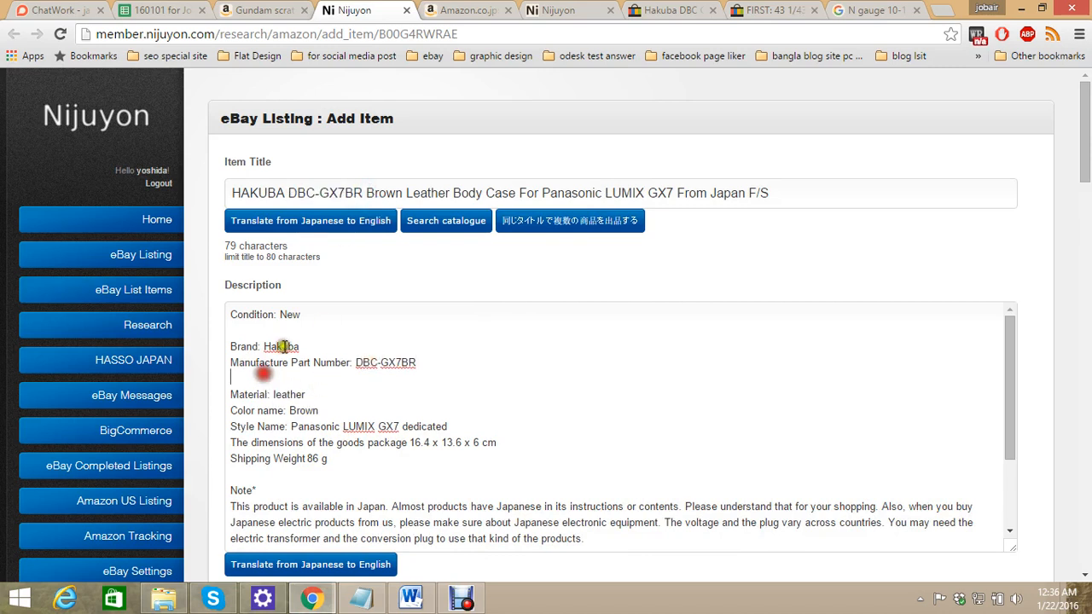
Return to the research spreadsheet and open the JAN link for the Hakuba case in row 474
{"action": "scroll", "coordinate": [472, 333], "scroll_direction": "down", "scroll_amount": 3}
{"action": "scroll", "coordinate": [558, 378], "scroll_direction": "up", "scroll_amount": 3}
{"action": "left_click", "coordinate": [450, 7]}
{"action": "left_click", "coordinate": [282, 8]}
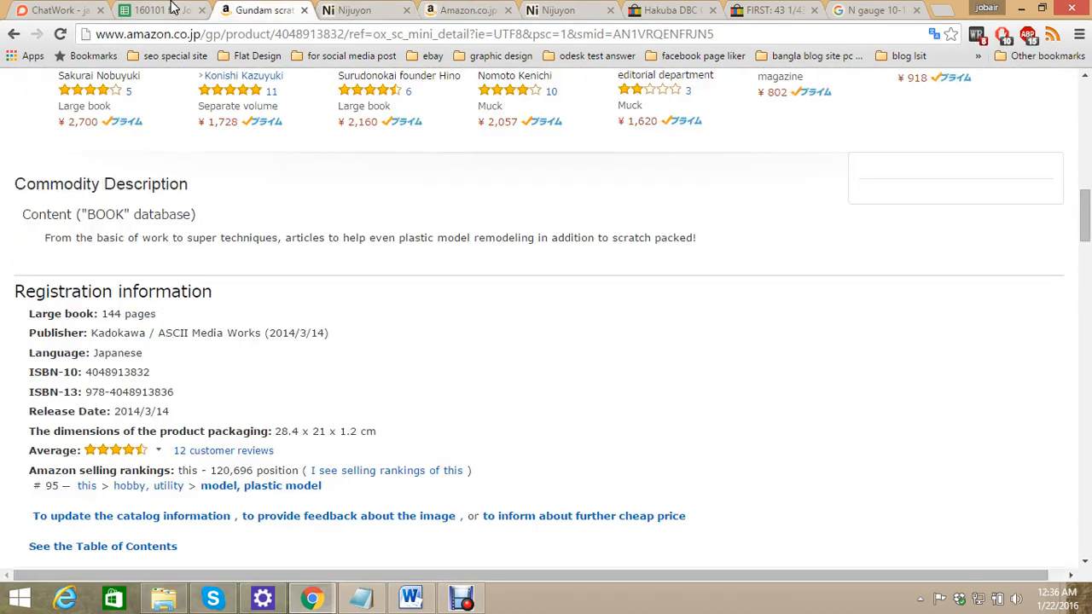
{"action": "left_click", "coordinate": [175, 10]}
{"action": "scroll", "coordinate": [437, 390], "scroll_direction": "up", "scroll_amount": 7}
{"action": "scroll", "coordinate": [431, 427], "scroll_direction": "down", "scroll_amount": 3}
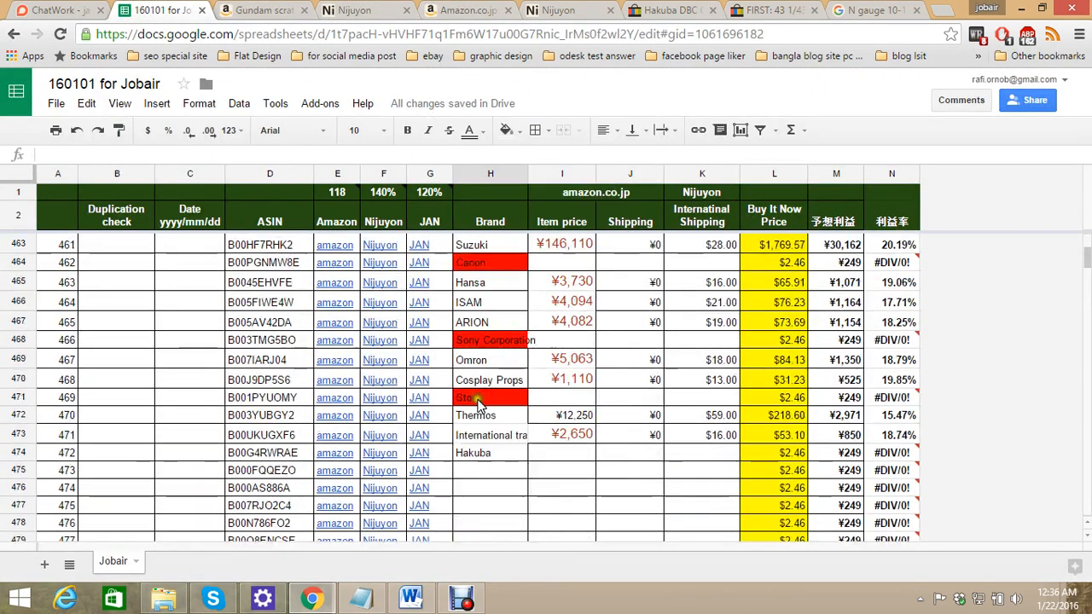
{"action": "left_click", "coordinate": [425, 456]}
{"action": "left_click", "coordinate": [426, 432]}
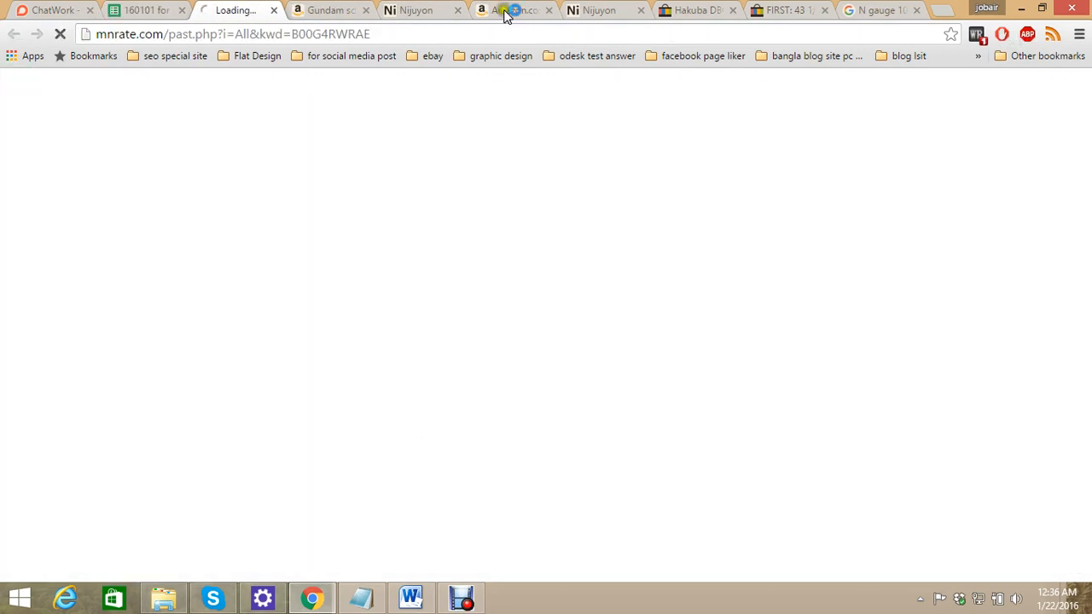
Copy the Hakuba case's ¥4,209 price from Amazon into row 474's Item price and enter 0 as its Shipping
{"action": "left_click", "coordinate": [510, 10]}
{"action": "scroll", "coordinate": [590, 292], "scroll_direction": "up", "scroll_amount": 5}
{"action": "scroll", "coordinate": [537, 306], "scroll_direction": "up", "scroll_amount": 3}
{"action": "double_click", "coordinate": [439, 338]}
{"action": "left_click", "coordinate": [156, 11]}
{"action": "left_click", "coordinate": [565, 453]}
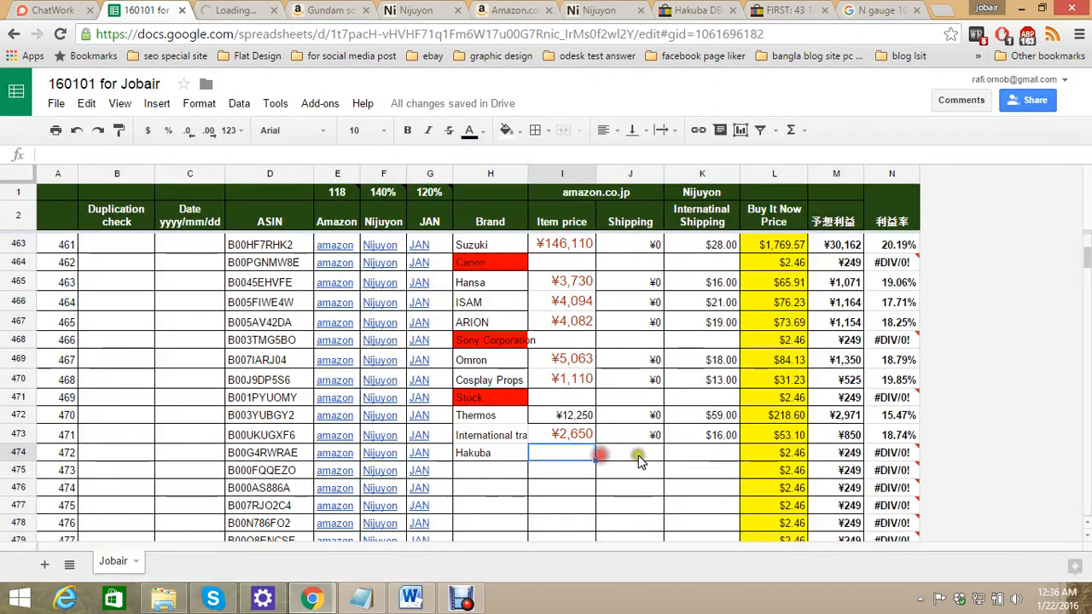
{"action": "key", "text": "ctrl+v"}
{"action": "left_click", "coordinate": [635, 456]}
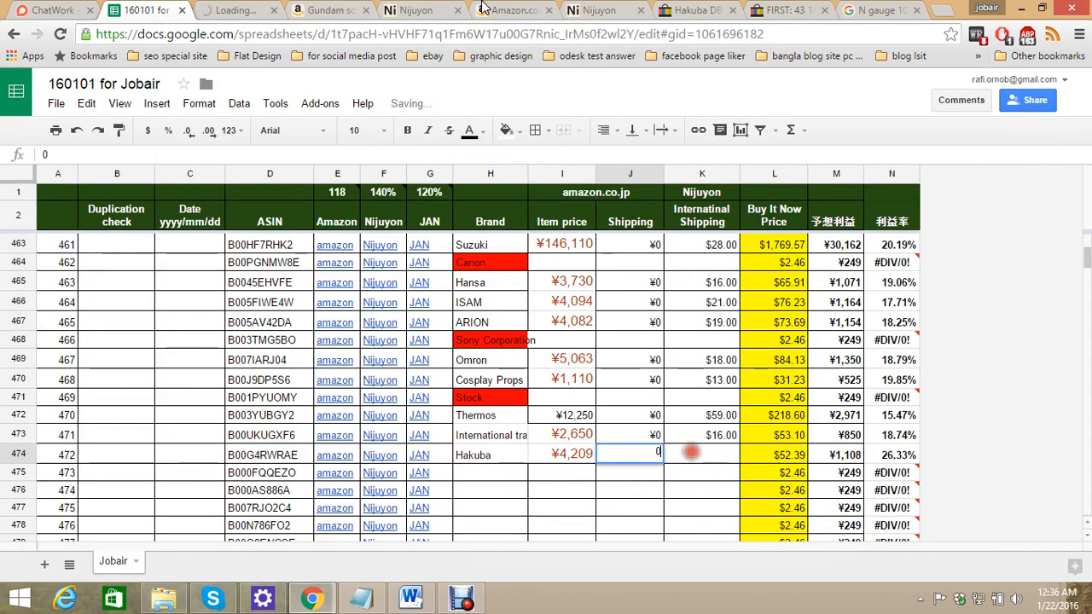
{"action": "left_click", "coordinate": [510, 10]}
{"action": "left_click", "coordinate": [156, 10]}
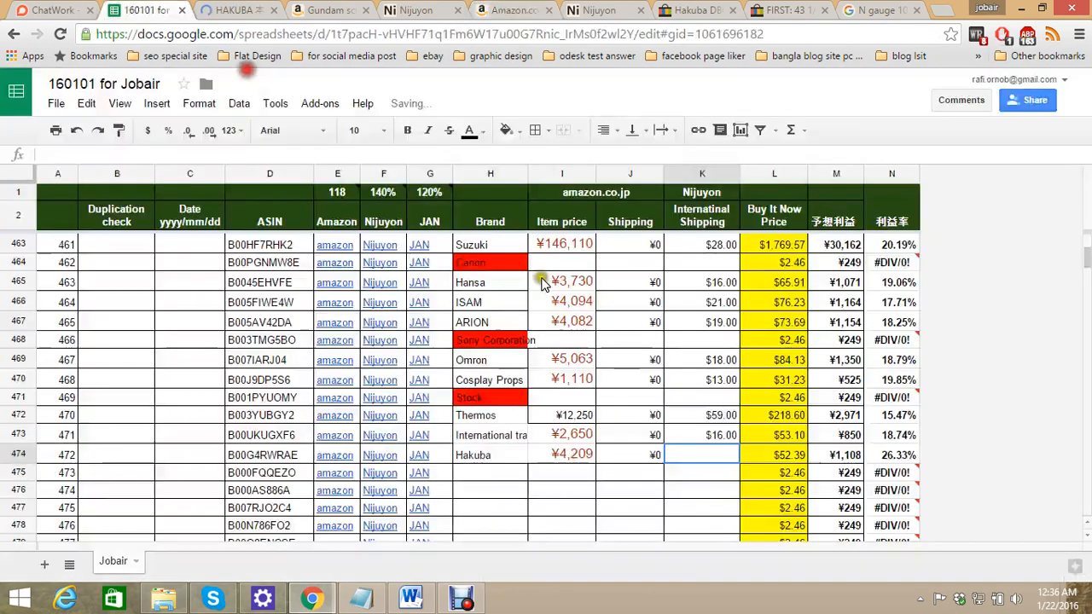
{"action": "left_click", "coordinate": [243, 10]}
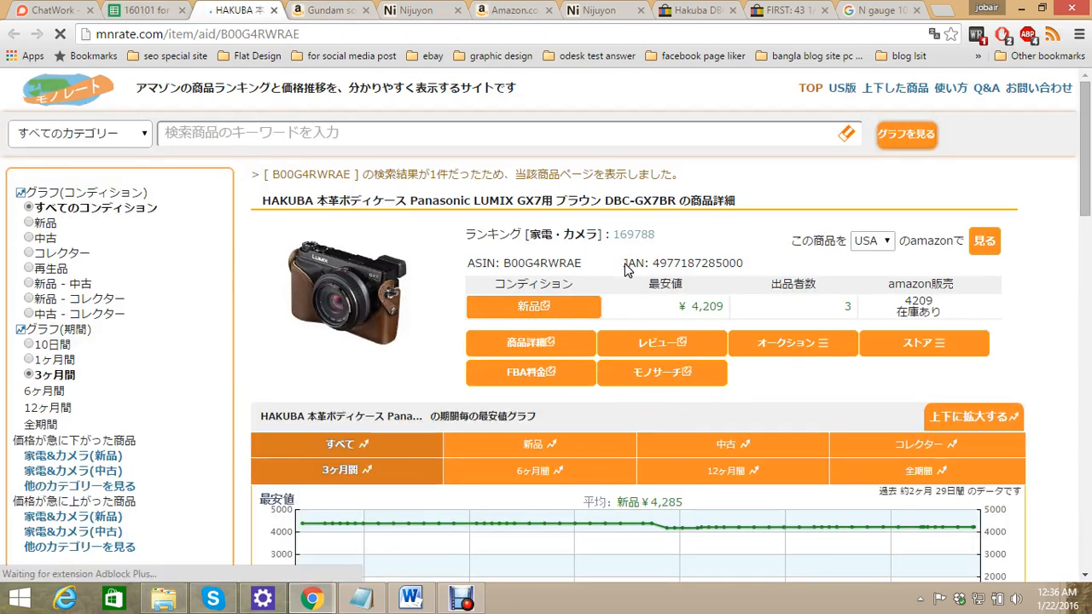
{"action": "left_click_drag", "start_coordinate": [744, 263], "coordinate": [623, 262]}
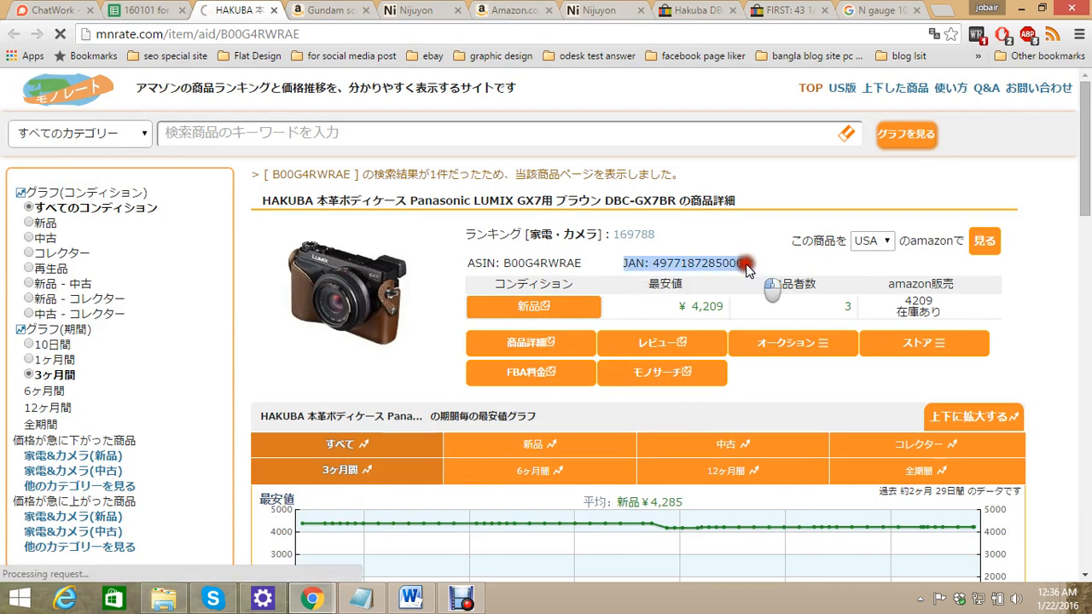
{"action": "left_click", "coordinate": [401, 9]}
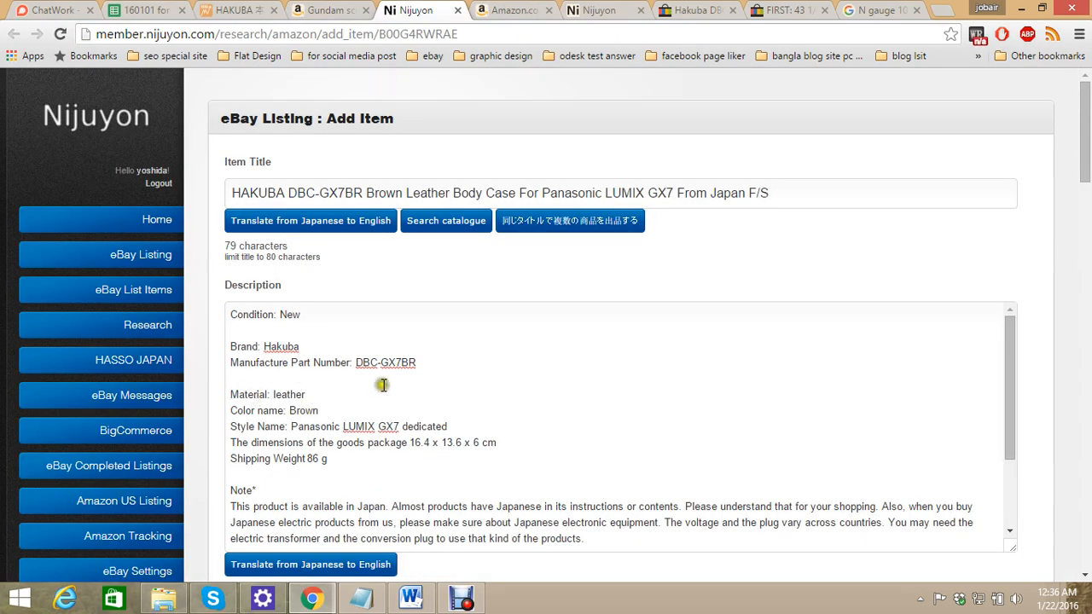
{"action": "key", "text": "ctrl+v"}
{"action": "scroll", "coordinate": [522, 408], "scroll_direction": "down", "scroll_amount": 7}
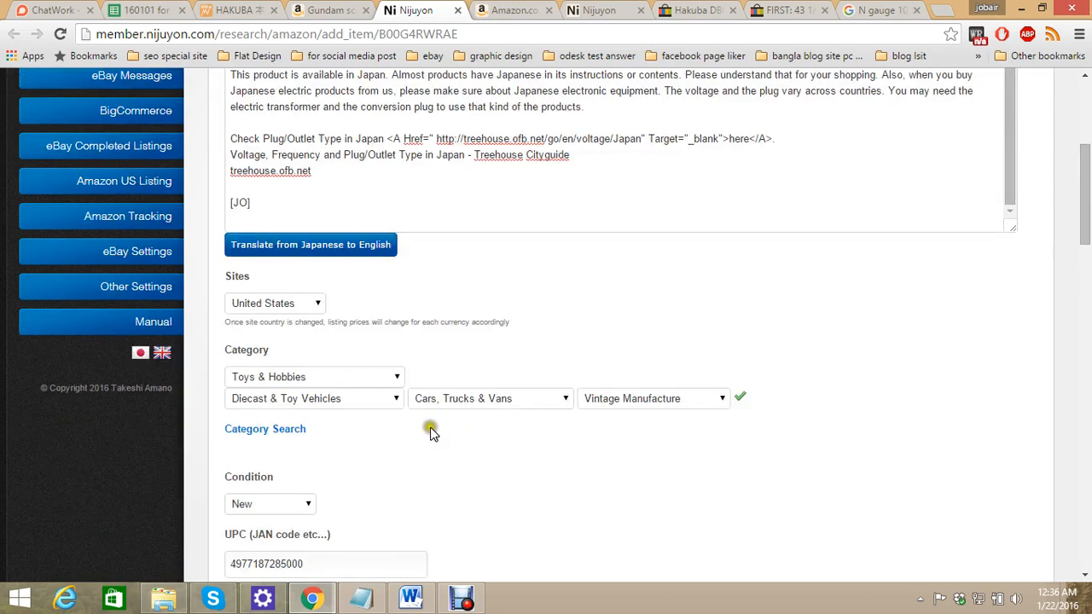
Examine the eBay listing's category and the Nijuyon form's category, item specifics and eBay store category options for the Hakuba case
{"action": "left_click", "coordinate": [705, 12]}
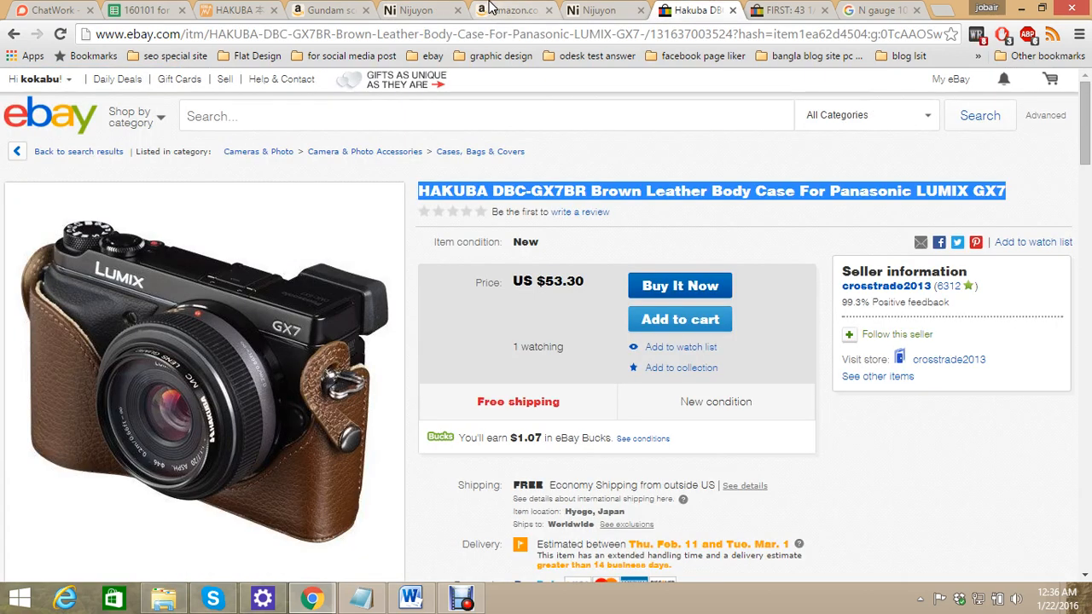
{"action": "left_click", "coordinate": [418, 10]}
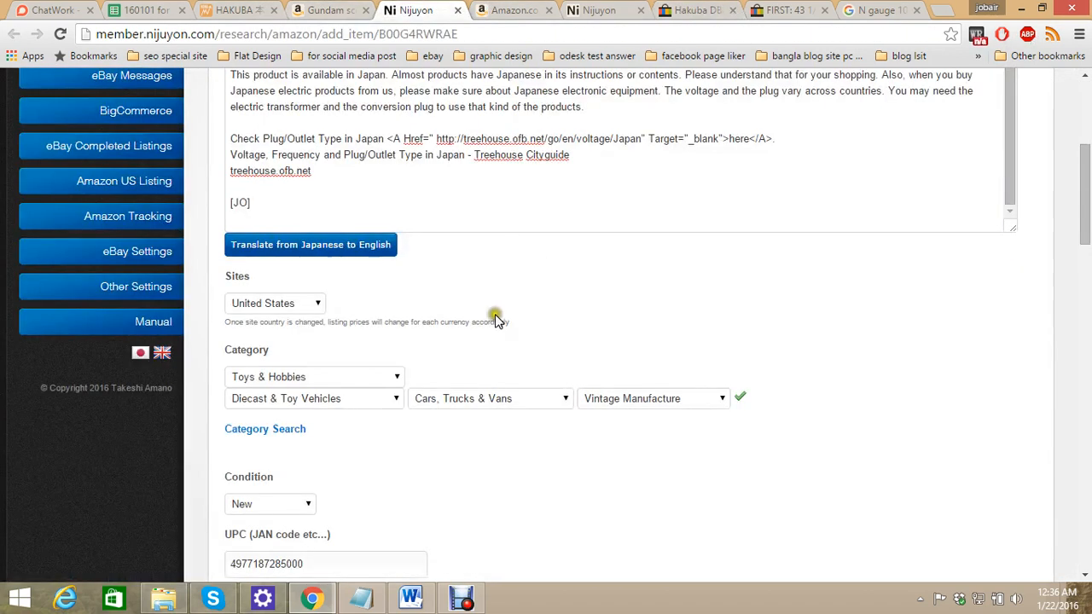
{"action": "scroll", "coordinate": [497, 329], "scroll_direction": "down", "scroll_amount": 3}
{"action": "scroll", "coordinate": [444, 326], "scroll_direction": "down", "scroll_amount": 1}
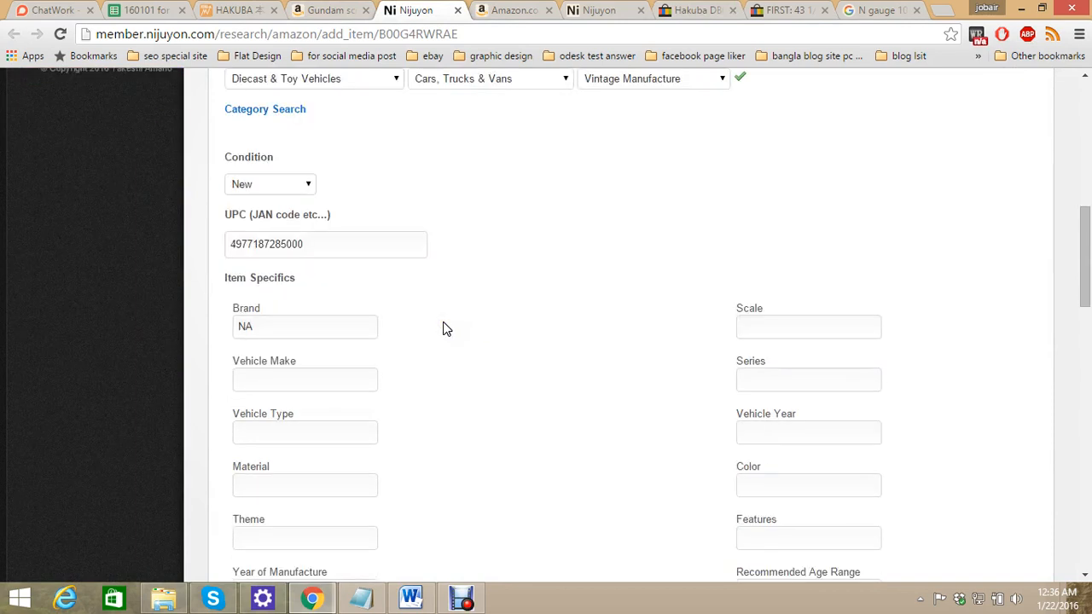
{"action": "scroll", "coordinate": [546, 335], "scroll_direction": "down", "scroll_amount": 6}
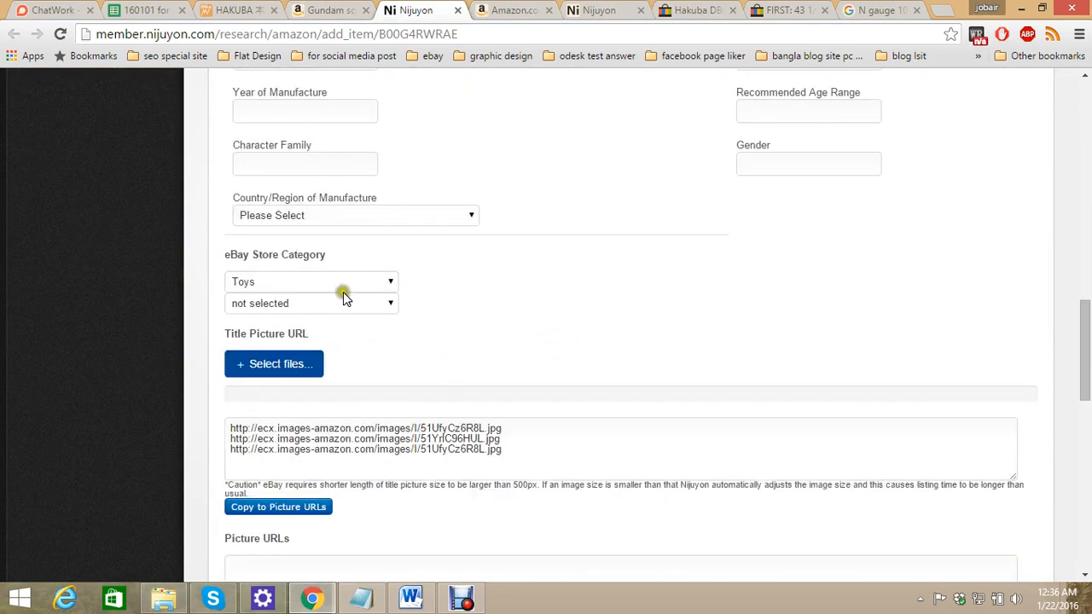
{"action": "left_click", "coordinate": [352, 285]}
{"action": "left_click", "coordinate": [558, 341]}
{"action": "scroll", "coordinate": [593, 356], "scroll_direction": "up", "scroll_amount": 2}
{"action": "scroll", "coordinate": [594, 359], "scroll_direction": "up", "scroll_amount": 6}
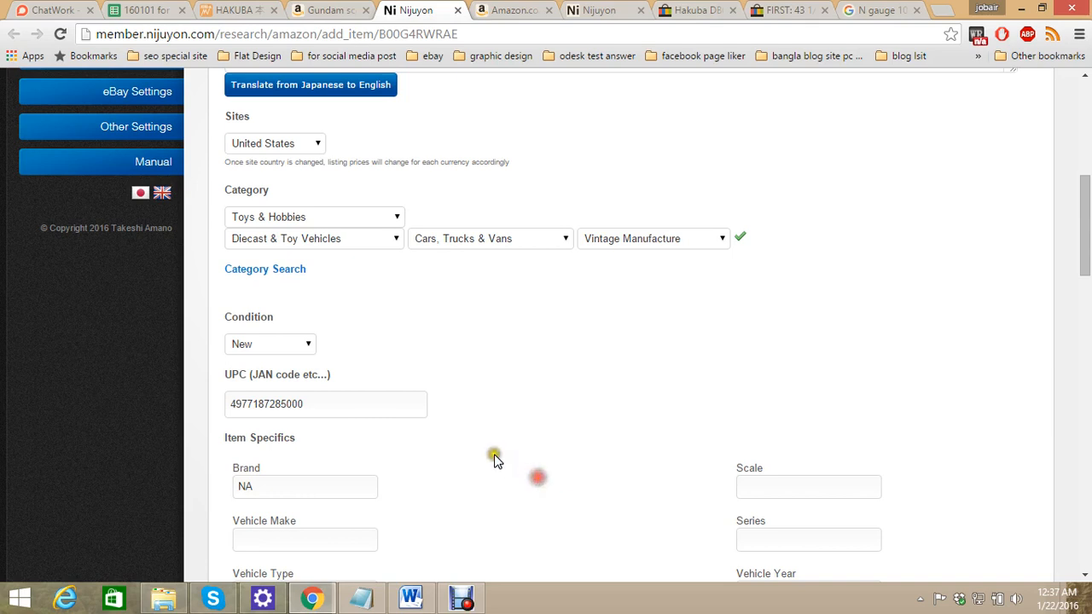
{"action": "scroll", "coordinate": [511, 478], "scroll_direction": "down", "scroll_amount": 3}
{"action": "scroll", "coordinate": [410, 219], "scroll_direction": "down", "scroll_amount": 5}
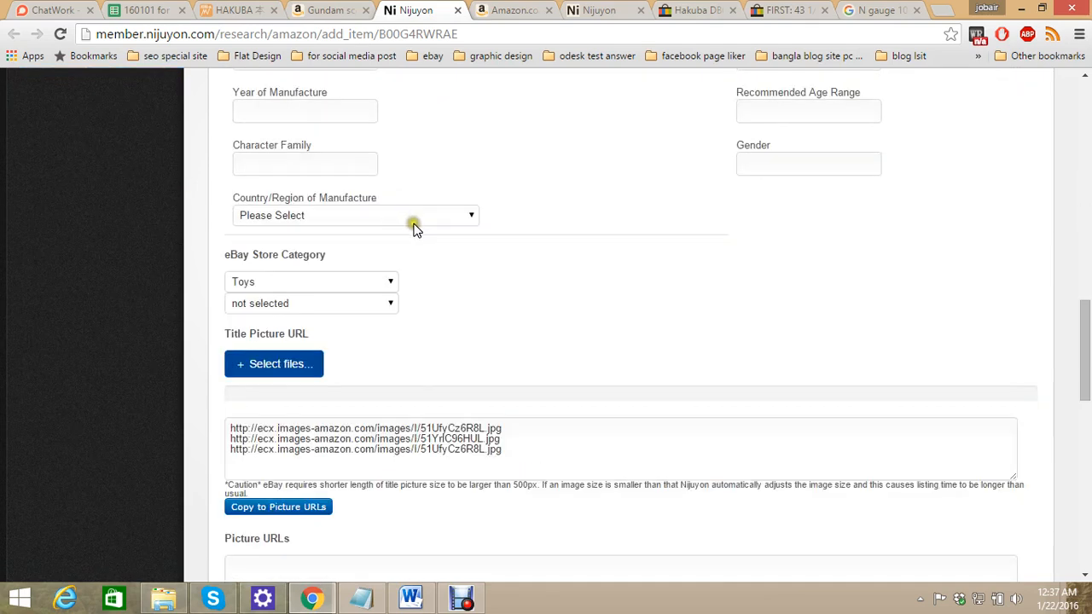
{"action": "left_click", "coordinate": [342, 283]}
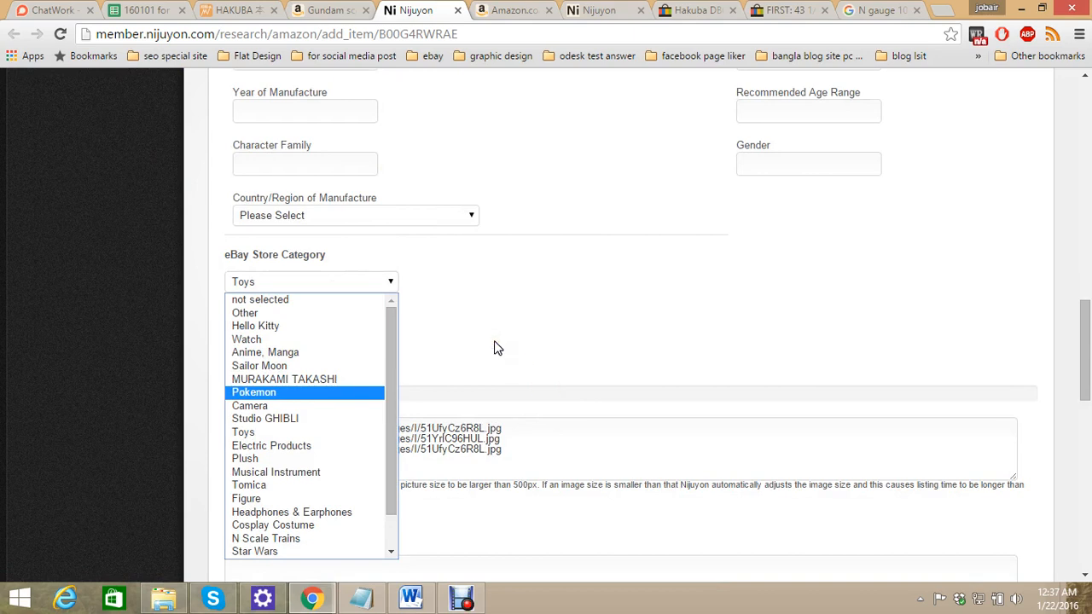
{"action": "left_click", "coordinate": [470, 373]}
{"action": "left_click", "coordinate": [287, 284]}
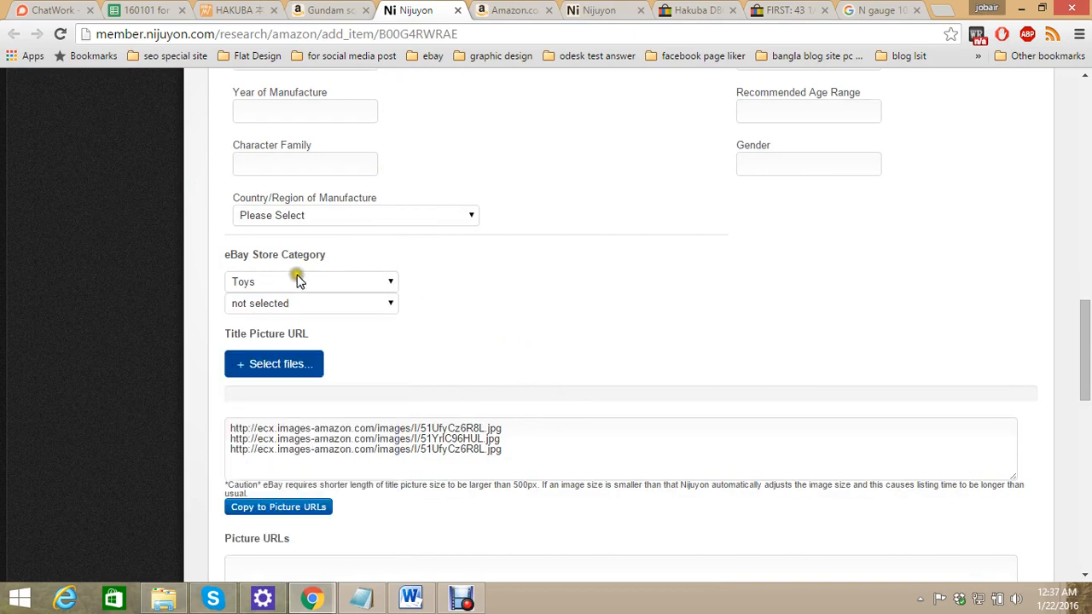
Turn off free shipping for the Hakuba listing and get the shipping cost for its listed weight
{"action": "scroll", "coordinate": [499, 290], "scroll_direction": "down", "scroll_amount": 4}
{"action": "scroll", "coordinate": [507, 295], "scroll_direction": "down", "scroll_amount": 2}
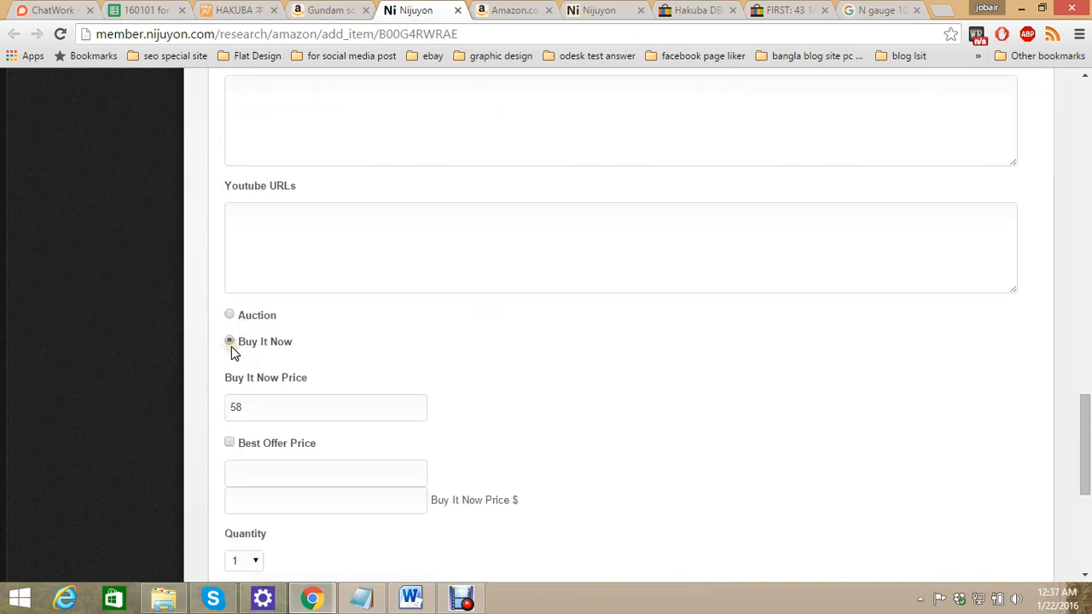
{"action": "scroll", "coordinate": [253, 333], "scroll_direction": "down", "scroll_amount": 1}
{"action": "scroll", "coordinate": [271, 332], "scroll_direction": "down", "scroll_amount": 3}
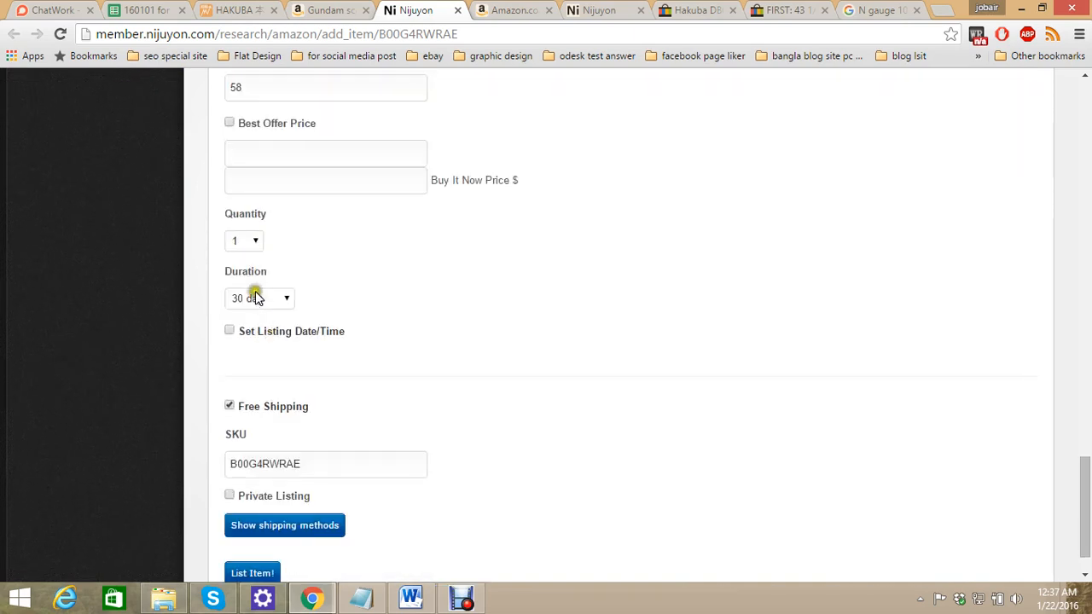
{"action": "scroll", "coordinate": [275, 321], "scroll_direction": "down", "scroll_amount": 1}
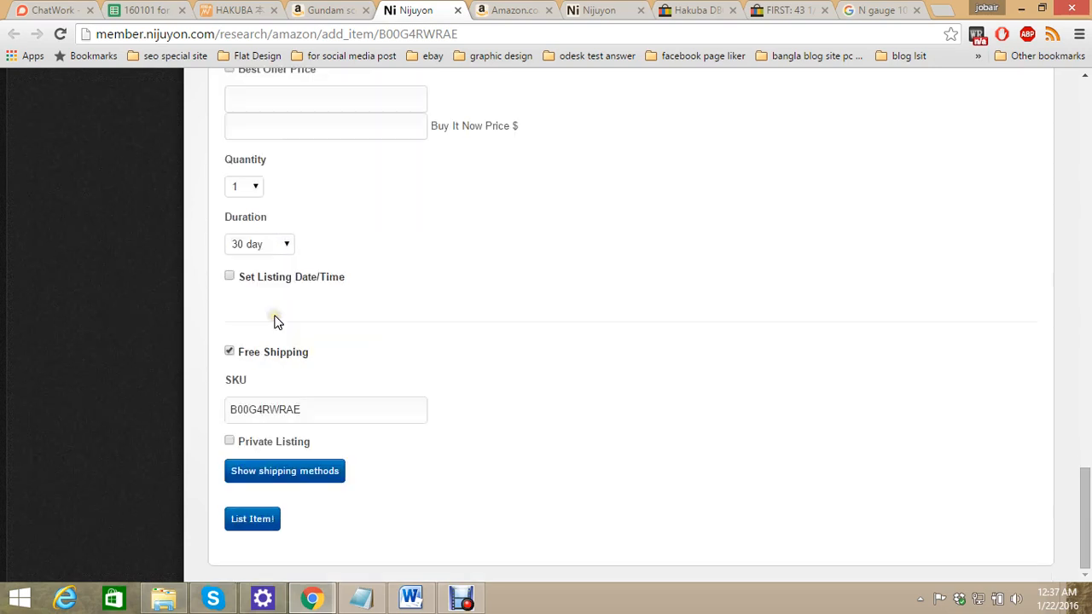
{"action": "left_click", "coordinate": [229, 354]}
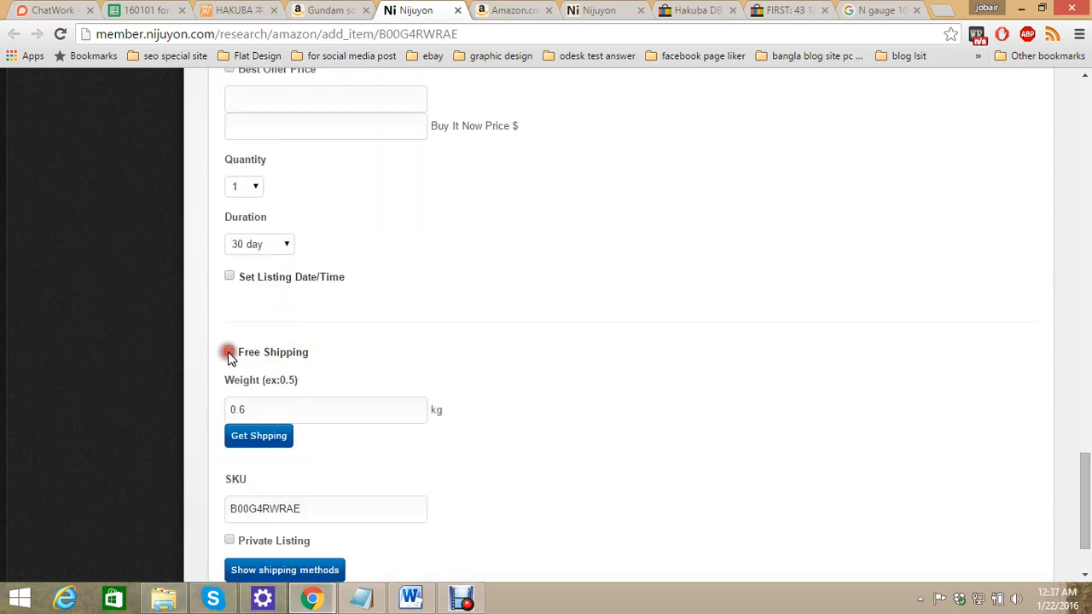
{"action": "scroll", "coordinate": [243, 375], "scroll_direction": "down", "scroll_amount": 1}
{"action": "left_click", "coordinate": [258, 345]}
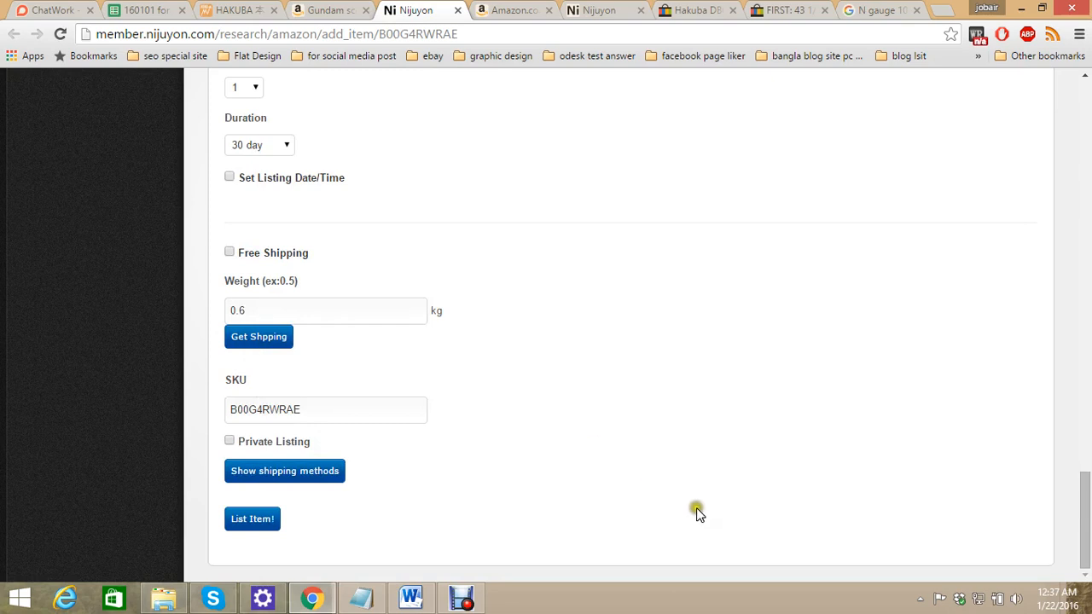
Get the shipping cost for the 0.6 kg Hakuba case and copy the North America EMS rate, 15, into row 474's international shipping
{"action": "left_click", "coordinate": [260, 345]}
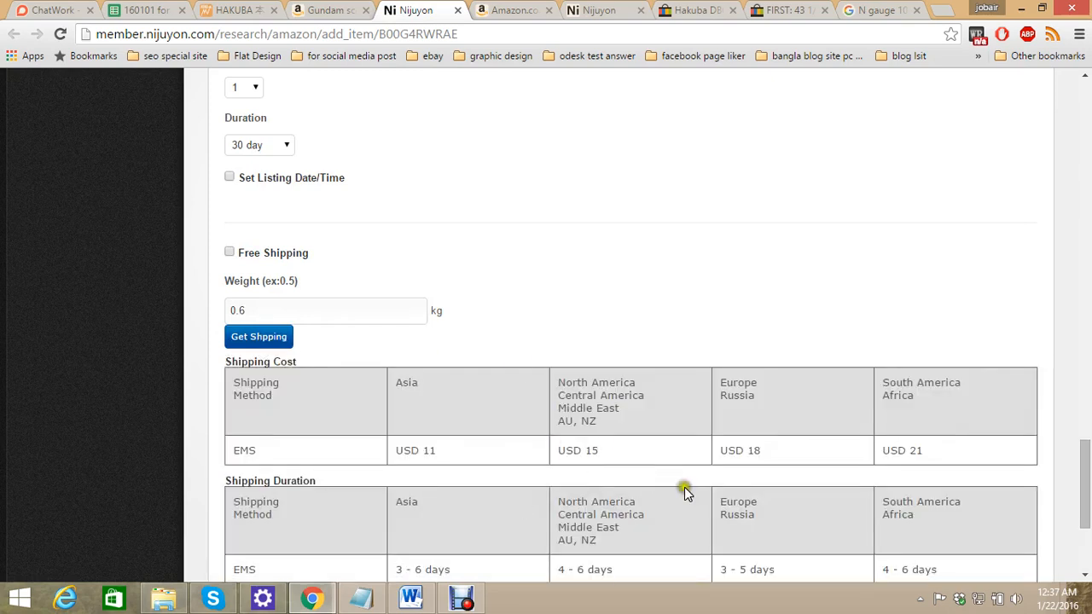
{"action": "double_click", "coordinate": [592, 449]}
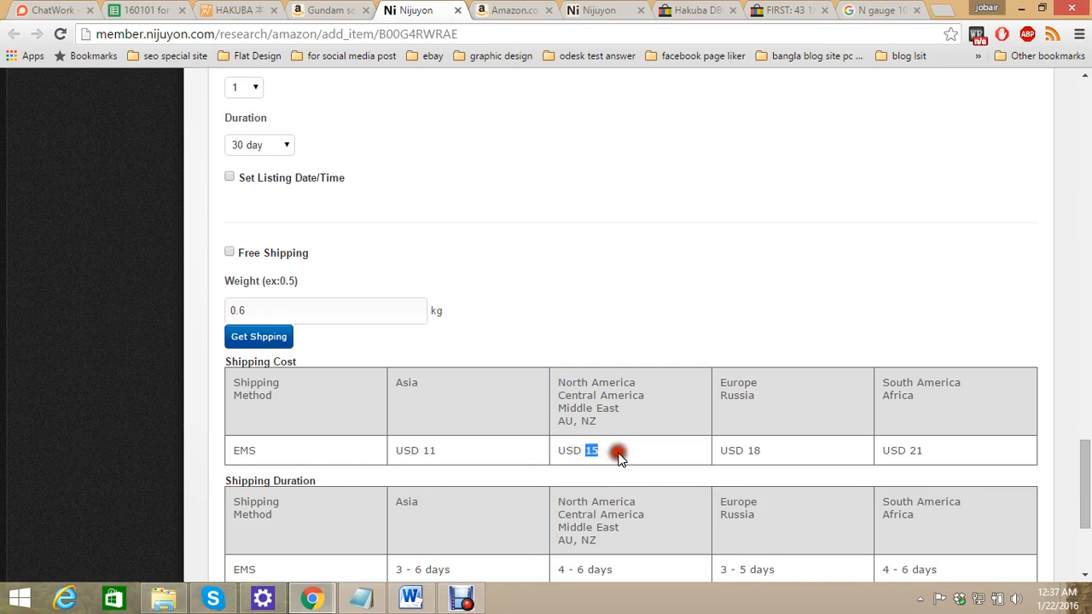
{"action": "left_click", "coordinate": [143, 8]}
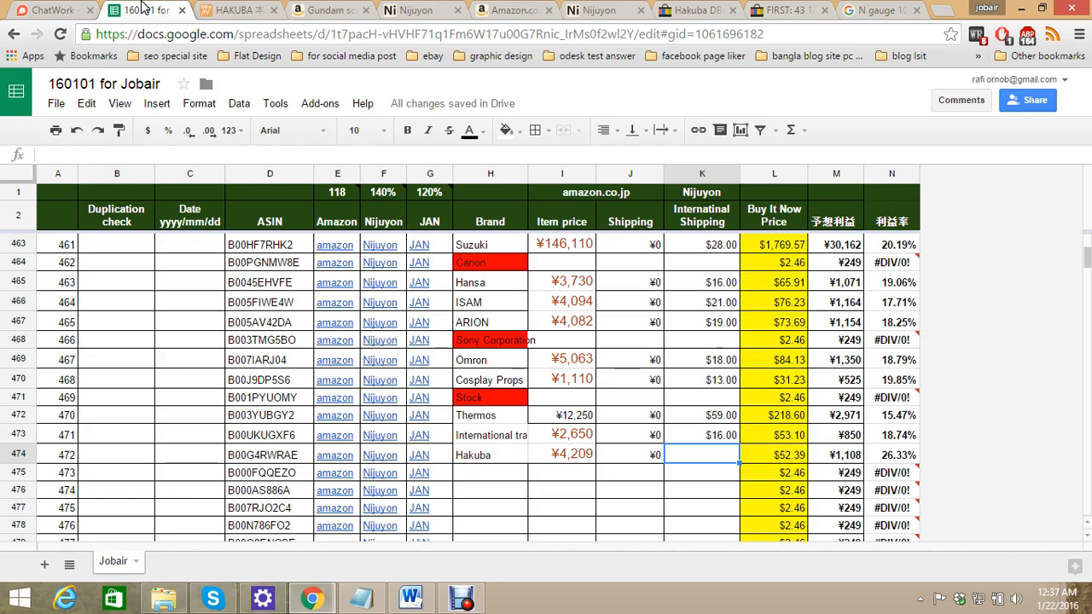
{"action": "key", "text": "Tab"}
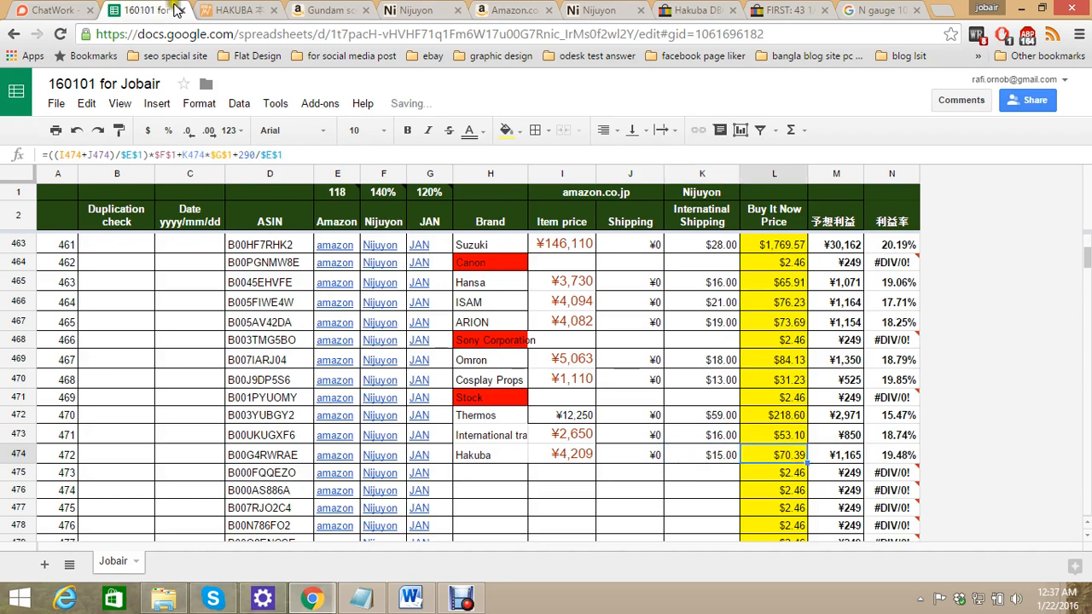
Copy row 474's calculated price from the spreadsheet into the Nijuyon listing's Buy It Now Price as 70.39, without the dollar sign
{"action": "left_click", "coordinate": [413, 10]}
{"action": "scroll", "coordinate": [341, 337], "scroll_direction": "up", "scroll_amount": 3}
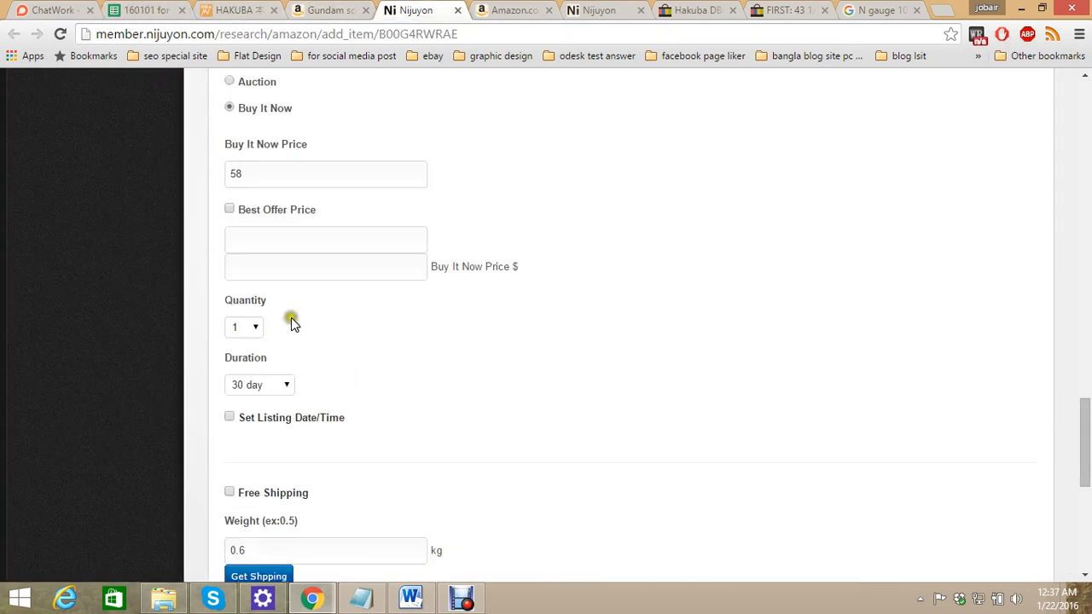
{"action": "scroll", "coordinate": [295, 332], "scroll_direction": "up", "scroll_amount": 2}
{"action": "left_click", "coordinate": [232, 334]}
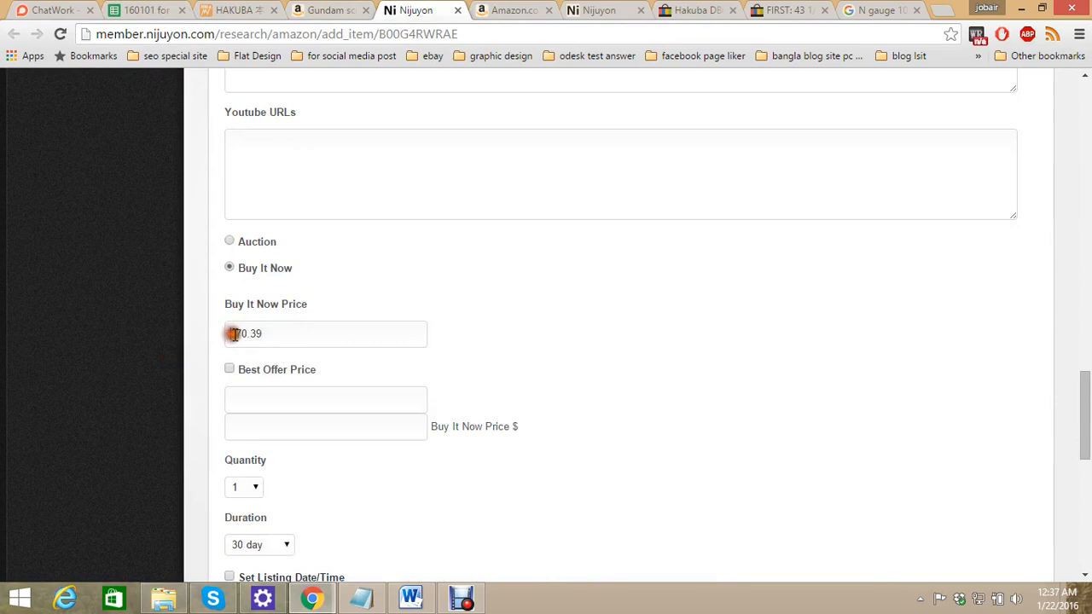
{"action": "left_click", "coordinate": [243, 333]}
{"action": "key", "text": "BackSpace"}
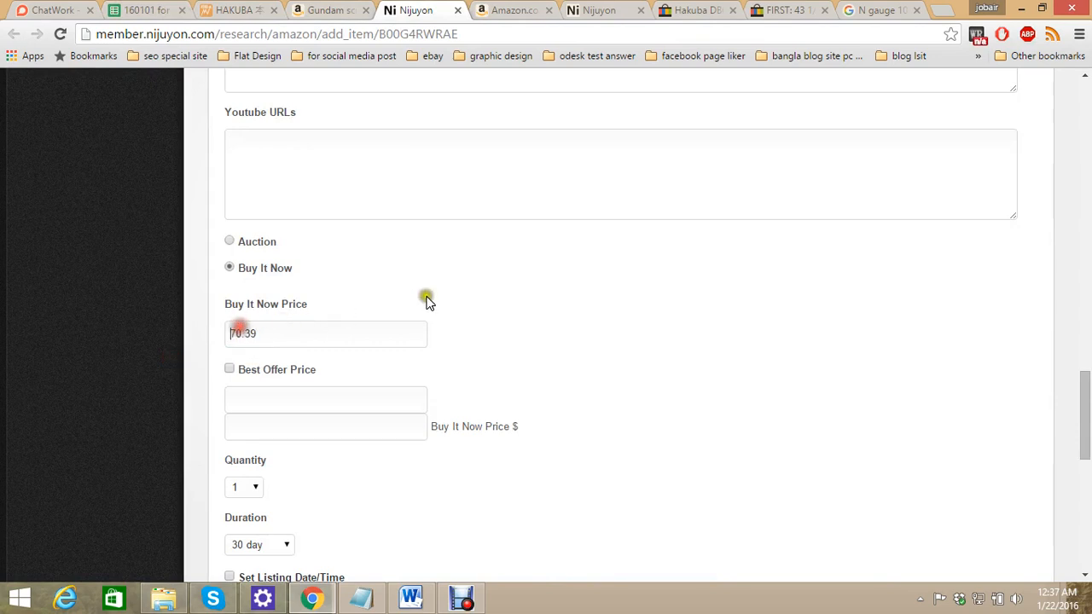
{"action": "left_click", "coordinate": [523, 297]}
Turn on free shipping for the Hakuba listing in Nijuyon
{"action": "scroll", "coordinate": [492, 324], "scroll_direction": "down", "scroll_amount": 3}
{"action": "left_click", "coordinate": [229, 413]}
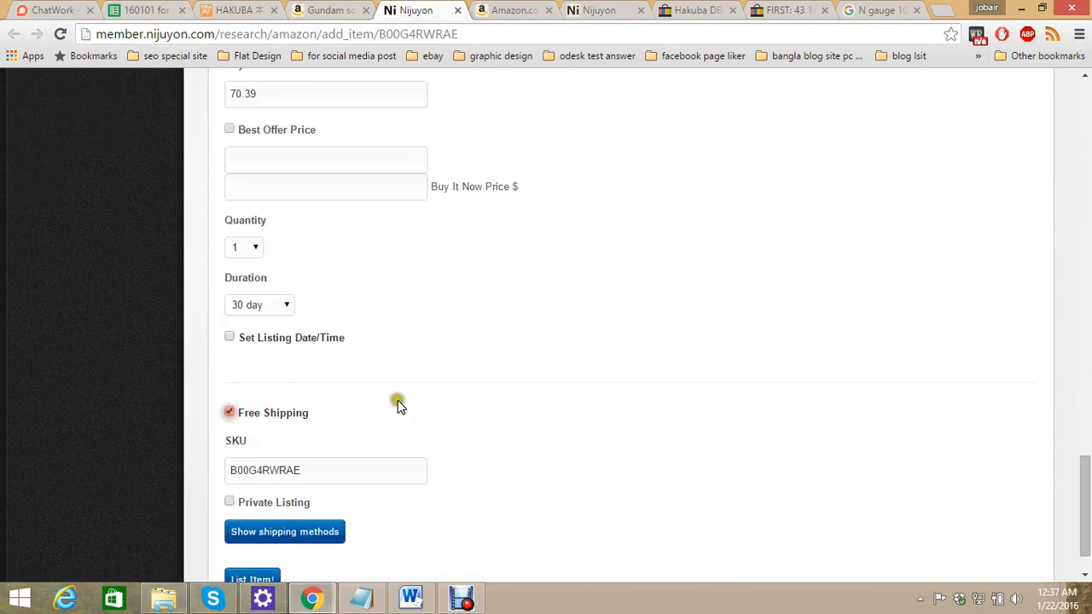
{"action": "scroll", "coordinate": [446, 400], "scroll_direction": "down", "scroll_amount": 1}
Review the completed Nijuyon form for the Hakuba case, including category, JAN code, item specifics, picture URLs, price and shipping settings
{"action": "scroll", "coordinate": [490, 399], "scroll_direction": "up", "scroll_amount": 2}
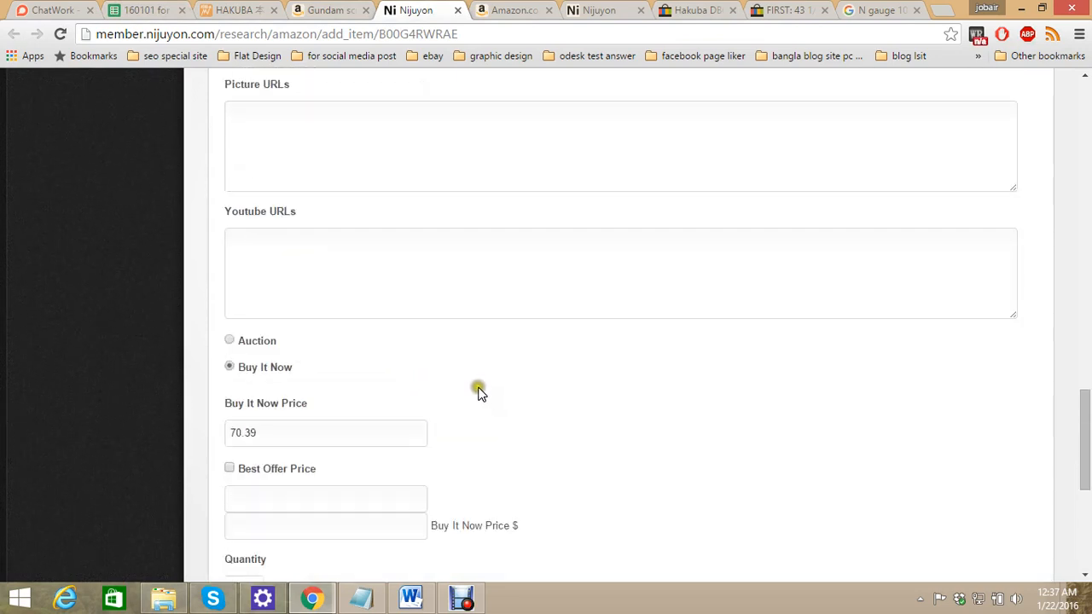
{"action": "scroll", "coordinate": [480, 389], "scroll_direction": "down", "scroll_amount": 5}
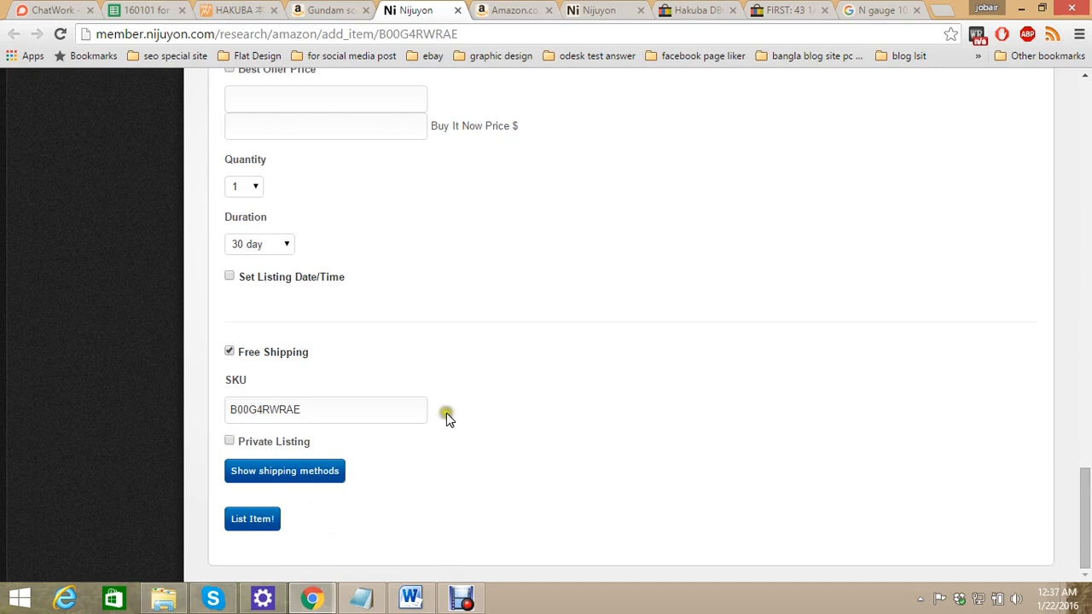
{"action": "scroll", "coordinate": [583, 417], "scroll_direction": "up", "scroll_amount": 4}
{"action": "left_click", "coordinate": [232, 348]}
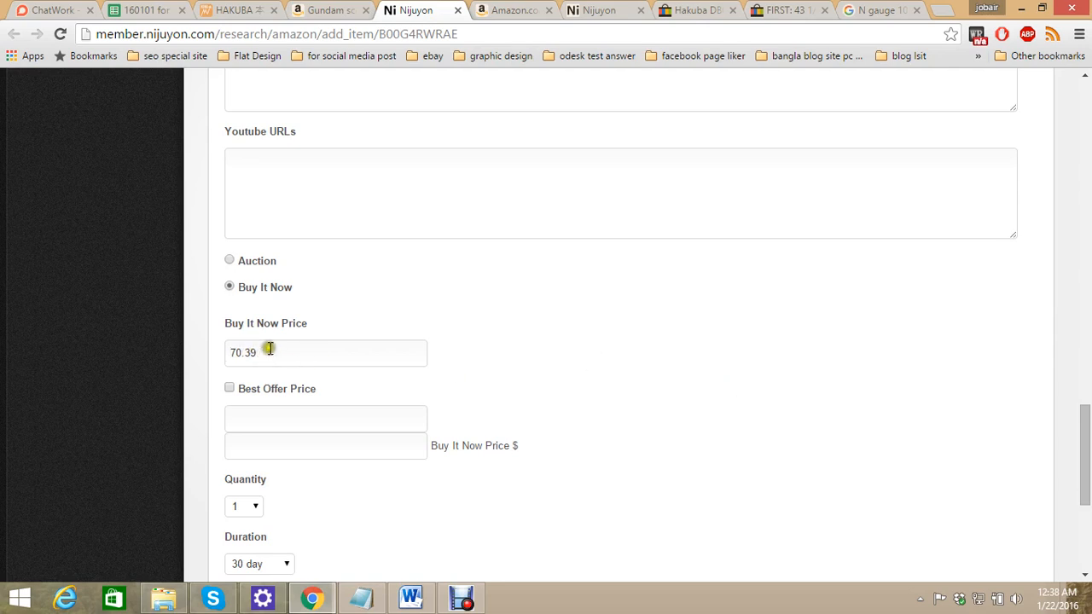
{"action": "scroll", "coordinate": [777, 445], "scroll_direction": "up", "scroll_amount": 4}
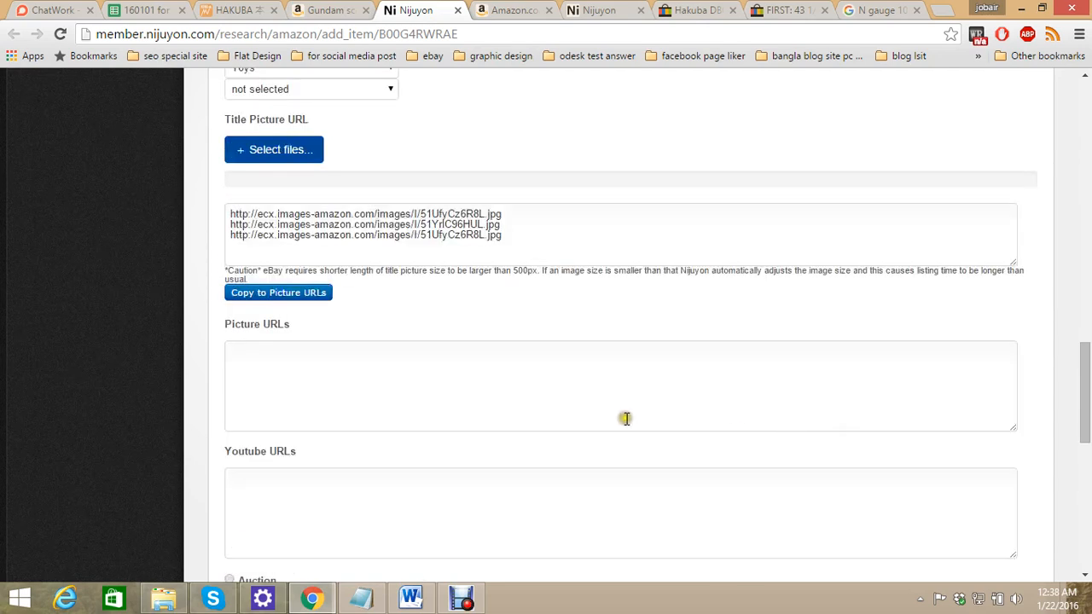
{"action": "scroll", "coordinate": [1080, 325], "scroll_direction": "down", "scroll_amount": 8}
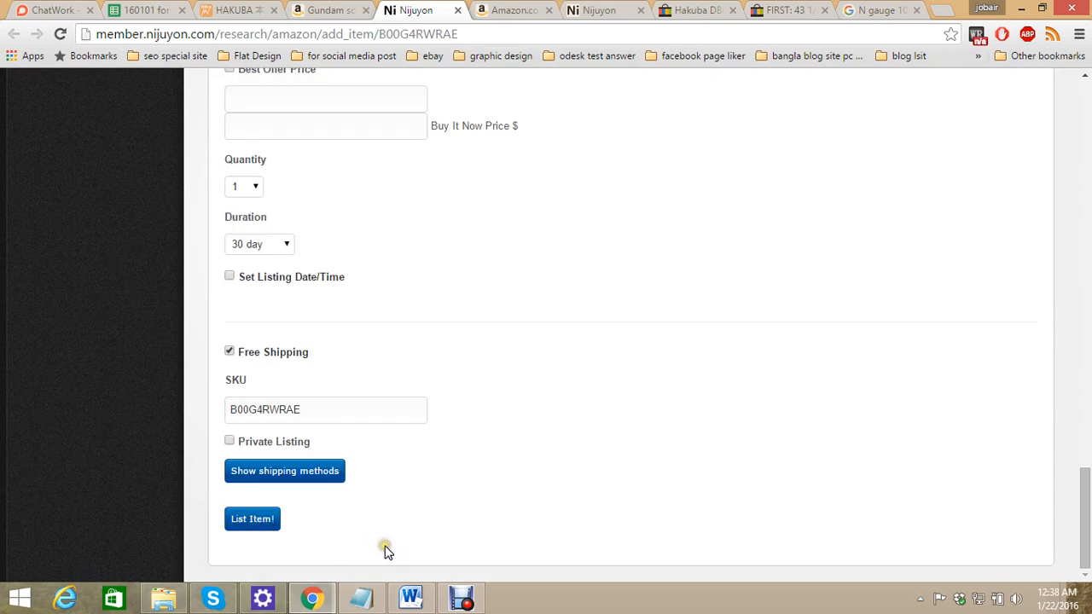
{"action": "scroll", "coordinate": [520, 475], "scroll_direction": "up", "scroll_amount": 12}
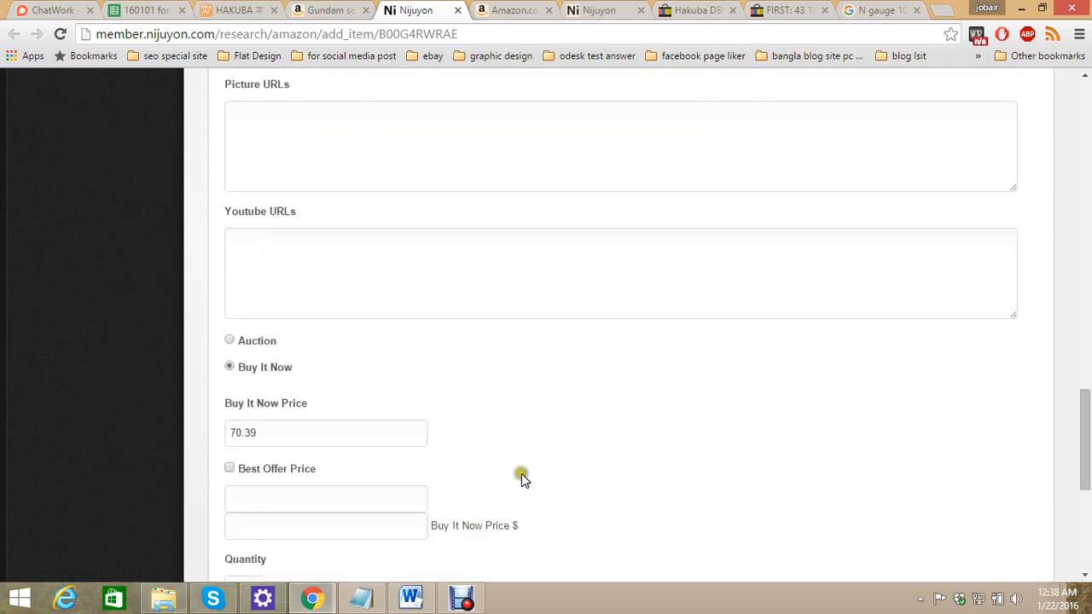
{"action": "scroll", "coordinate": [593, 308], "scroll_direction": "up", "scroll_amount": 5}
{"action": "scroll", "coordinate": [600, 439], "scroll_direction": "down", "scroll_amount": 12}
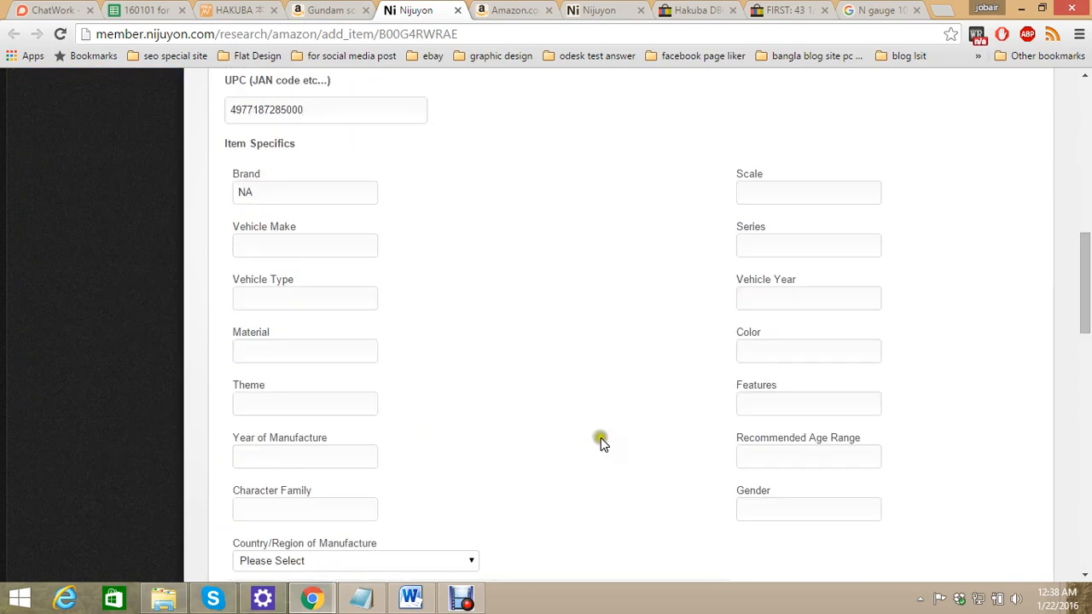
{"action": "scroll", "coordinate": [669, 356], "scroll_direction": "up", "scroll_amount": 8}
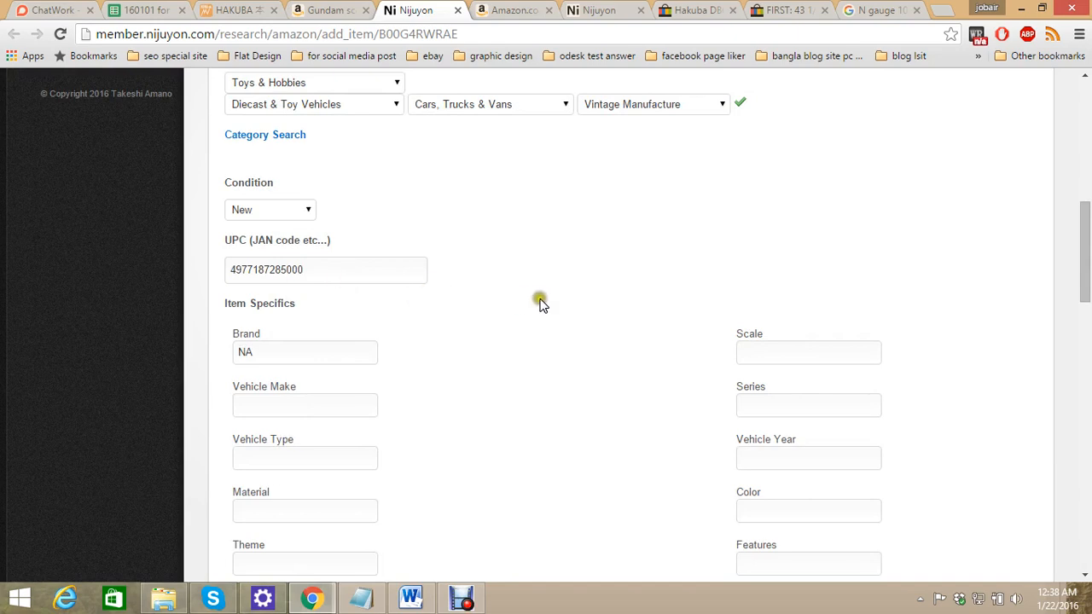
{"action": "scroll", "coordinate": [646, 356], "scroll_direction": "up", "scroll_amount": 6}
{"action": "scroll", "coordinate": [645, 351], "scroll_direction": "down", "scroll_amount": 2}
{"action": "scroll", "coordinate": [722, 356], "scroll_direction": "down", "scroll_amount": 15}
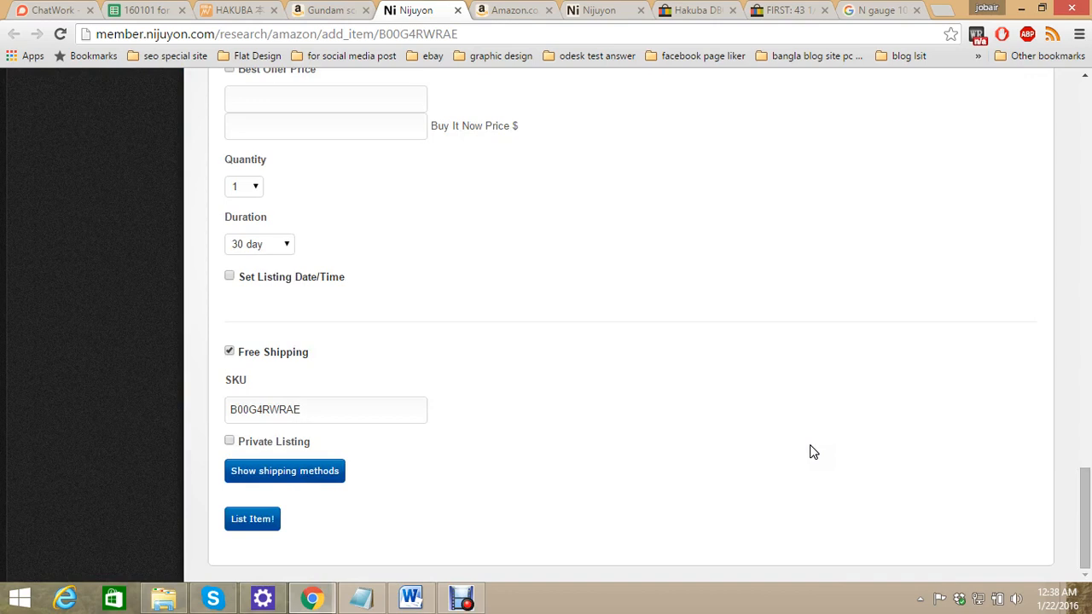
{"action": "left_click", "coordinate": [122, 10]}
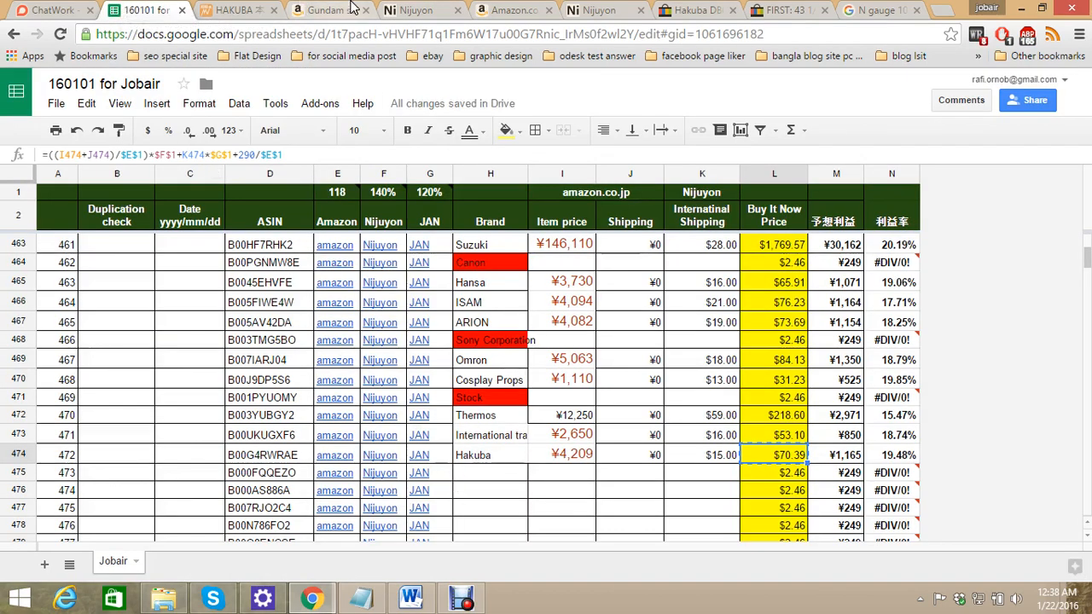
{"action": "left_click", "coordinate": [418, 10]}
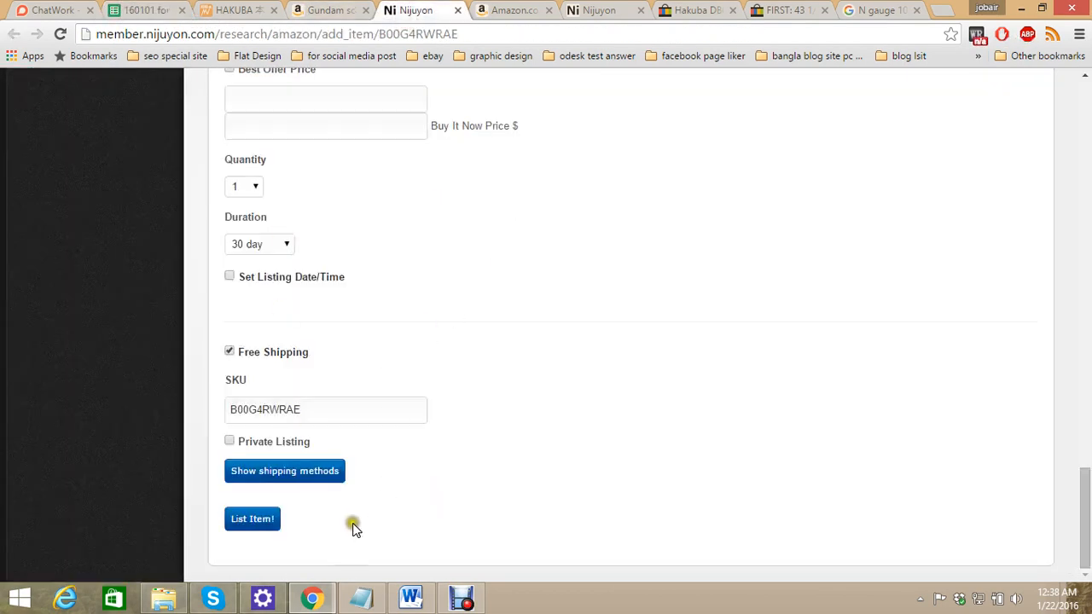
{"action": "left_click", "coordinate": [155, 9]}
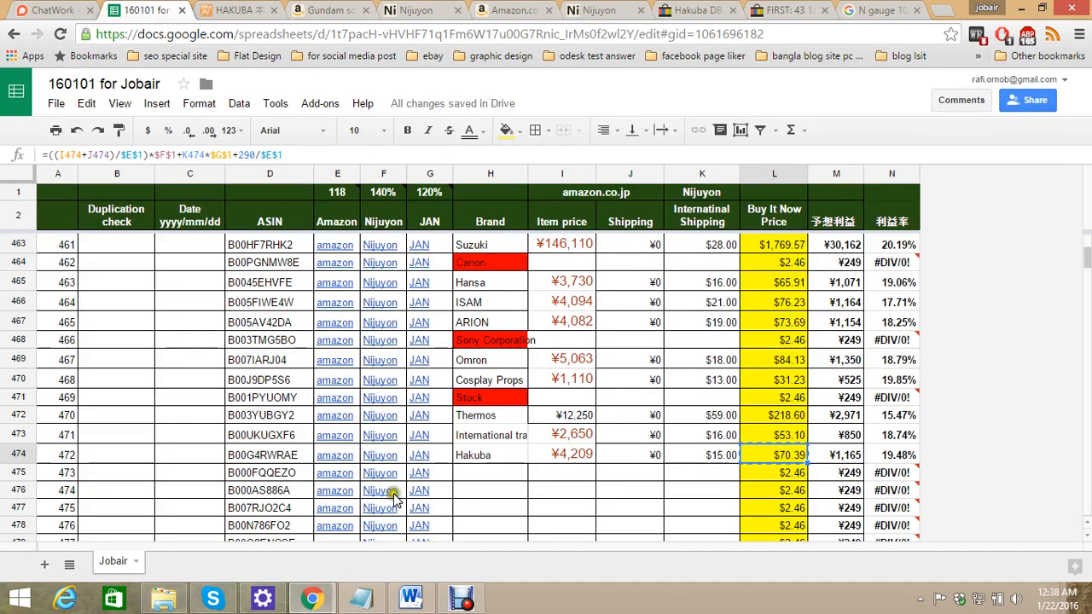
{"action": "left_click", "coordinate": [482, 471]}
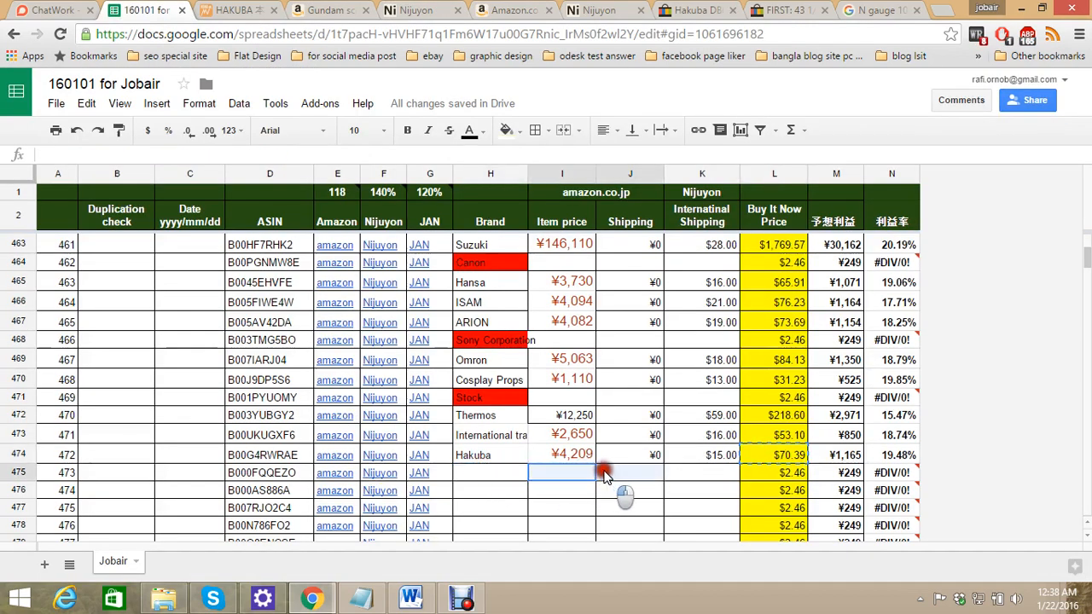
{"action": "left_click", "coordinate": [570, 456]}
{"action": "left_click", "coordinate": [480, 474]}
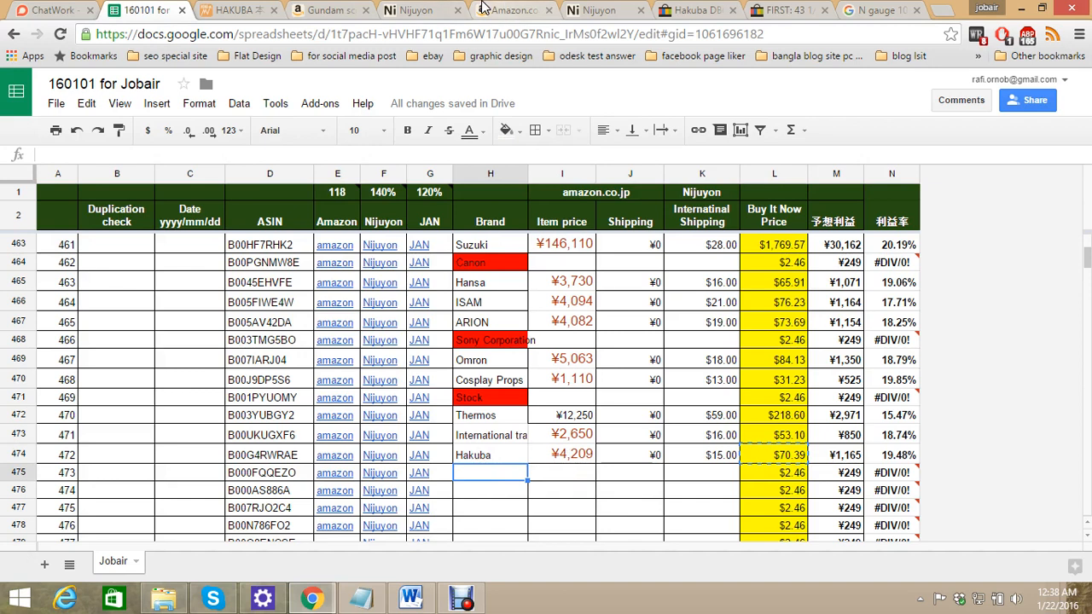
{"action": "left_click", "coordinate": [419, 8]}
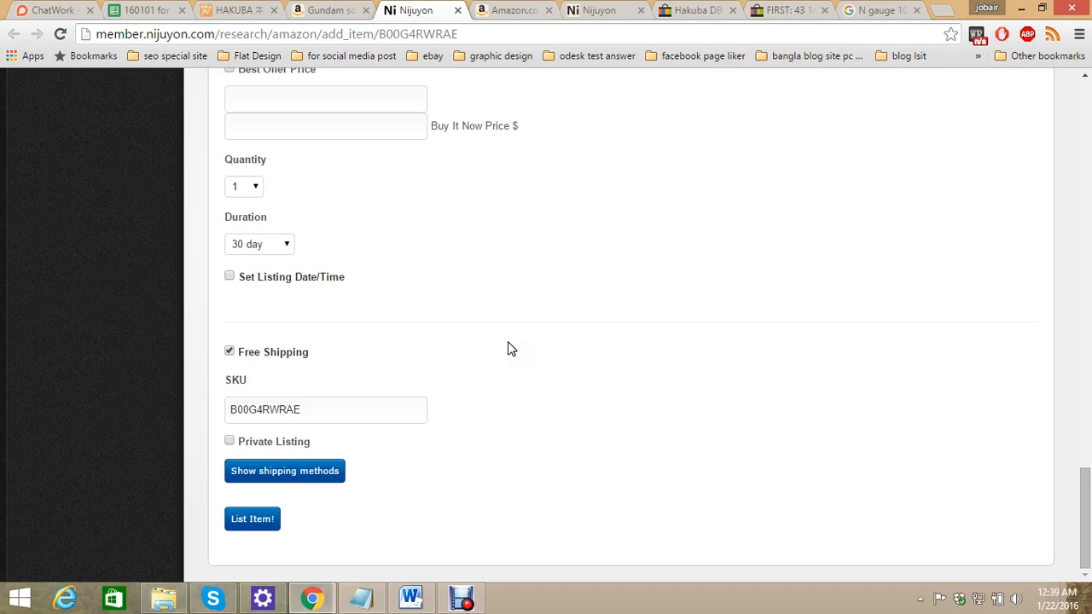
{"action": "left_click", "coordinate": [462, 597]}
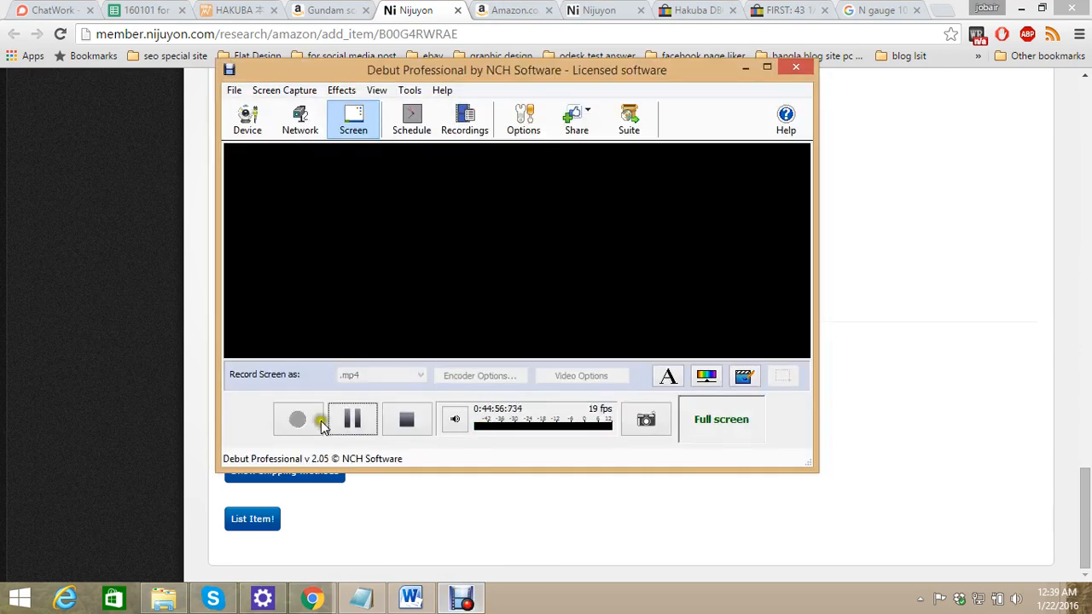
{"action": "left_click", "coordinate": [342, 418]}
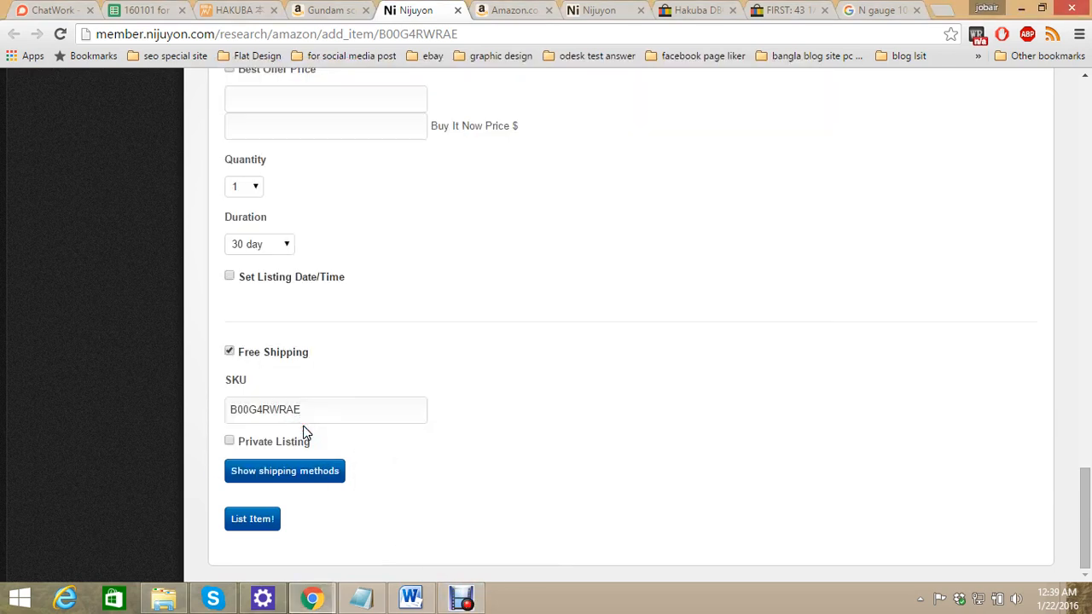
{"action": "left_click", "coordinate": [462, 597]}
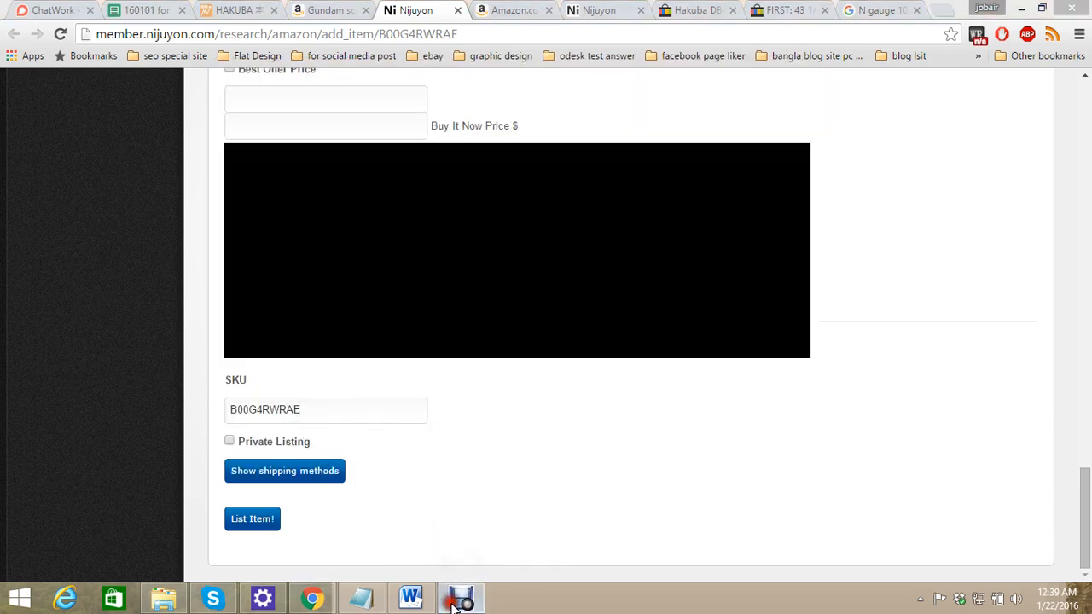